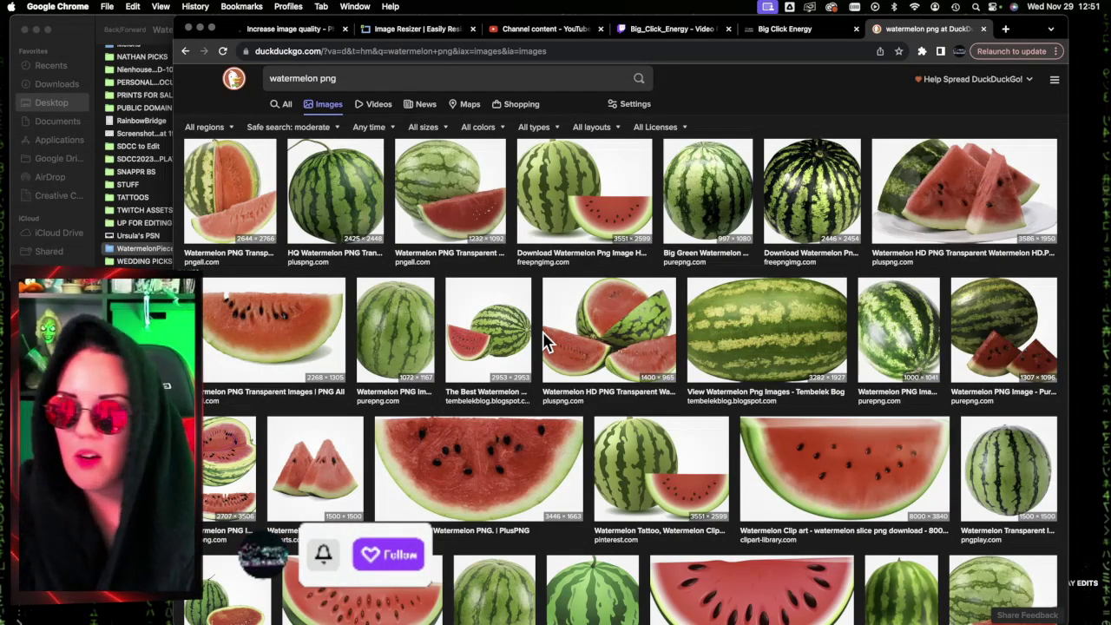
Step: Put the browser away, switch to Photoshop and view the PrintTypeMelonSlice.jpg document
left_click(200, 29)
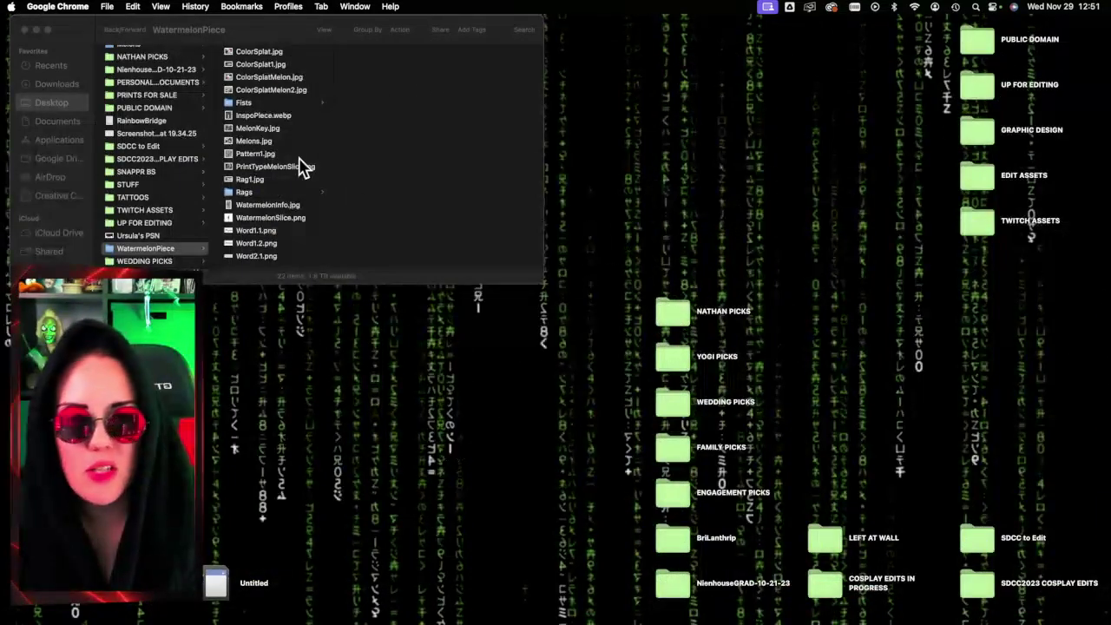
scroll(191, 239, "down", 1)
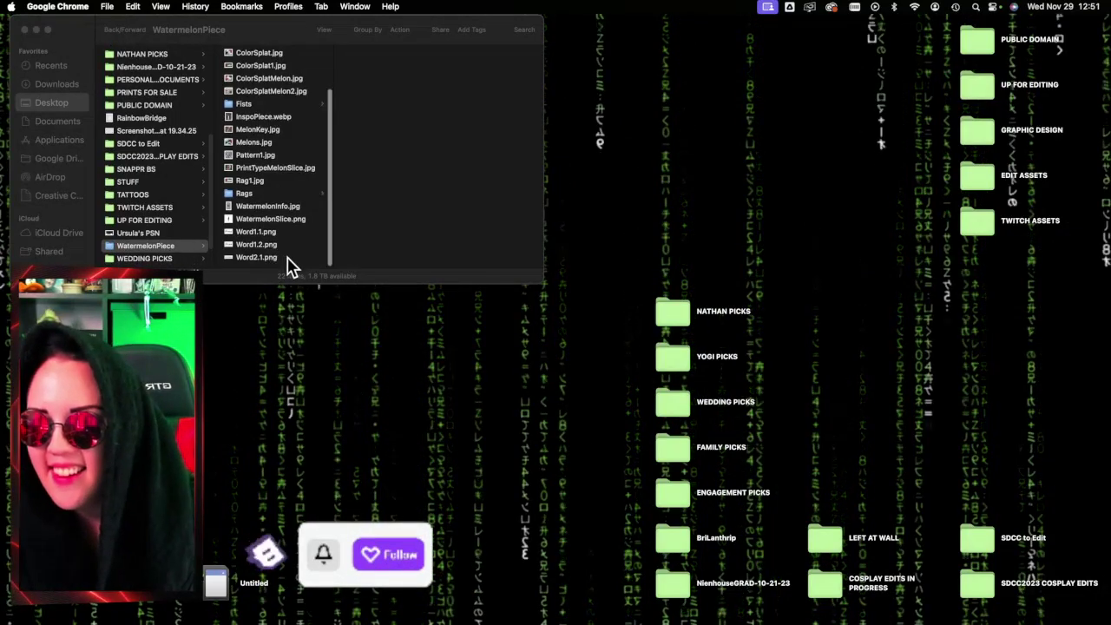
mouse_move(1101, 426)
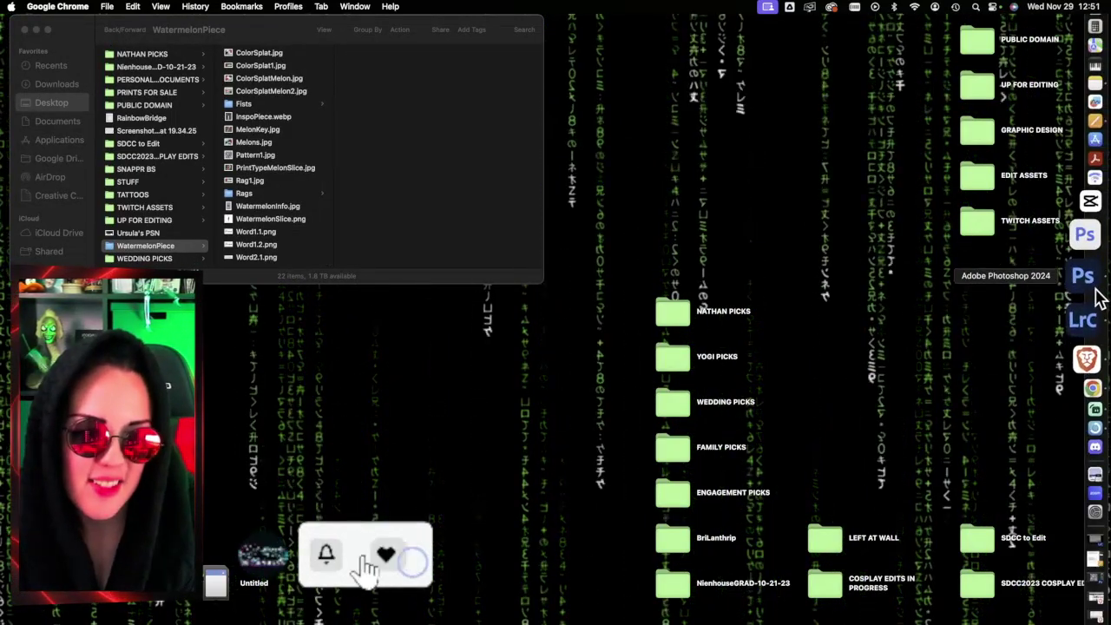
left_click(1087, 286)
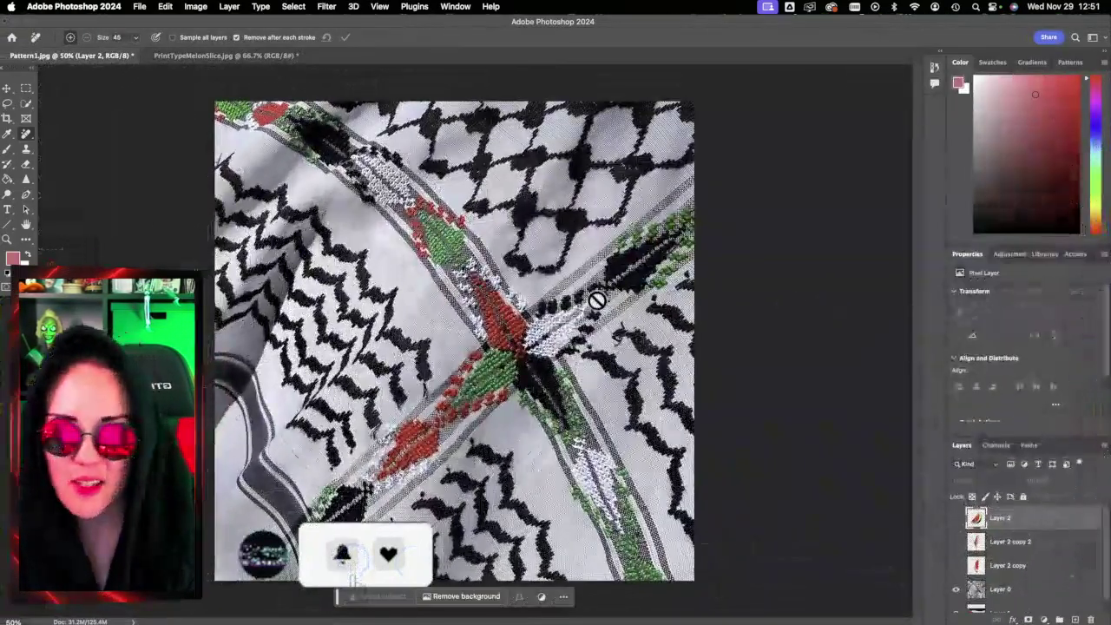
left_click(211, 57)
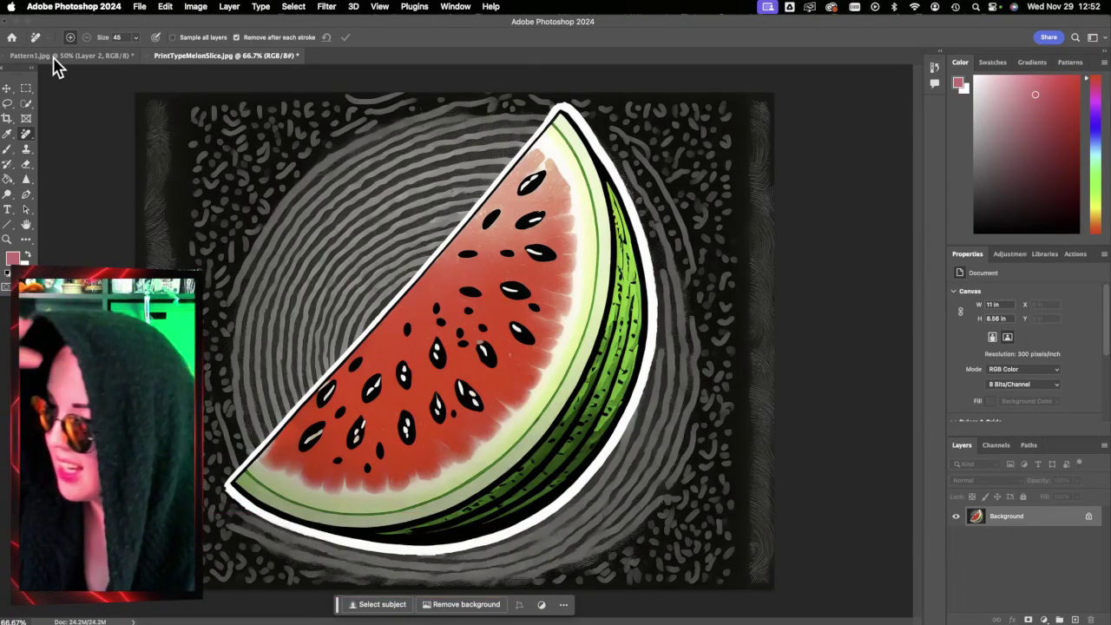
Step: Switch to Finder, show the Melons folder in a second window below the WatermelonPiece window, and preview its watermelon PNG images
left_click(23, 21)
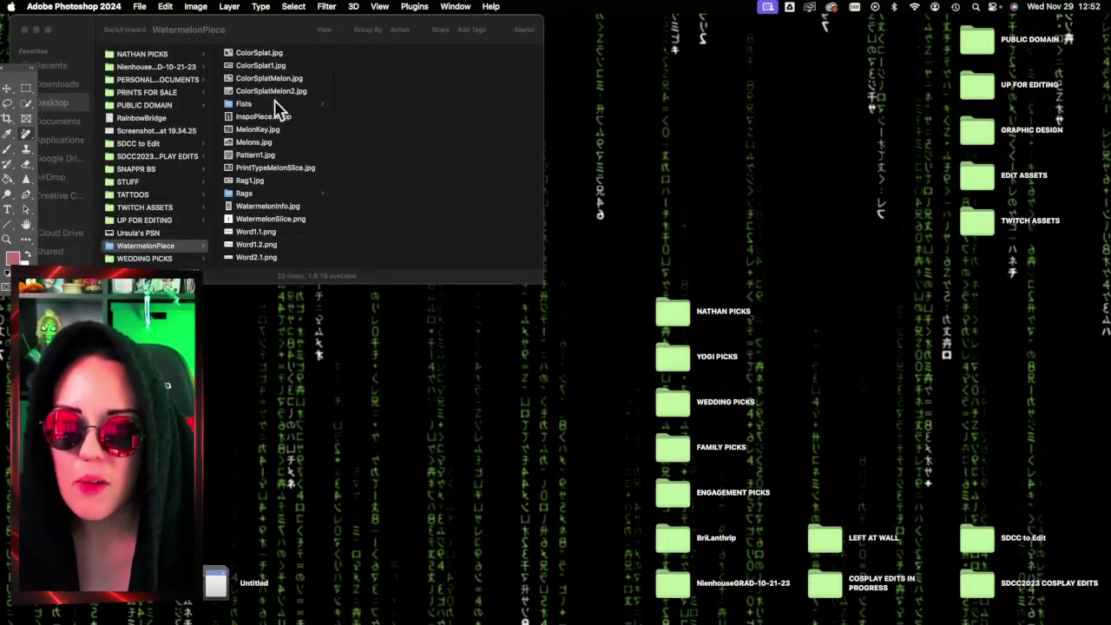
left_click(292, 54)
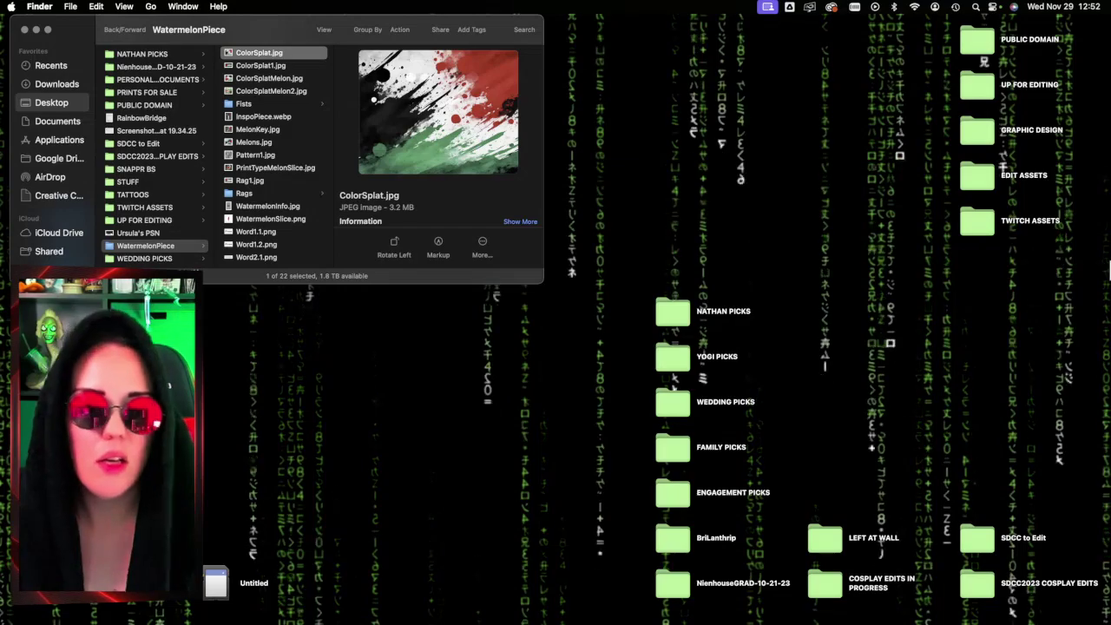
key("super+n")
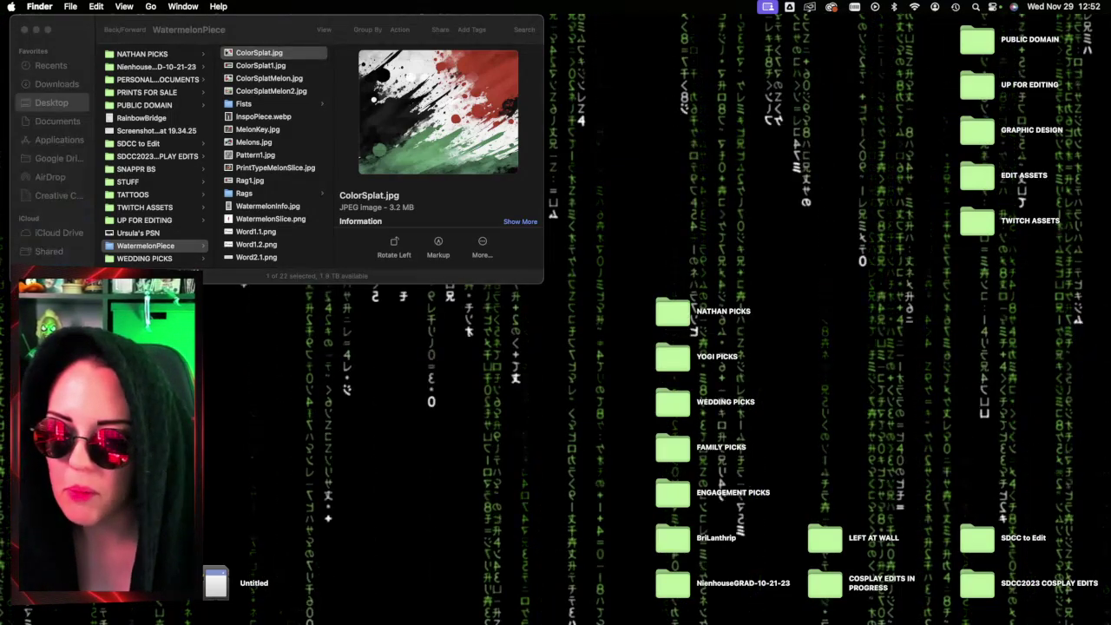
left_click(330, 72)
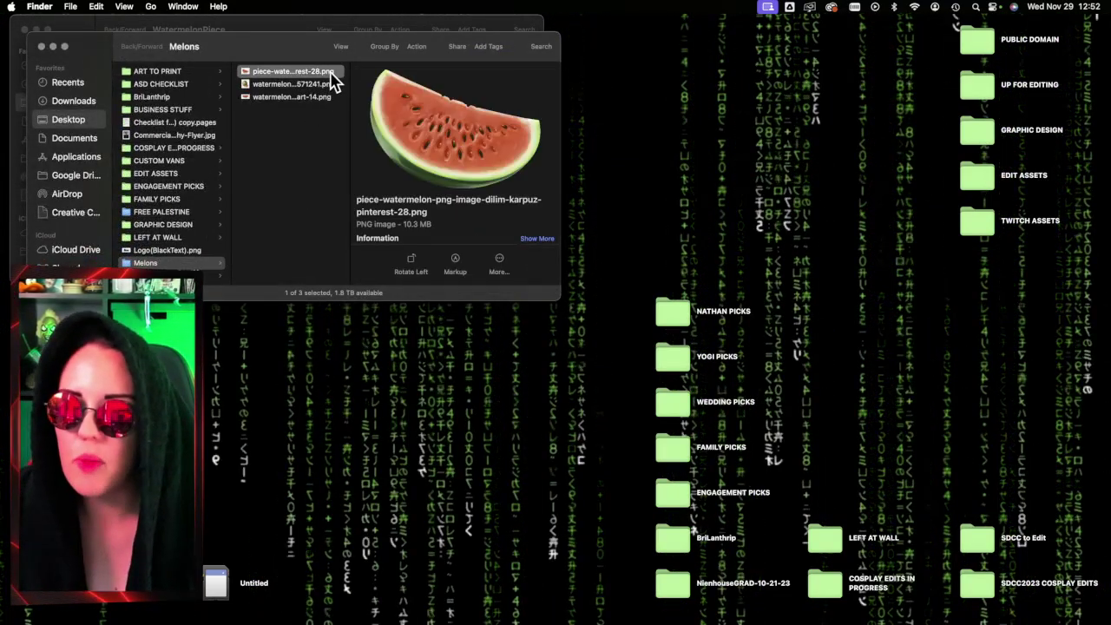
left_click(329, 87)
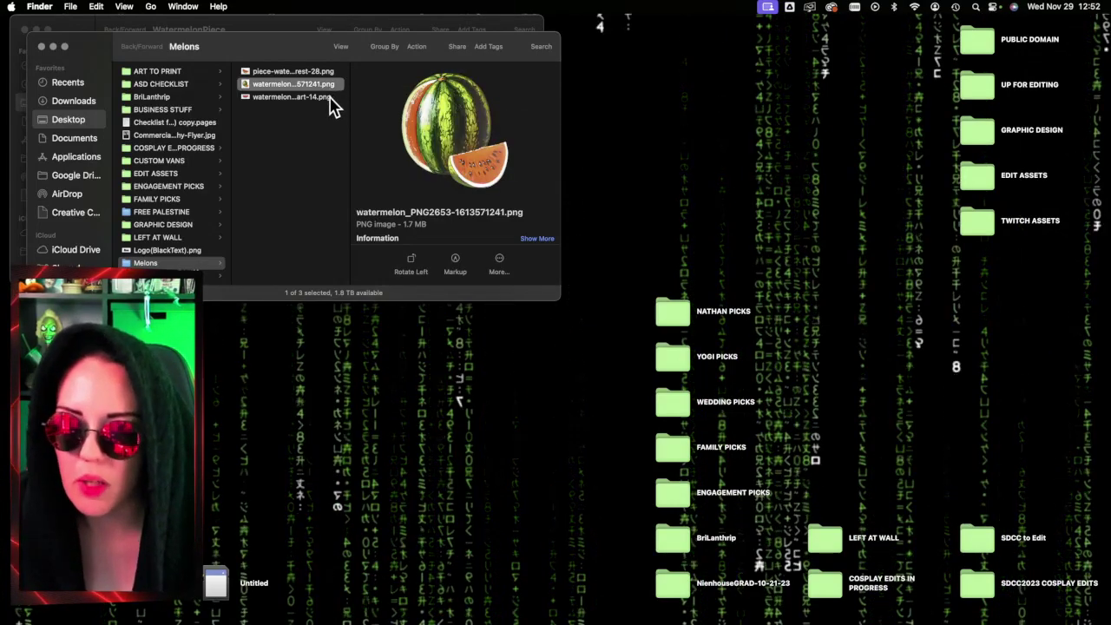
left_click(330, 97)
left_click_drag(308, 52, 313, 299)
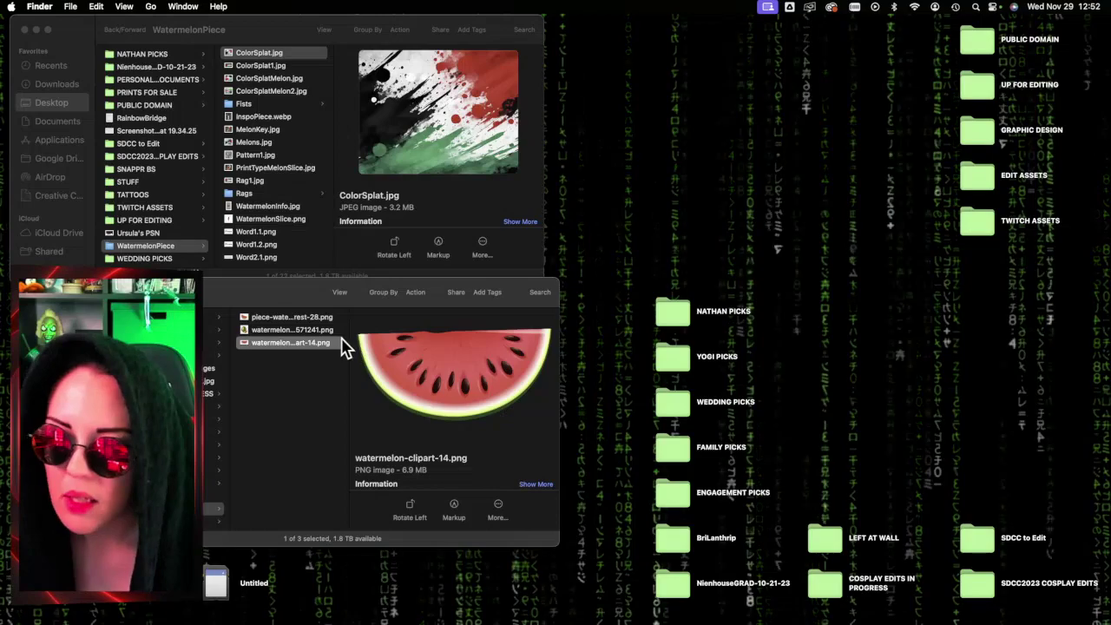
left_click(327, 334)
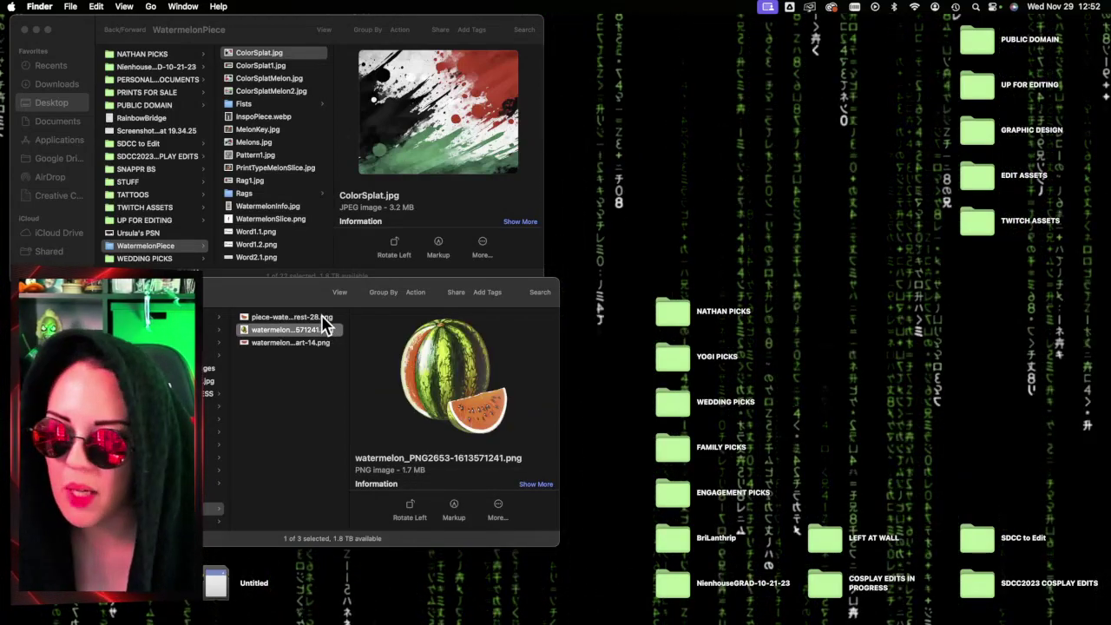
left_click(327, 318)
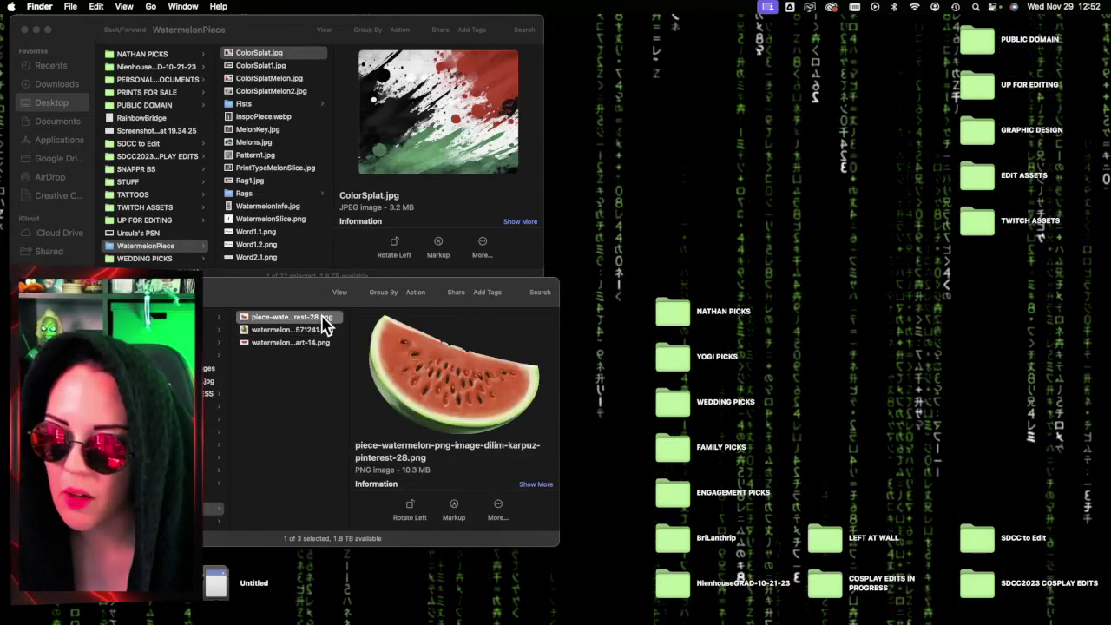
Step: Preview the WatermelonPiece folder's artwork, including Word2.1.png, Melons.jpg, MelonKey.jpg, InspoPiece.webp, ColorSplat1.jpg and ColorSplatMelon.jpg
left_click(265, 268)
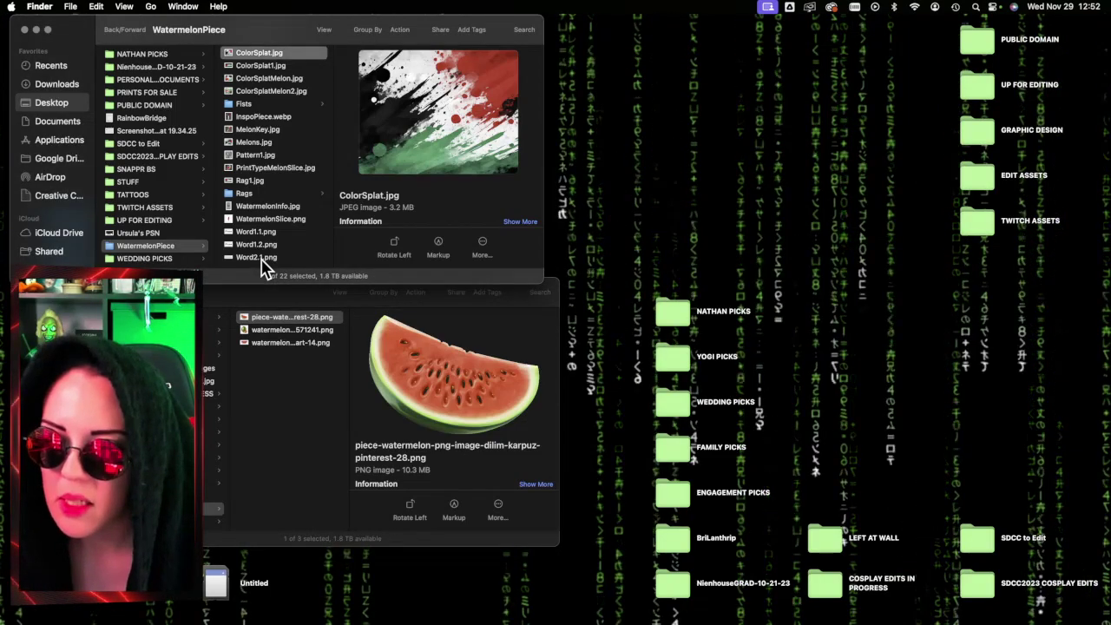
left_click(263, 257)
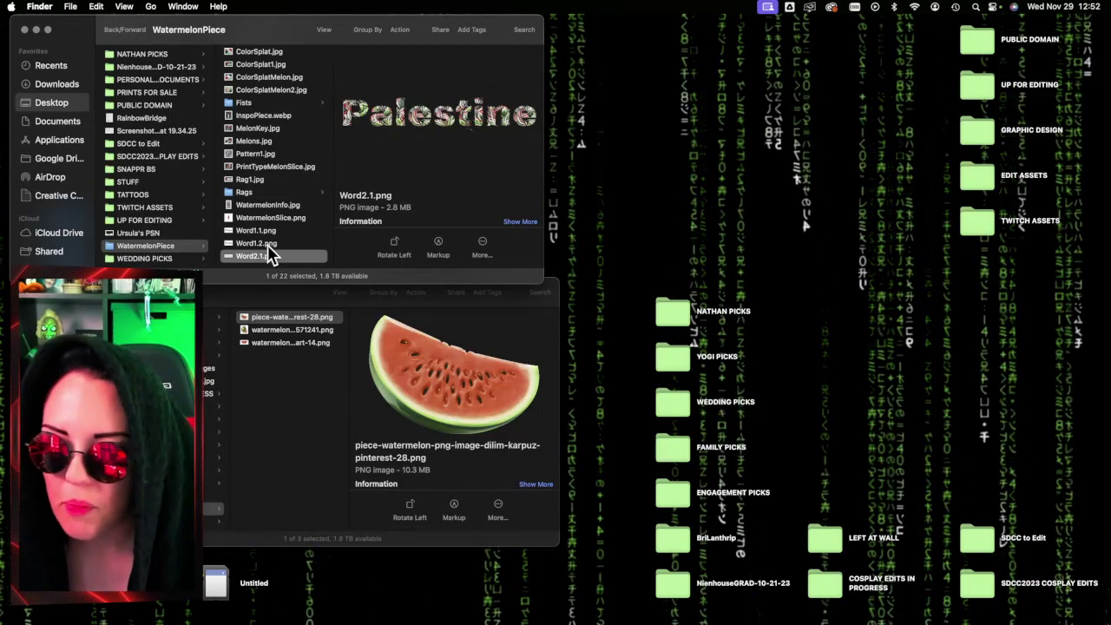
scroll(291, 217, "up", 3)
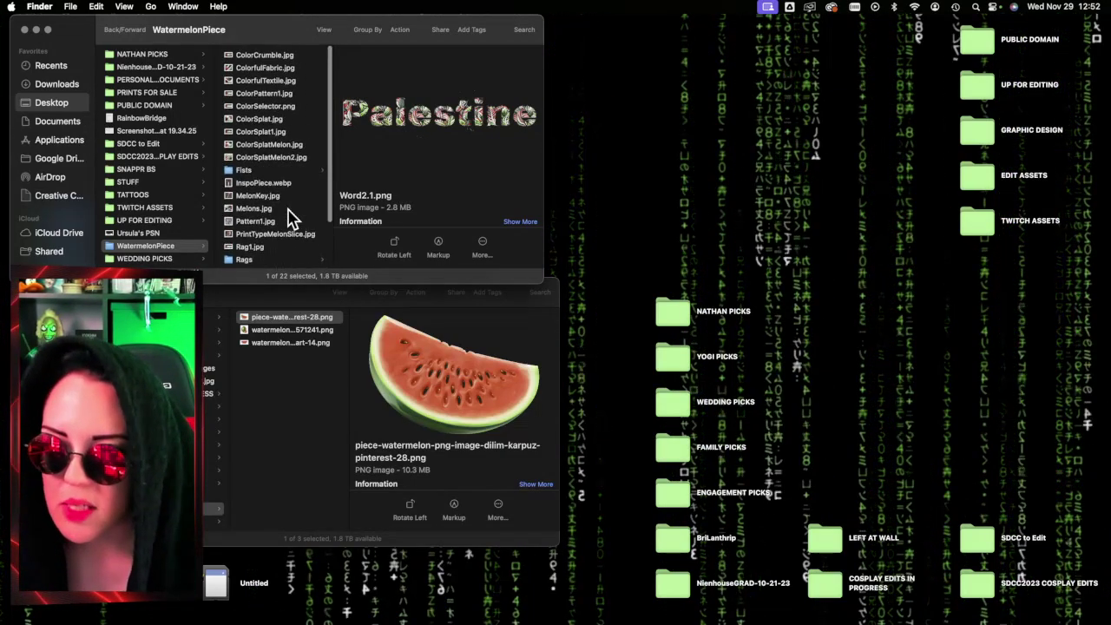
left_click(288, 210)
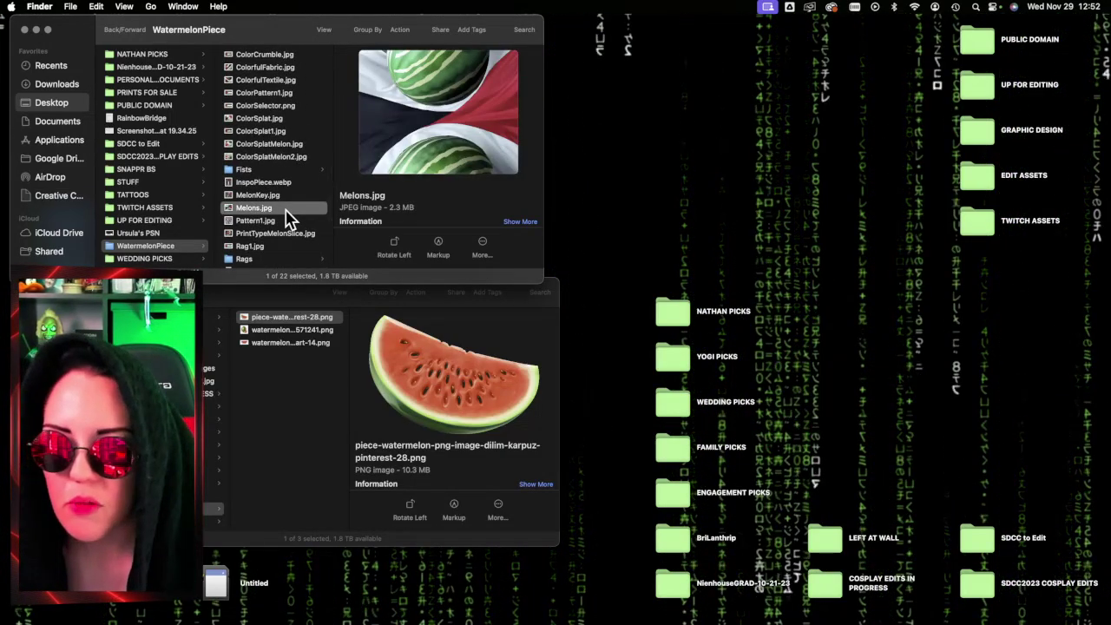
left_click(294, 195)
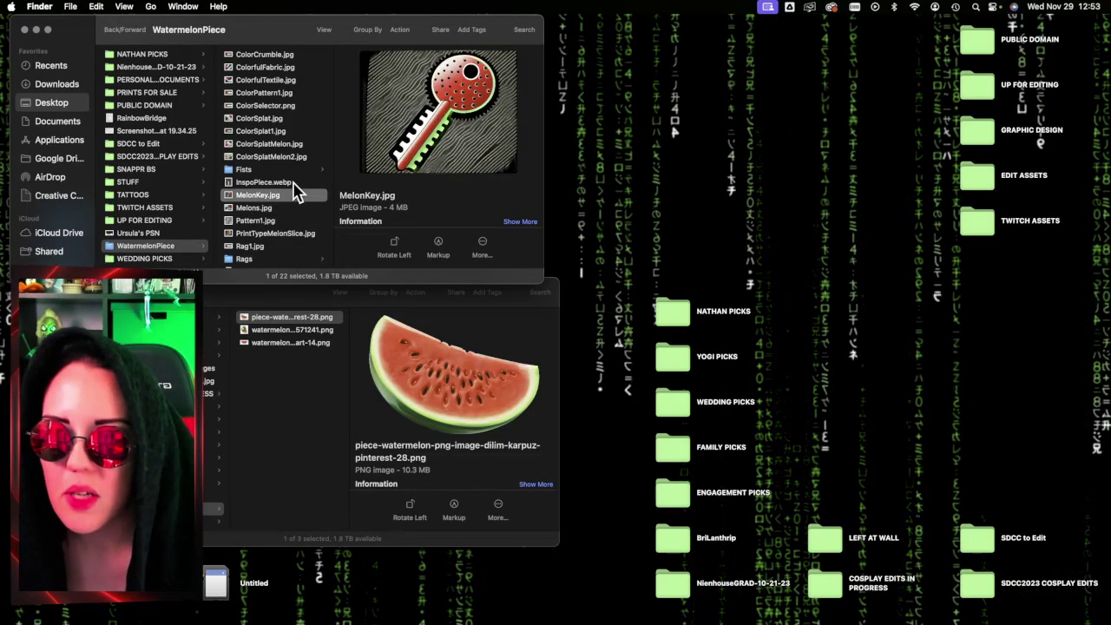
left_click(295, 184)
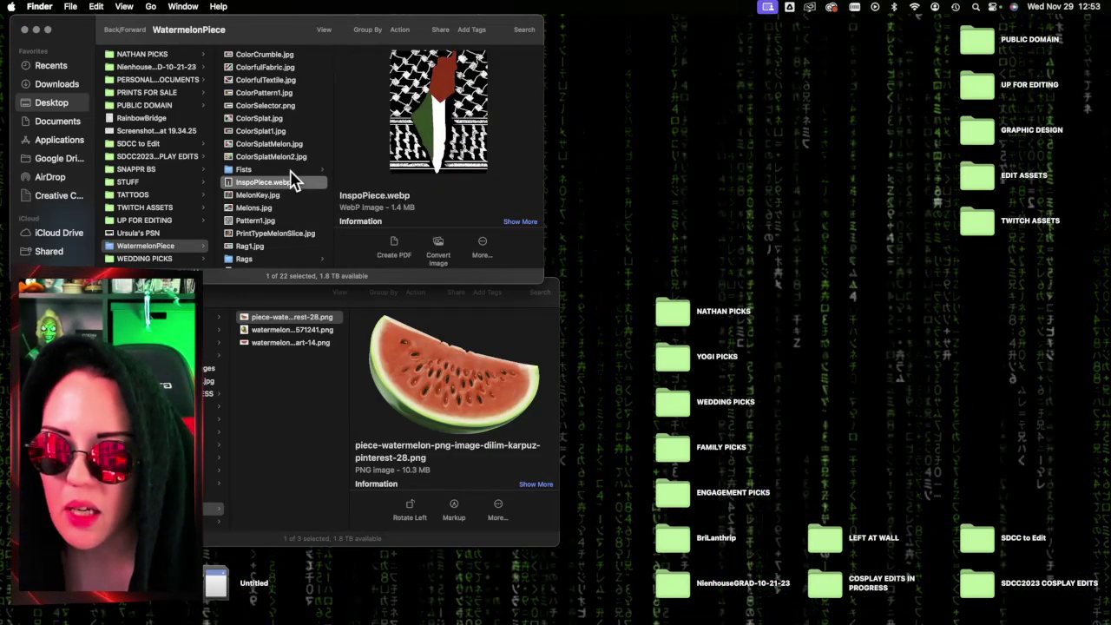
left_click(294, 196)
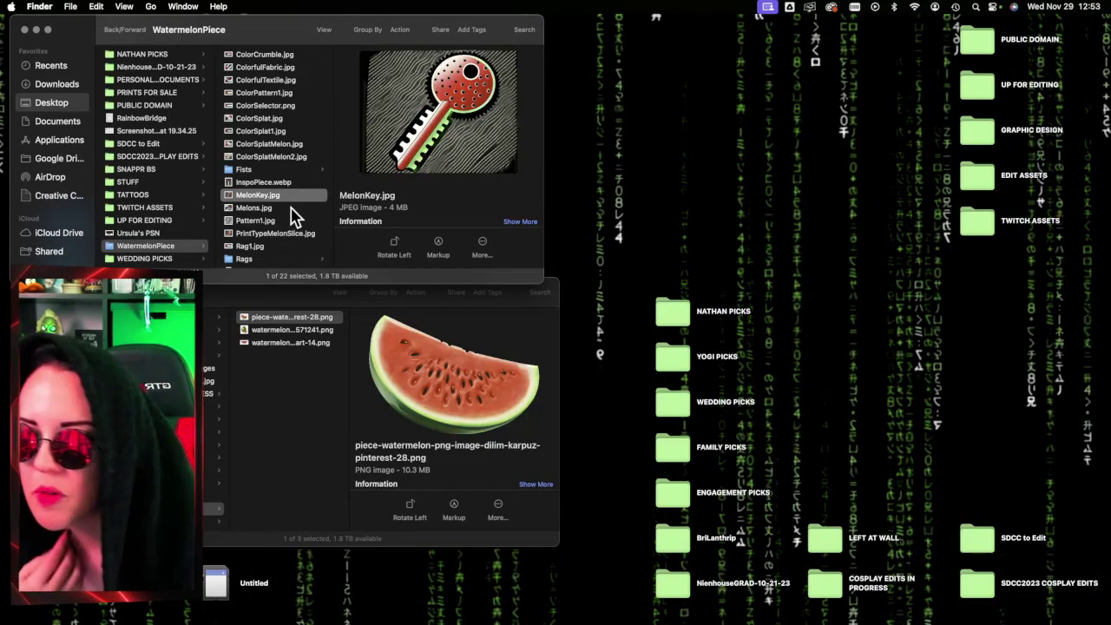
left_click(291, 209)
left_click(285, 131)
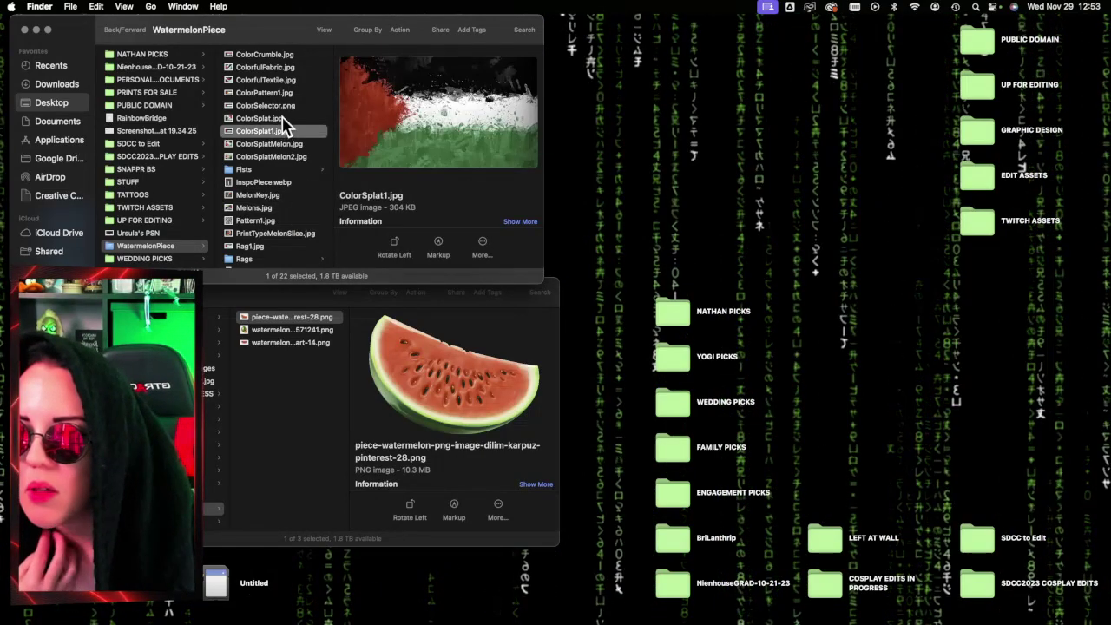
left_click(282, 119)
left_click(285, 144)
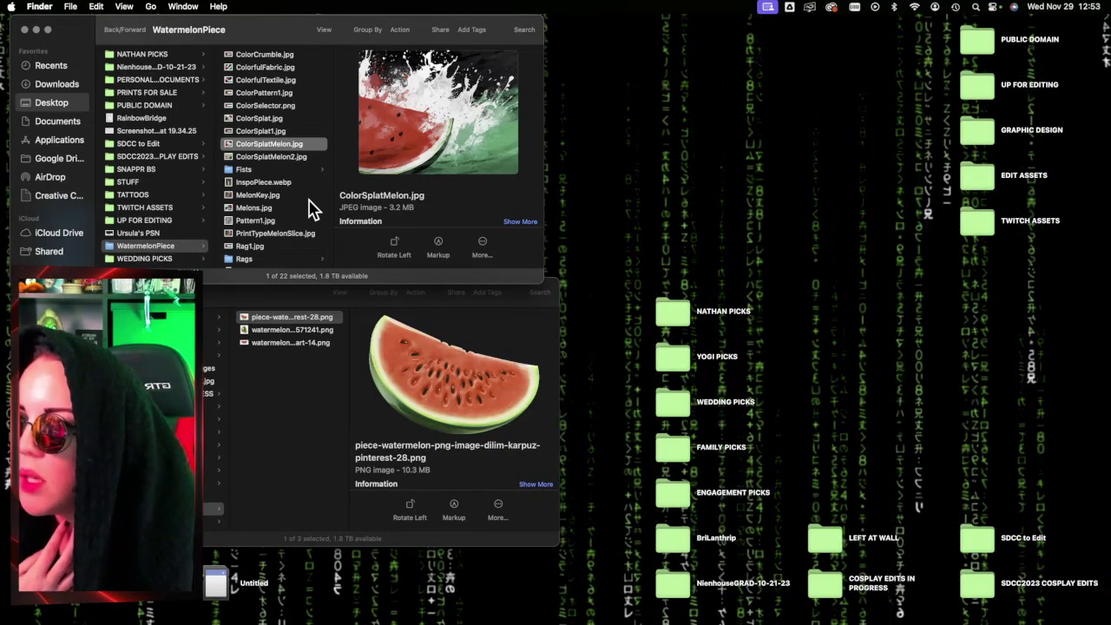
Step: Open all the fist PNG images from the Fists subfolder in Photoshop
left_click(286, 169)
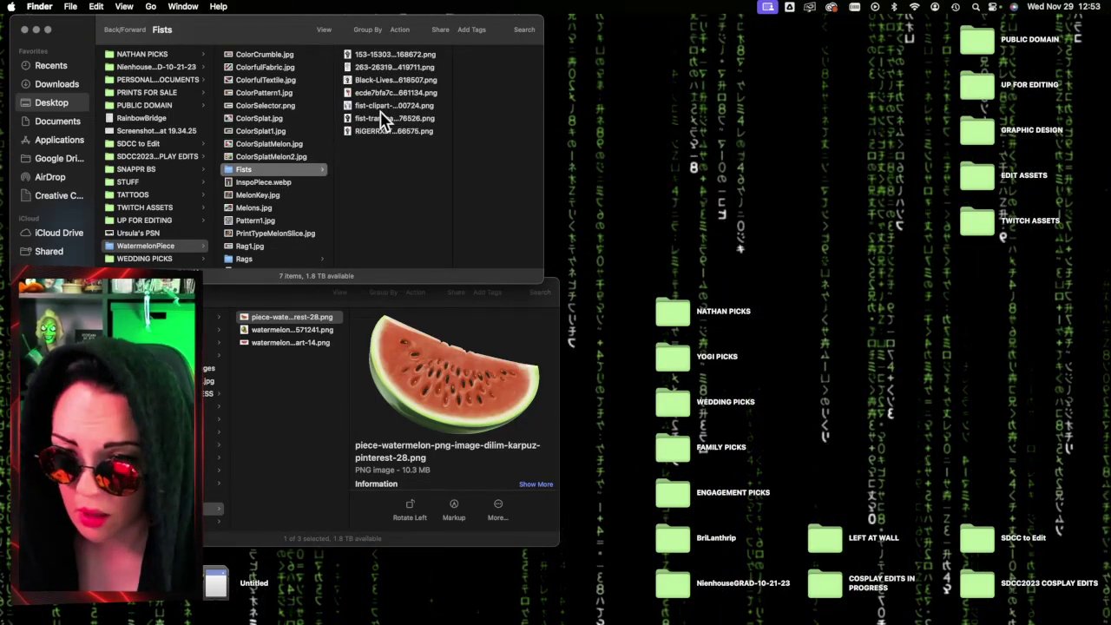
left_click(393, 82)
key("Up")
key("Up")
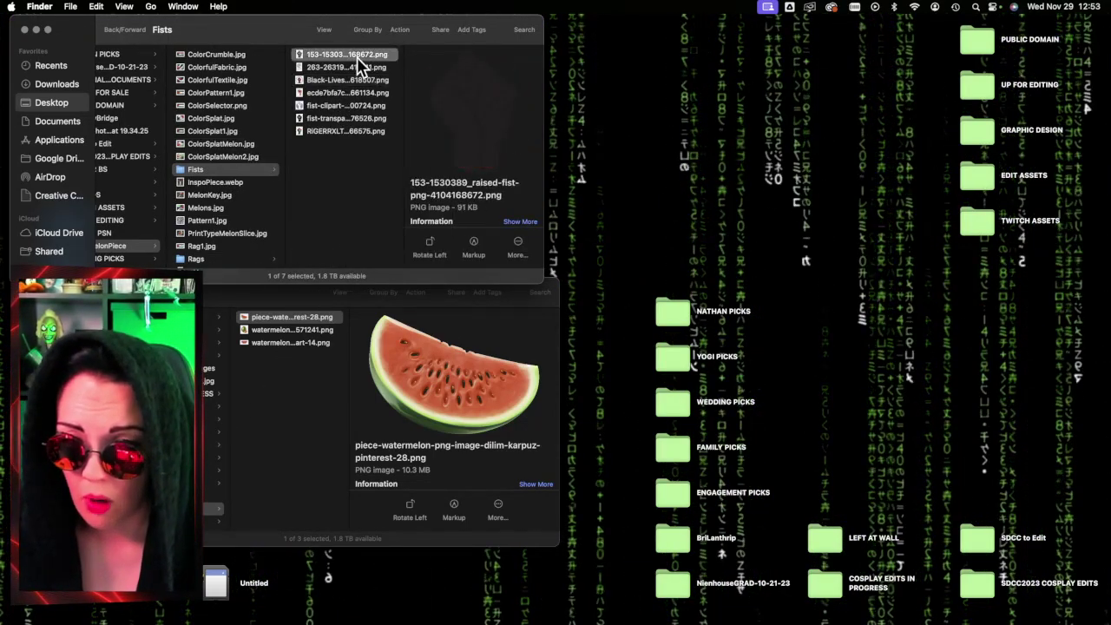
key("Down")
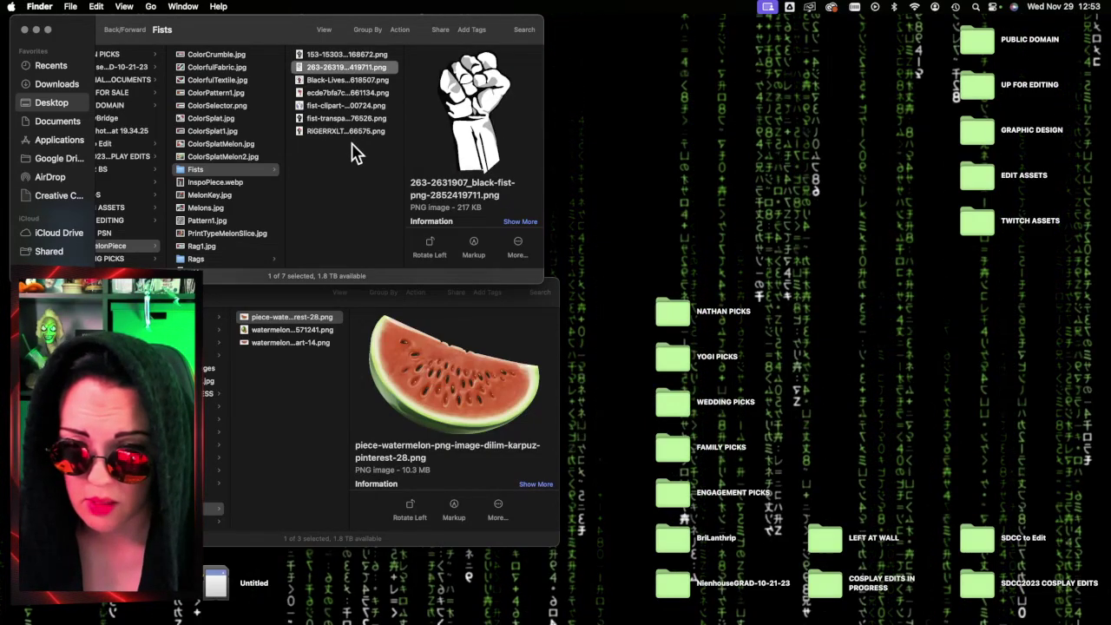
left_click_drag(356, 154, 365, 40)
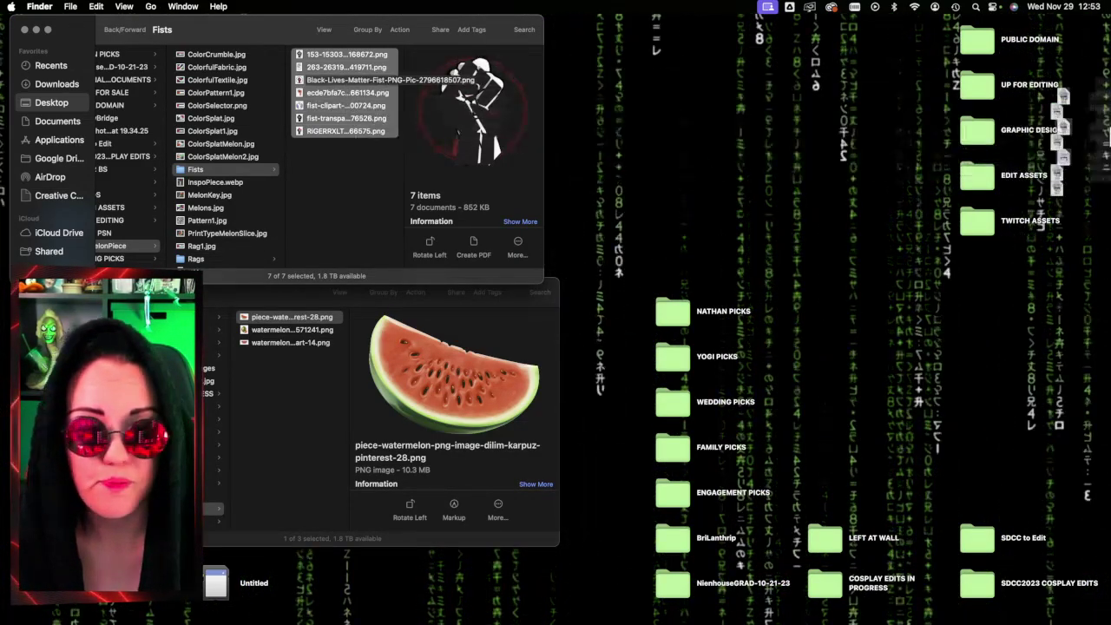
left_click_drag(347, 80, 1094, 292)
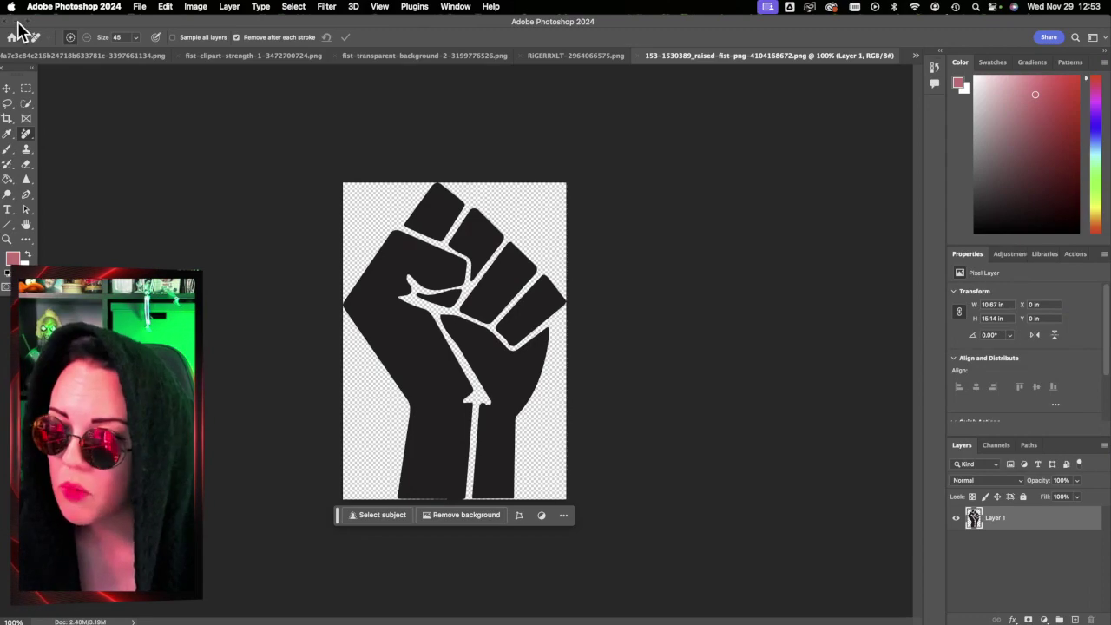
Step: Return to the WatermelonPiece folder in Finder and compare the flag images ColorSplat1.jpg, ColorPattern1.jpg and ColorSelector.png
left_click(18, 24)
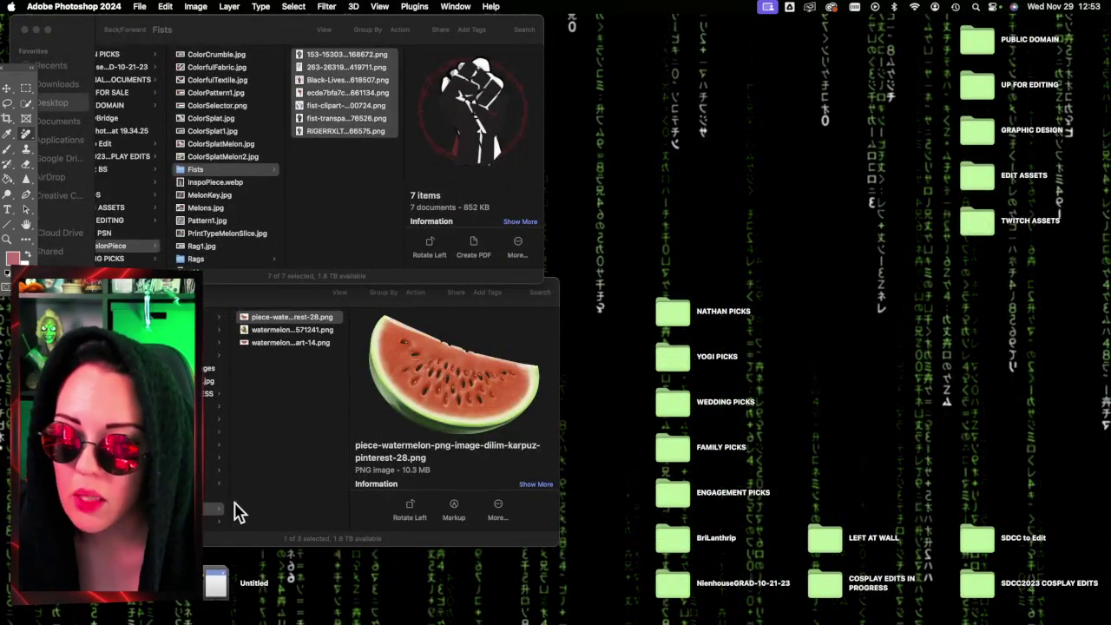
left_click(342, 422)
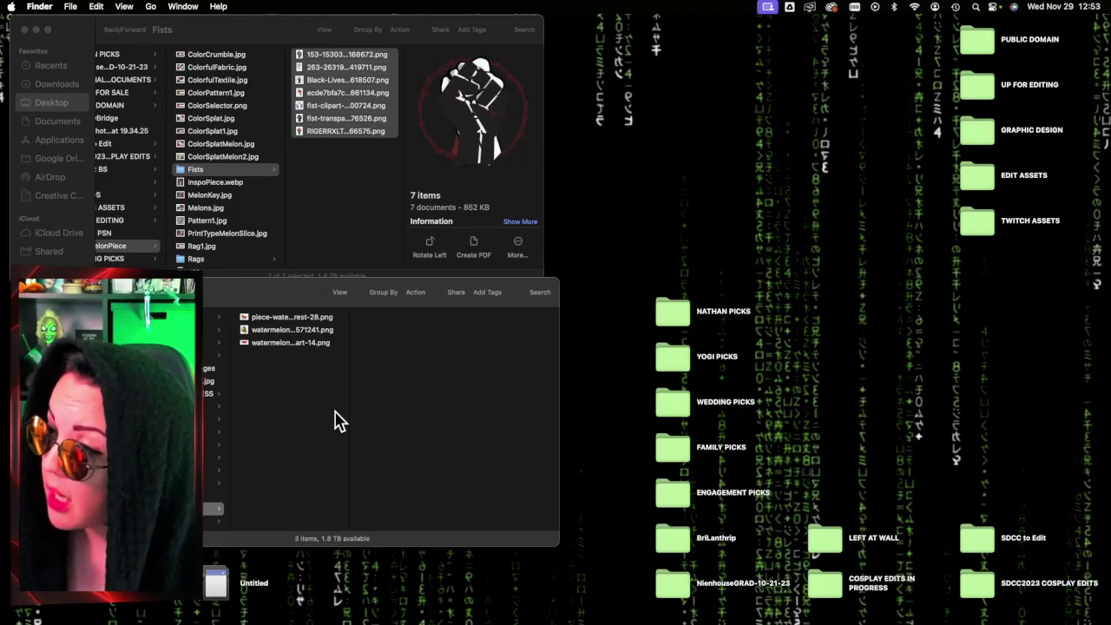
left_click(278, 217)
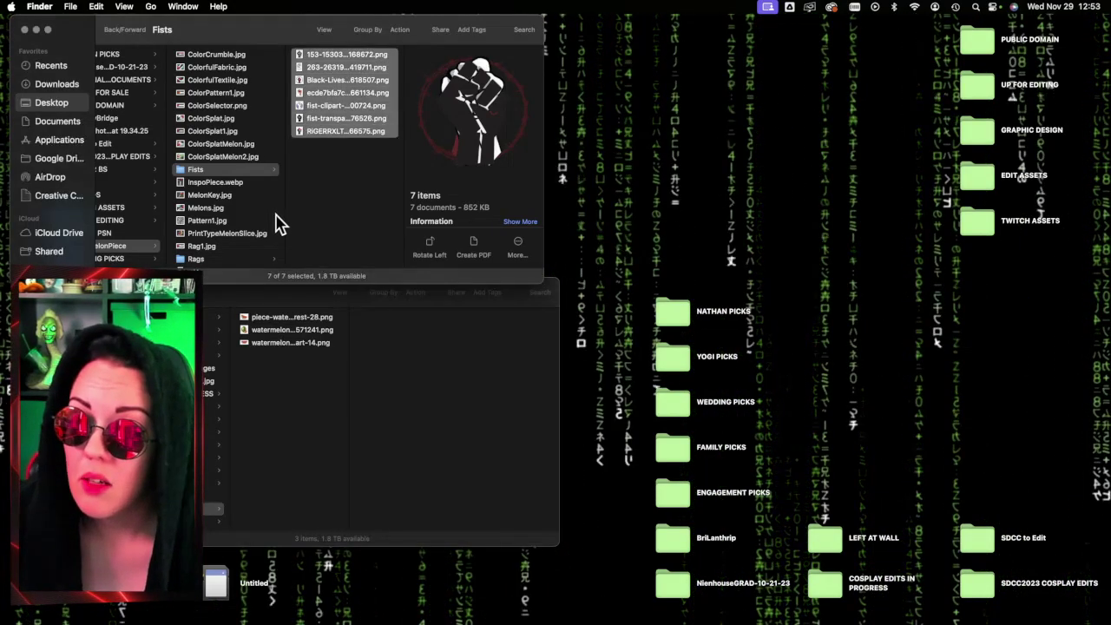
left_click(270, 209)
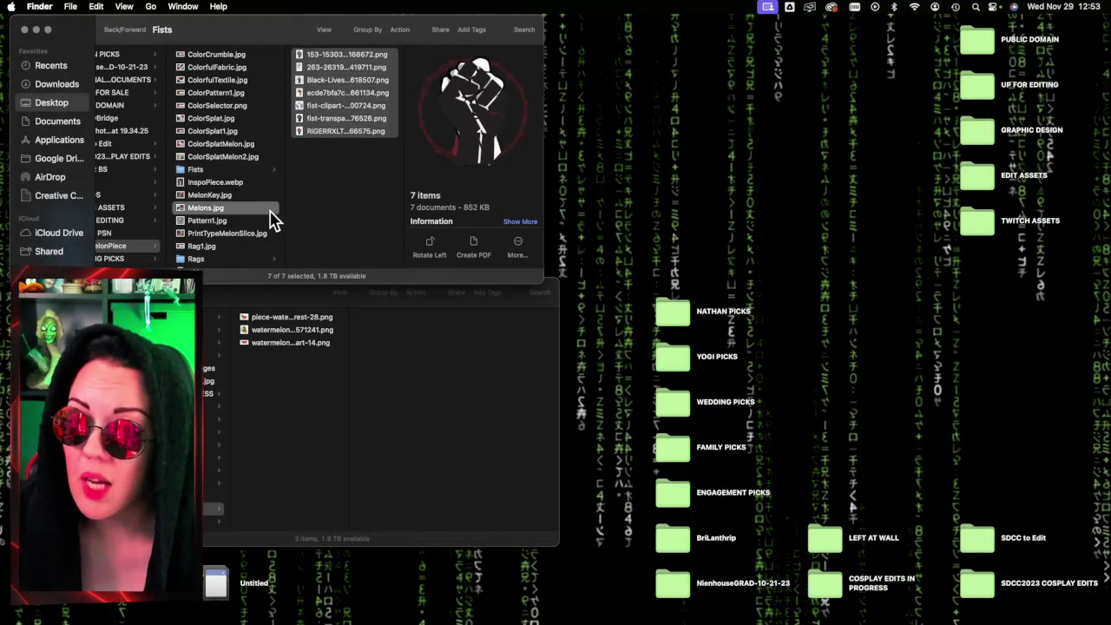
left_click(243, 136)
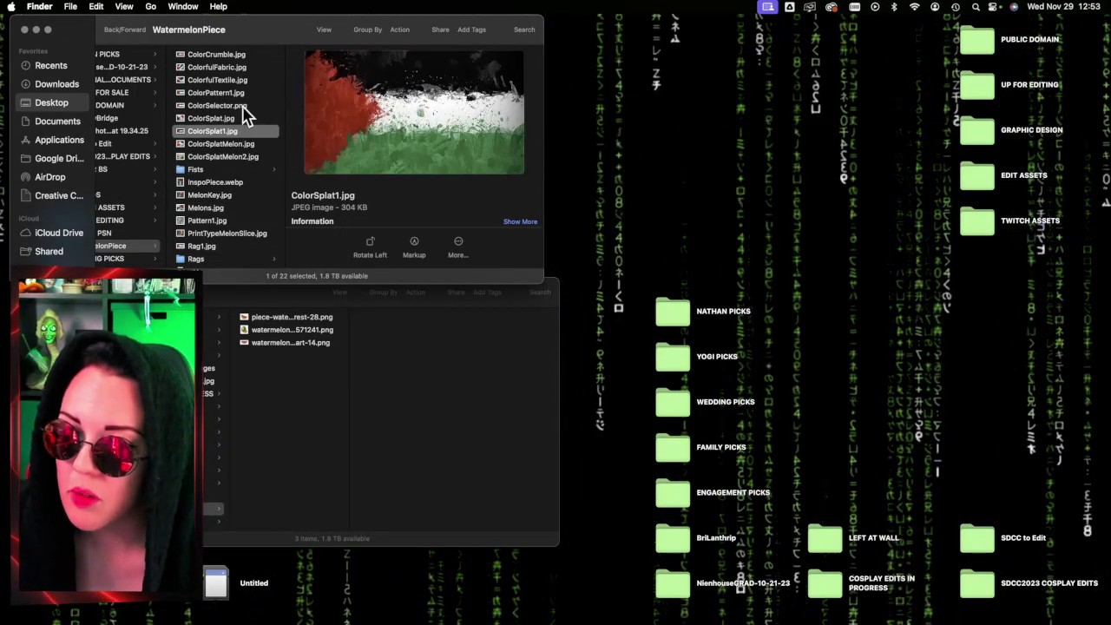
left_click(223, 106)
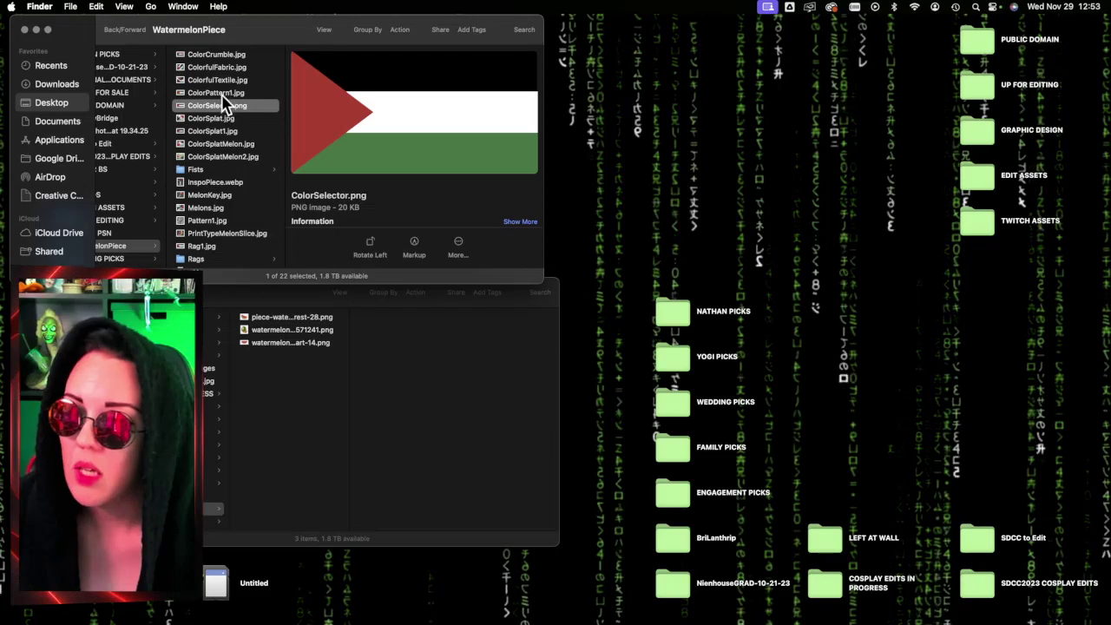
left_click(223, 93)
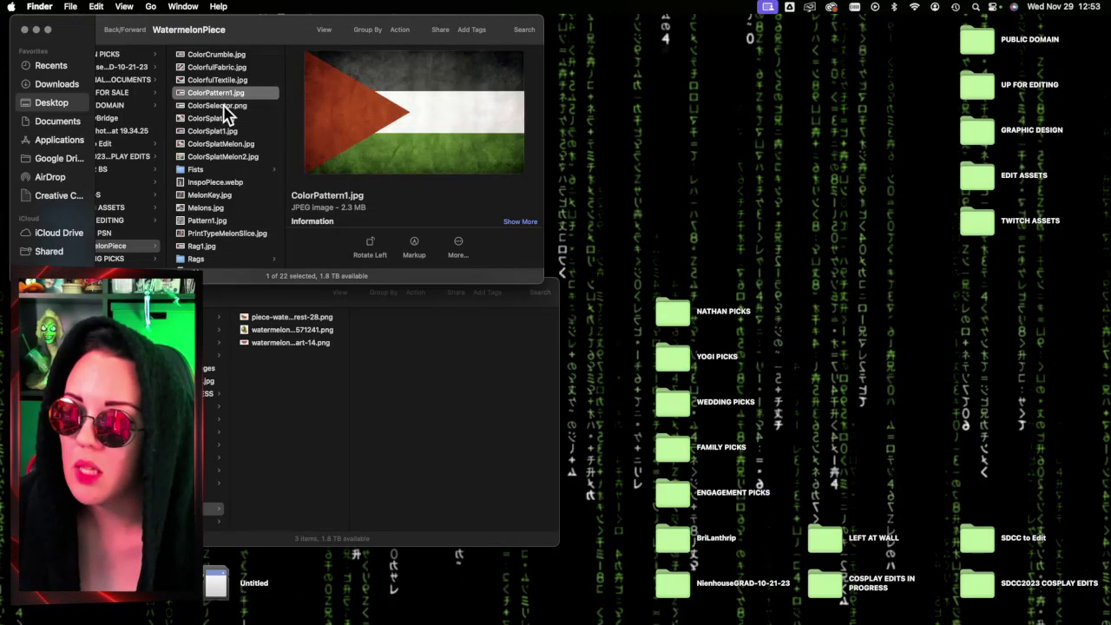
left_click(224, 106)
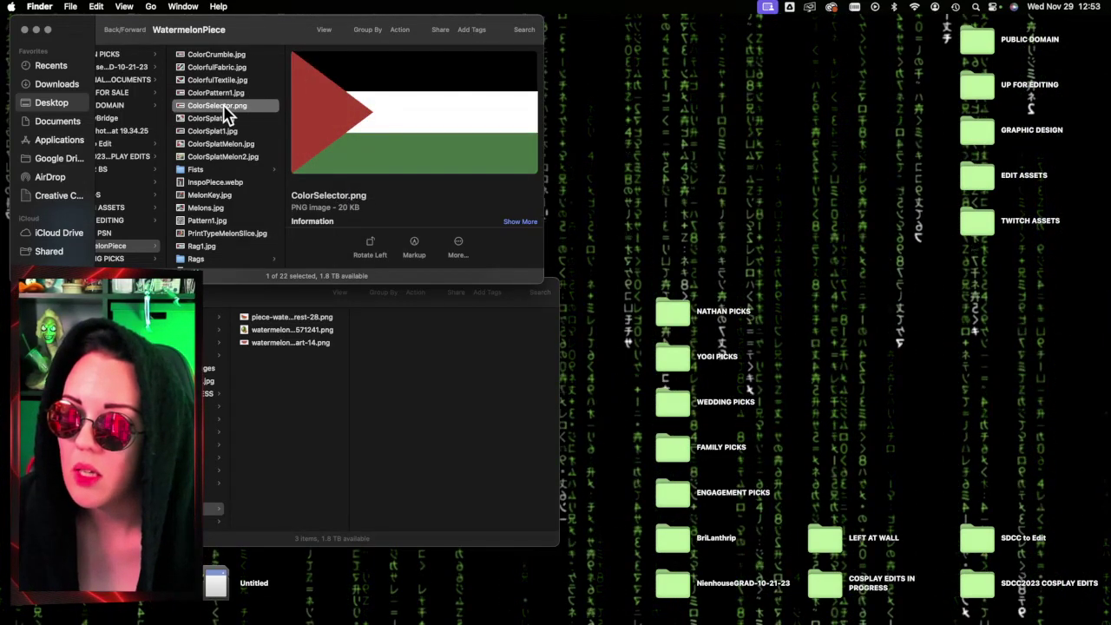
Step: View ColorSelector.png and Pattern1.jpg at full size in Preview, close both, and move the WatermelonPiece window aside
double_click(223, 106)
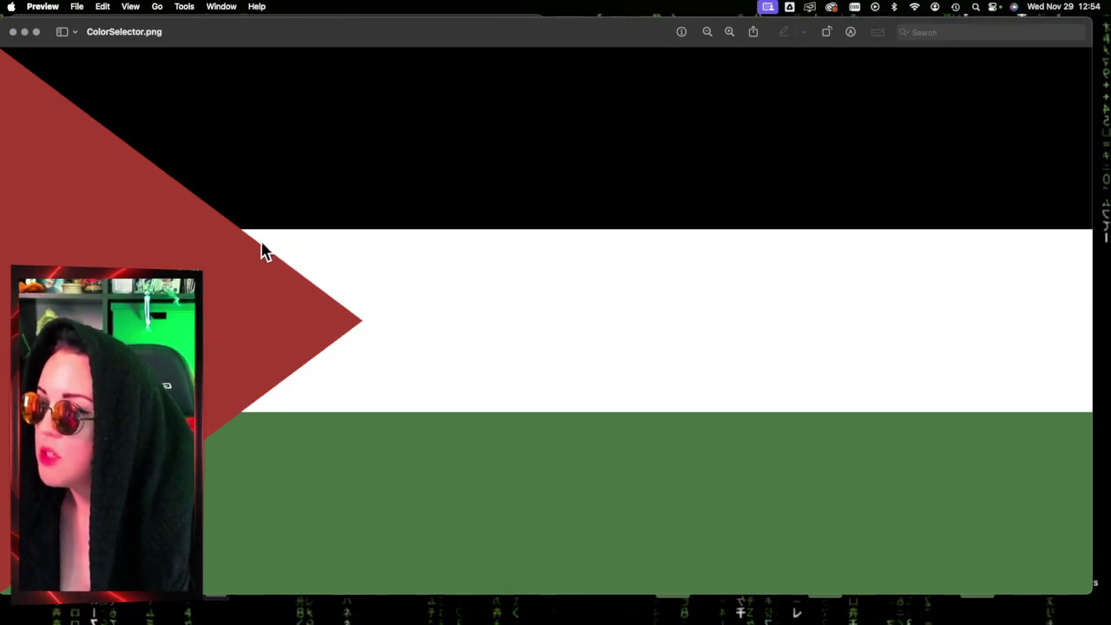
left_click(13, 31)
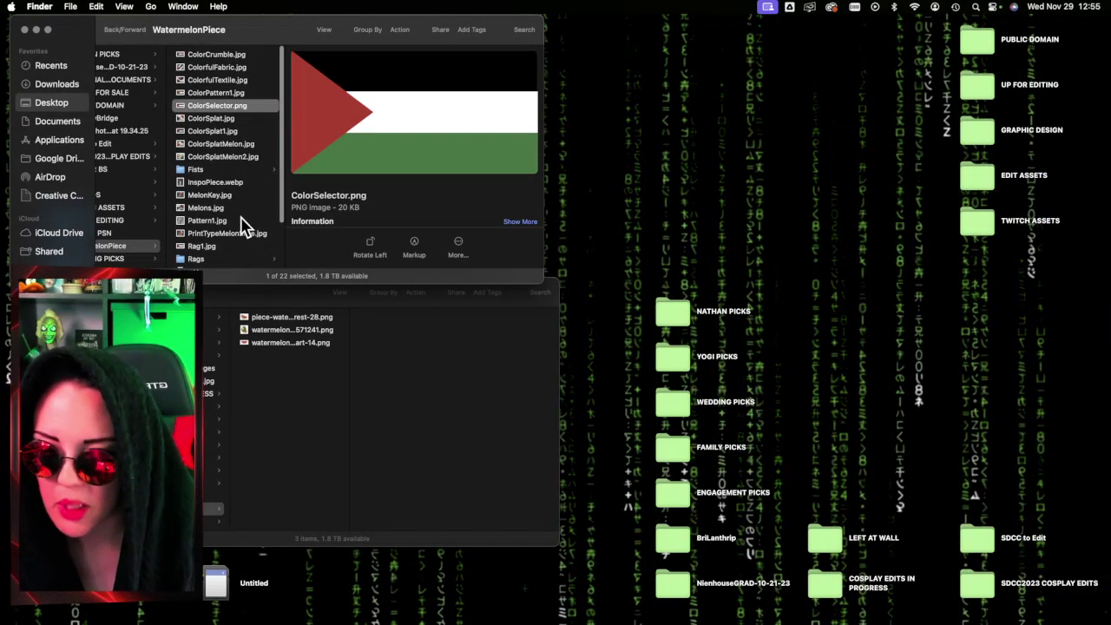
left_click(248, 220)
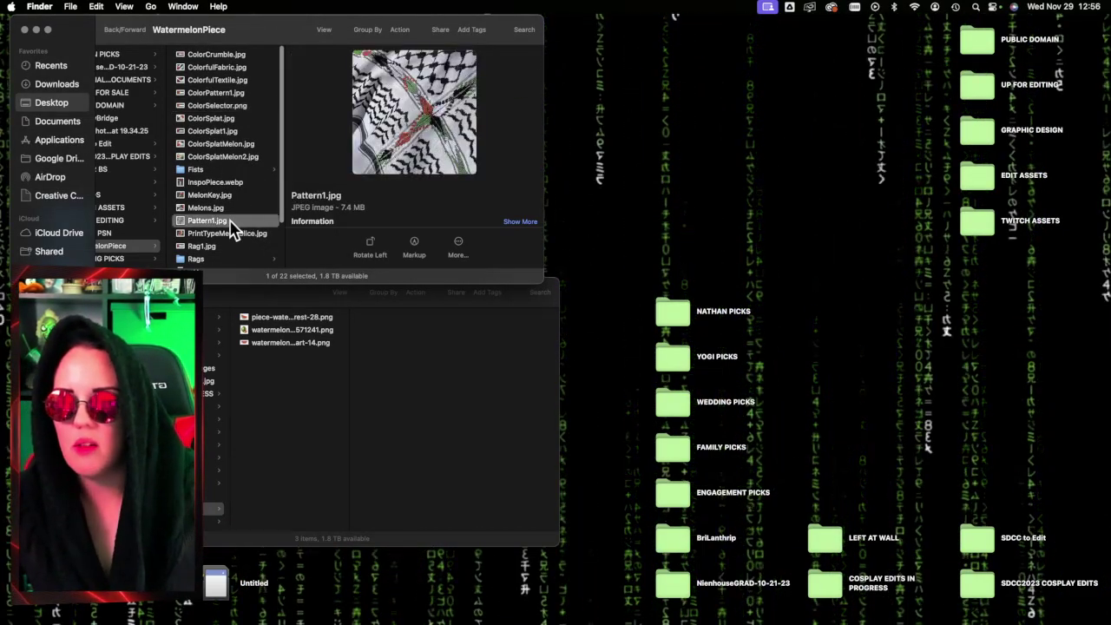
double_click(231, 222)
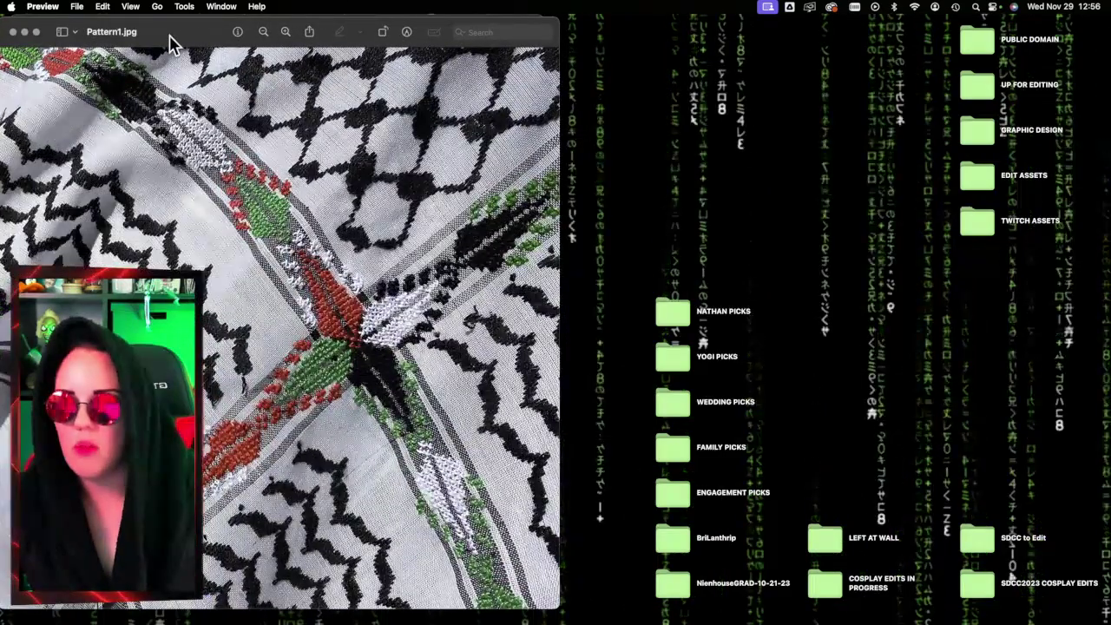
left_click_drag(174, 41, 365, 33)
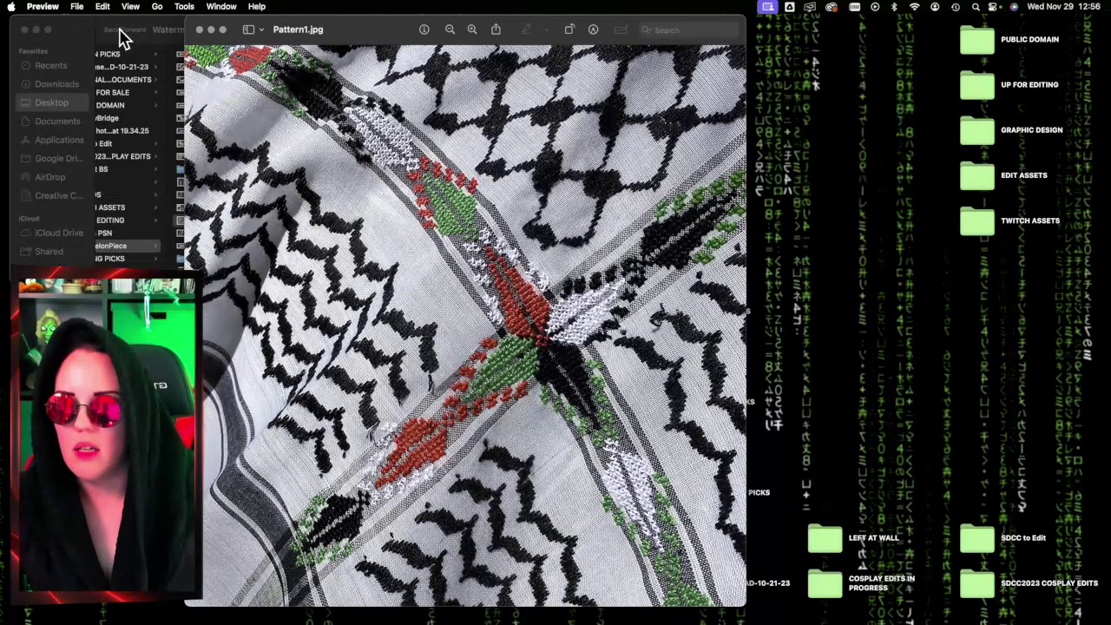
left_click(198, 30)
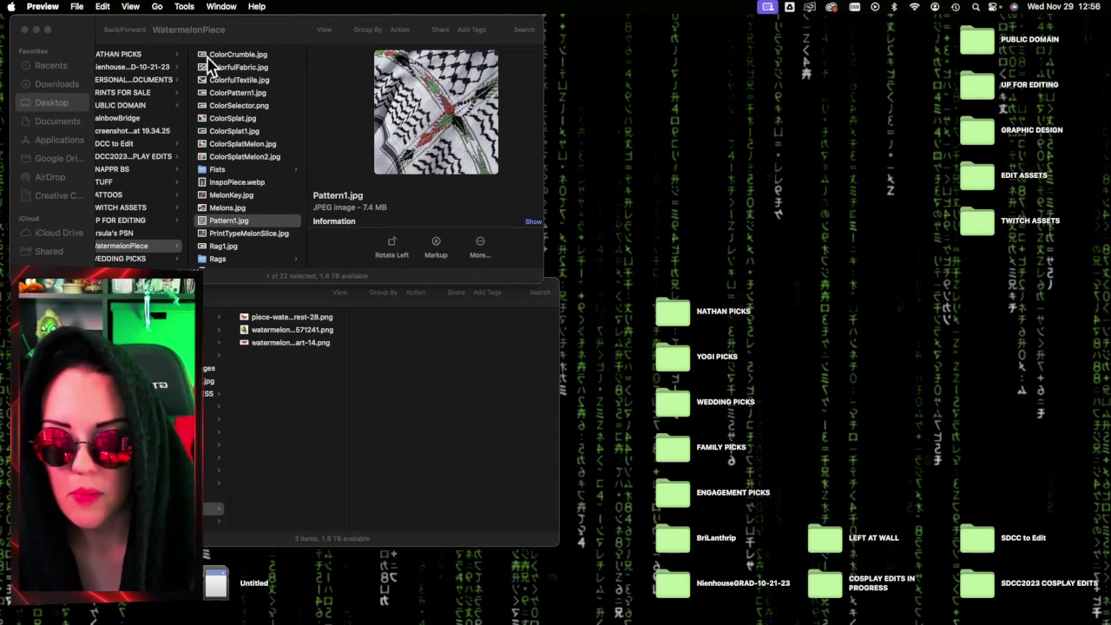
left_click_drag(268, 35, 492, 33)
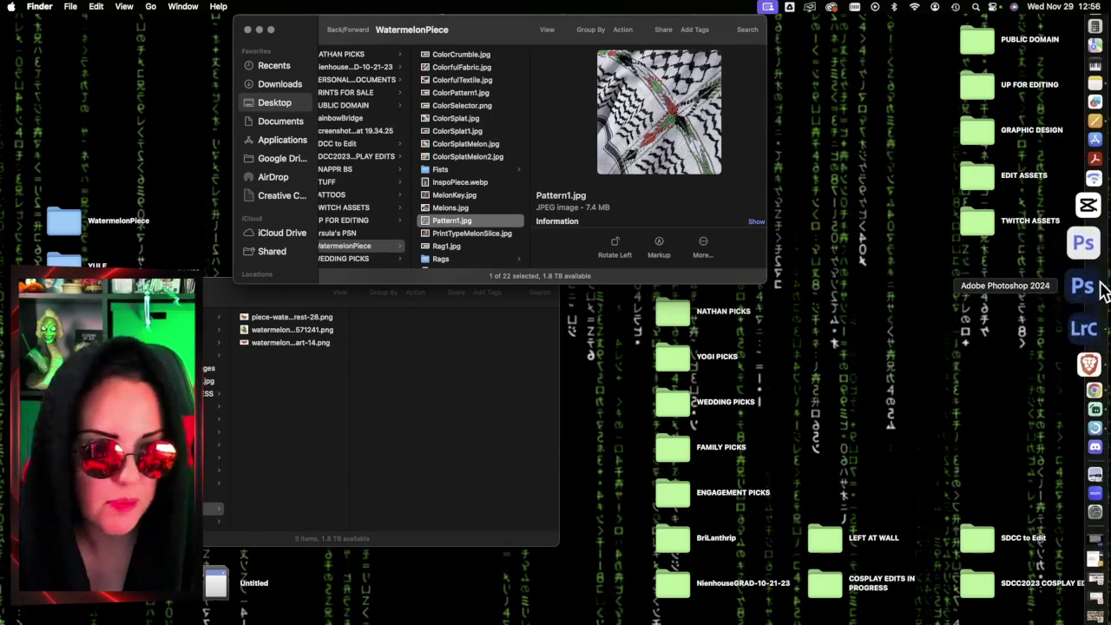
Step: Switch to Photoshop and compare the open fist images, ending on the fist-clipart-strength document with the blue circle
left_click(1085, 298)
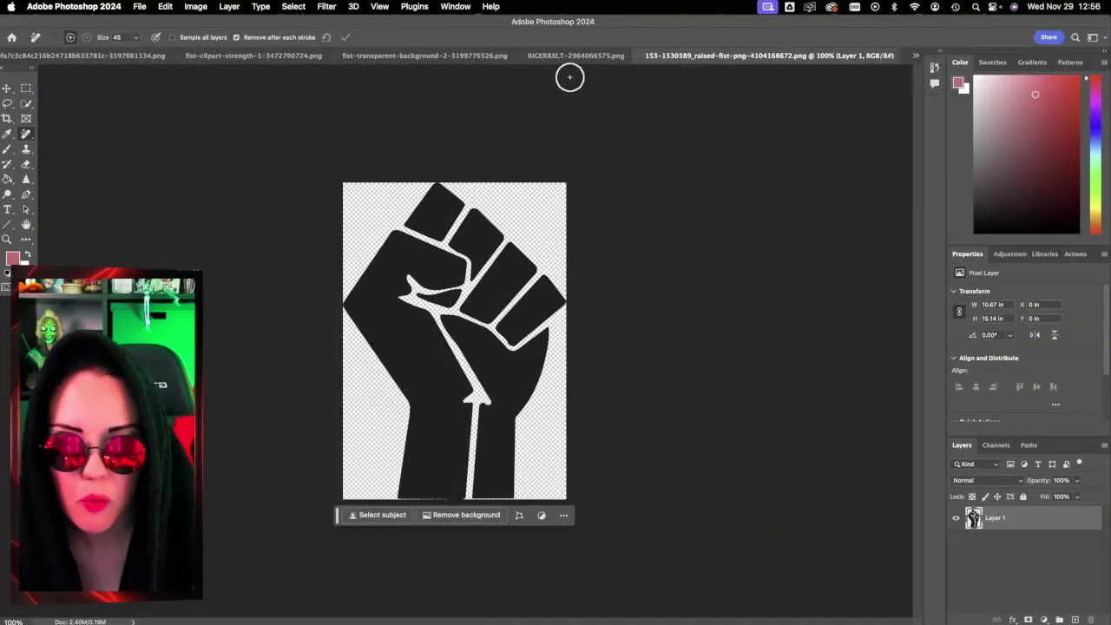
left_click(570, 57)
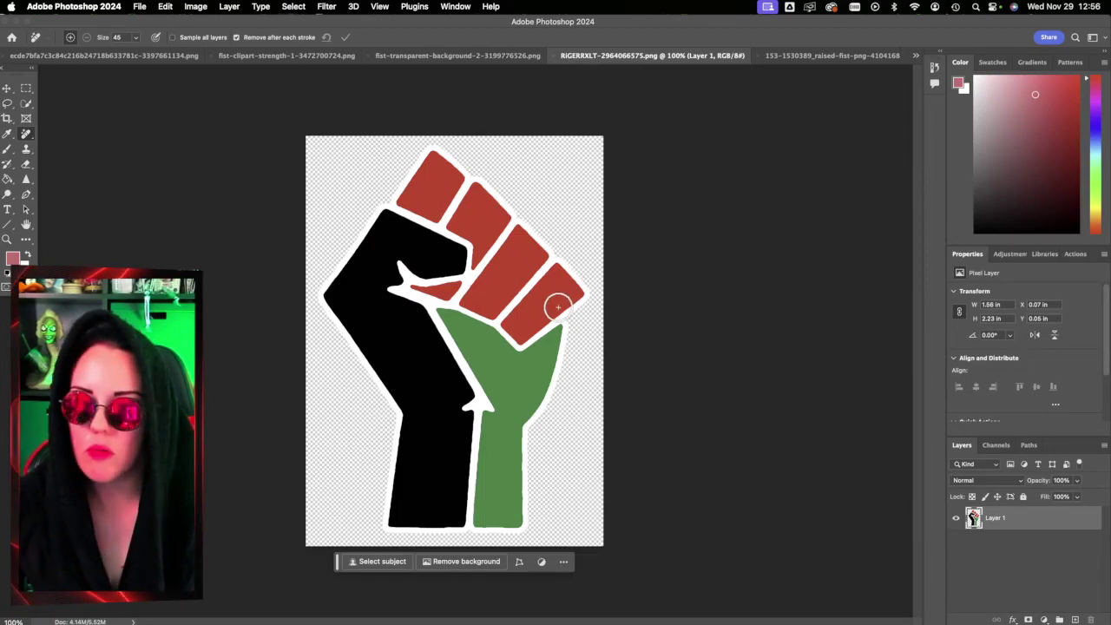
left_click(803, 59)
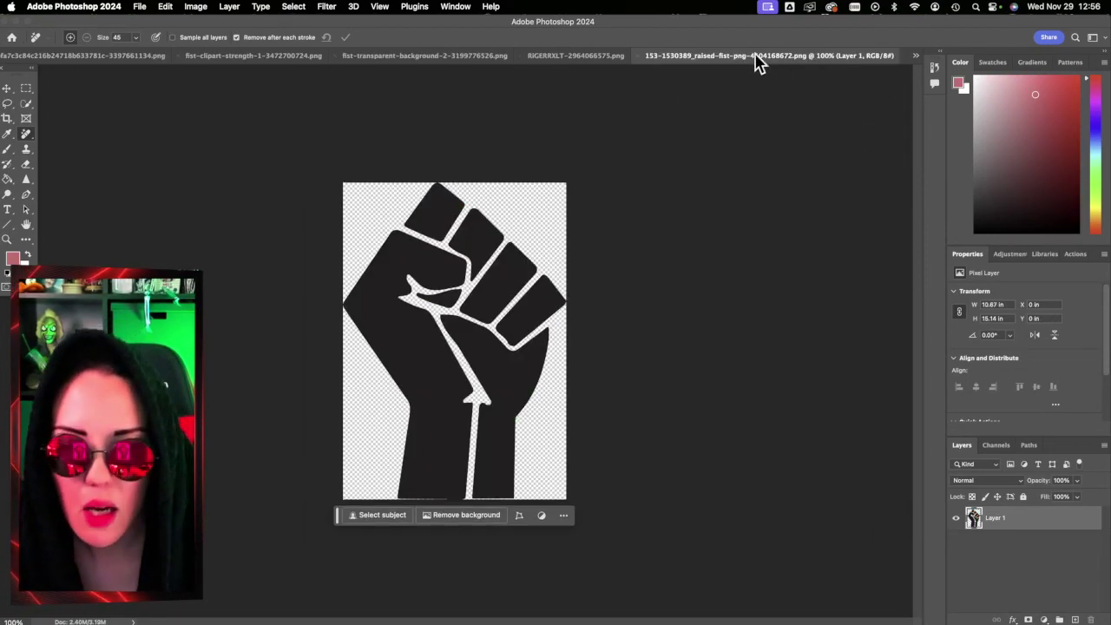
left_click(595, 58)
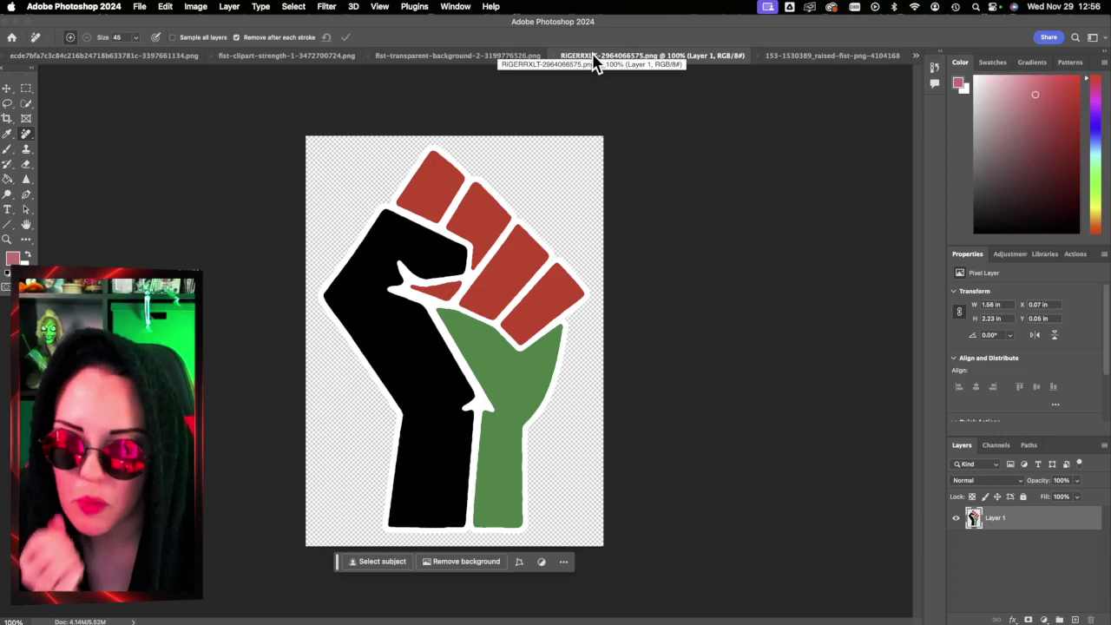
left_click(530, 59)
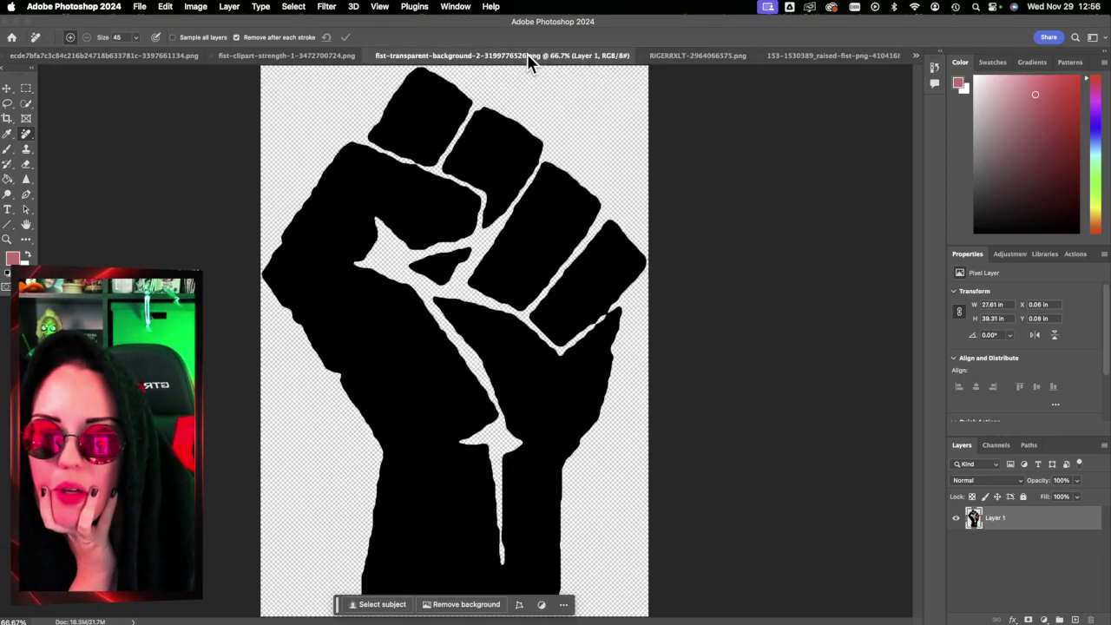
left_click(331, 56)
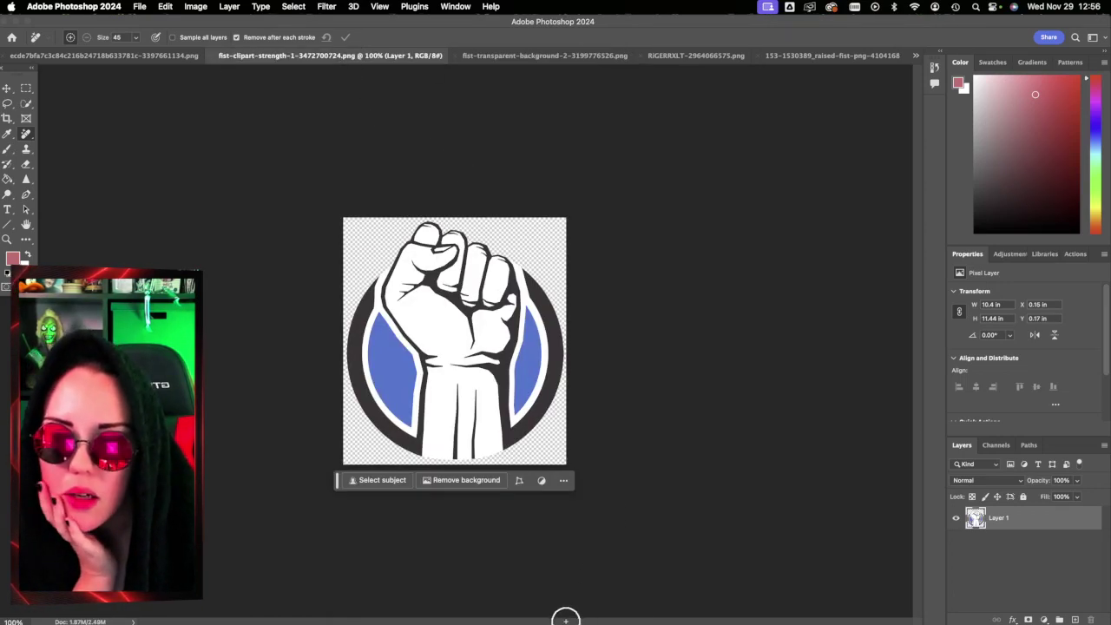
Step: Resize the fist-clipart-strength image with the 11 x 14 in 300 dpi preset and fit it to the screen
left_click(207, 7)
left_click(232, 111)
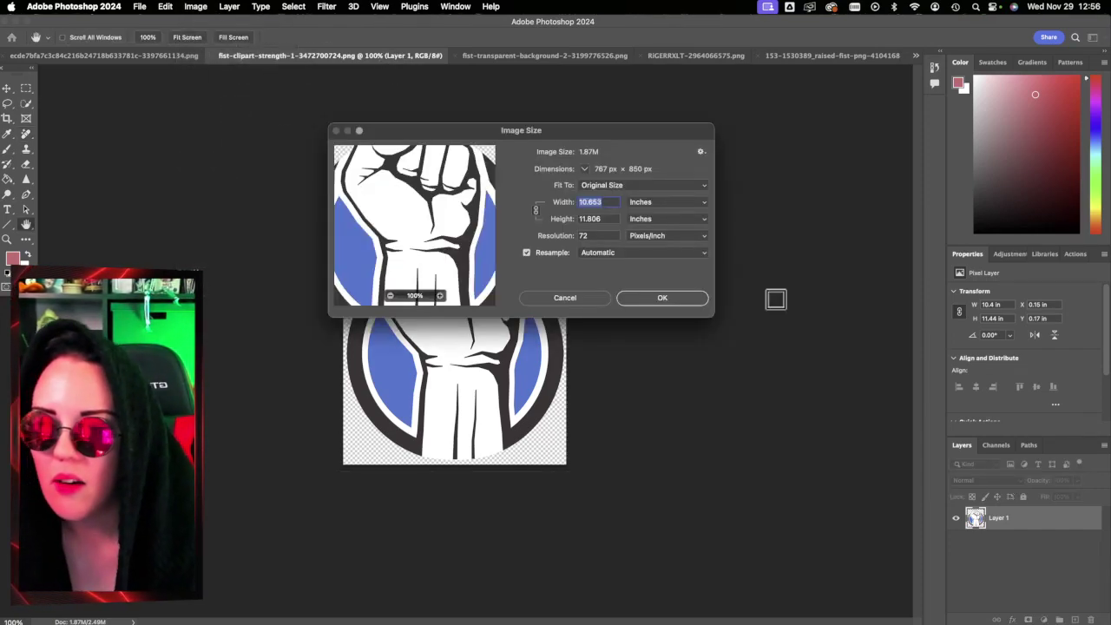
left_click(632, 189)
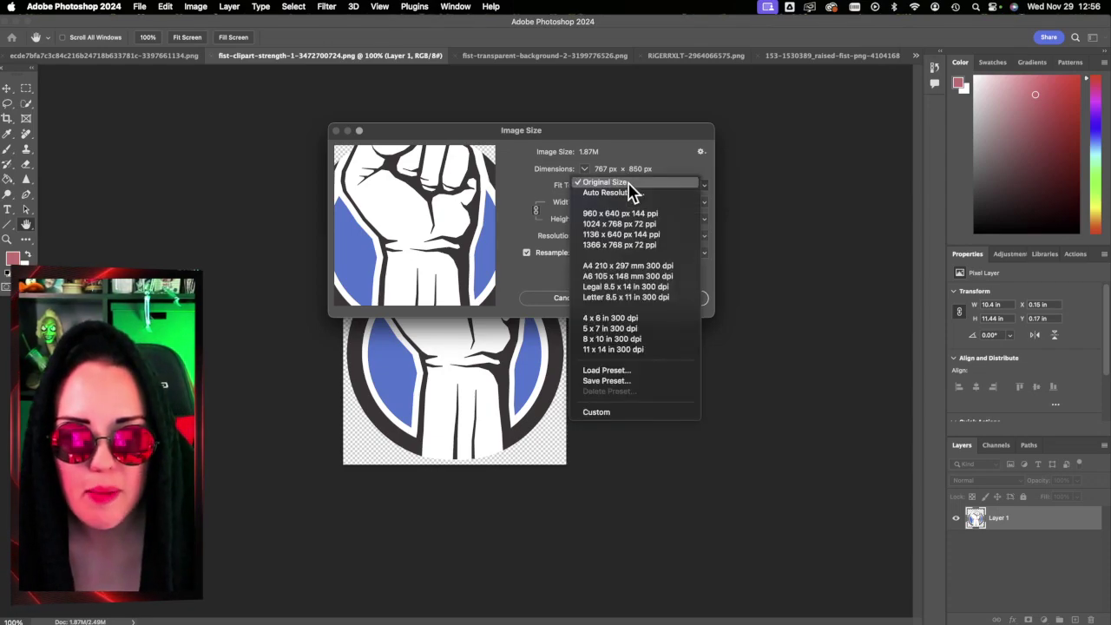
left_click(612, 349)
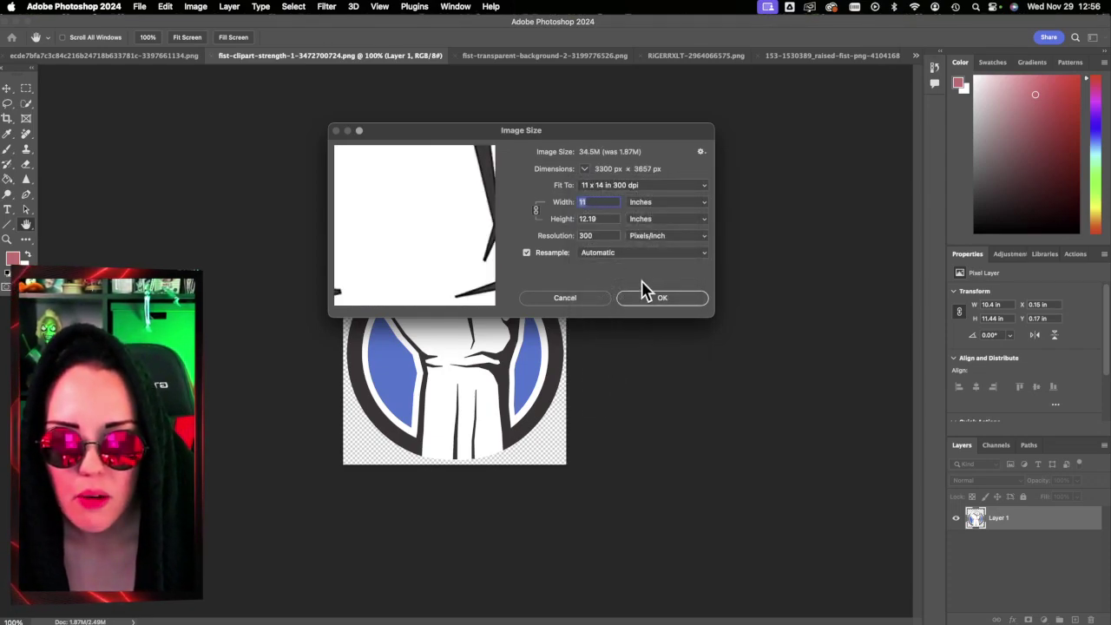
left_click(650, 297)
key("j")
scroll(650, 301, "down", 5)
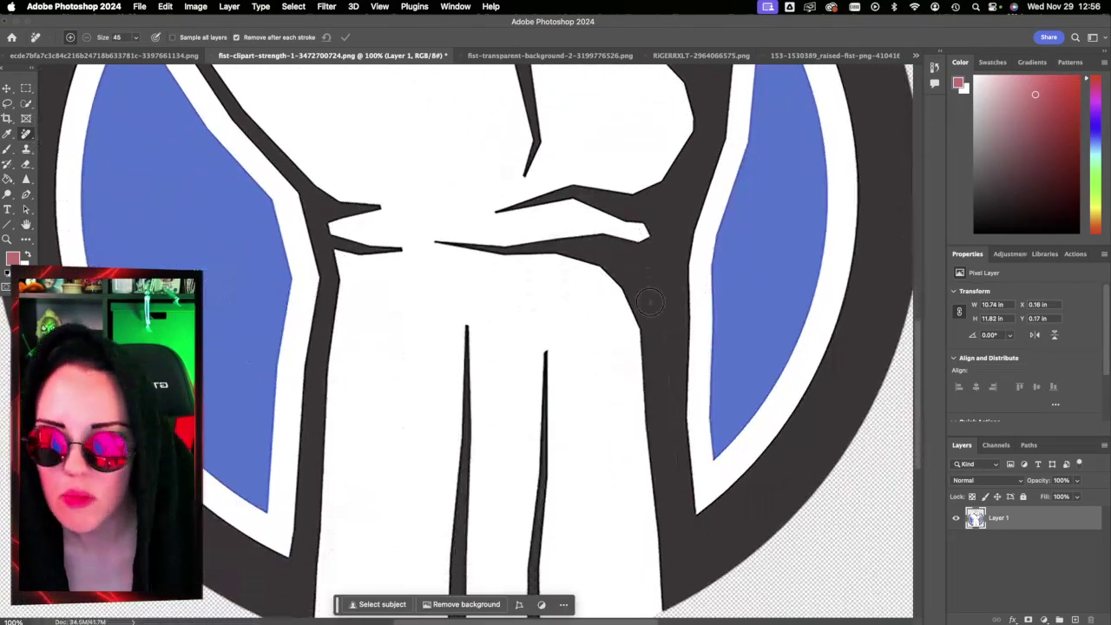
scroll(651, 301, "down", 1)
left_click(6, 239)
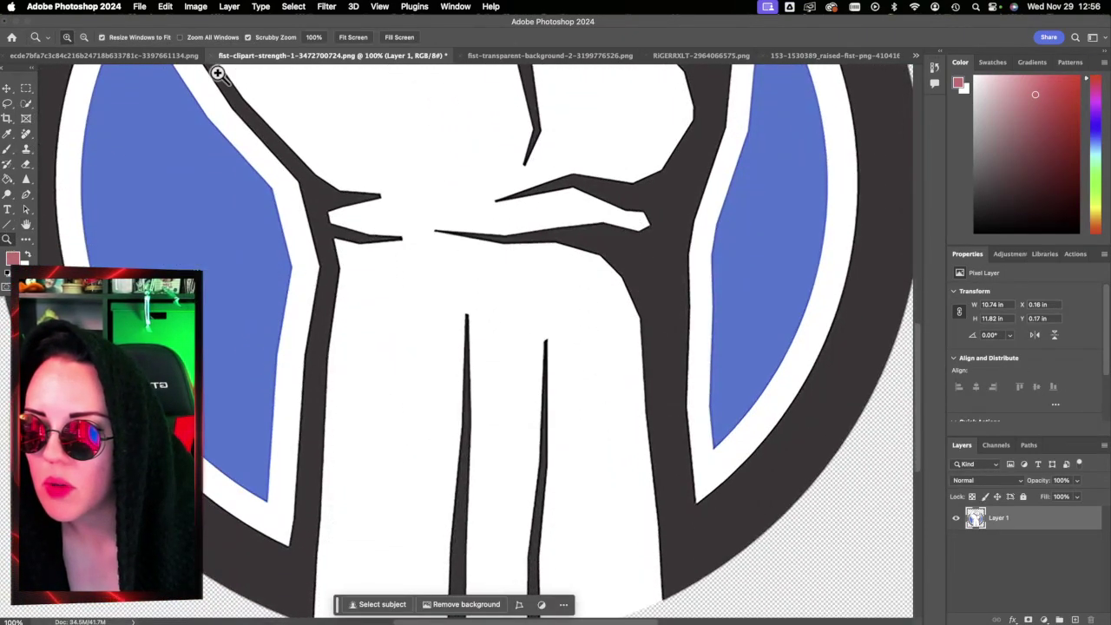
left_click(354, 37)
Step: Copy the entire fist clipart image and paste it as a new layer in the Pattern1.jpg document
key("super+a")
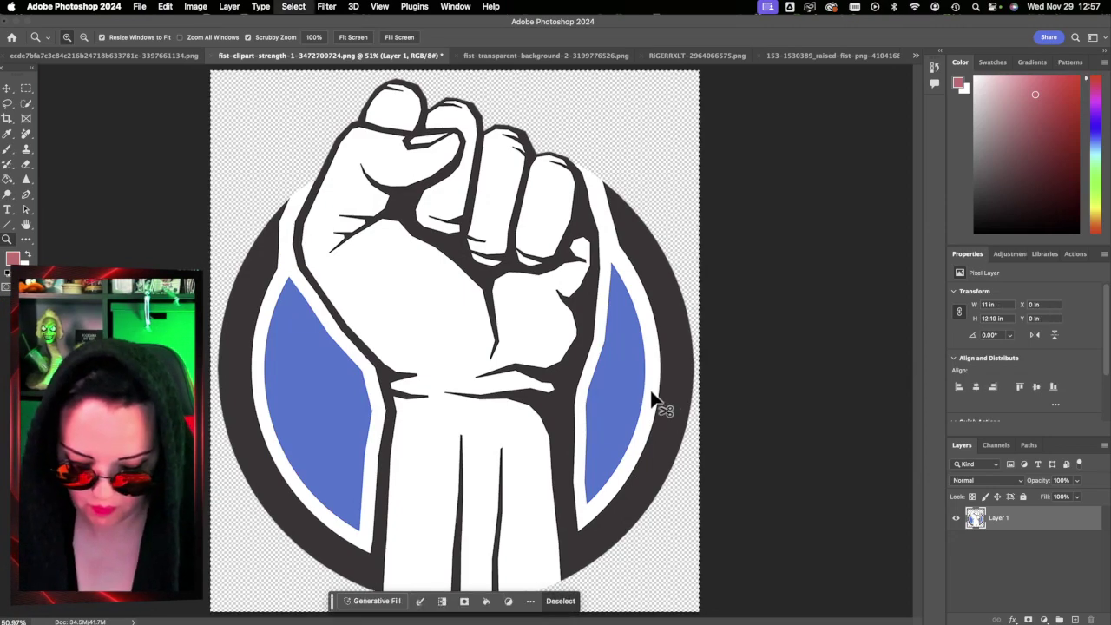
key("super+c")
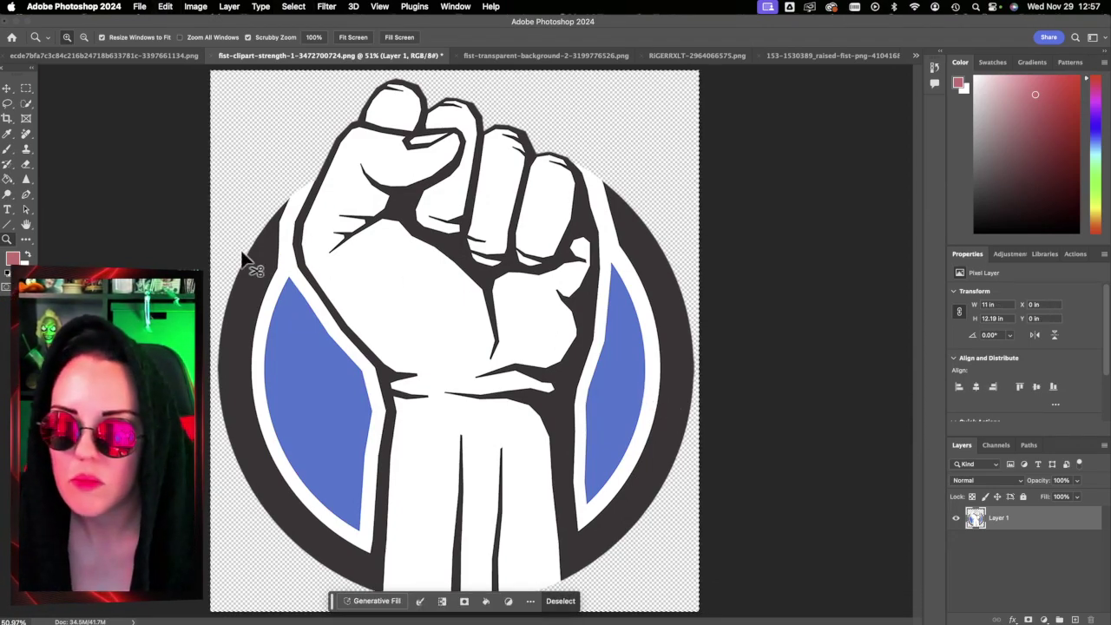
left_click(916, 57)
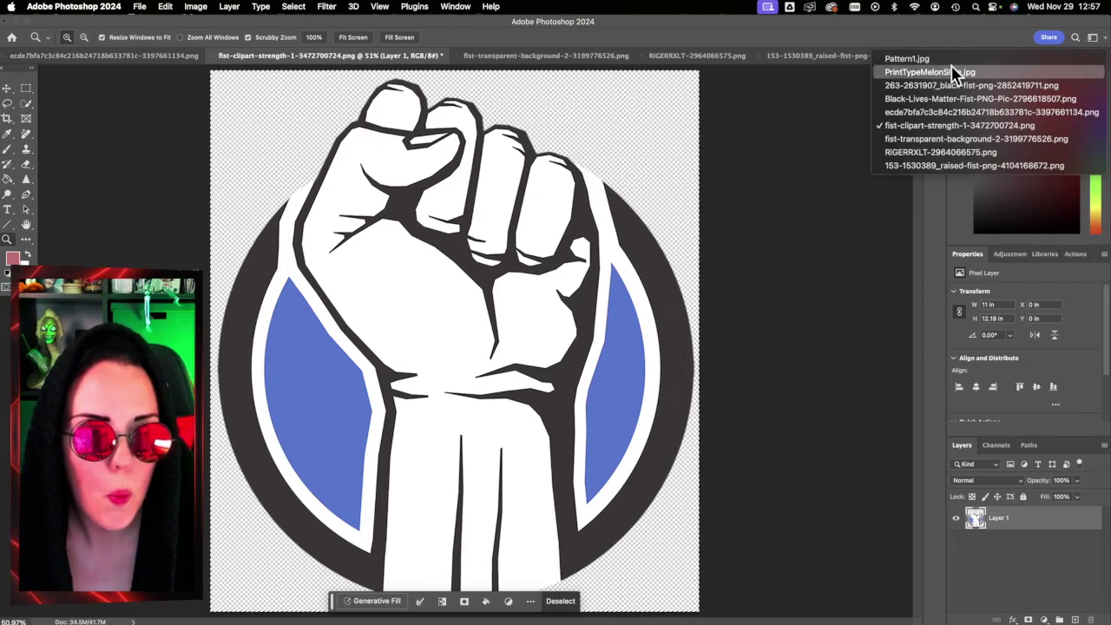
left_click(950, 59)
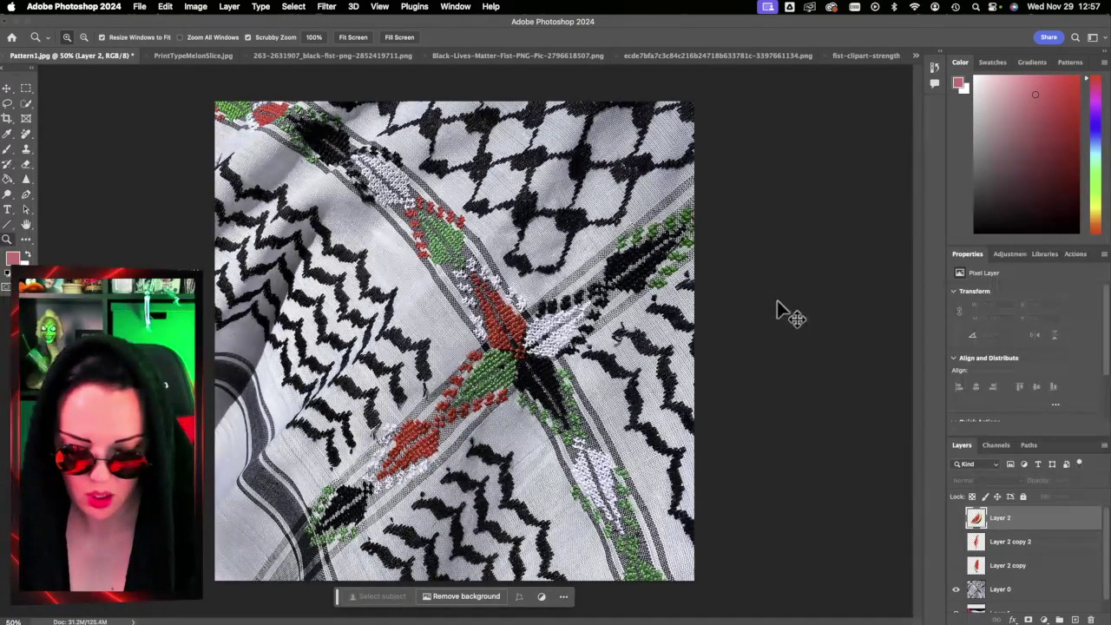
key("super+v")
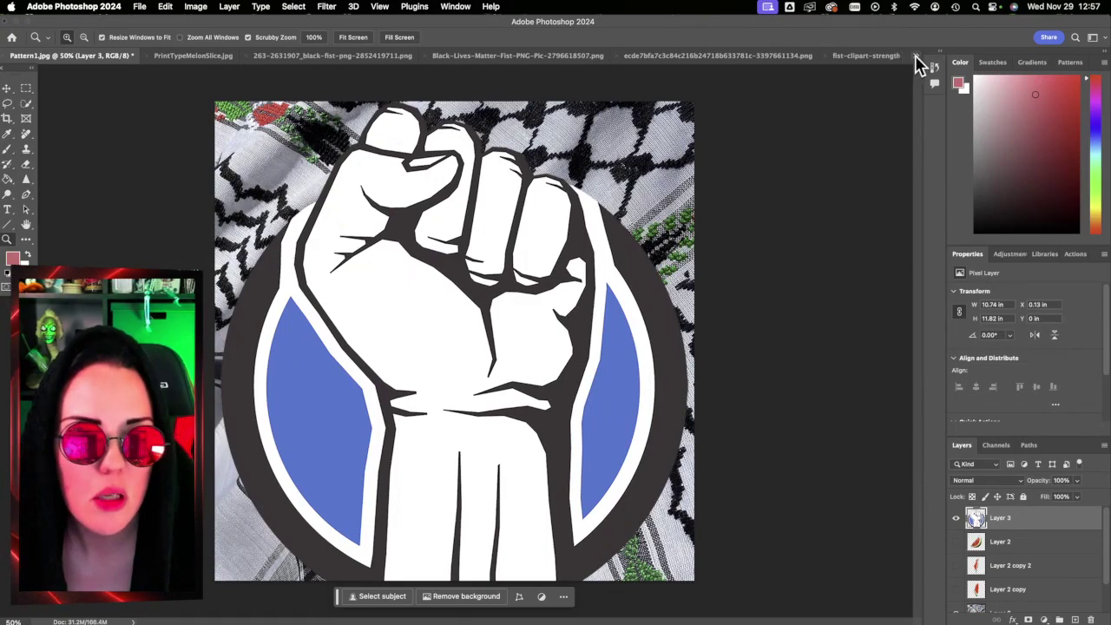
left_click(916, 55)
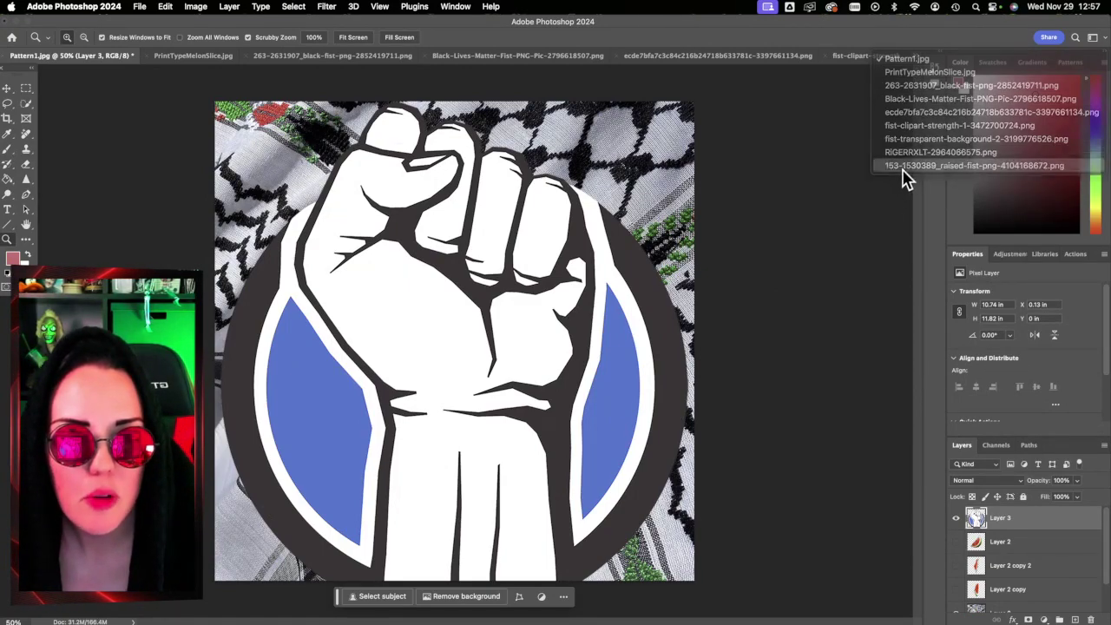
left_click(905, 166)
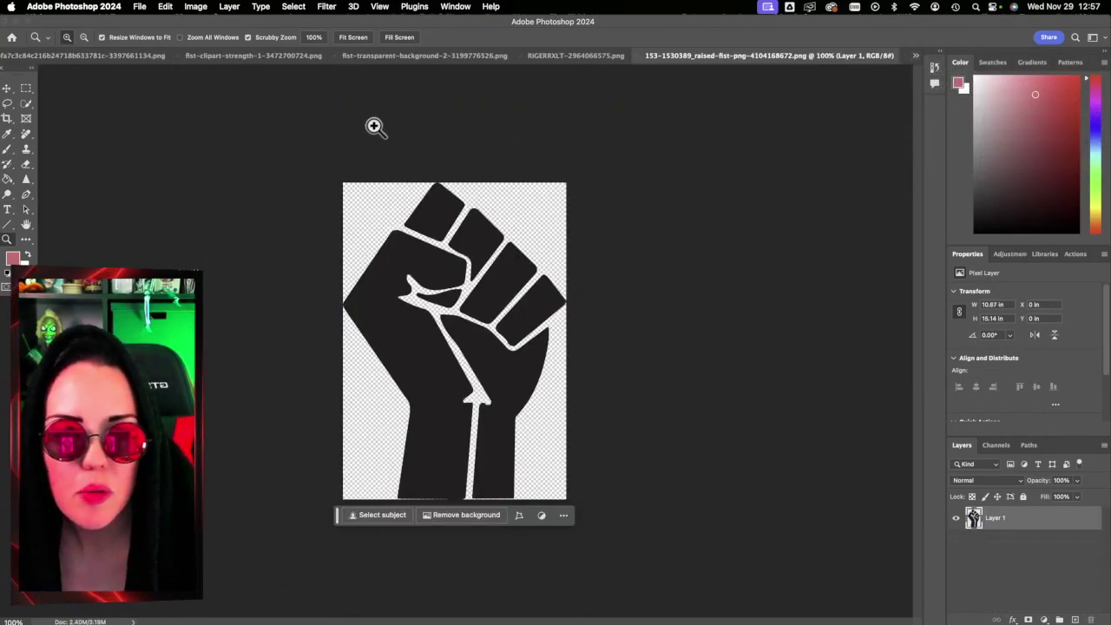
left_click(255, 55)
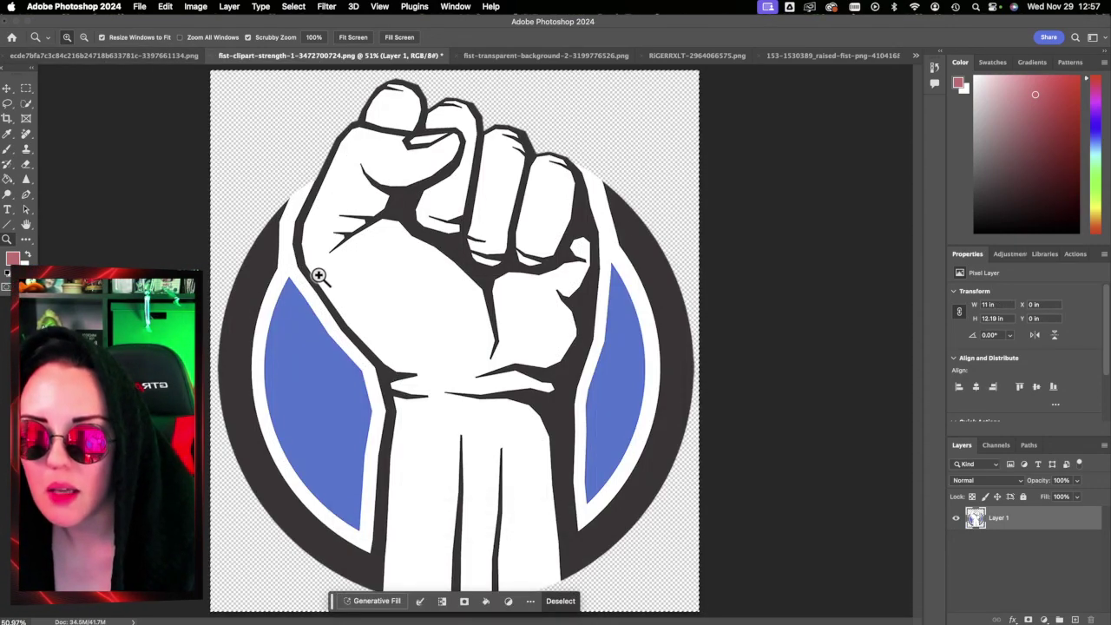
key("super+d")
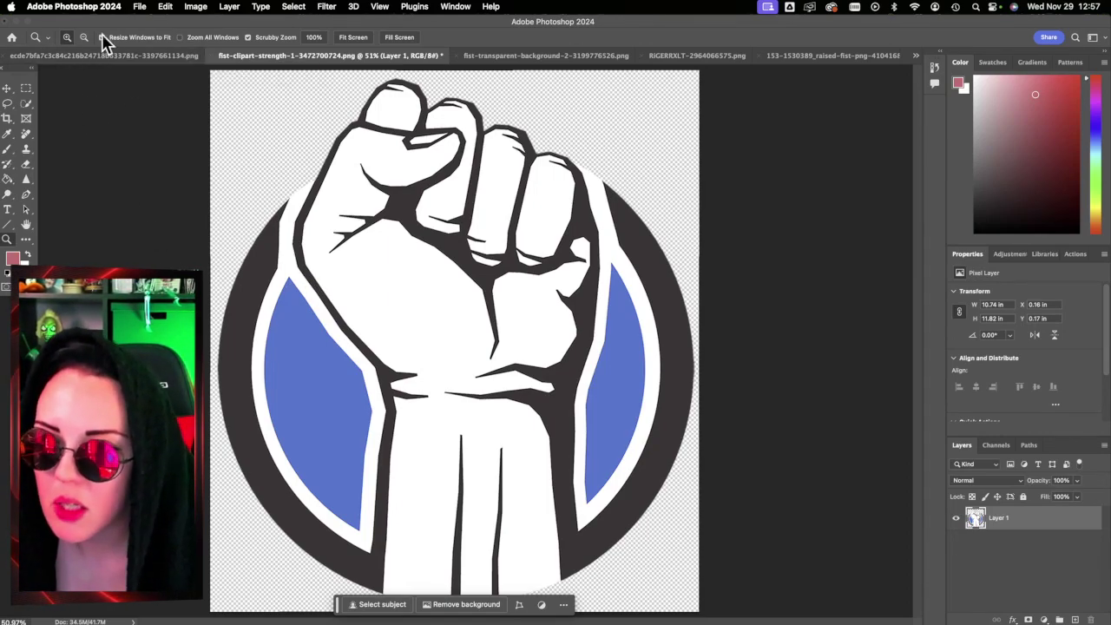
Step: Switch to the WatermelonPiece folder in Finder, preview the flag image ColorSelector.png, and move the window aside
left_click(14, 24)
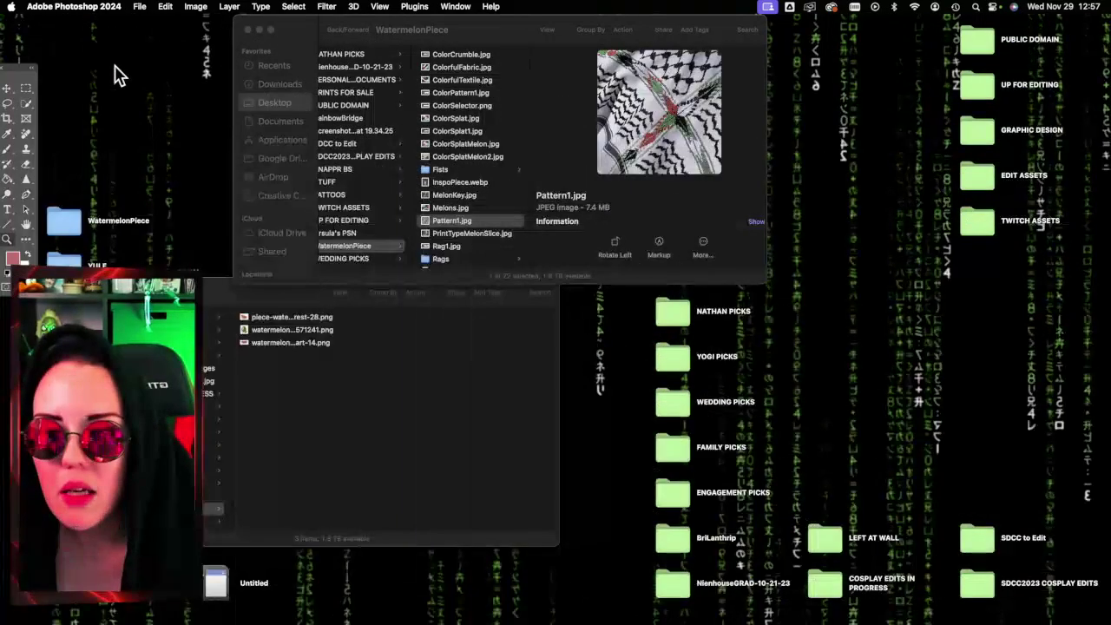
left_click(492, 102)
mouse_move(473, 106)
left_mouse_down()
mouse_move(478, 114)
mouse_move(460, 112)
mouse_move(1095, 178)
mouse_move(372, 112)
mouse_move(466, 112)
left_mouse_up()
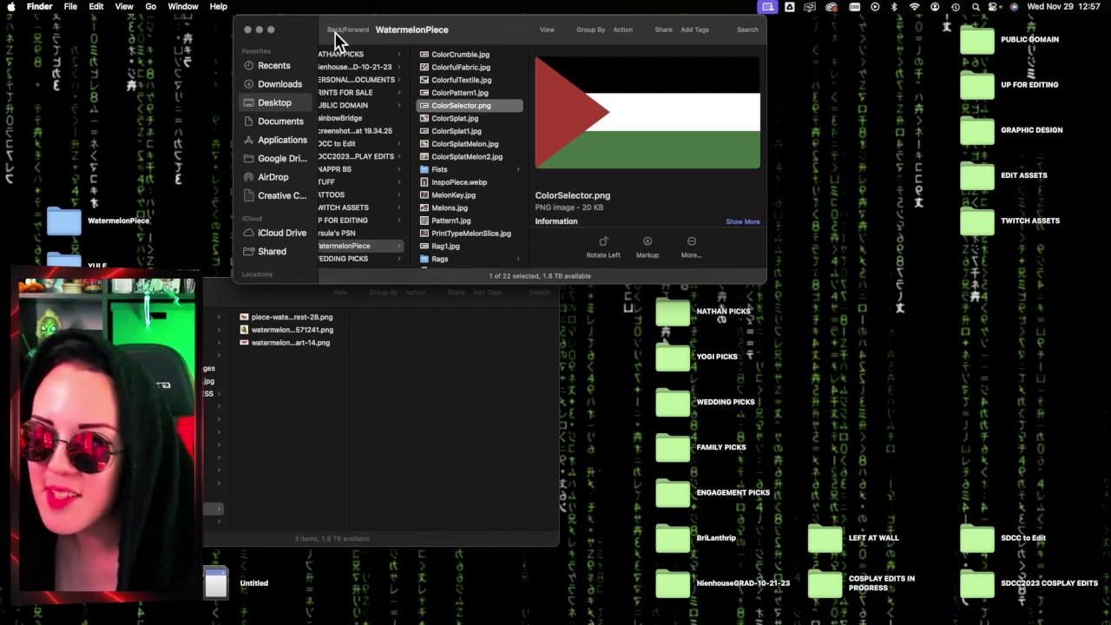
left_click_drag(479, 38, 617, 35)
Step: Preview the lettering images Word1.1.png and Word2.1.png and make the WatermelonPiece window taller to show the whole file list
scroll(605, 180, "down", 3)
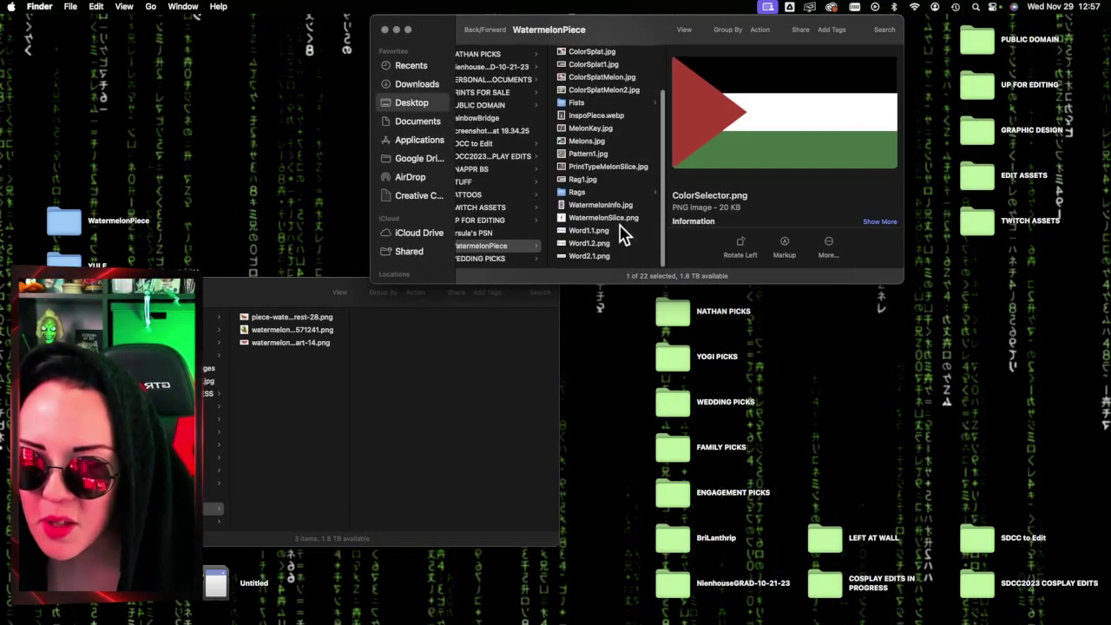
left_click(618, 232)
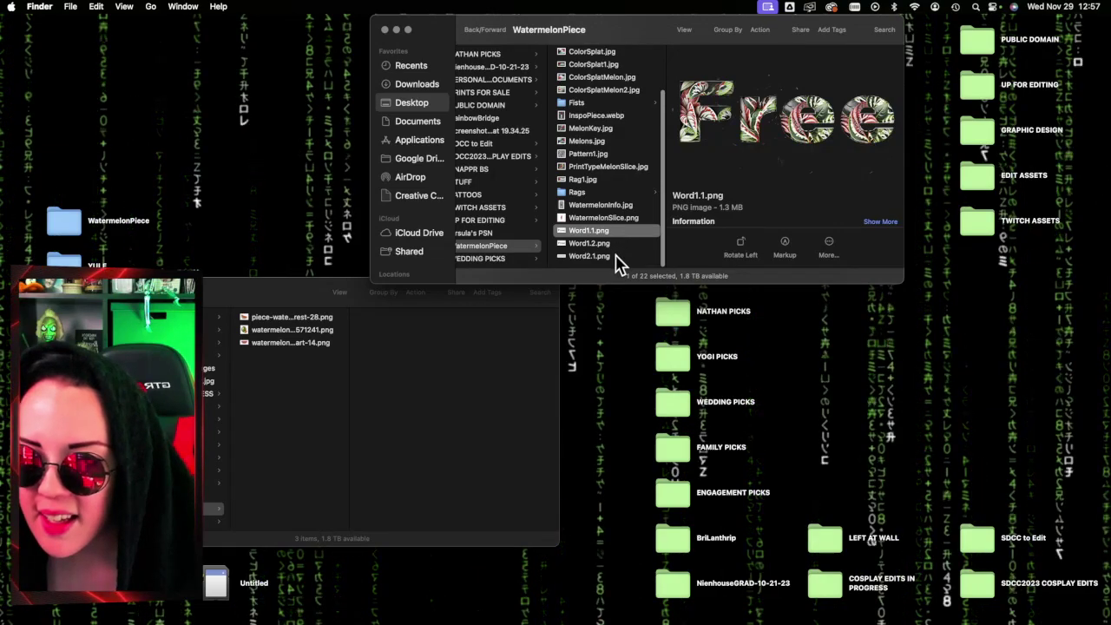
left_click(618, 257)
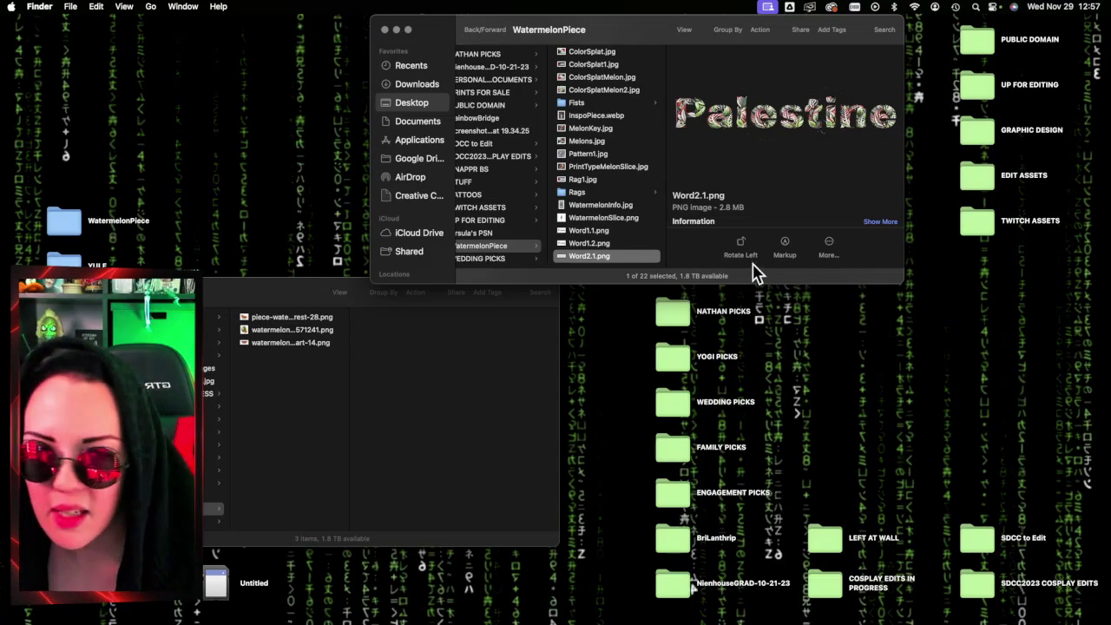
left_click_drag(750, 283, 724, 480)
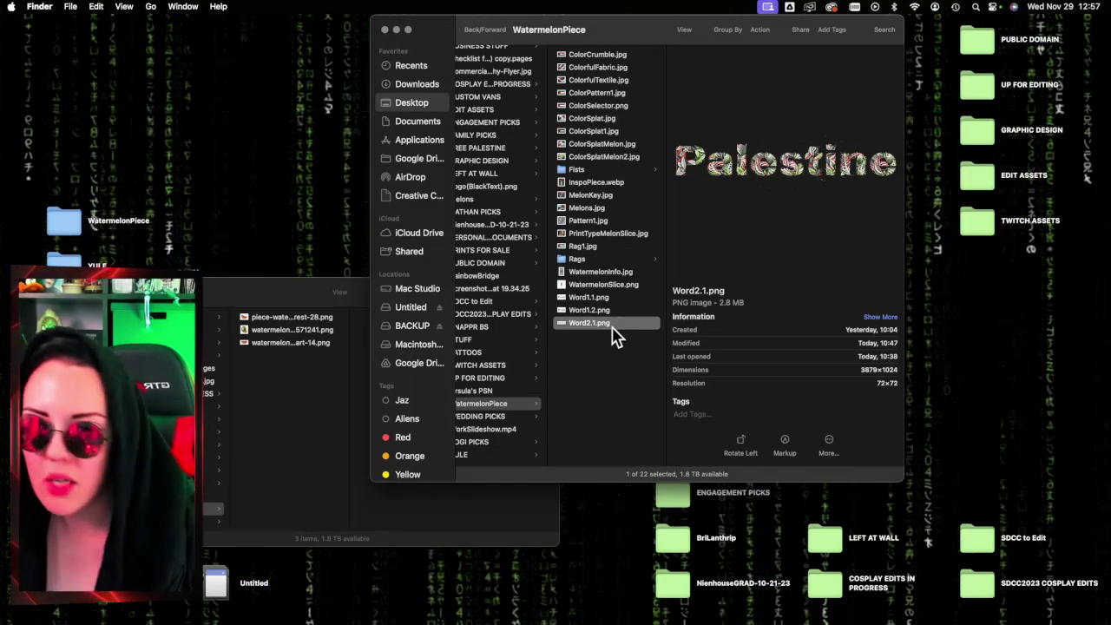
left_click(616, 300)
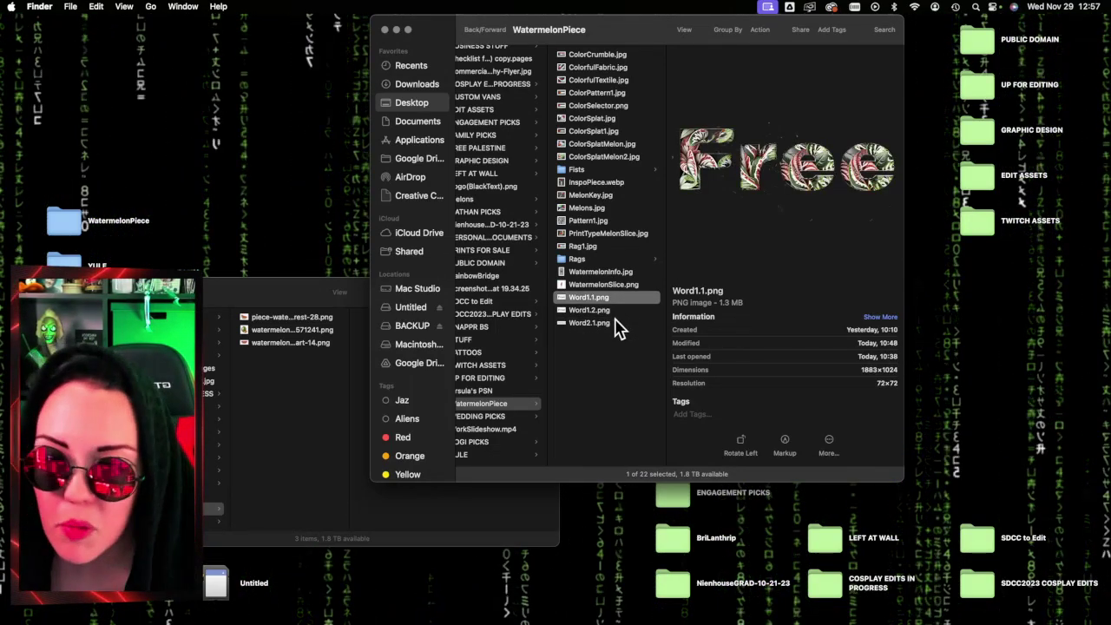
left_click(618, 323)
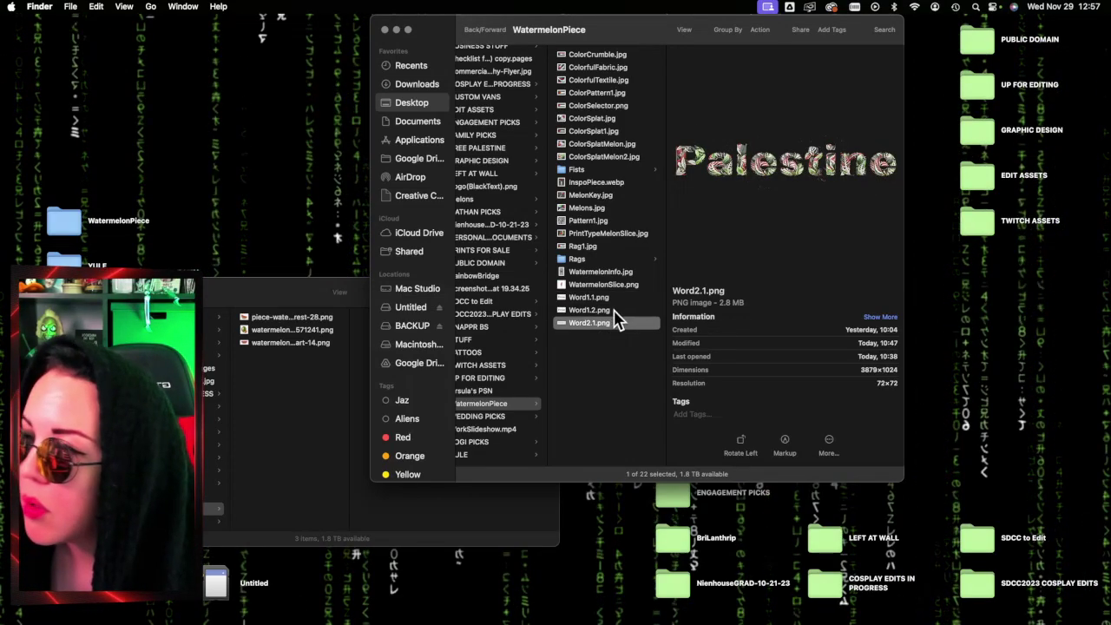
Step: Preview WatermelonSlice.png, WatermelonInfo.jpg, Melons.jpg, InspoPiece.webp and MelonKey.jpg in the WatermelonPiece folder
left_click(613, 286)
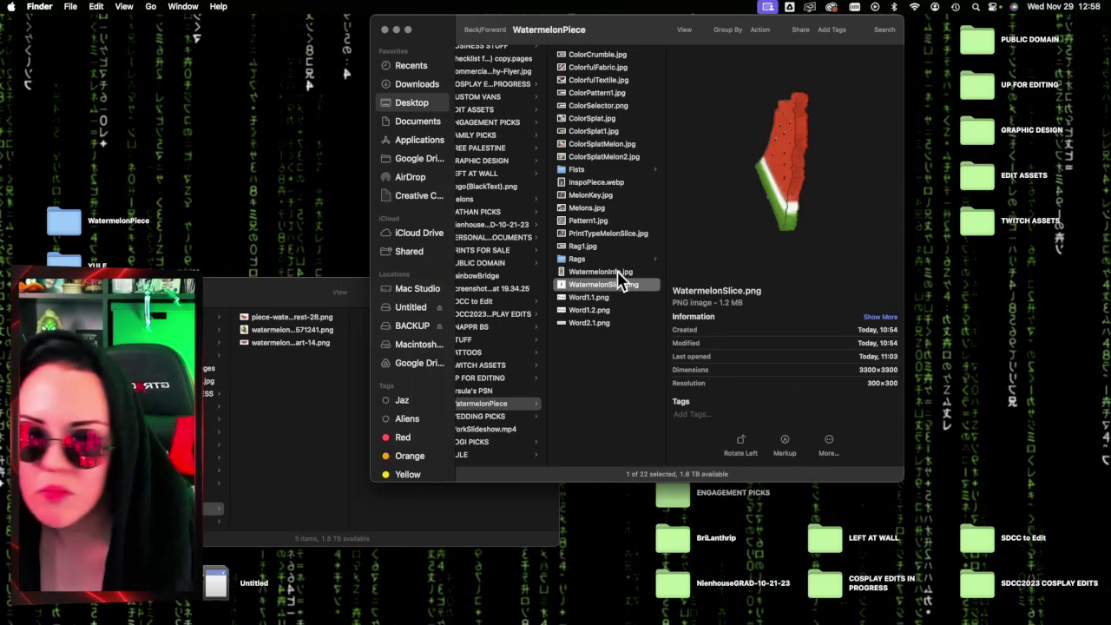
left_click(614, 274)
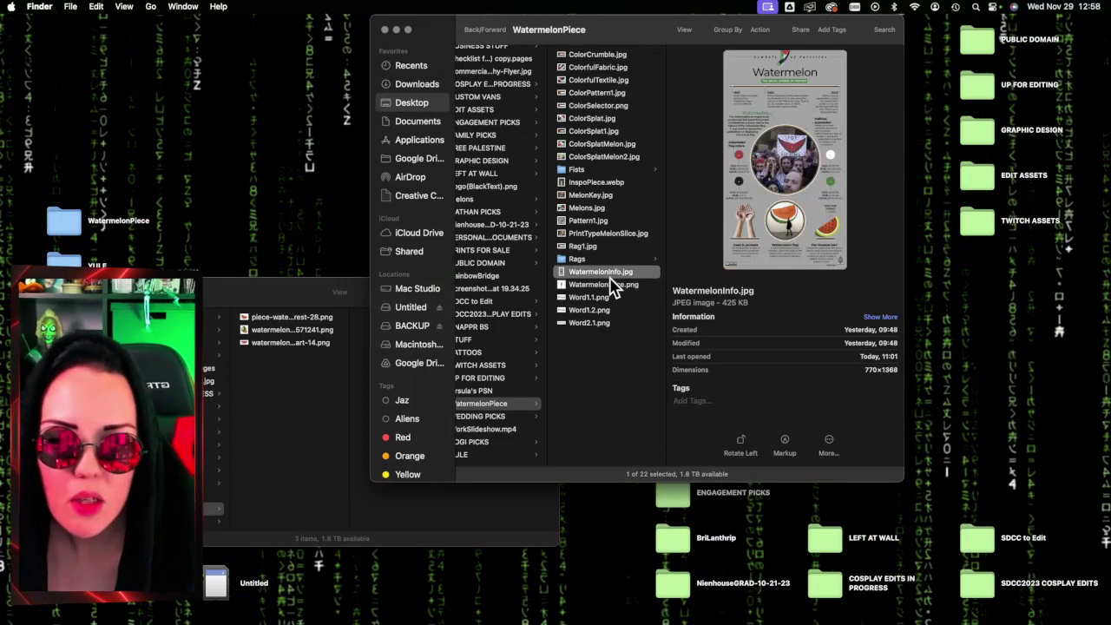
left_click(620, 208)
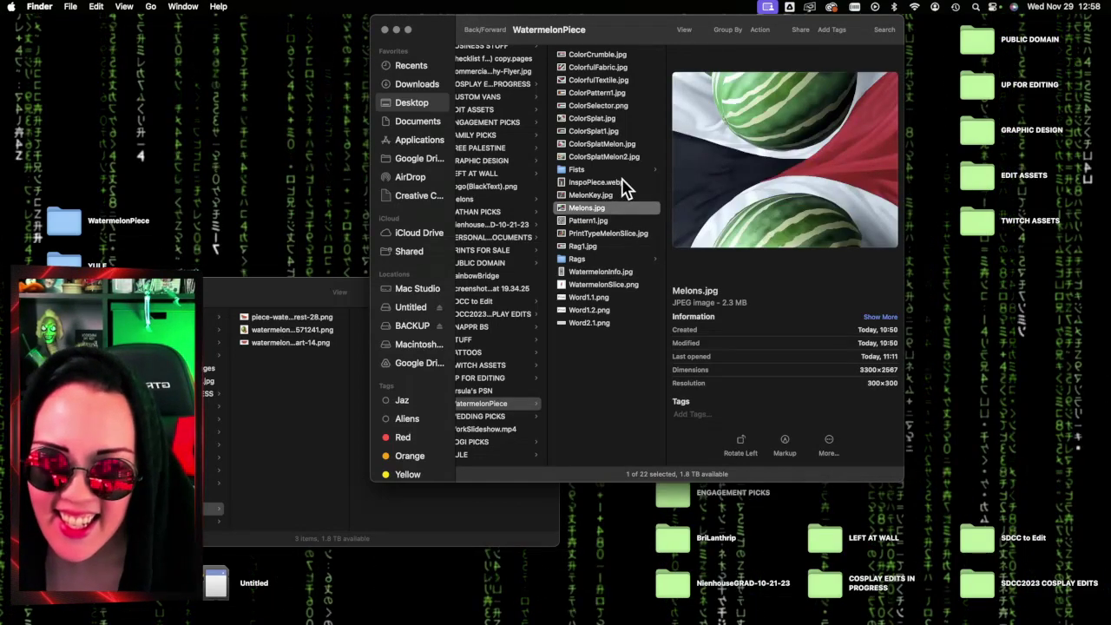
left_click(607, 185)
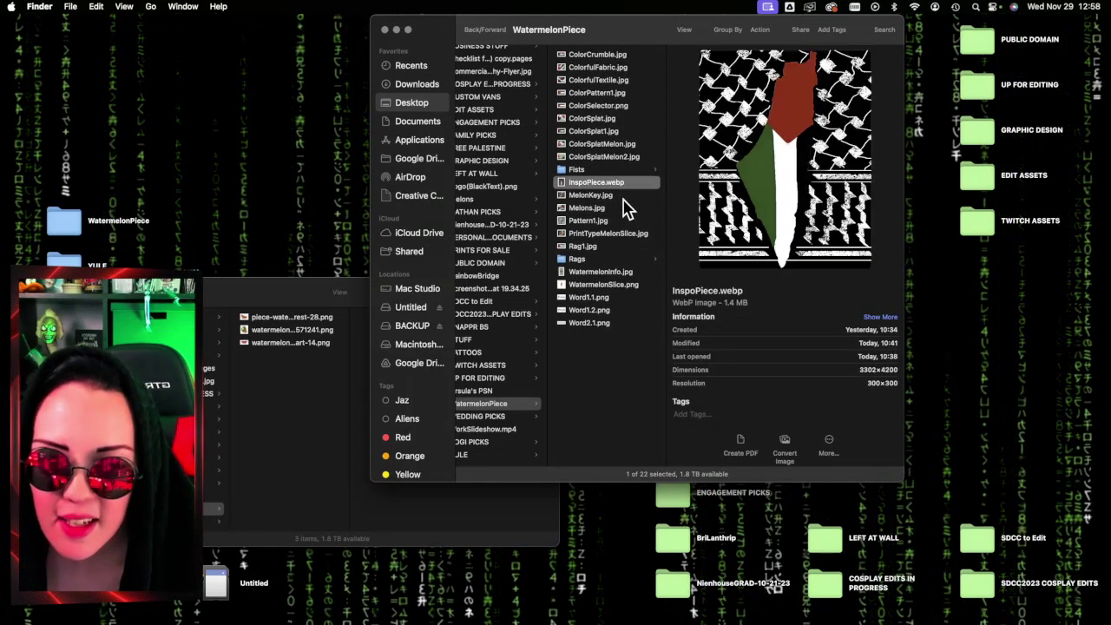
left_click(617, 198)
Step: Preview the flag images ColorSplat1.jpg, ColorSplat.jpg, ColorPattern1.jpg, ColorfulTextile.jpg and ColorCrumble.jpg, and shift the folder window slightly aside
left_click(631, 129)
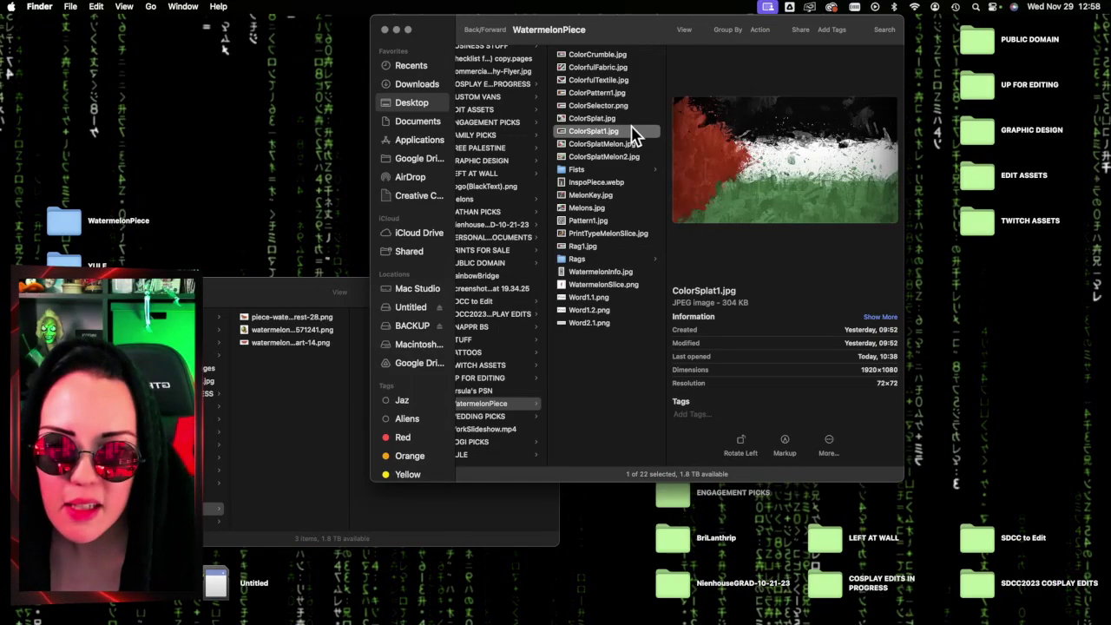
left_click(629, 118)
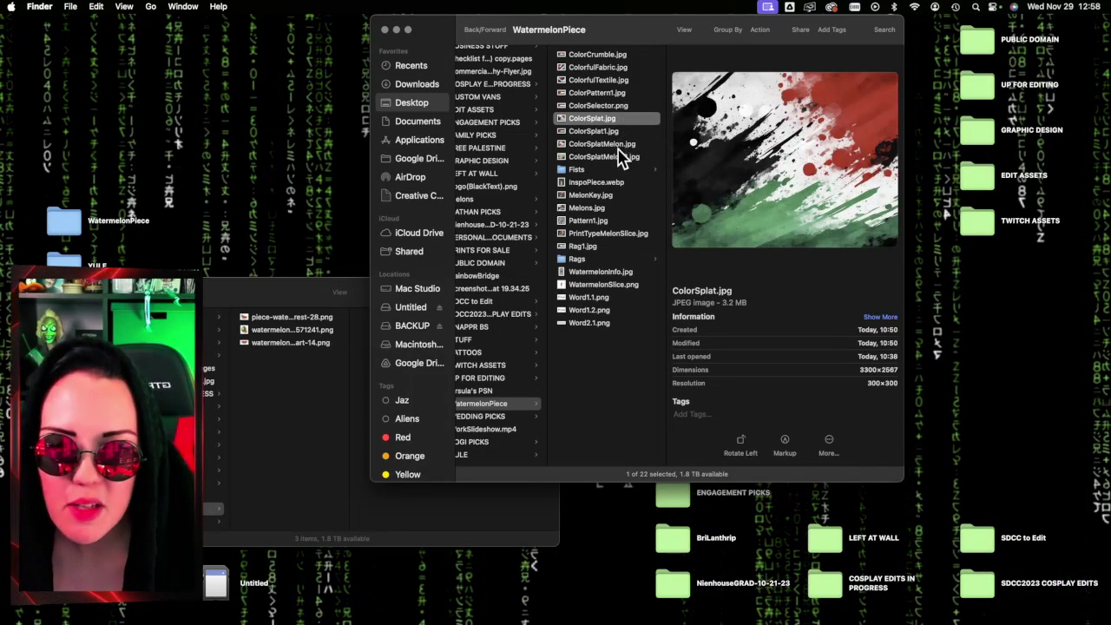
left_click(617, 94)
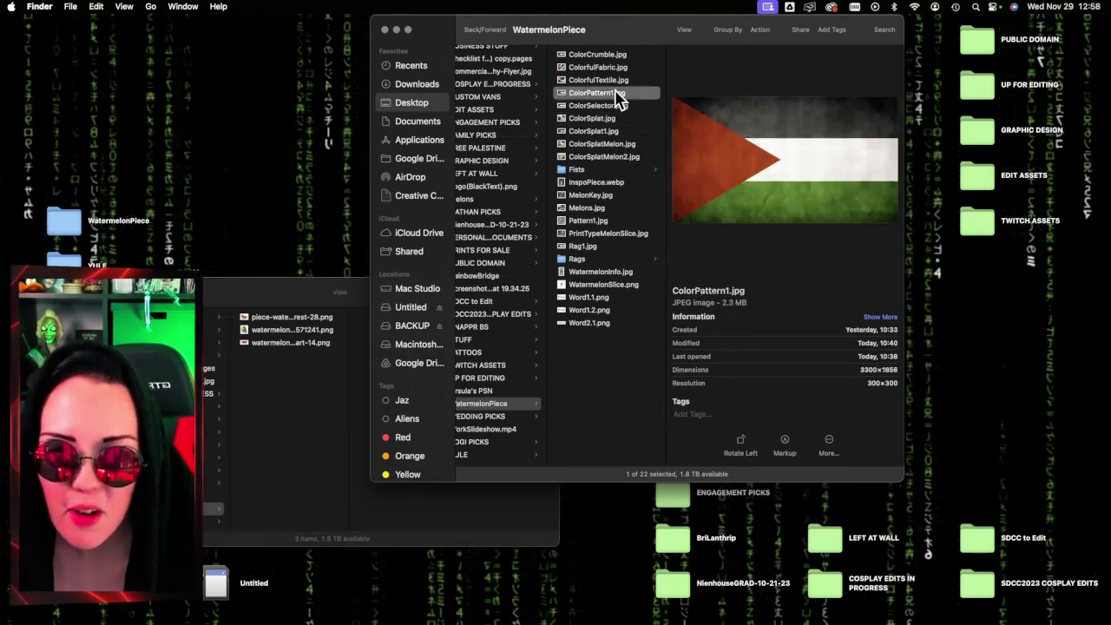
left_click(619, 81)
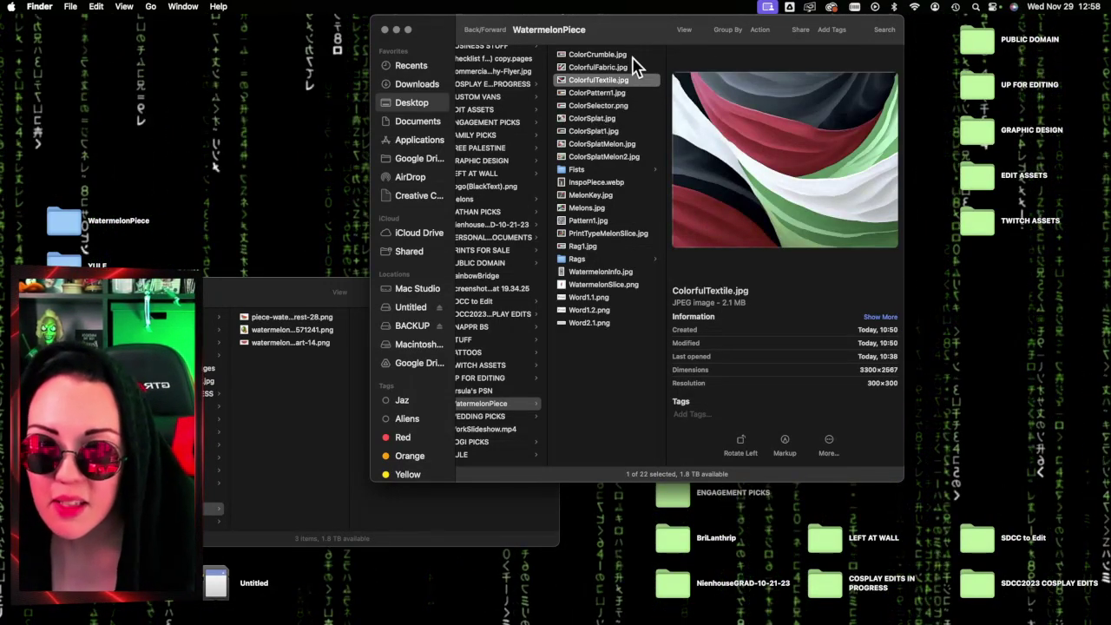
left_click(632, 55)
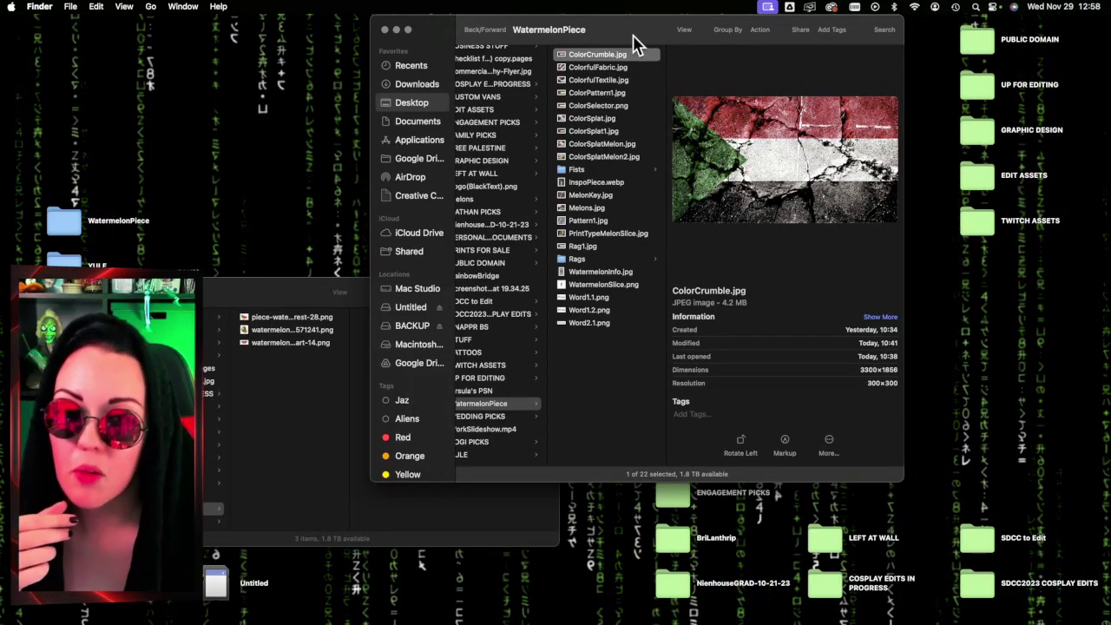
left_click_drag(633, 43, 588, 40)
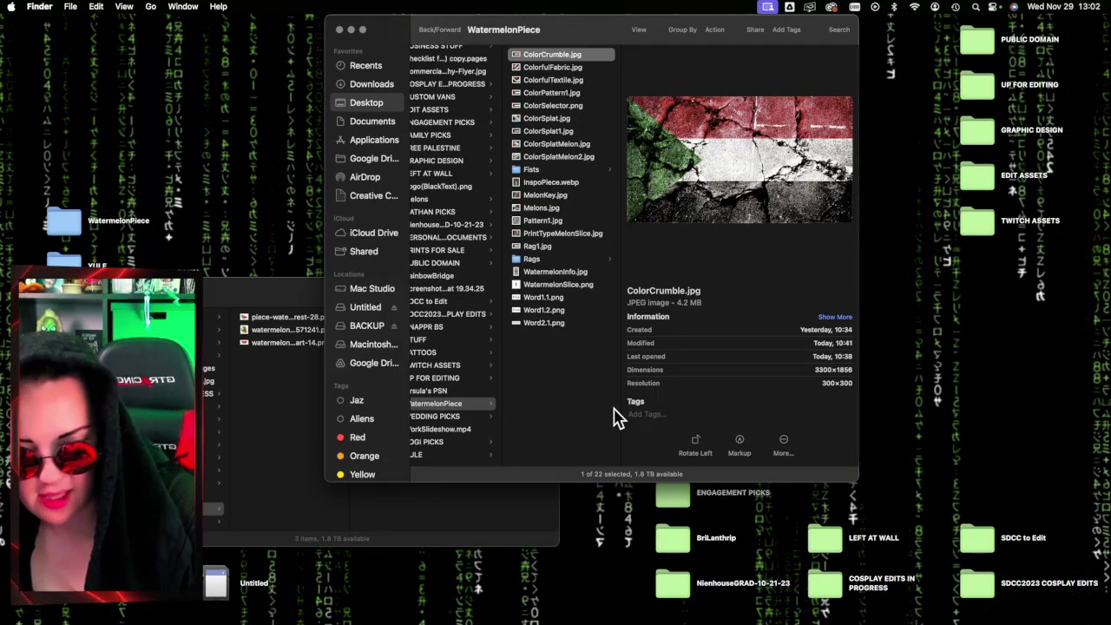
Step: Preview ColorfulFabric.jpg, ColorfulTextile.jpg and Melons.jpg in the WatermelonPiece folder
left_click(591, 69)
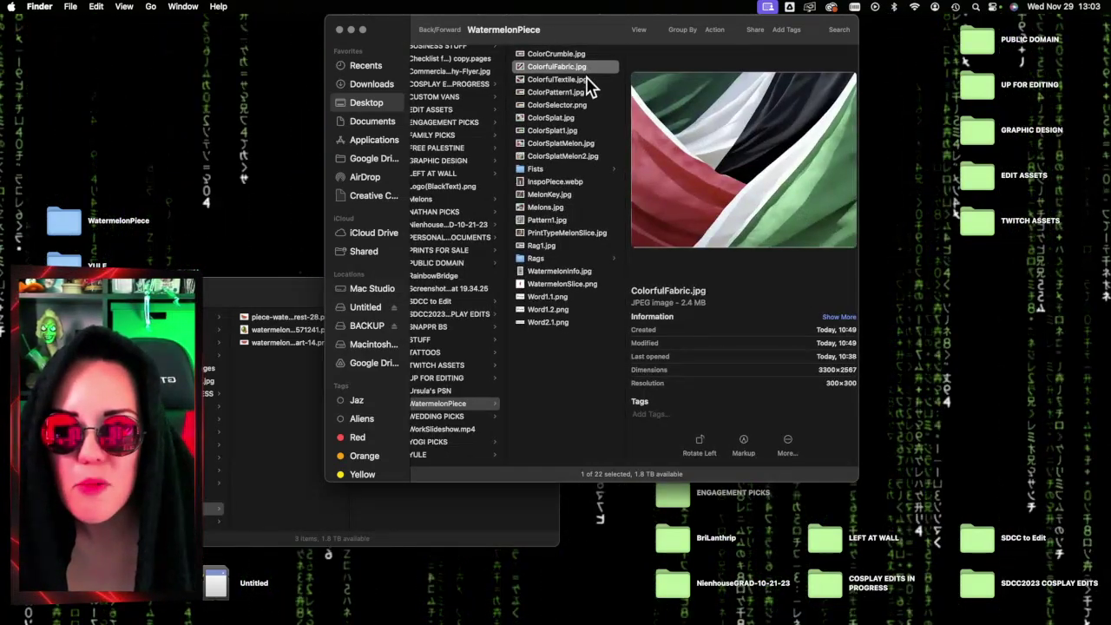
left_click(587, 80)
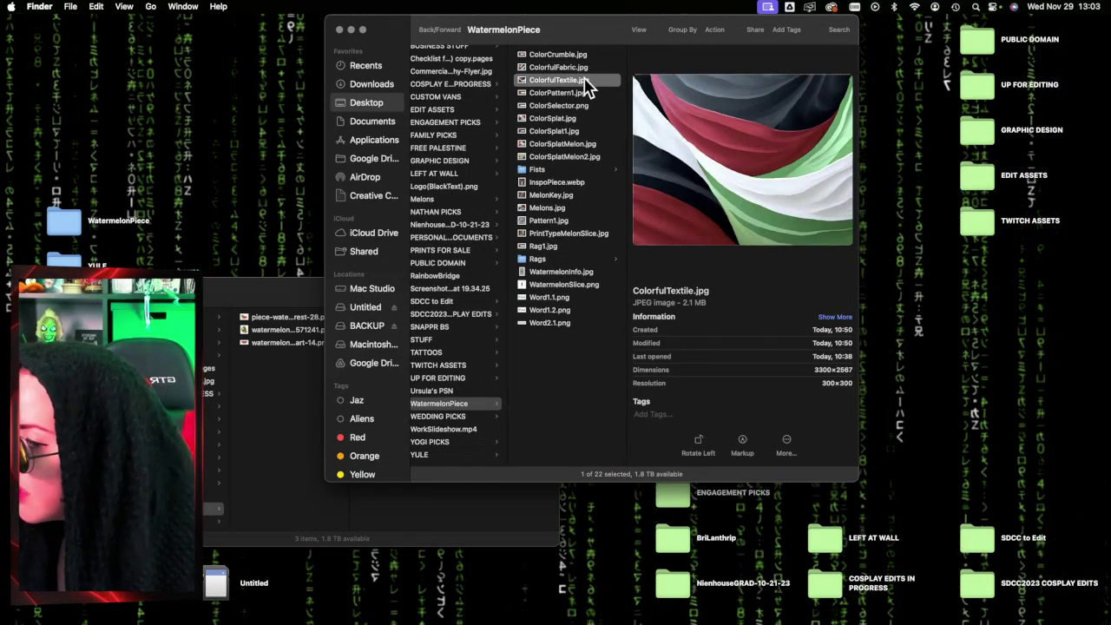
scroll(587, 80, "left", 1)
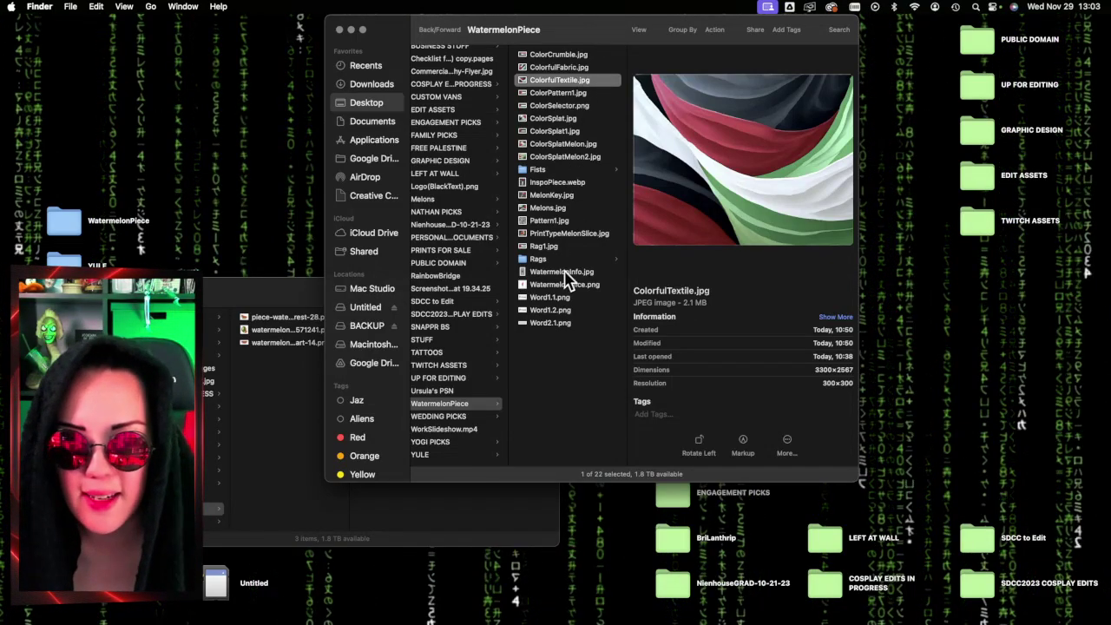
left_click(573, 208)
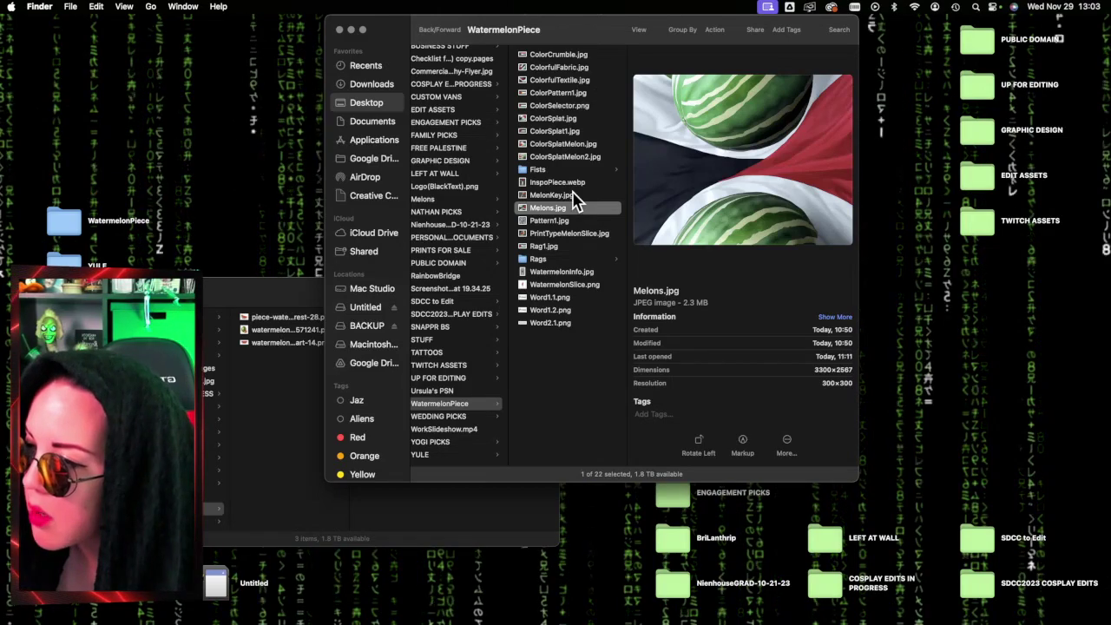
scroll(573, 200, "left", 1)
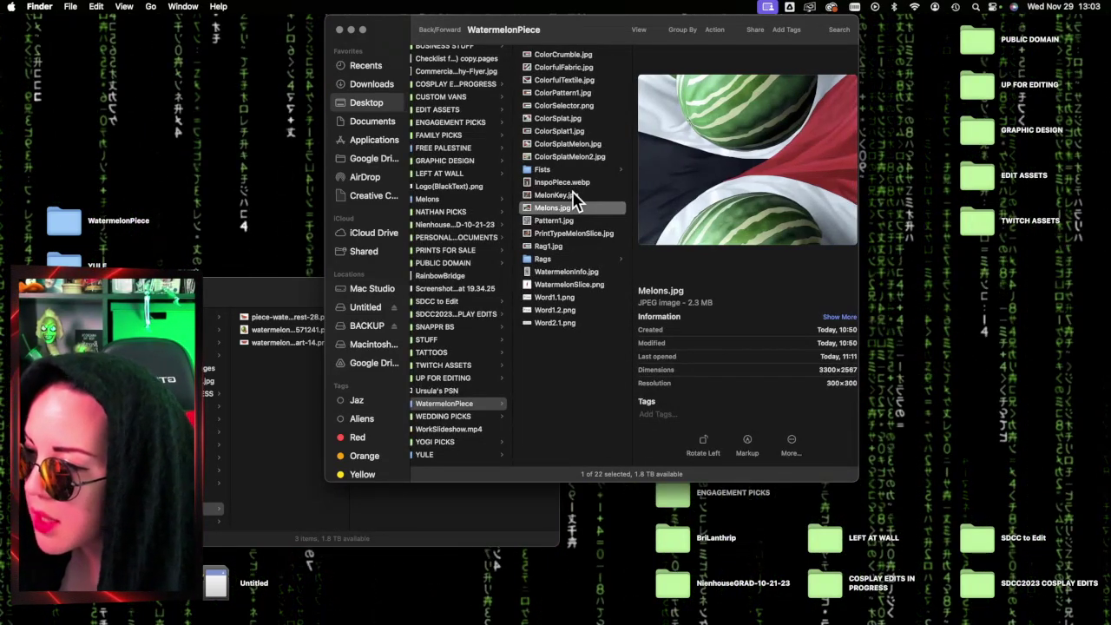
scroll(573, 199, "left", 2)
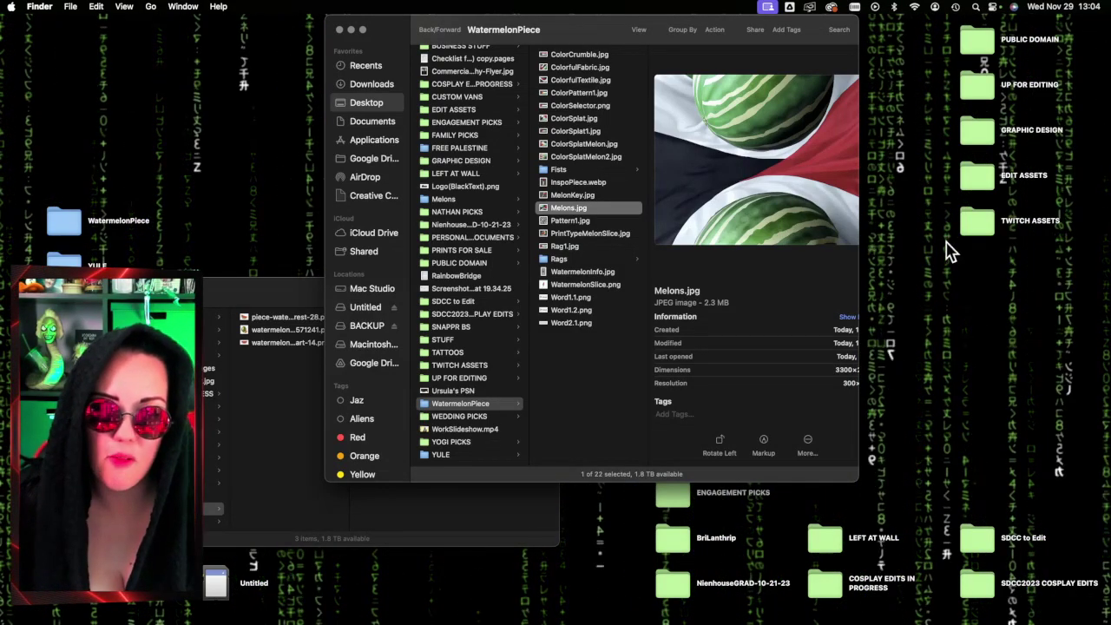
Step: Rearrange the WatermelonPiece and Melons folder windows on the desktop so that both file lists are accessible
left_click_drag(651, 33, 420, 31)
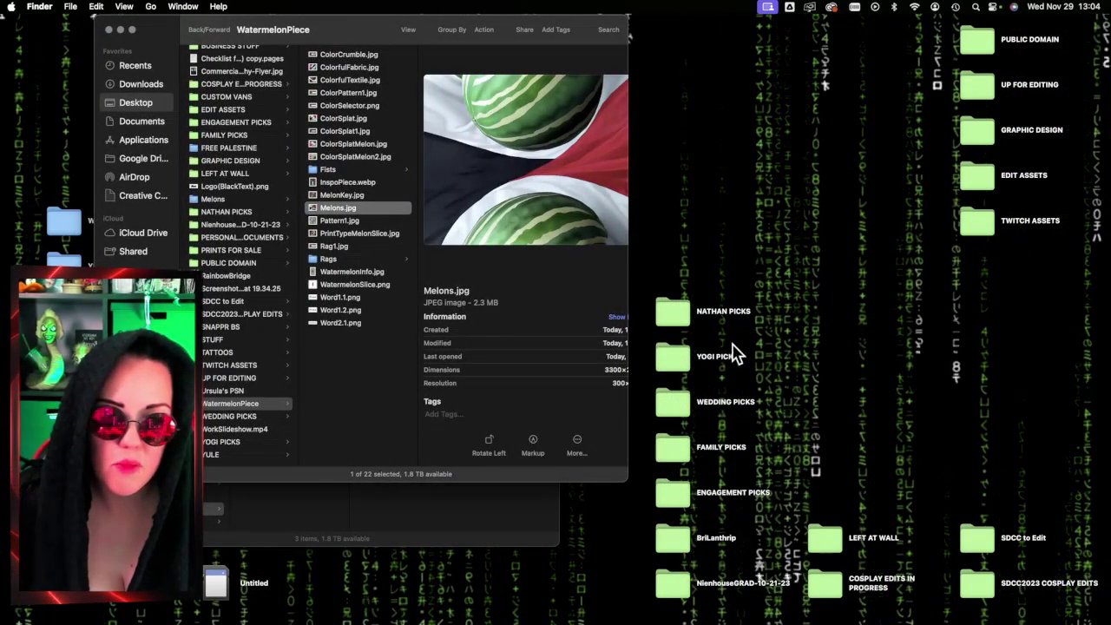
mouse_move(1092, 434)
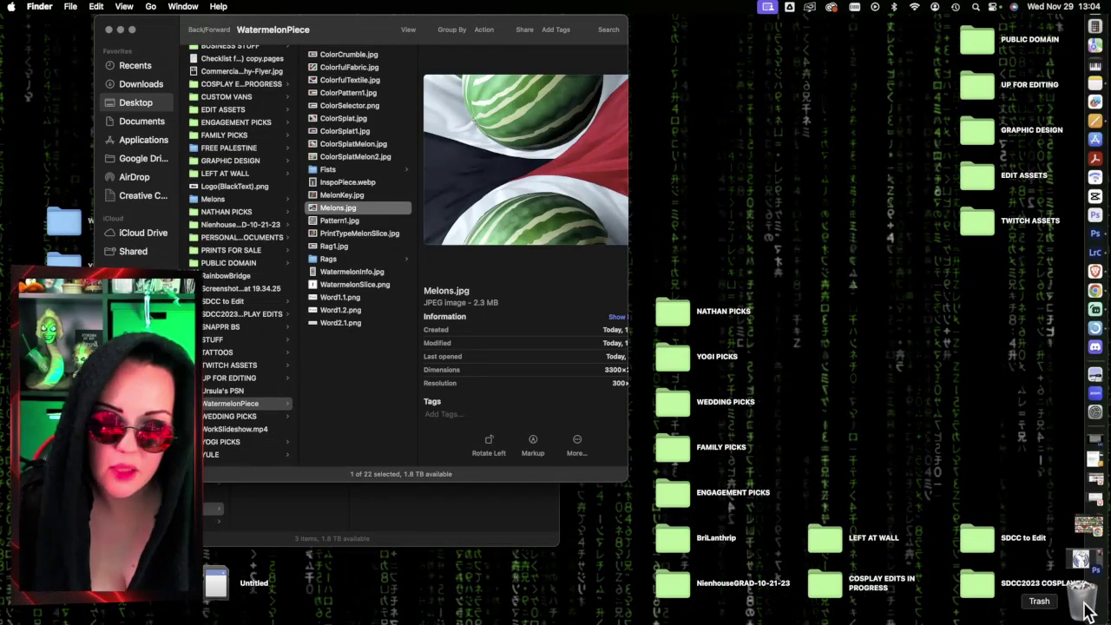
left_click_drag(342, 29, 732, 29)
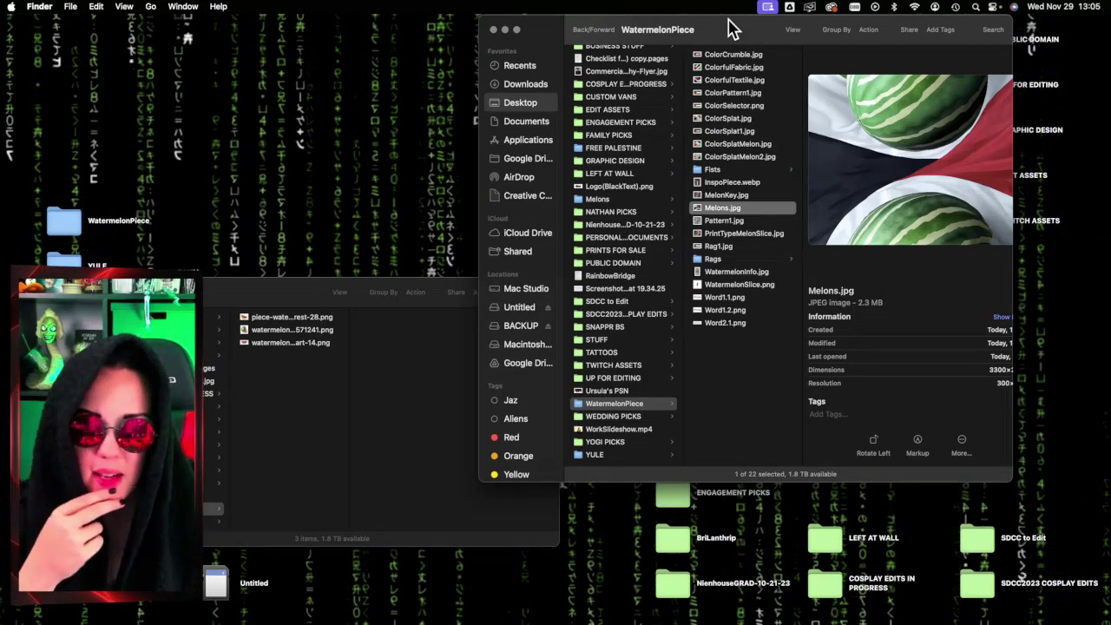
left_click_drag(596, 29, 144, 323)
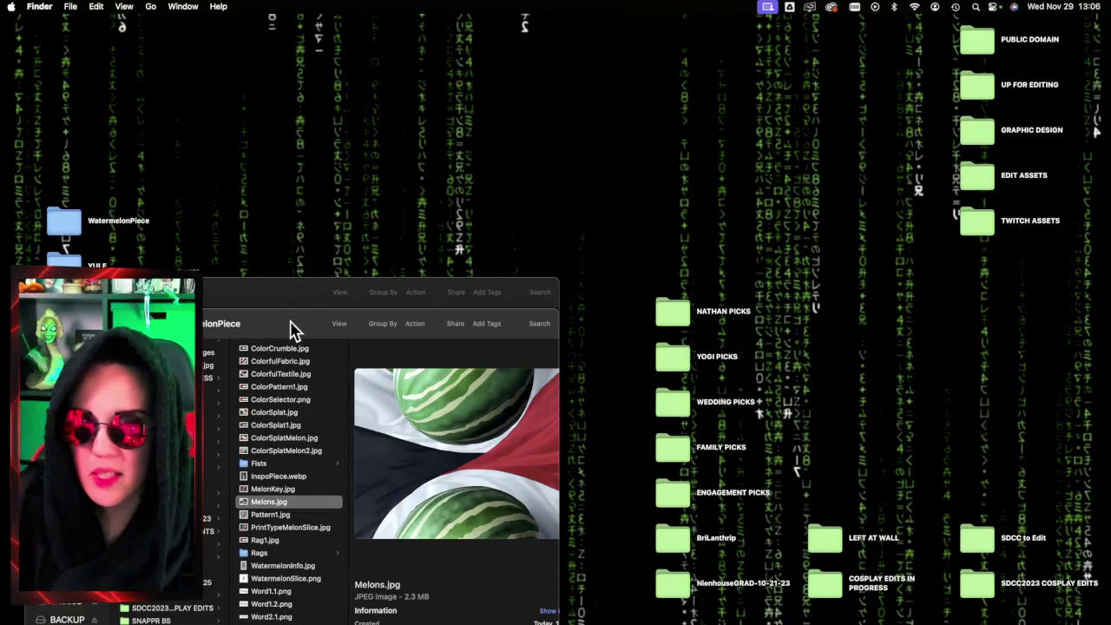
left_click_drag(295, 315, 819, 8)
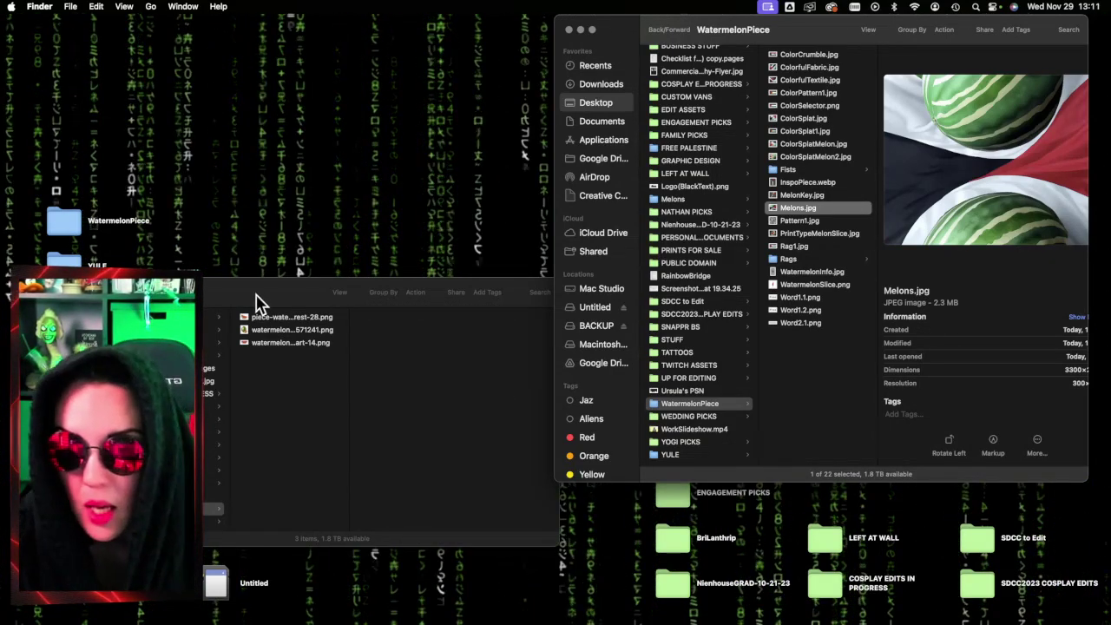
left_click_drag(252, 299, 271, 295)
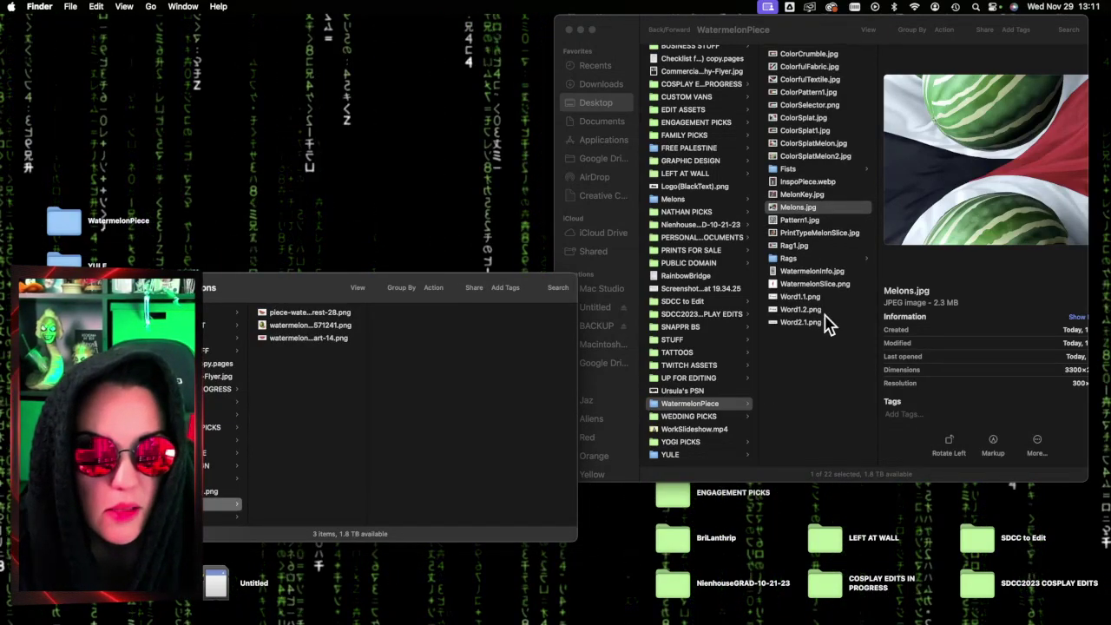
Step: Compare the flag images ColorfulFabric.jpg, ColorCrumble.jpg, ColorfulTextile.jpg and ColorPattern1.jpg in the WatermelonPiece folder
left_click(832, 76)
left_click(831, 68)
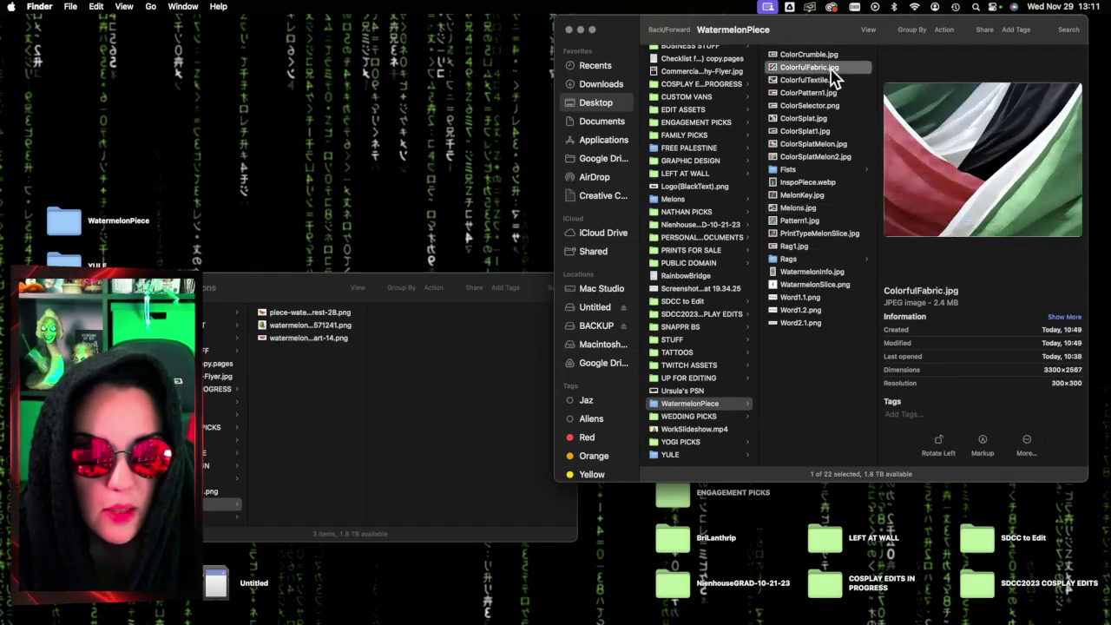
left_click(855, 55)
left_click(855, 69)
left_click(855, 80)
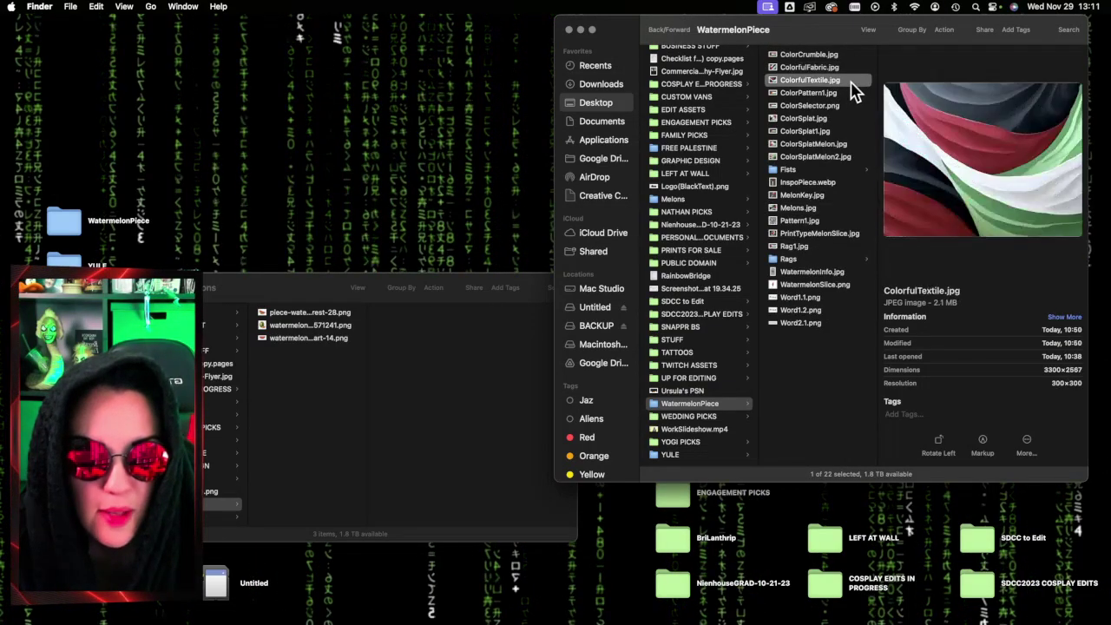
left_click(856, 92)
Step: Select the five files from ColorCrumble.jpg through ColorSelector.png and open them in Photoshop
left_click(856, 105)
key("shift+Up")
key("shift+Up")
key("shift+Up")
key("shift+Up")
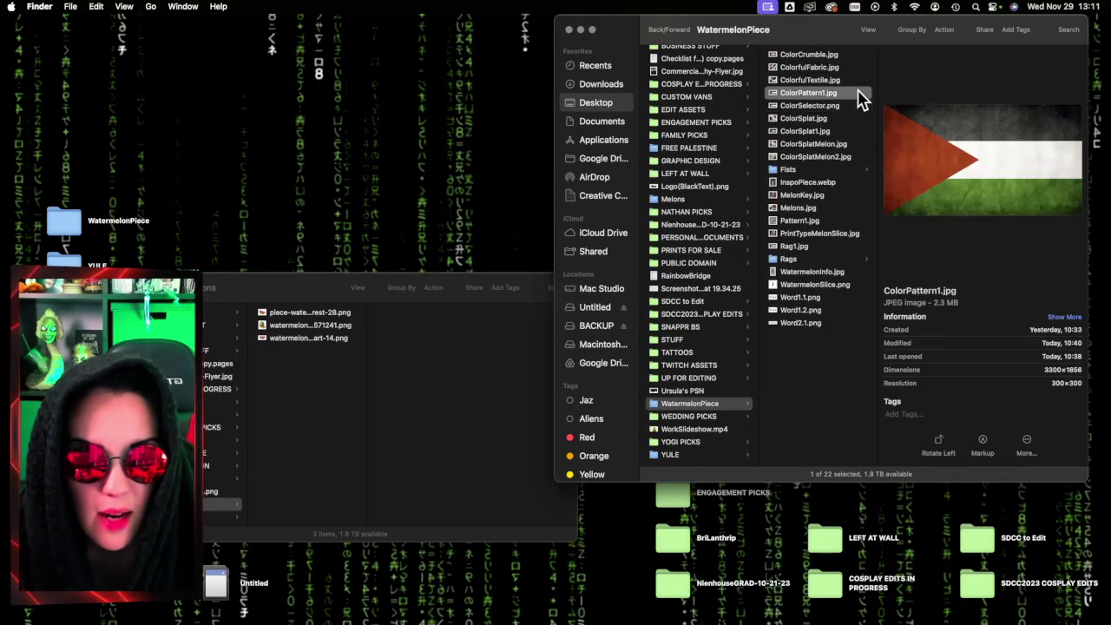
left_click_drag(827, 91, 1094, 276)
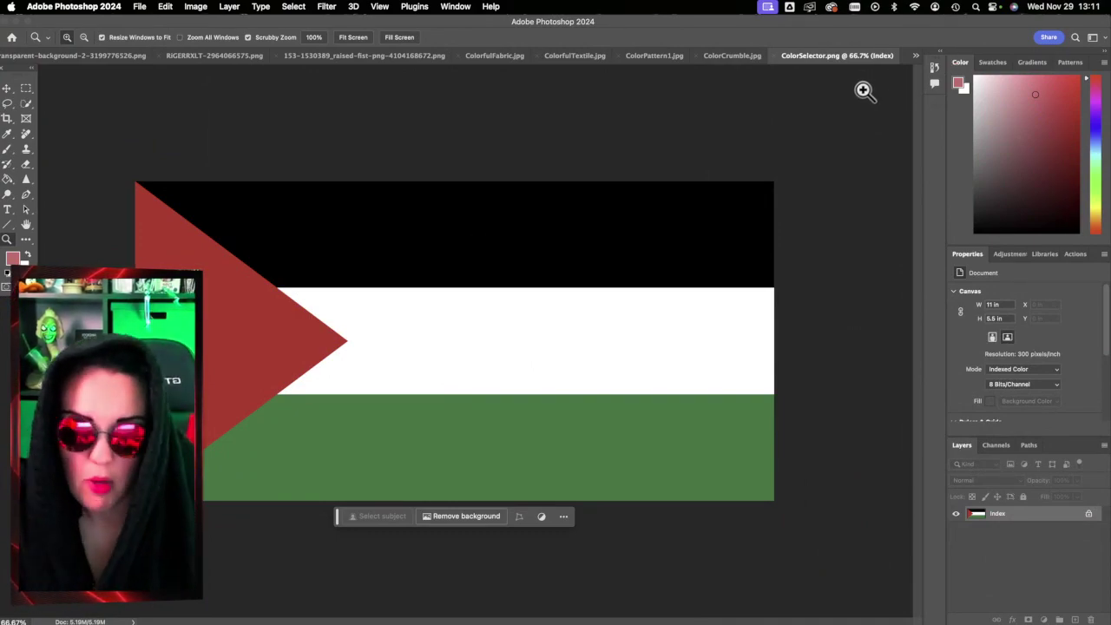
Step: Return to Finder and preview the three watermelon PNG images in the Melons folder
left_click(21, 22)
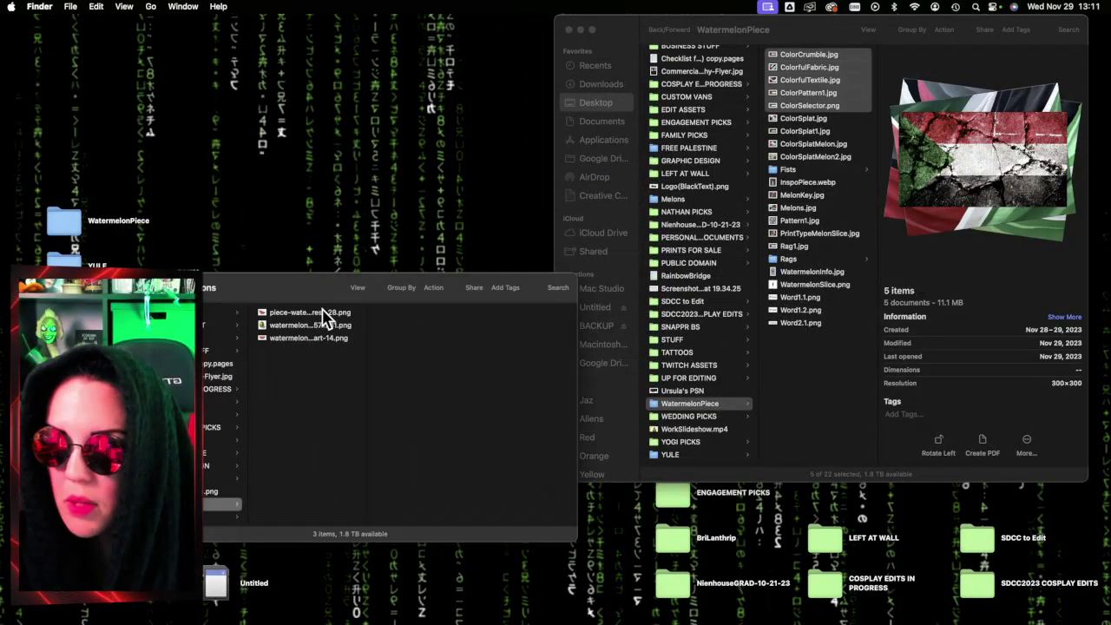
left_click(323, 337)
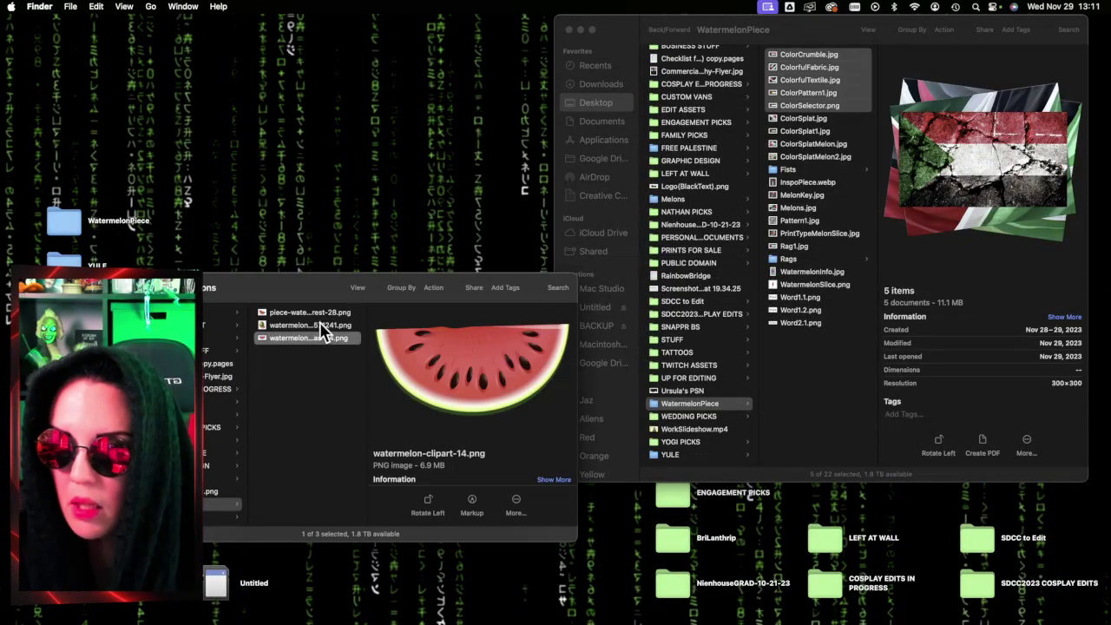
left_click(320, 325)
left_click(322, 314)
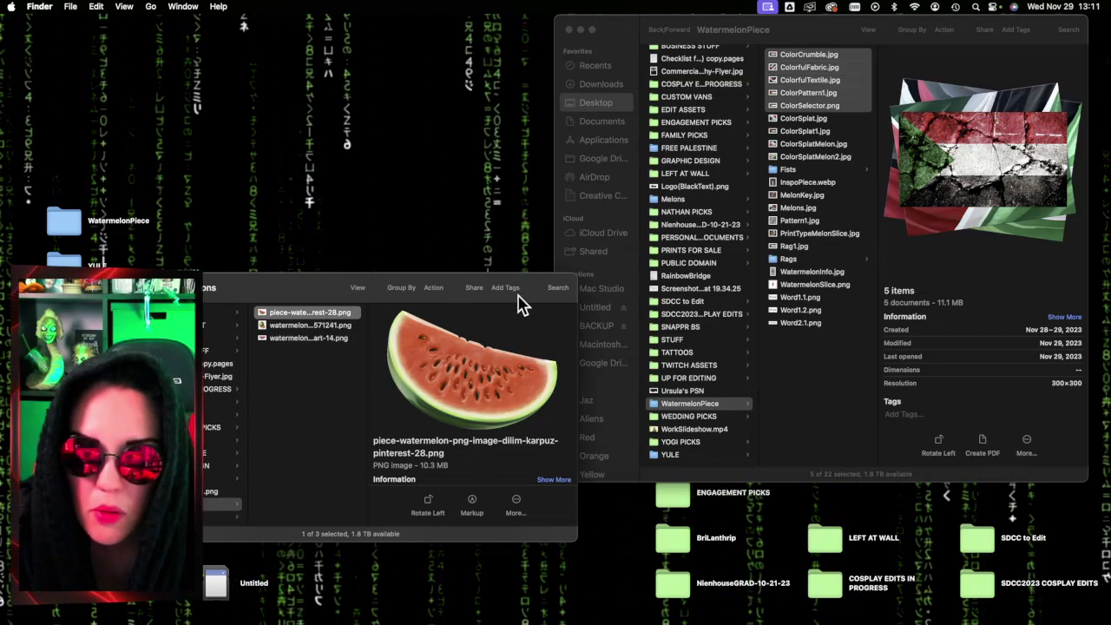
Step: Switch to Google Chrome and browse the DuckDuckGo image results for "watermelon png"
mouse_move(1108, 391)
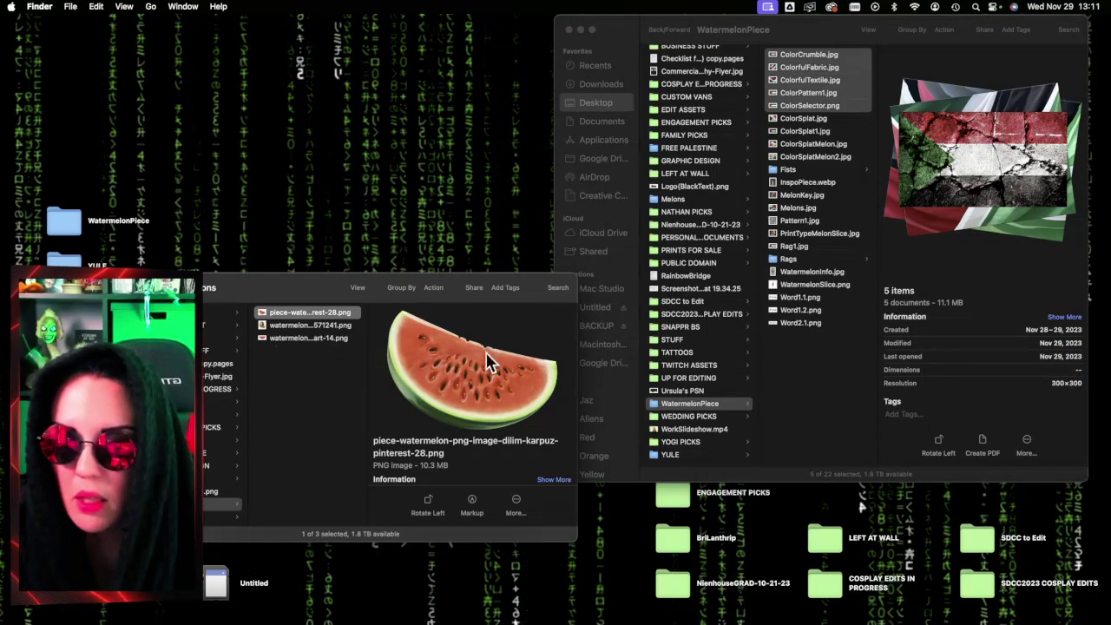
mouse_move(1108, 347)
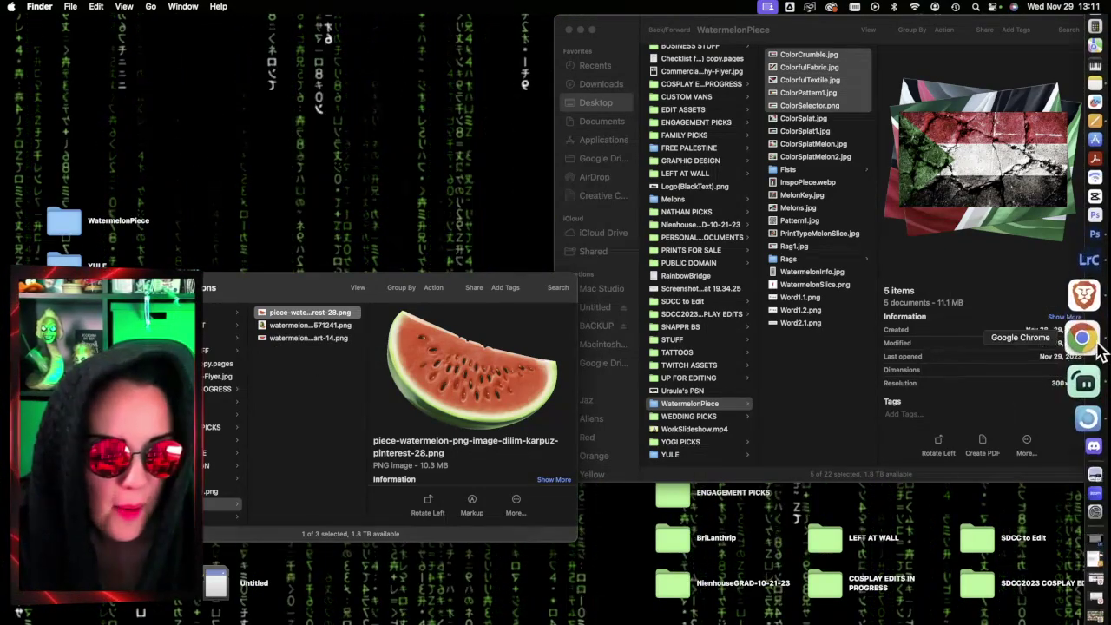
left_click(1099, 347)
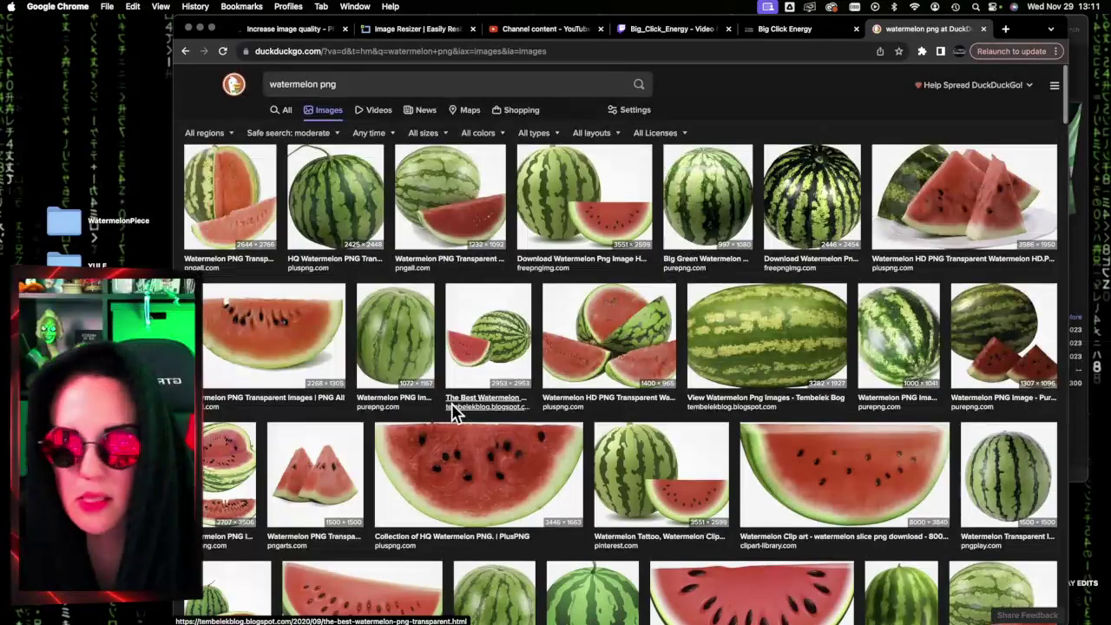
scroll(452, 412, "down", 5)
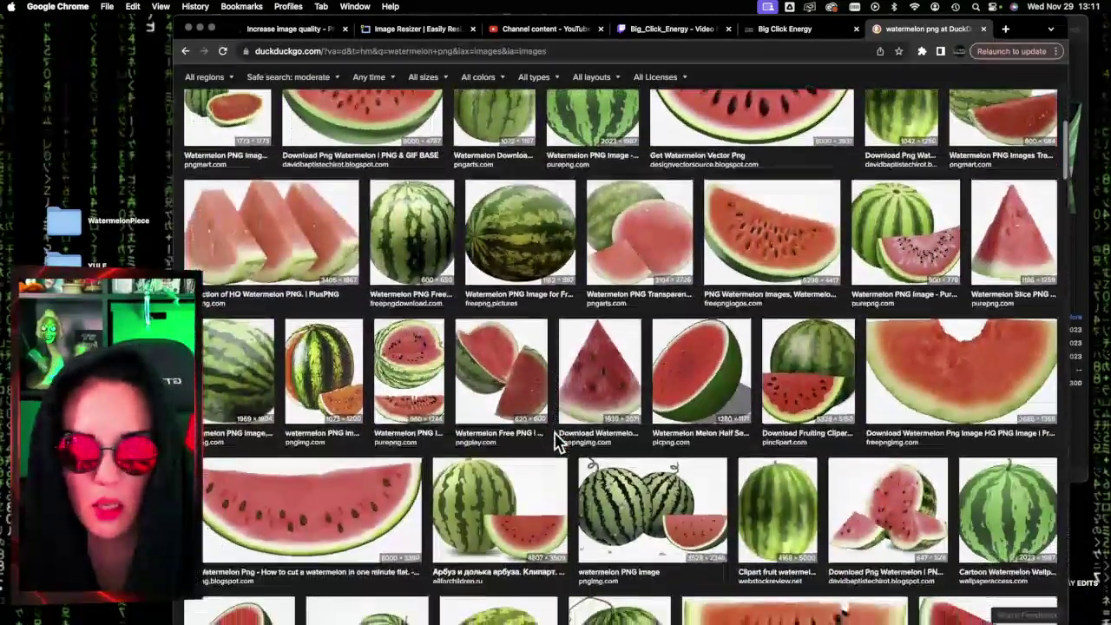
scroll(558, 441, "down", 2)
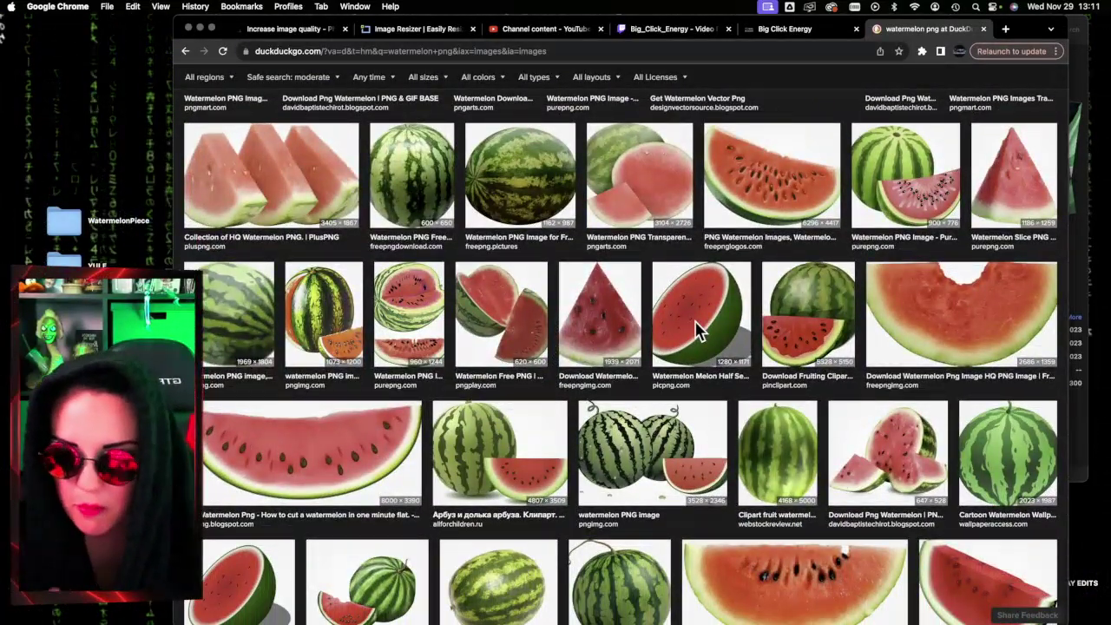
scroll(682, 431, "down", 5)
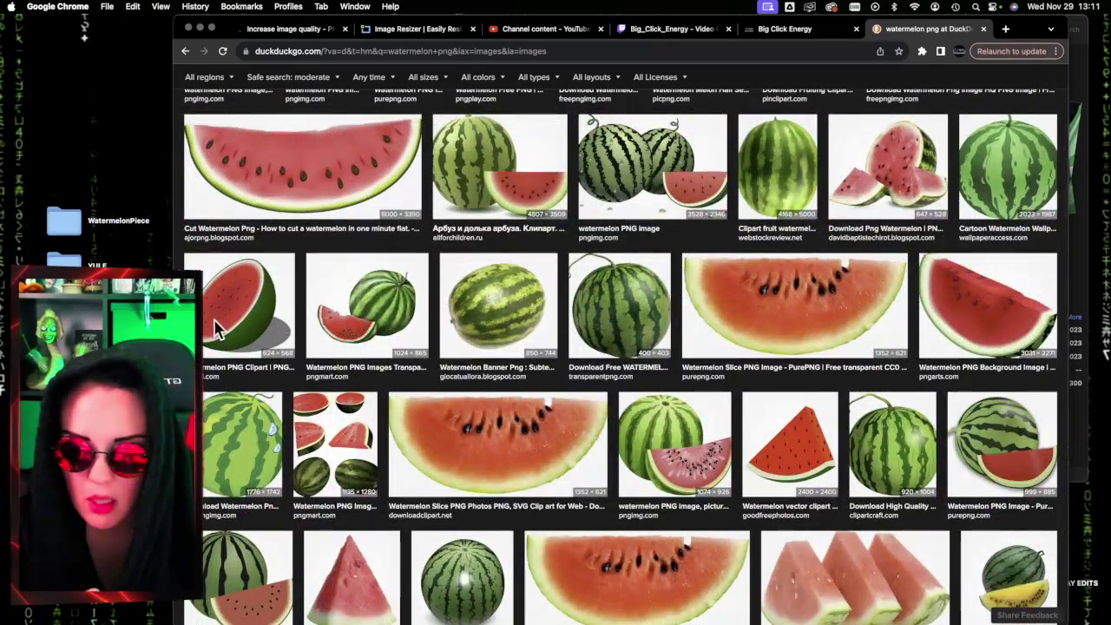
scroll(673, 451, "down", 8)
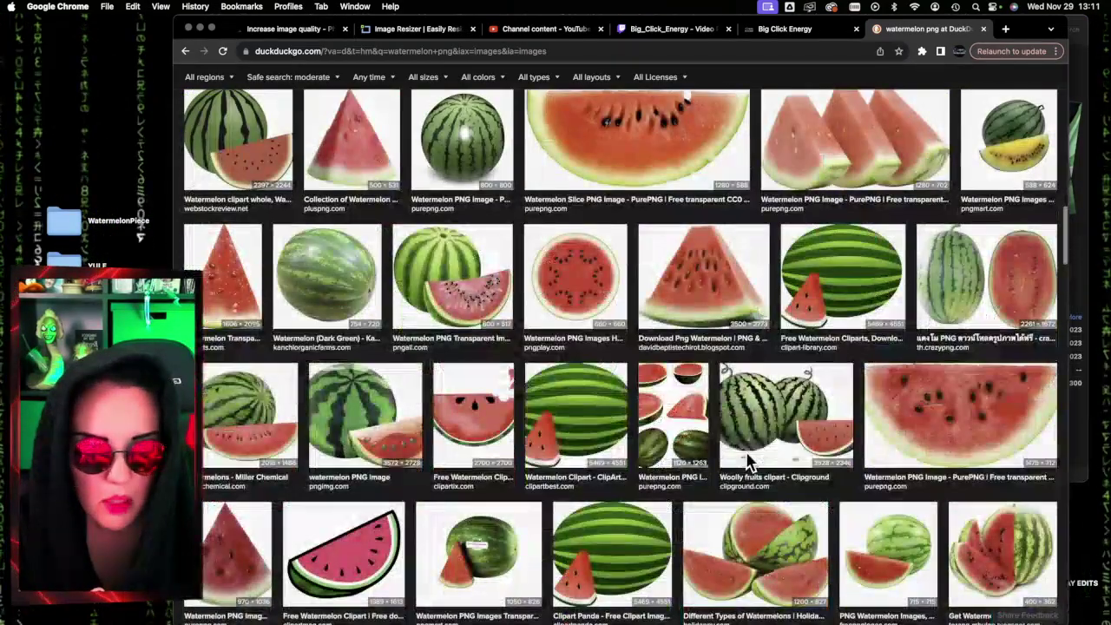
scroll(748, 460, "down", 3)
scroll(748, 460, "down", 6)
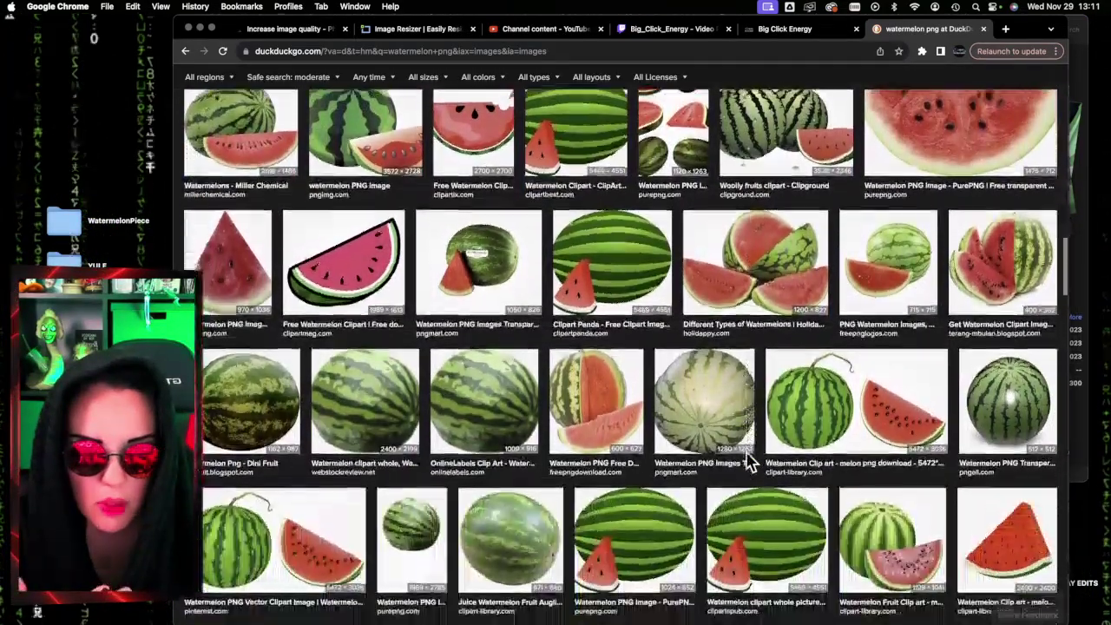
scroll(749, 460, "down", 8)
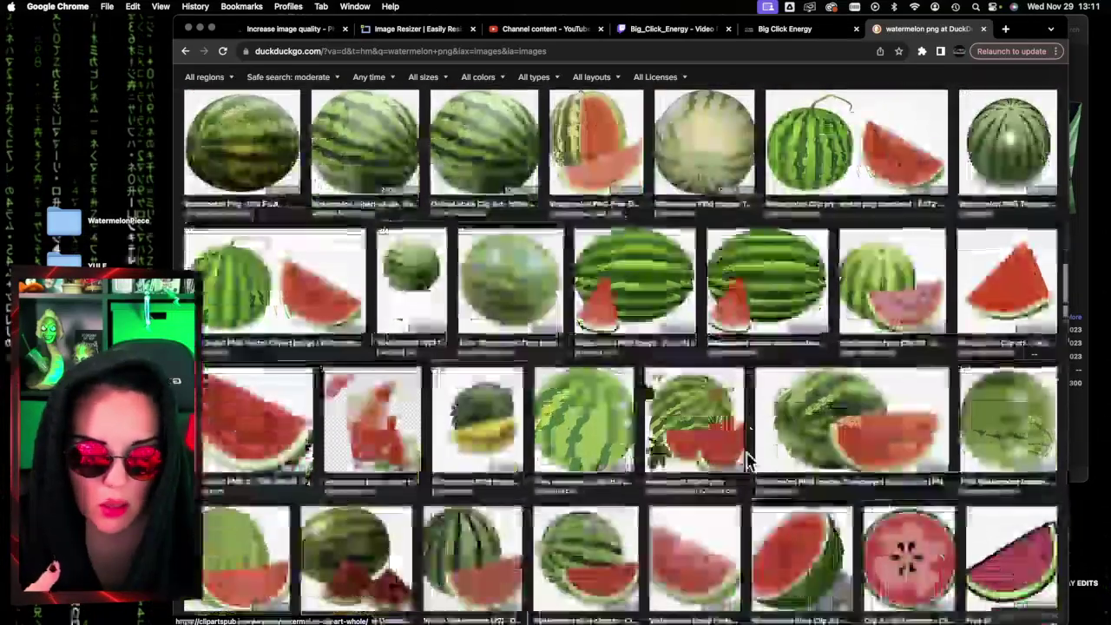
scroll(748, 460, "down", 1)
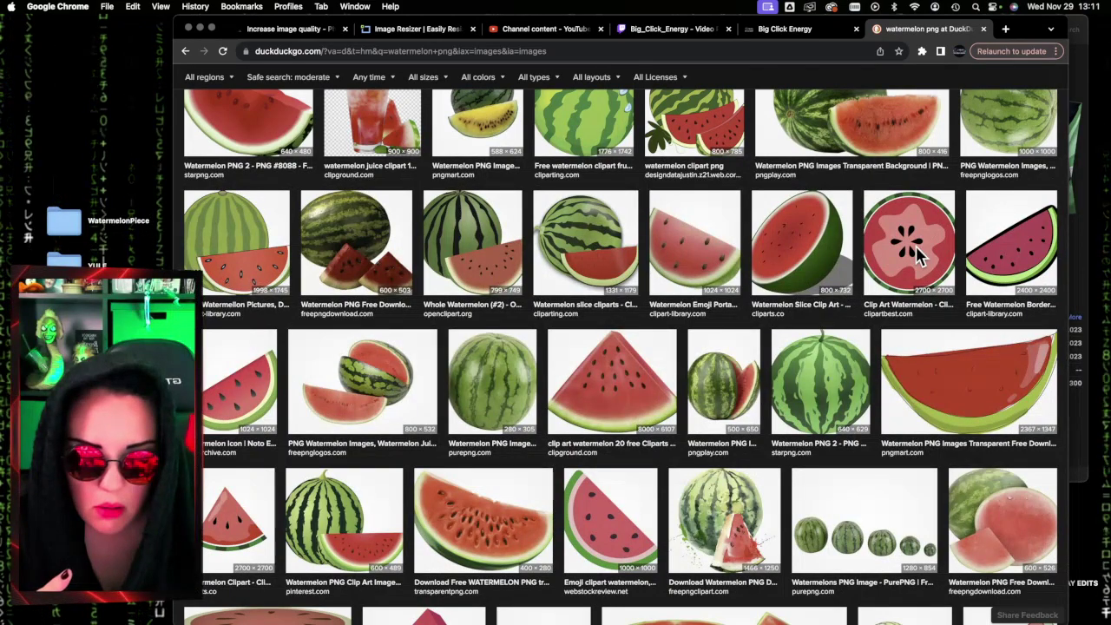
Step: Preview the round Clip Art Watermelon image from clipartbest.com and close its preview
left_click(918, 253)
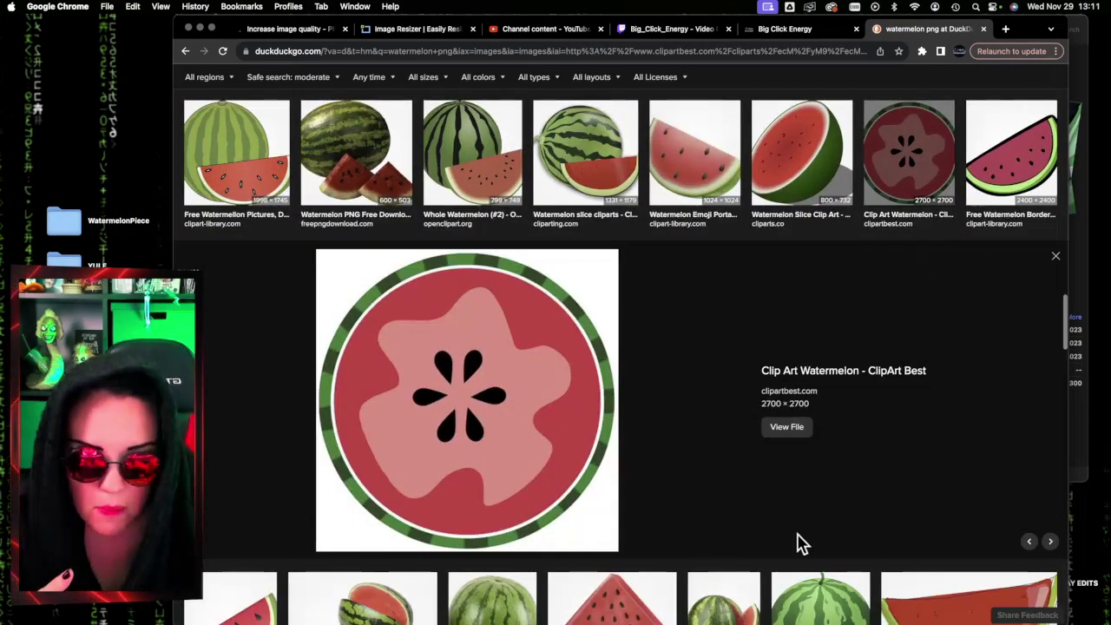
scroll(798, 543, "down", 5)
scroll(797, 547, "up", 3)
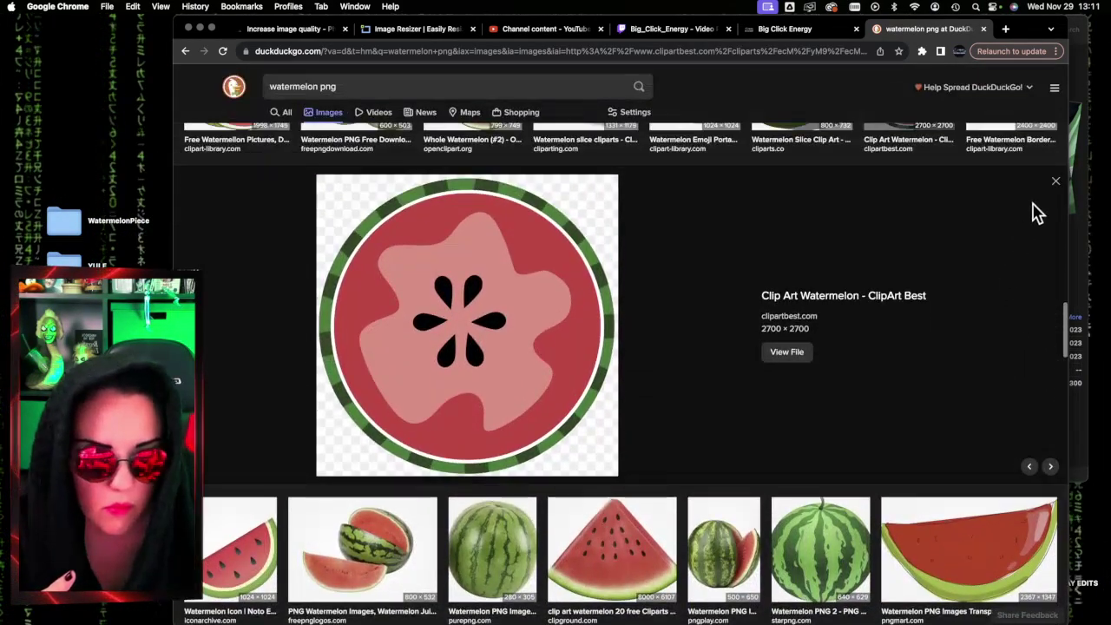
left_click(1053, 186)
Step: Examine the remaining watermelon images through to the end of the results, then return to the first rows
scroll(776, 541, "down", 5)
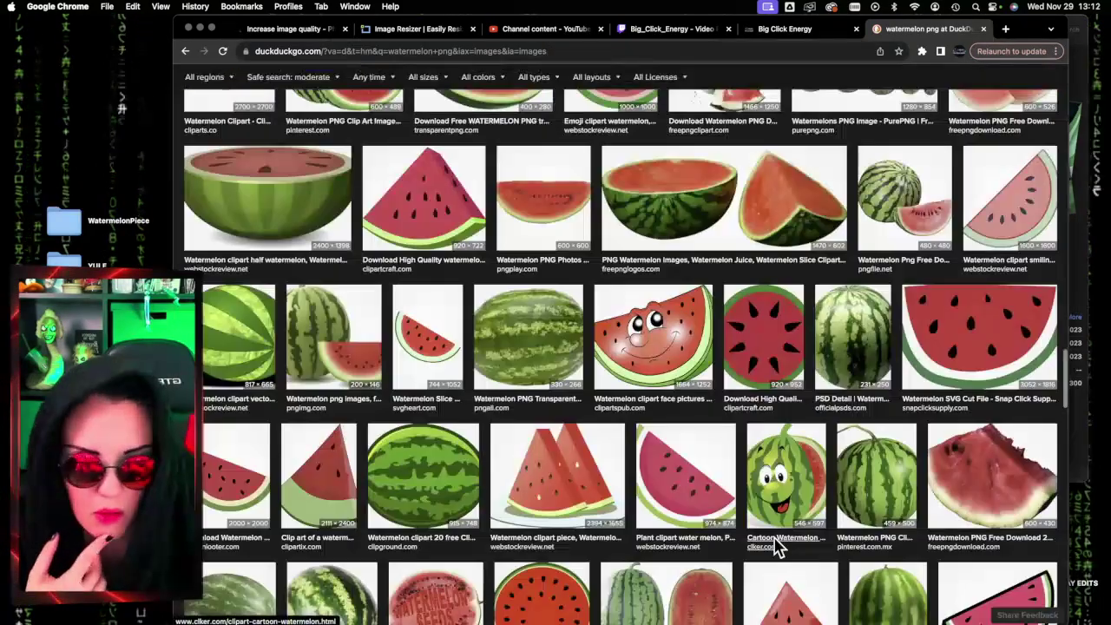
scroll(779, 545, "down", 3)
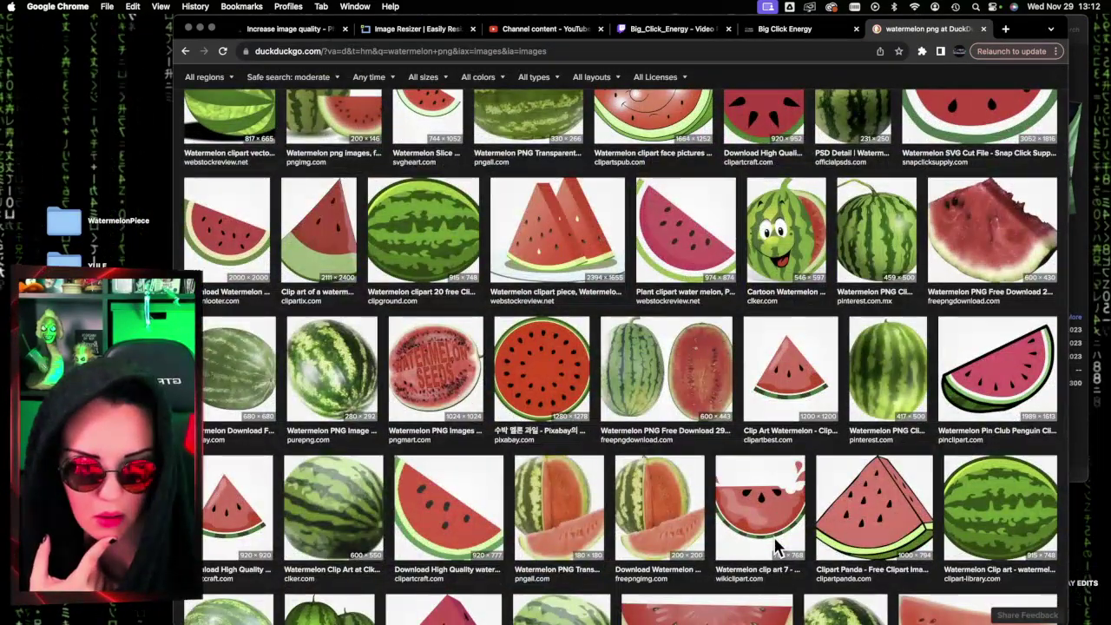
scroll(774, 537, "down", 3)
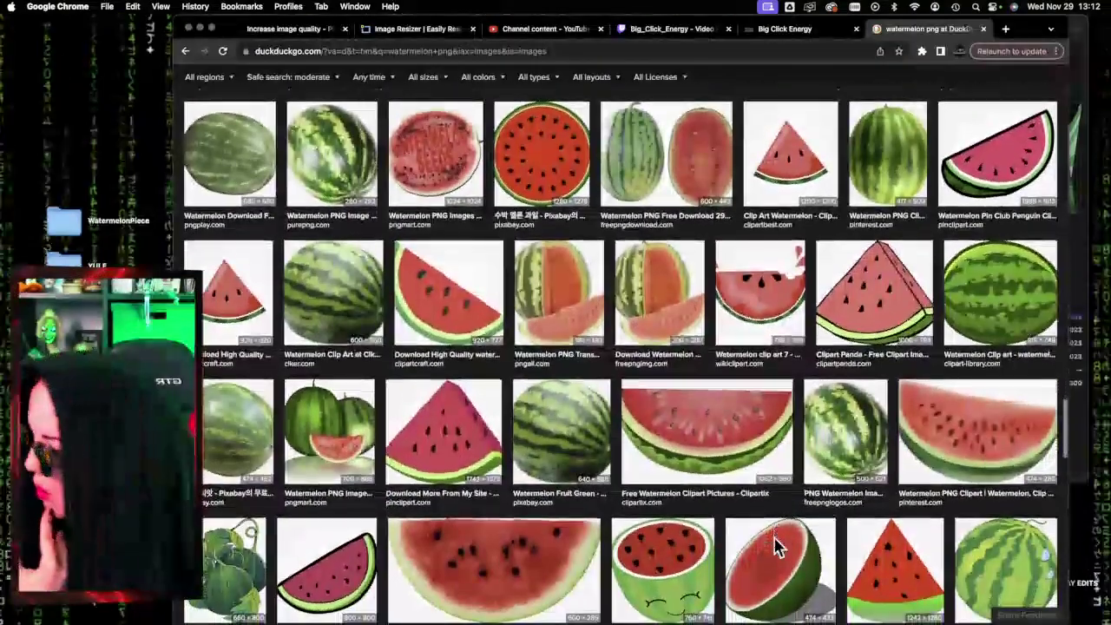
scroll(776, 547, "down", 4)
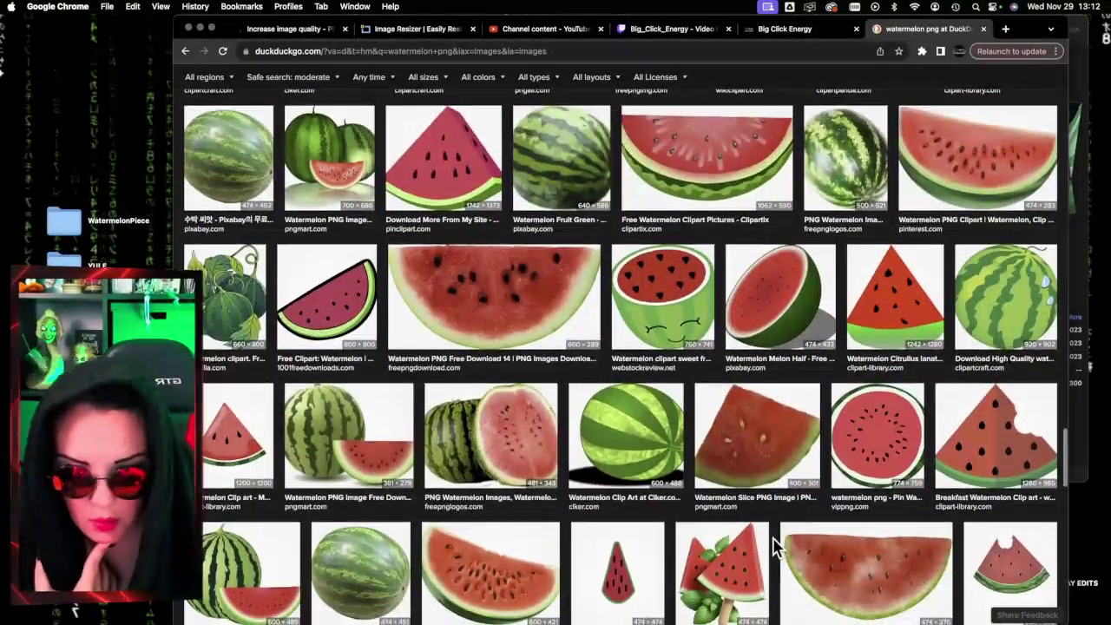
scroll(775, 547, "down", 3)
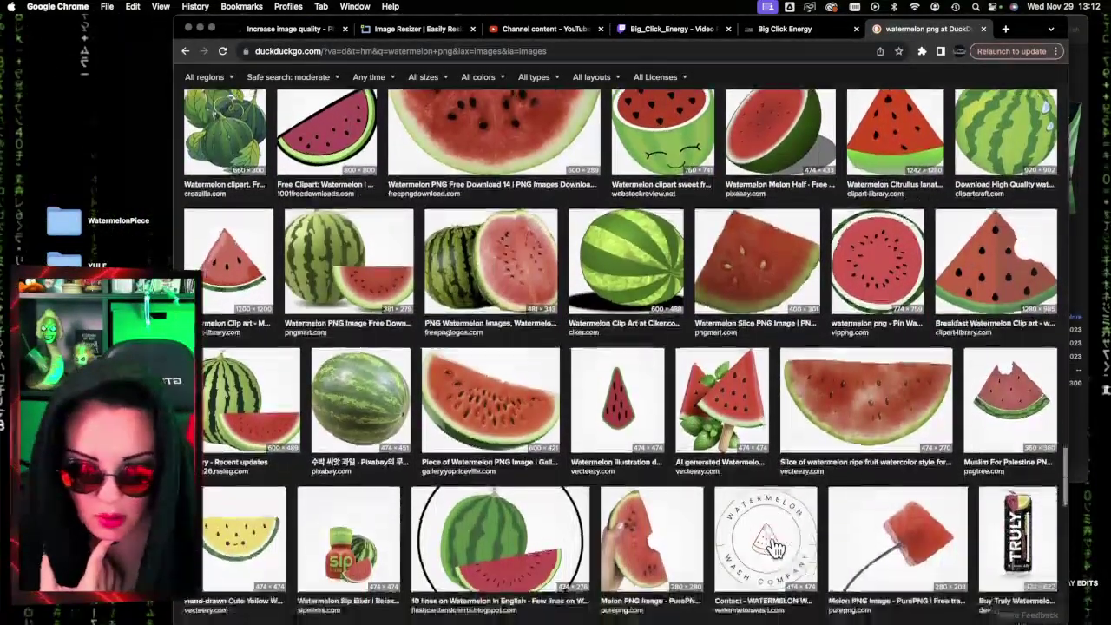
scroll(775, 545, "down", 5)
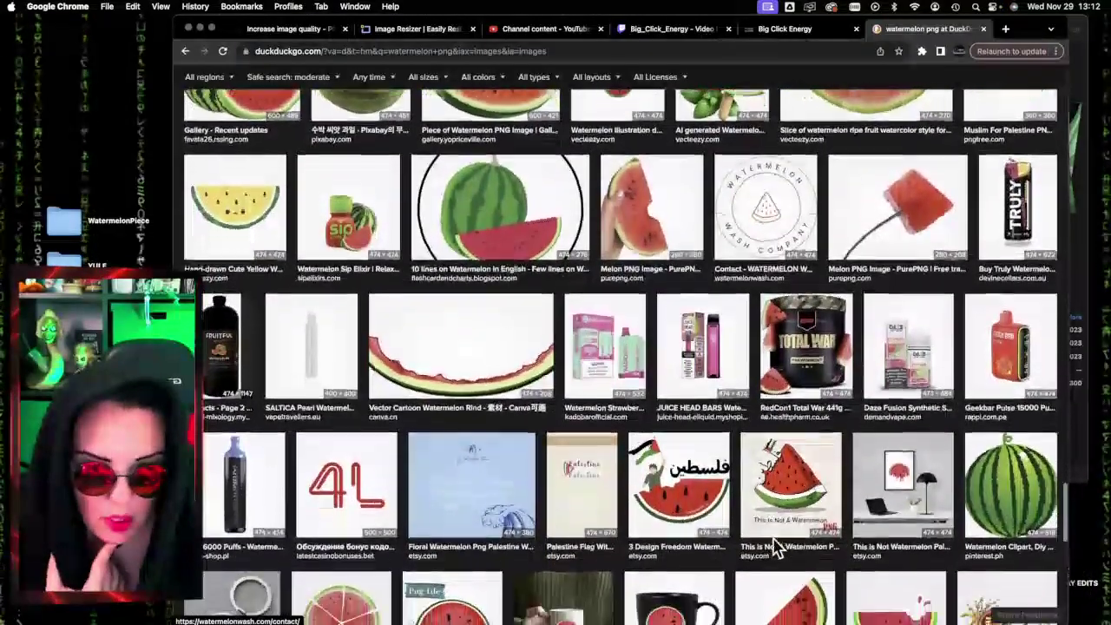
scroll(775, 545, "down", 8)
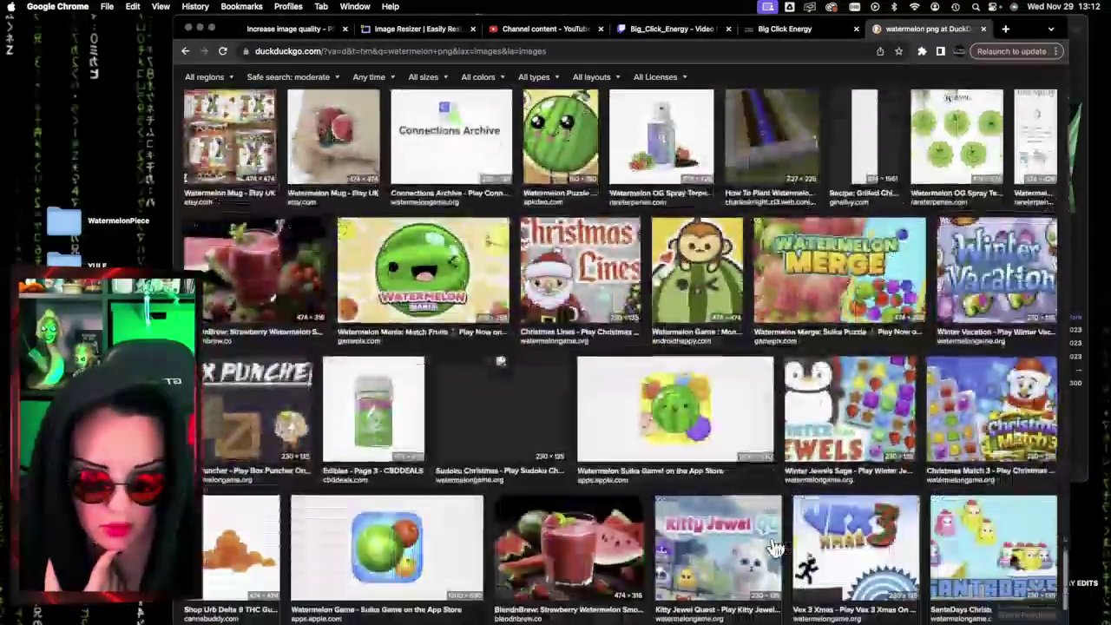
scroll(776, 547, "down", 6)
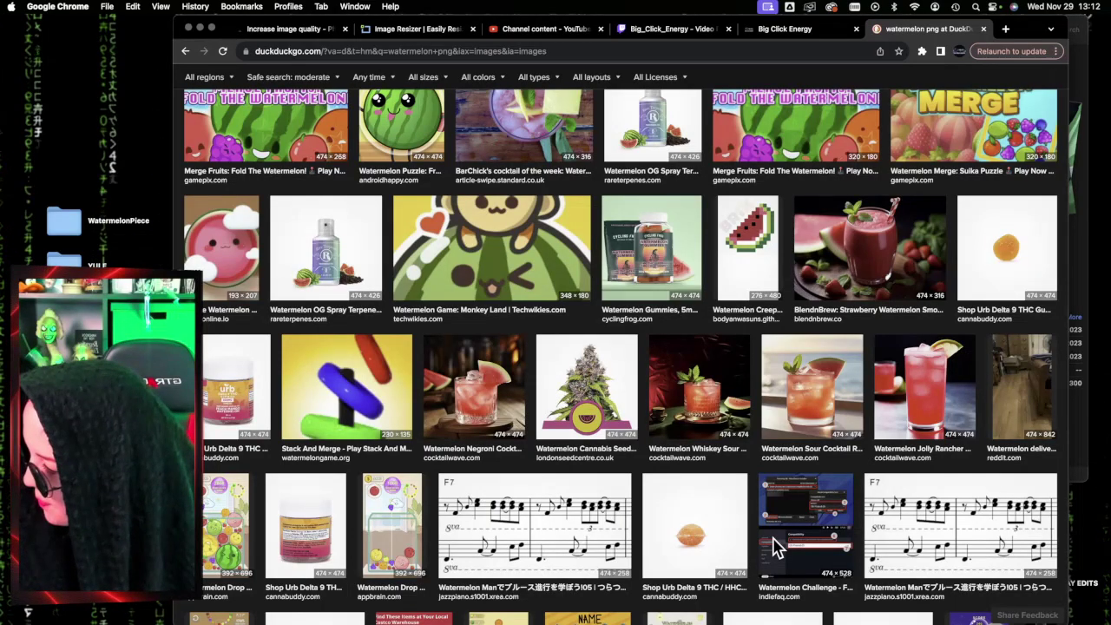
scroll(745, 563, "down", 8)
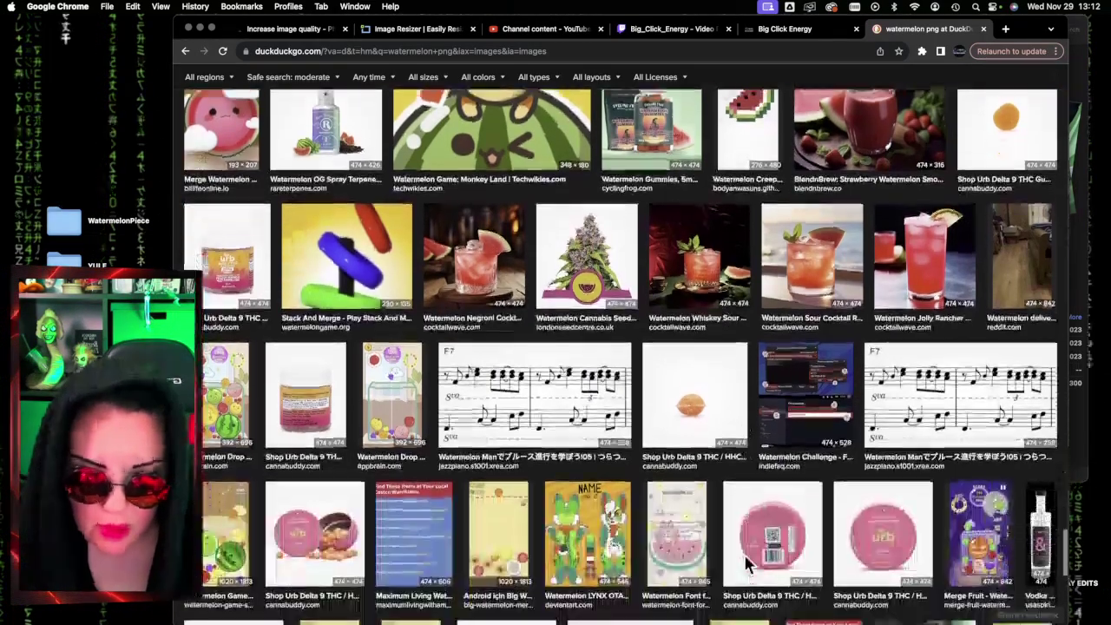
scroll(745, 562, "down", 5)
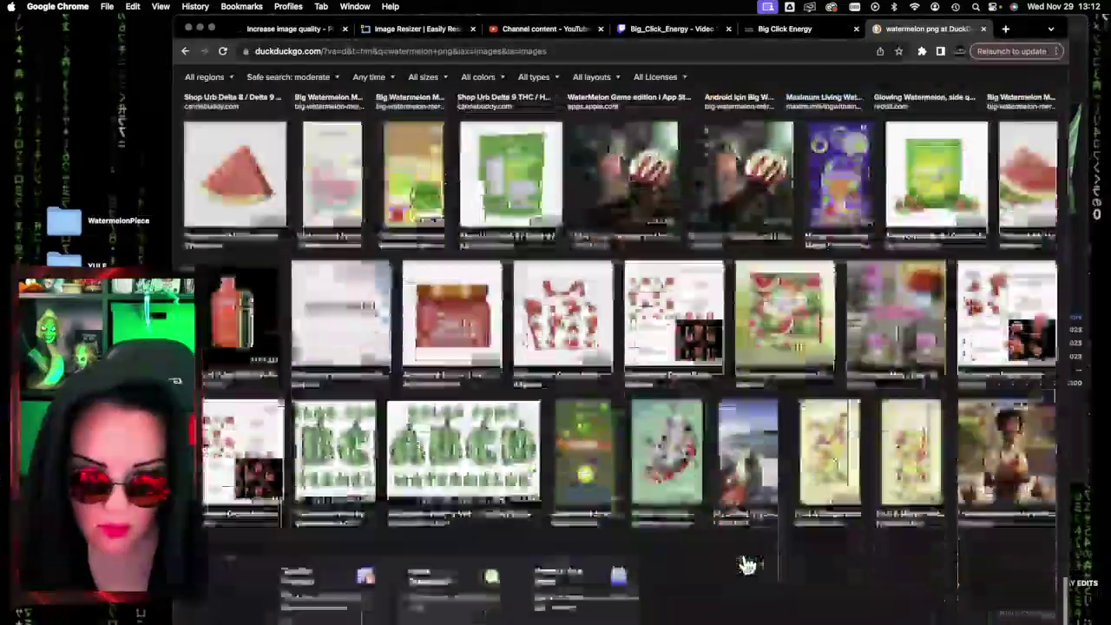
scroll(747, 563, "up", 15)
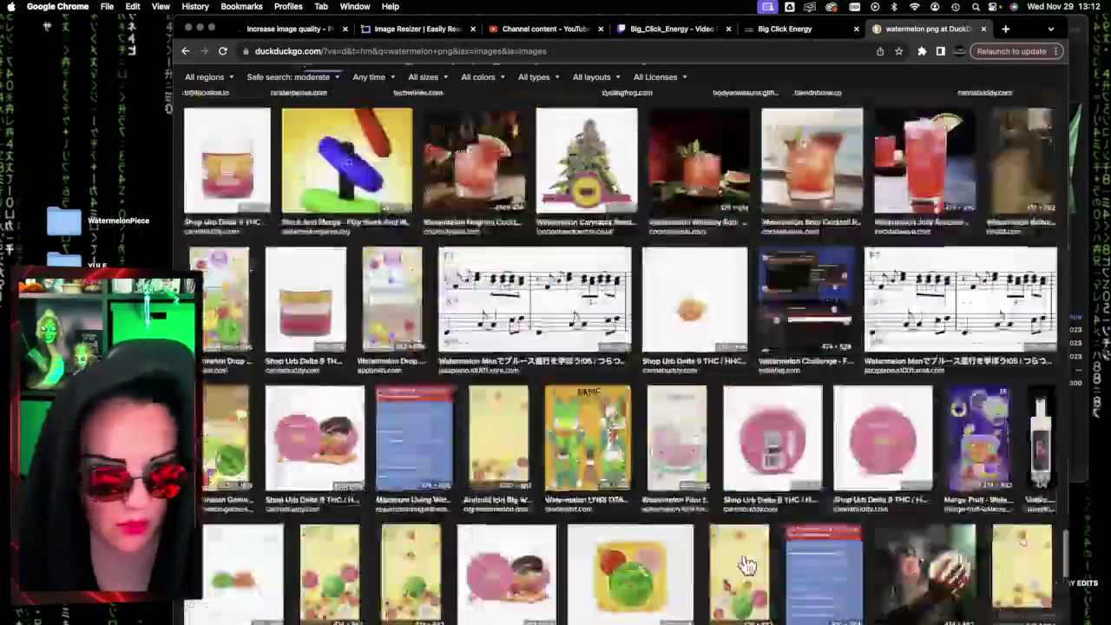
scroll(745, 562, "up", 15)
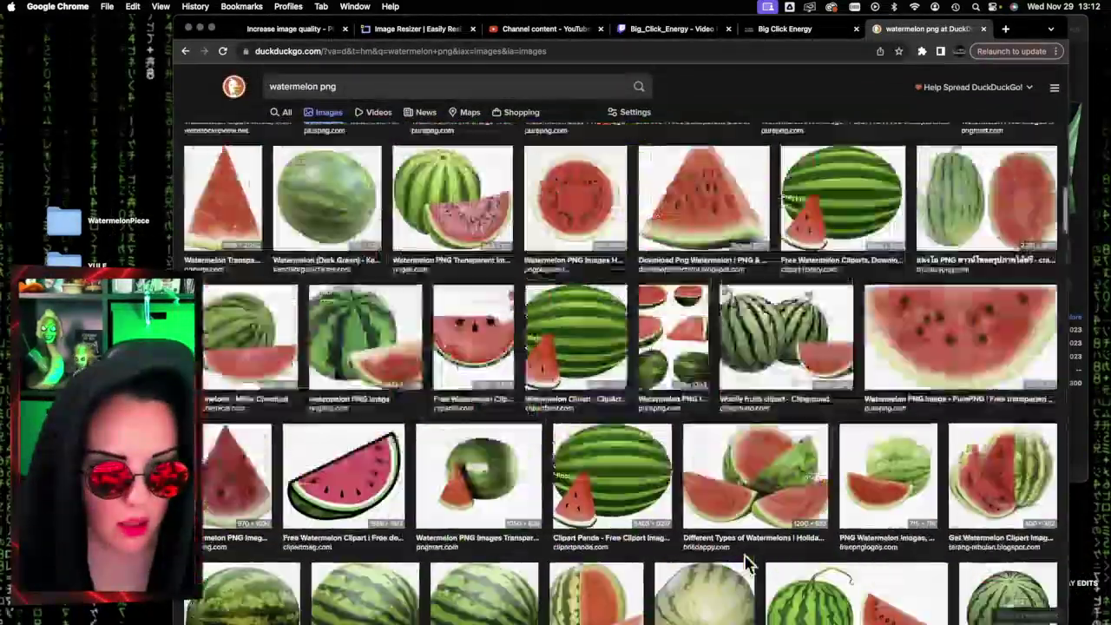
scroll(747, 563, "up", 2)
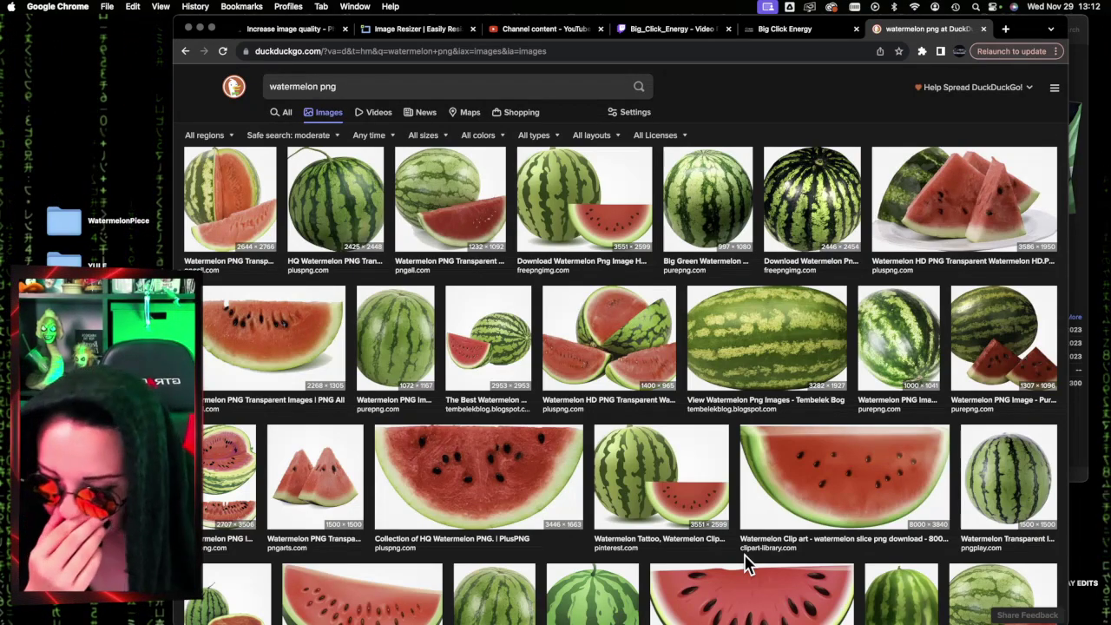
Step: Examine the "watermelon png" image results from the first rows down through the clip-art slices and whole melons
scroll(747, 565, "down", 1)
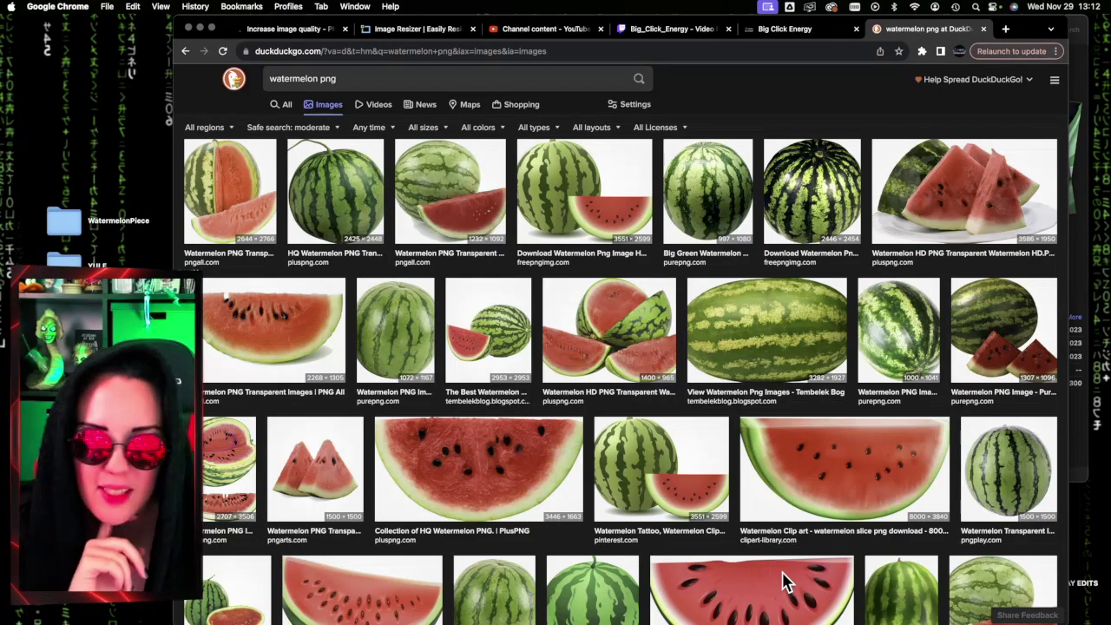
scroll(734, 578, "down", 2)
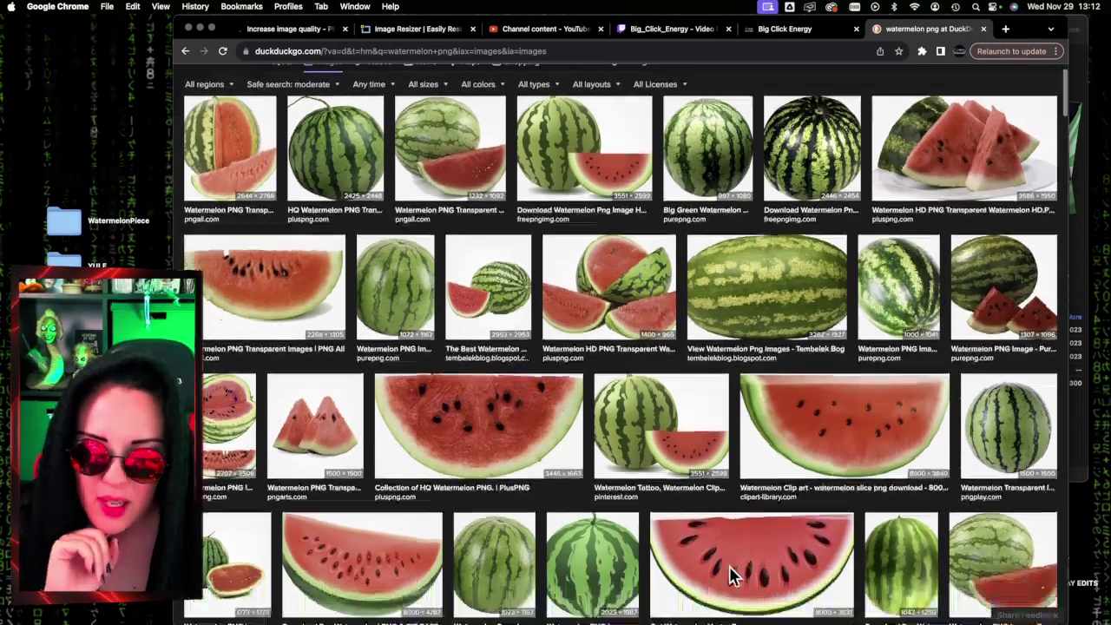
scroll(733, 577, "down", 5)
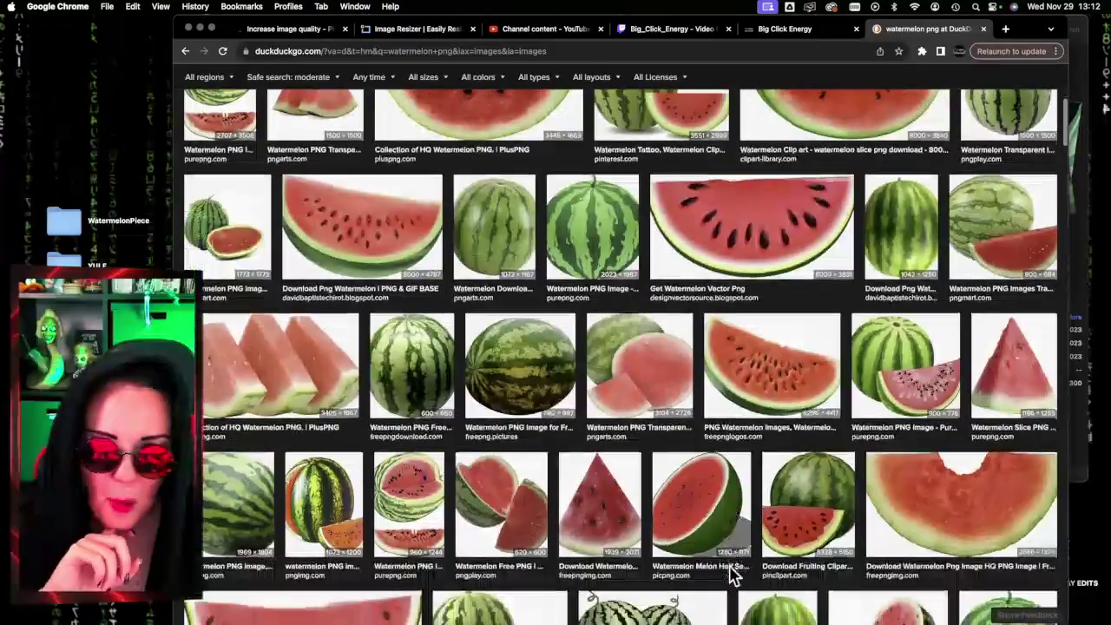
scroll(734, 577, "down", 5)
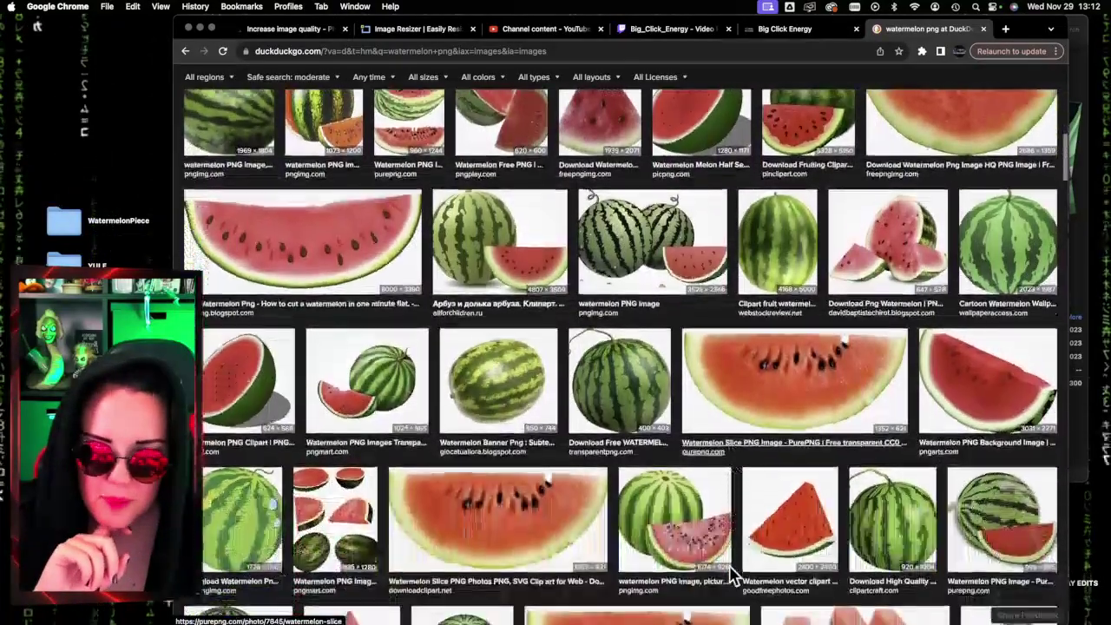
scroll(734, 577, "down", 5)
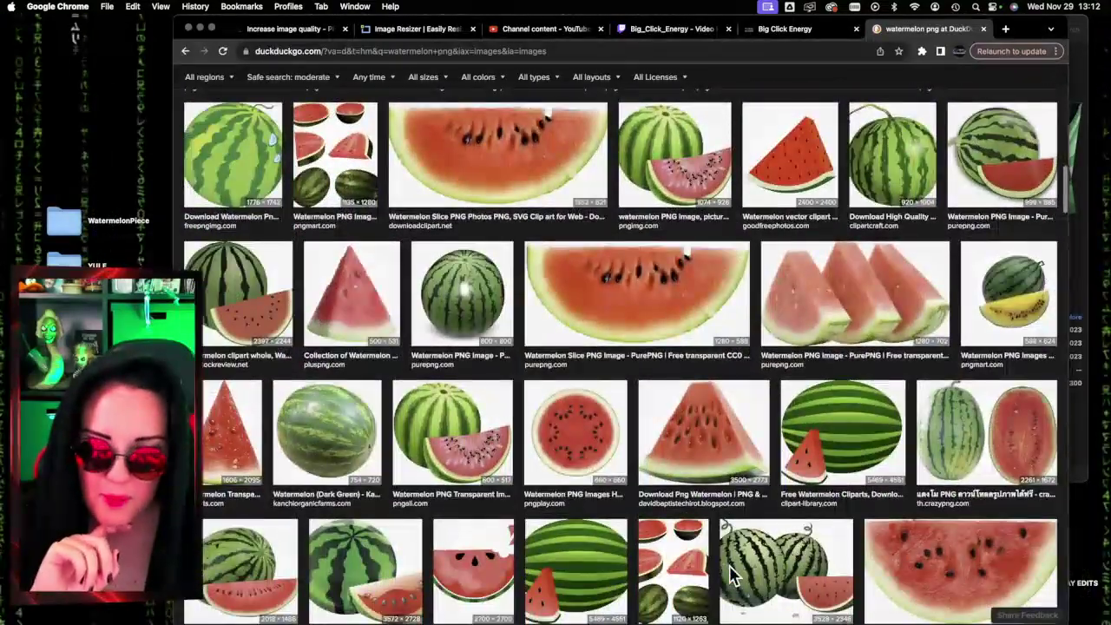
scroll(732, 575, "down", 6)
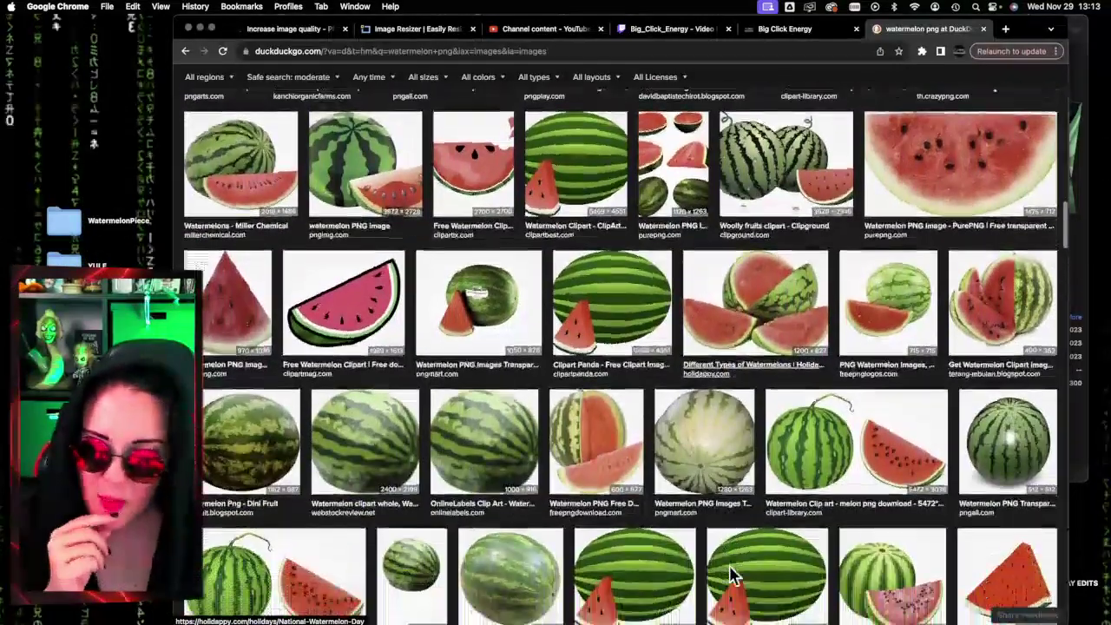
scroll(732, 575, "down", 5)
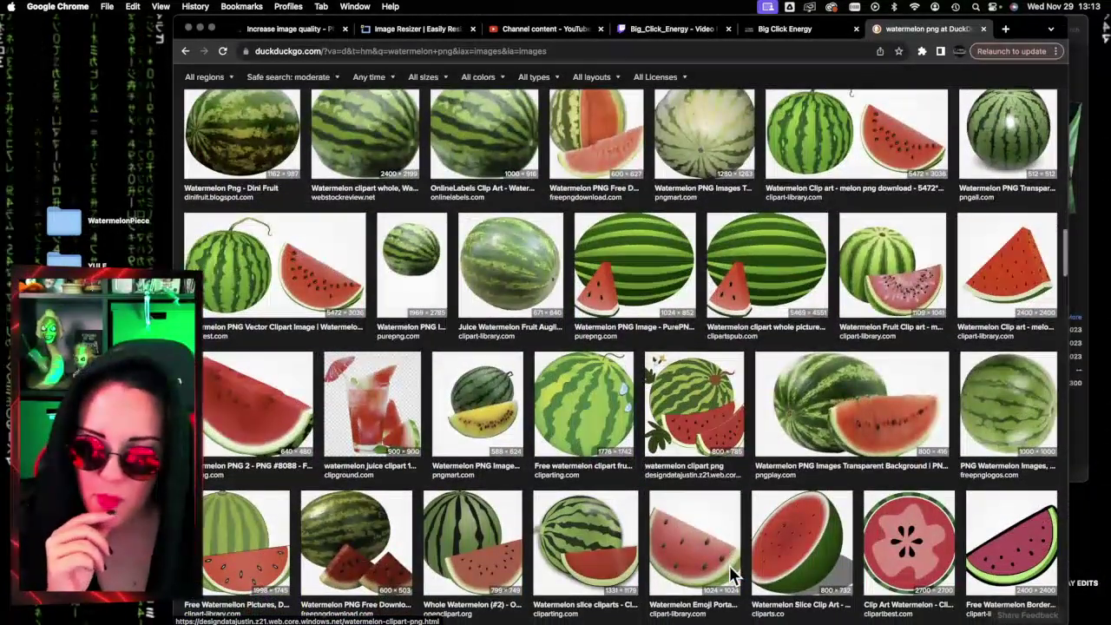
scroll(729, 566, "down", 2)
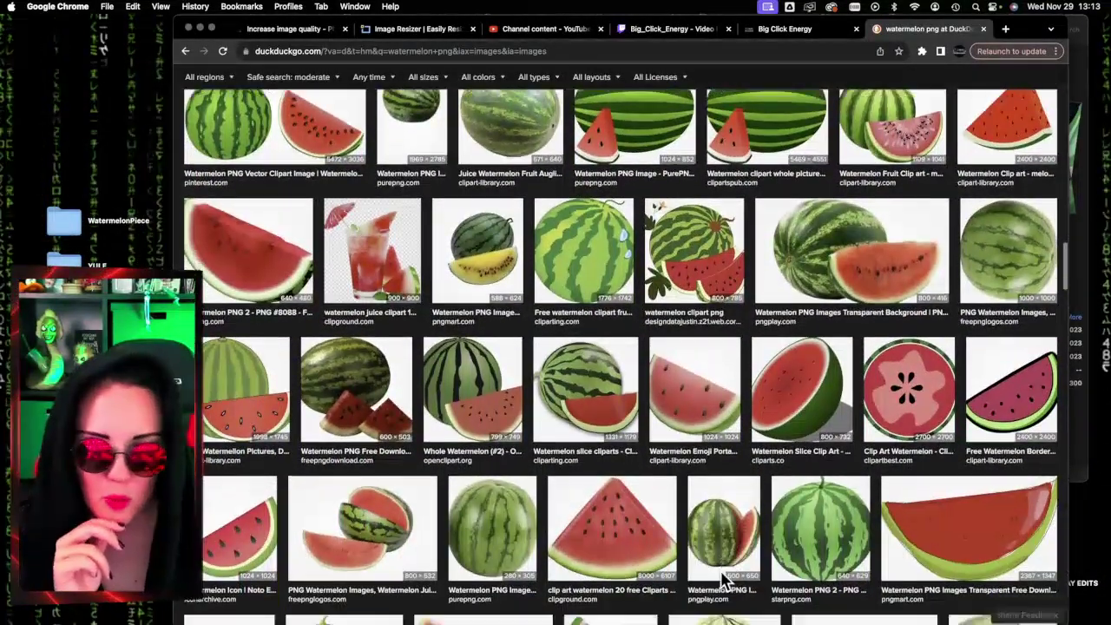
scroll(723, 577, "down", 15)
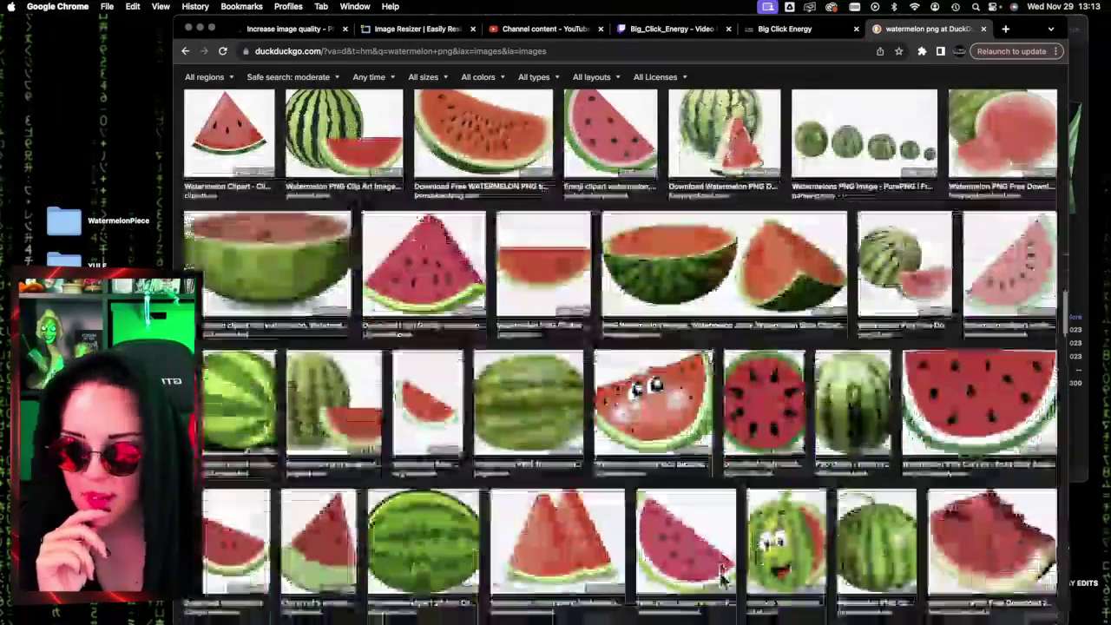
scroll(727, 573, "down", 4)
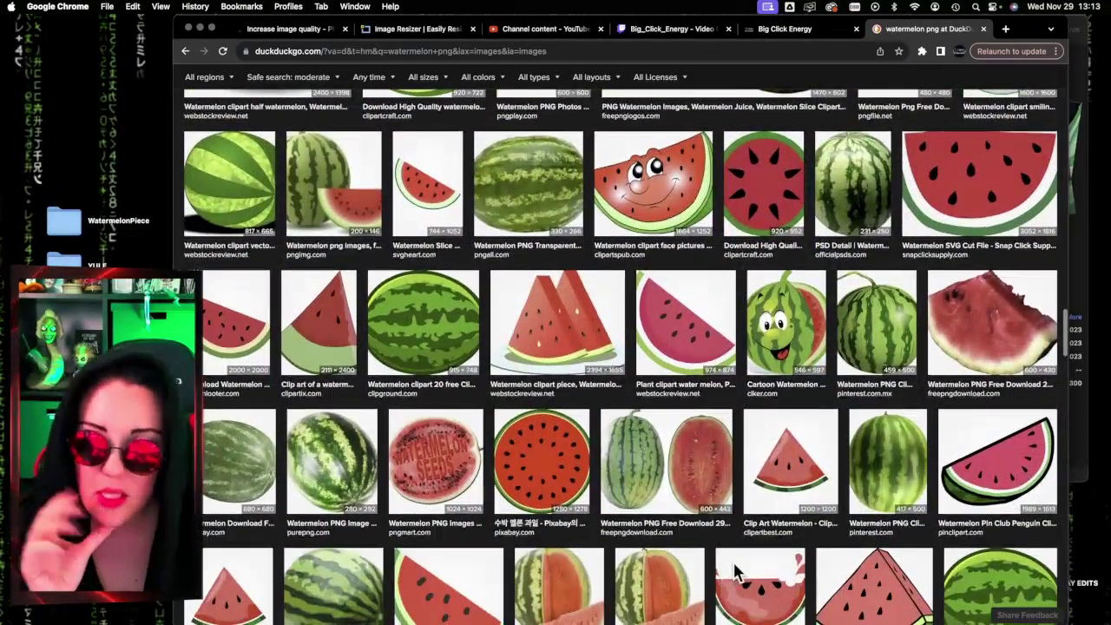
scroll(732, 568, "down", 5)
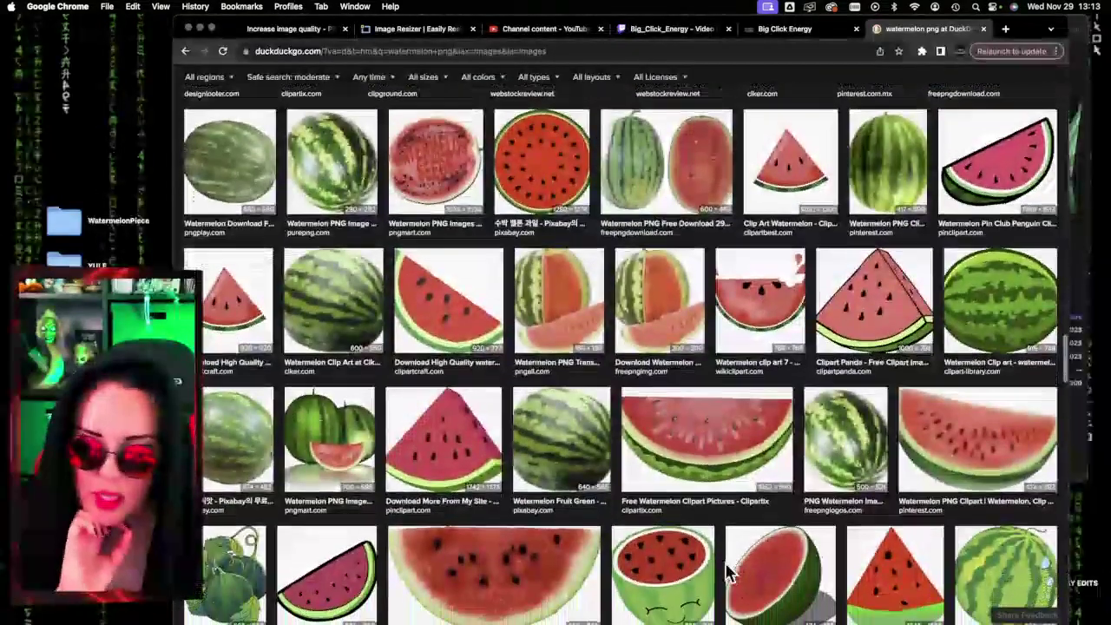
scroll(728, 573, "down", 4)
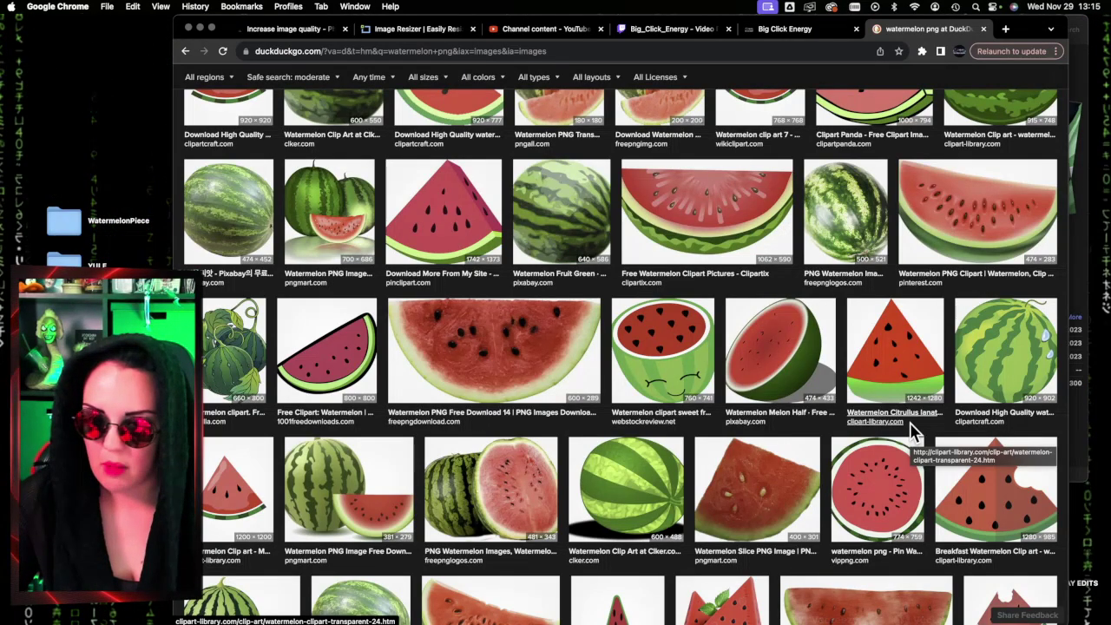
scroll(913, 432, "up", 1)
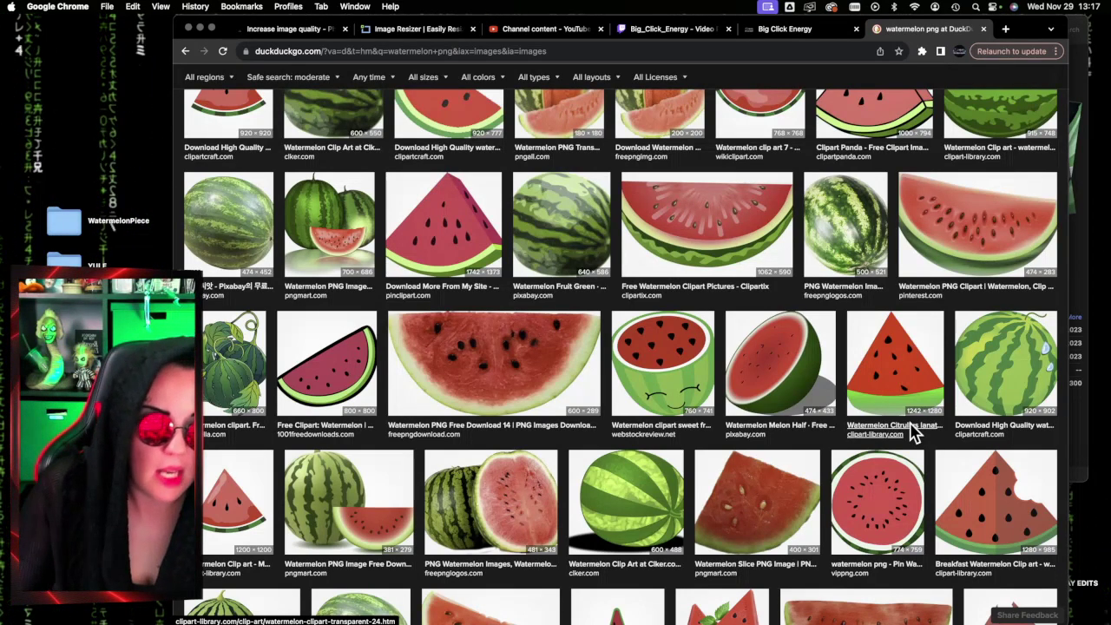
scroll(683, 504, "up", 1)
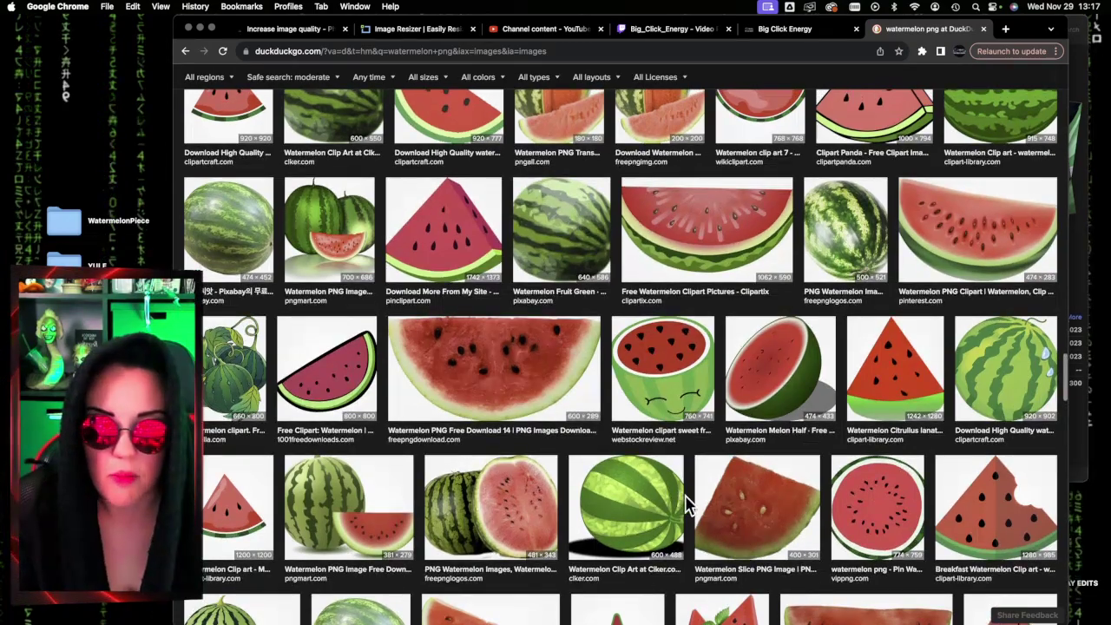
scroll(686, 504, "down", 1)
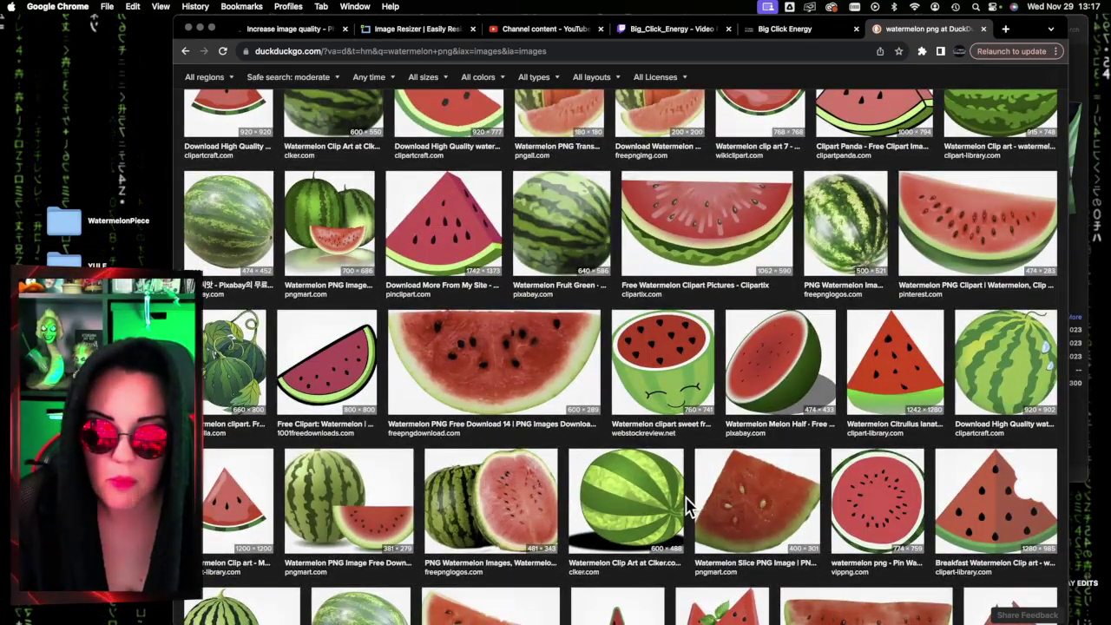
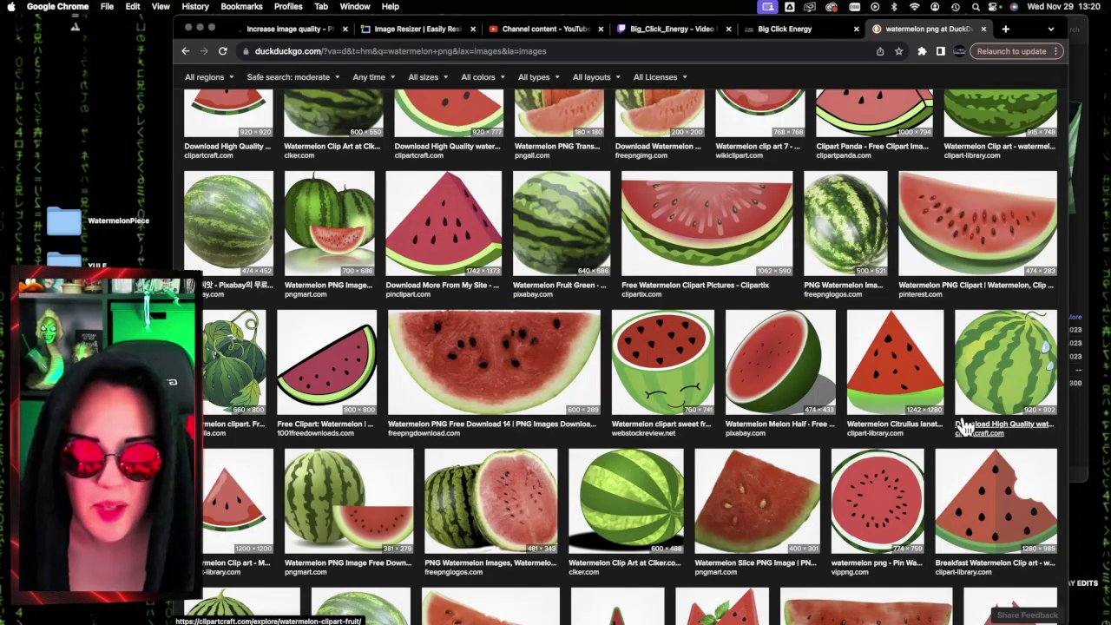
Step: Examine the remaining watermelon results past the product and game images, and return to the start of the results
scroll(964, 425, "down", 5)
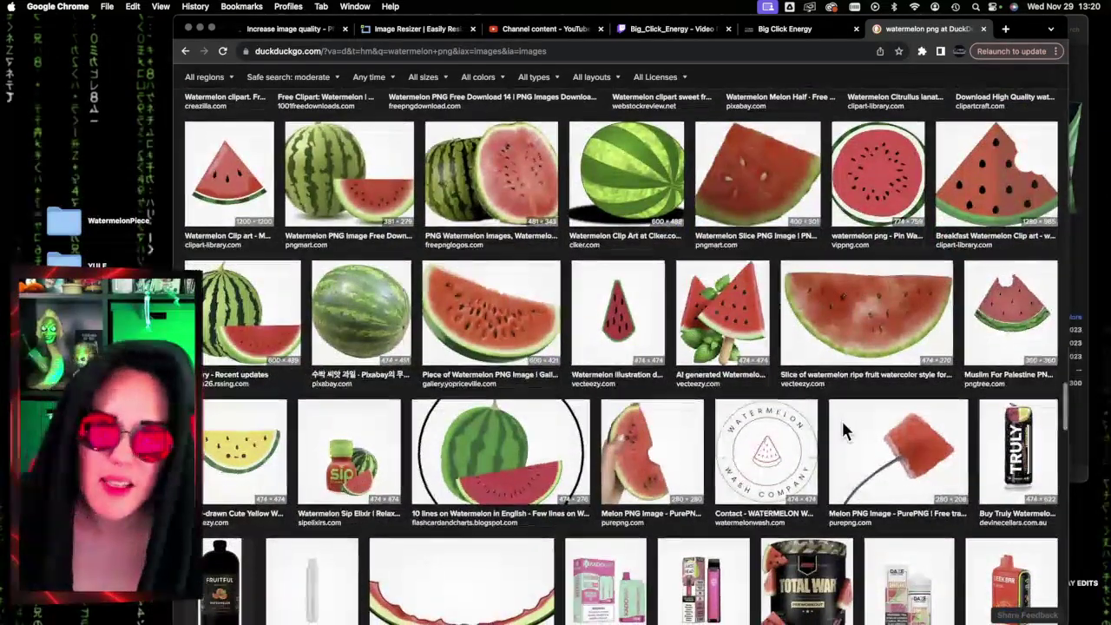
scroll(637, 321, "down", 2)
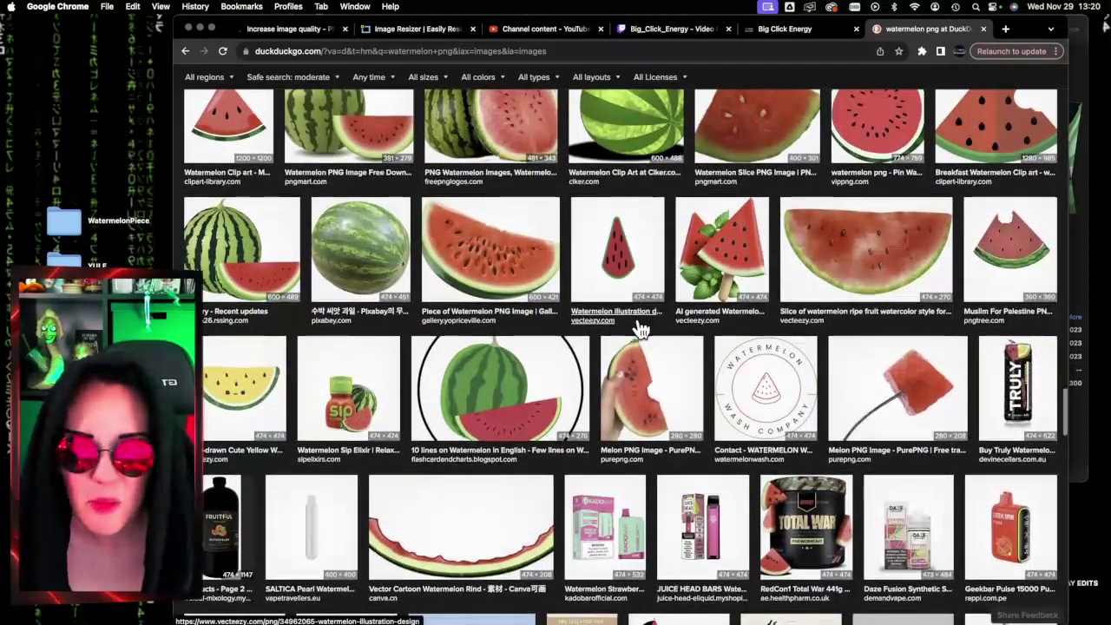
scroll(639, 328, "down", 4)
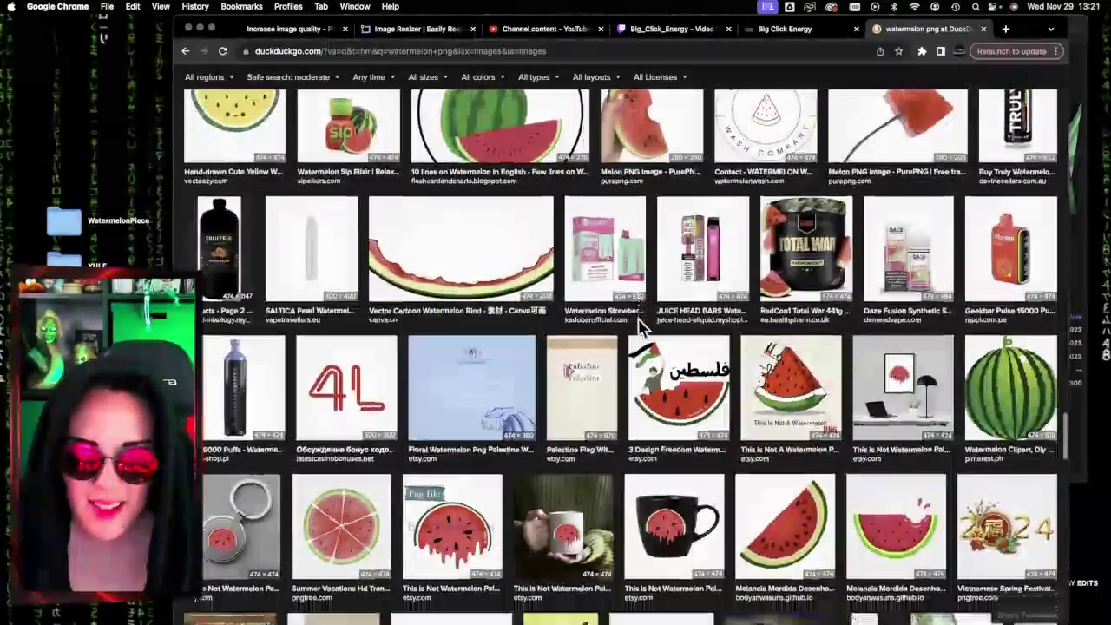
scroll(639, 329, "down", 8)
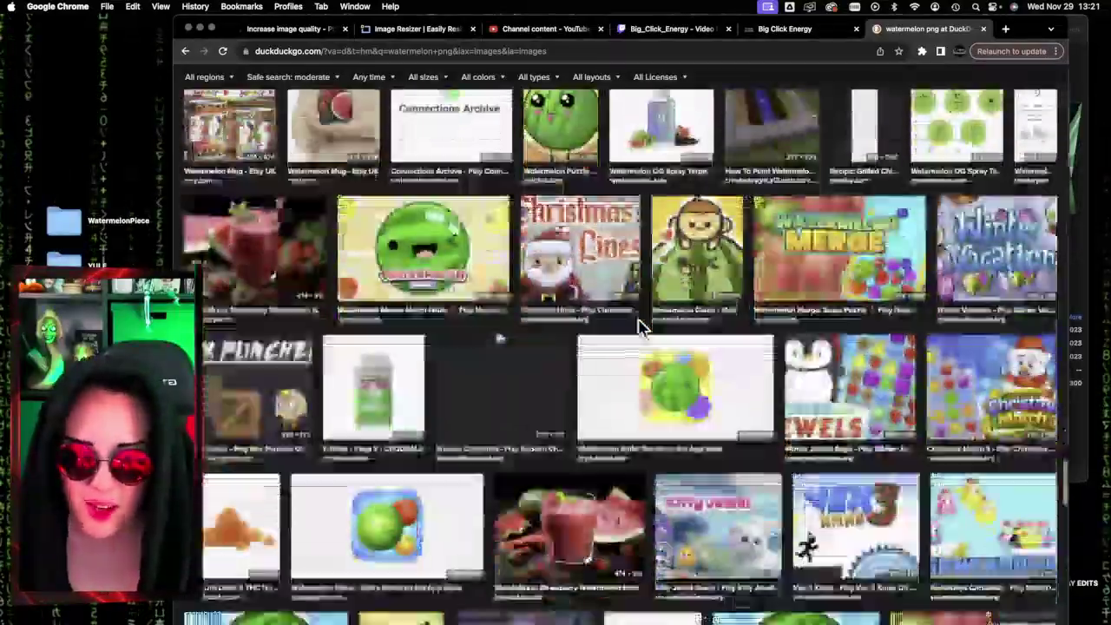
scroll(639, 328, "down", 12)
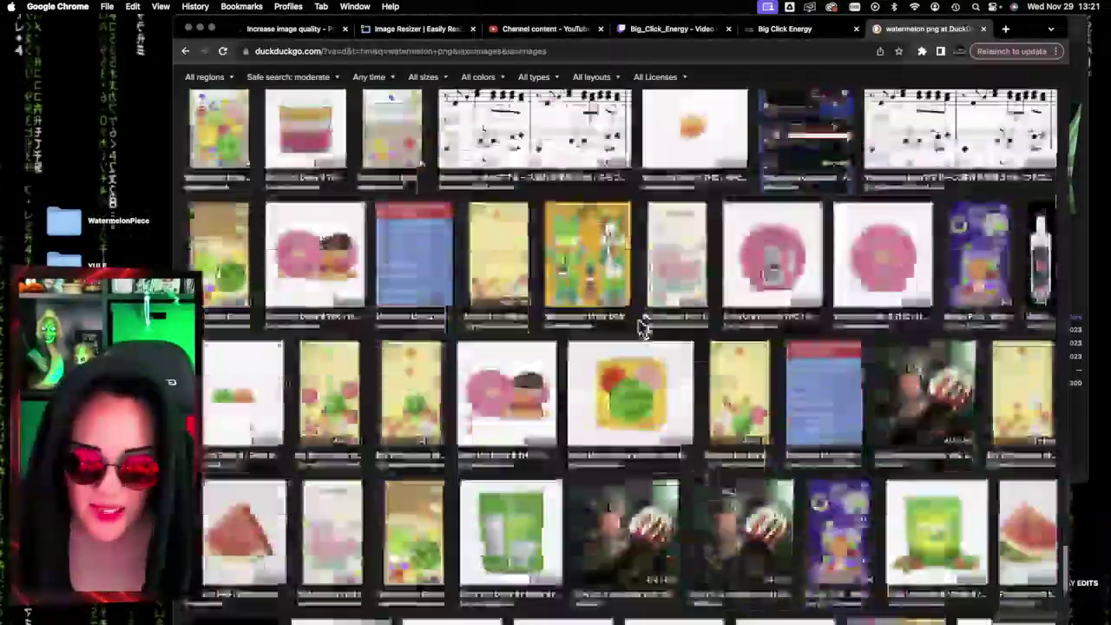
scroll(640, 329, "up", 20)
scroll(640, 328, "down", 3)
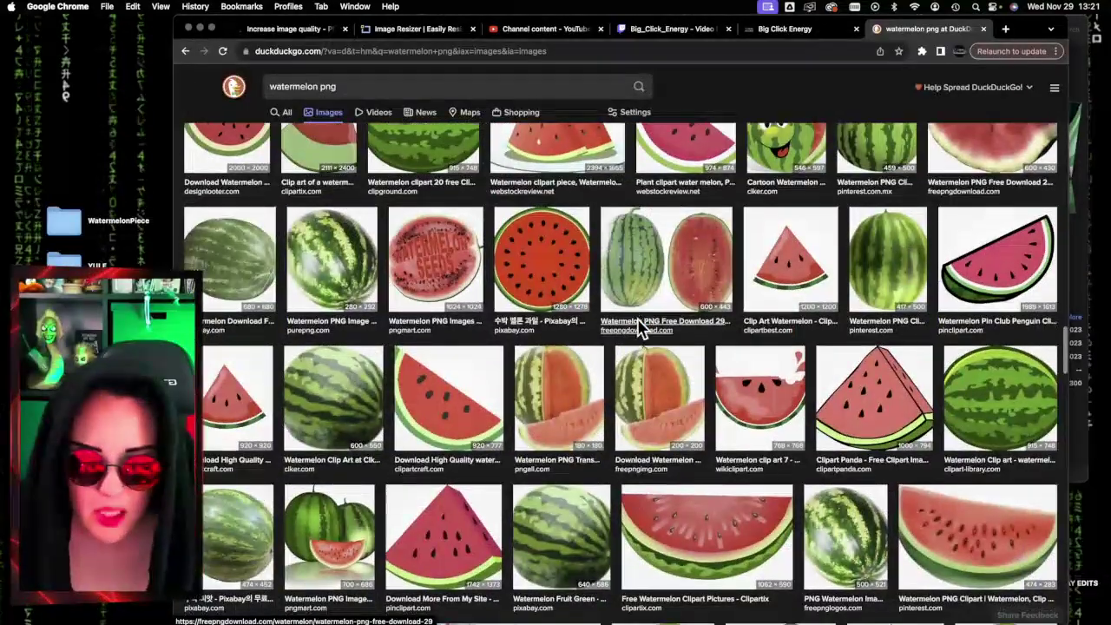
scroll(640, 328, "up", 10)
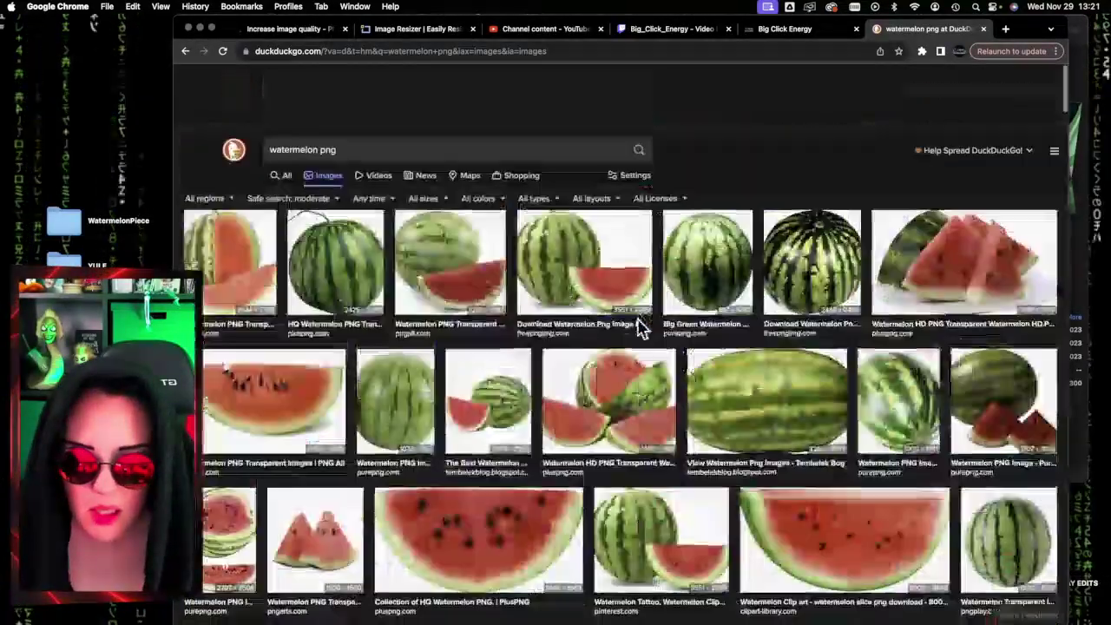
scroll(640, 328, "down", 2)
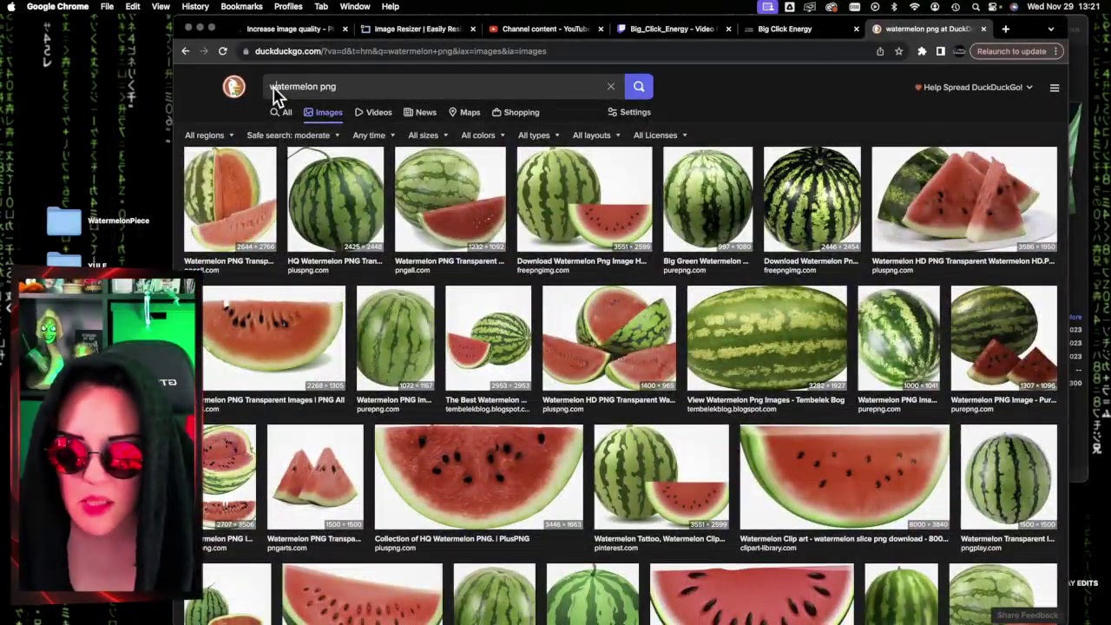
Step: Search DuckDuckGo images for "round watermelon png" and dismiss the browser extension promotion
left_click(271, 87)
type("rou")
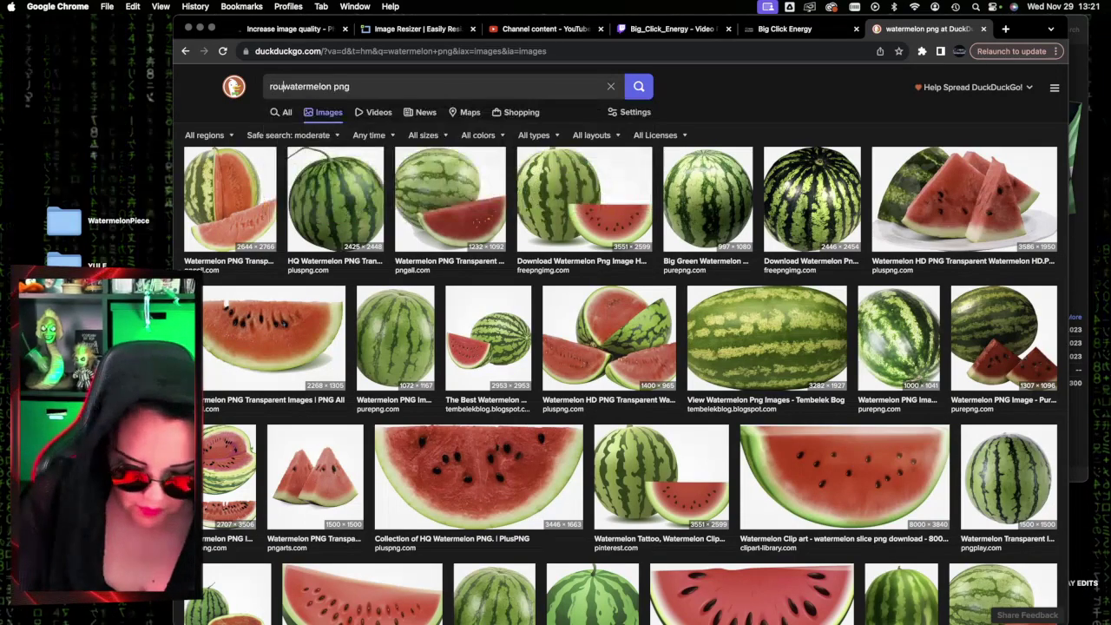
type("nd")
key("Return")
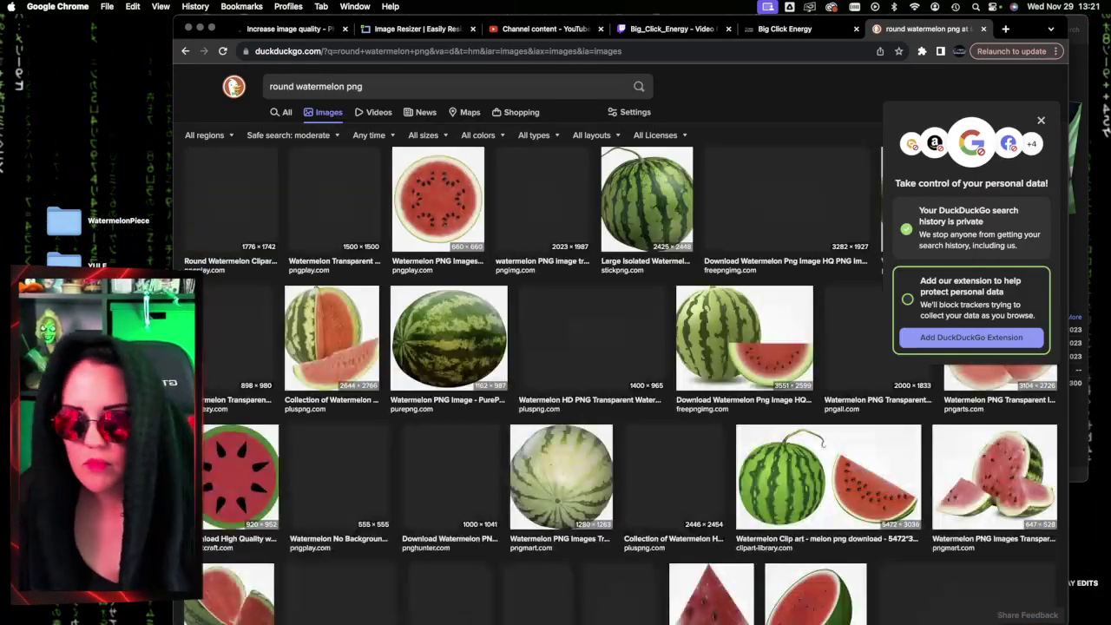
left_click(1041, 122)
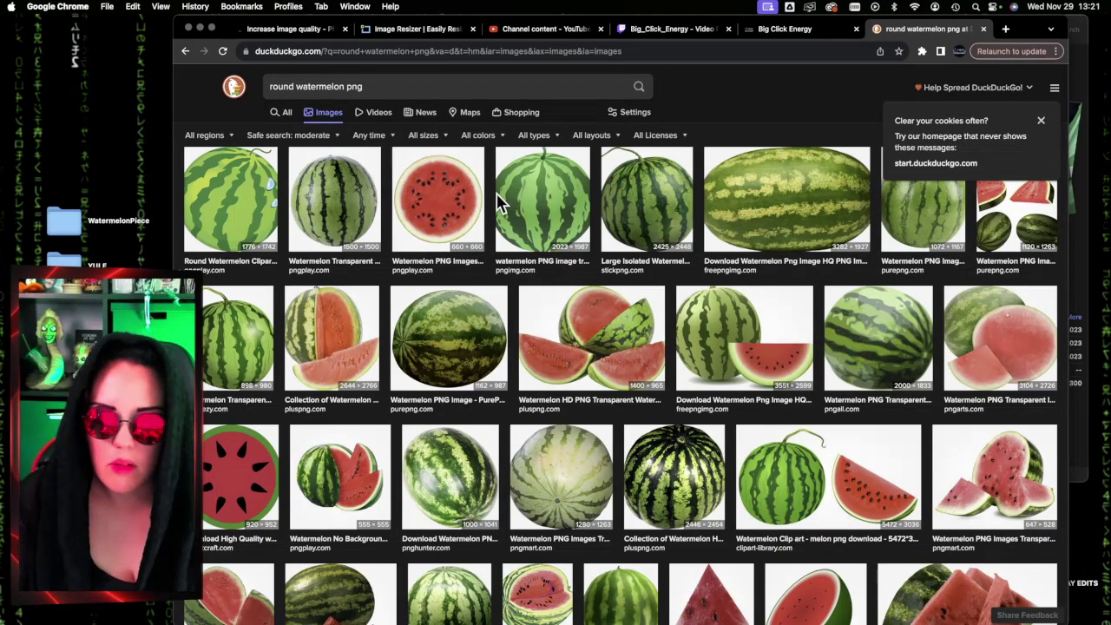
Step: Preview the round watermelon slice from pngplay.com in the new results and open that image in Photoshop
scroll(467, 218, "down", 5)
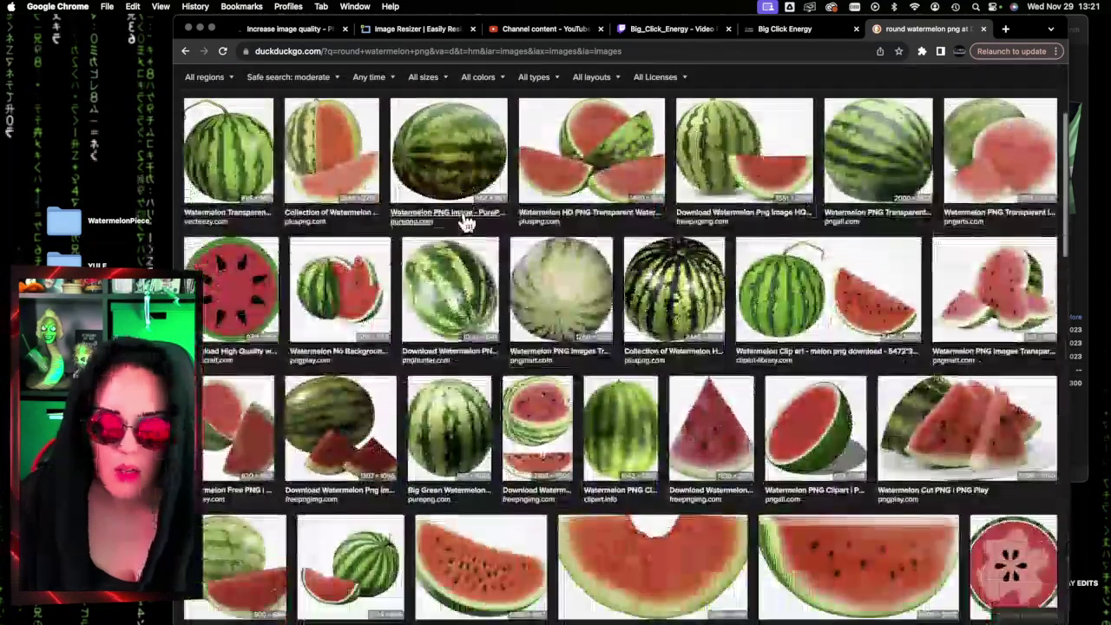
scroll(466, 224, "up", 5)
left_click(449, 211)
scroll(455, 211, "down", 1)
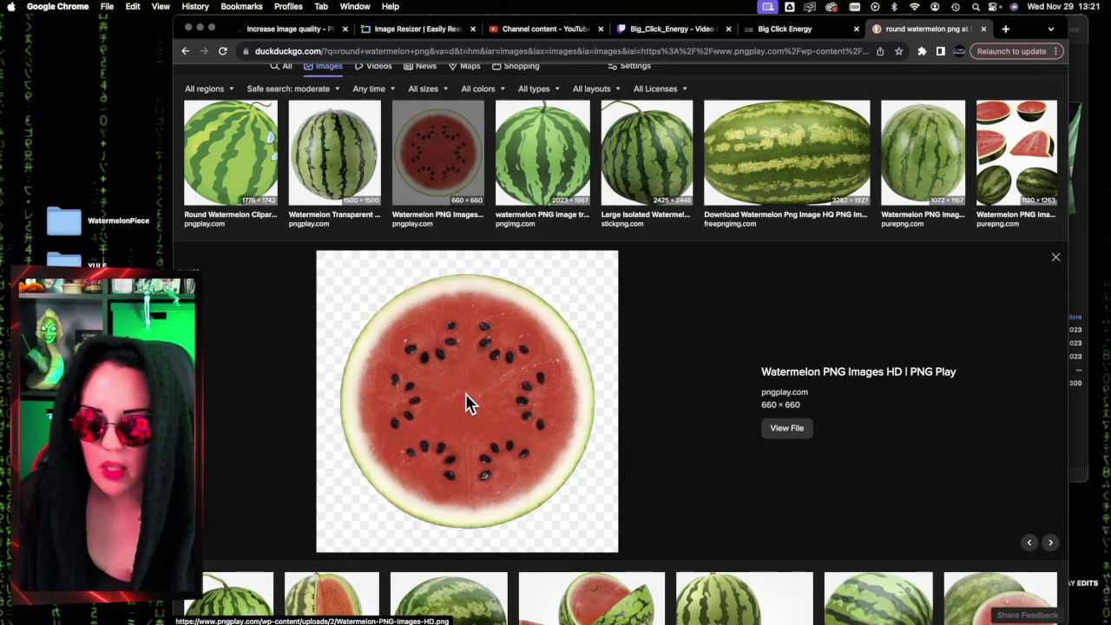
left_click_drag(466, 391, 1081, 288)
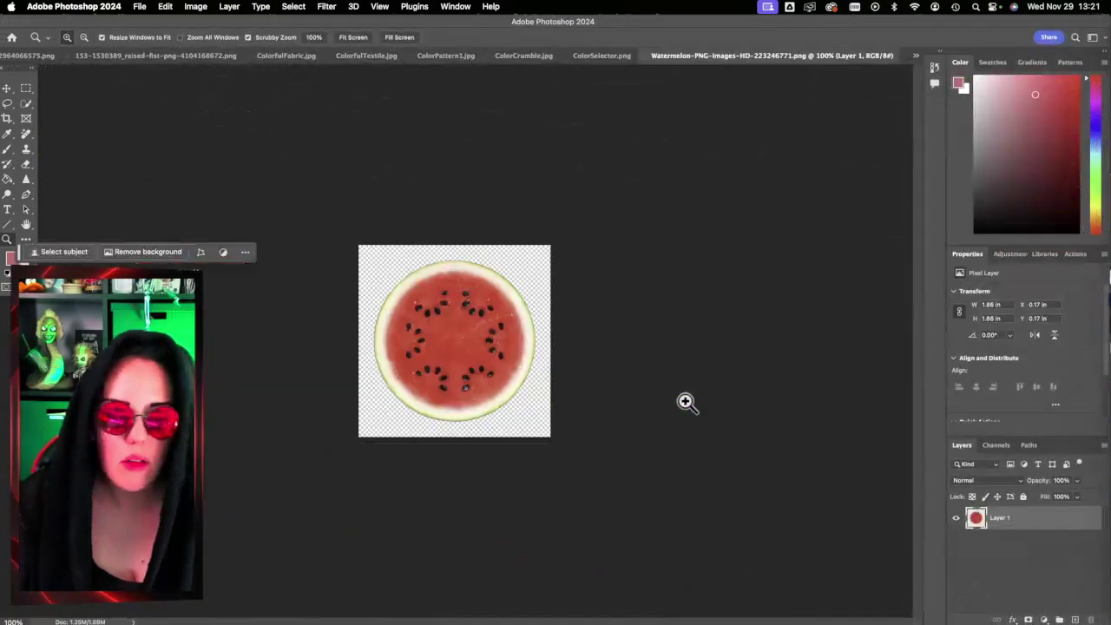
Step: Resize the watermelon image with the 11 x 14 in 300 dpi preset and show the whole slice at 33.3% zoom
left_click(196, 7)
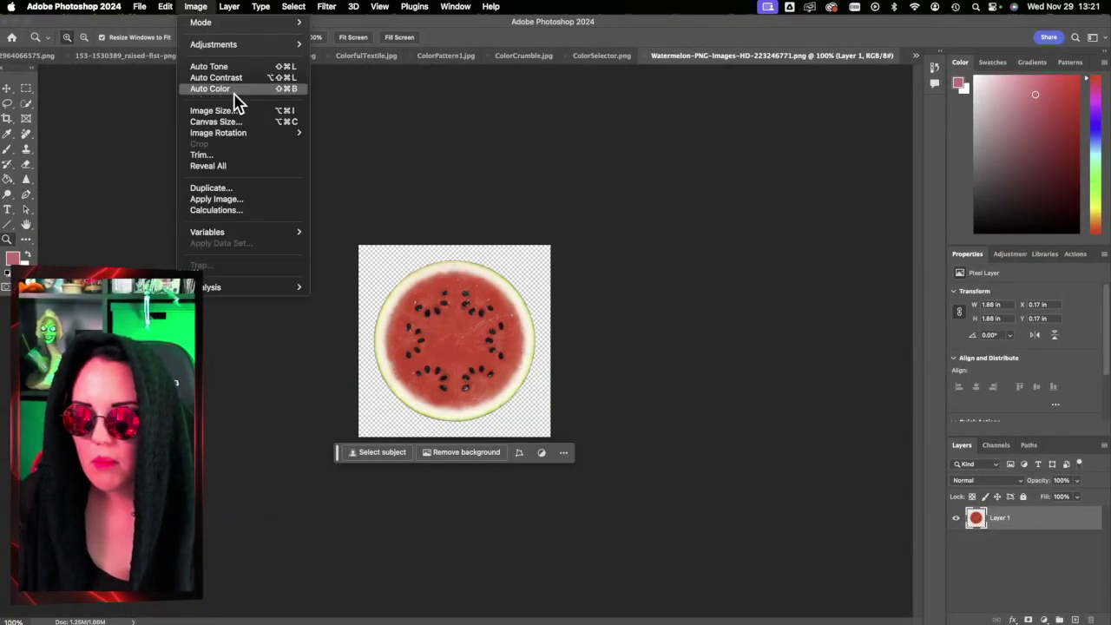
left_click(224, 111)
left_click(650, 186)
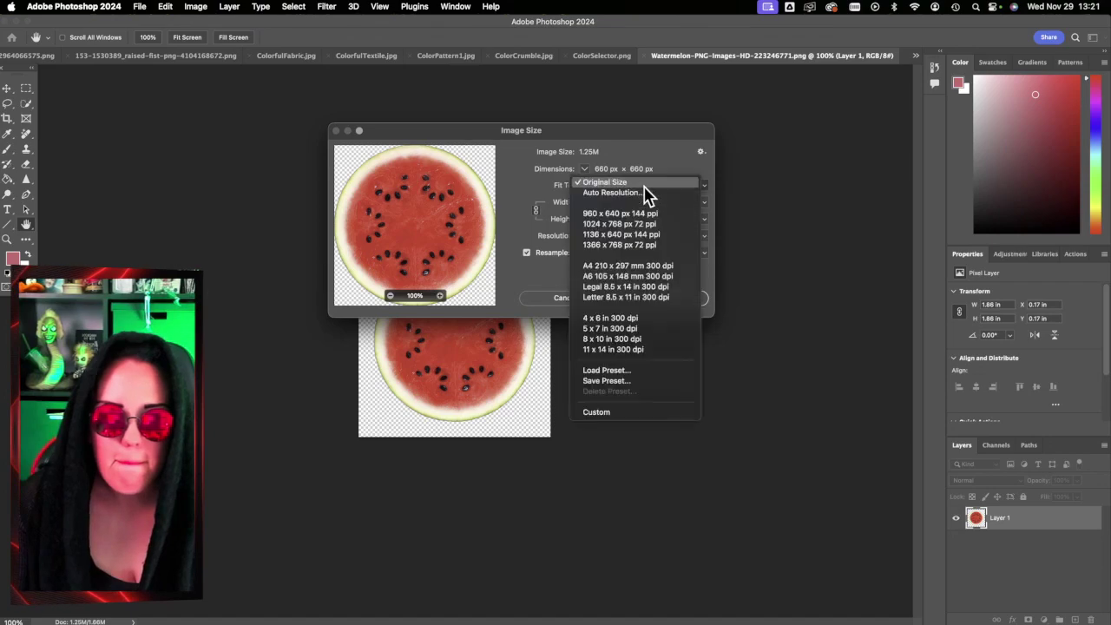
left_click(638, 350)
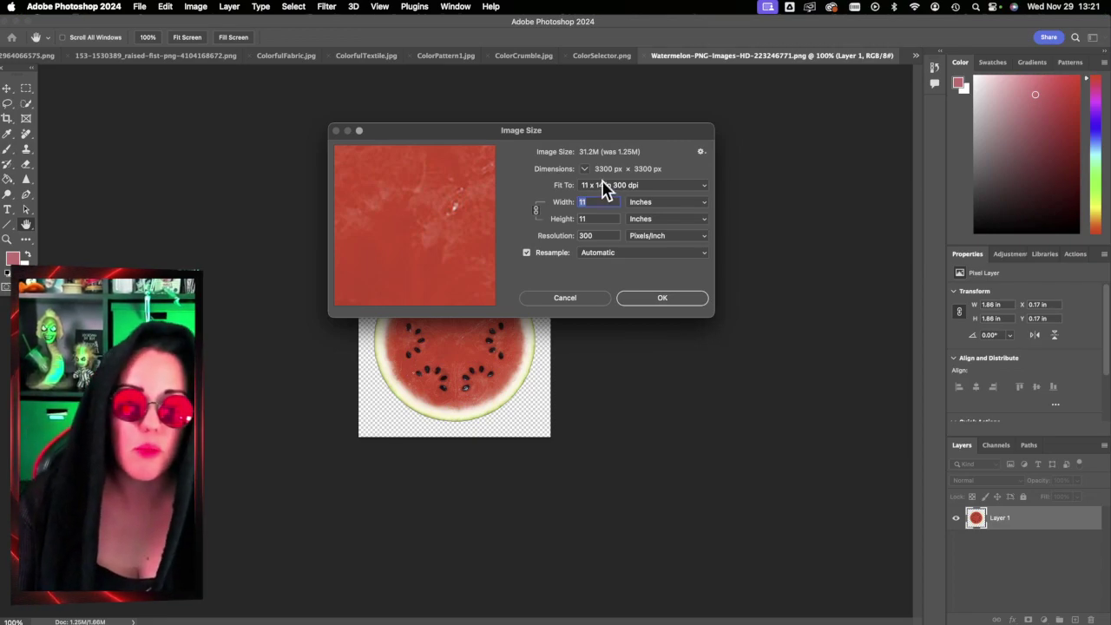
left_click(660, 300)
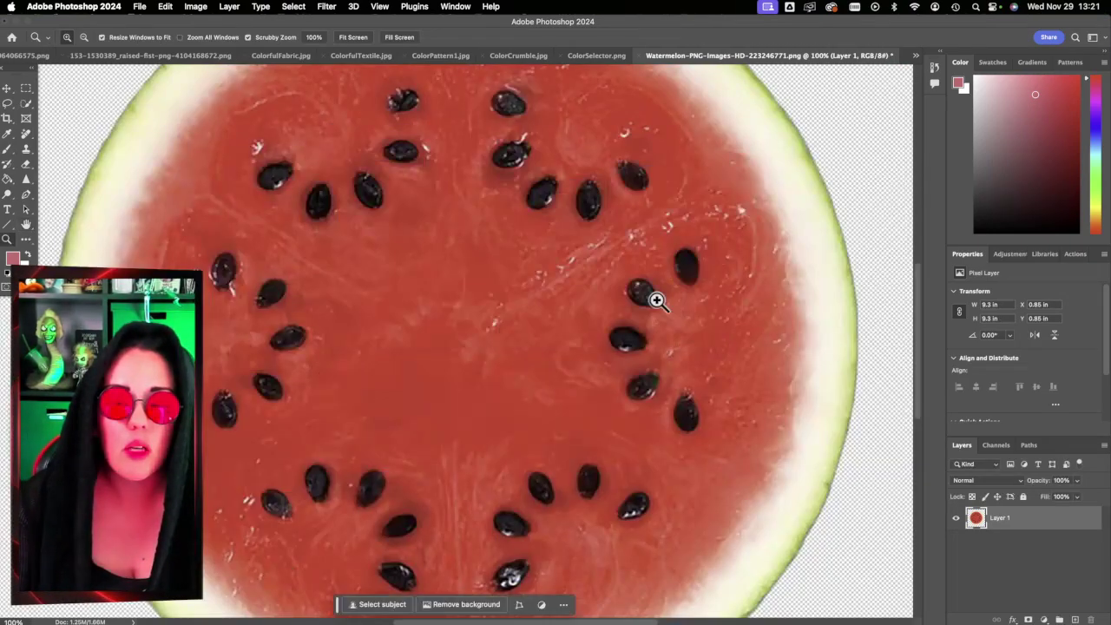
left_click(337, 130, "alt")
left_click(337, 130, "alt")
left_click(337, 129, "alt")
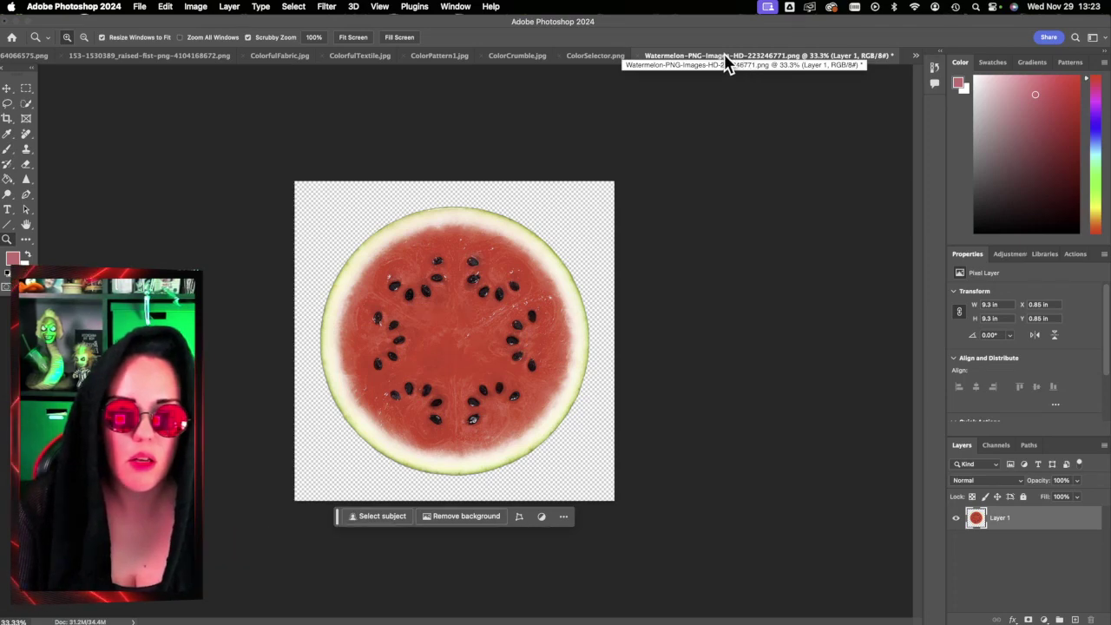
Step: Copy the entire round watermelon image and look back through the open flag images to ColorfulFabric.jpg
left_click(461, 300)
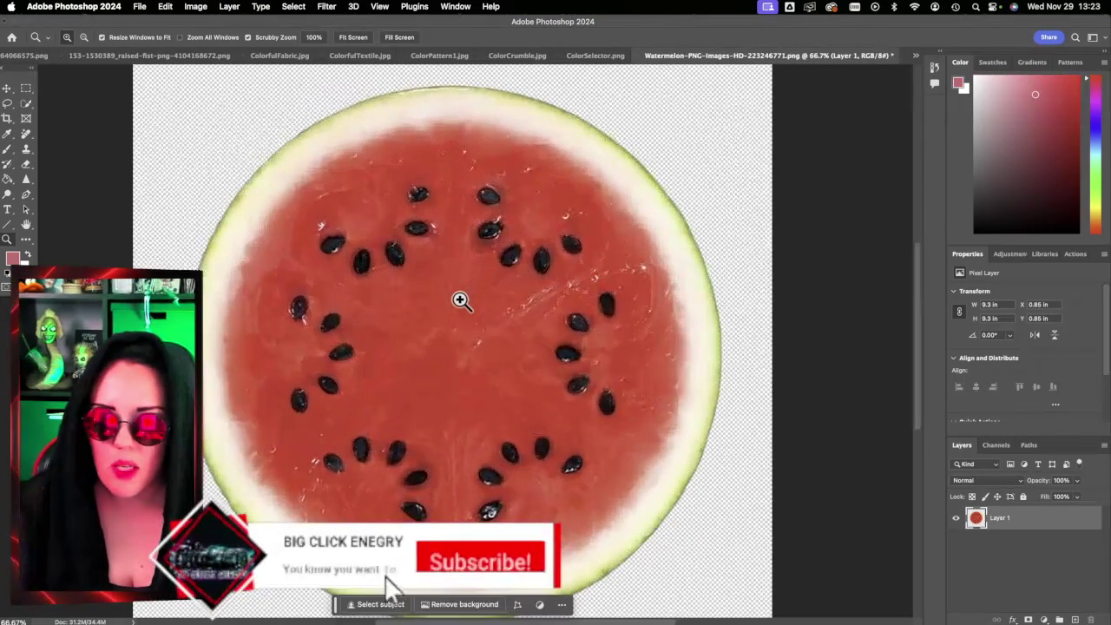
key("ctrl+a")
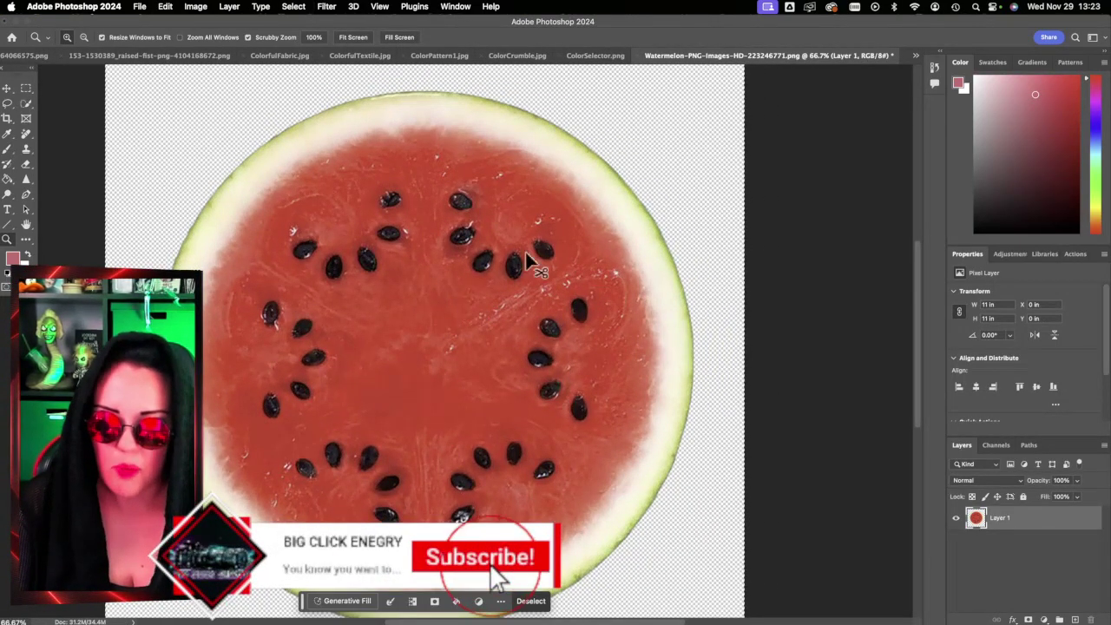
left_click(586, 55)
left_click(497, 56)
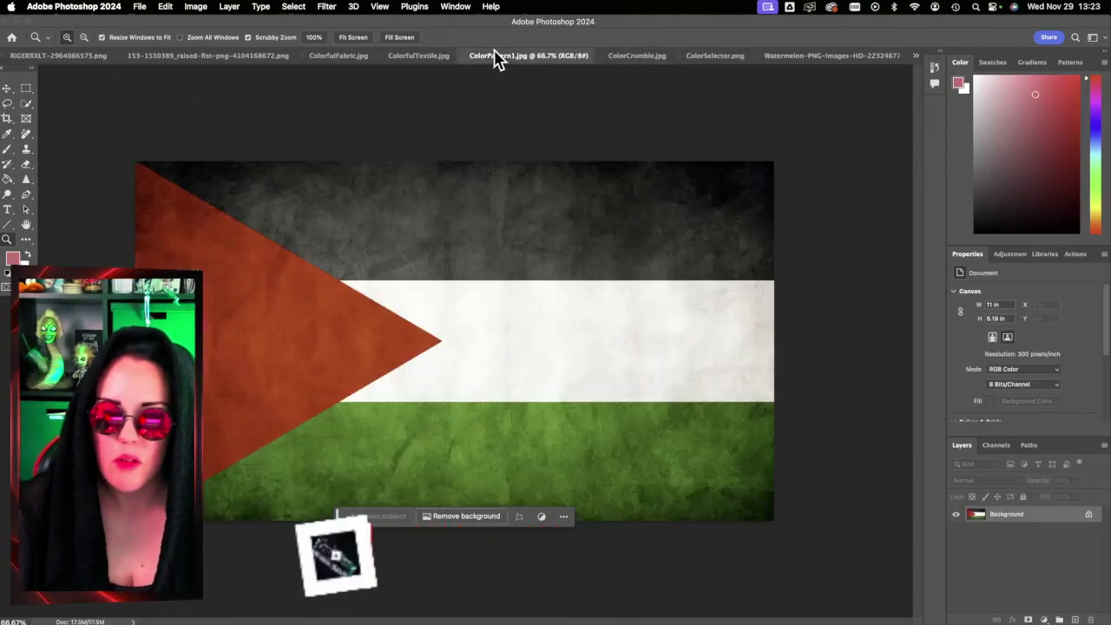
left_click(416, 58)
left_click(343, 59)
left_click(269, 59)
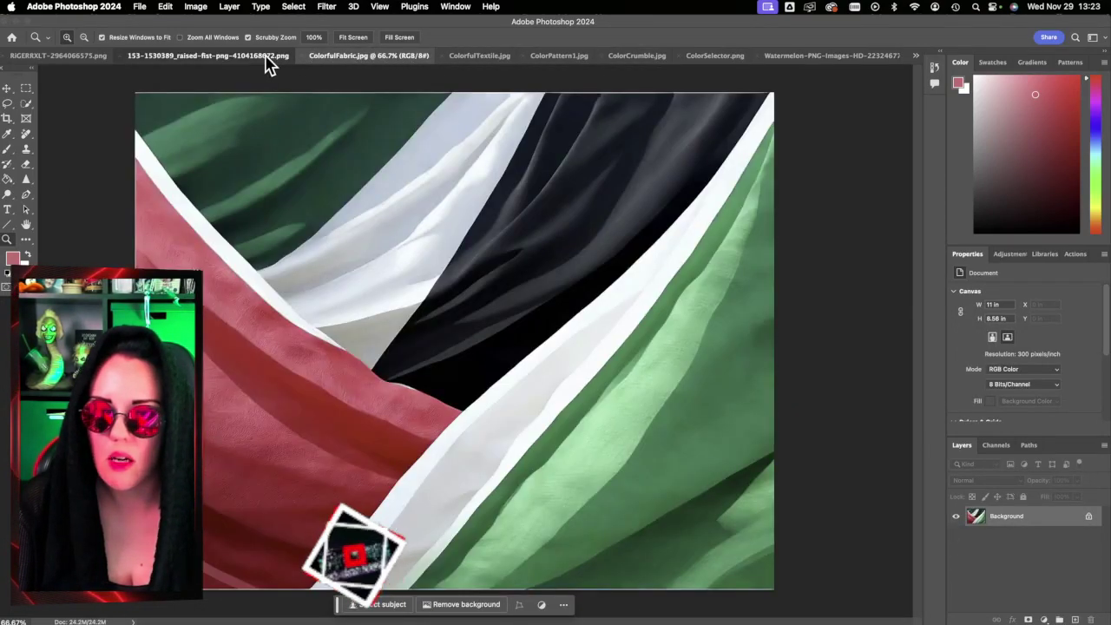
left_click(122, 56)
left_click(226, 57)
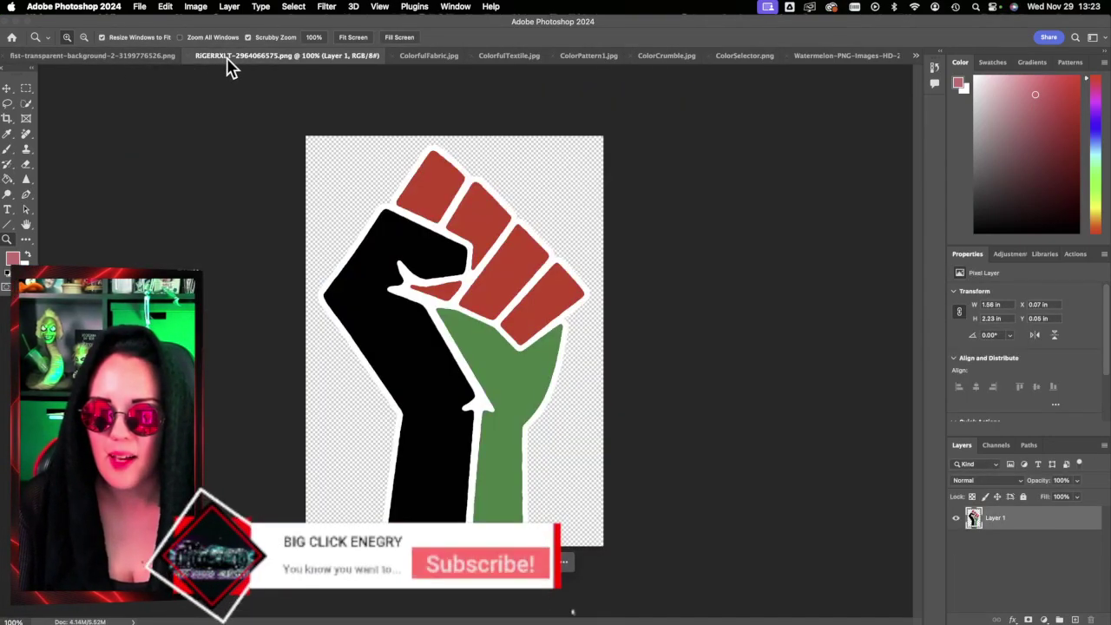
left_click(196, 59)
left_click(186, 61)
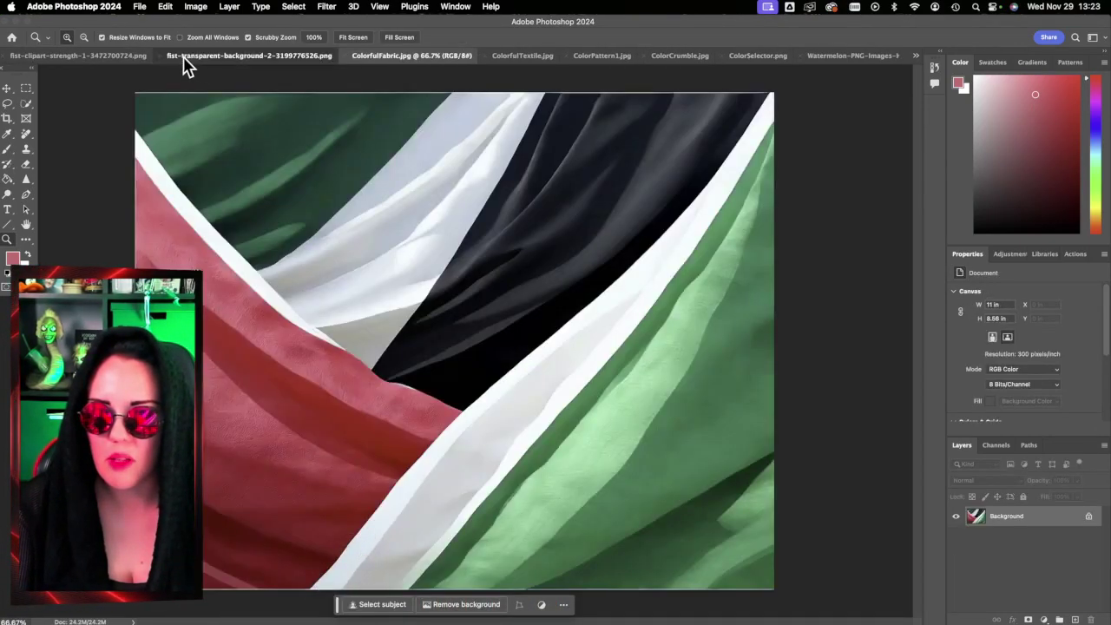
left_click(165, 59)
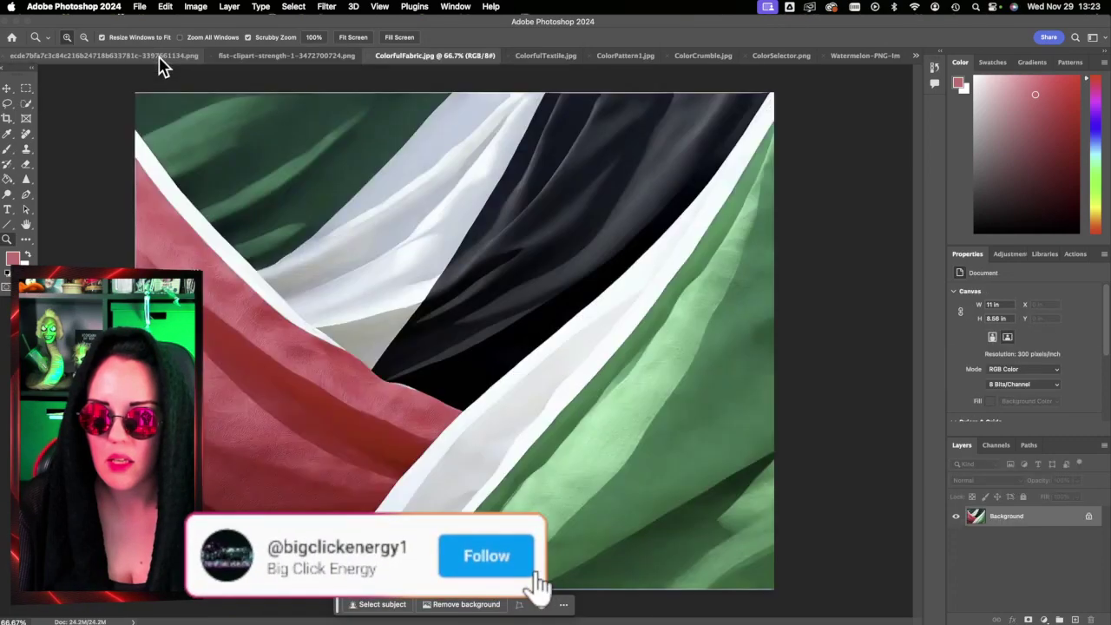
Step: Paste the copied watermelon as a new layer over the fist in the fist-clipart-strength image
left_click(257, 57)
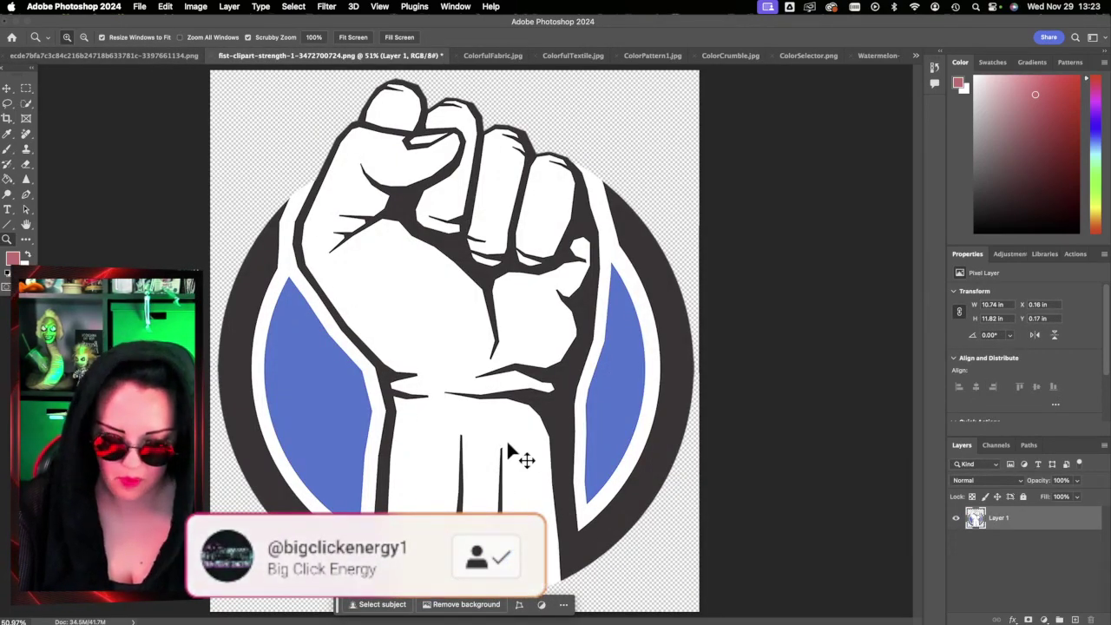
key("super+v")
key("super+t")
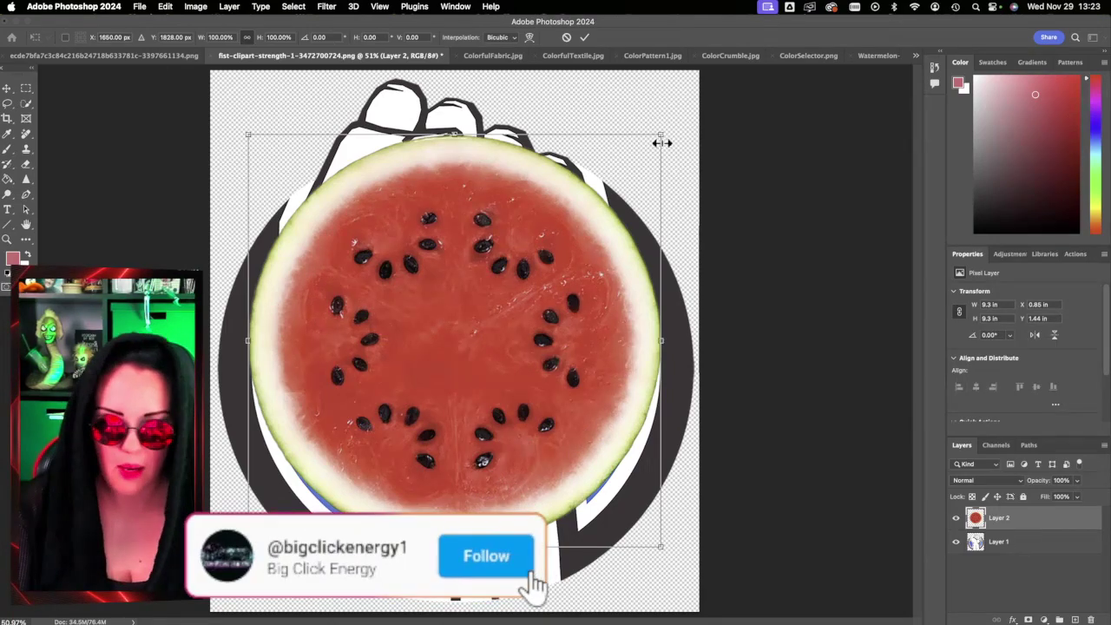
left_click_drag(657, 135, 710, 85)
left_click_drag(570, 237, 551, 296)
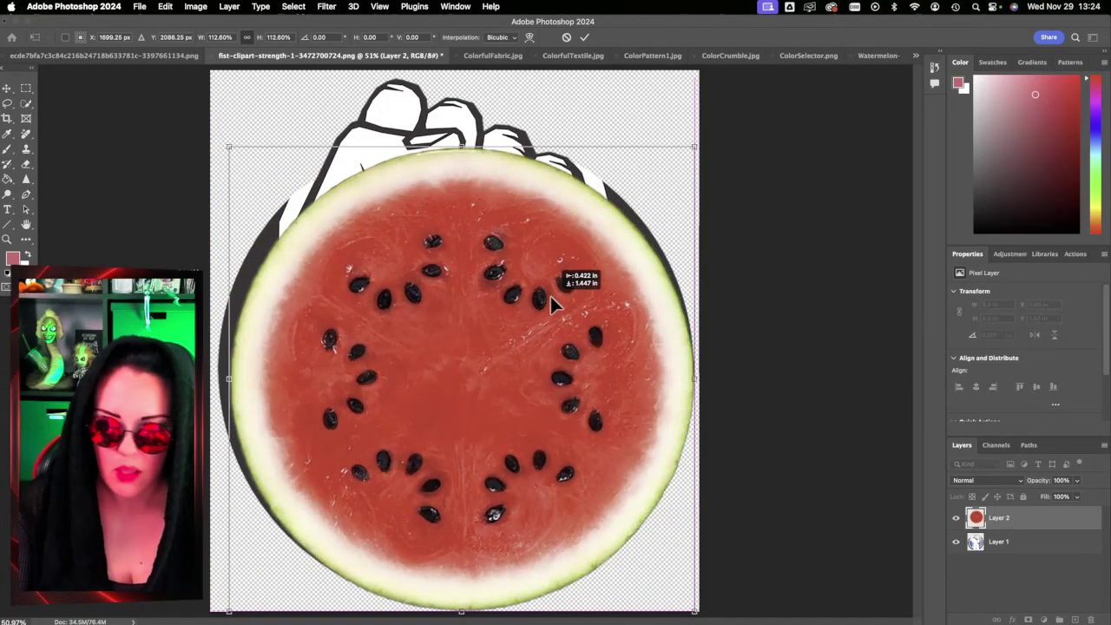
Step: Try to bring the red, black and white fist layer into the fist-clipart-strength document with the watermelon
left_click(145, 61)
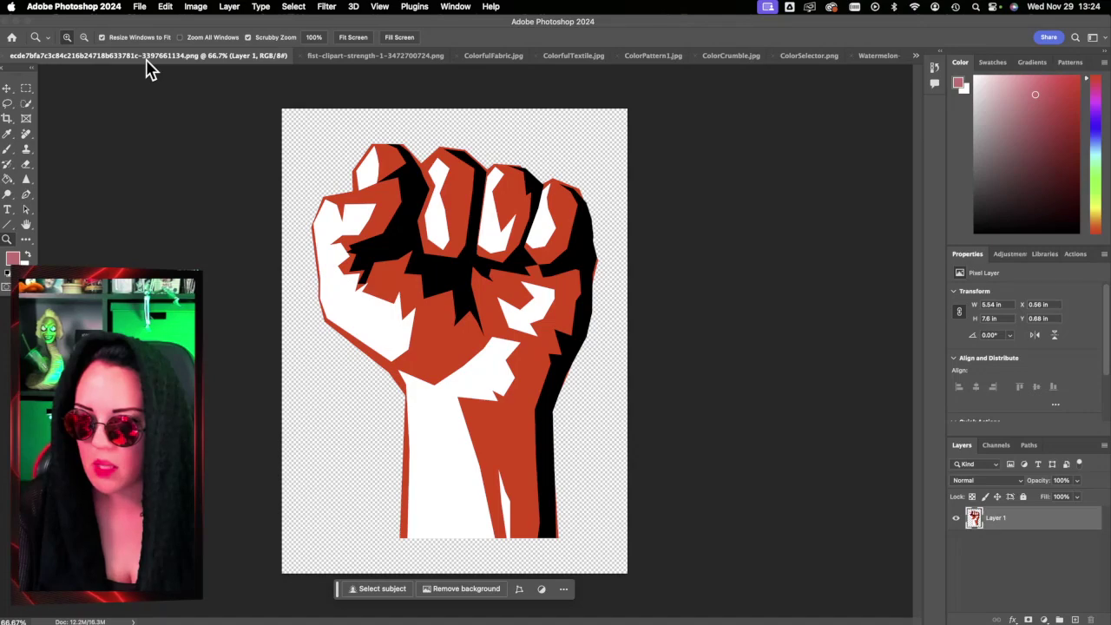
left_click(354, 53)
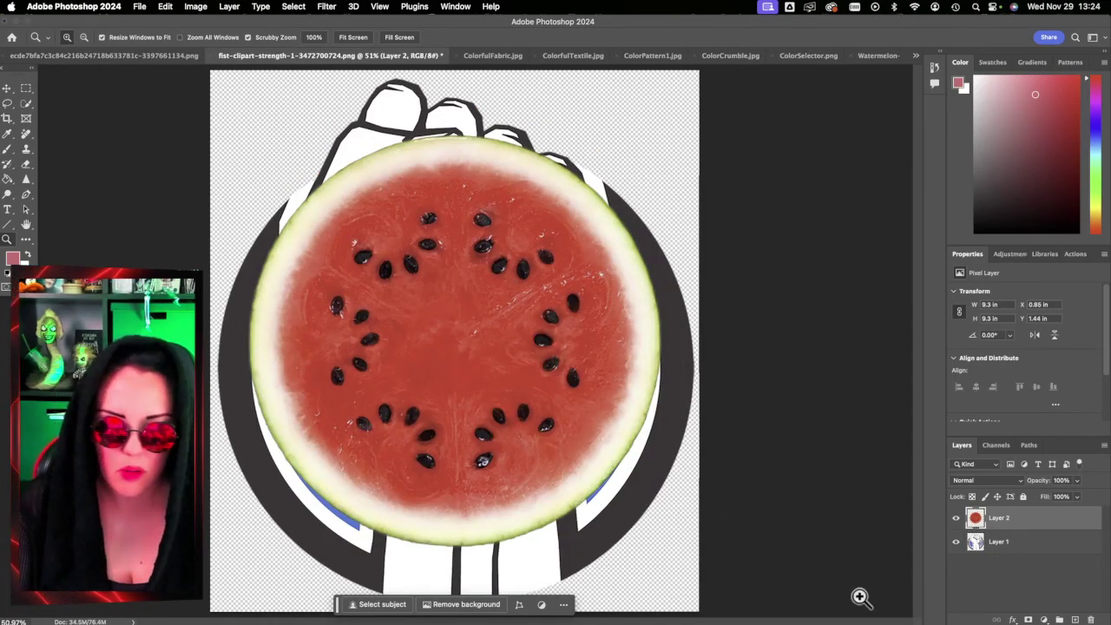
left_click(168, 56)
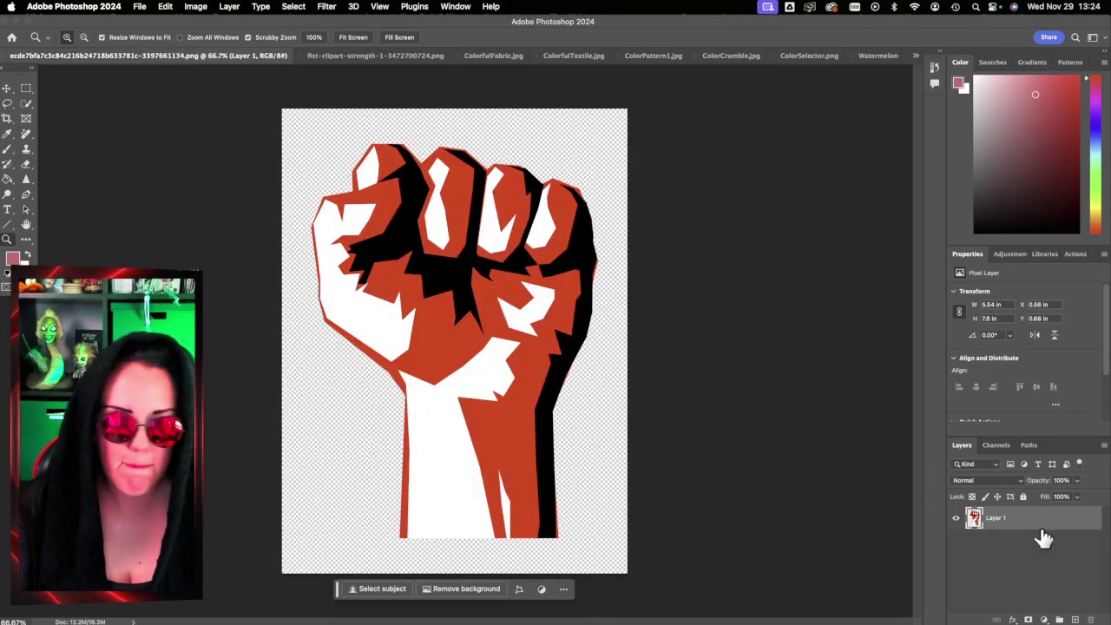
left_click_drag(1038, 525, 375, 77)
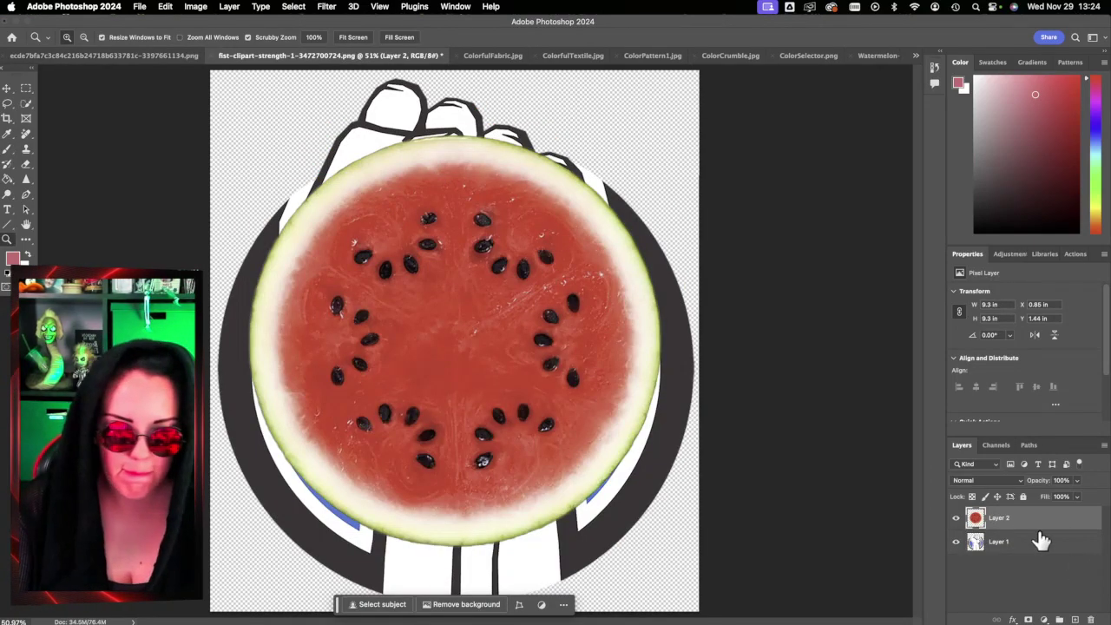
Step: Select the watermelon layer's outline and copy the slice into the keffiyeh document Pattern1.jpg as a new layer
left_click(975, 519, "super")
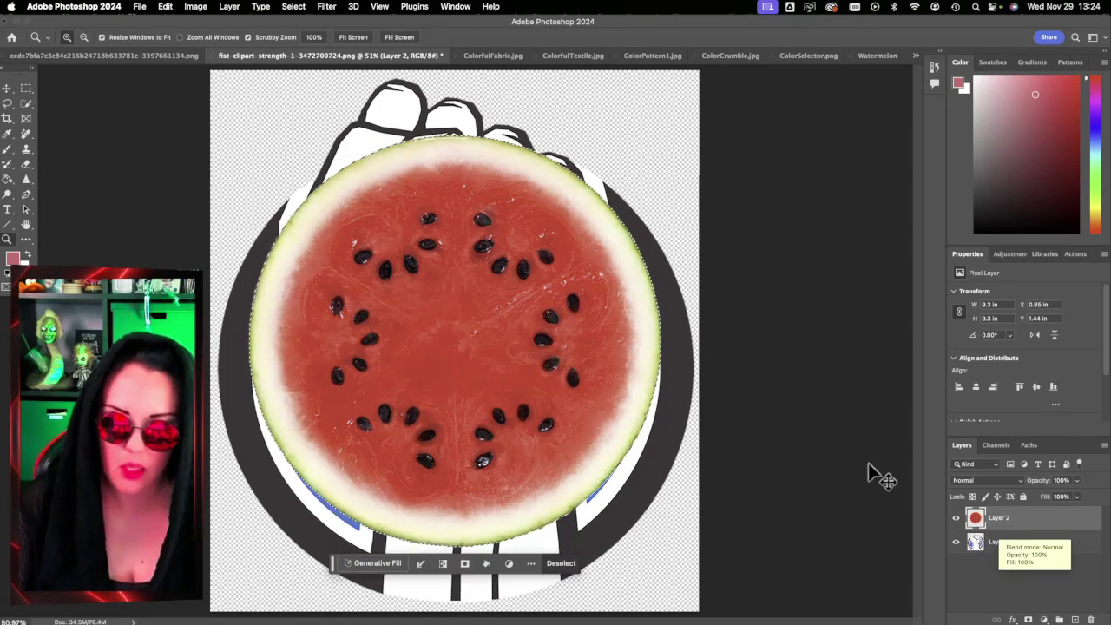
left_click(916, 55)
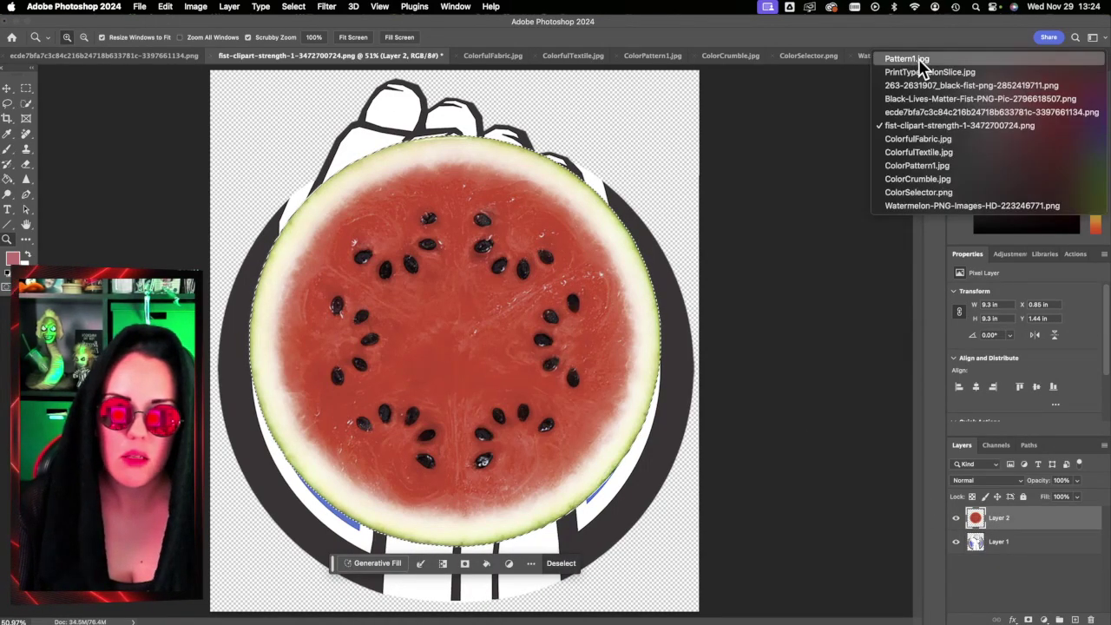
left_click(907, 59)
key("super+v")
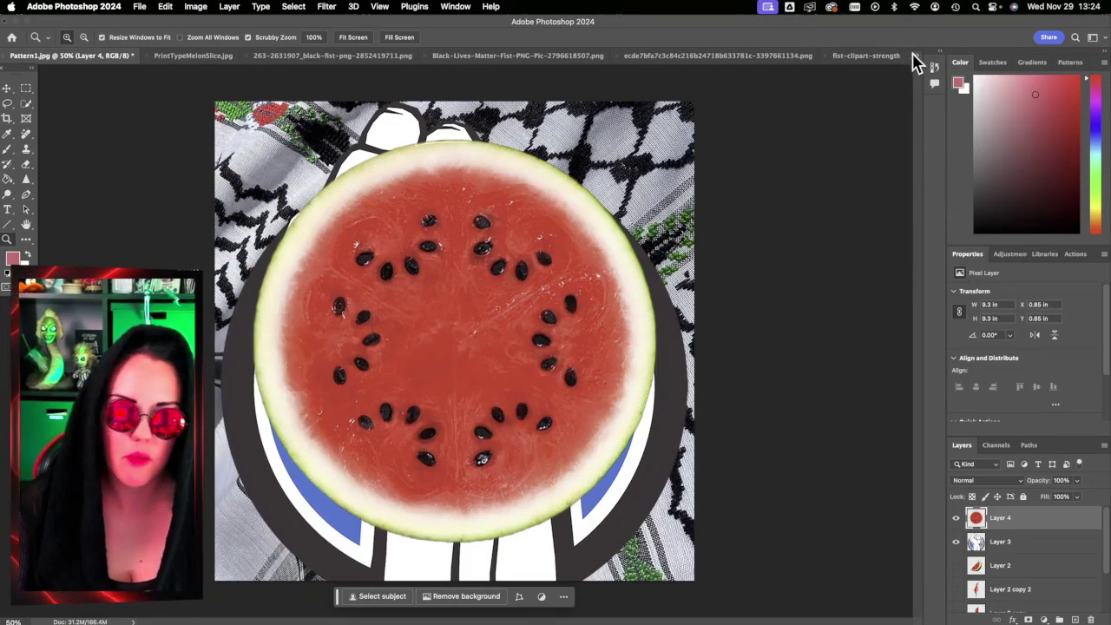
Step: Resize the Black-Lives-Matter fist image with the barbed-wire circle using the 11 x 14 in 300 dpi preset
left_click(287, 63)
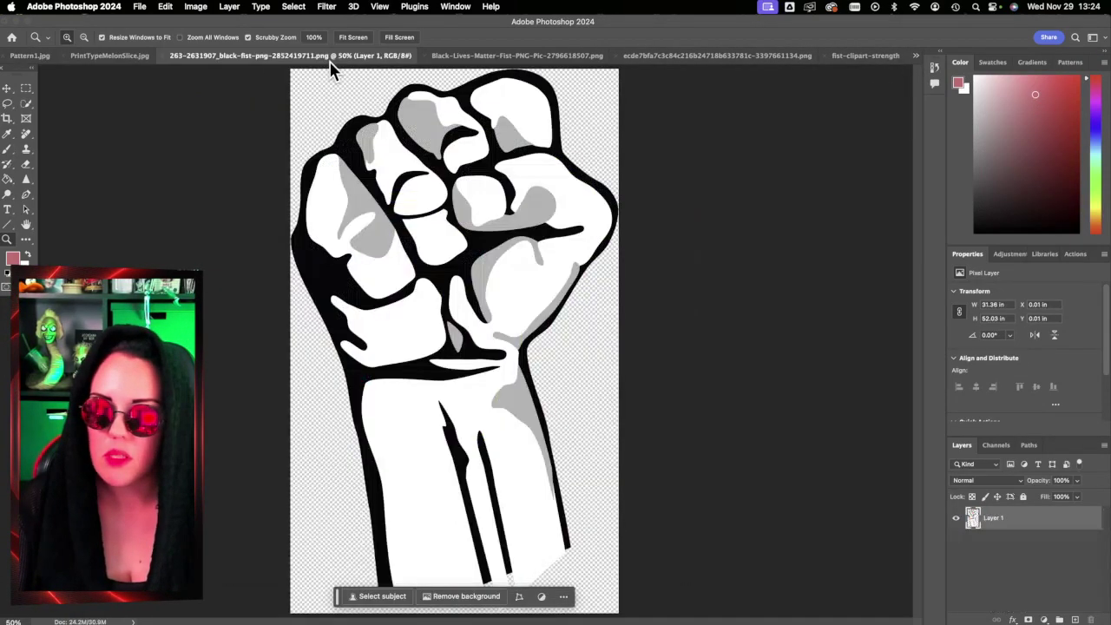
left_click(518, 61)
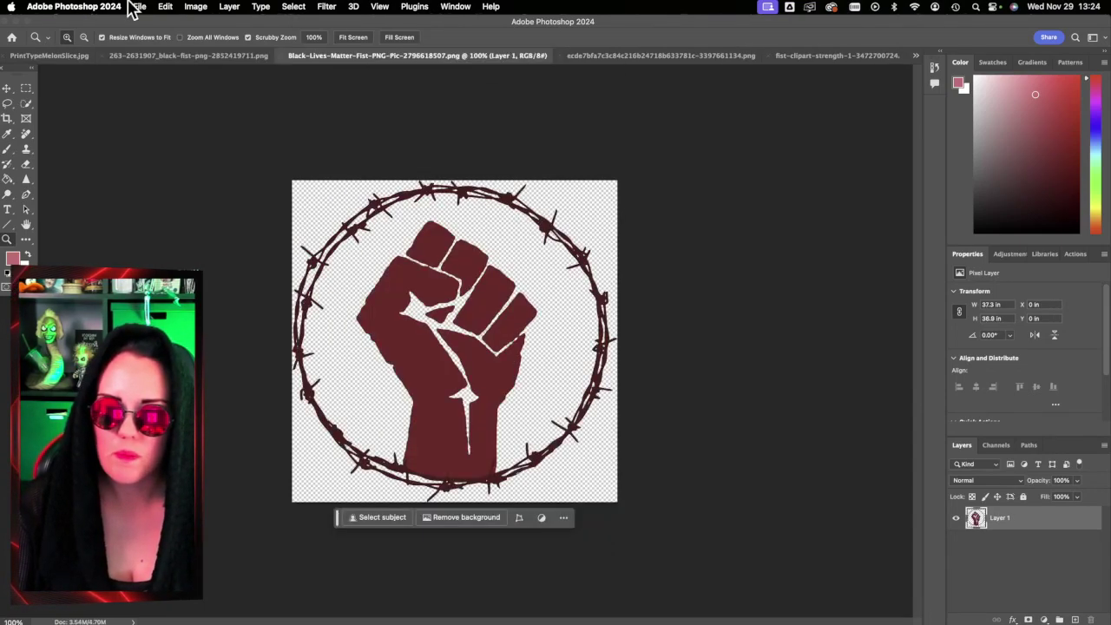
left_click(197, 7)
left_click(251, 111)
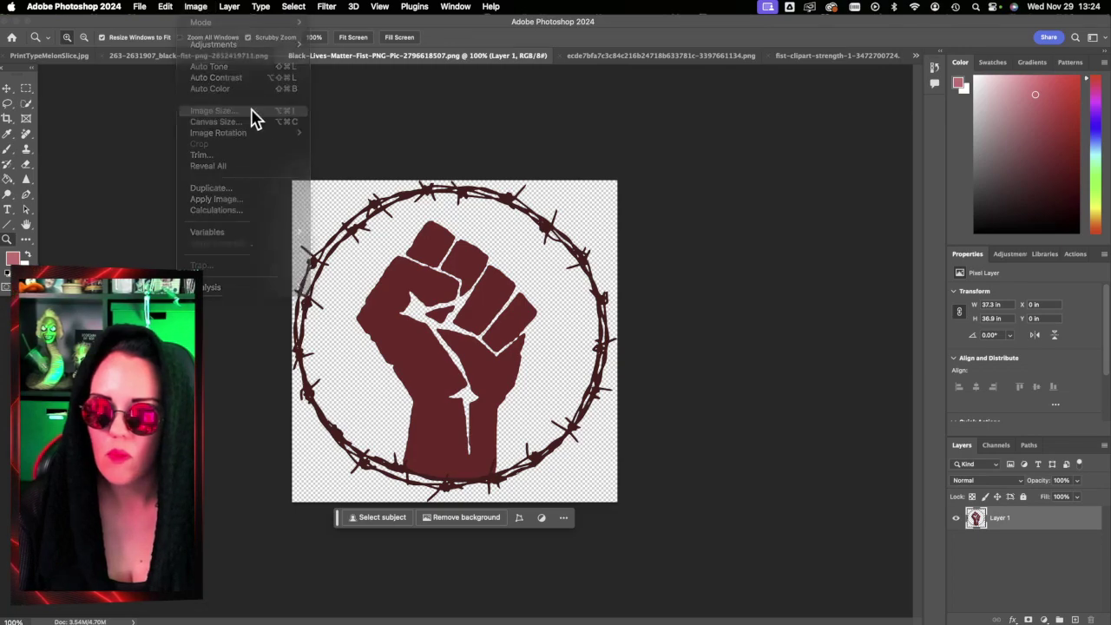
left_click(653, 186)
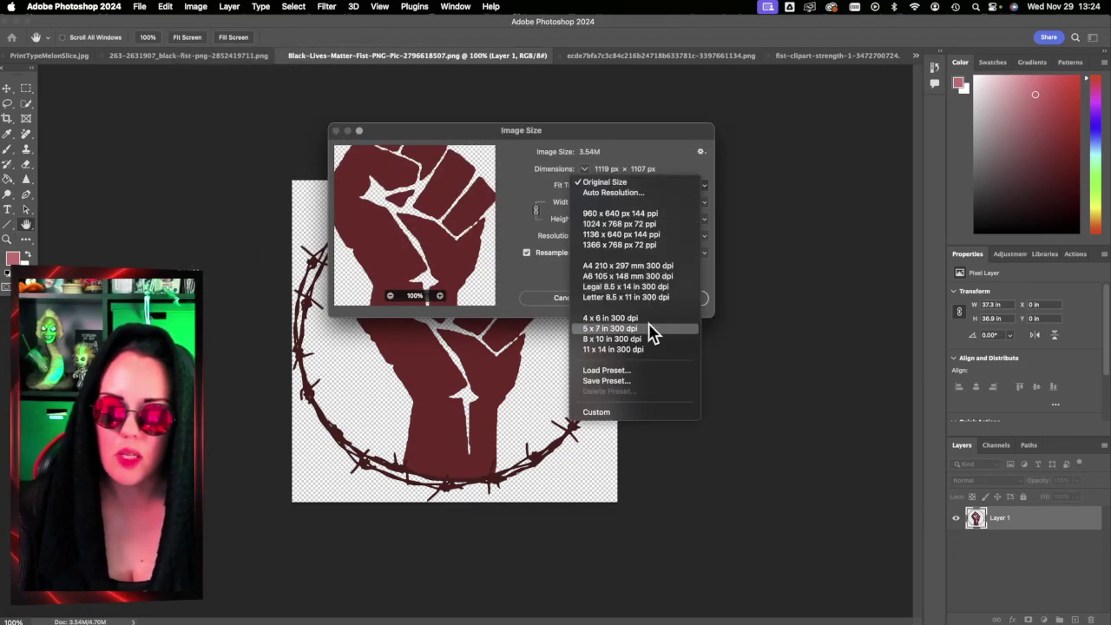
left_click(643, 356)
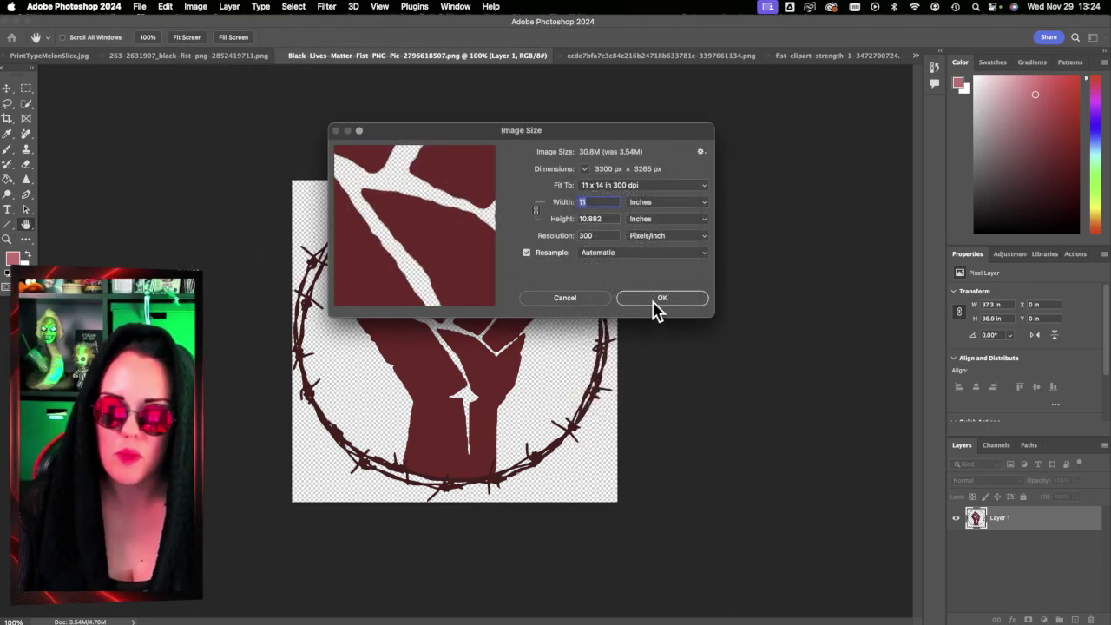
left_click(653, 301)
Step: Copy the entire barbed-wire fist image, close its file, and paste it above the watermelon in Pattern1.jpg
key("z")
key("super+a")
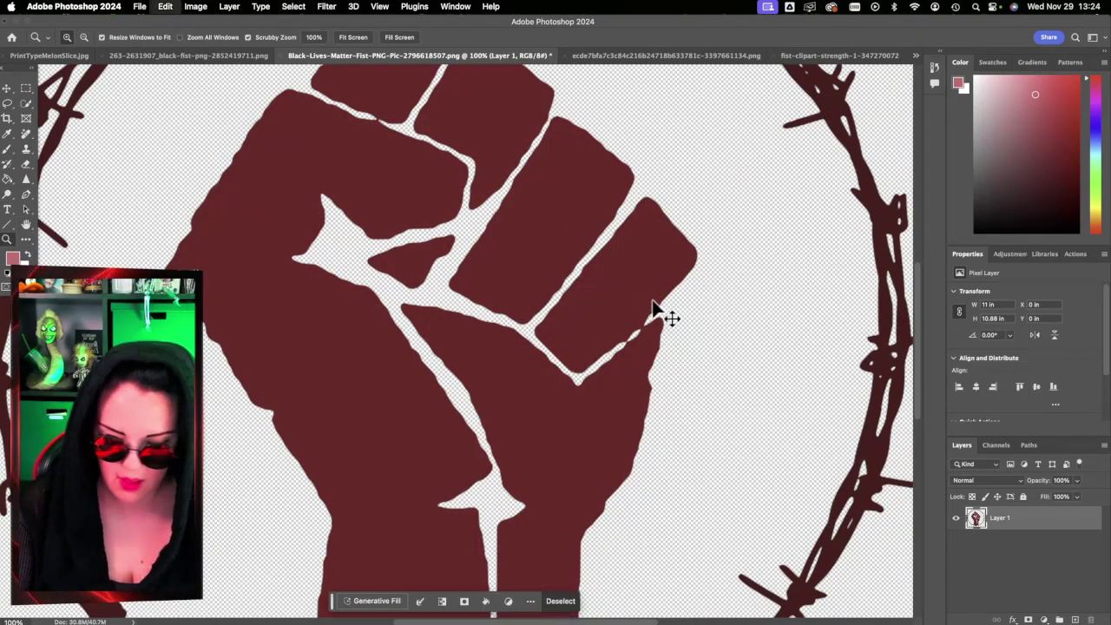
left_click(280, 55)
left_click(609, 243)
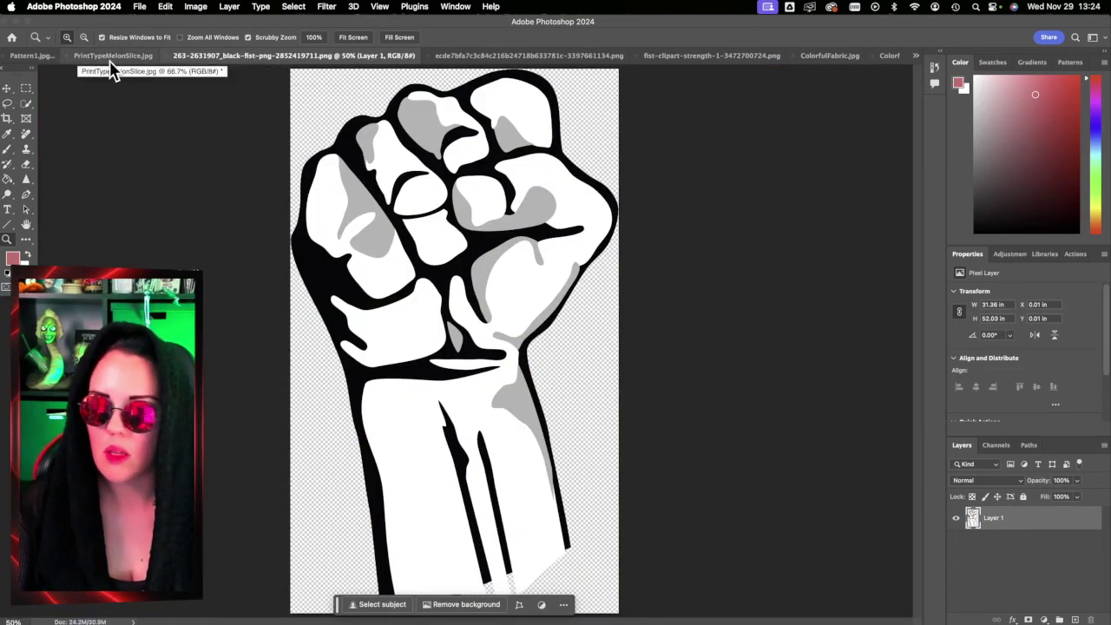
left_click(31, 56)
left_click(212, 58)
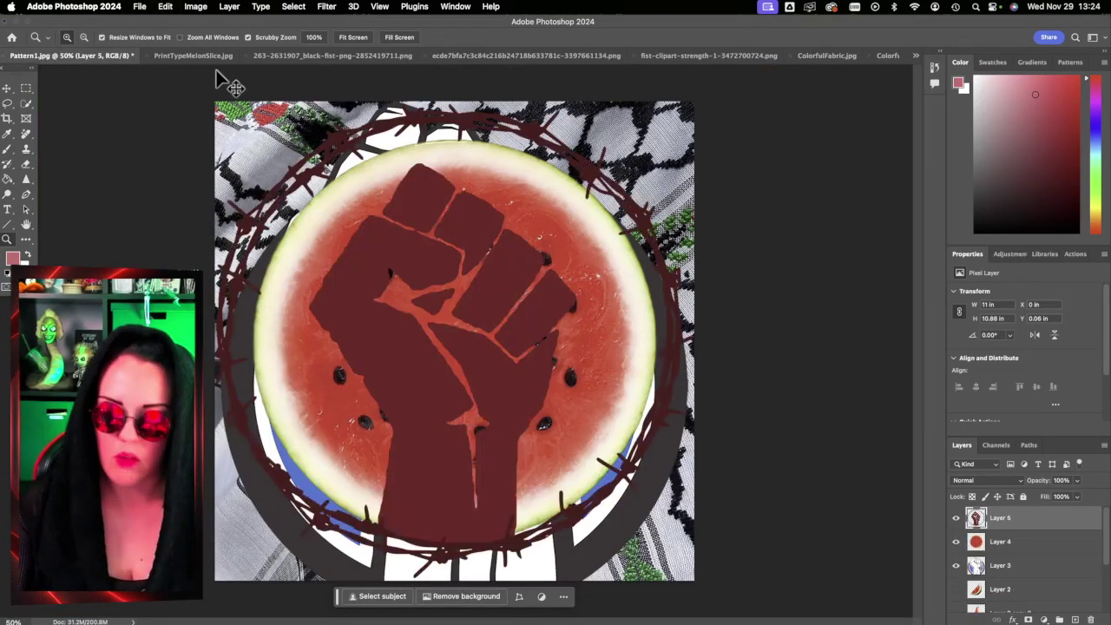
left_click(342, 55)
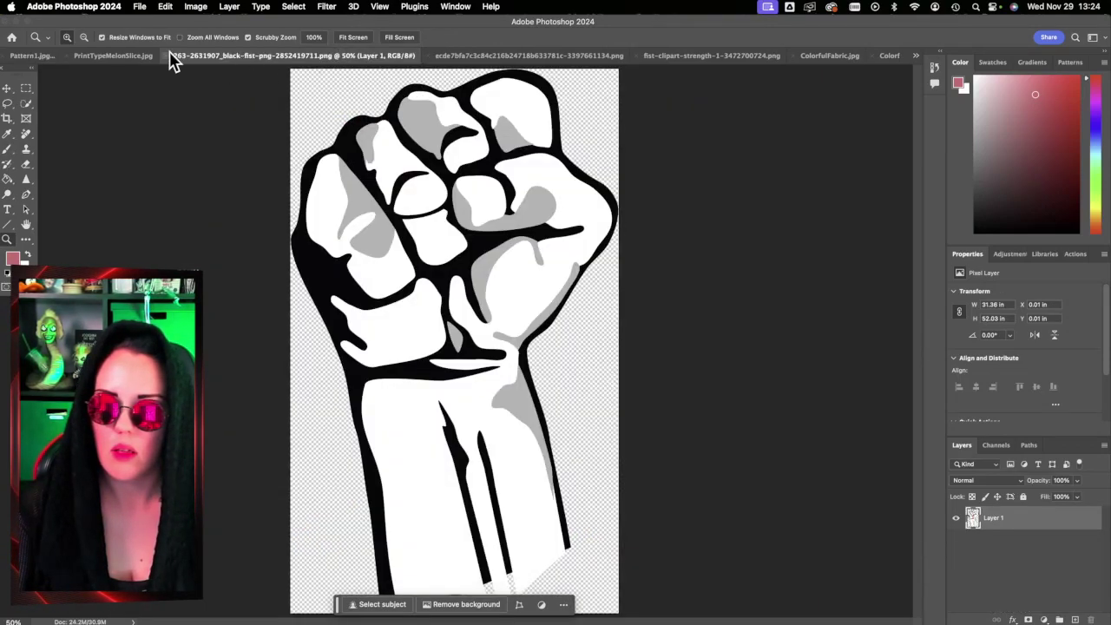
left_click(130, 56)
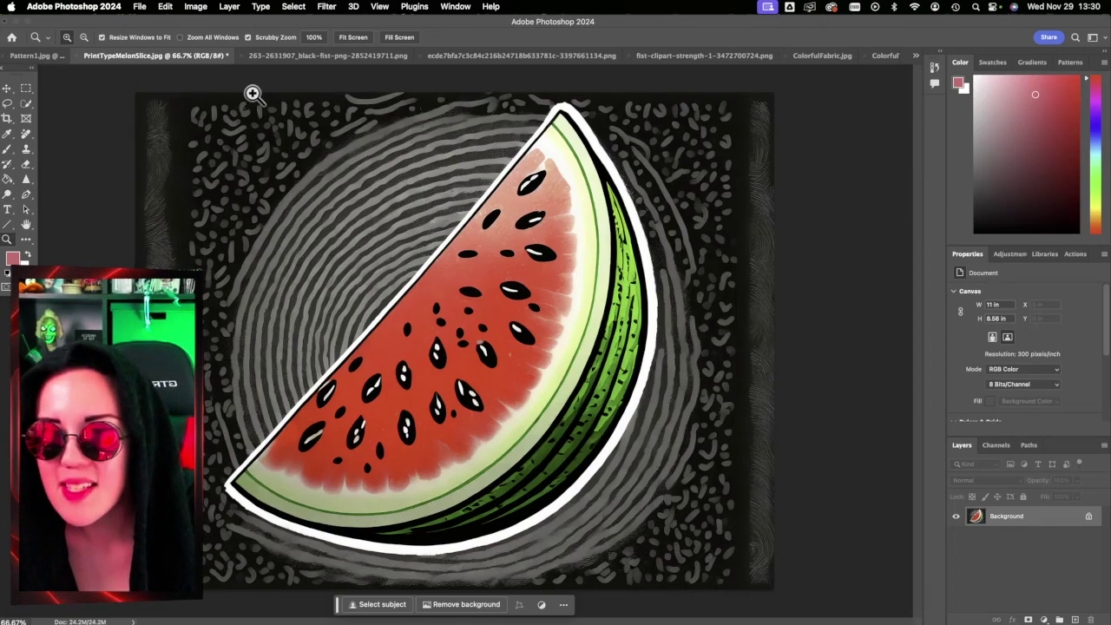
left_click(294, 55)
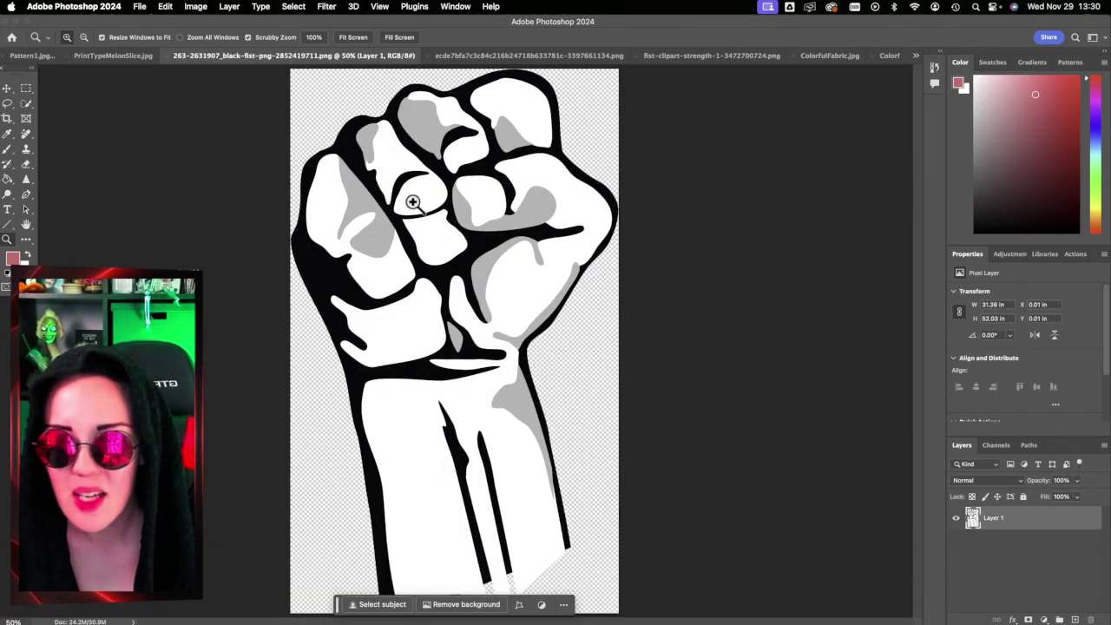
key("v")
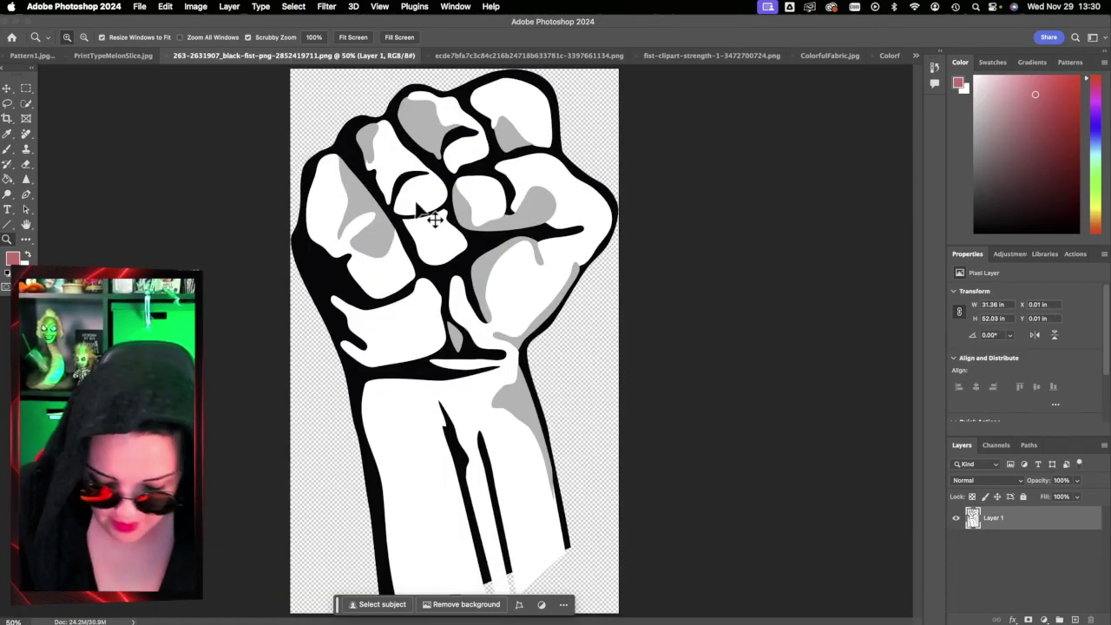
key("super+a")
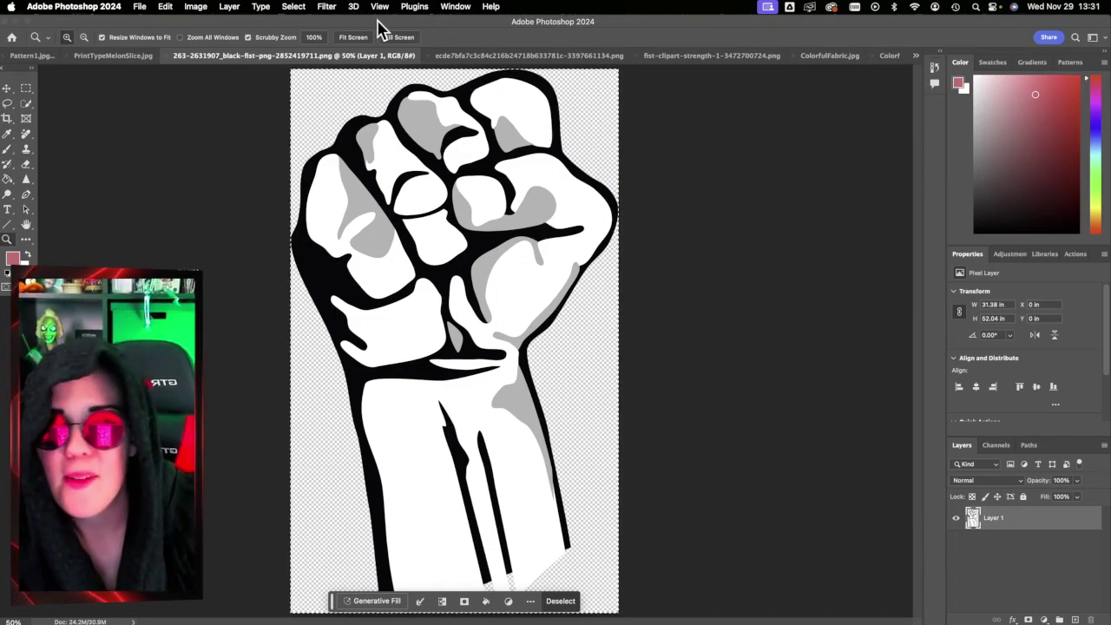
Step: Copy the entire red, black and white fist image ecde7bfa7c3c84c216b24718b633781c-3397661134.png into Pattern1.jpg as a new layer
left_click(514, 54)
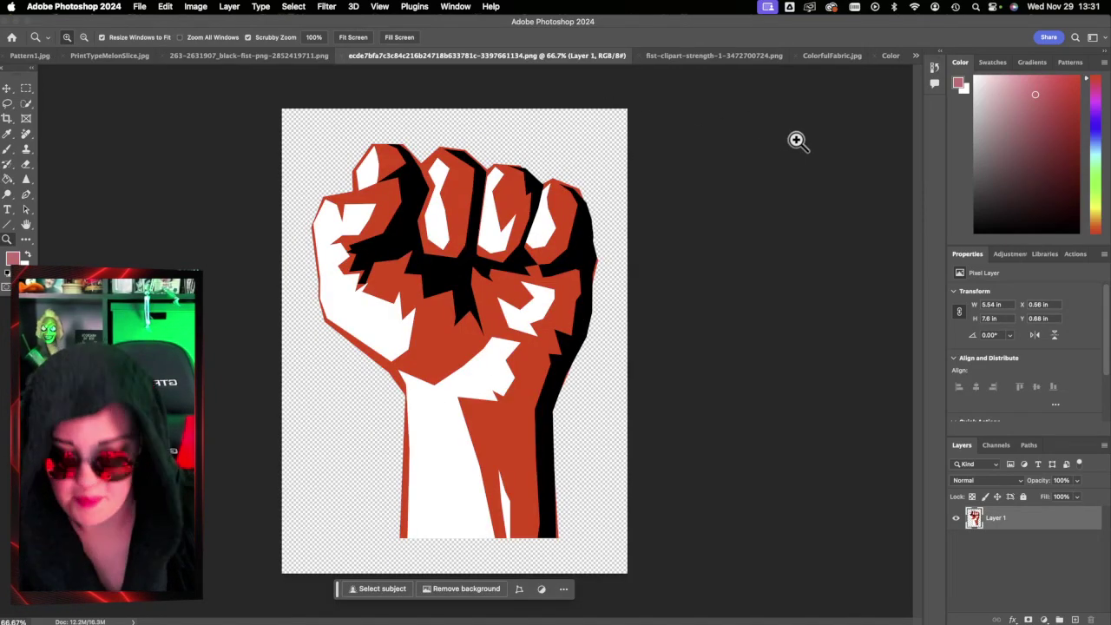
key("super+a")
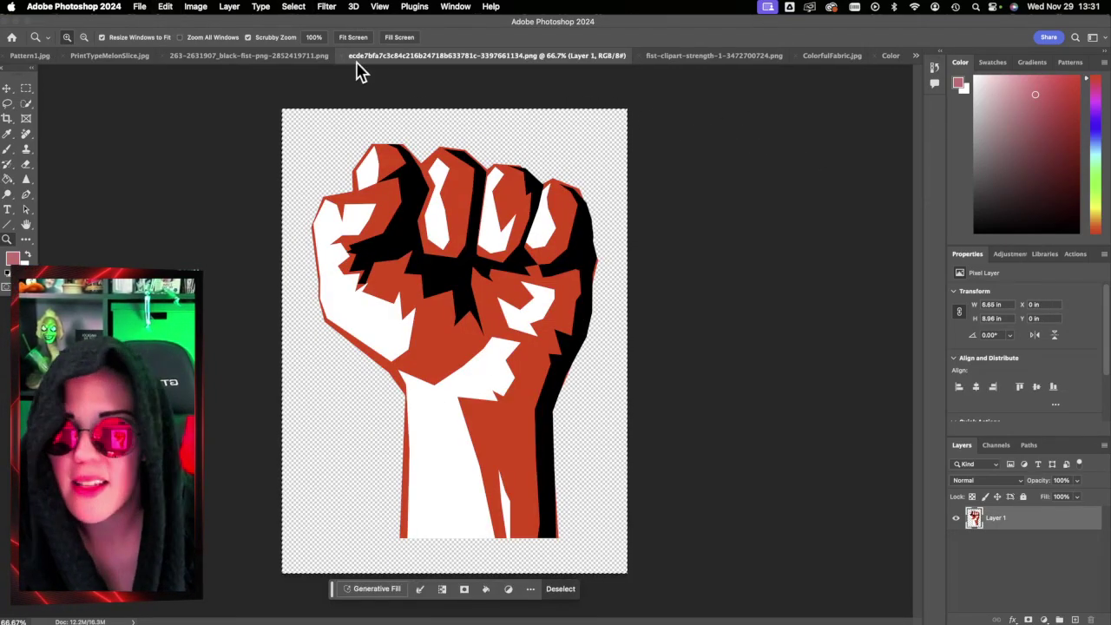
left_click(111, 56)
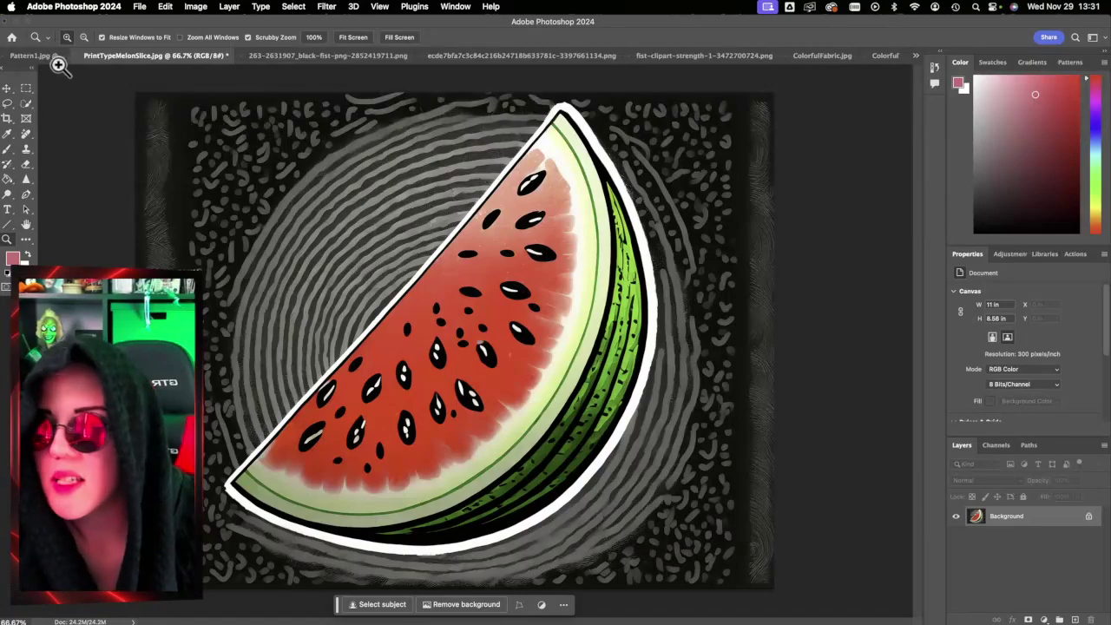
left_click(30, 55)
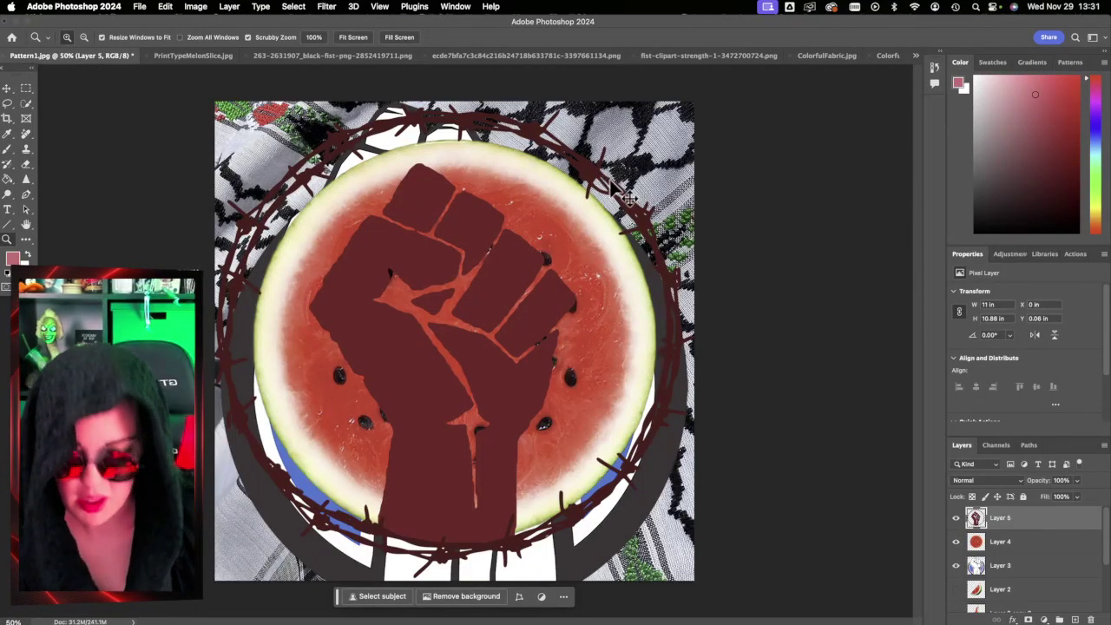
Step: Copy the entire black-and-white fist image, close its file, and paste it above the red fist in Pattern1.jpg
left_click(347, 55)
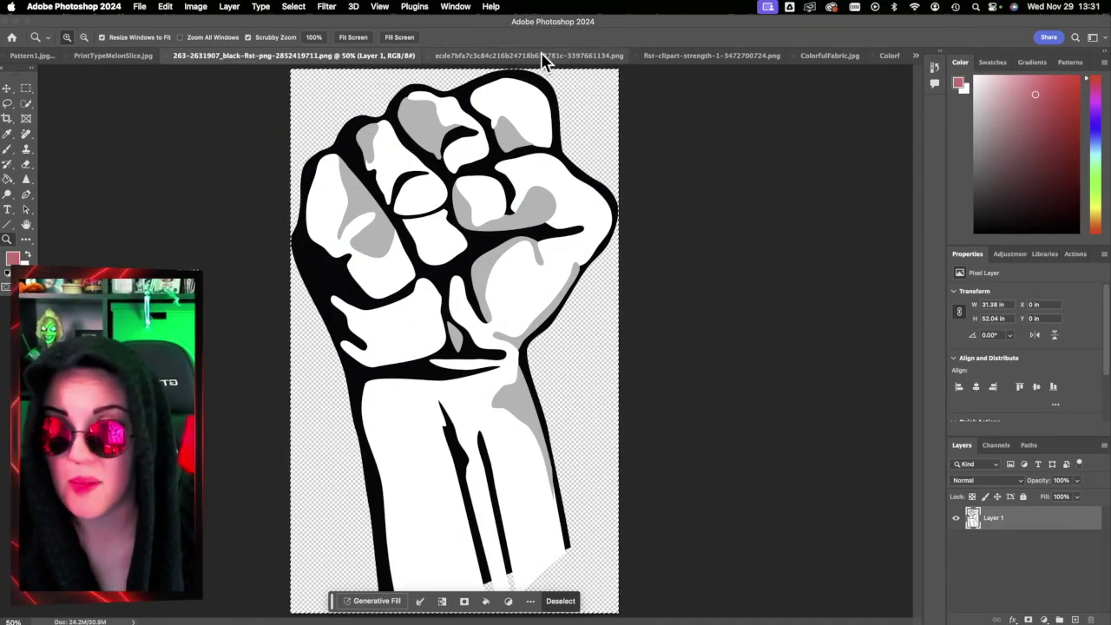
key("super+a")
key("super+c")
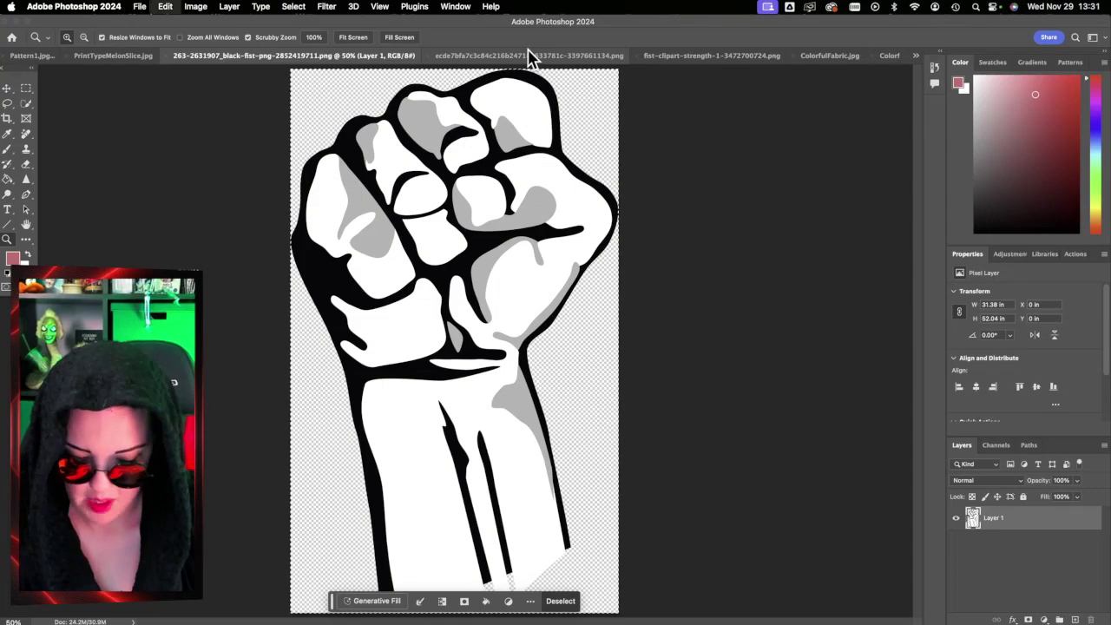
left_click(168, 56)
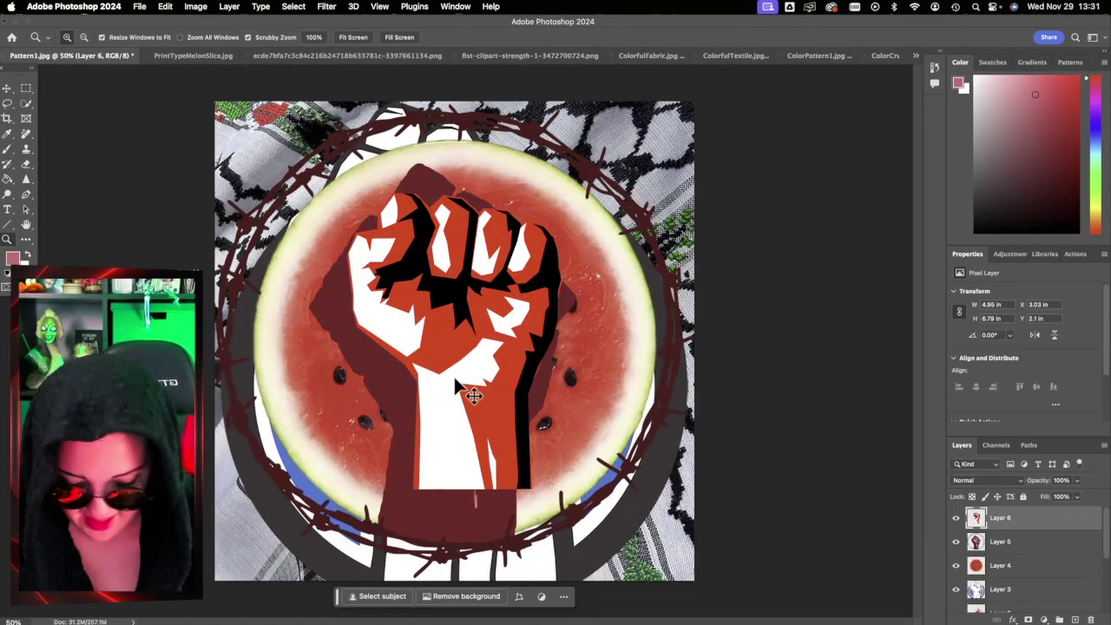
key("super+v")
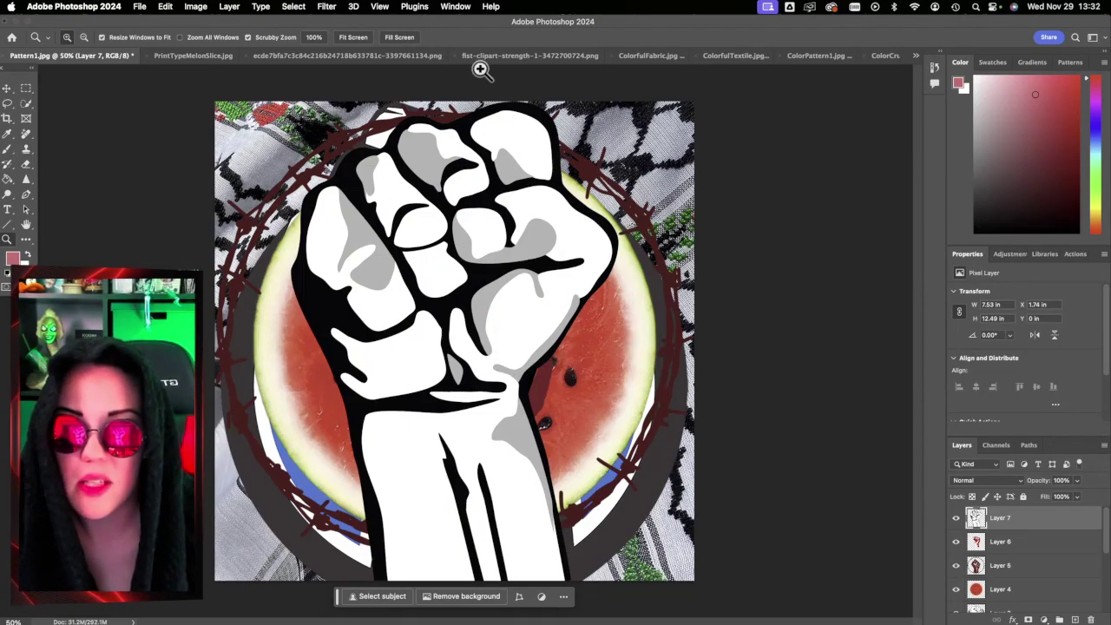
Step: Look through the open fist clipart, ColorfulFabric.jpg, watermelon and ColorSelector.png documents for images still to be copied
left_click(498, 56)
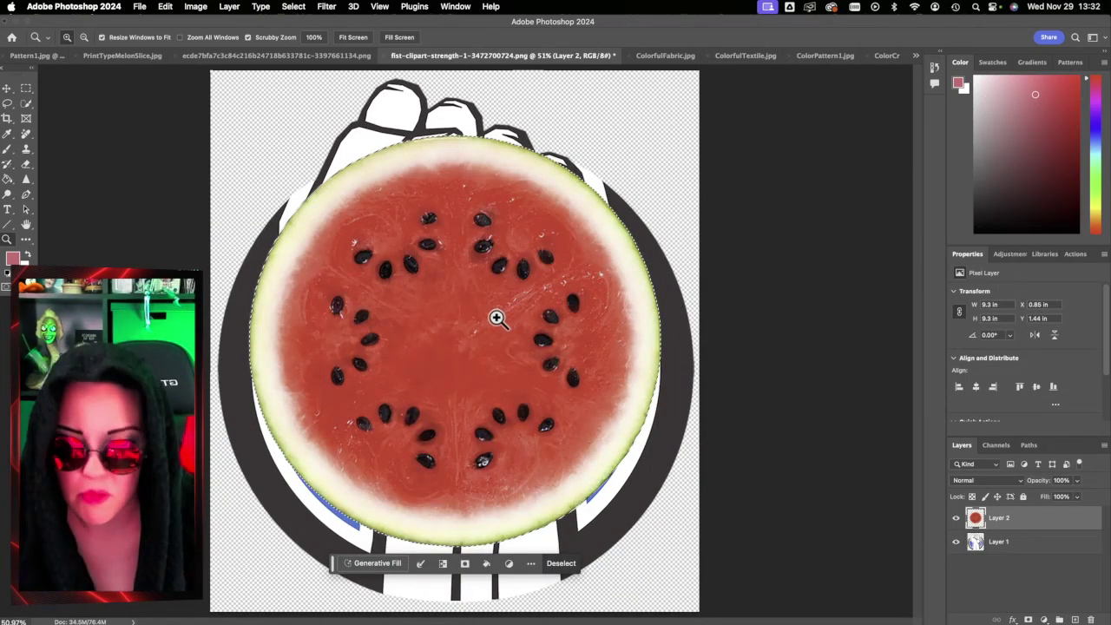
left_click(657, 57)
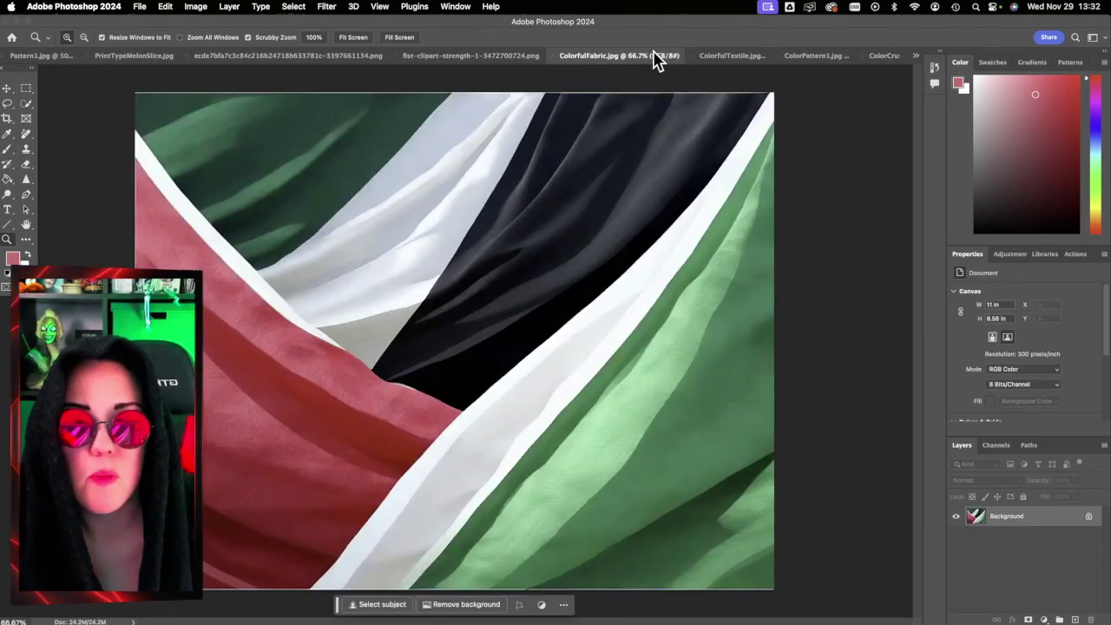
left_click(916, 56)
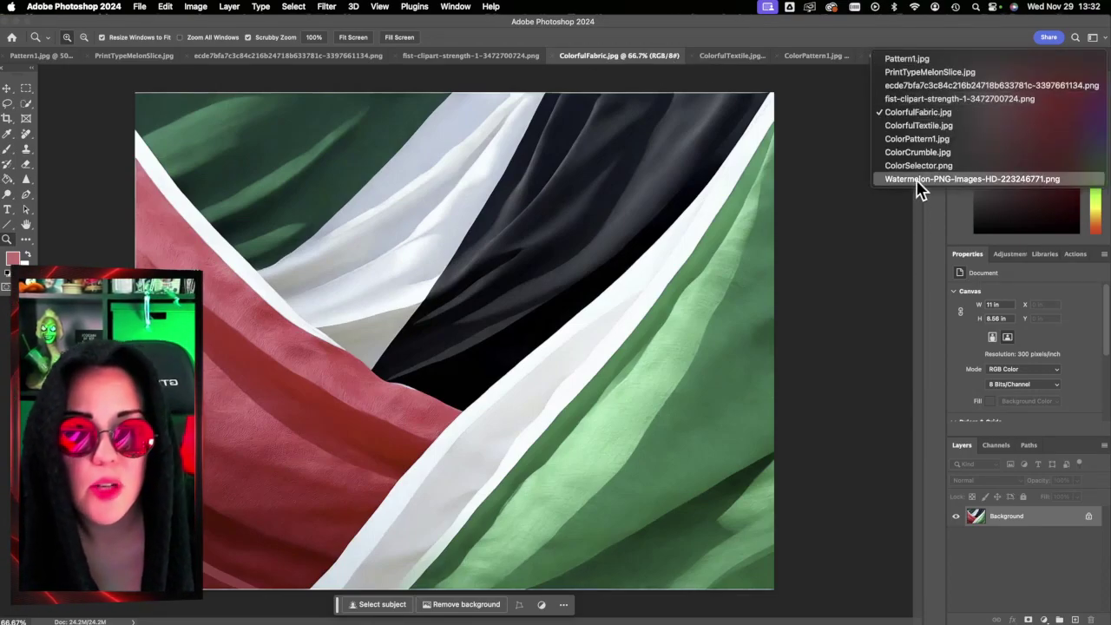
left_click(830, 70)
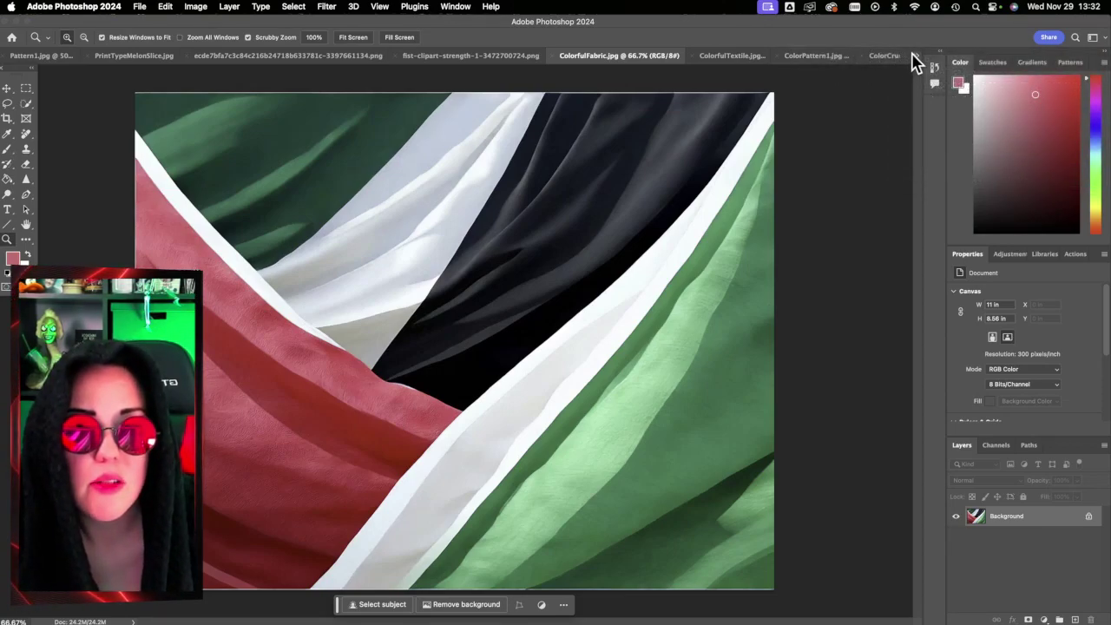
left_click(914, 55)
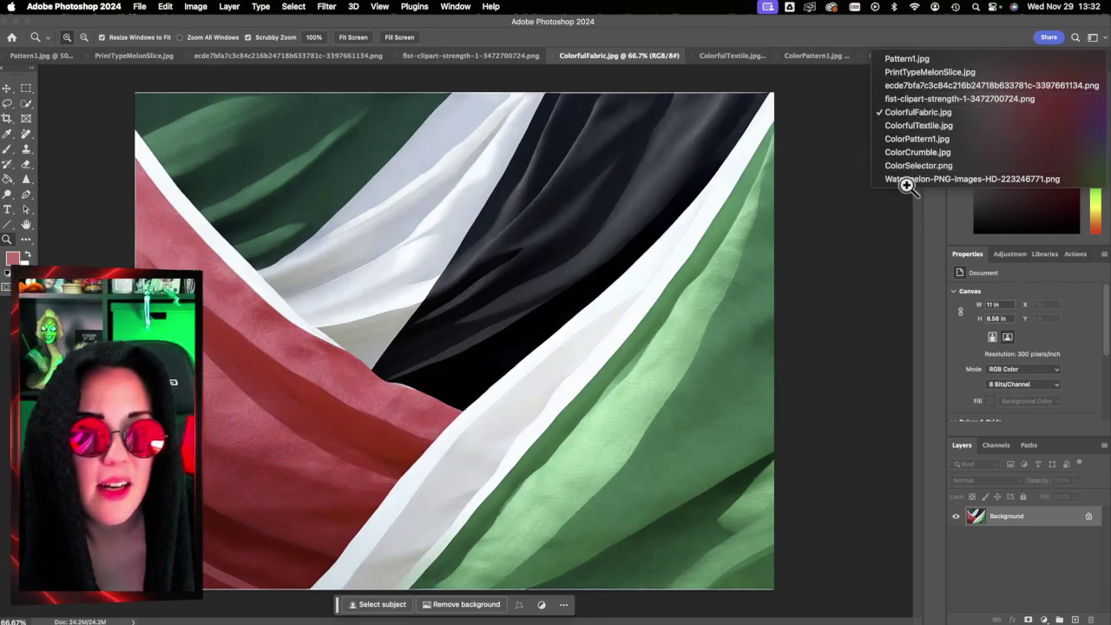
key("Escape")
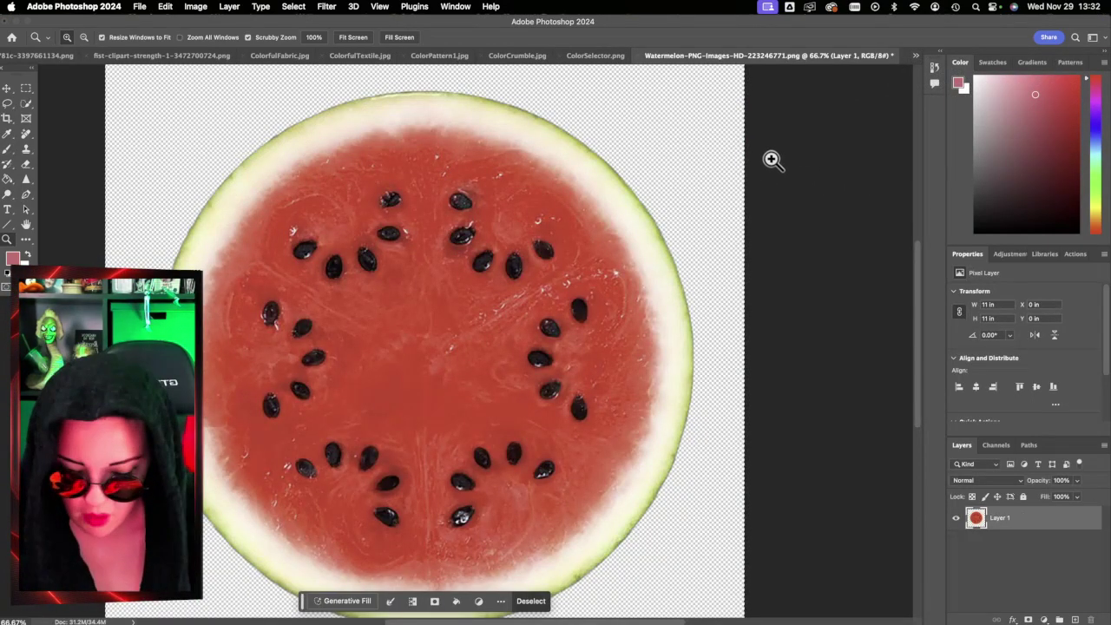
left_click(917, 57)
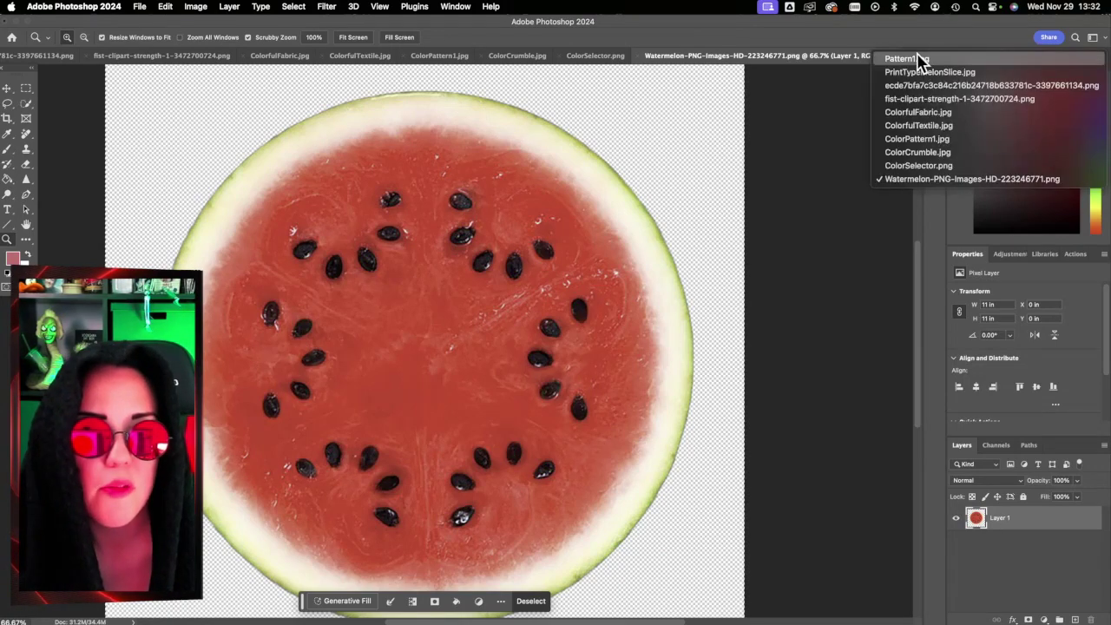
left_click(908, 166)
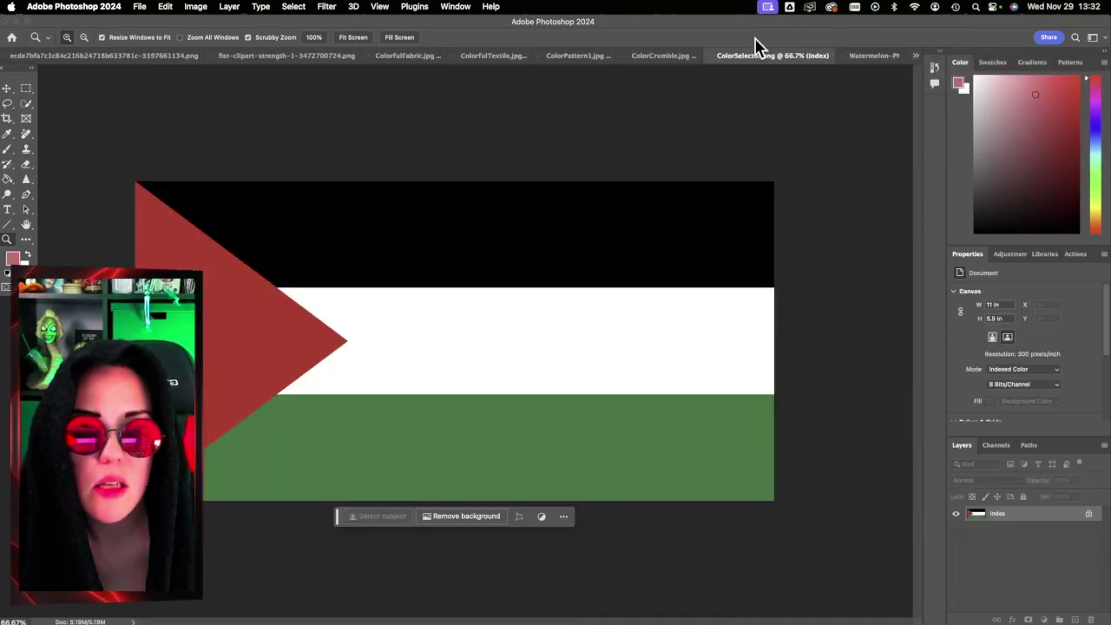
Step: Copy the entire cracked flag image ColorCrumble.jpg, close its file, and paste it as a new layer in Pattern1.jpg
left_click(651, 57)
key("super+a")
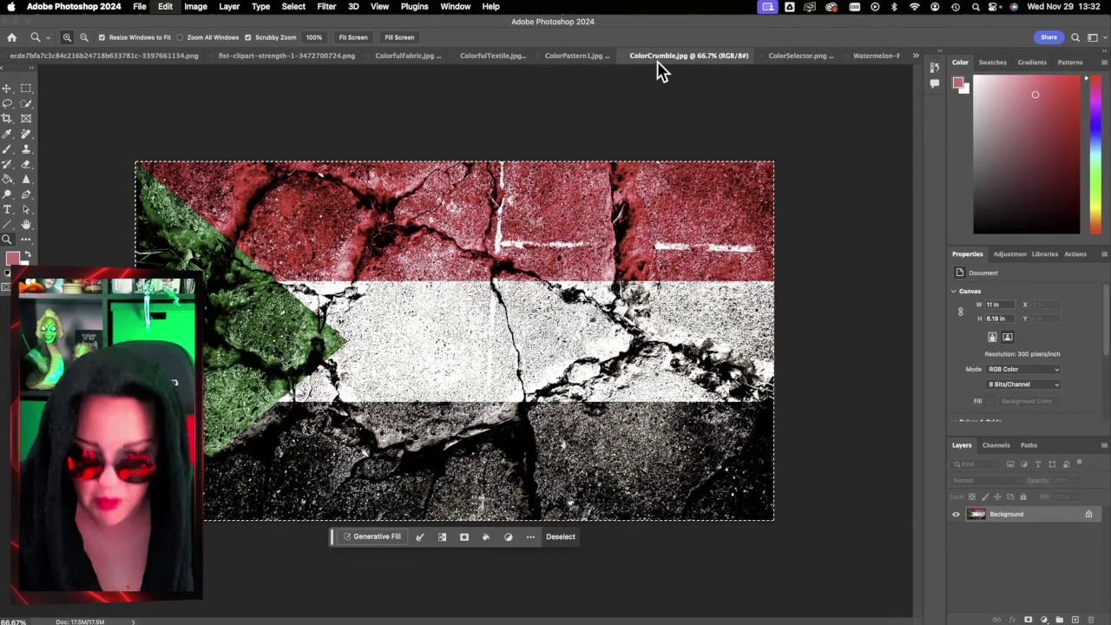
left_click(627, 57)
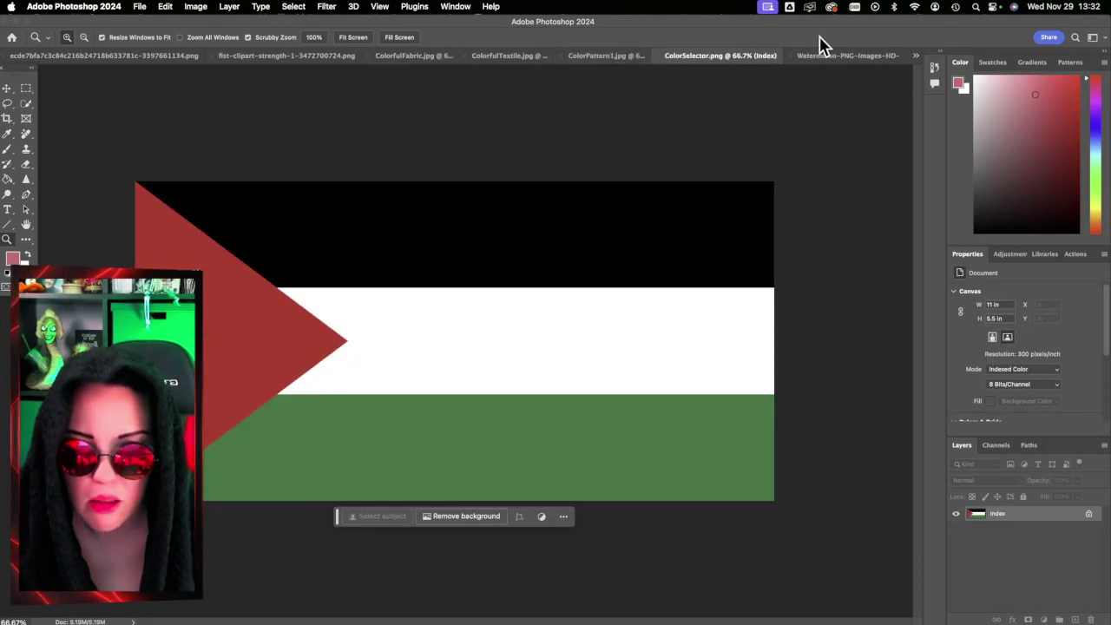
left_click(922, 55)
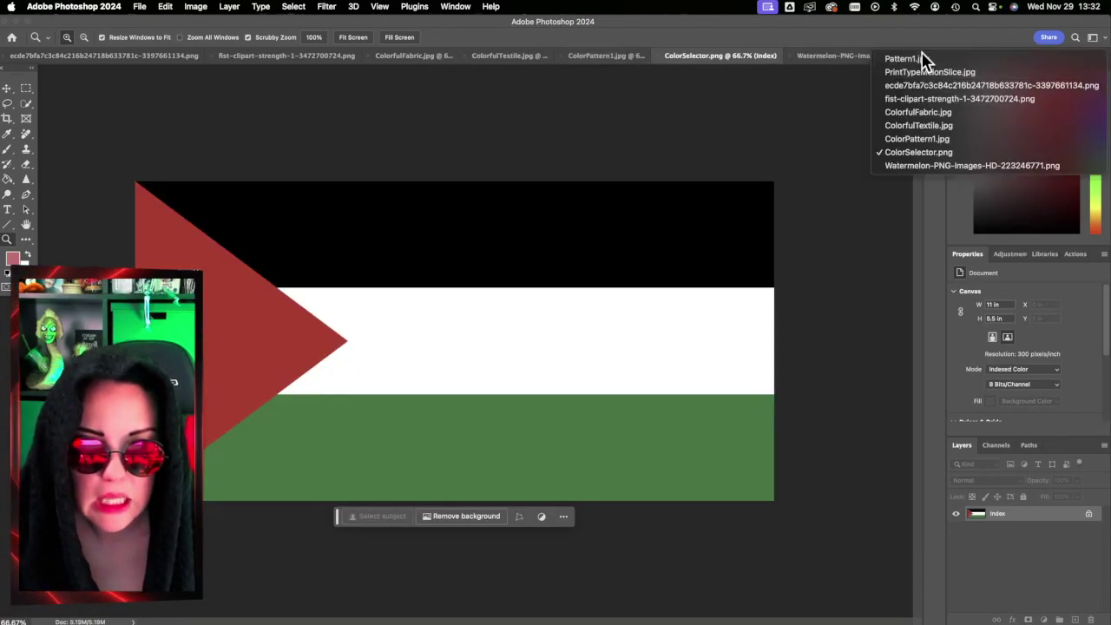
left_click(923, 57)
key("super+v")
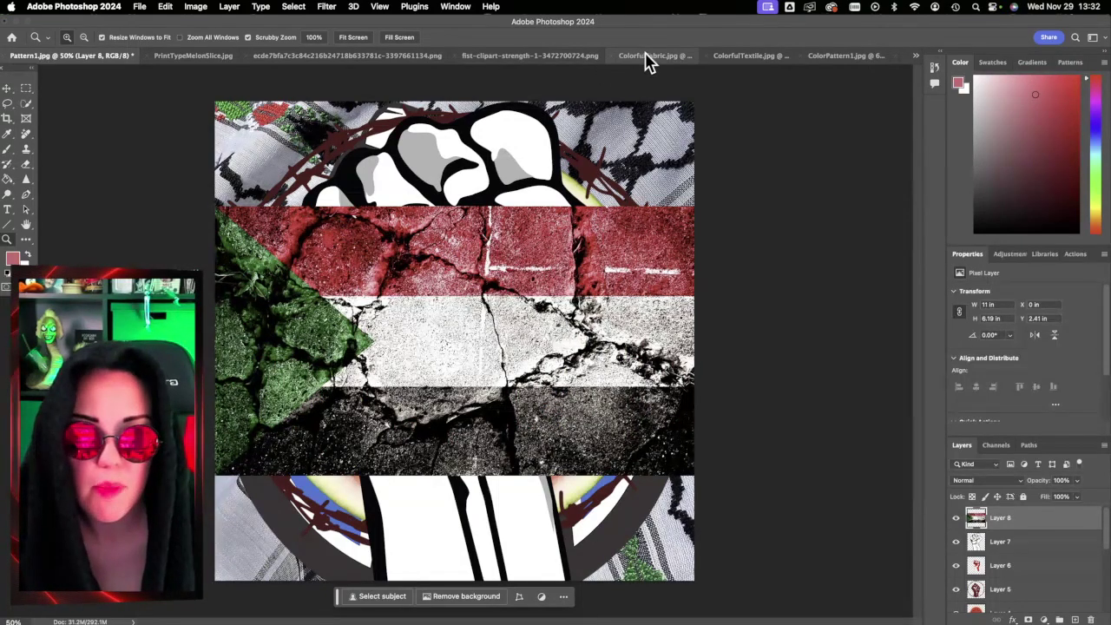
Step: Copy the whole ColorfulFabric.jpg image into Pattern1.jpg as a new layer, and close both ColorfulFabric.jpg and ColorPattern1.jpg
left_click(647, 57)
key("super+a")
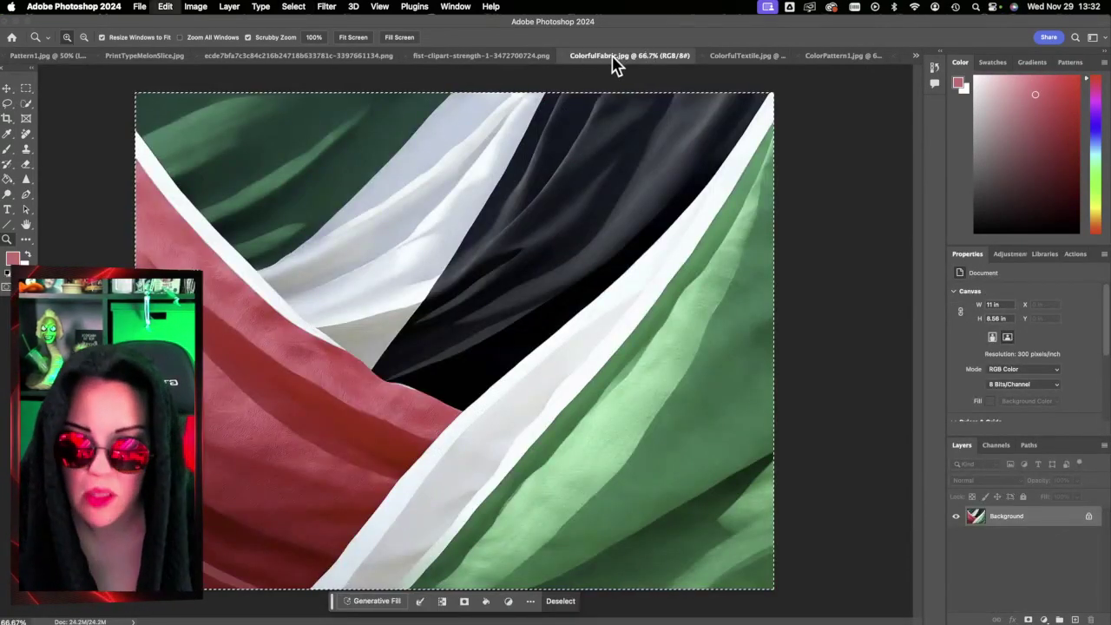
left_click(565, 56)
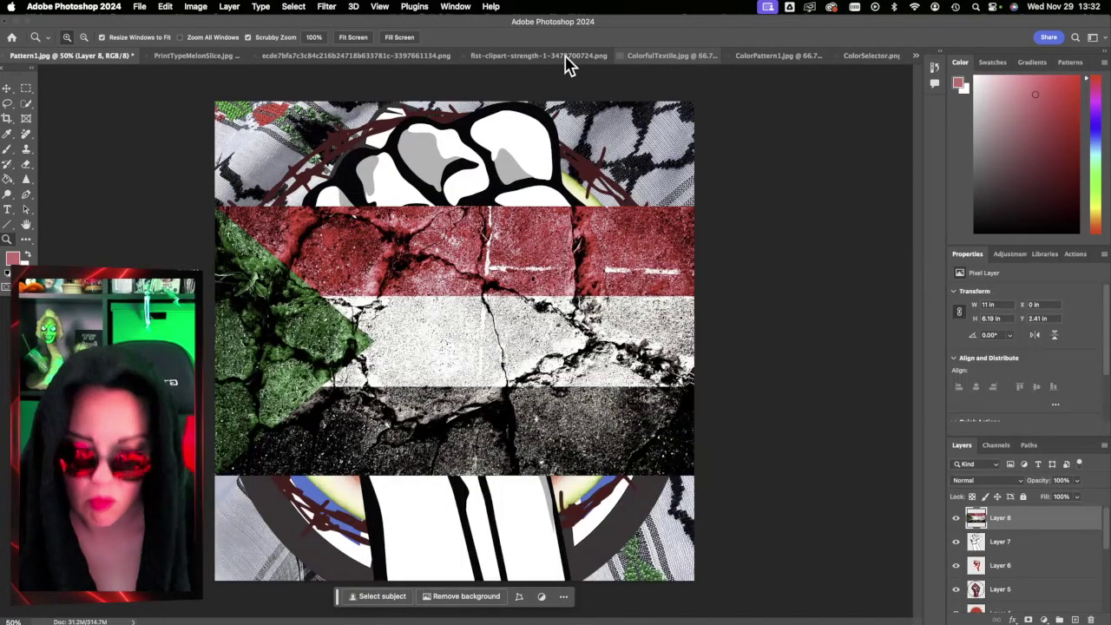
key("super+v")
left_click(750, 59)
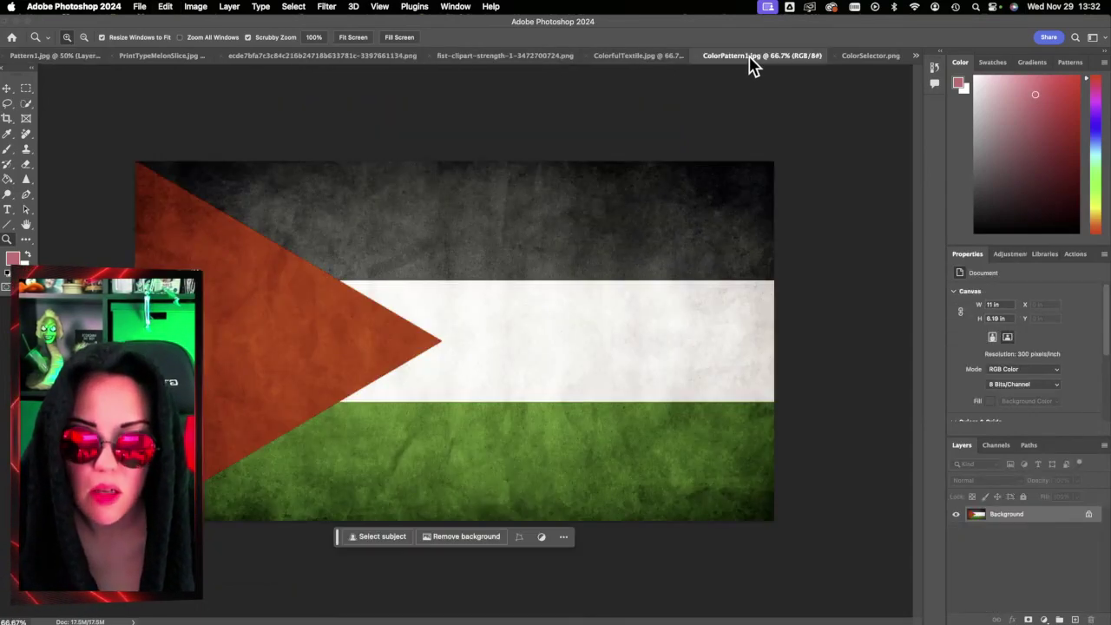
left_click(693, 55)
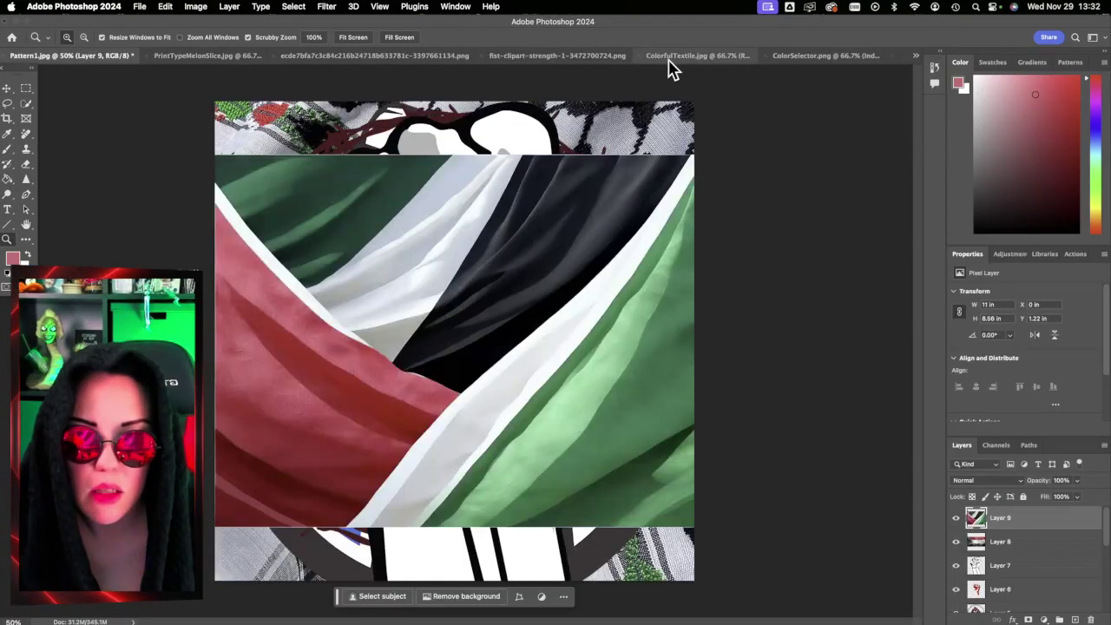
Step: Copy the entire ColorfulTextile.jpg image, close its file, and paste it above the fabric layer in Pattern1.jpg
left_click(666, 59)
key("super+a")
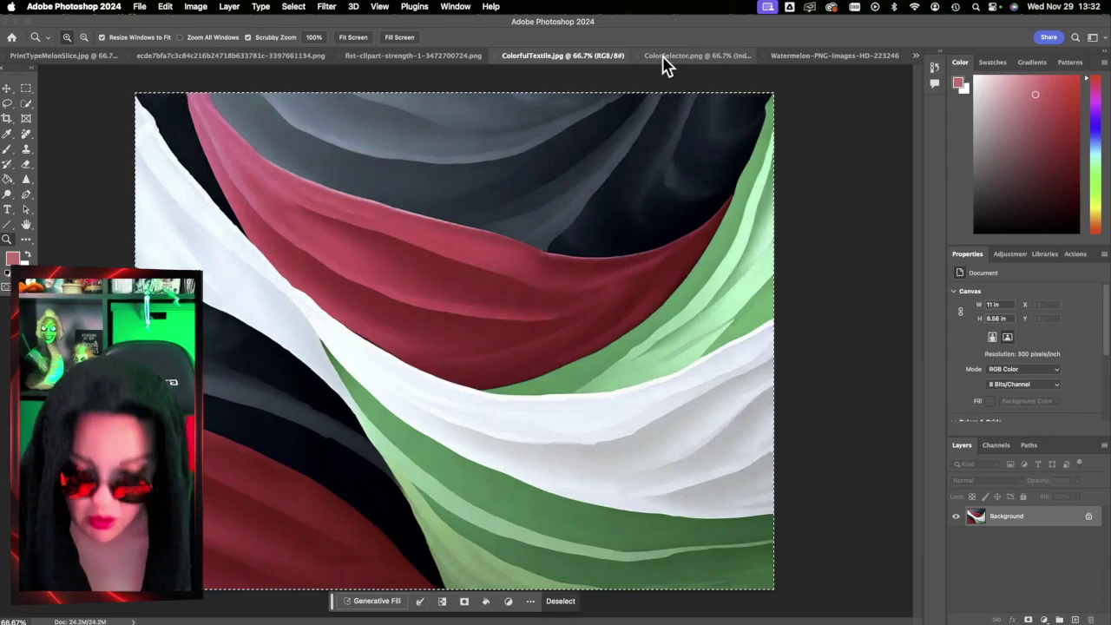
key("super+c")
left_click(494, 61)
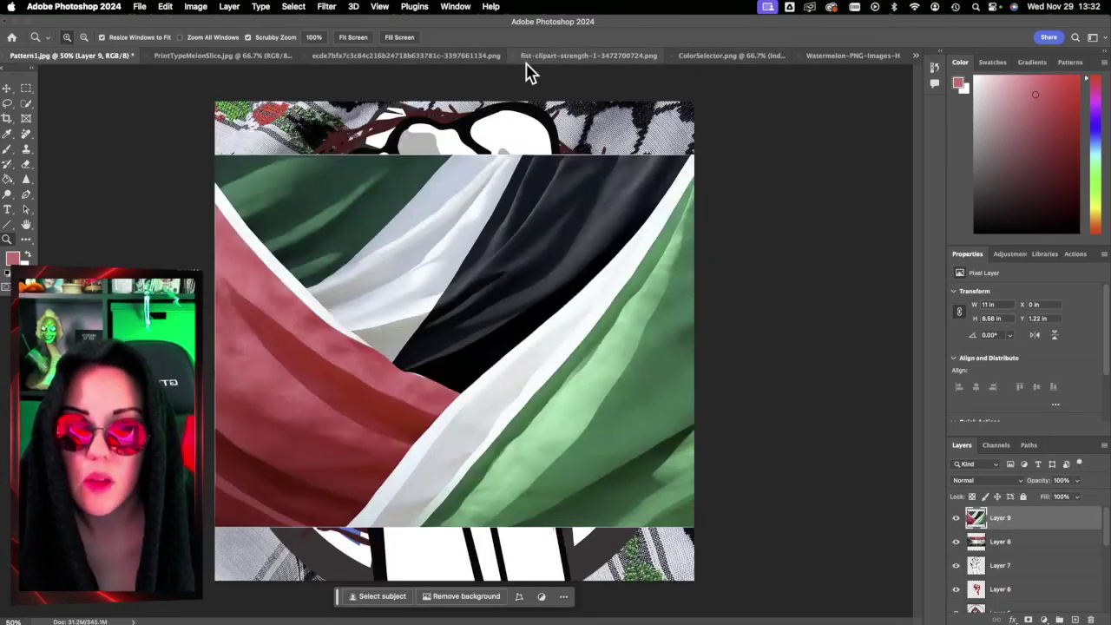
key("super+v")
Step: Delete the watermelon layer from fist-clipart-strength-1-3472700724.png and clear the remaining circular selection
left_click(588, 56)
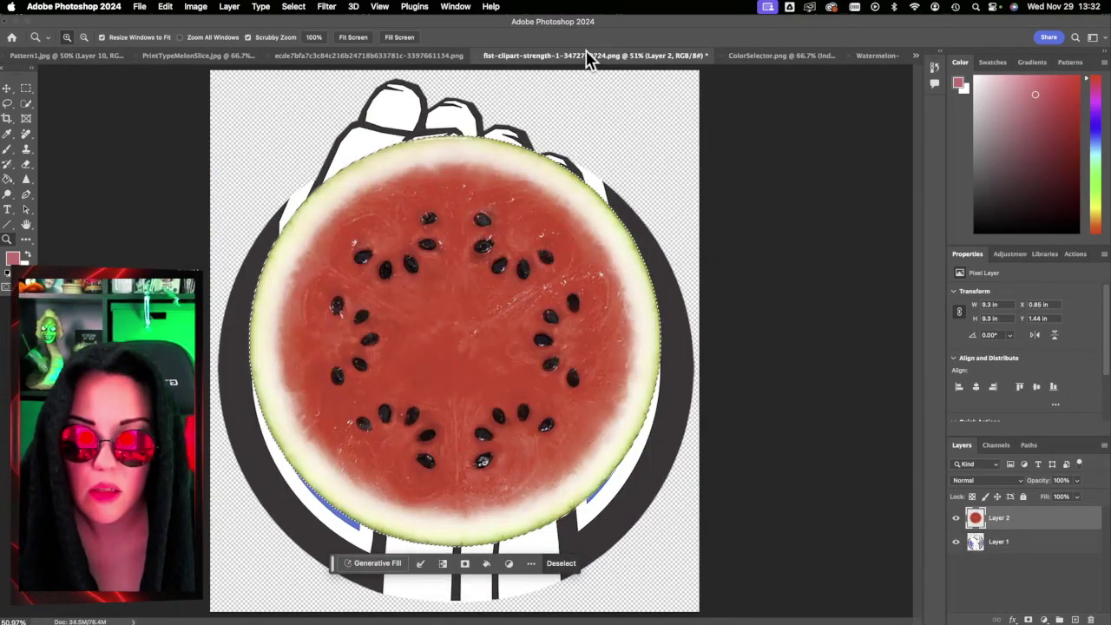
left_click(772, 61)
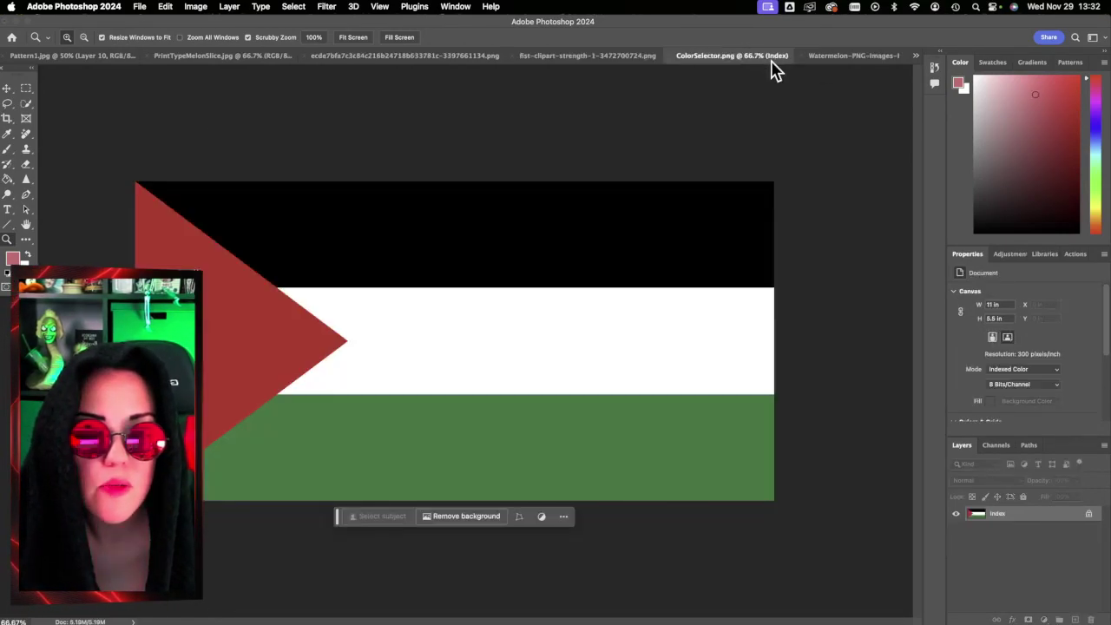
left_click(631, 61)
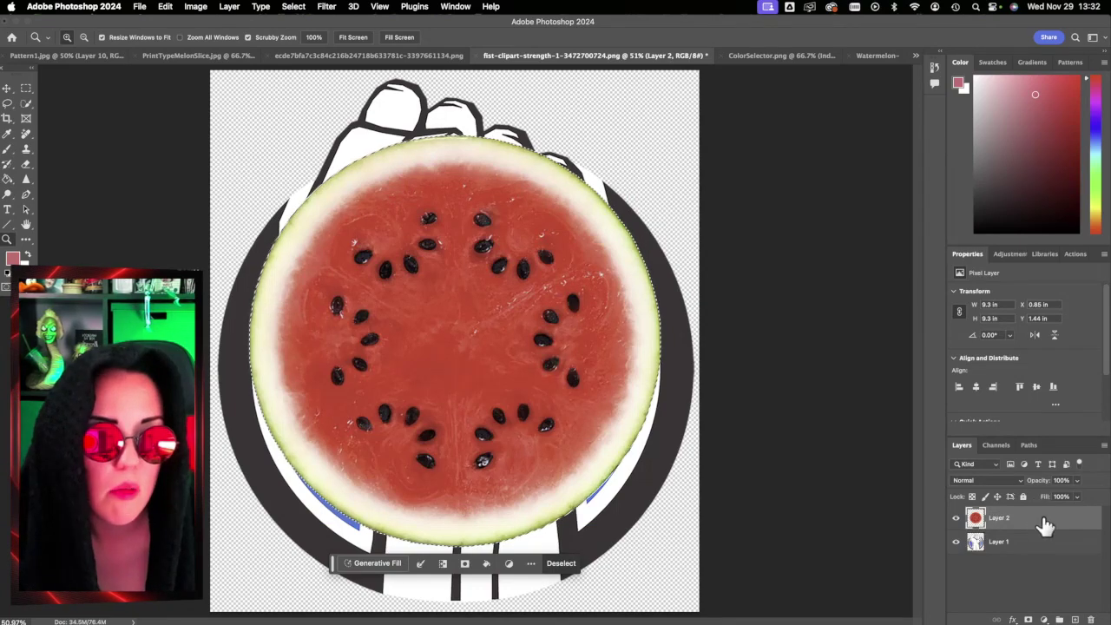
left_click_drag(1041, 526, 1076, 620)
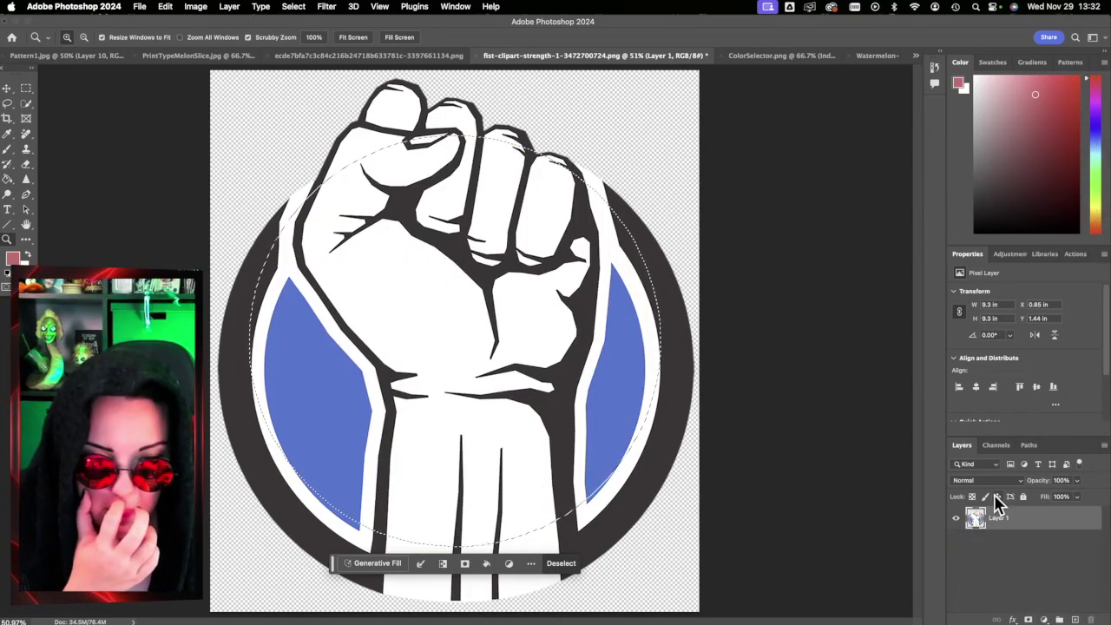
key("super+d")
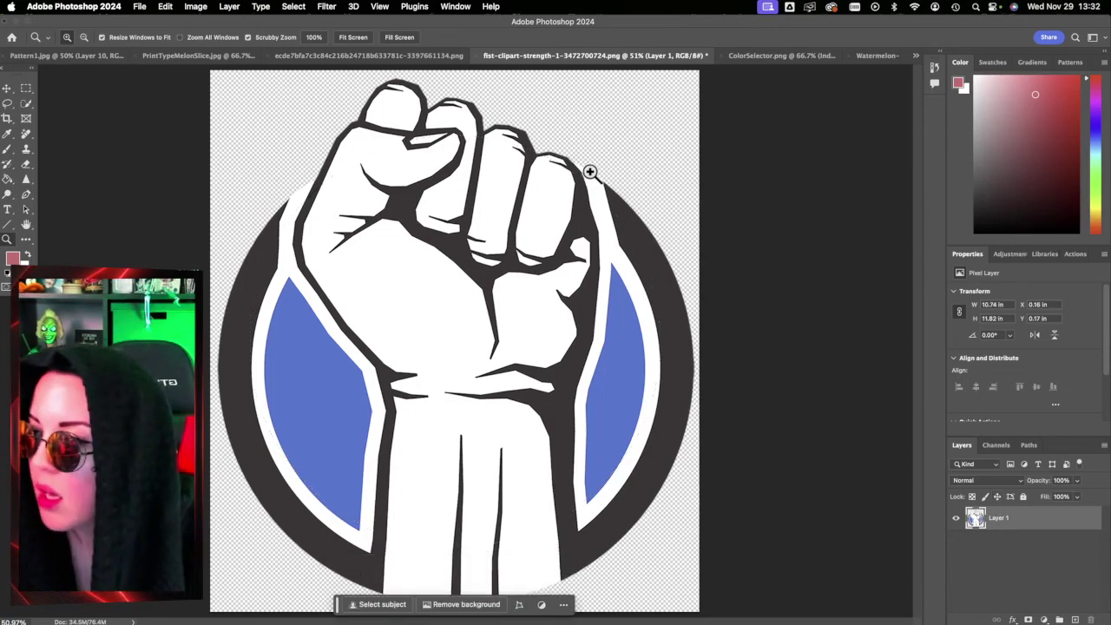
Step: Close the round watermelon file Watermelon-PNG-Images-HD-223246771.png without saving its changes
left_click(769, 59)
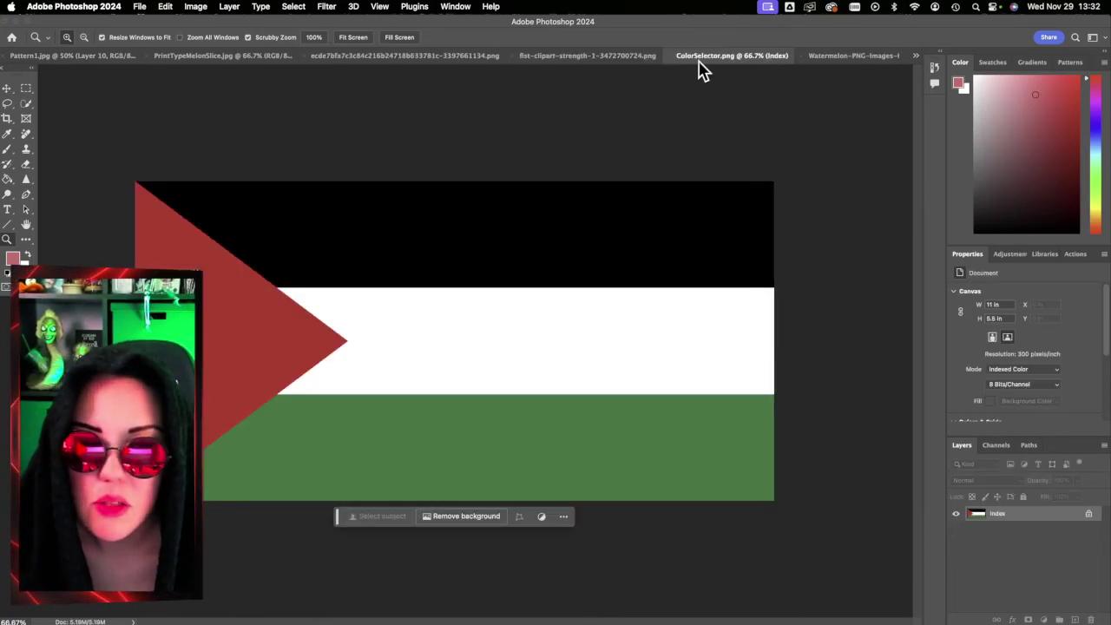
left_click(814, 59)
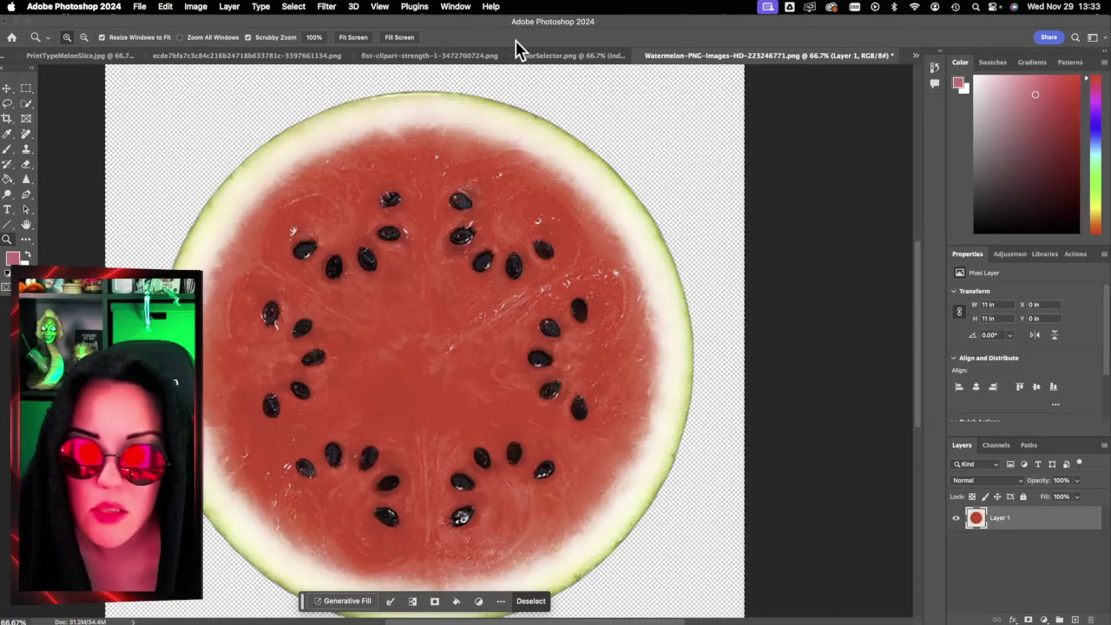
left_click(474, 59)
left_click(858, 60)
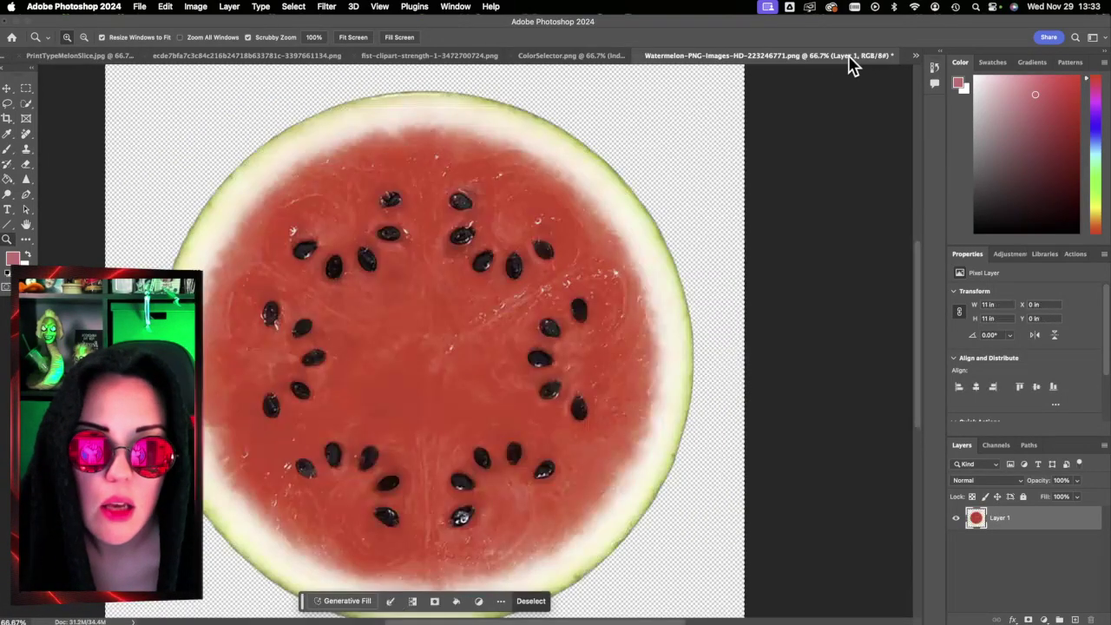
left_click(638, 54)
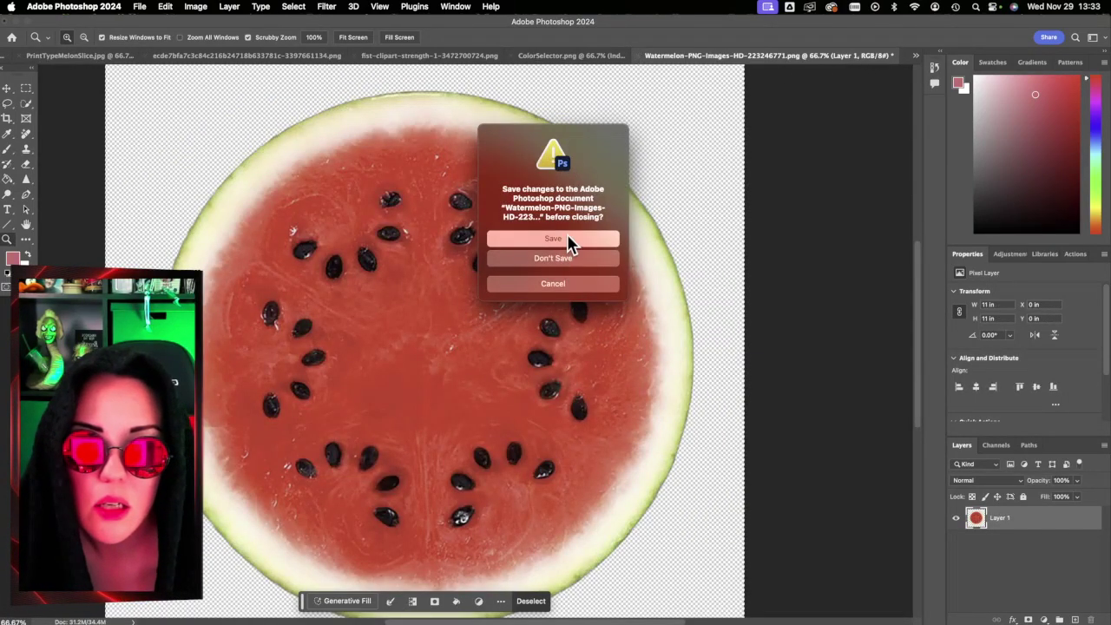
left_click(571, 259)
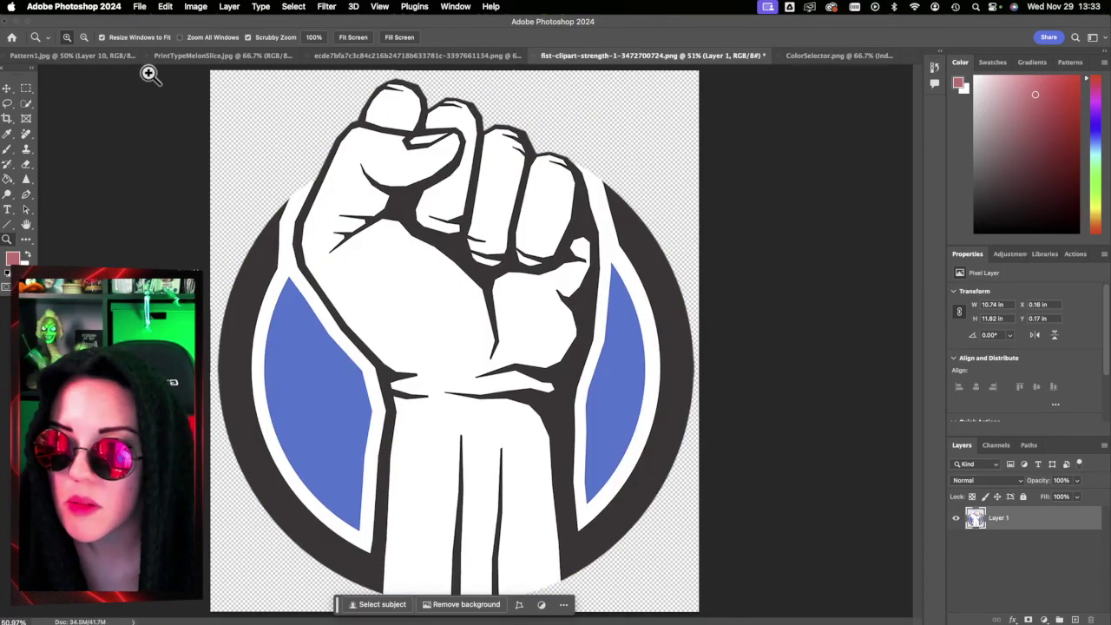
Step: Close PrintTypeMelonSlice.jpg without saving, and close the red, black and white fist PNG file
left_click(195, 55)
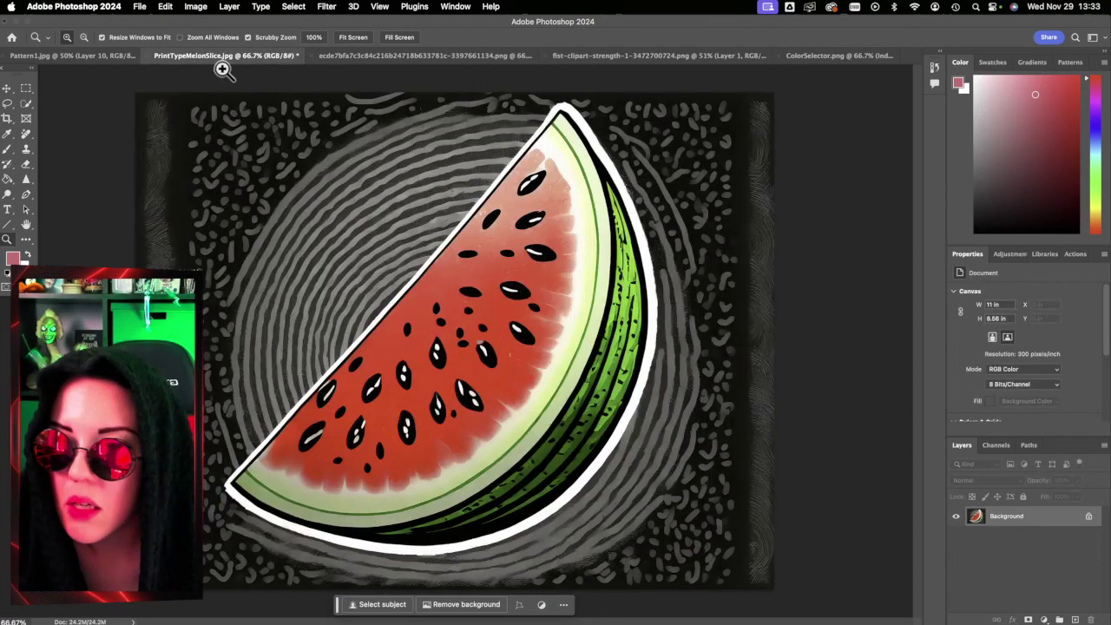
left_click(150, 57)
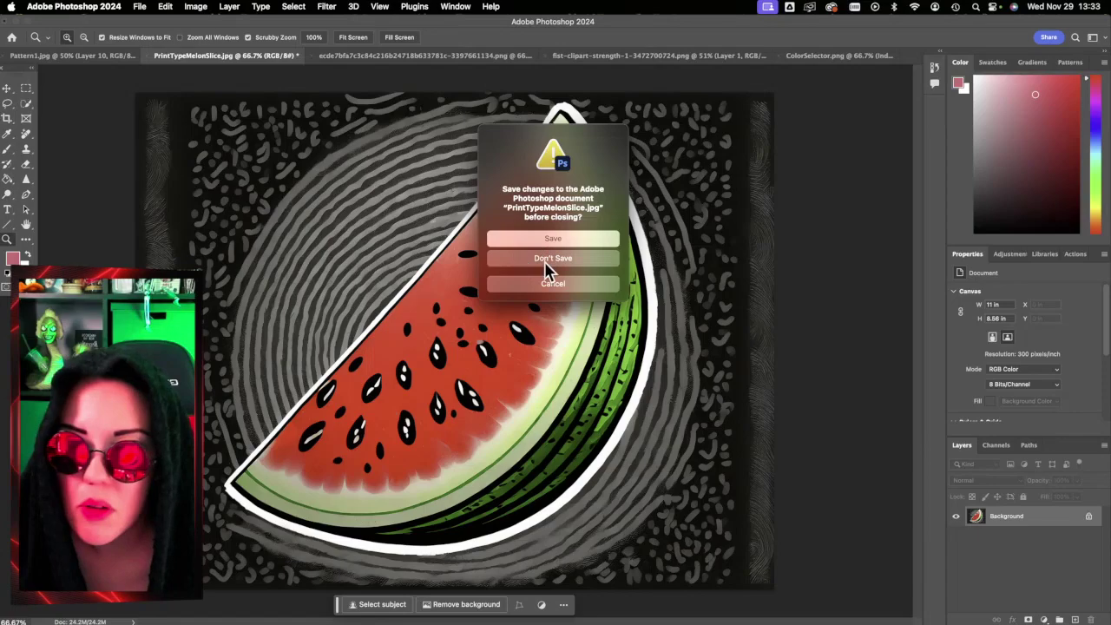
left_click(547, 259)
left_click(250, 58)
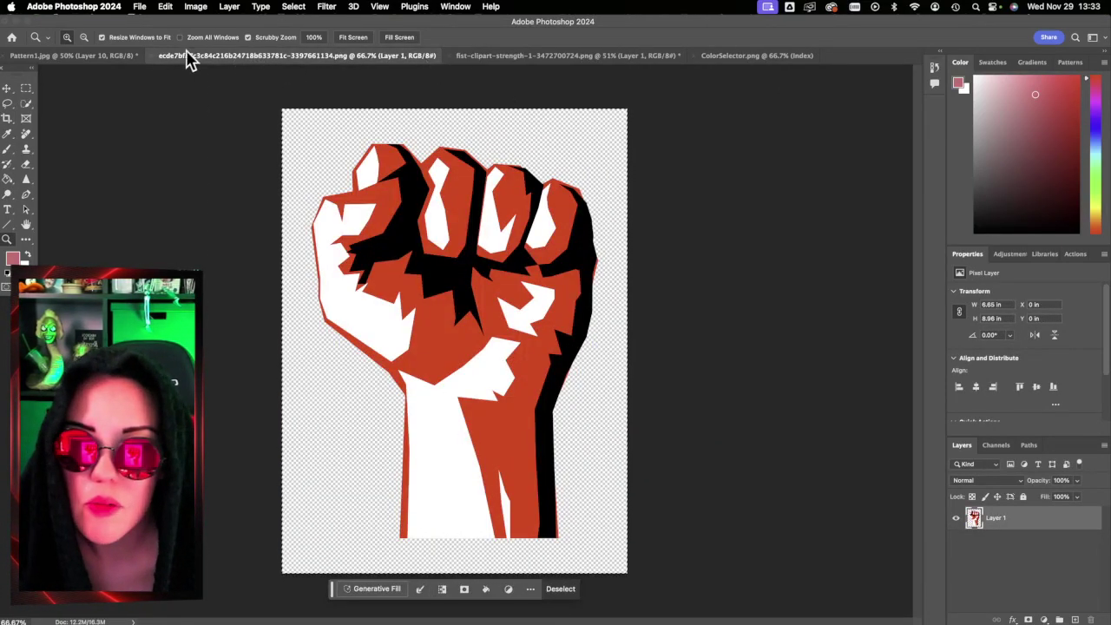
left_click(155, 56)
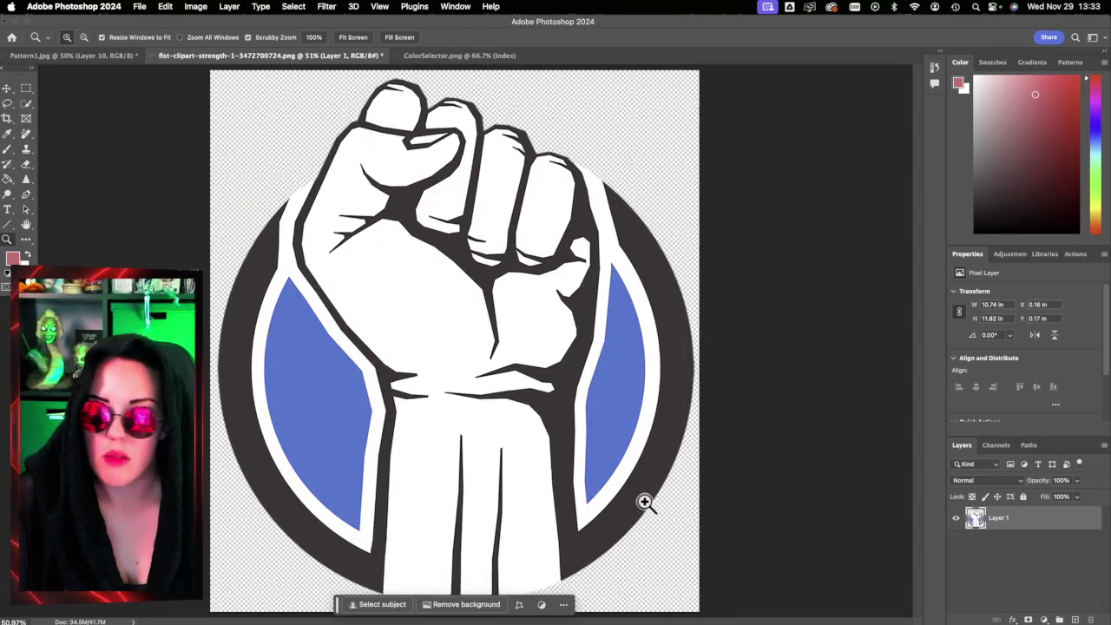
Step: Try to select the fist and forearm in fist-clipart-strength-1-3472700724.png by painting along their outlines with the Quick Selection tool
left_click(27, 105)
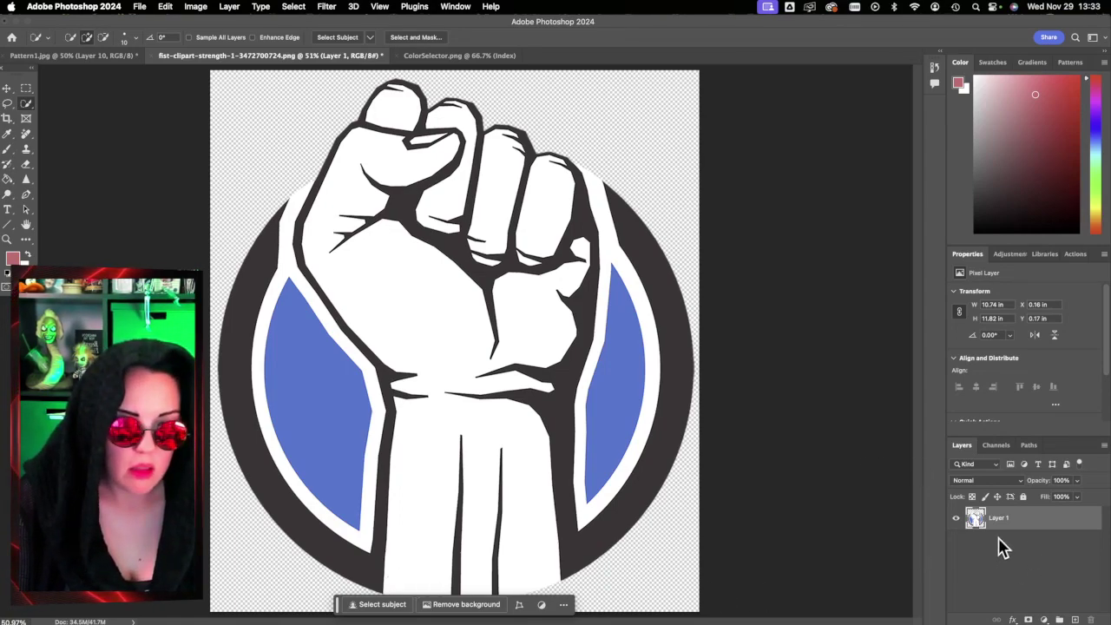
left_click(975, 519, "super")
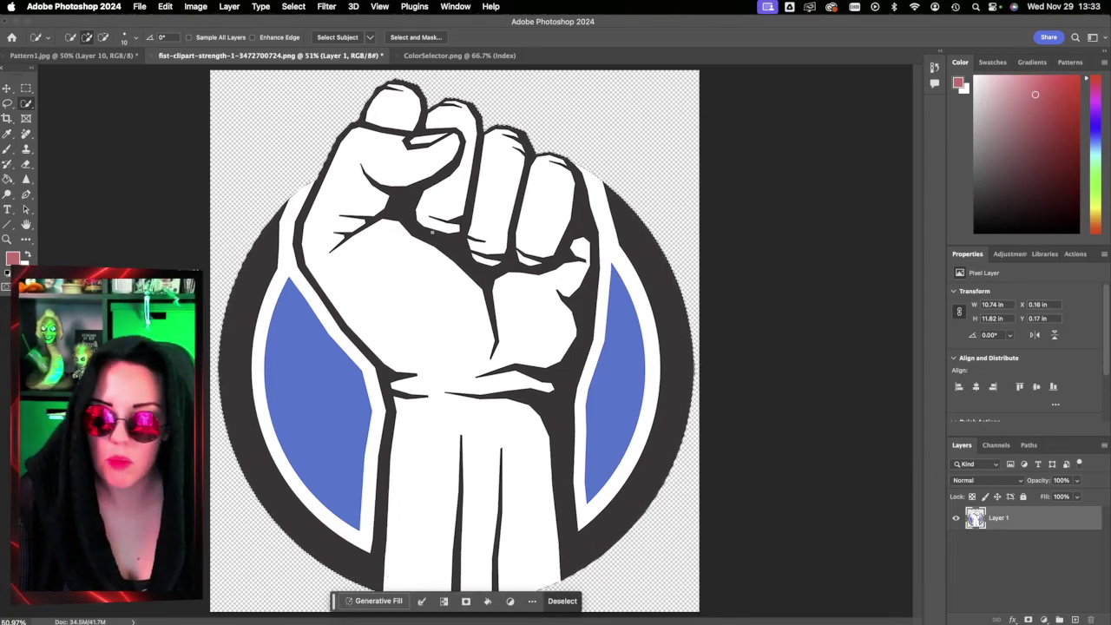
key("super+d")
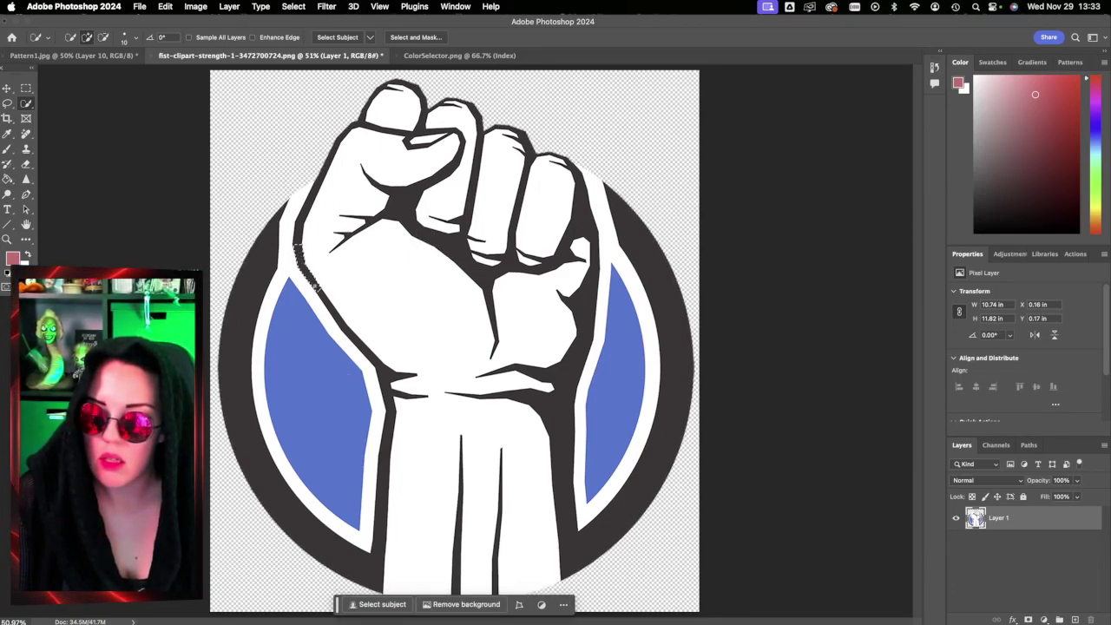
left_click_drag(345, 329, 383, 372)
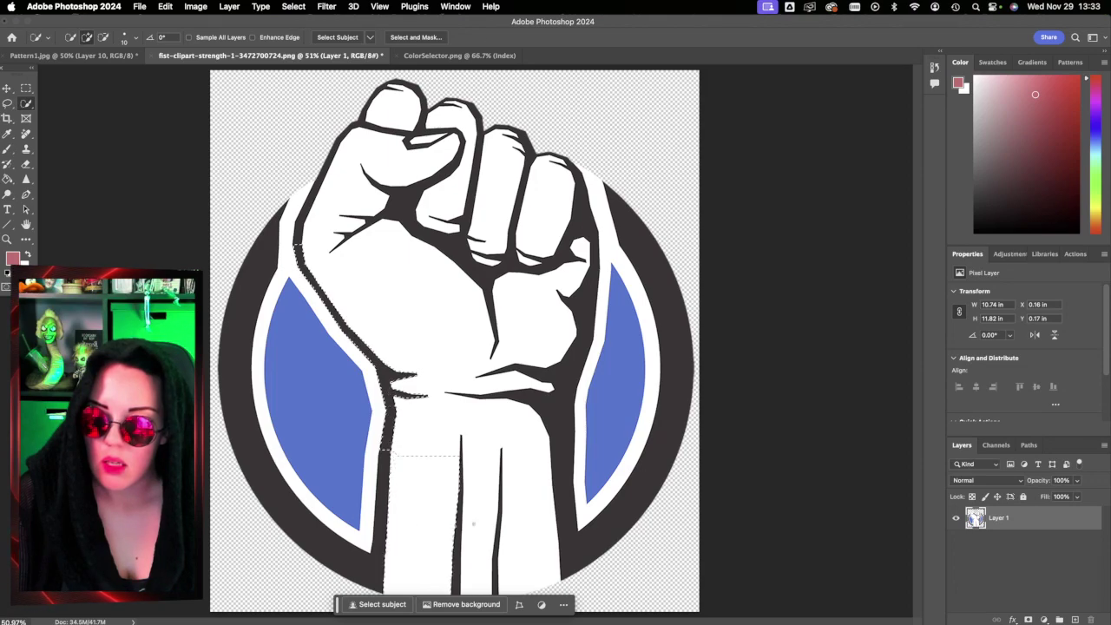
left_click_drag(473, 523, 489, 518)
left_click(542, 404)
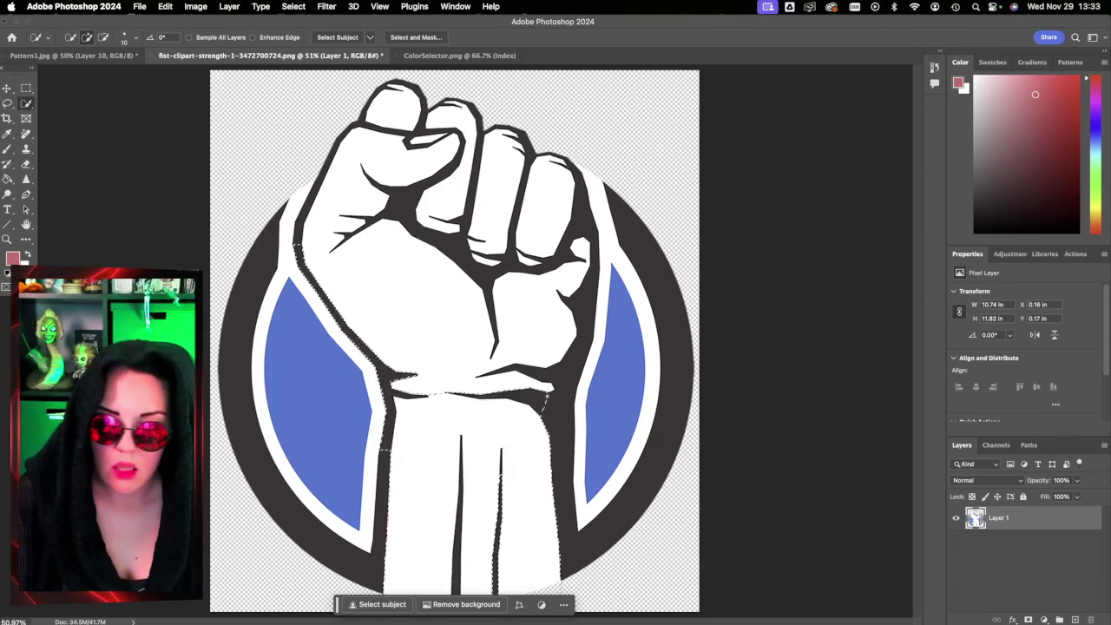
left_click_drag(549, 393, 555, 453)
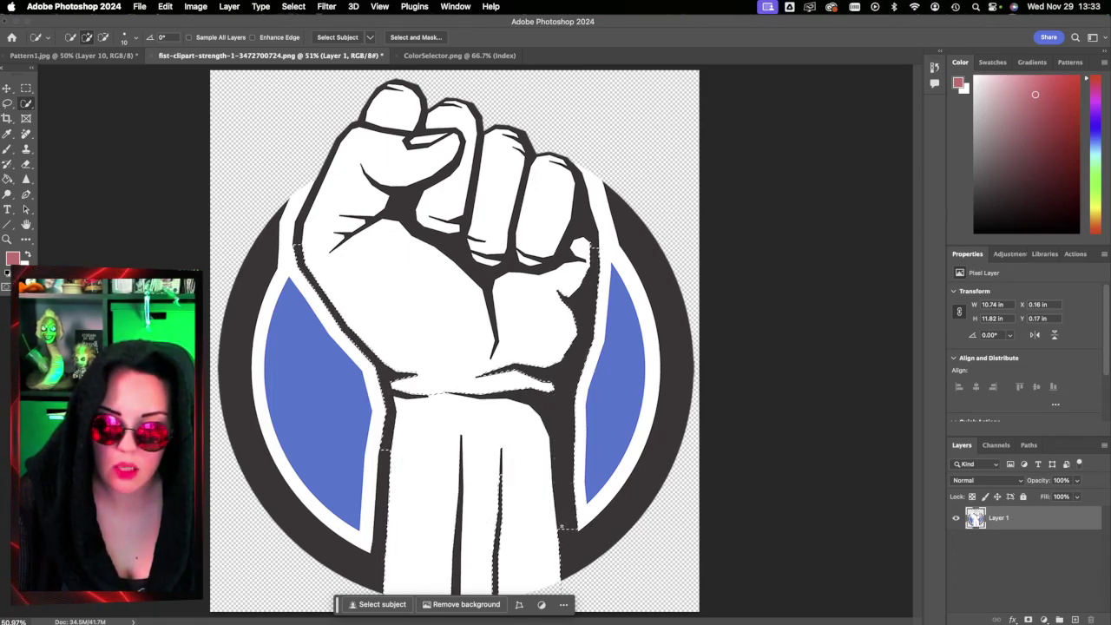
mouse_move(562, 542)
left_mouse_down()
mouse_move(649, 545)
mouse_move(608, 545)
left_mouse_up()
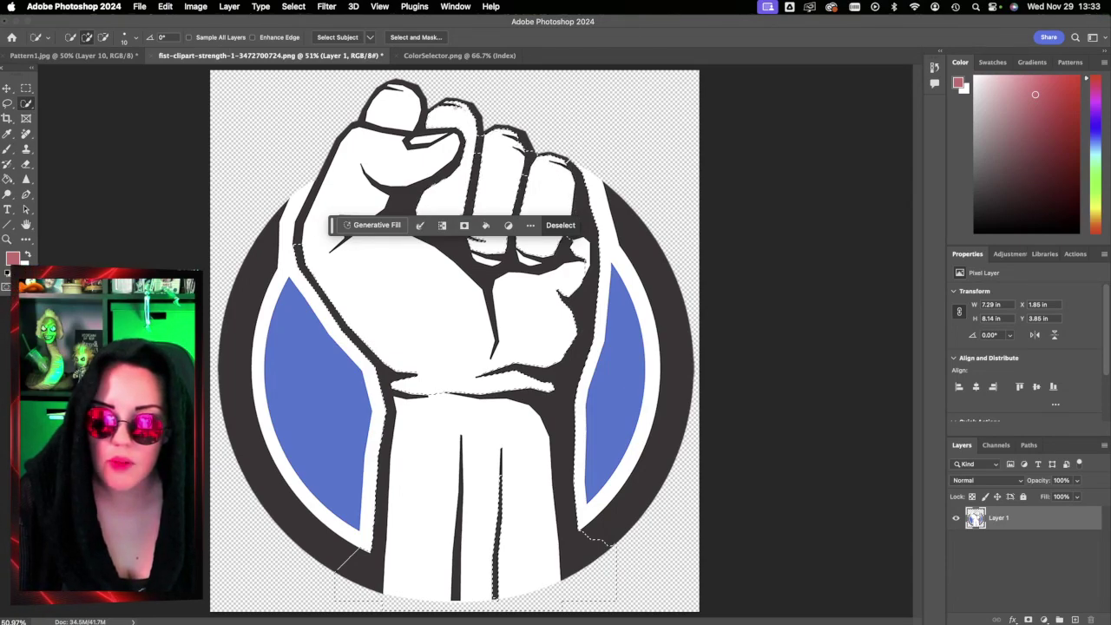
left_click(460, 108)
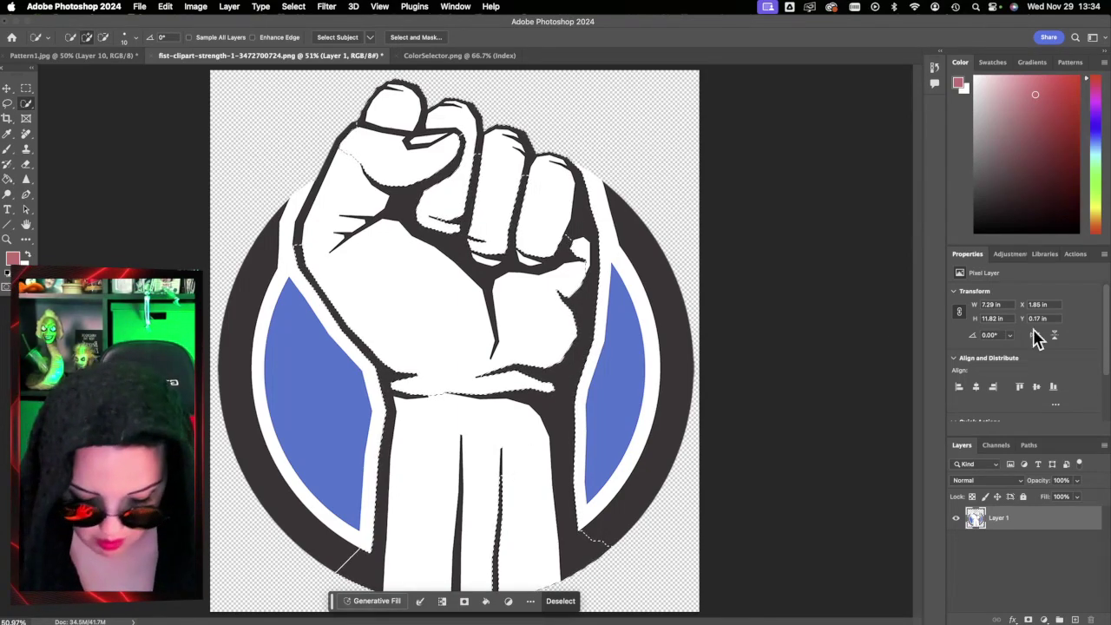
Step: Load Layer 1's pixels as a selection and subtract the circular emblem around the arm, leaving the fist and forearm selected
left_click(979, 521, "super")
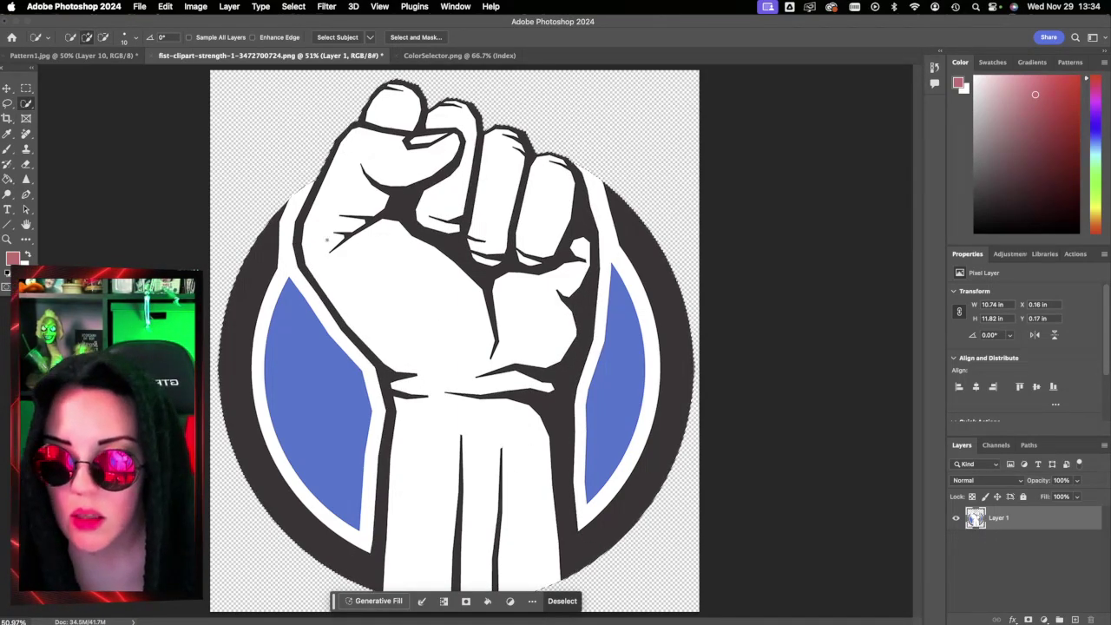
left_click_drag(283, 247, 315, 371)
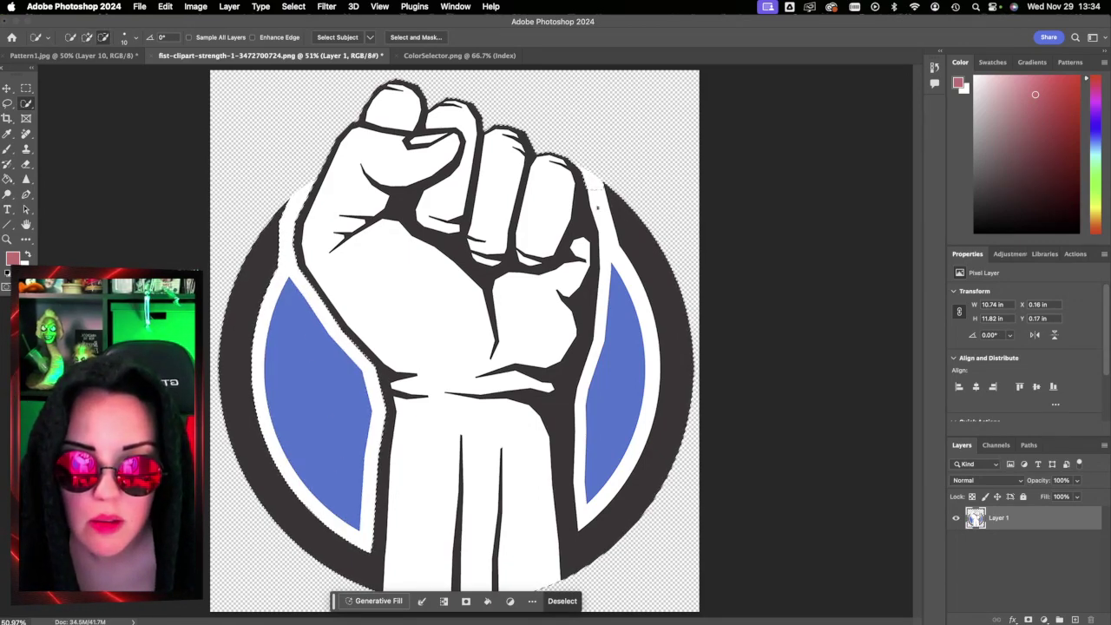
left_click(613, 336)
left_click_drag(608, 425, 682, 382)
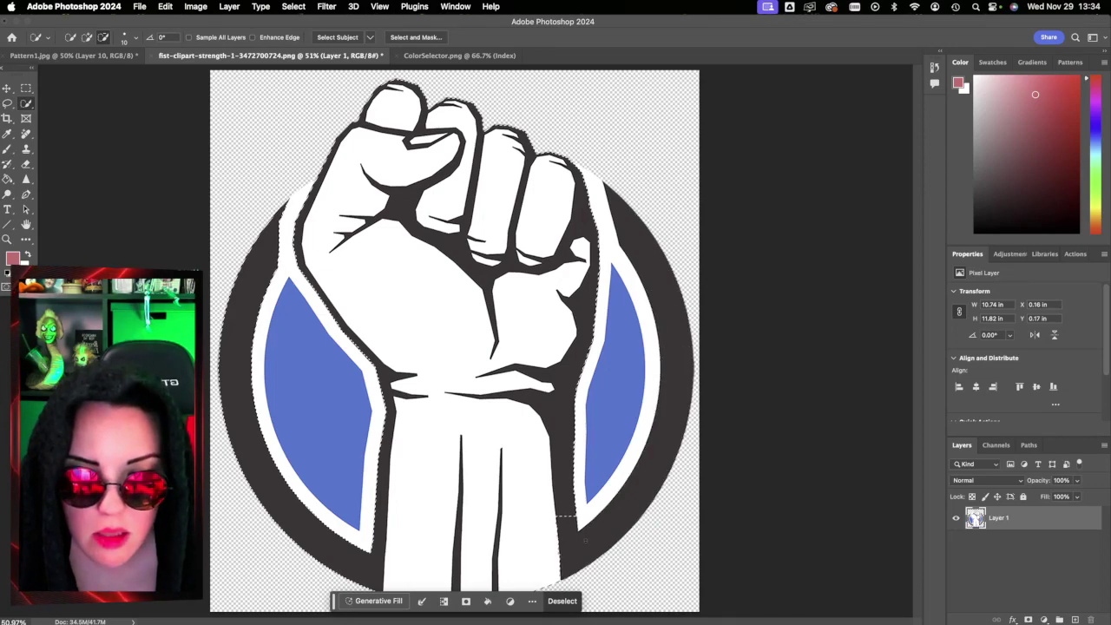
left_click_drag(221, 343, 312, 547)
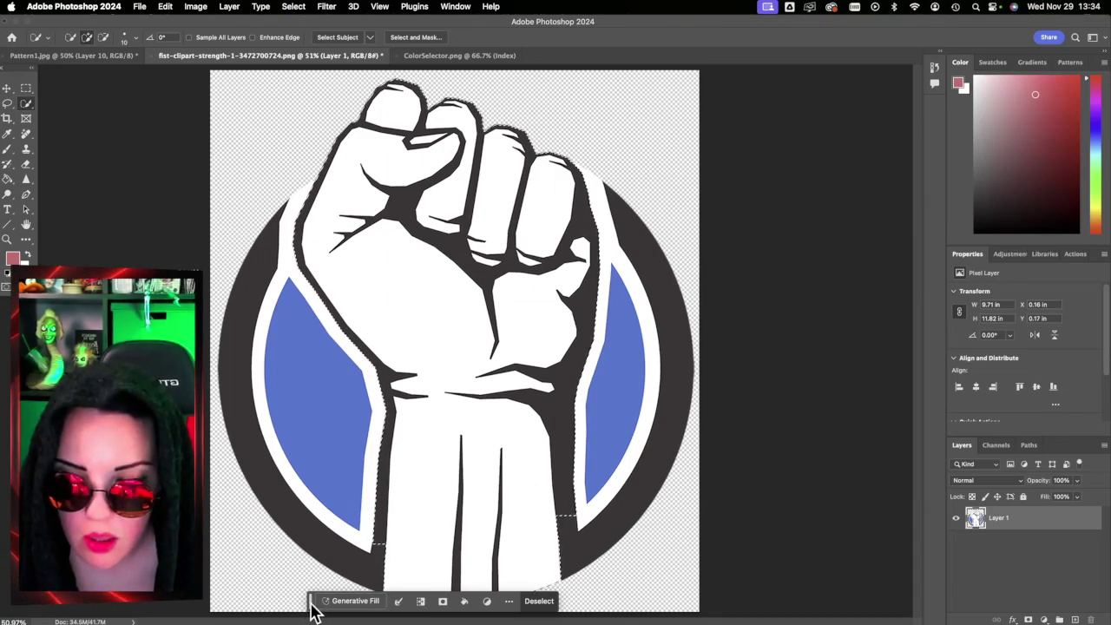
left_click_drag(315, 610, 45, 604)
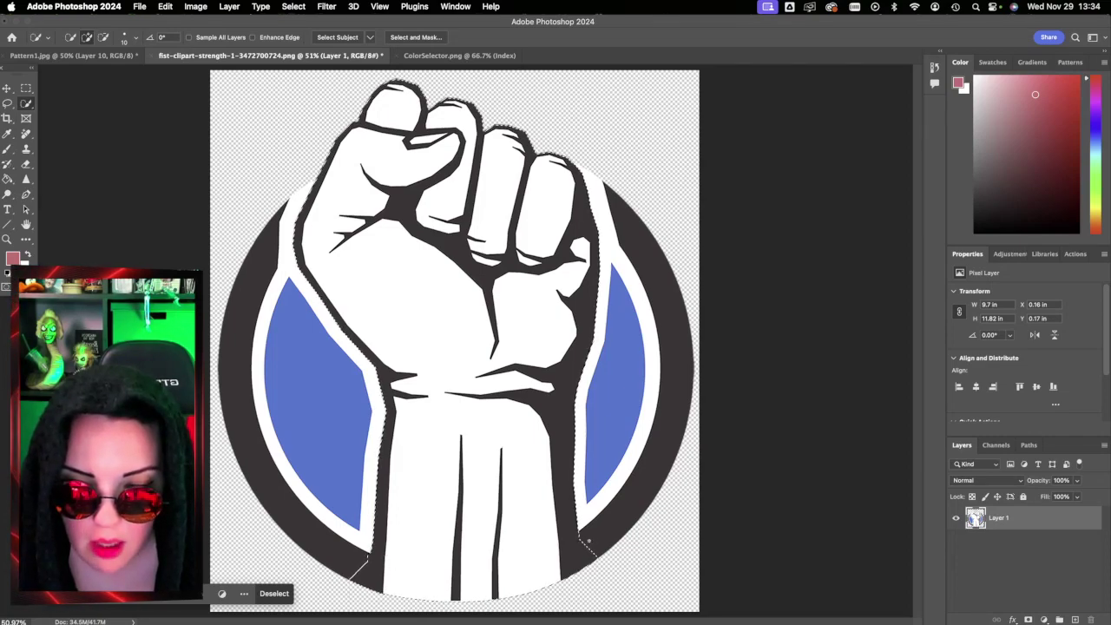
left_click(379, 551)
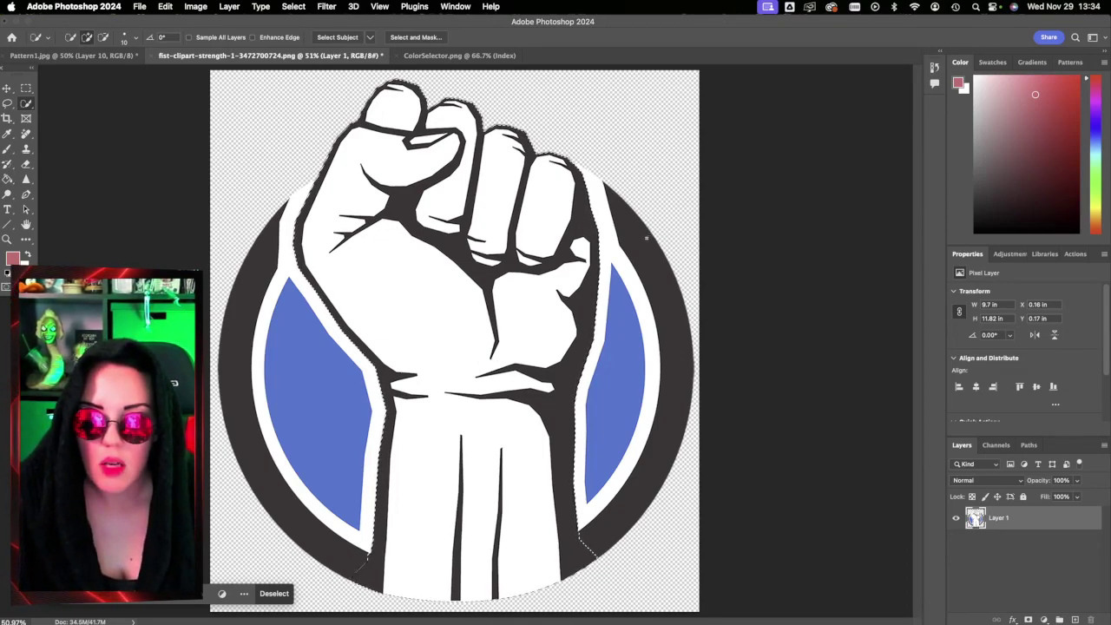
Step: Copy the selected fist and forearm to a new layer and hide Layer 1
key("super+j")
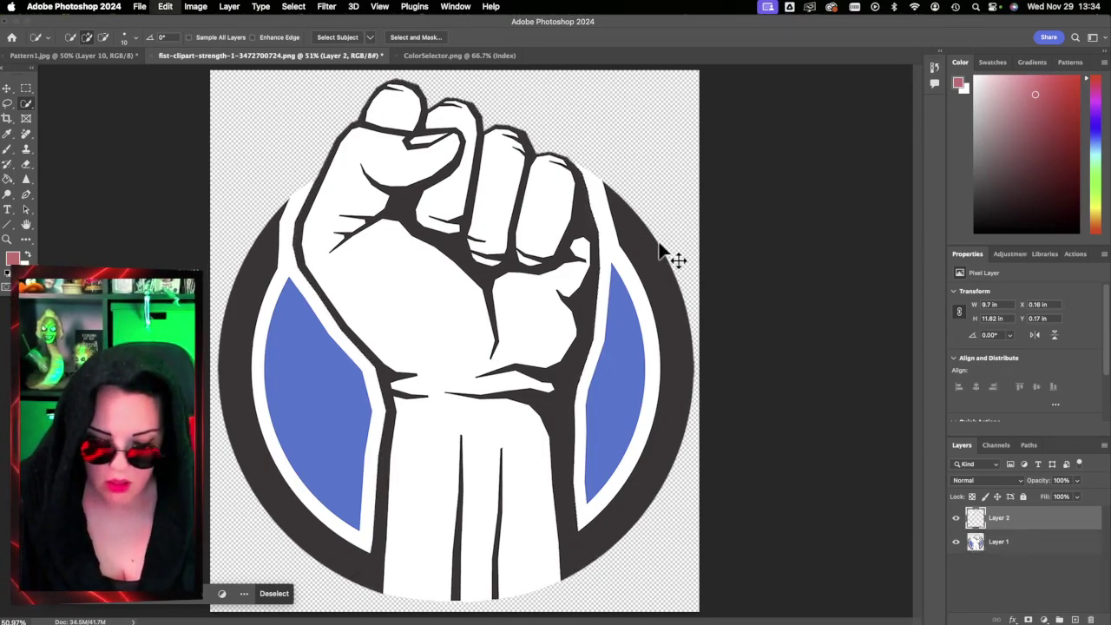
left_click(957, 543)
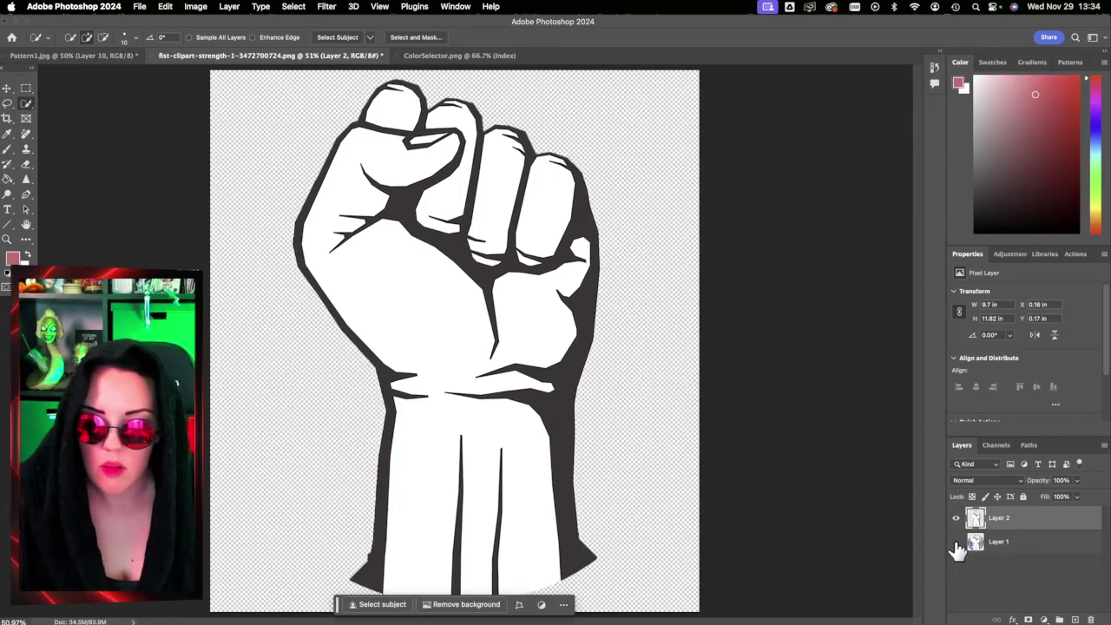
left_click(957, 543)
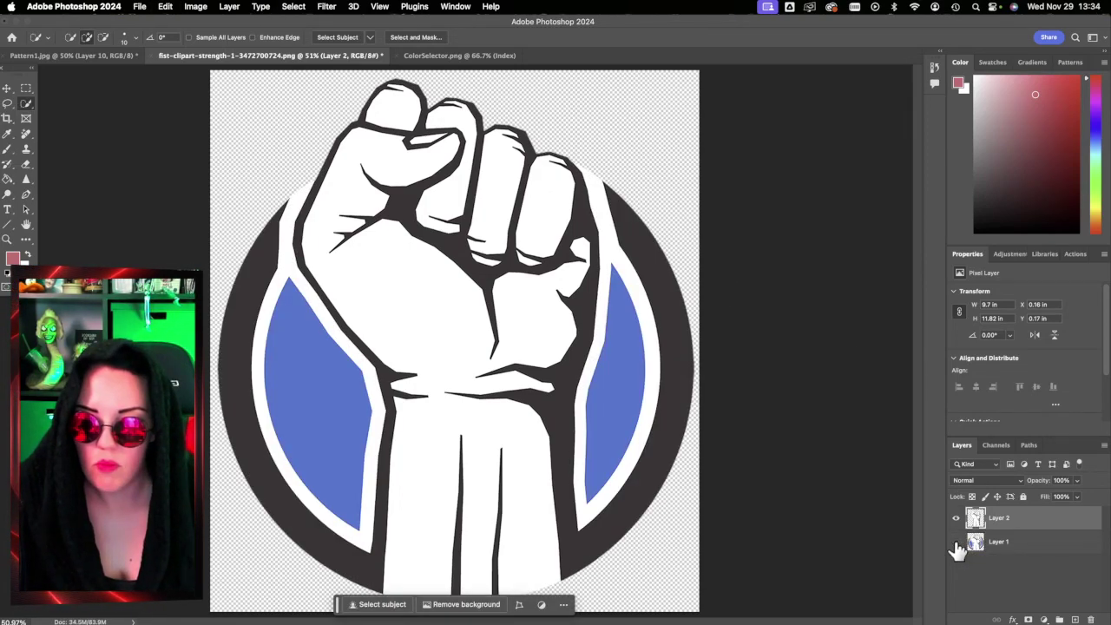
left_click(957, 543)
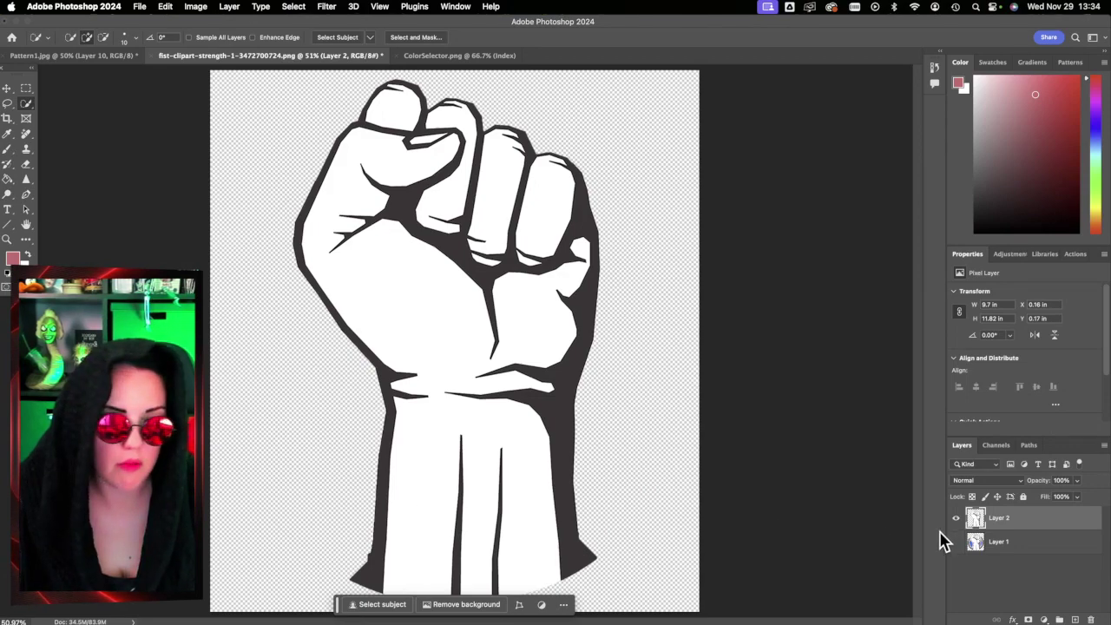
Step: Erase the leftover dark ring corner beside the base of the forearm on Layer 2
left_click(27, 164)
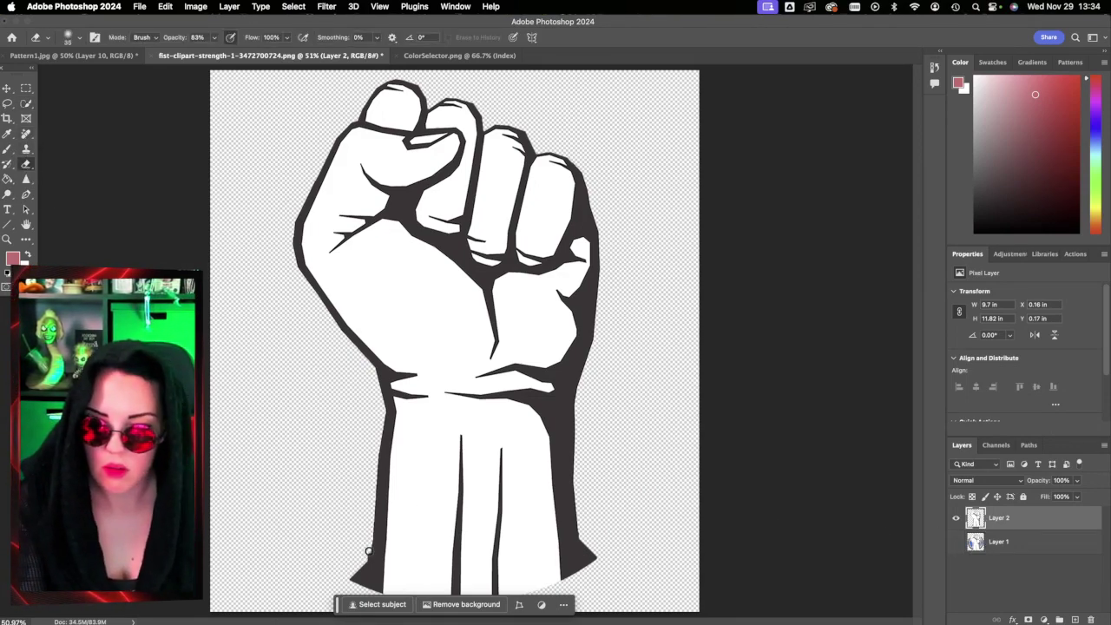
mouse_move(364, 571)
left_mouse_down()
mouse_move(369, 595)
mouse_move(366, 548)
left_mouse_up()
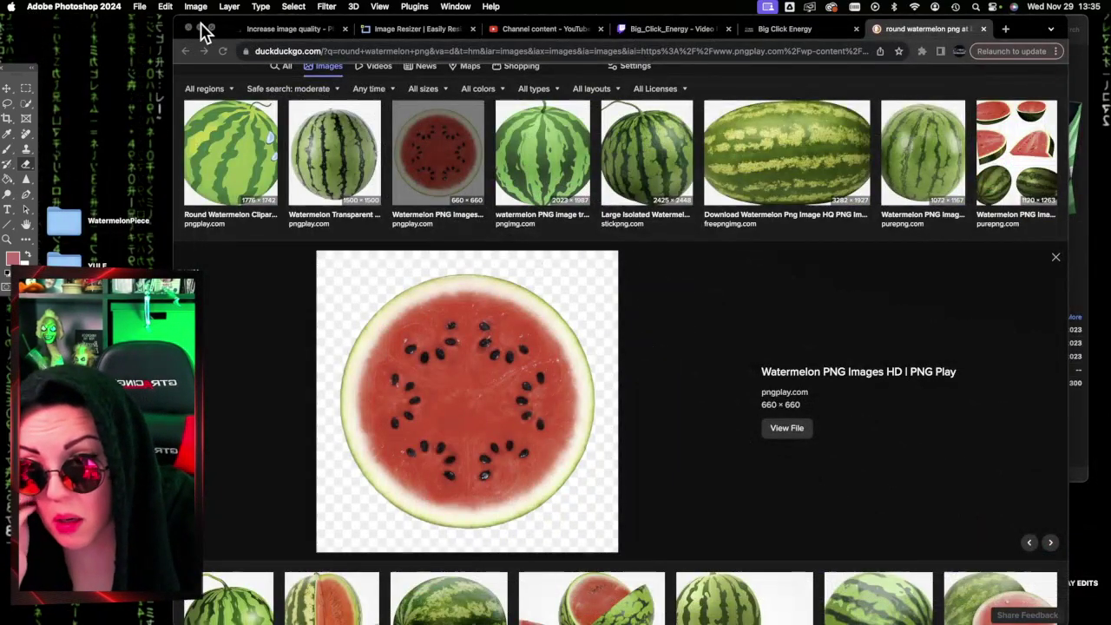
Step: Minimise the watermelon image search window, close the Finder windows on the desktop, and switch to Brave Browser
key("super+m")
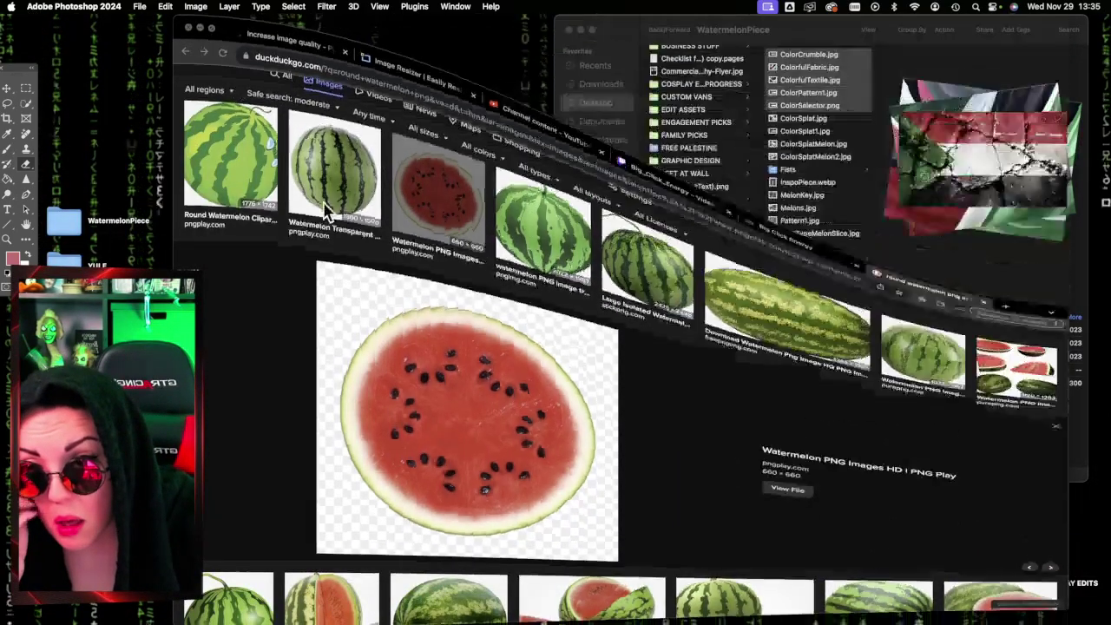
left_click(570, 30)
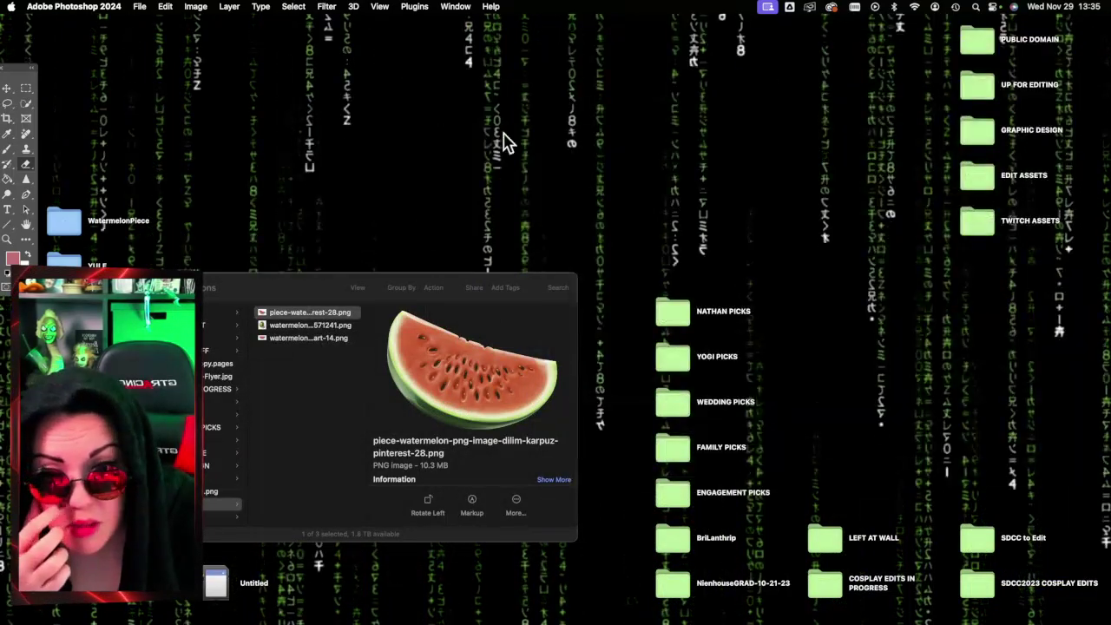
key("super+w")
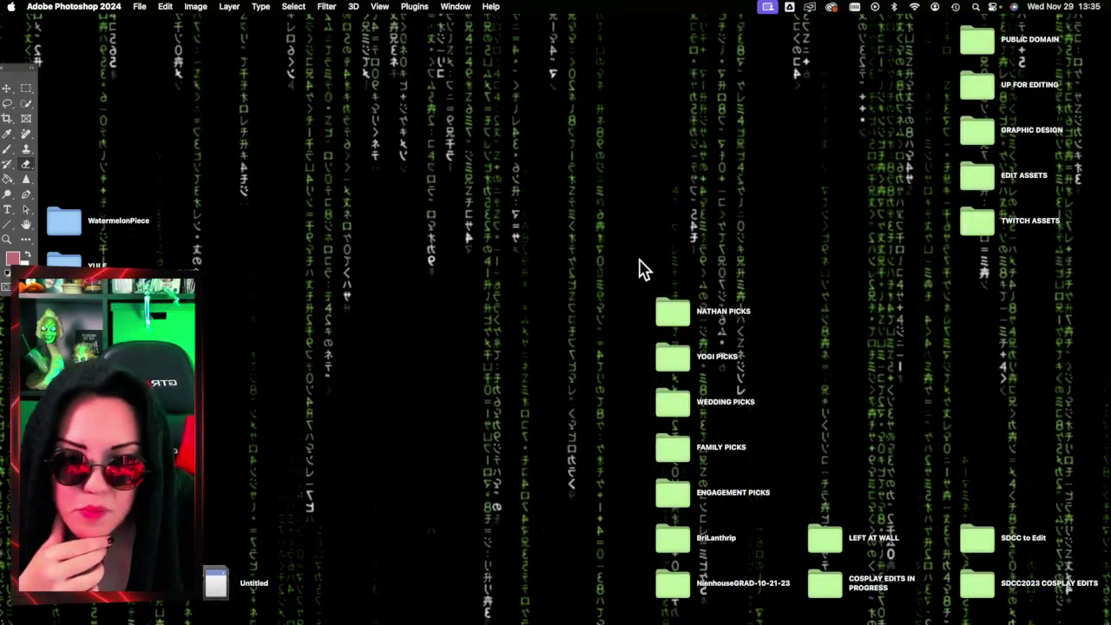
left_click_drag(662, 255, 690, 616)
left_click(615, 503)
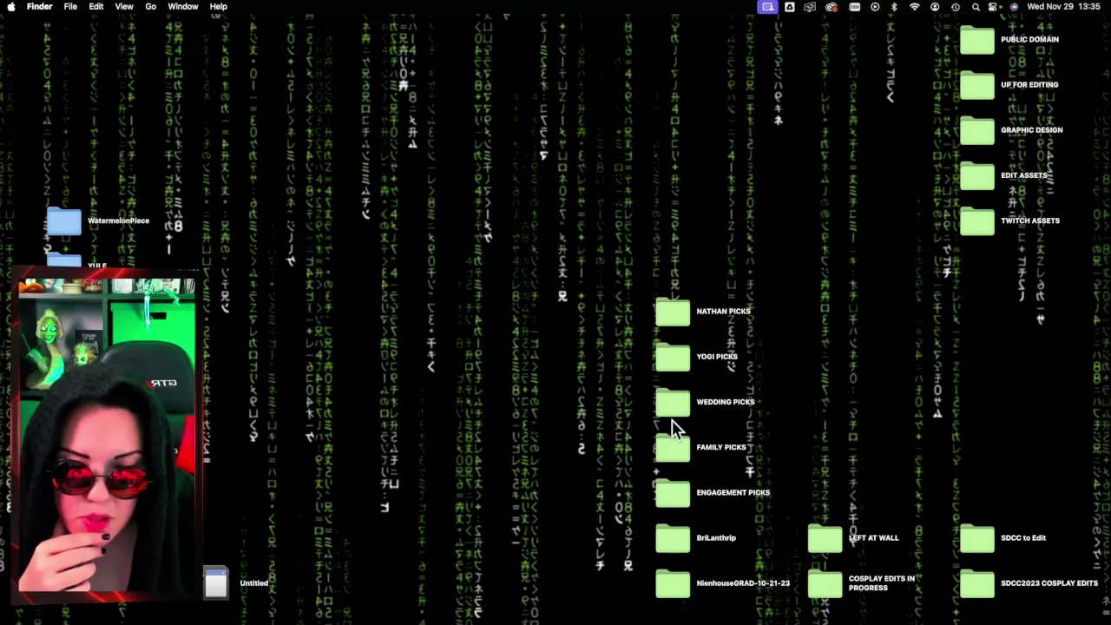
mouse_move(1085, 356)
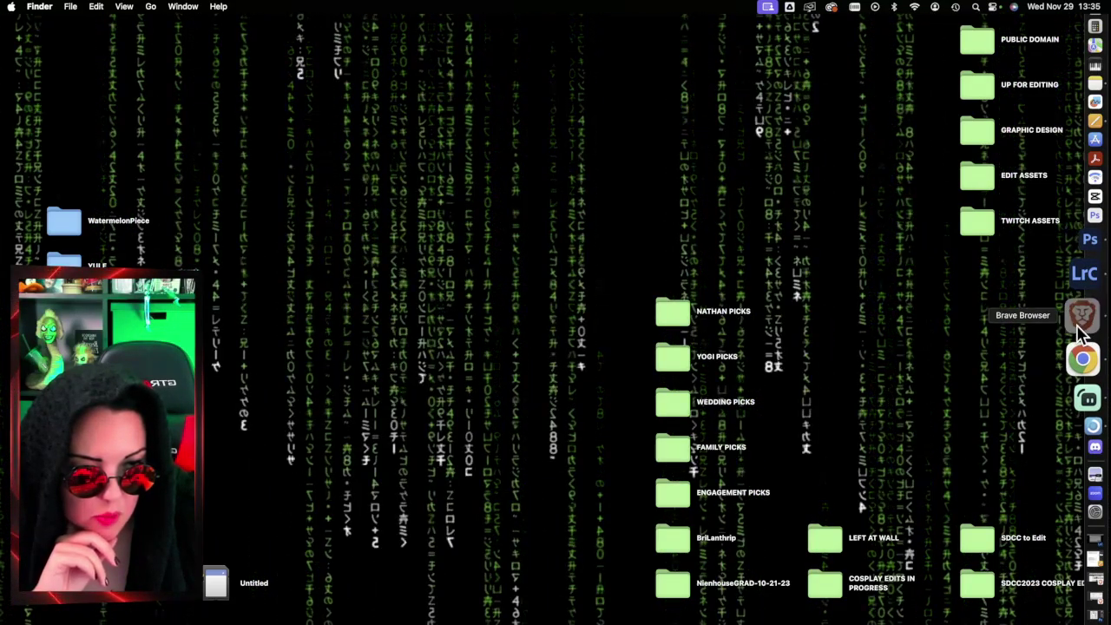
left_click(1081, 321)
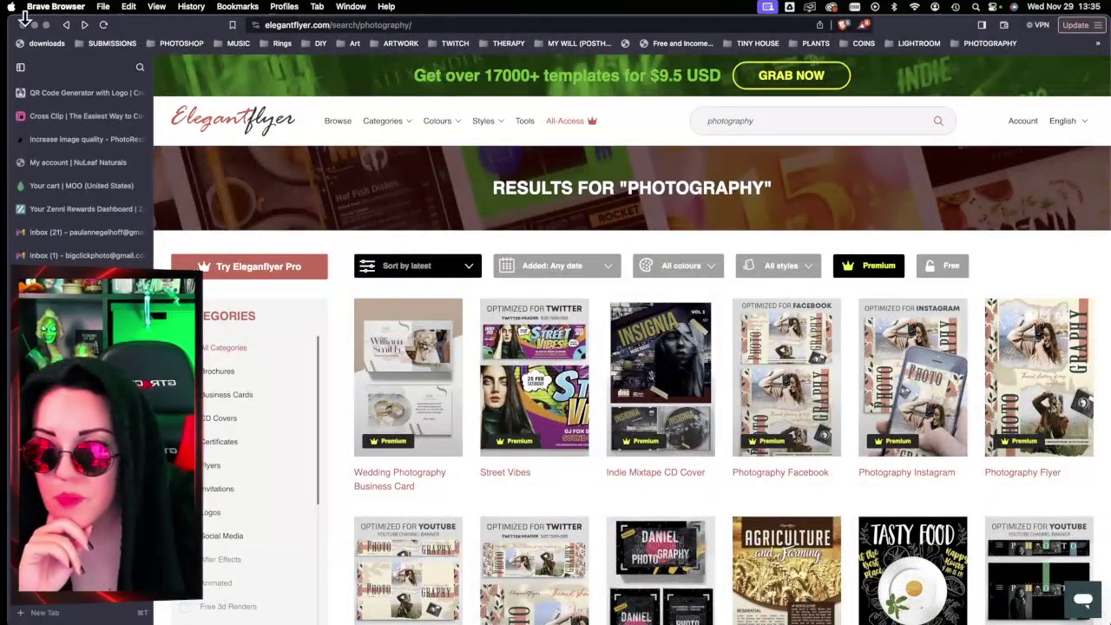
Step: Minimise the flyer template website window and switch to Photoshop
left_click(33, 25)
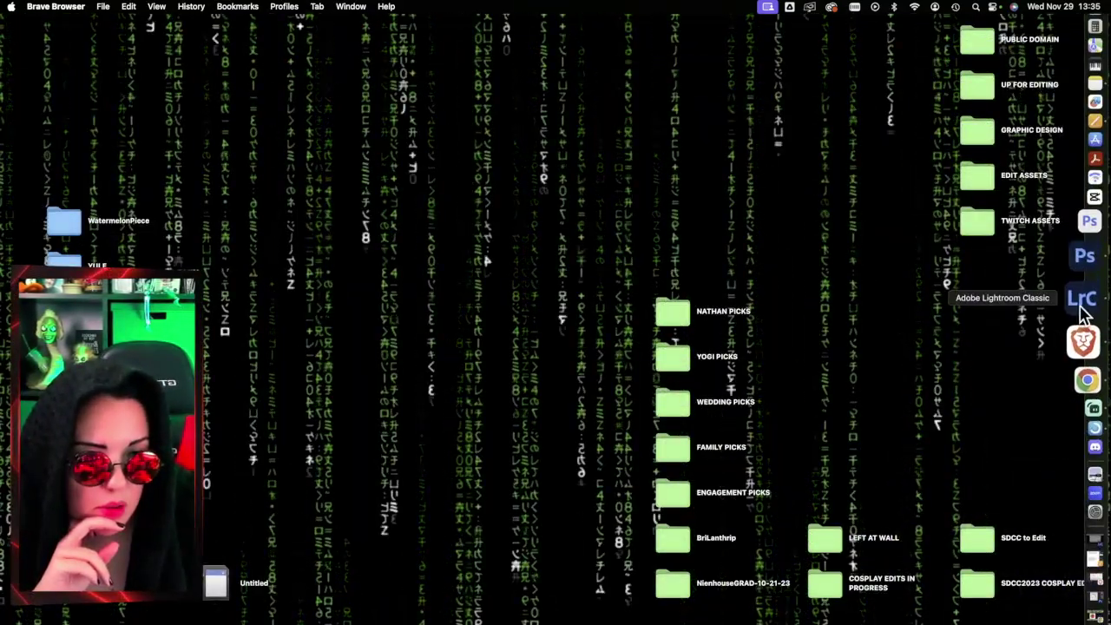
left_click(1081, 293)
left_click(1077, 297)
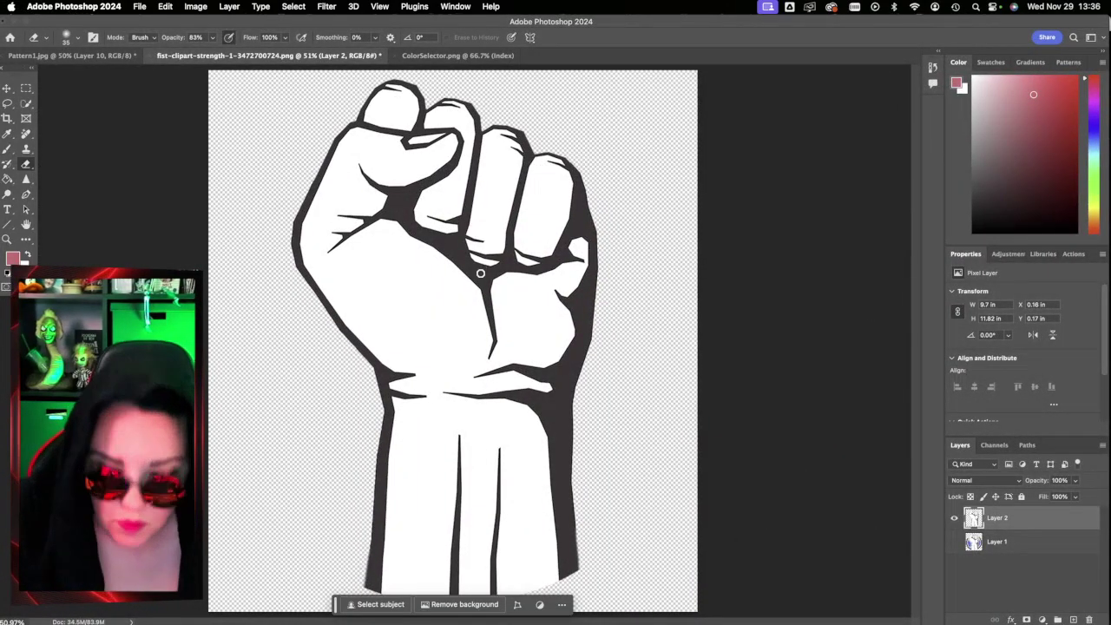
Step: Load Layer 2's fist and forearm as a selection, copy it and paste it into Pattern1.jpg as a new layer
key("super+a")
key("super+c")
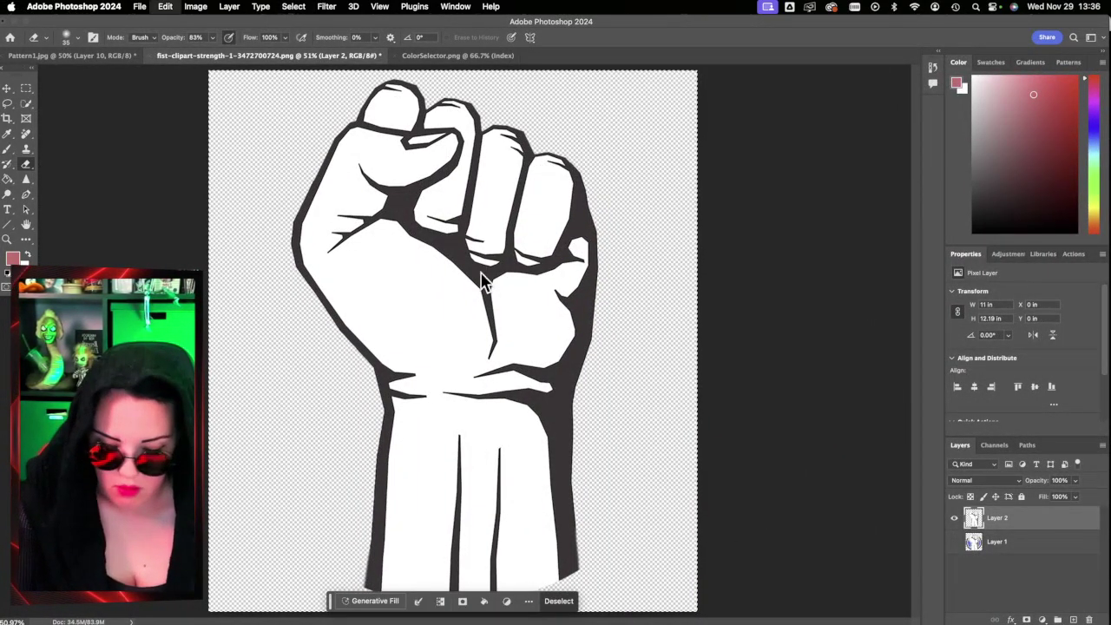
left_click(974, 519, "super")
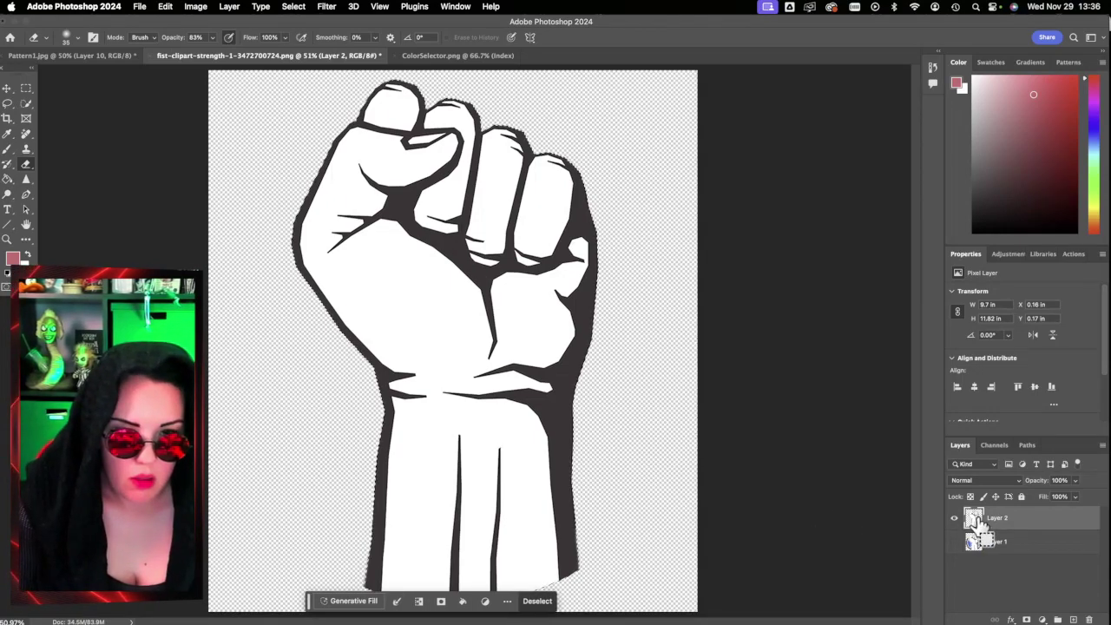
key("super+c")
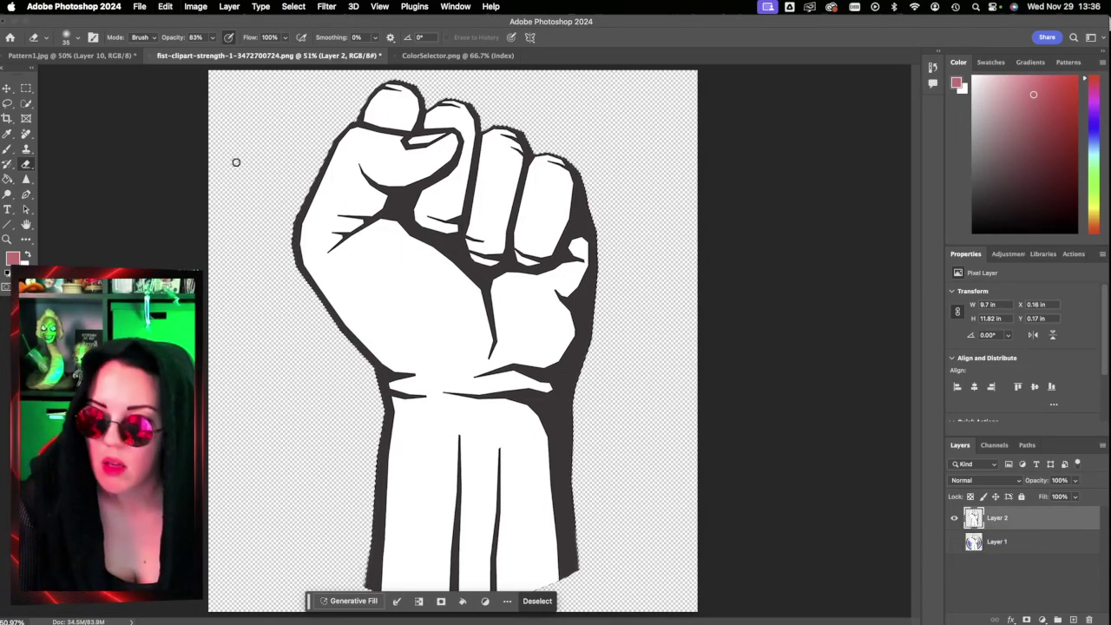
left_click(69, 56)
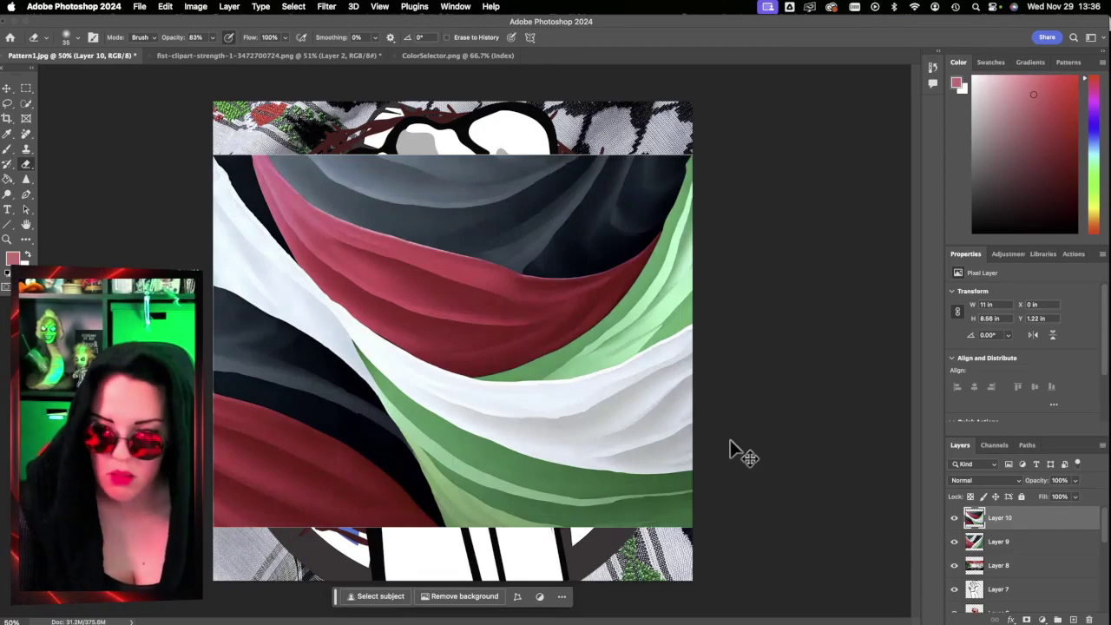
key("super+v")
Step: Close the fist clipart document without saving its changes and return to Pattern1.jpg
left_click(439, 57)
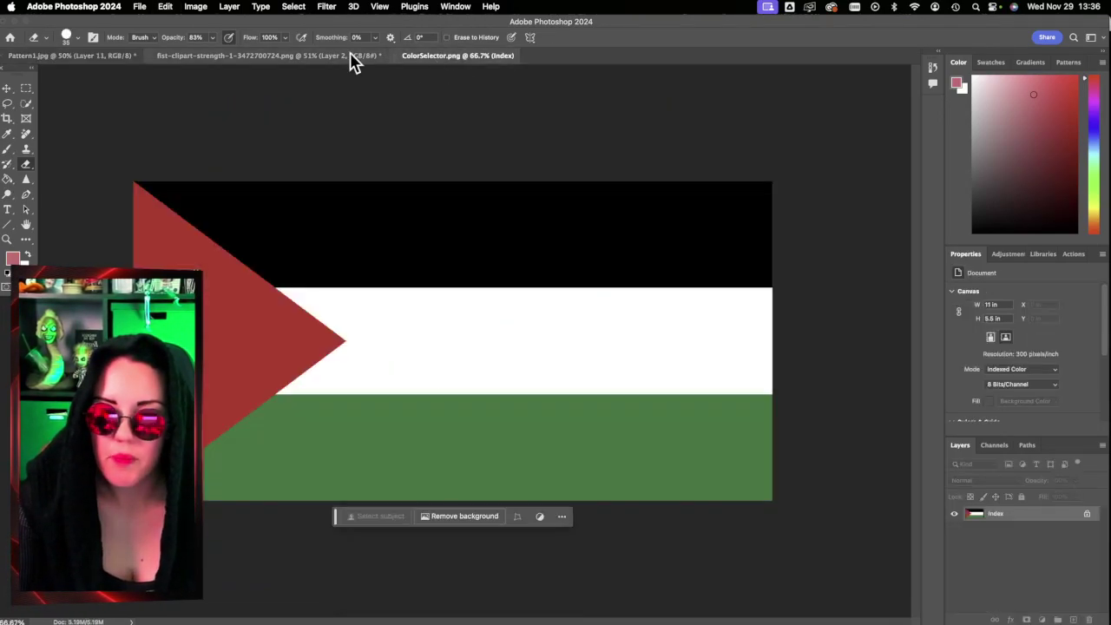
left_click(347, 57)
left_click(153, 57)
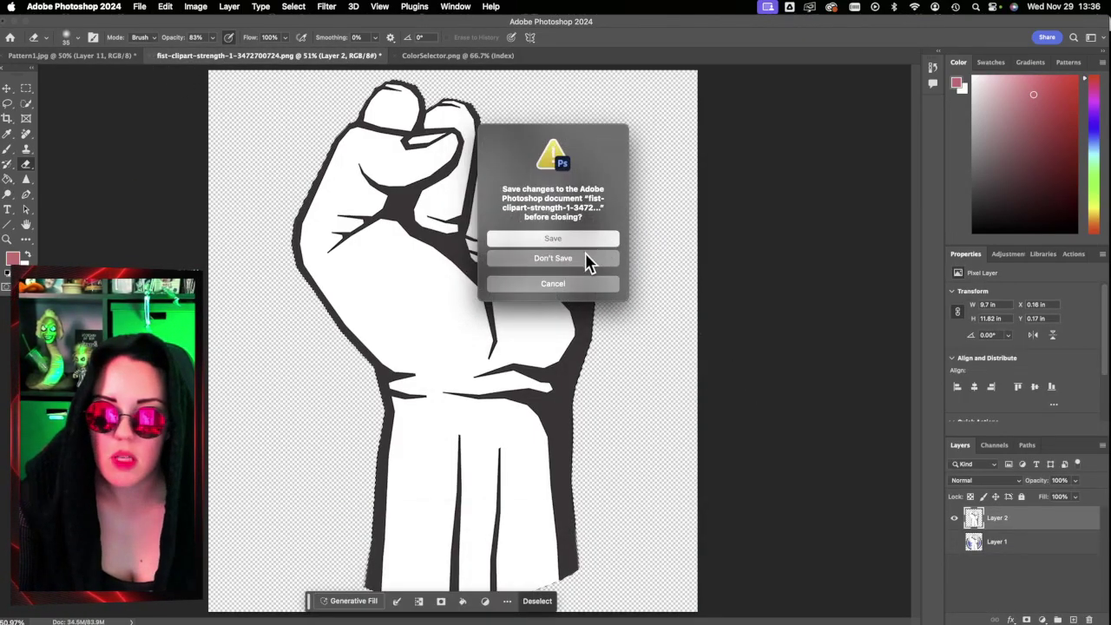
left_click(585, 257)
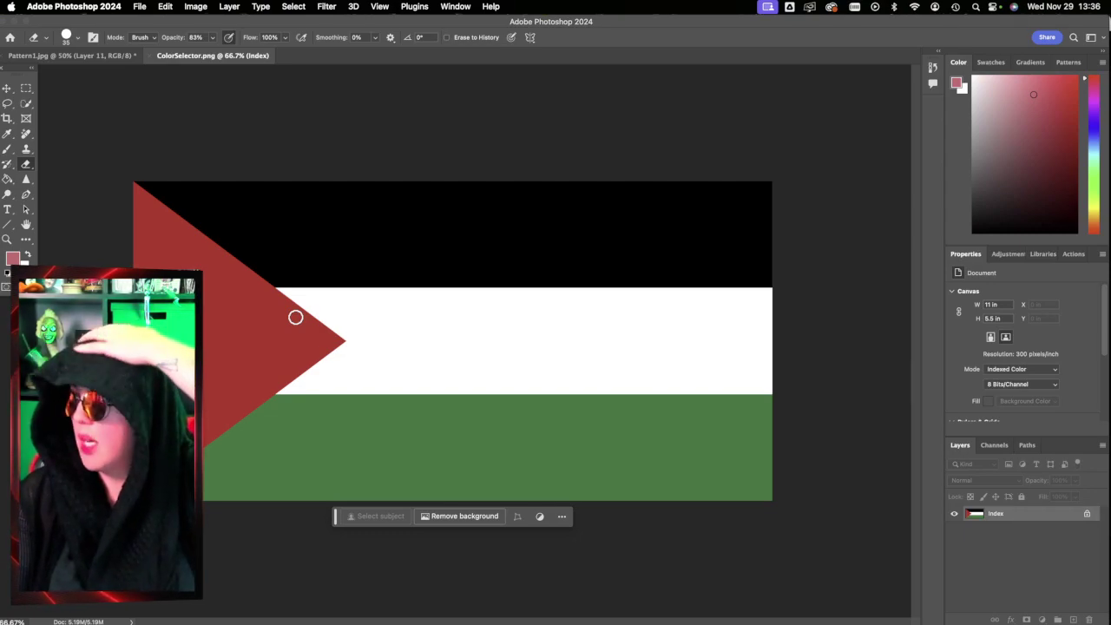
left_click(82, 56)
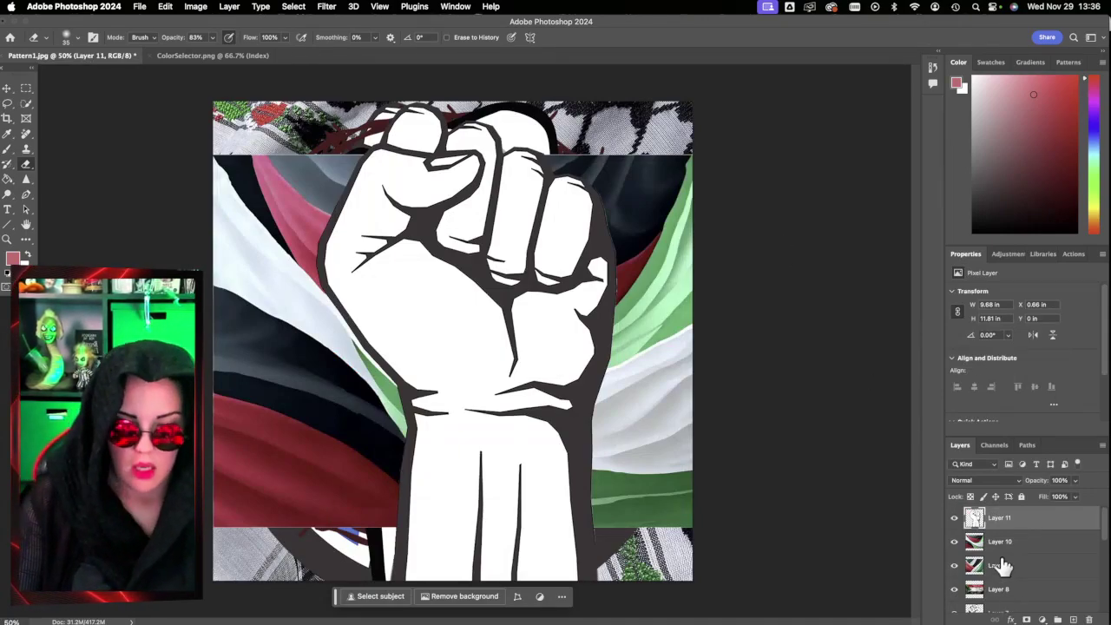
Step: Hide Layers 11, 10 and 9 in Pattern1.jpg
scroll(994, 569, "down", 10)
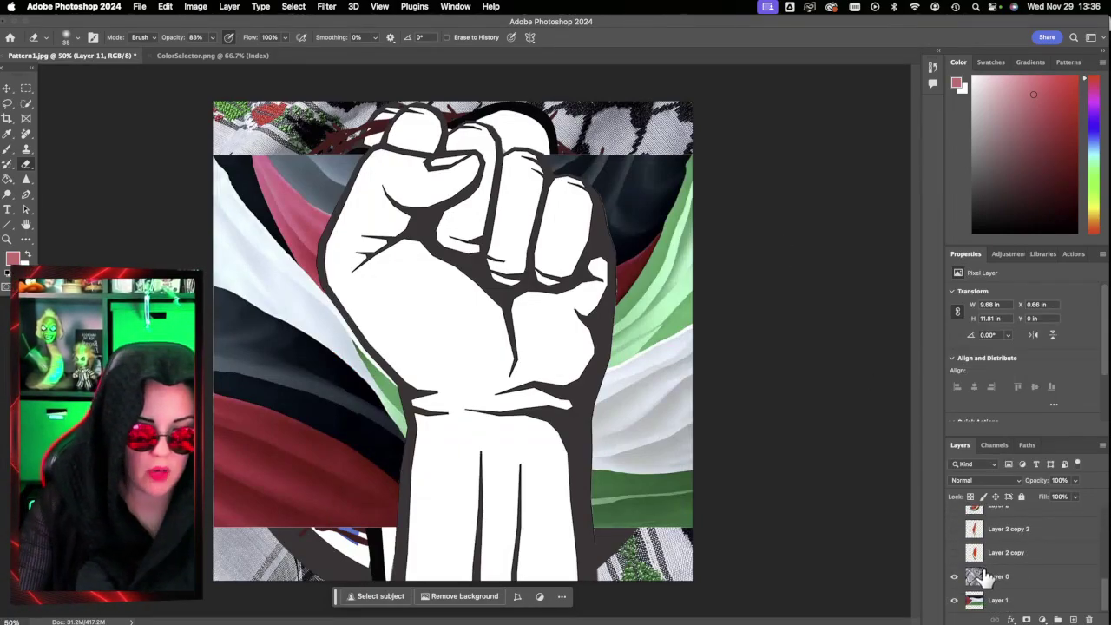
scroll(1061, 606, "up", 2)
scroll(1061, 606, "up", 8)
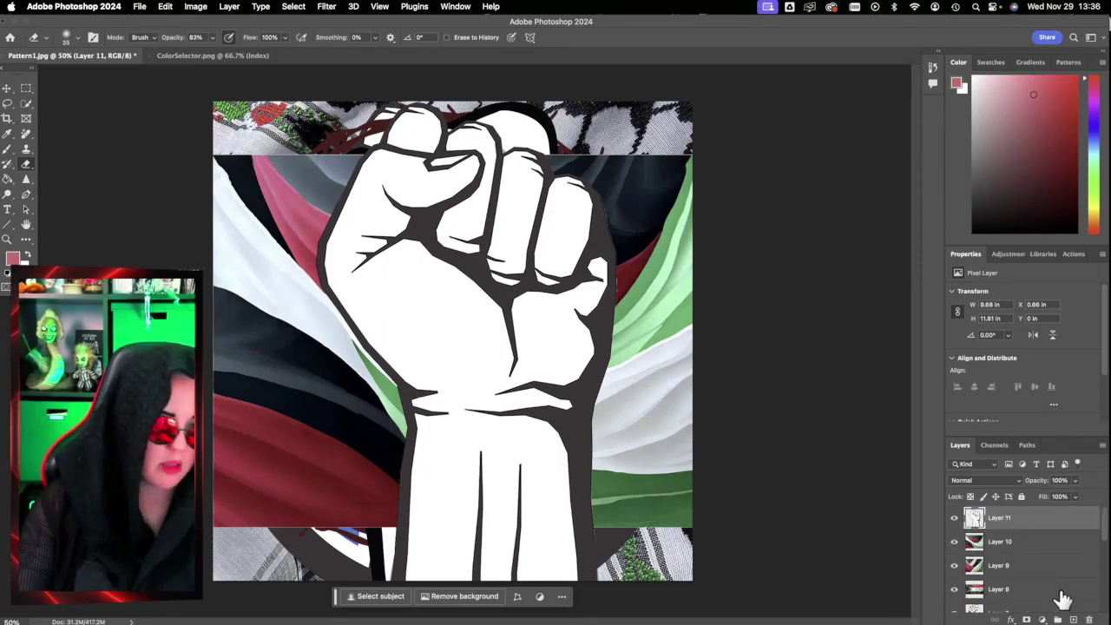
left_click(955, 519)
left_click_drag(955, 529, 955, 588)
scroll(955, 589, "down", 2)
scroll(964, 547, "up", 1)
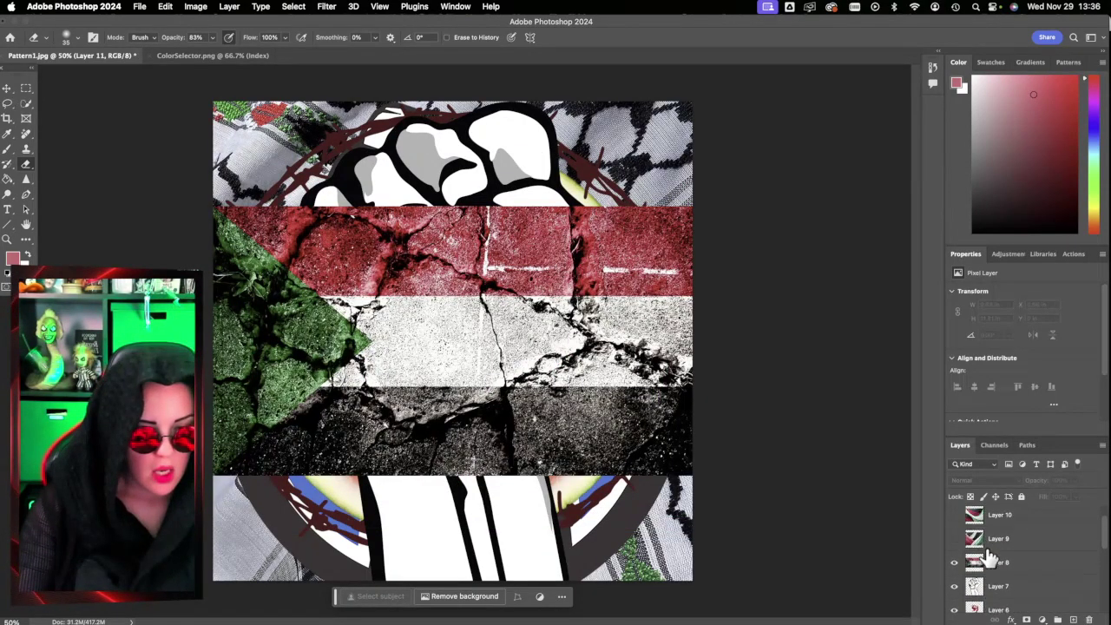
Step: Hide Layers 8, 7, 6, 5 and 4 in the layer stack
left_click(954, 548)
left_click(954, 548)
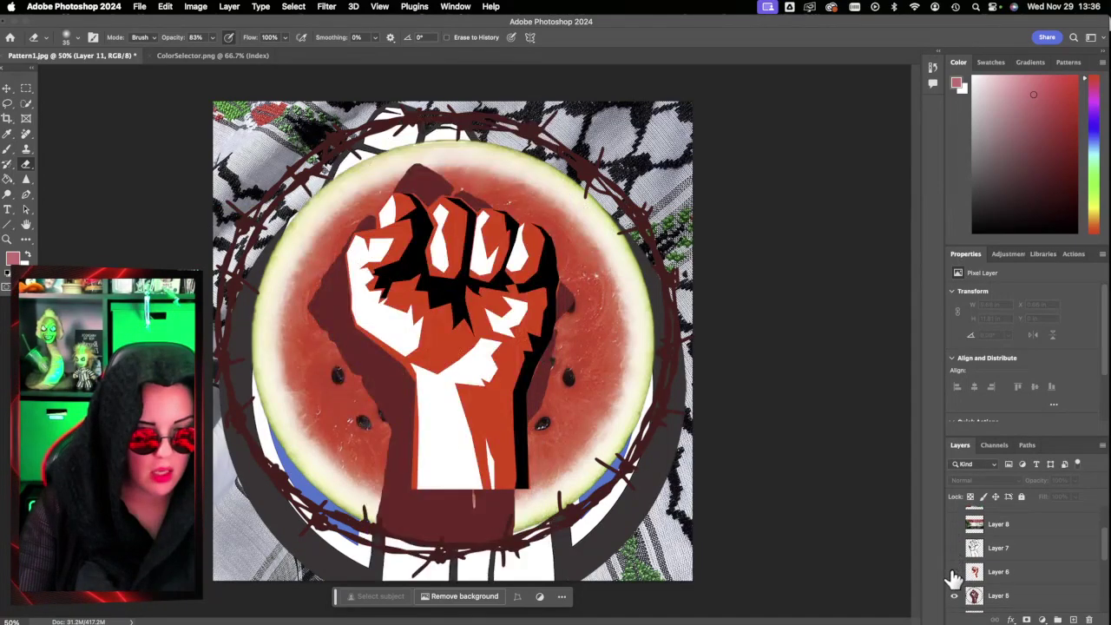
left_click(954, 572)
scroll(979, 591, "down", 2)
left_click(954, 544)
left_click(954, 568)
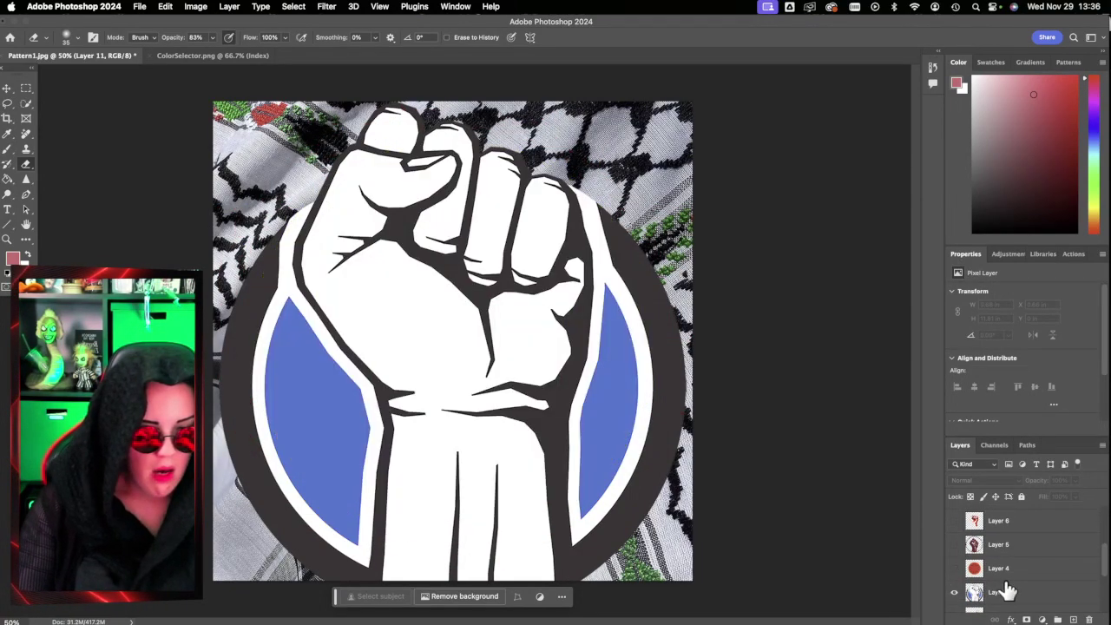
Step: Delete the circular fist emblem layer and move the round watermelon on Layer 4 directly above Layer 0
scroll(1002, 587, "down", 2)
left_click_drag(999, 546, 1089, 619)
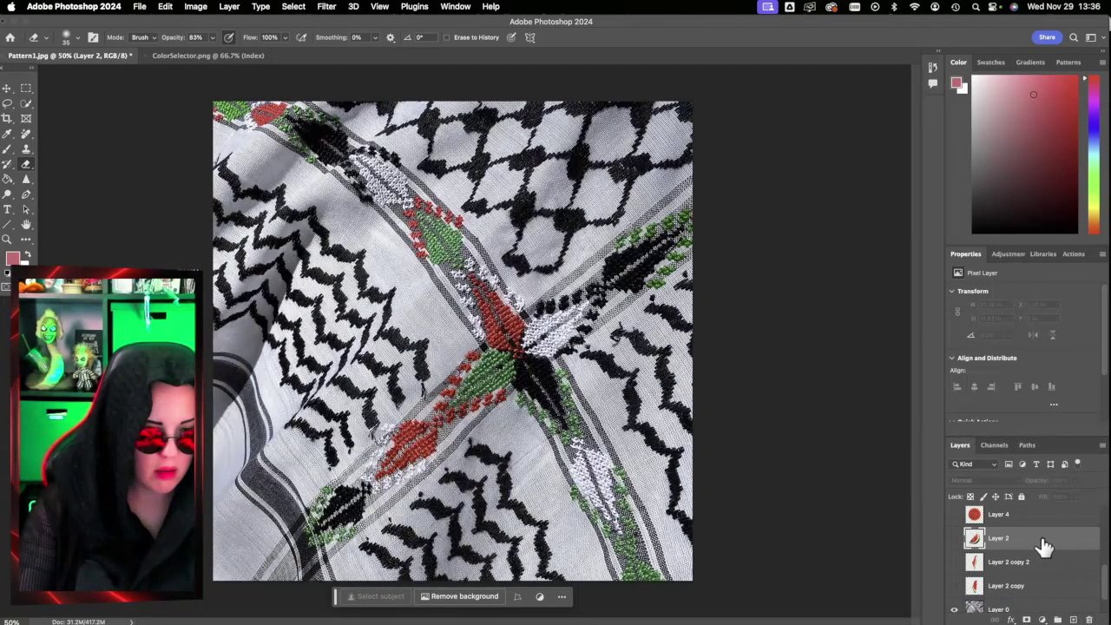
scroll(1020, 530, "up", 1)
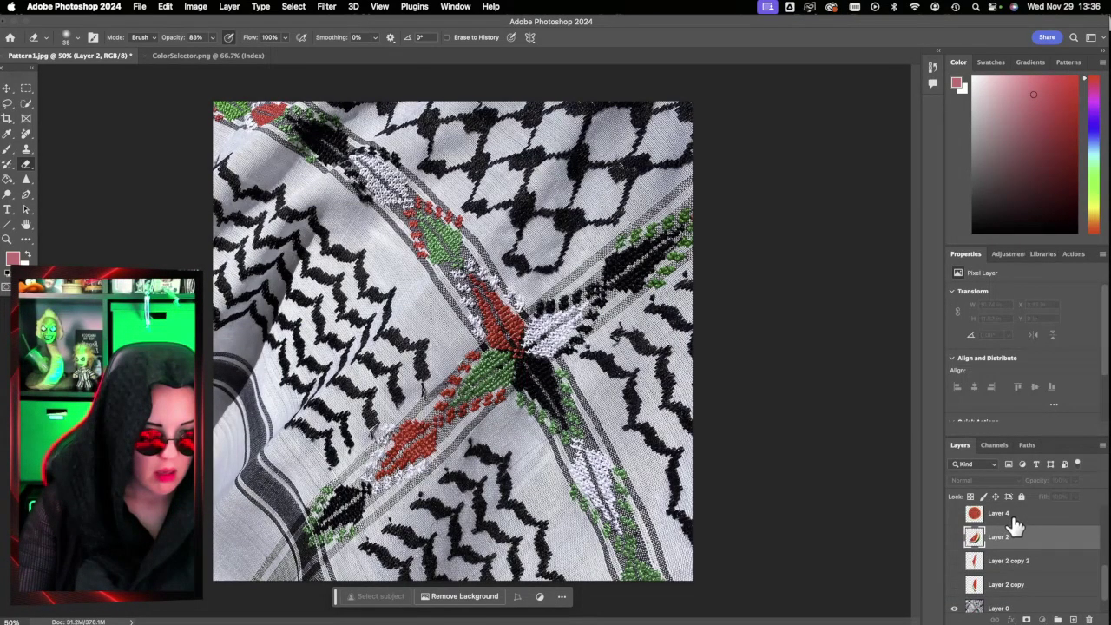
left_click_drag(1014, 524, 967, 573)
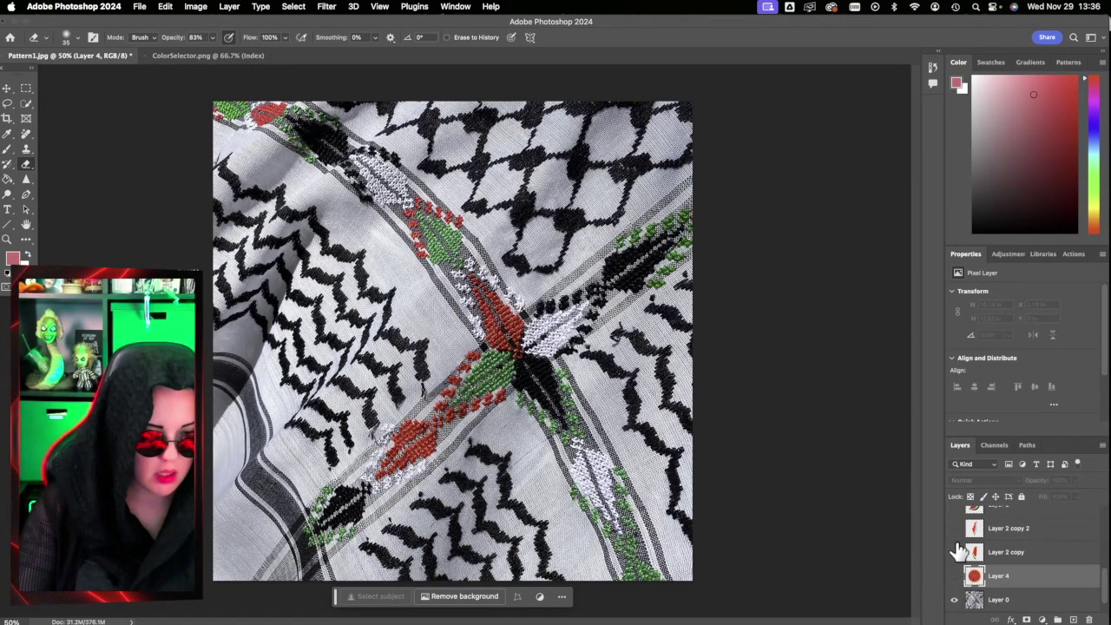
Step: Hide the keffiyeh fabric on Layer 0 so only the Layer 1 flag is shown
scroll(973, 556, "up", 5)
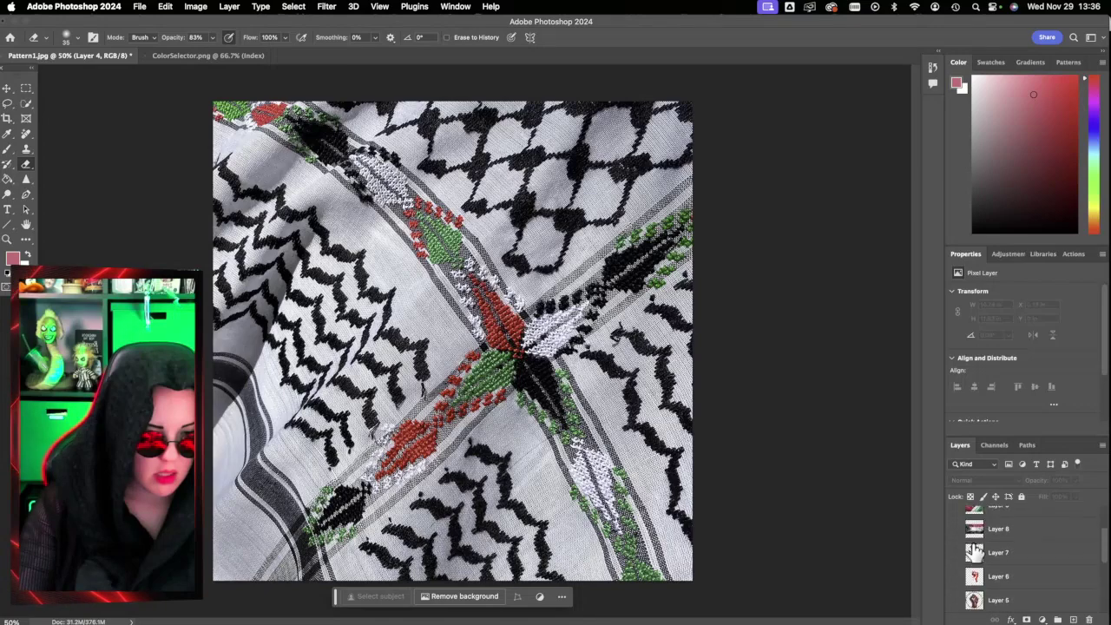
scroll(971, 547, "down", 8)
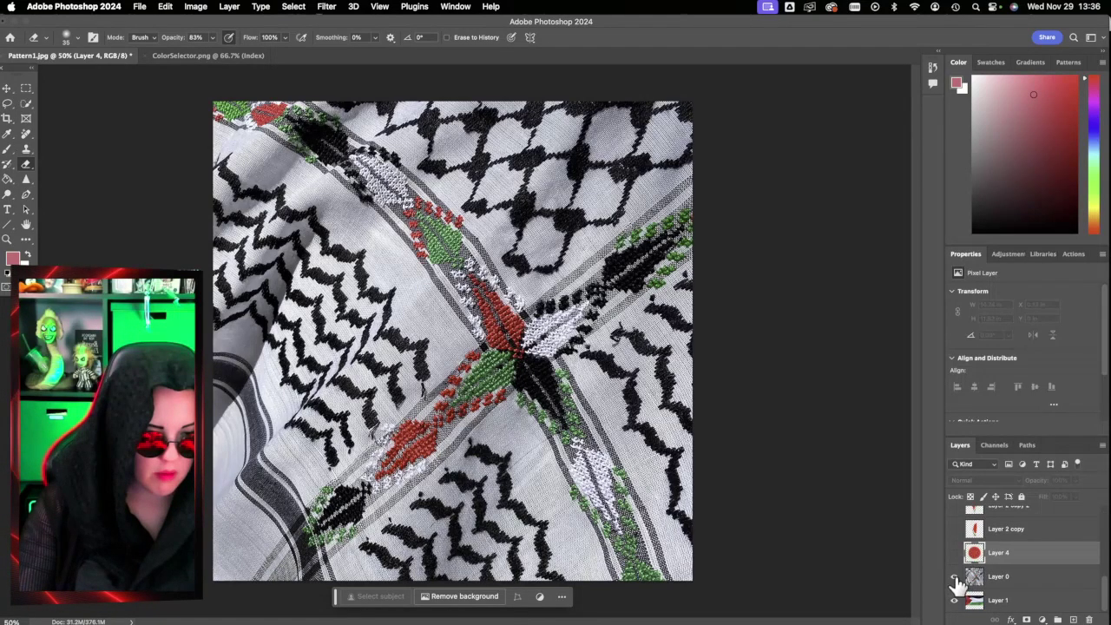
left_click(955, 580)
Step: Select flag Layers 10, 9 and 8 together and move them directly above Layer 1
scroll(981, 564, "up", 5)
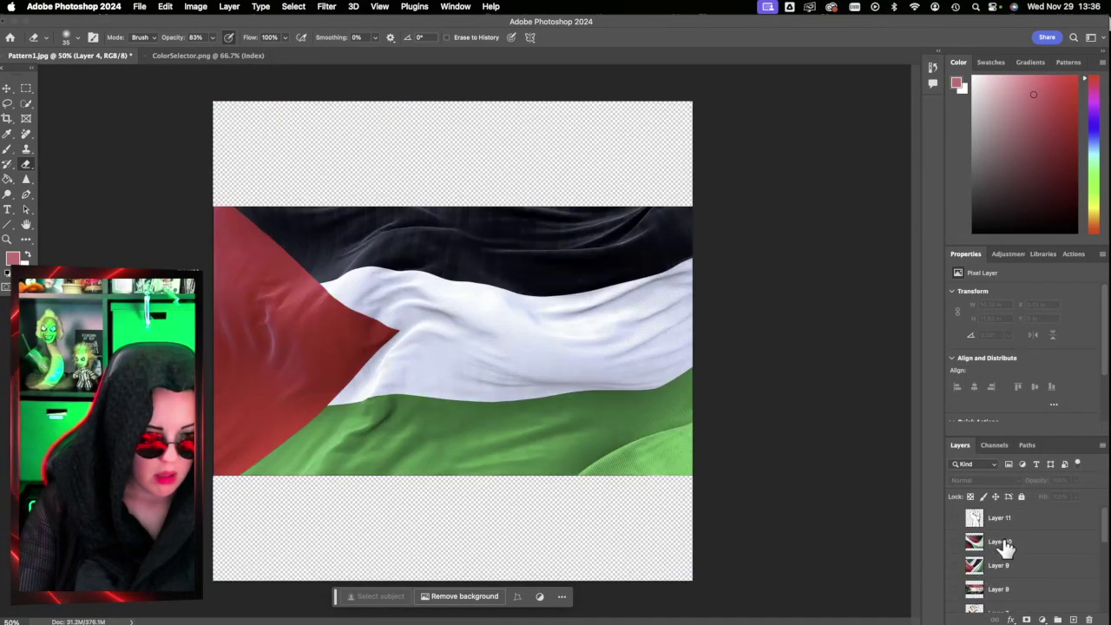
left_click(1005, 546)
left_click(1004, 567, "shift")
left_click(1001, 590, "shift")
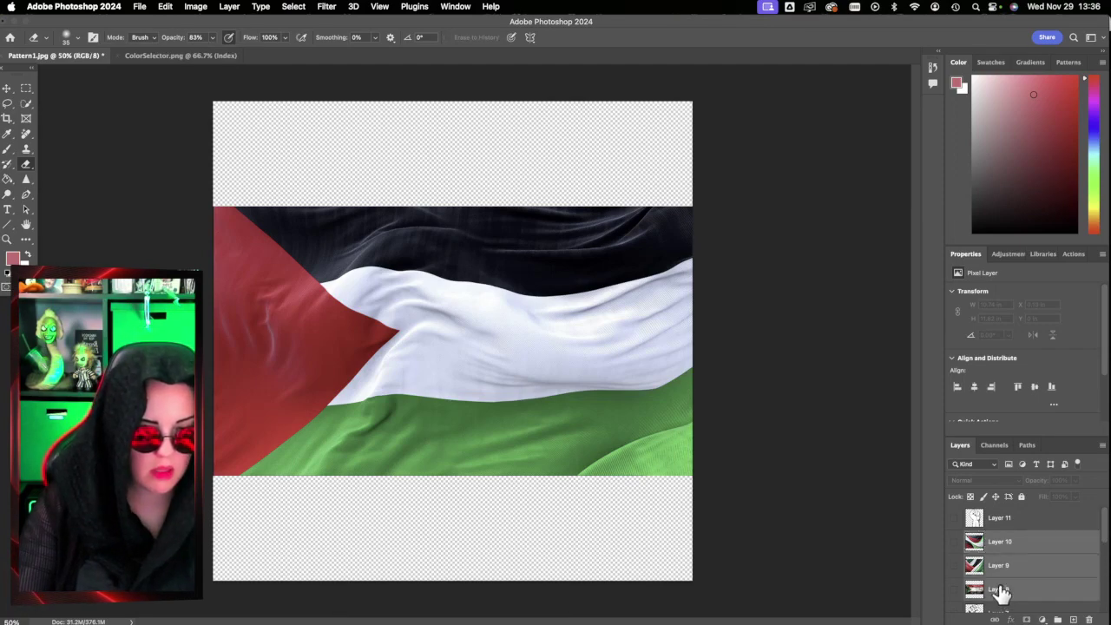
scroll(1002, 582, "down", 2)
left_click_drag(1010, 548, 1000, 599)
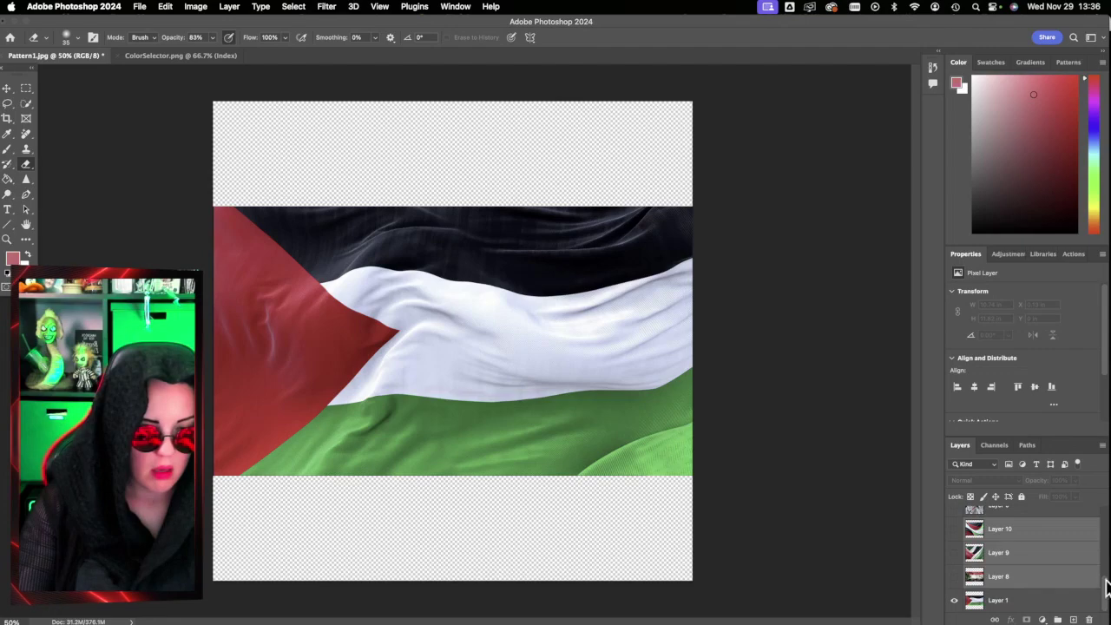
Step: Scale the Layer 1 flag proportionally to 179.23% and position it to fill the whole canvas with its red triangle in view
scroll(1035, 588, "up", 1)
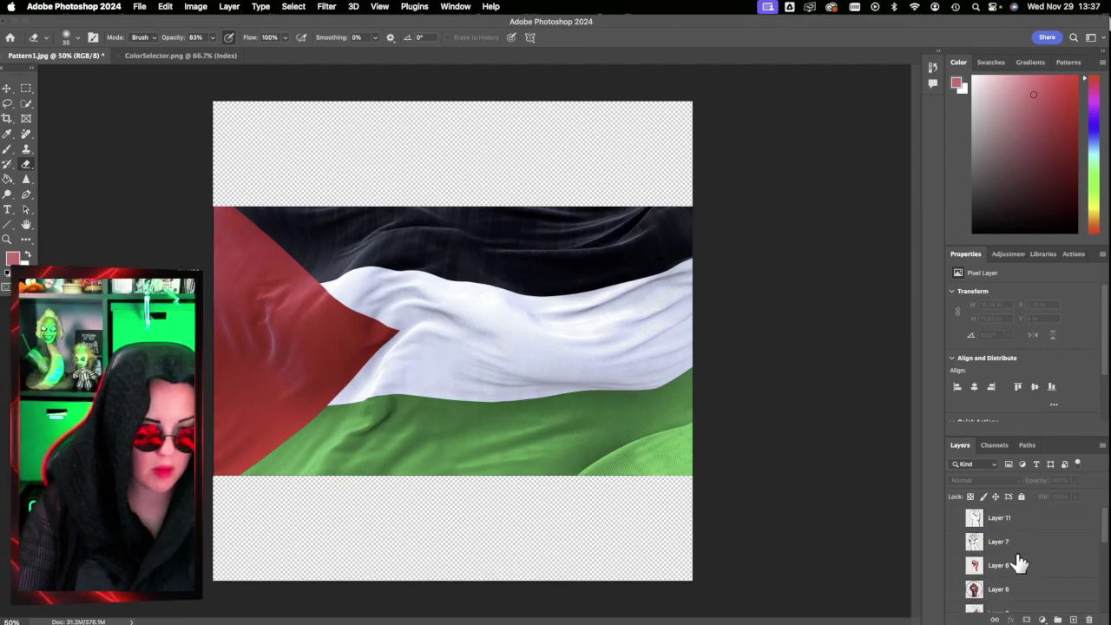
scroll(1018, 562, "down", 1)
scroll(1020, 562, "up", 1)
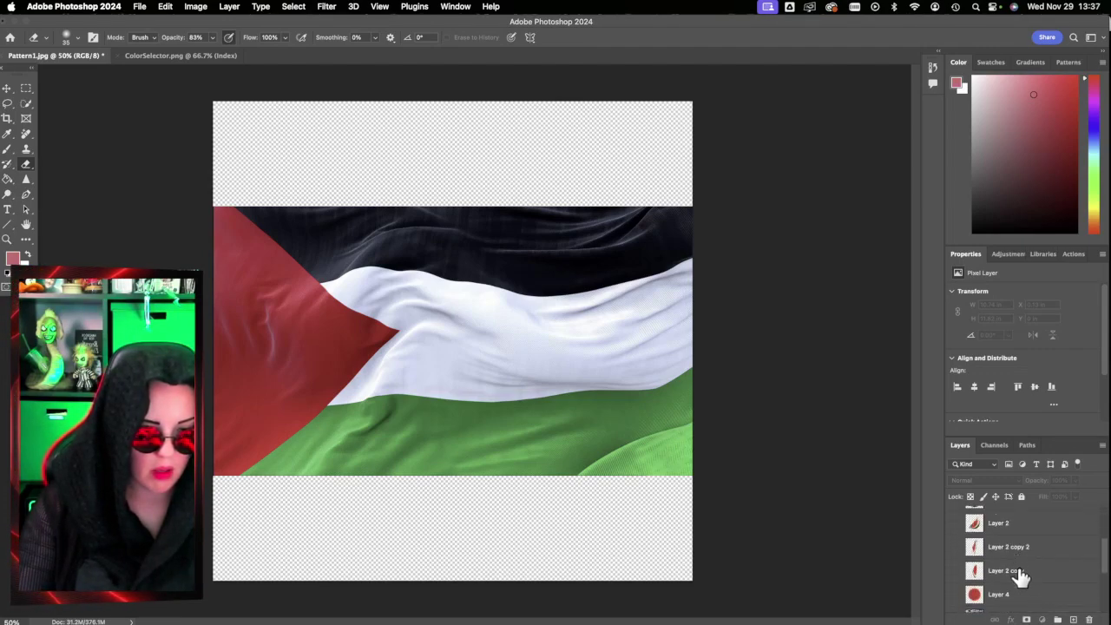
left_click(1016, 573)
scroll(1014, 577, "down", 4)
left_click(999, 601)
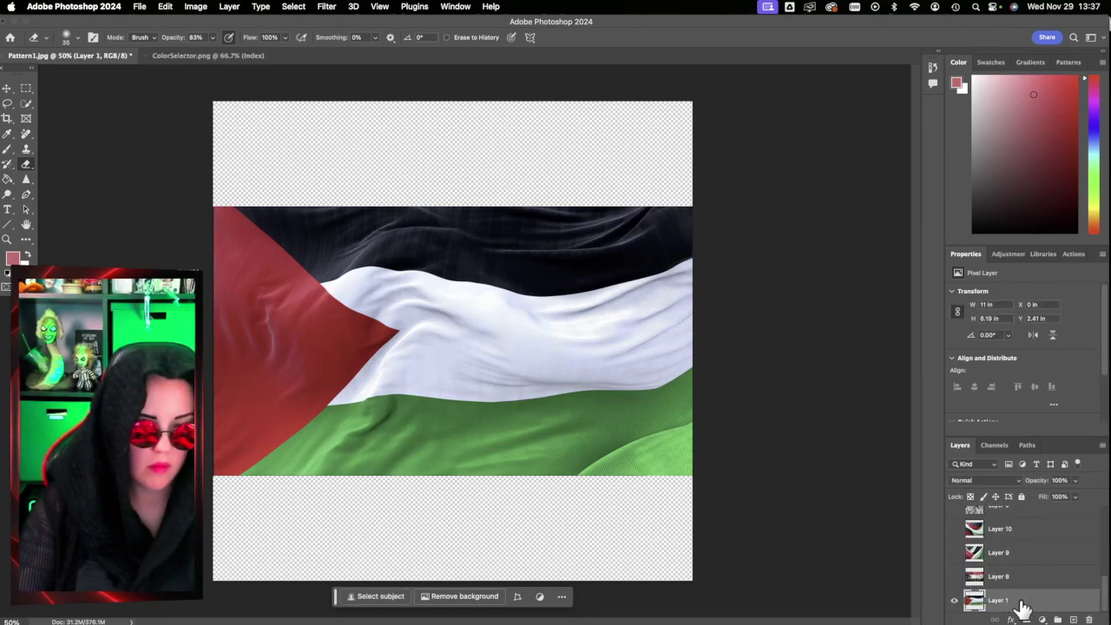
key("super+t")
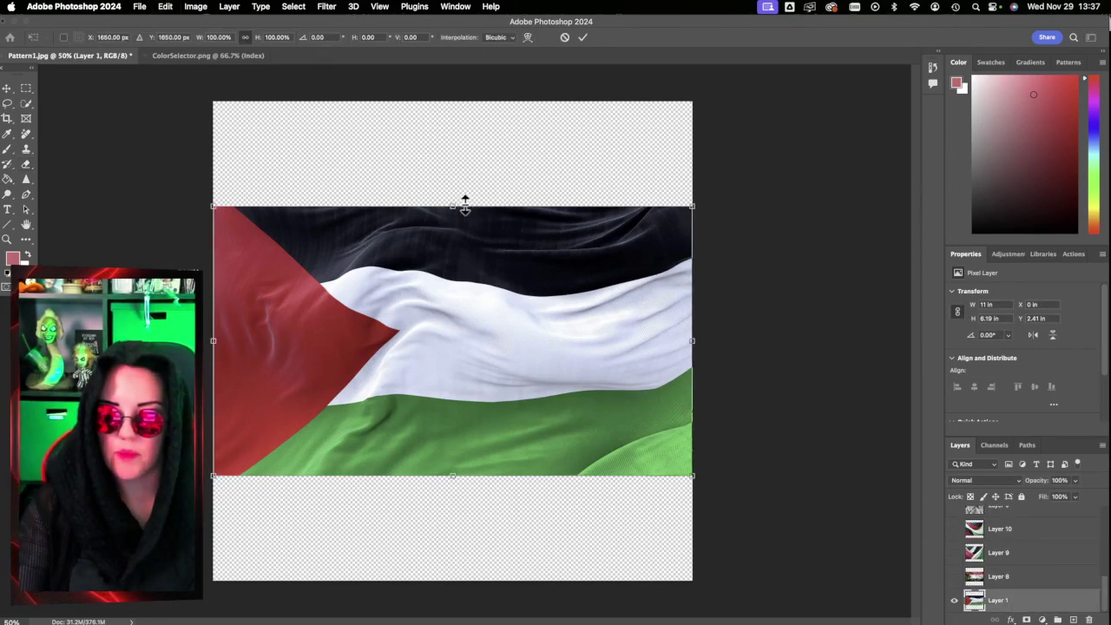
left_click_drag(464, 203, 482, 48)
left_click_drag(454, 473, 497, 578)
mouse_move(492, 214)
left_mouse_down()
mouse_move(446, 122)
mouse_move(449, 239)
mouse_move(654, 242)
mouse_move(573, 242)
mouse_move(613, 236)
left_mouse_up()
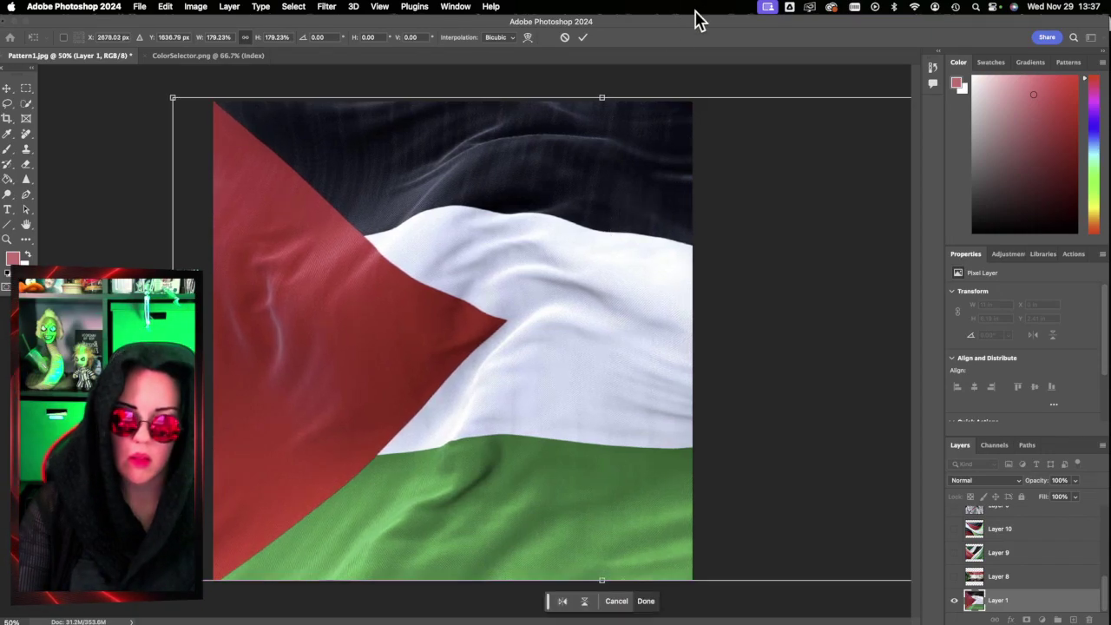
left_click(583, 36)
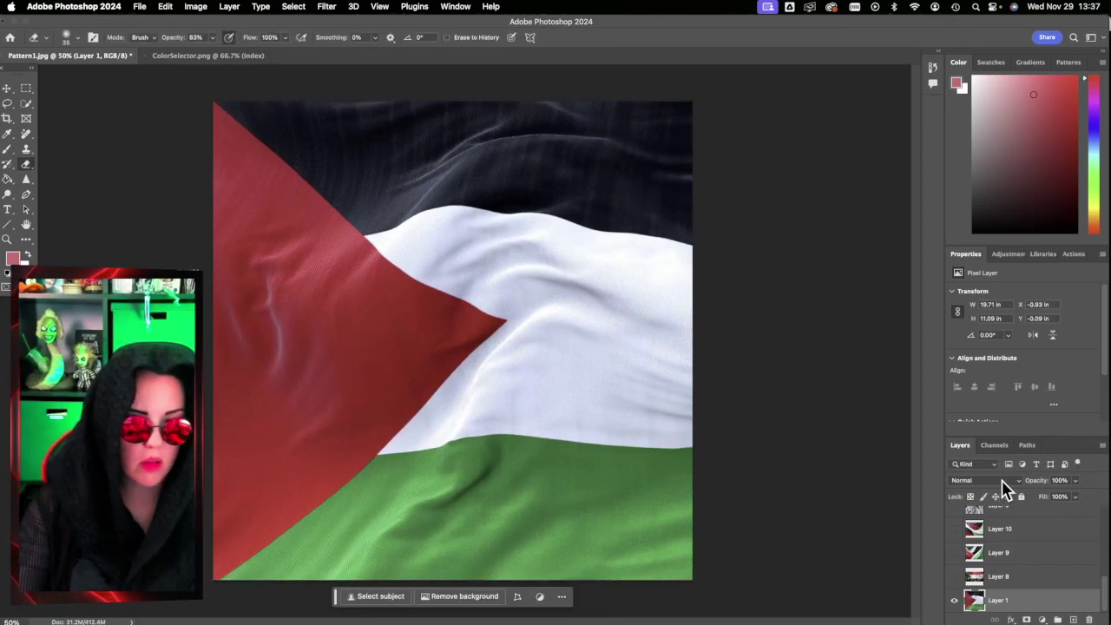
Step: Show the cracked-concrete flag on Layer 8, try enlarging it to 138.90%, and delete the layer
left_click(1005, 576)
left_click(955, 576)
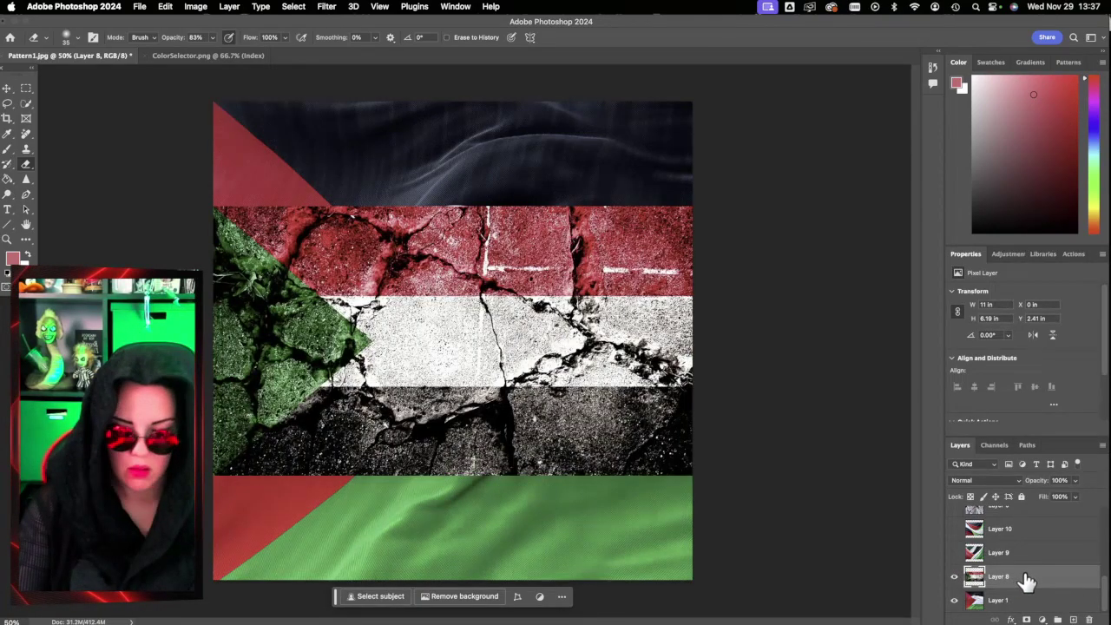
key("super+t")
left_click_drag(472, 52, 477, 101)
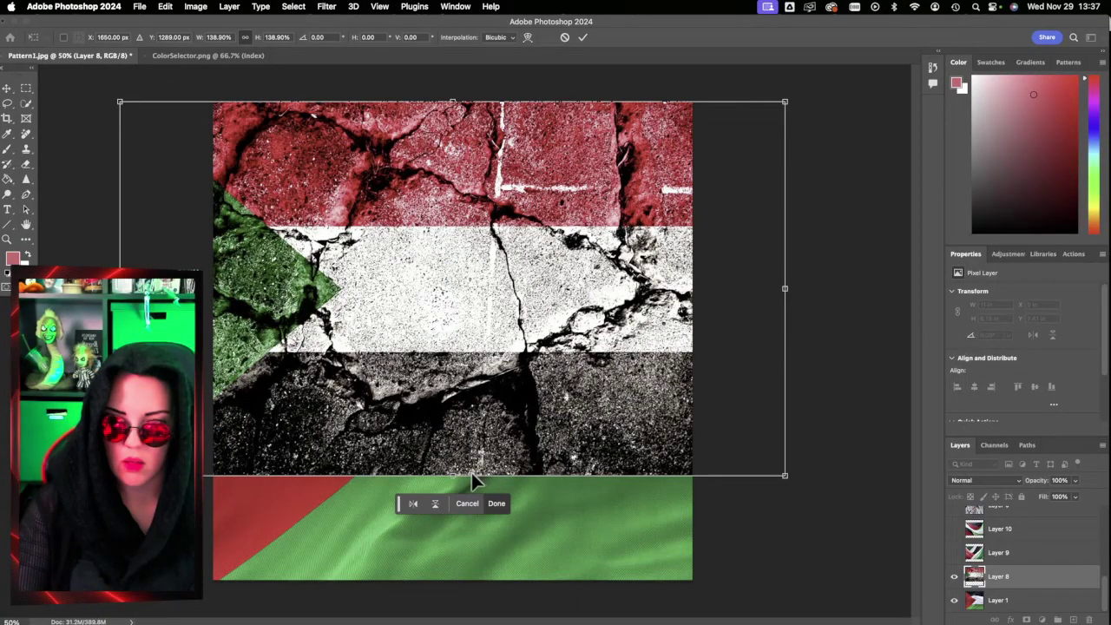
left_click(564, 39)
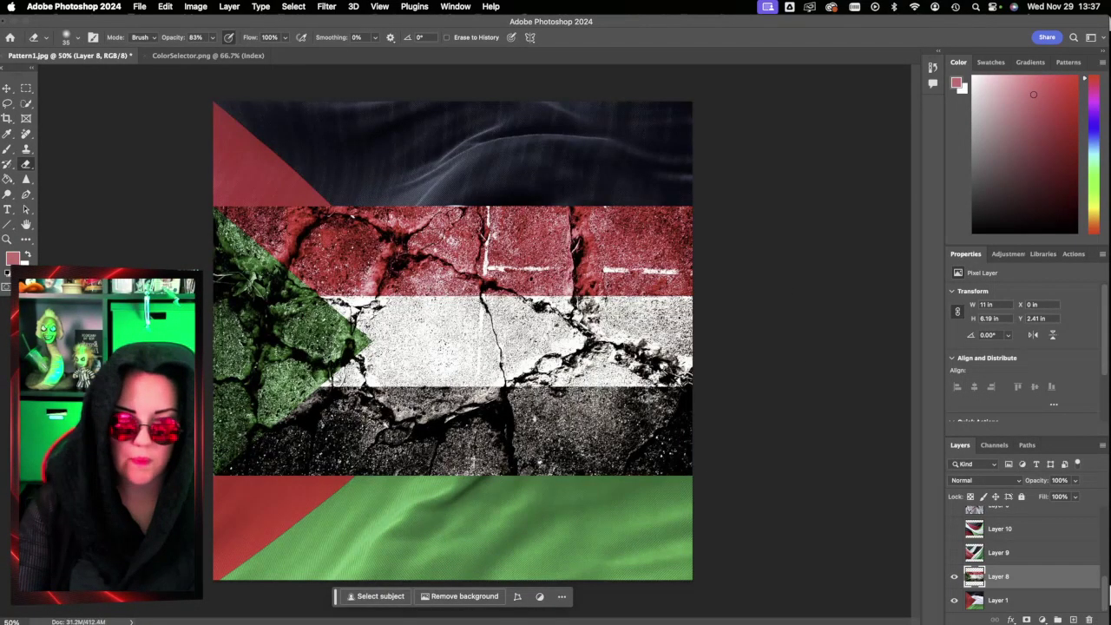
key("BackSpace")
Step: Show the draped flag on Layer 9 and scale it proportionally to 128.55% so it fills the canvas height
left_click(1007, 577)
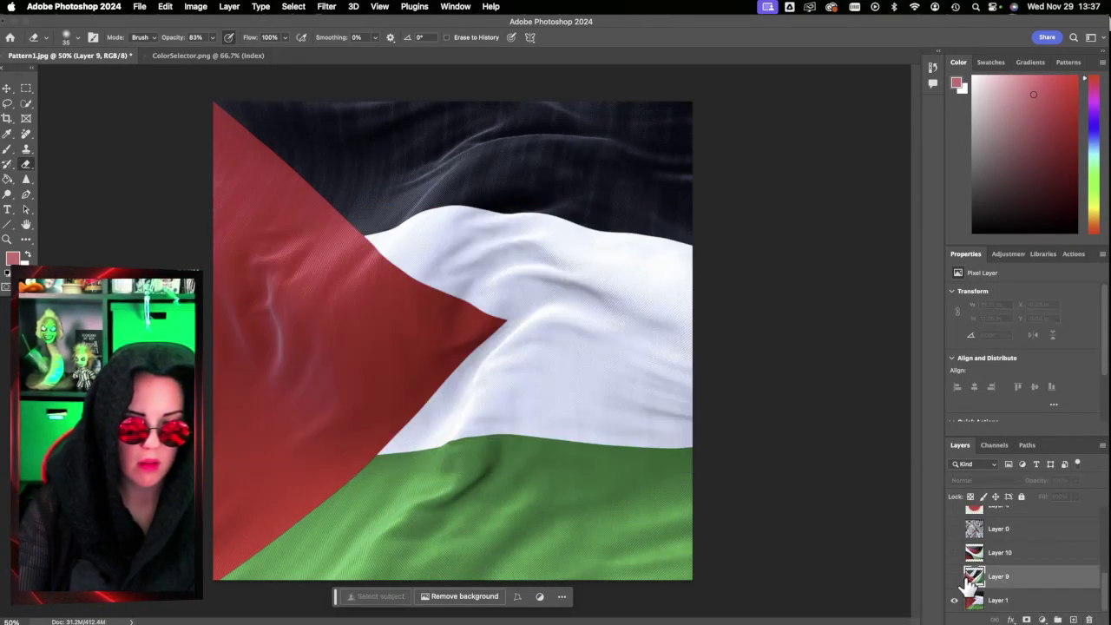
left_click(955, 577)
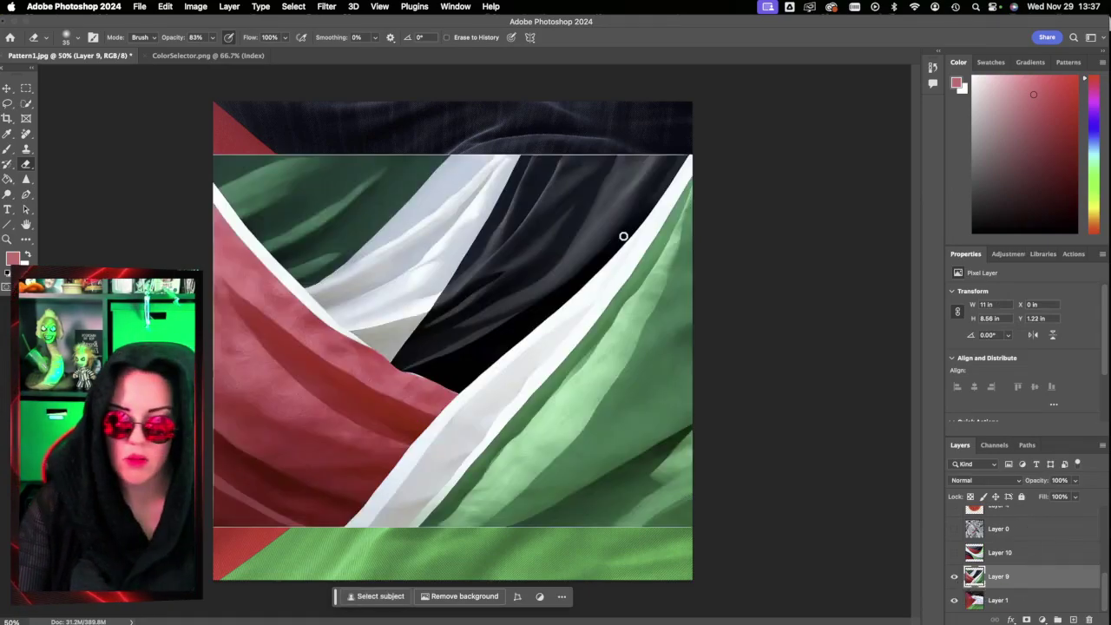
key("super+t")
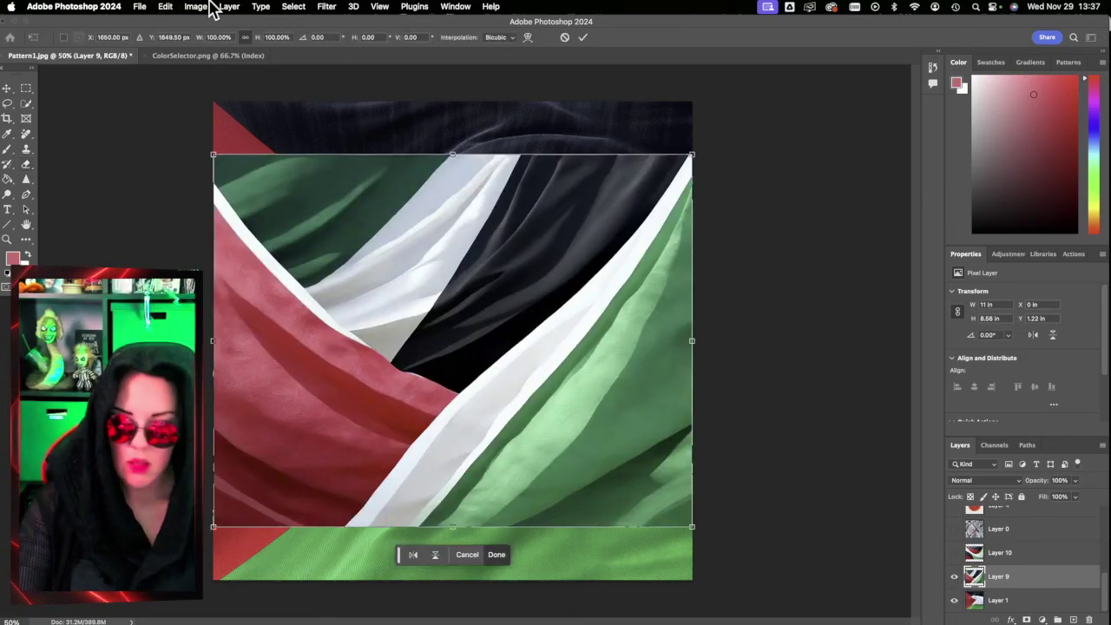
left_click_drag(458, 156, 453, 104)
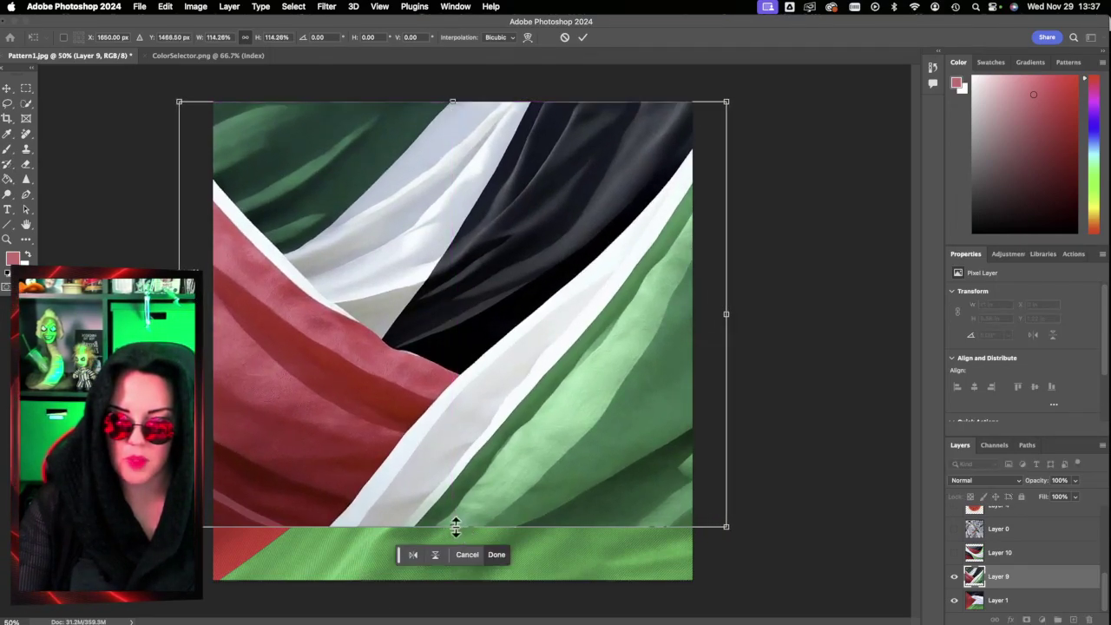
left_click_drag(456, 526, 452, 580)
mouse_move(434, 493)
left_mouse_down()
mouse_move(496, 496)
mouse_move(434, 501)
left_mouse_up()
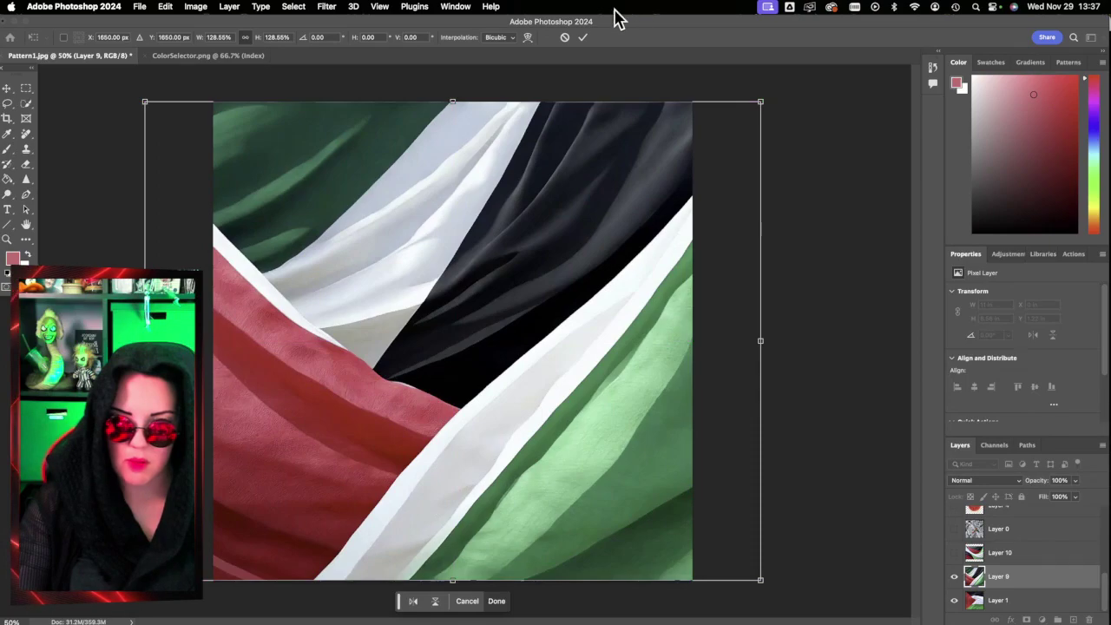
left_click(582, 41)
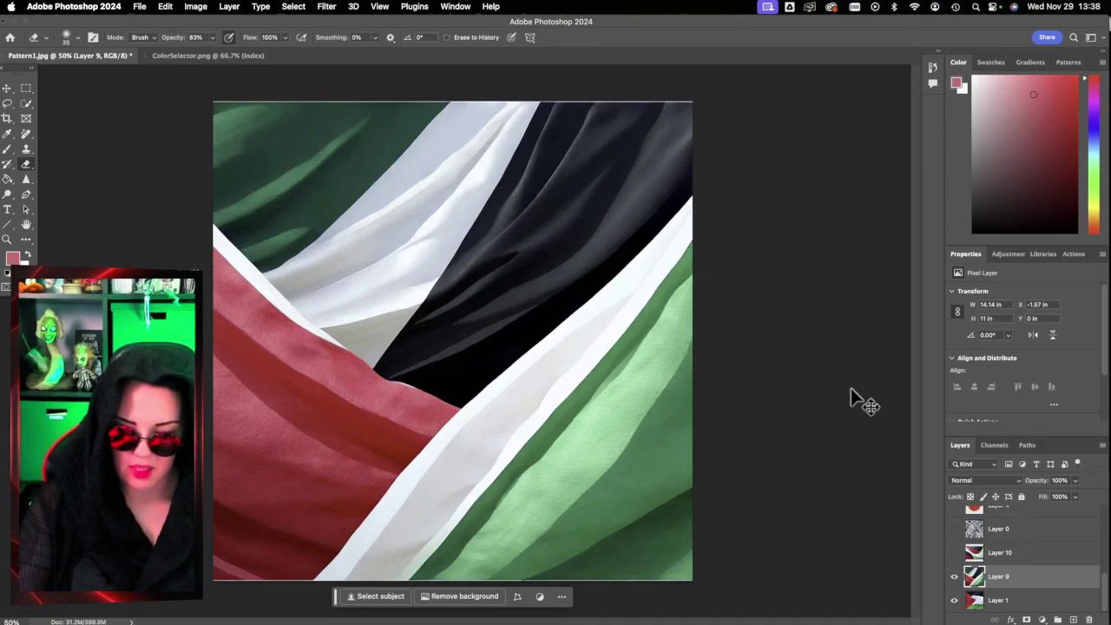
Step: Enlarge the Layer 9 flag slightly past the canvas's bottom and top edges, to about 14.43 × 11.23 in
key("super+t")
left_click_drag(449, 580, 449, 587)
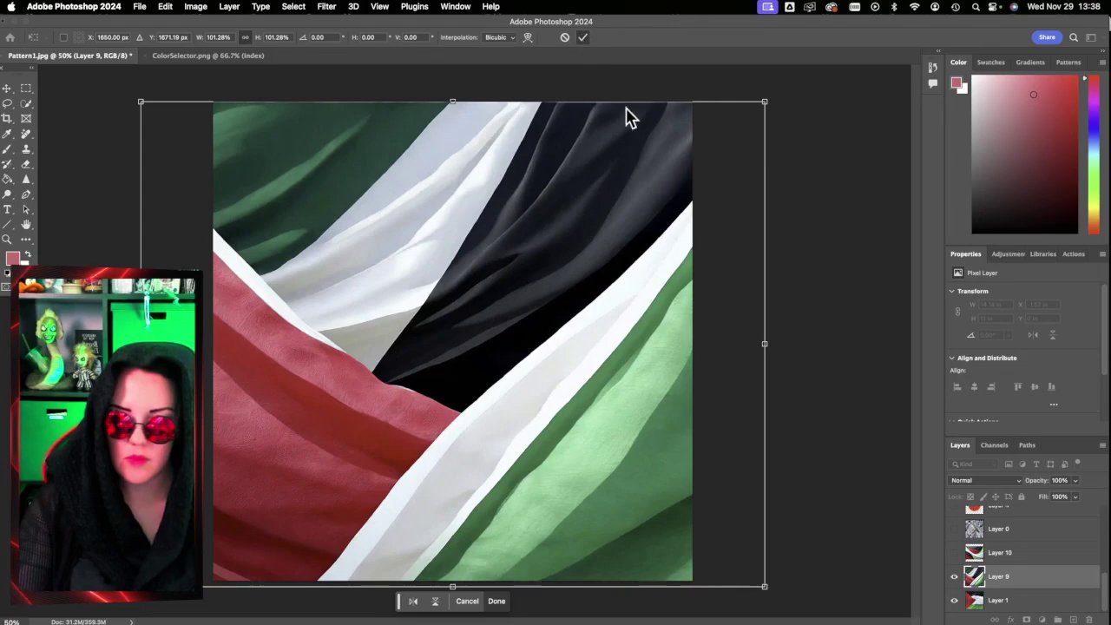
key("Return")
key("super+t")
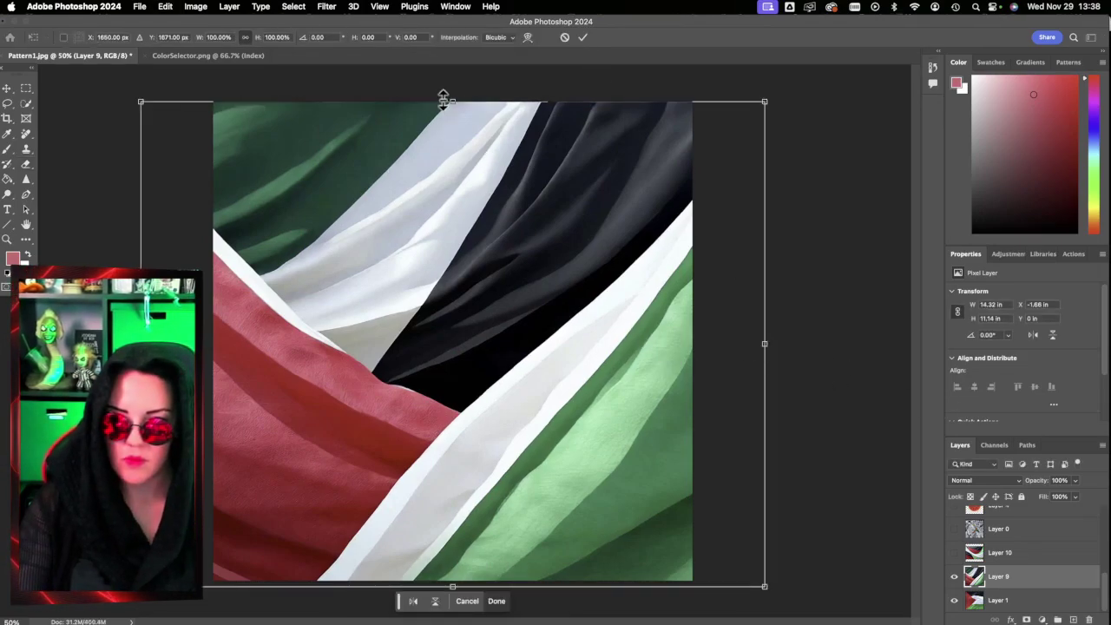
left_click_drag(444, 96, 448, 94)
left_click(582, 39)
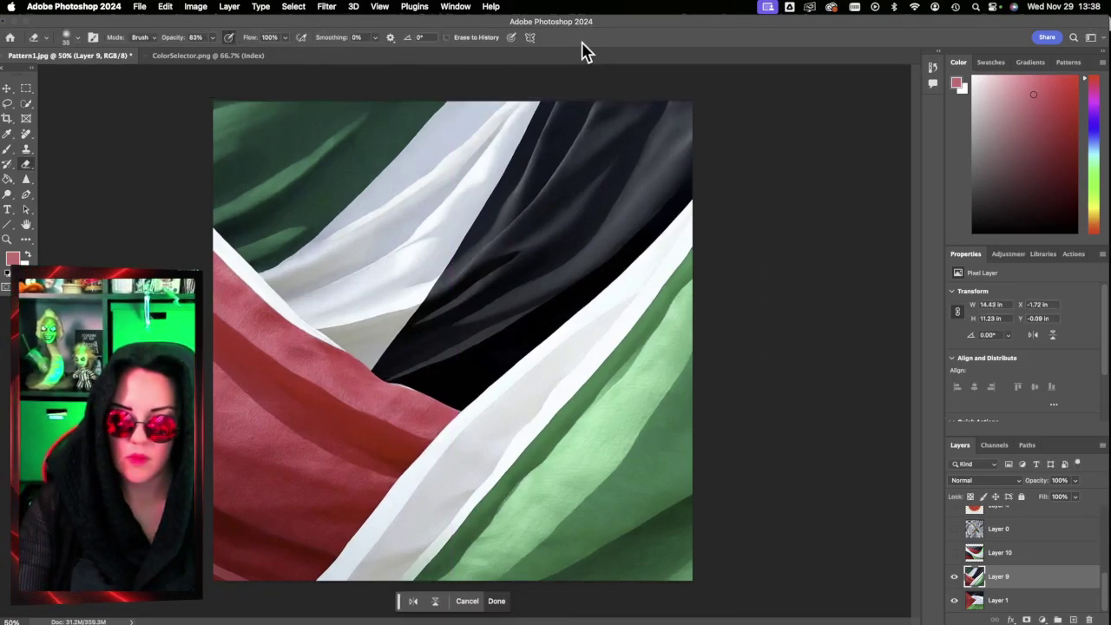
Step: Show the flag on Layer 10, scale it proportionally to 135.20% and shift it left while still covering the canvas
left_click(1000, 553)
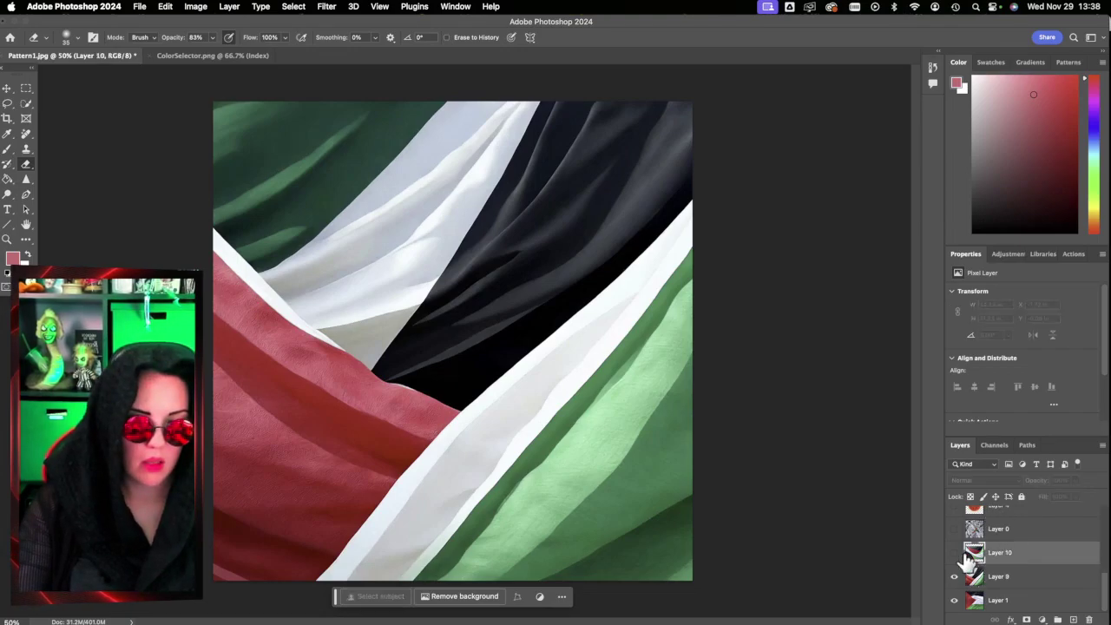
left_click(954, 553)
key("super+t")
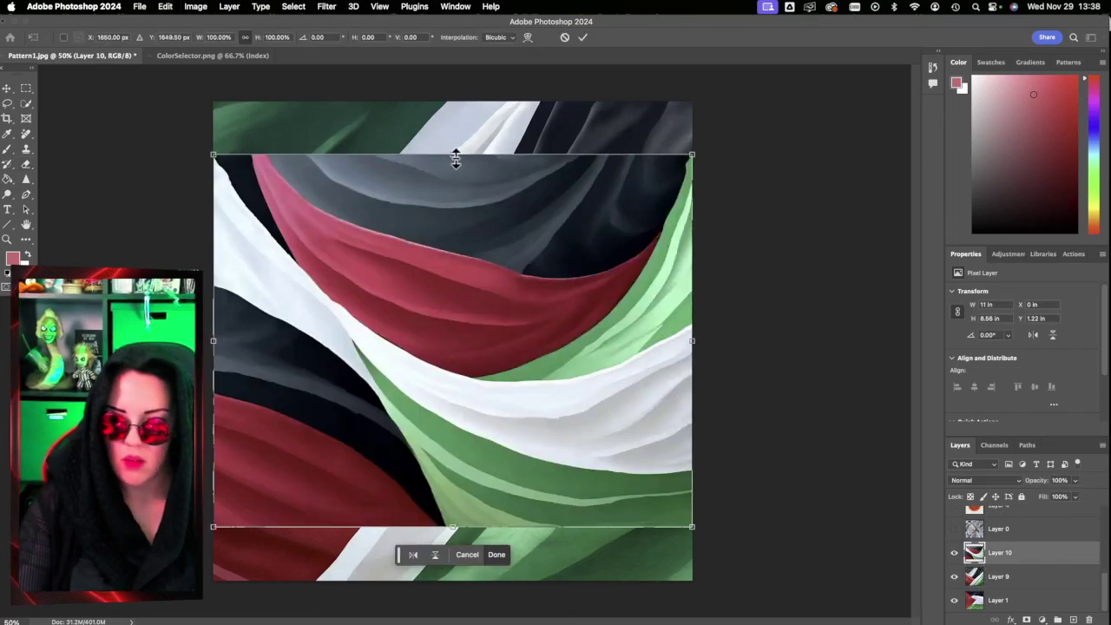
left_click_drag(456, 157, 461, 84)
left_click_drag(456, 526, 451, 586)
mouse_move(433, 509)
left_mouse_down()
mouse_move(463, 508)
mouse_move(436, 511)
left_mouse_up()
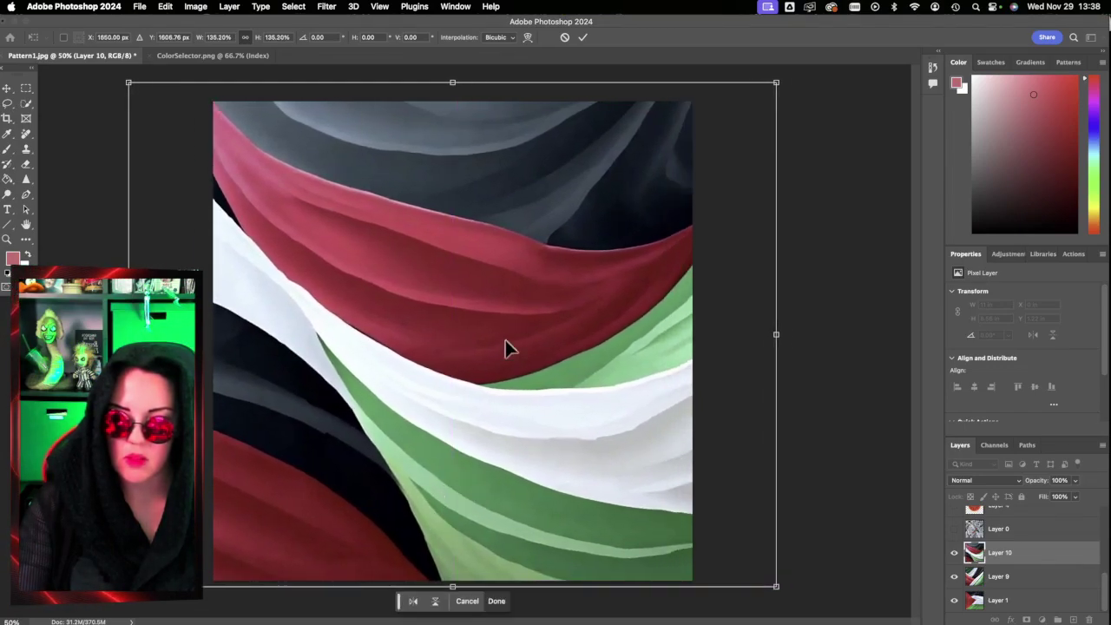
left_click_drag(460, 286, 402, 277)
left_click(582, 38)
key("e")
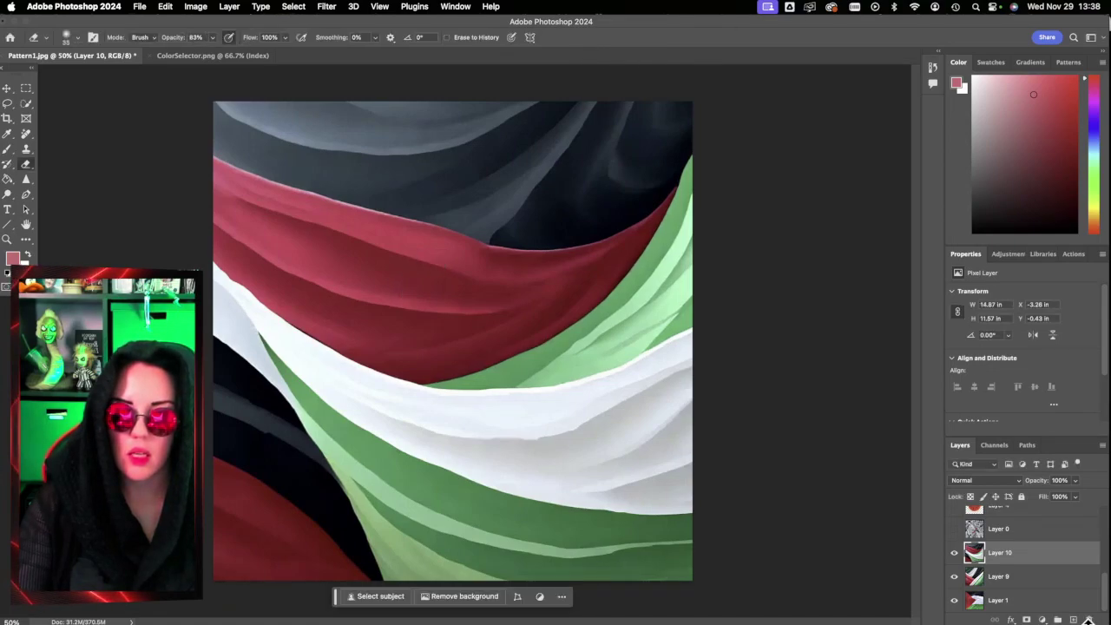
Step: Show the round watermelon slice on Layer 4 over the flag, keeping its size and centred position
left_click(965, 533)
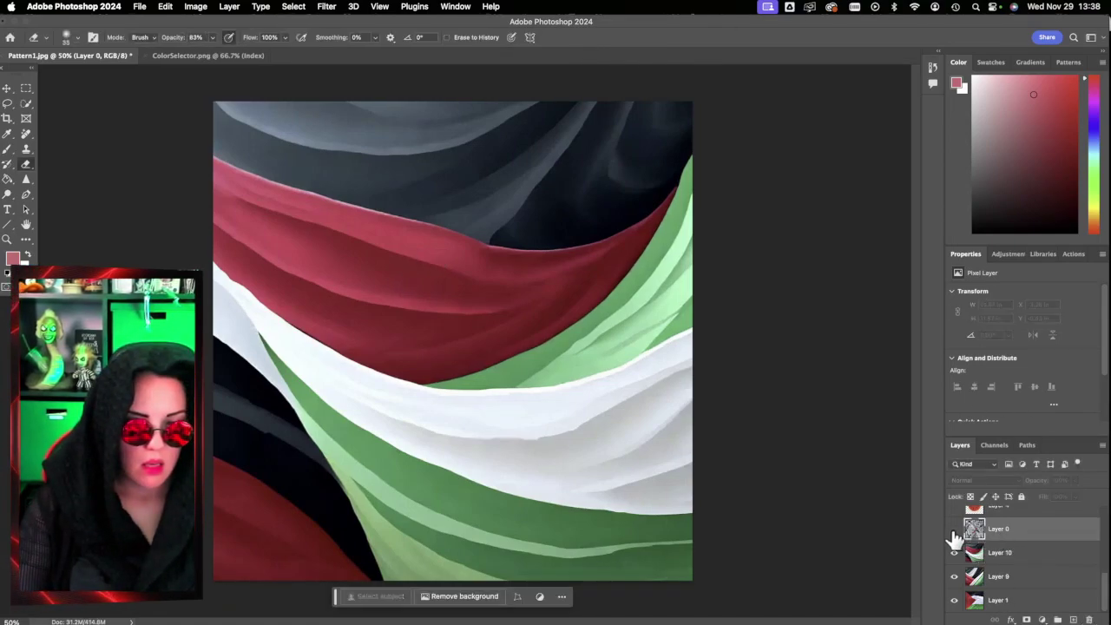
scroll(981, 538, "up", 3)
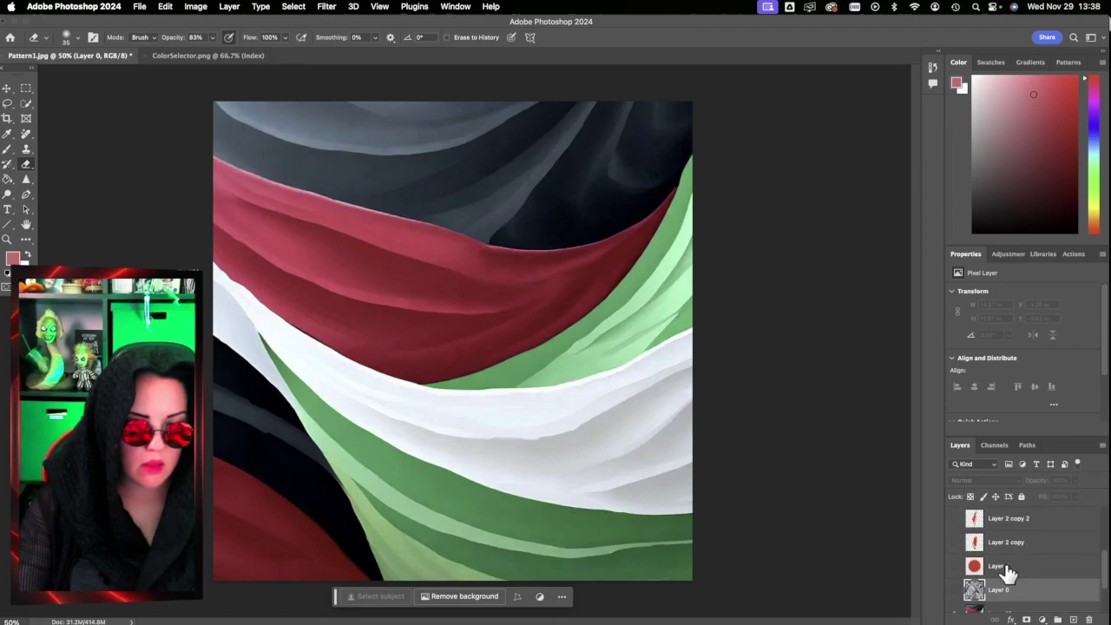
left_click(988, 571)
left_click(955, 566)
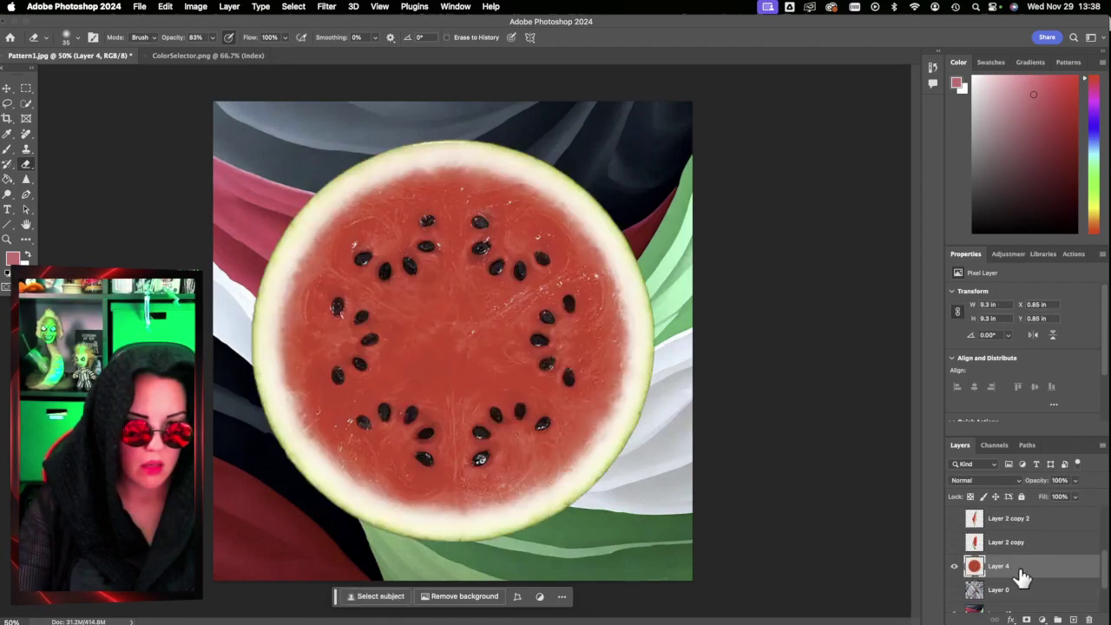
key("super+t")
left_click_drag(490, 338, 488, 342)
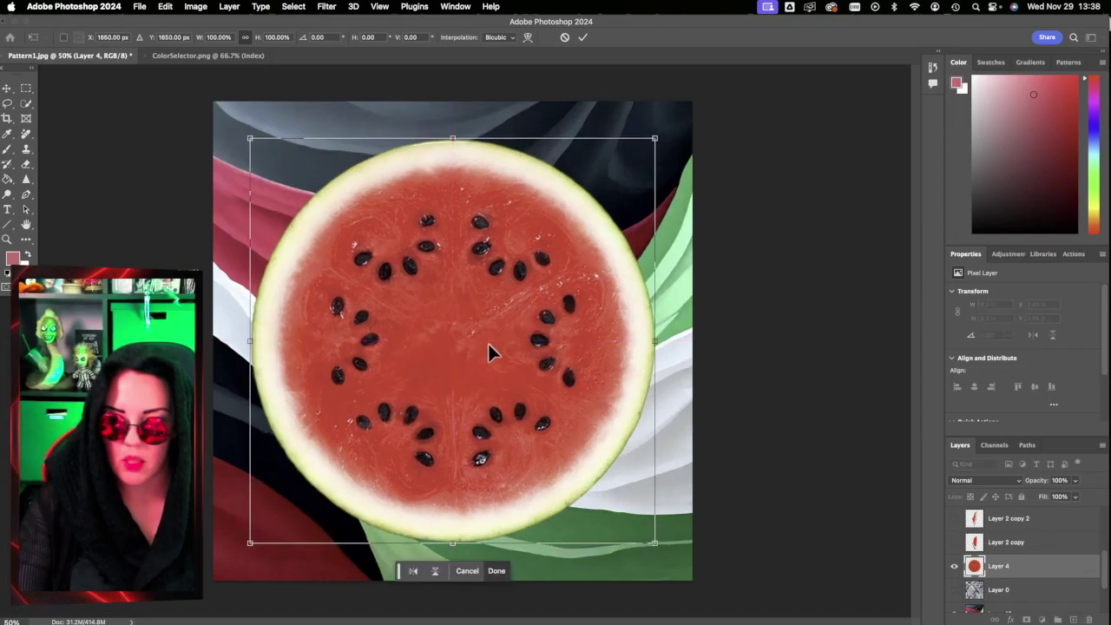
left_click(583, 38)
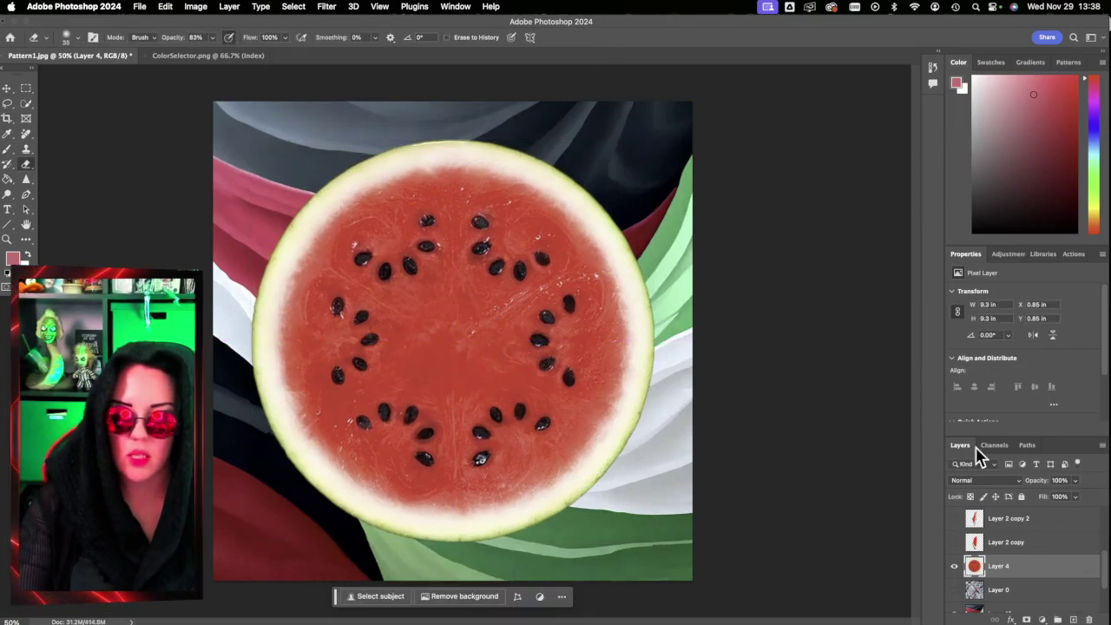
Step: Hide Layer 4, compare the watermelon map shapes on Layer 2 copy and Layer 2 copy 2, and delete Layer 2 copy
scroll(1033, 560, "up", 1)
left_click(954, 554)
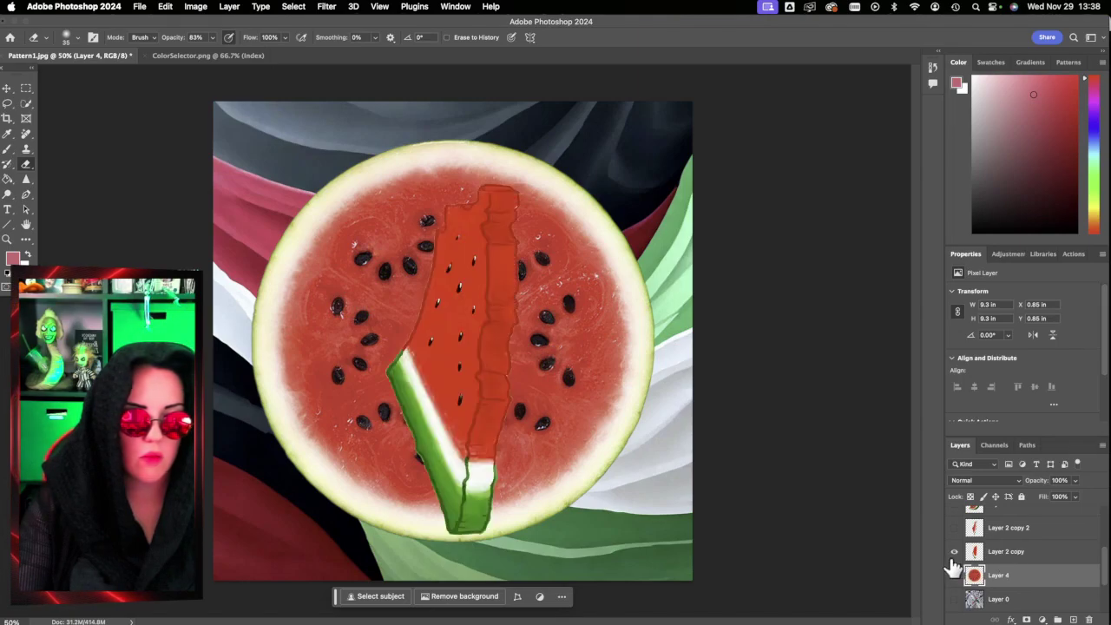
left_click(954, 576)
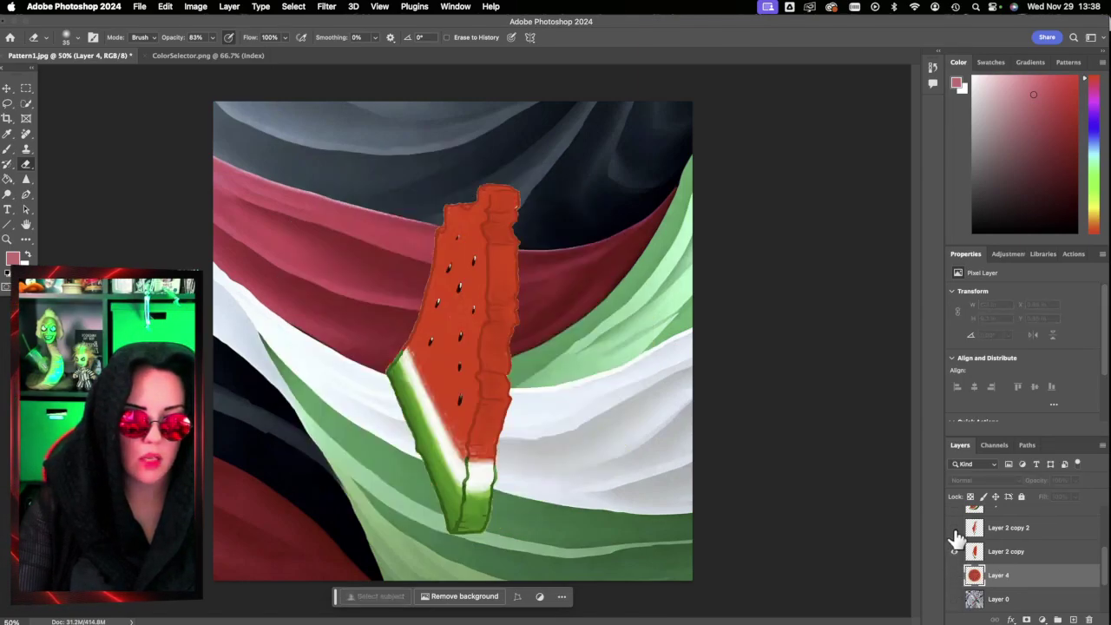
left_click(955, 528)
left_click(955, 554)
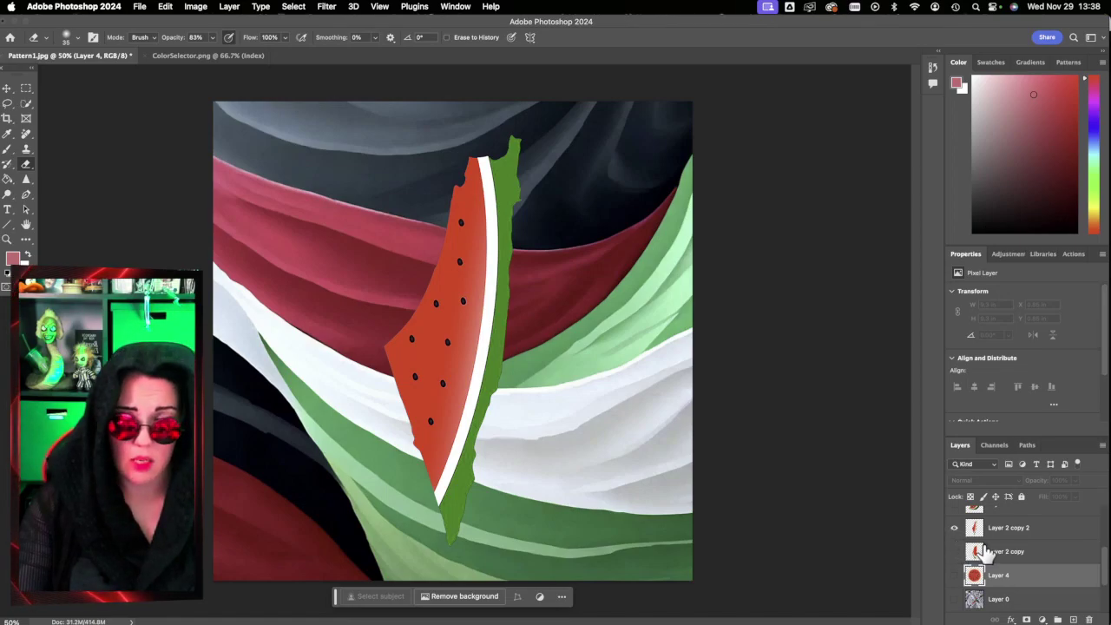
left_click_drag(994, 556, 1085, 620)
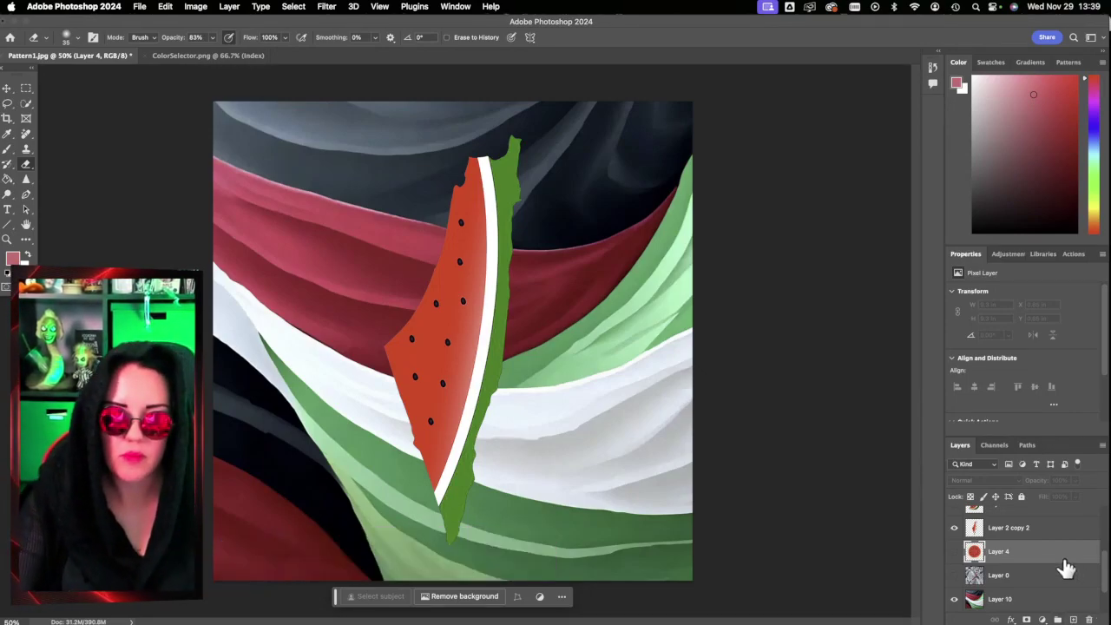
Step: Hide Layer 2 copy 2 and show the round watermelon on Layer 4 together with the barbed-wire fist on Layer 5
left_click(954, 527)
scroll(998, 556, "up", 1)
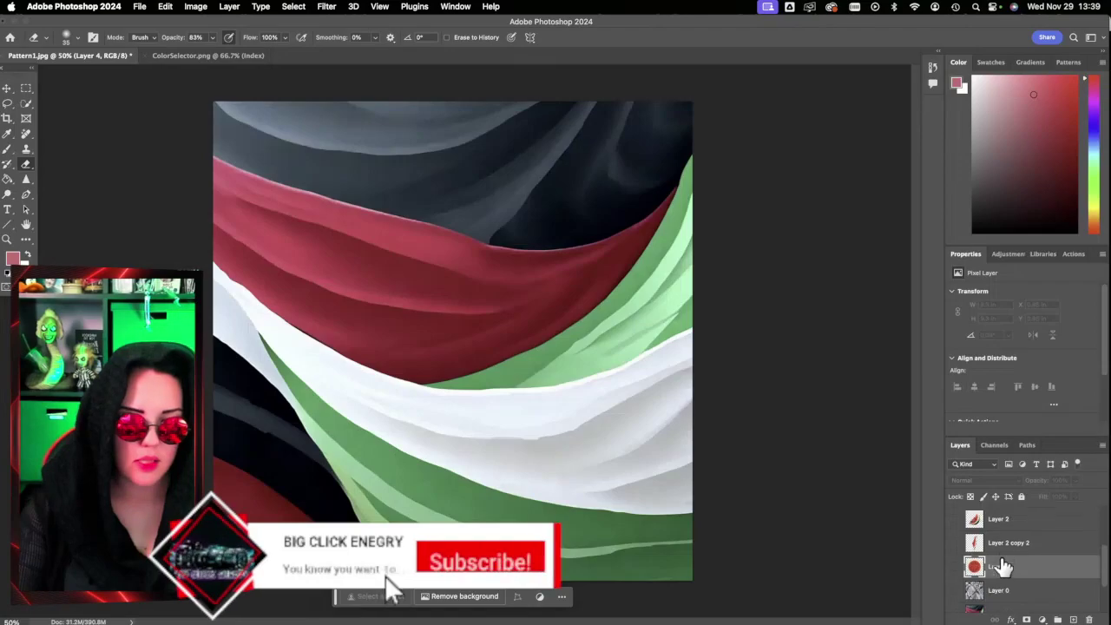
left_click(966, 575)
scroll(1012, 569, "up", 3)
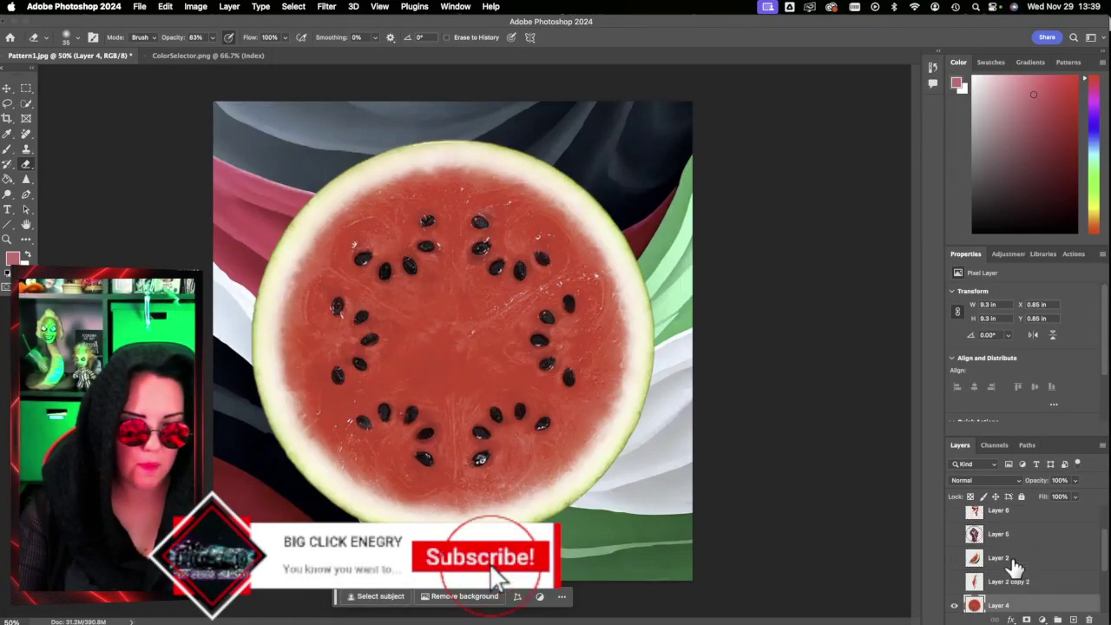
scroll(1012, 569, "up", 1)
left_click(974, 562)
left_click(954, 562)
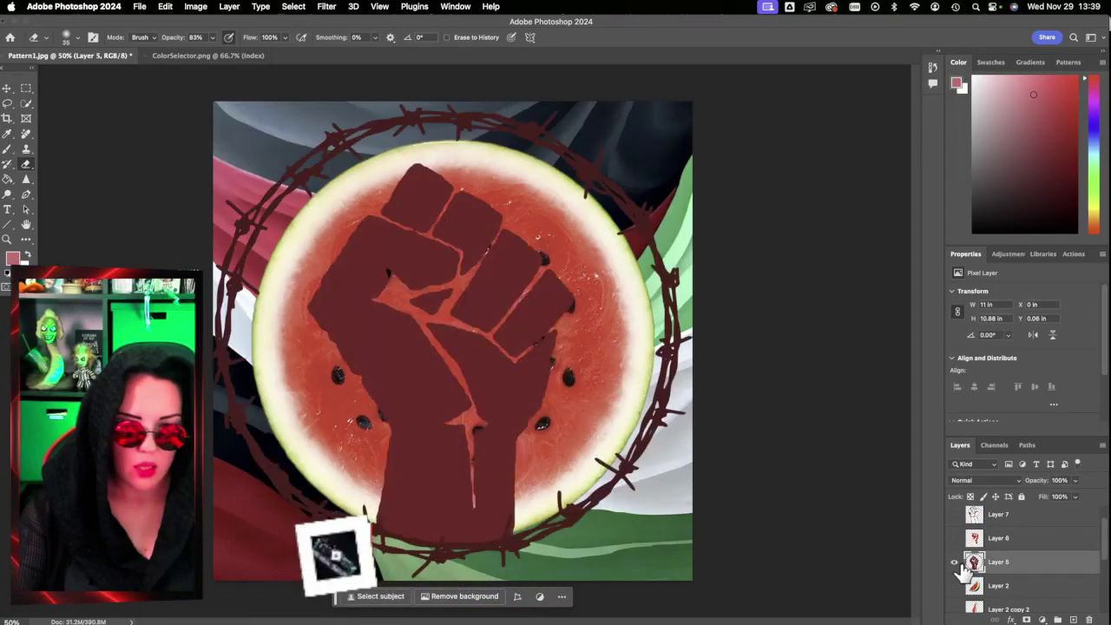
key("super+t")
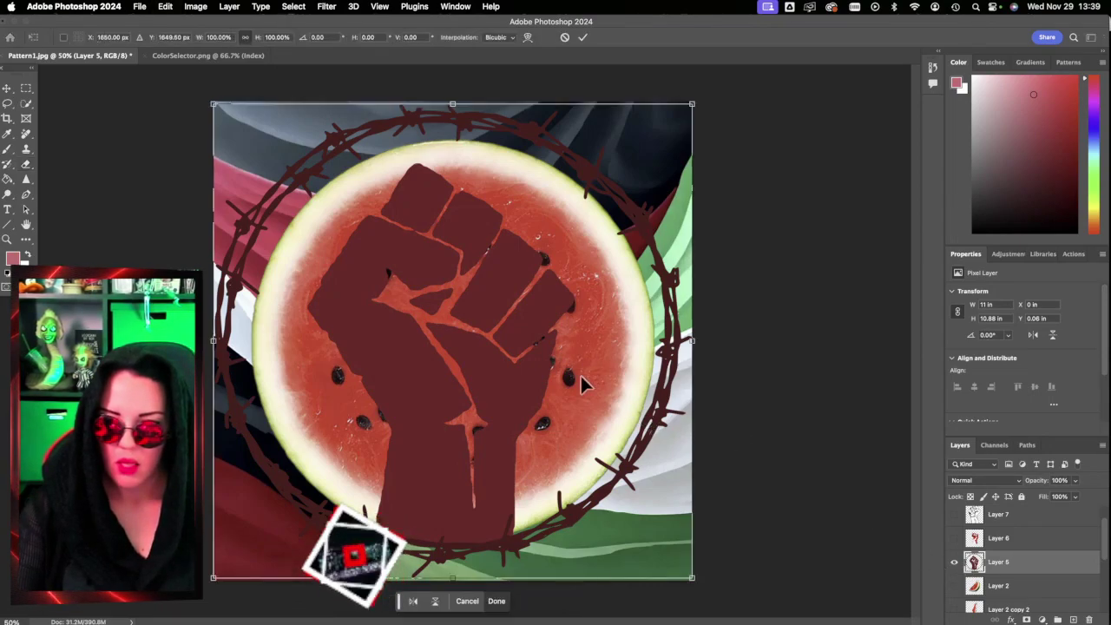
mouse_move(579, 386)
left_mouse_down()
mouse_move(600, 400)
mouse_move(592, 375)
mouse_move(593, 402)
left_mouse_up()
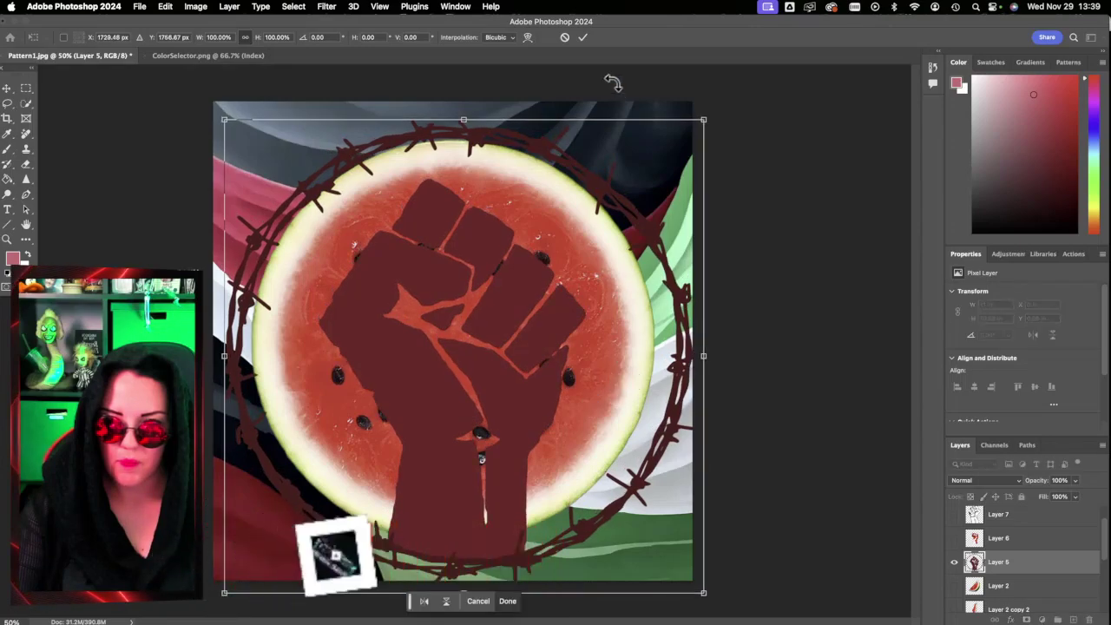
left_click(565, 45)
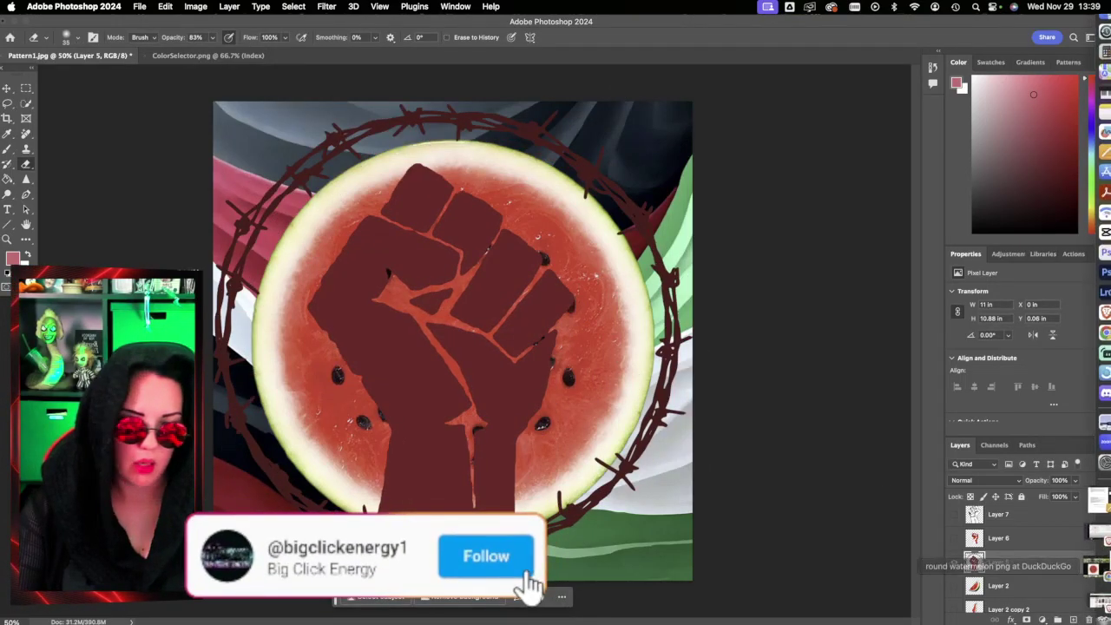
Step: Switch to the DuckDuckGo image results in Chrome and search for "barbedwire circle png"
left_click(1081, 379)
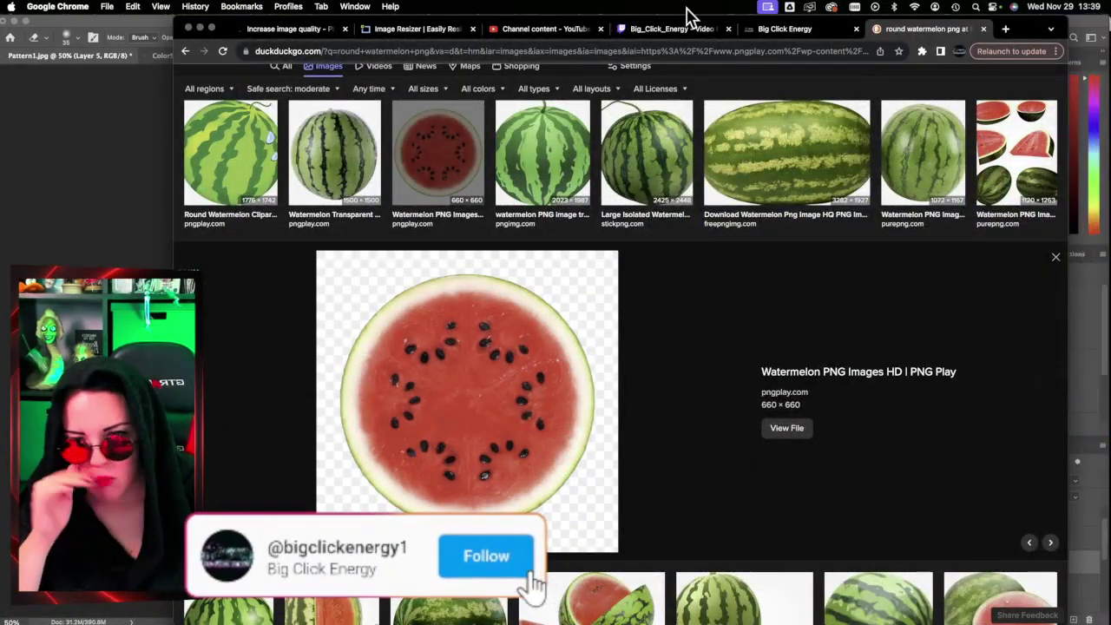
scroll(503, 89, "up", 2)
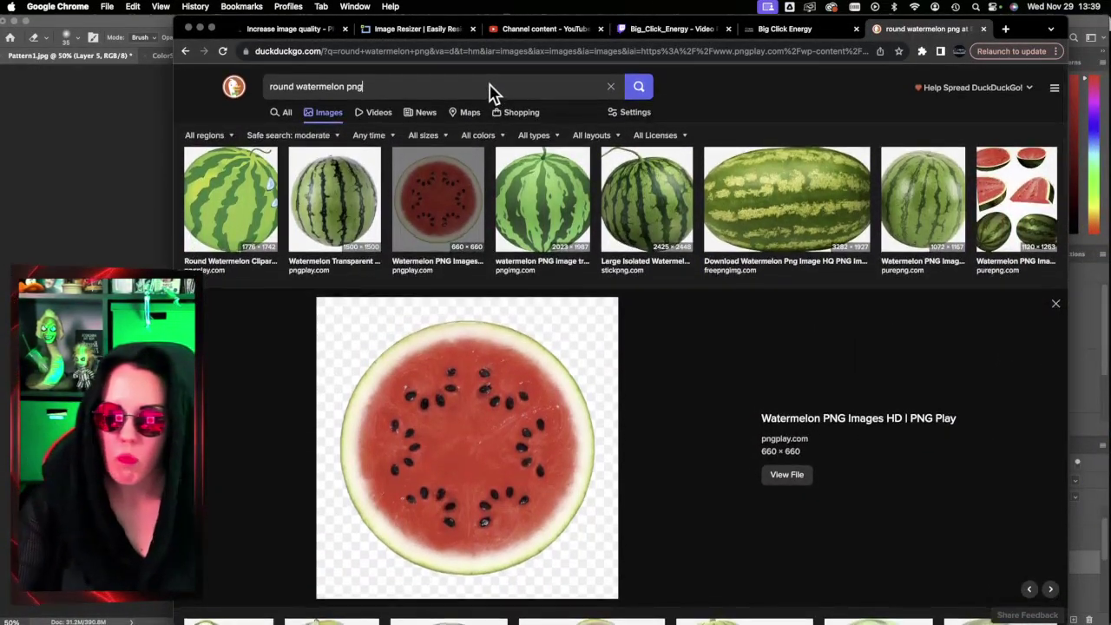
left_click(346, 92)
left_click_drag(346, 92, 258, 94)
type("barb")
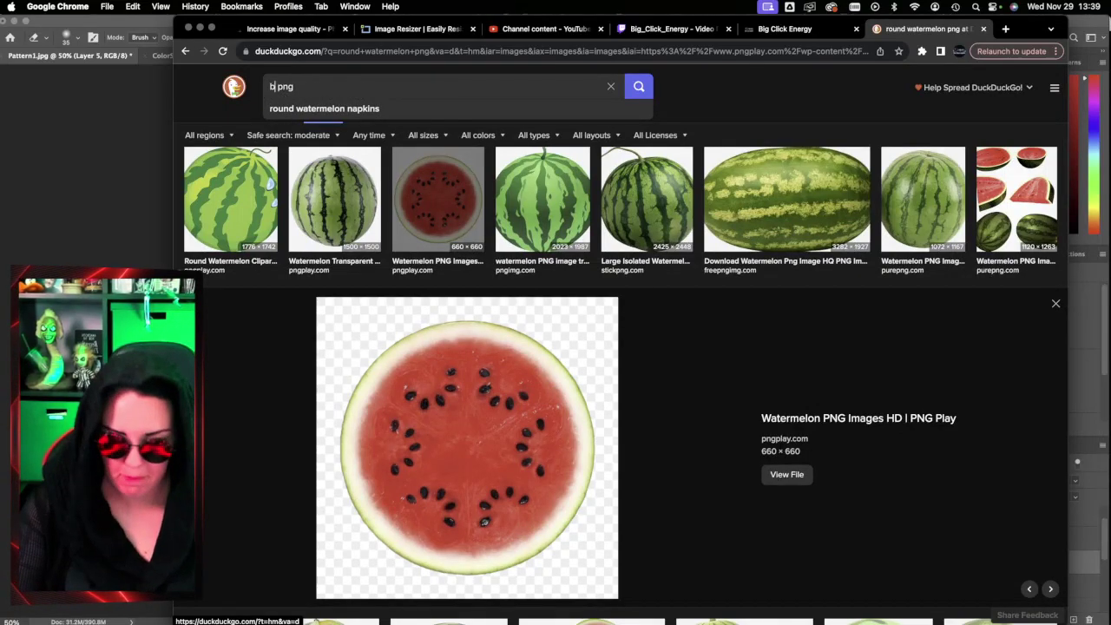
type("edwir")
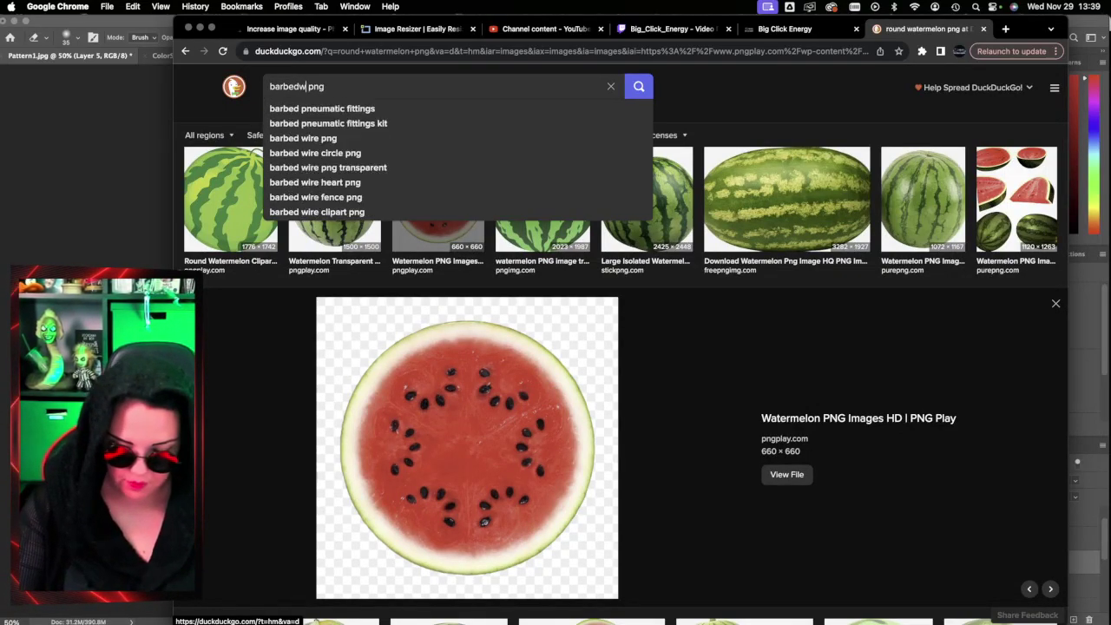
type("e")
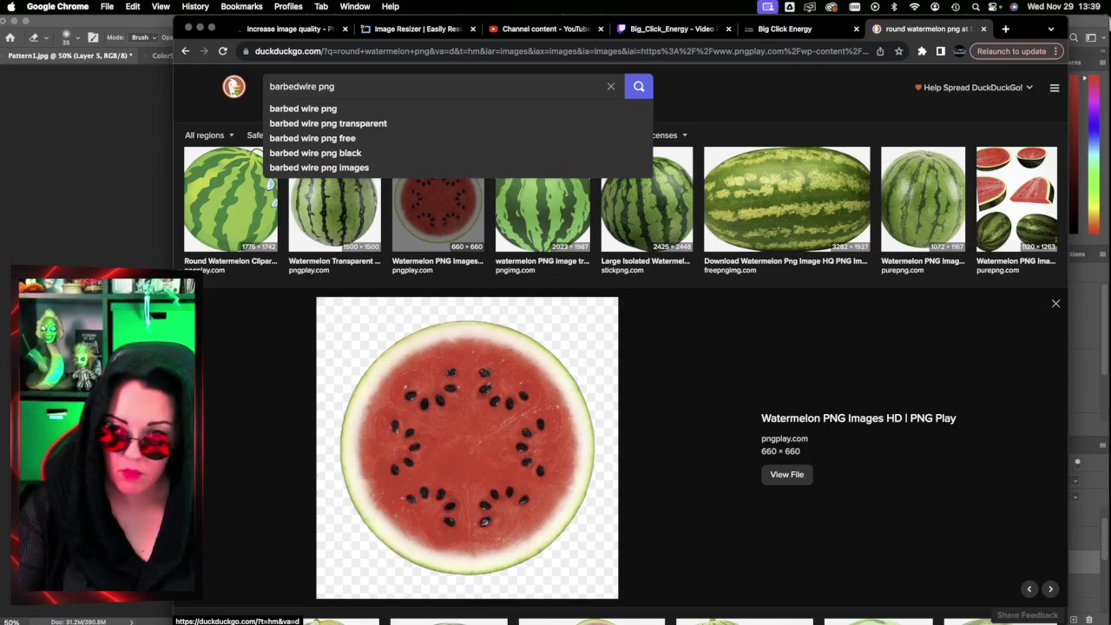
type(" circle")
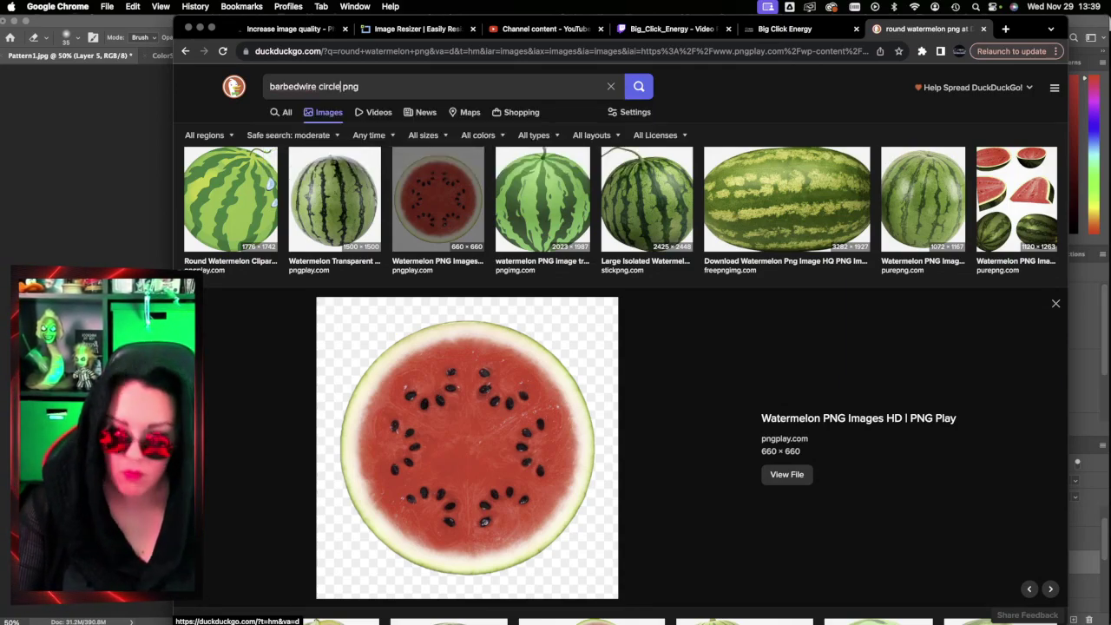
key("Return")
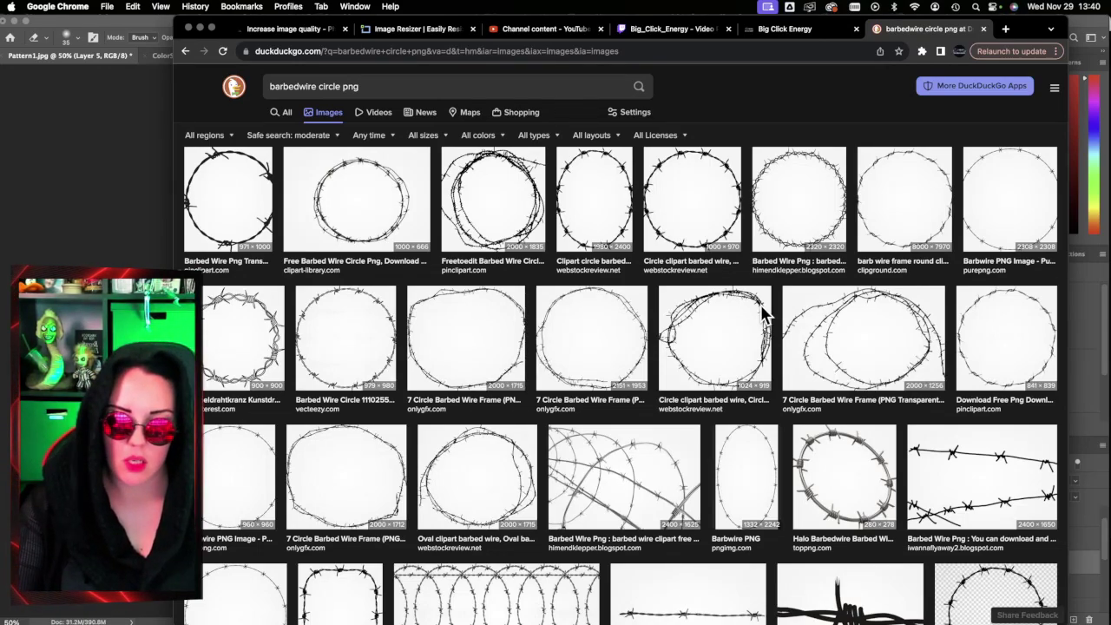
Step: Browse the barbed-wire circle results and preview the 900 × 760 Barbed Wire Vector Png image
scroll(679, 370, "down", 5)
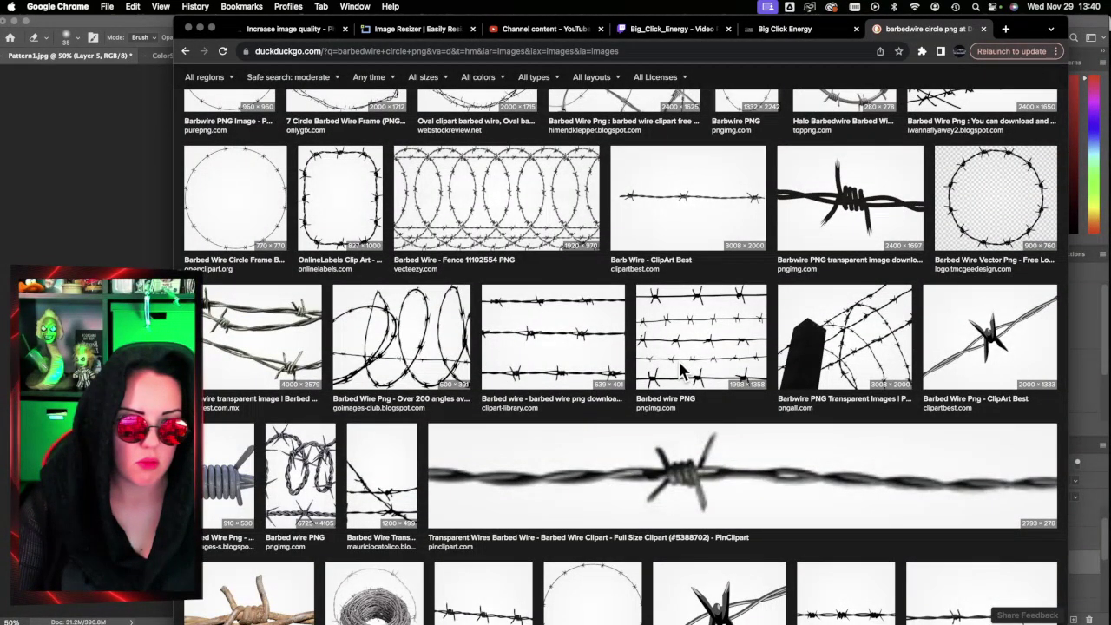
scroll(680, 370, "up", 5)
scroll(680, 369, "down", 1)
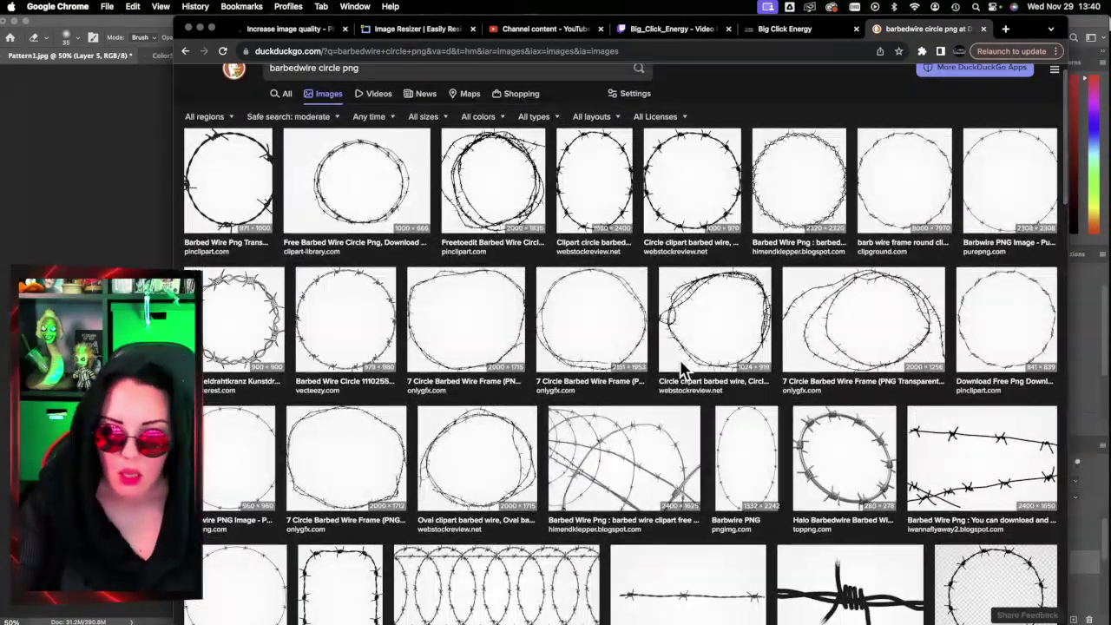
scroll(681, 369, "down", 2)
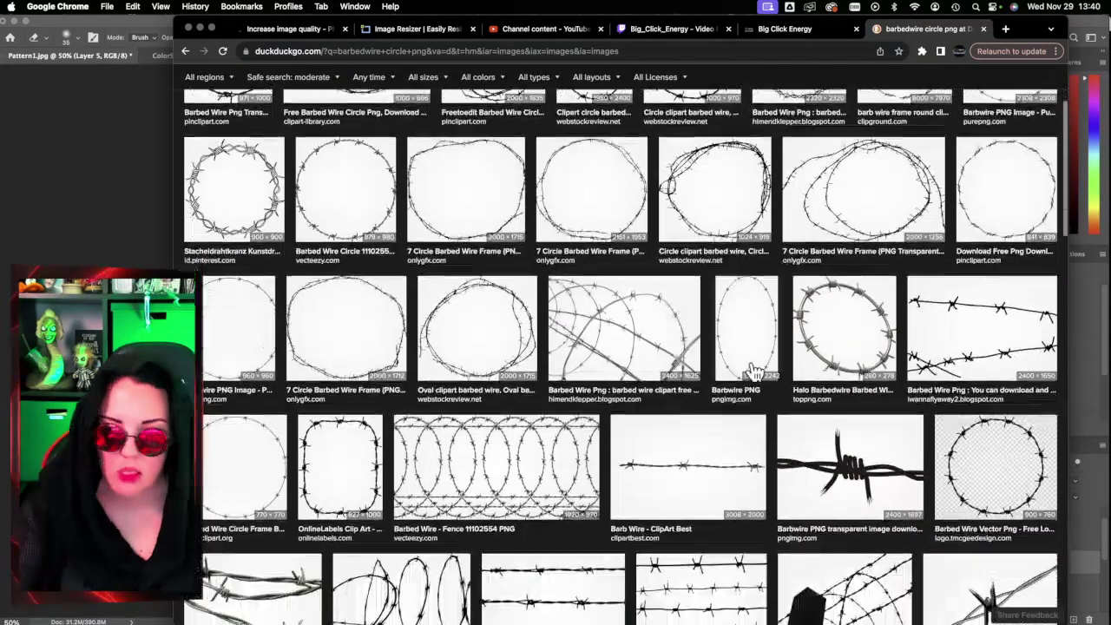
left_click(975, 456)
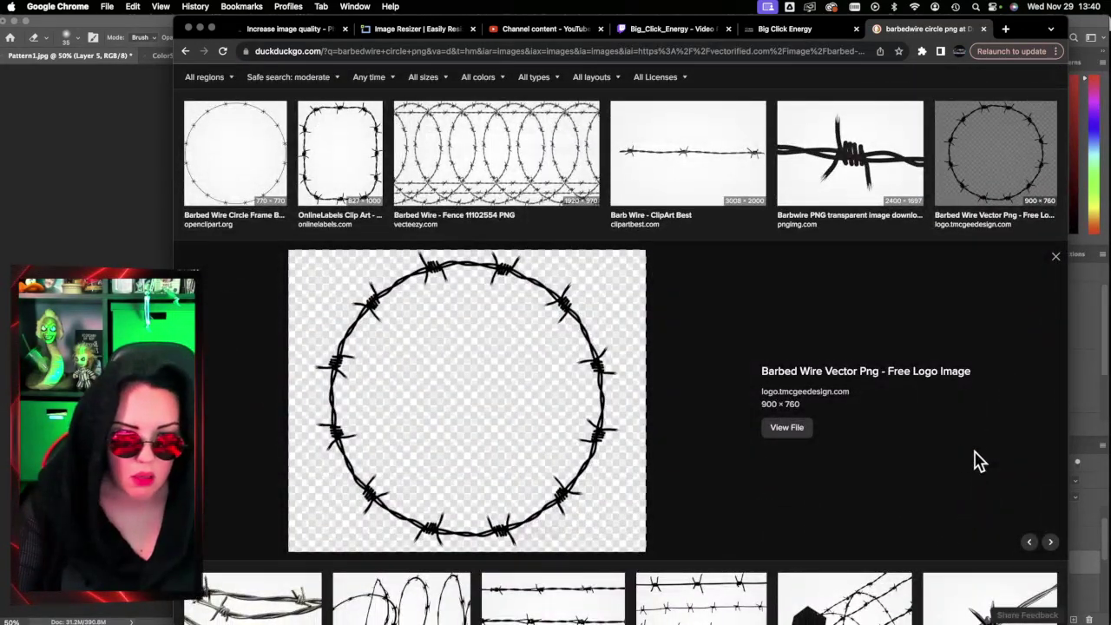
left_click(1056, 257)
scroll(801, 361, "up", 3)
scroll(801, 360, "down", 1)
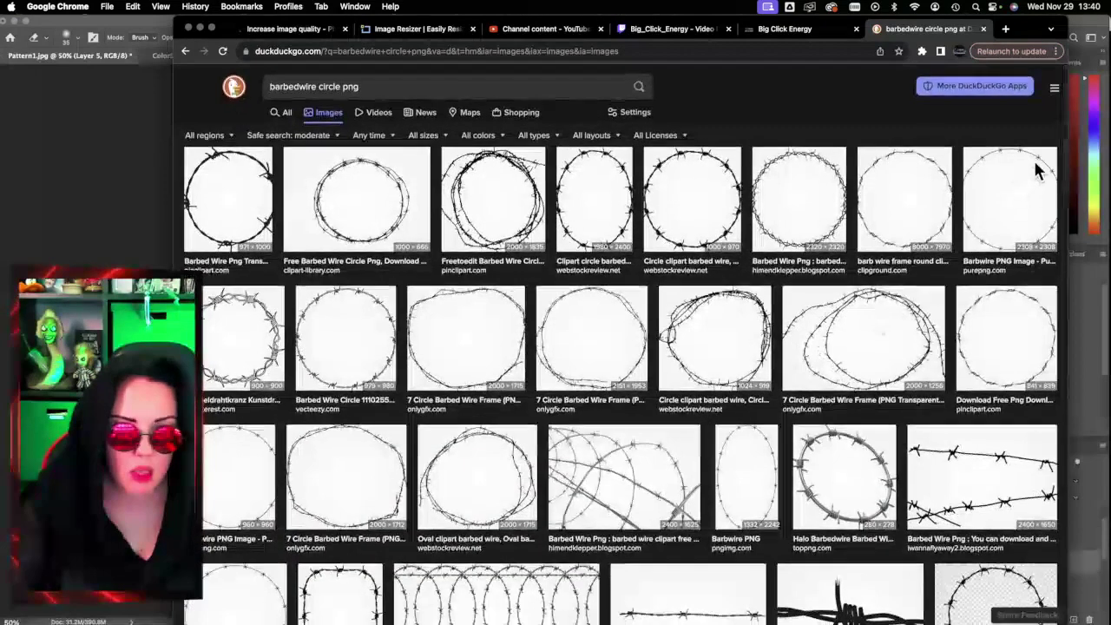
Step: Preview the 2320 × 2320 and 971 × 1000 barbed-wire circles and look through the remaining results for alternatives
left_click(760, 204)
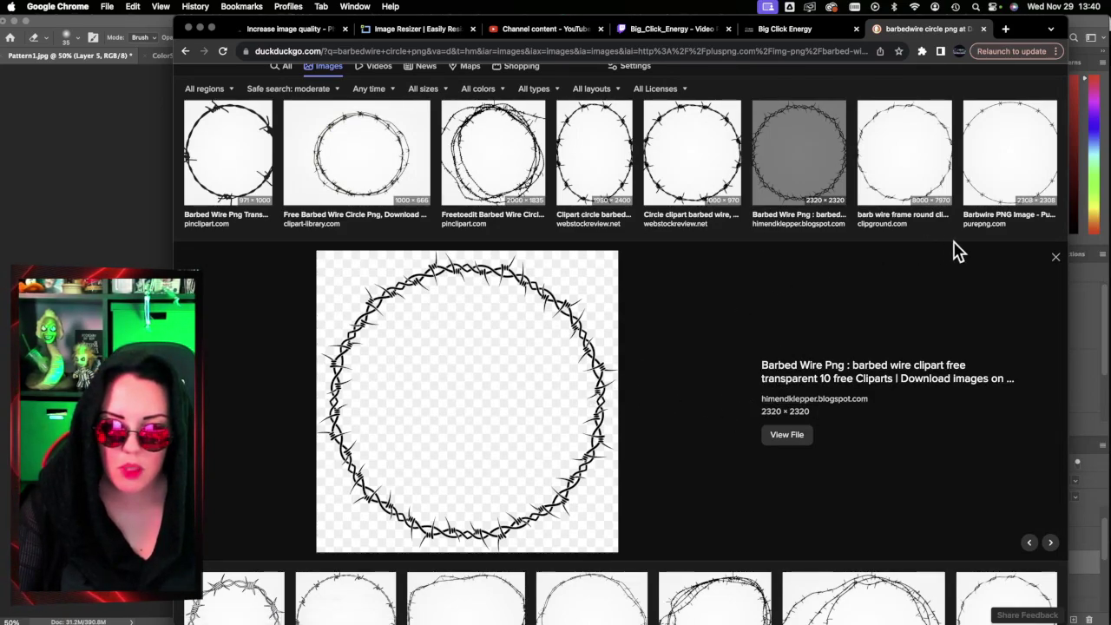
left_click(1057, 261)
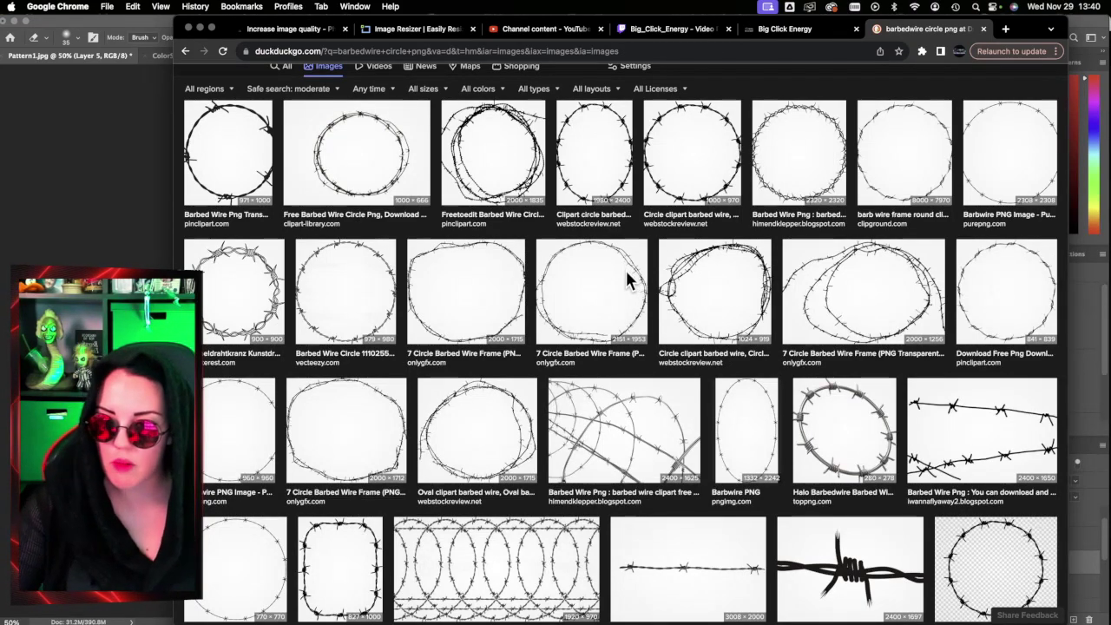
left_click(240, 143)
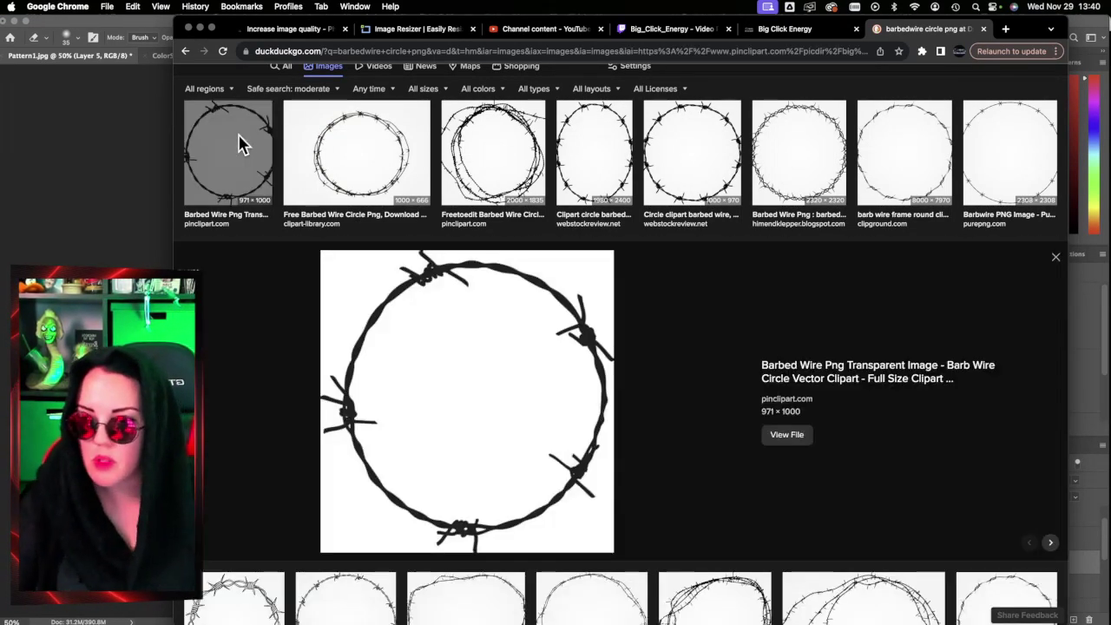
left_click(1056, 264)
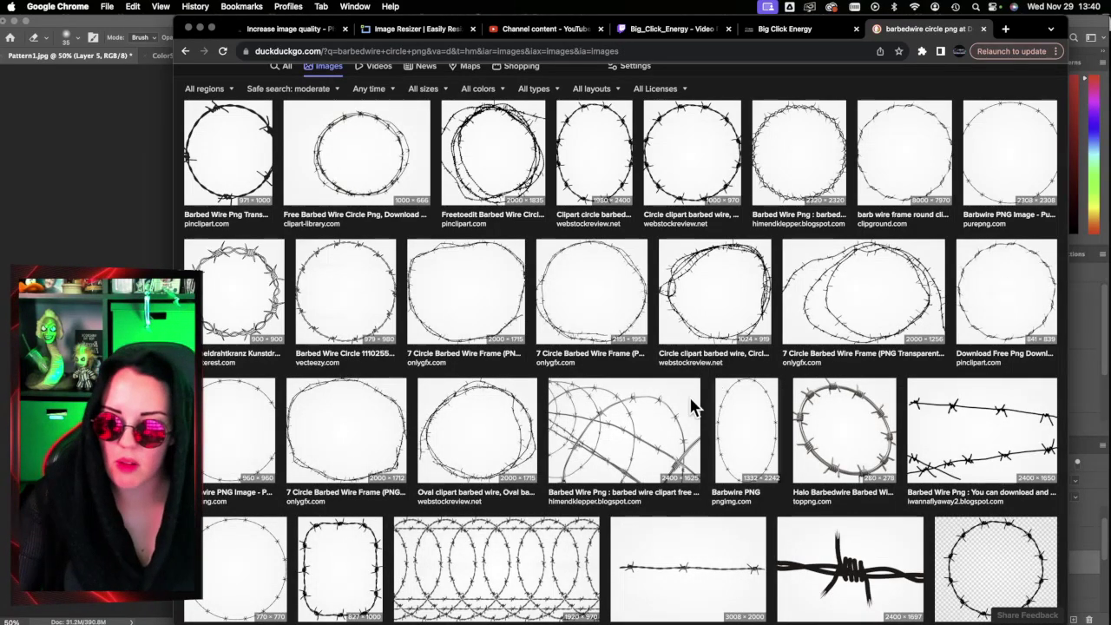
scroll(425, 372, "down", 5)
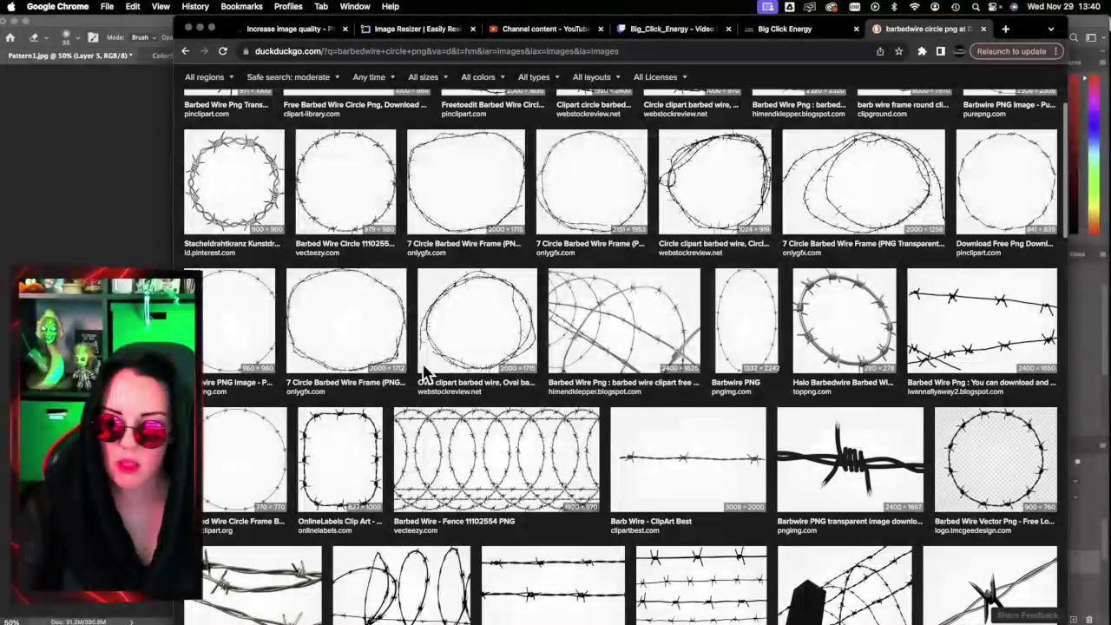
scroll(425, 371, "down", 2)
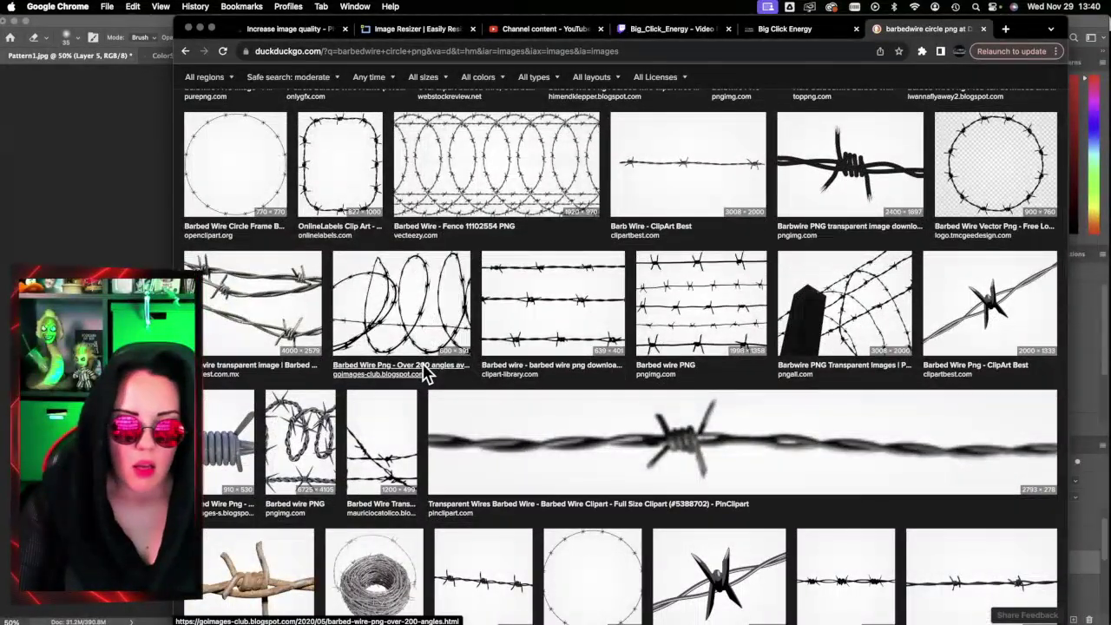
scroll(426, 372, "down", 4)
scroll(425, 371, "down", 3)
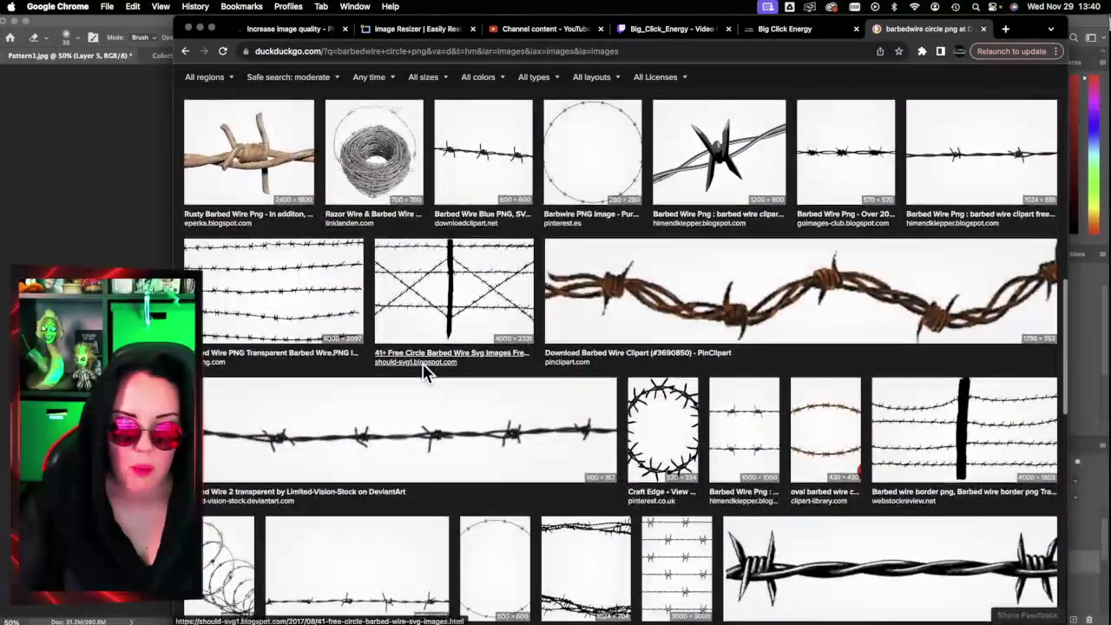
scroll(408, 355, "down", 1)
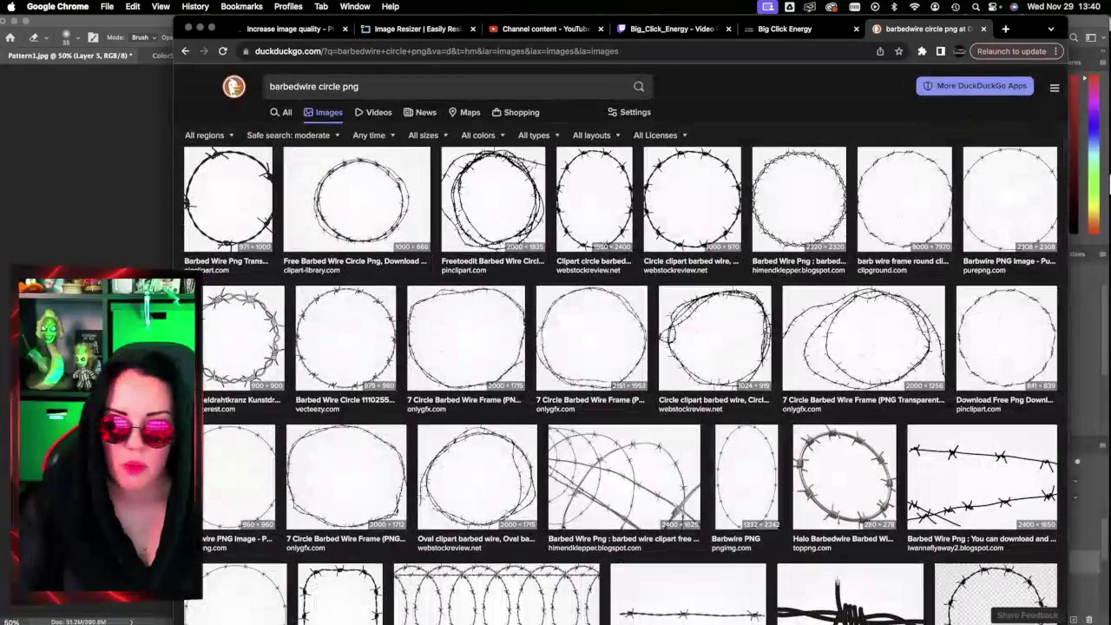
Step: Open the 8000 × 7970 clipground circle and the 2320 × 2320 himendklepper circle from the results in Photoshop
left_click(927, 213)
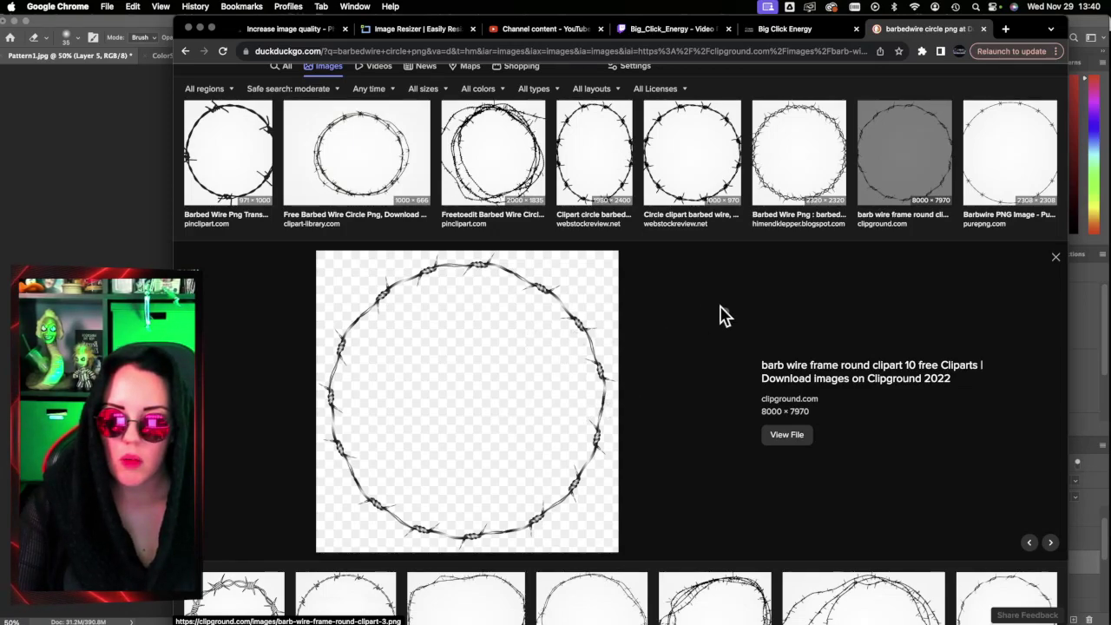
left_click(1097, 305)
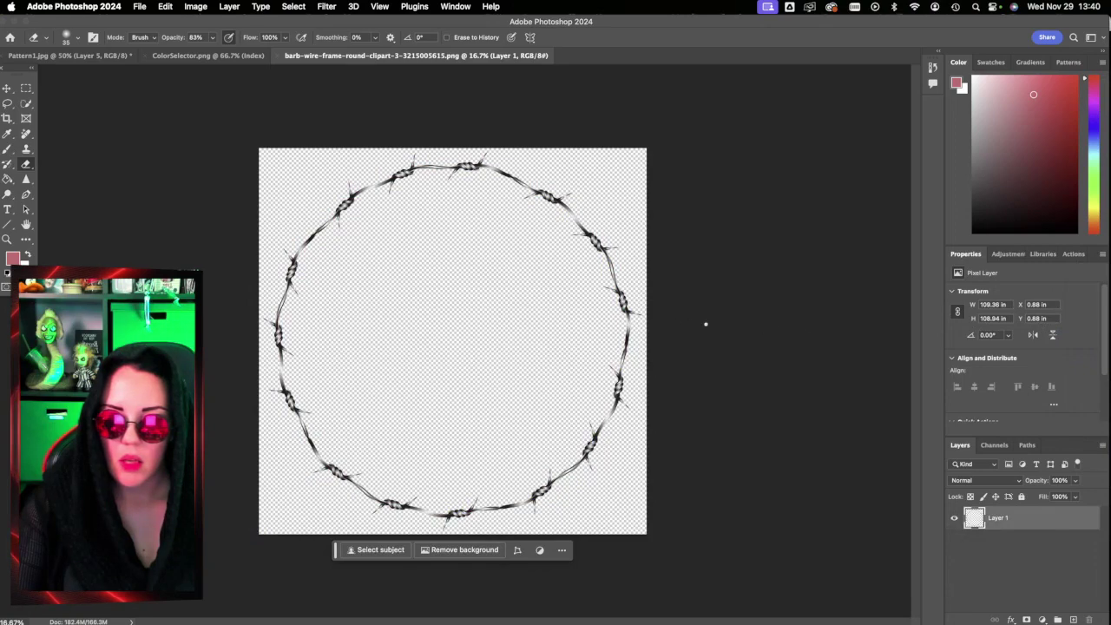
mouse_move(1109, 340)
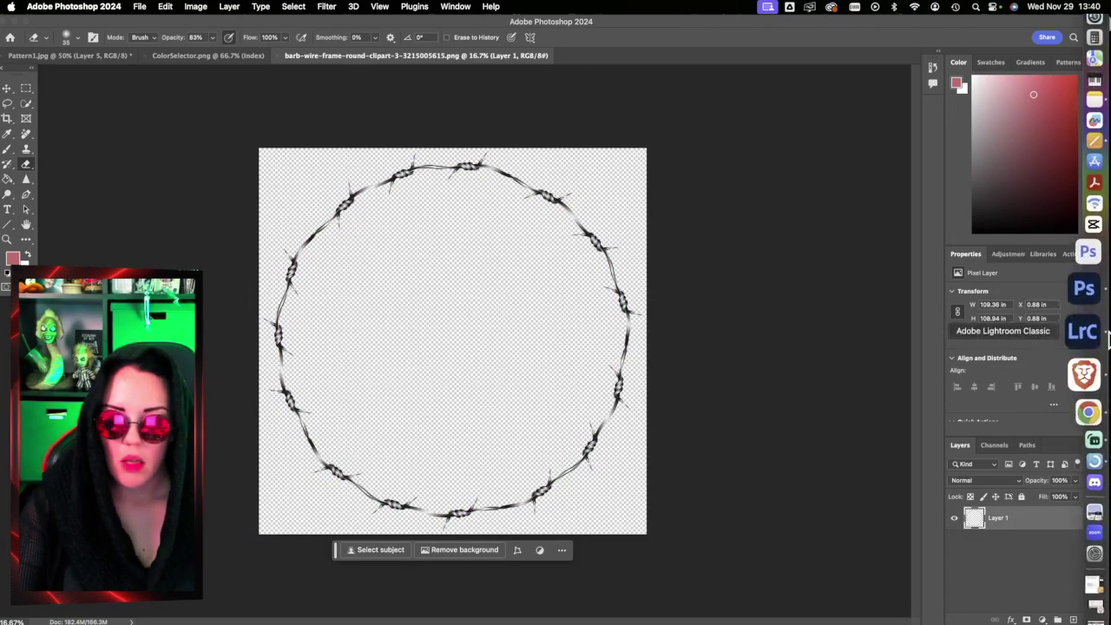
left_click(1084, 376)
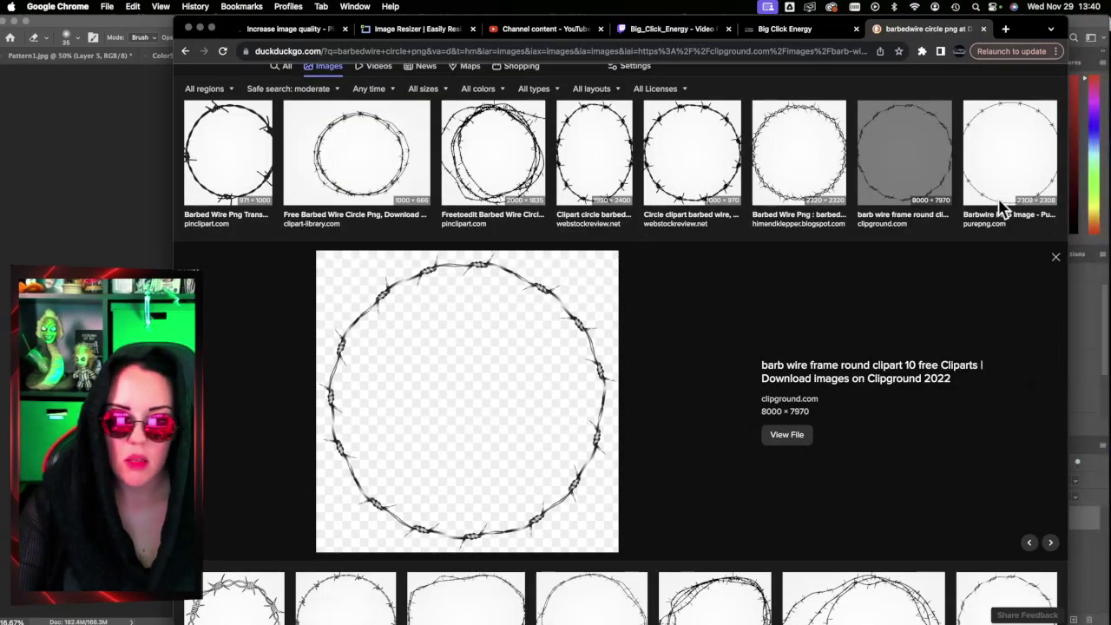
left_click(1057, 259)
left_click(785, 132)
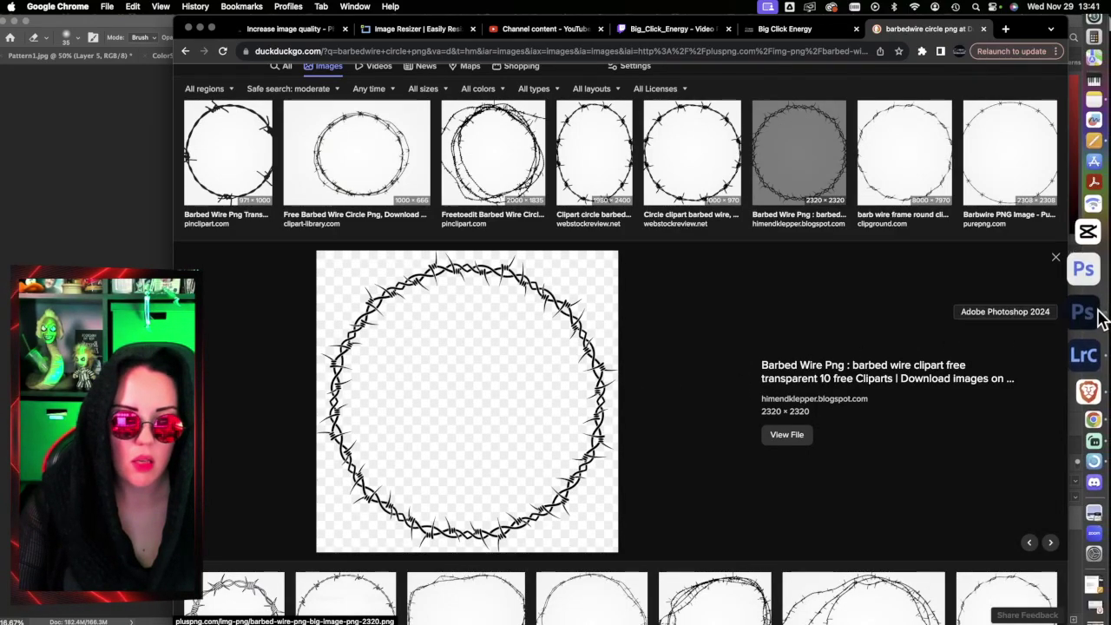
left_click(1099, 315)
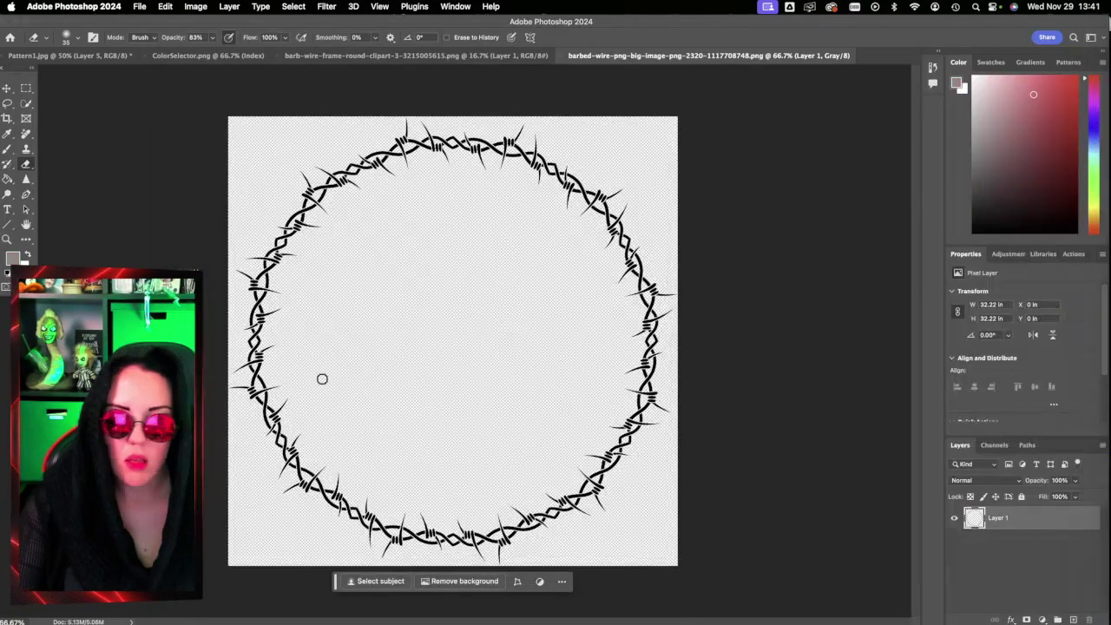
Step: Copy the whole 2320 px barbed-wire circle, close its document and paste it into Pattern1.jpg
left_click(974, 518, "super")
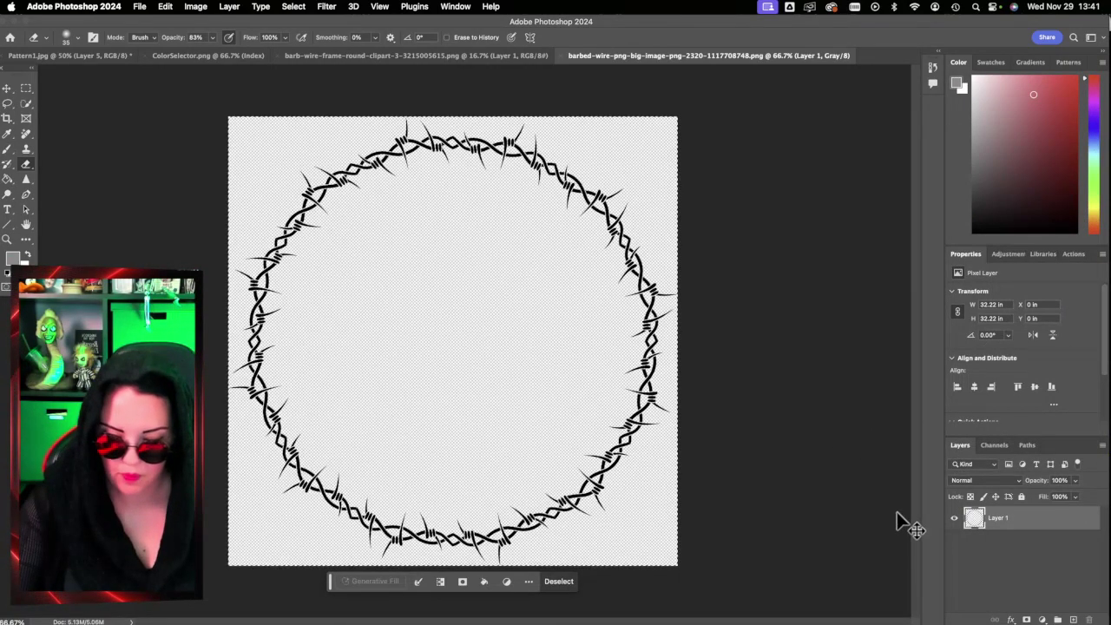
left_click(562, 56)
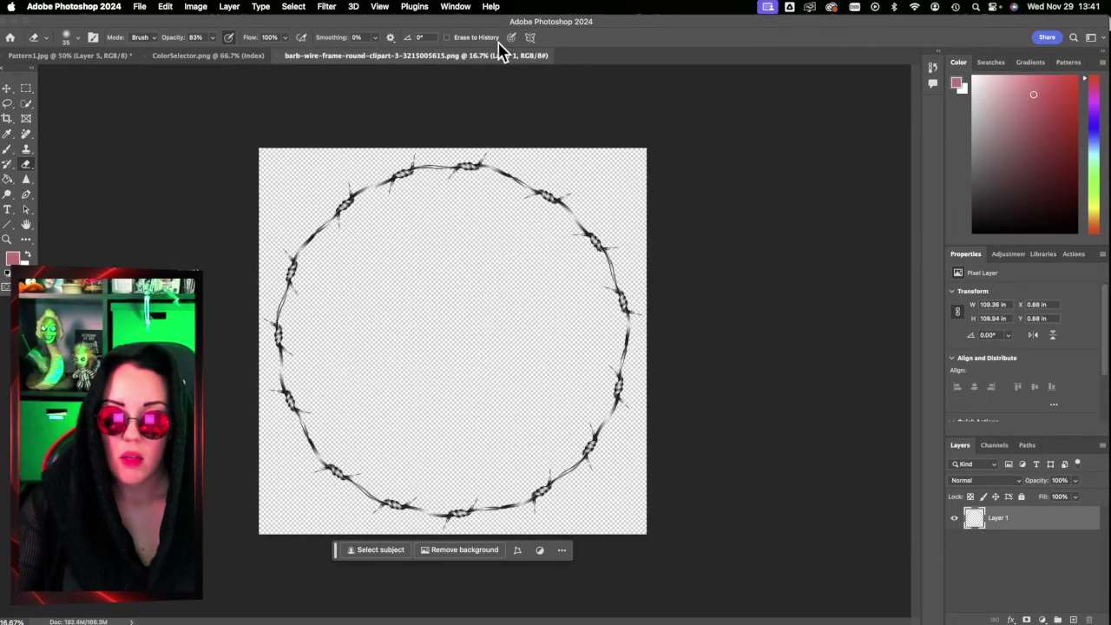
left_click(74, 56)
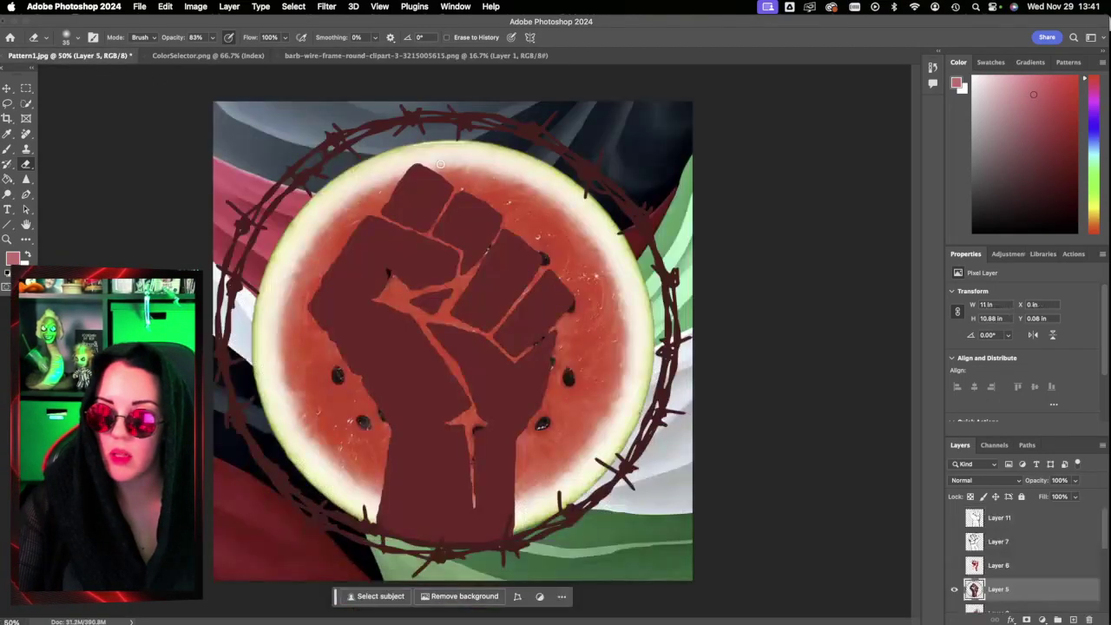
key("super+v")
Step: Resize the barb-wire-frame-round-clipart image to fit the 11 x 14 in 300 dpi preset
left_click(515, 55)
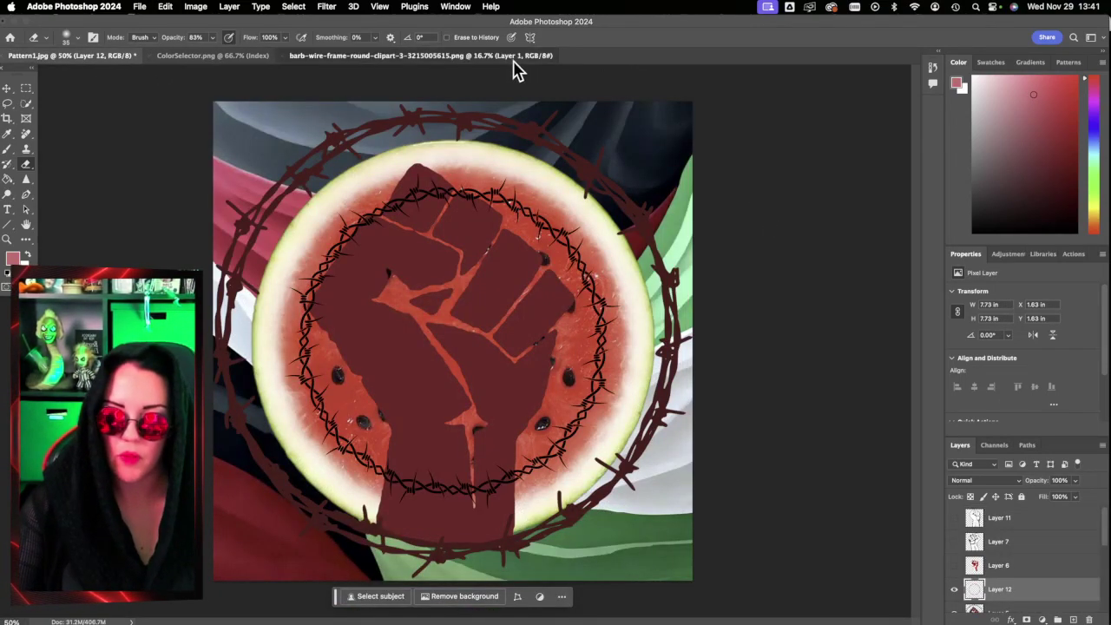
left_click(195, 7)
left_click(220, 114)
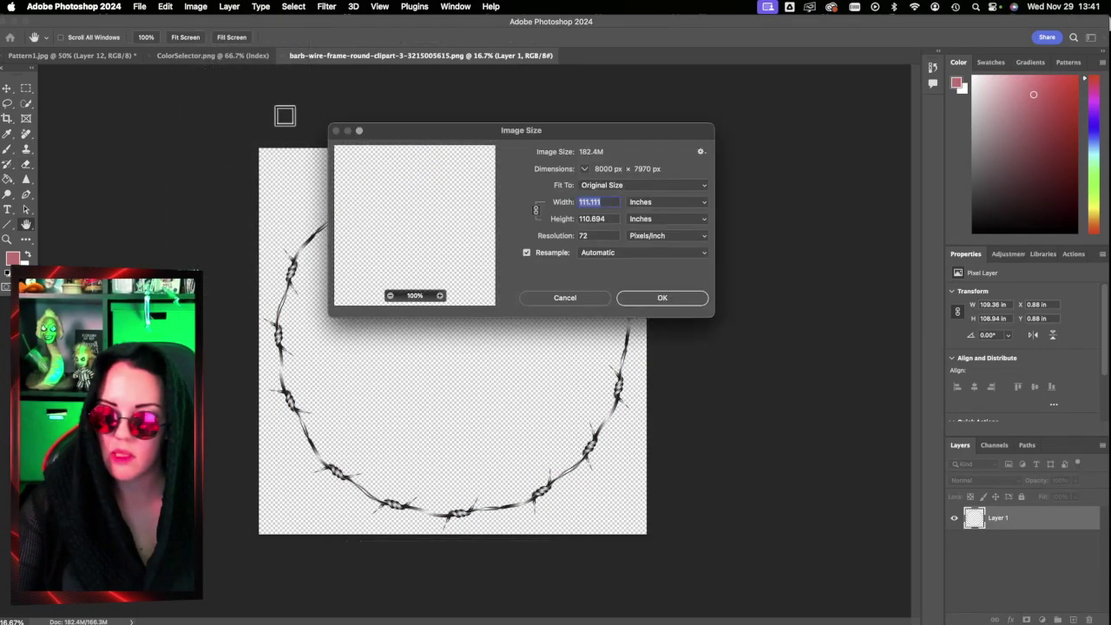
left_click(665, 191)
left_click(651, 339)
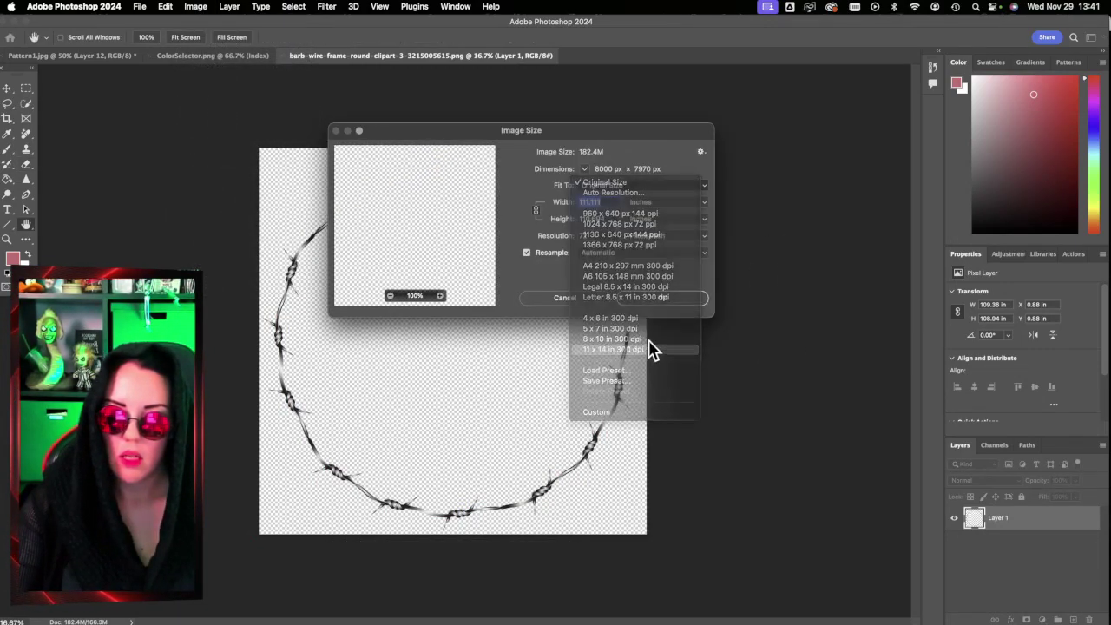
left_click(667, 301)
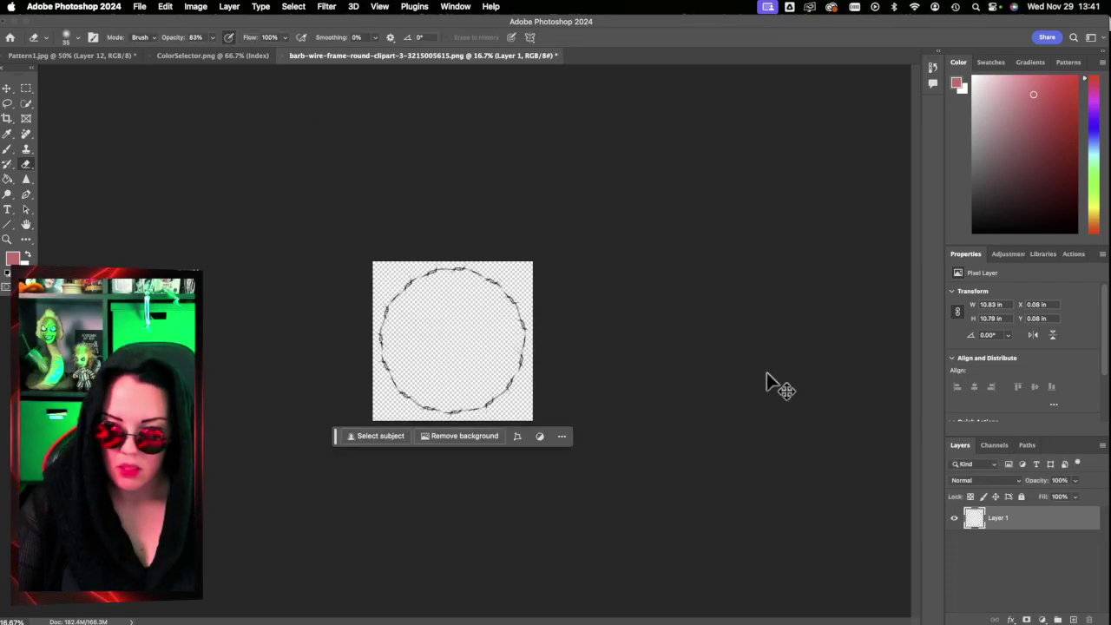
Step: Copy the whole resized barb-wire frame, close its document without saving and paste it into Pattern1.jpg
key("super+a")
key("super+c")
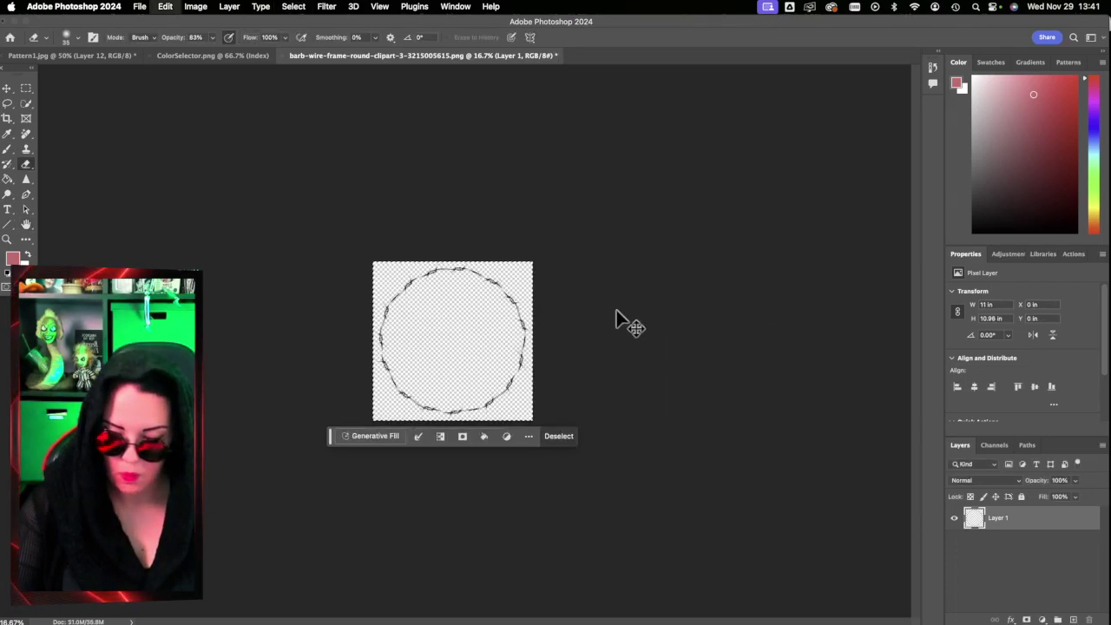
left_click(283, 56)
left_click(528, 257)
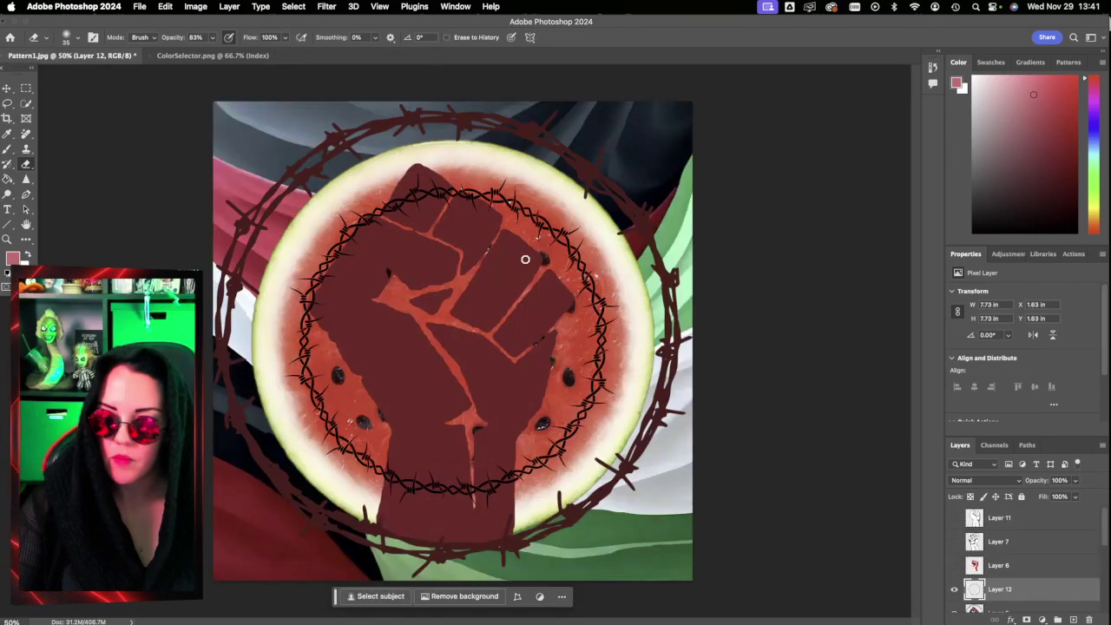
key("super+v")
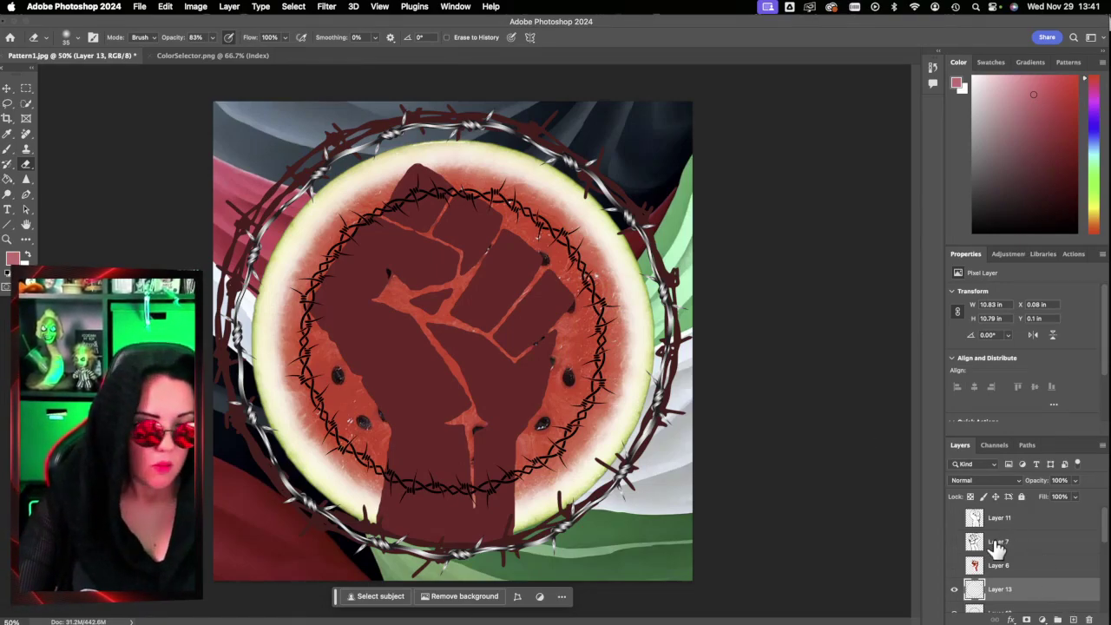
Step: Delete the fist on Layer 5 and move the barbed-wire Layers 13 and 12 below Layer 2 copy 2
scroll(1004, 583, "down", 3)
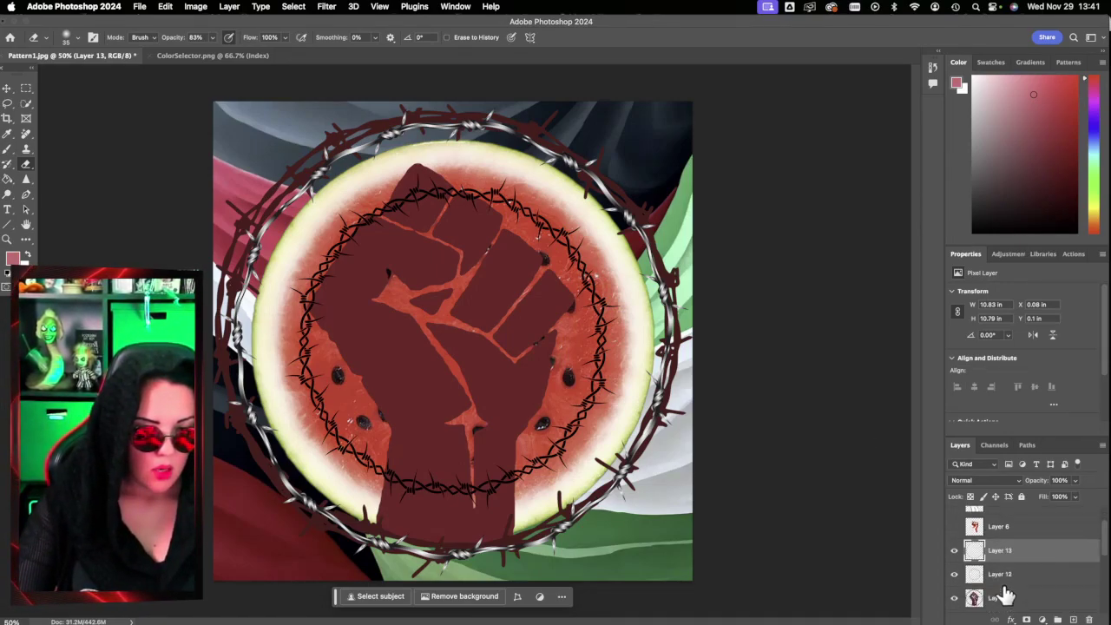
left_click_drag(990, 582, 1096, 620)
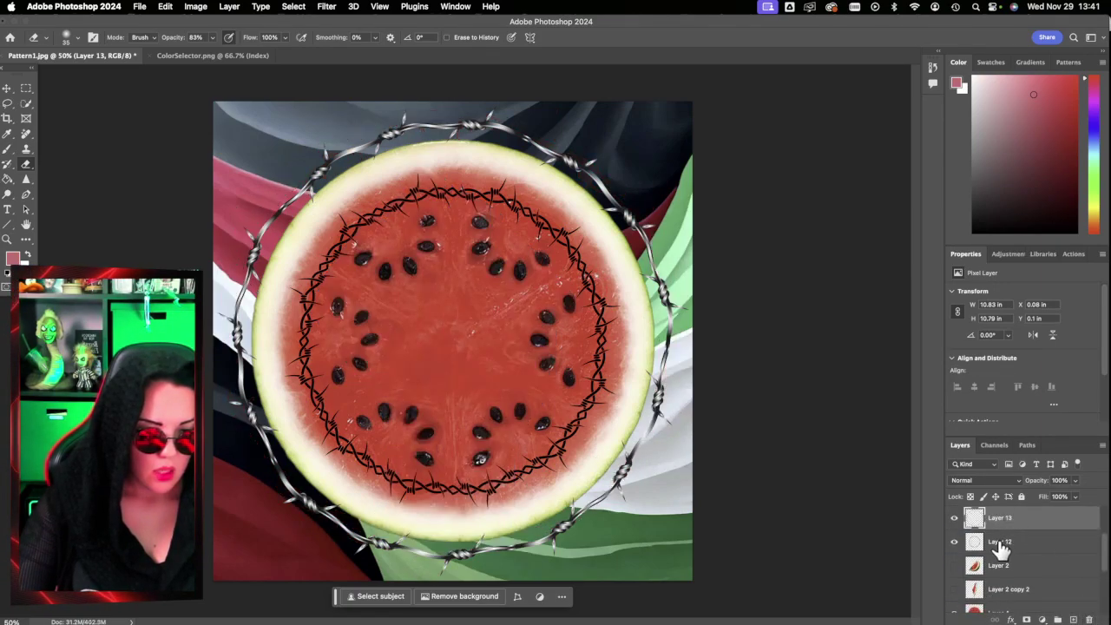
left_click_drag(1001, 547, 993, 597)
mouse_move(994, 594)
left_mouse_down()
mouse_move(1005, 531)
mouse_move(998, 580)
left_mouse_up()
left_click(997, 597)
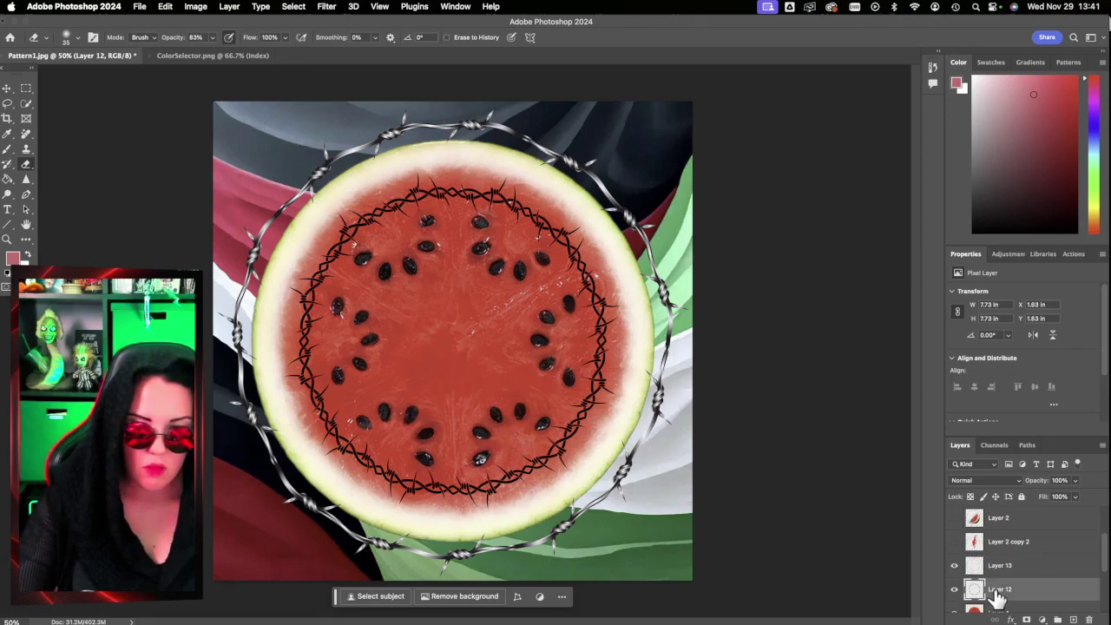
Step: Enlarge the black barbed-wire circle on Layer 12 to about 130% and fit it over the watermelon's rind
key("ctrl+t")
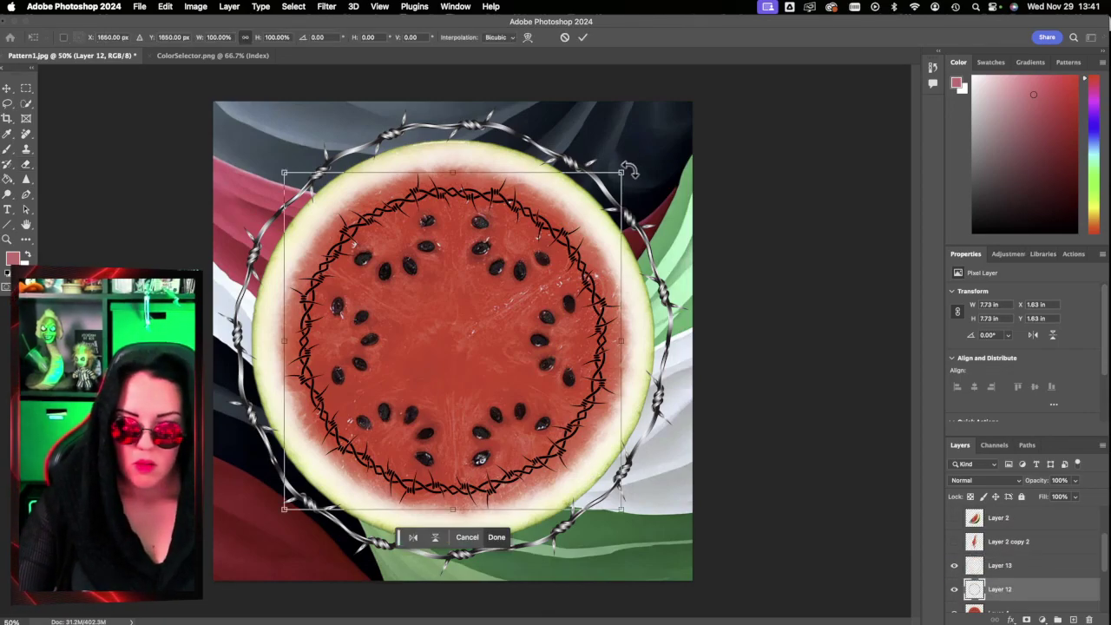
left_click_drag(623, 174, 735, 117)
left_click_drag(575, 307, 533, 344)
left_click_drag(455, 125, 455, 106)
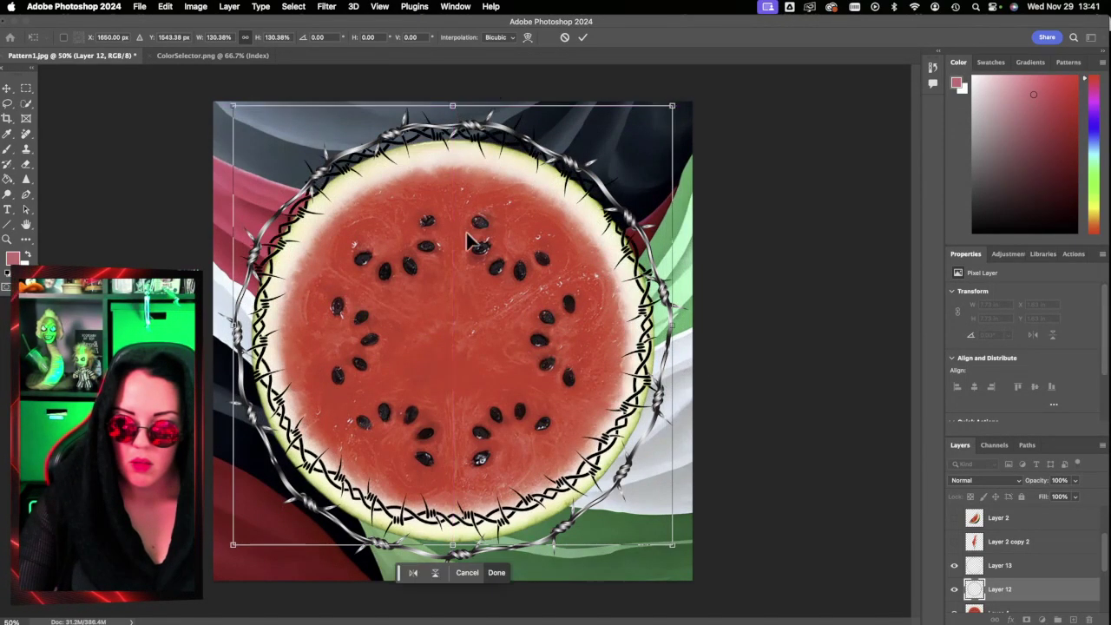
left_click_drag(468, 242, 466, 252)
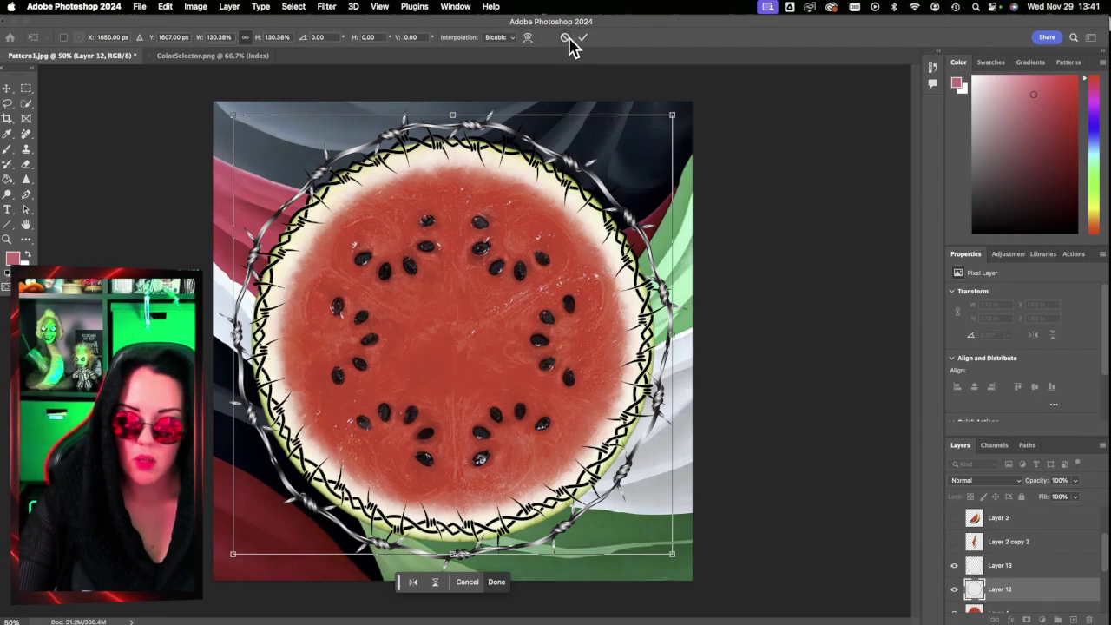
left_click(581, 38)
key("e")
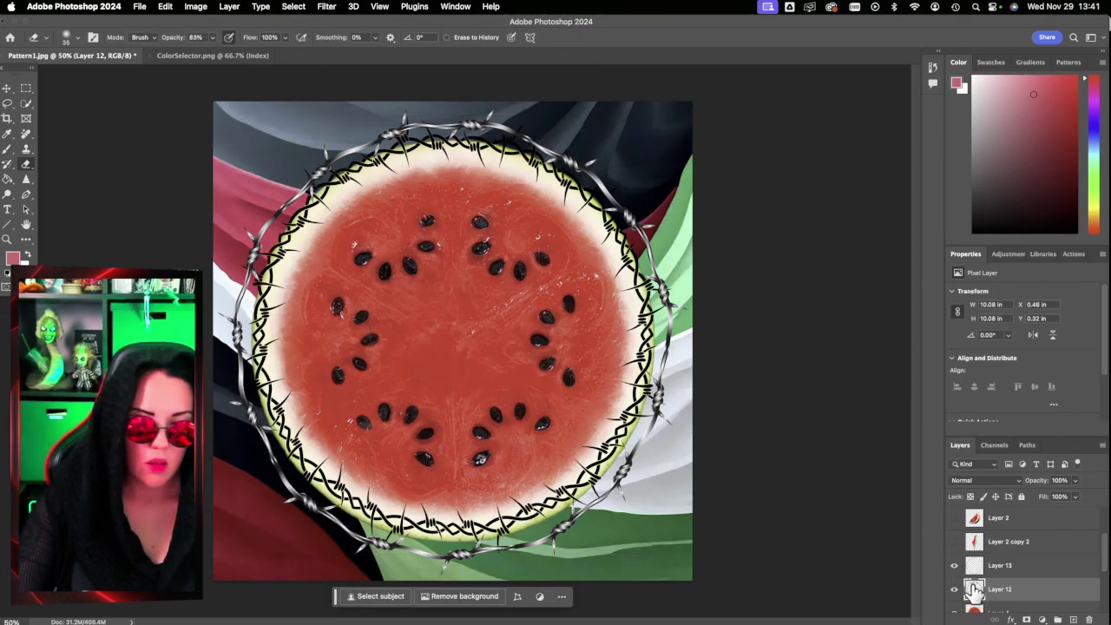
Step: Scale the silver barbed wire on Layer 13 to about 97% around the watermelon and delete the black wire on Layer 12
left_click(955, 590)
left_click(1007, 567)
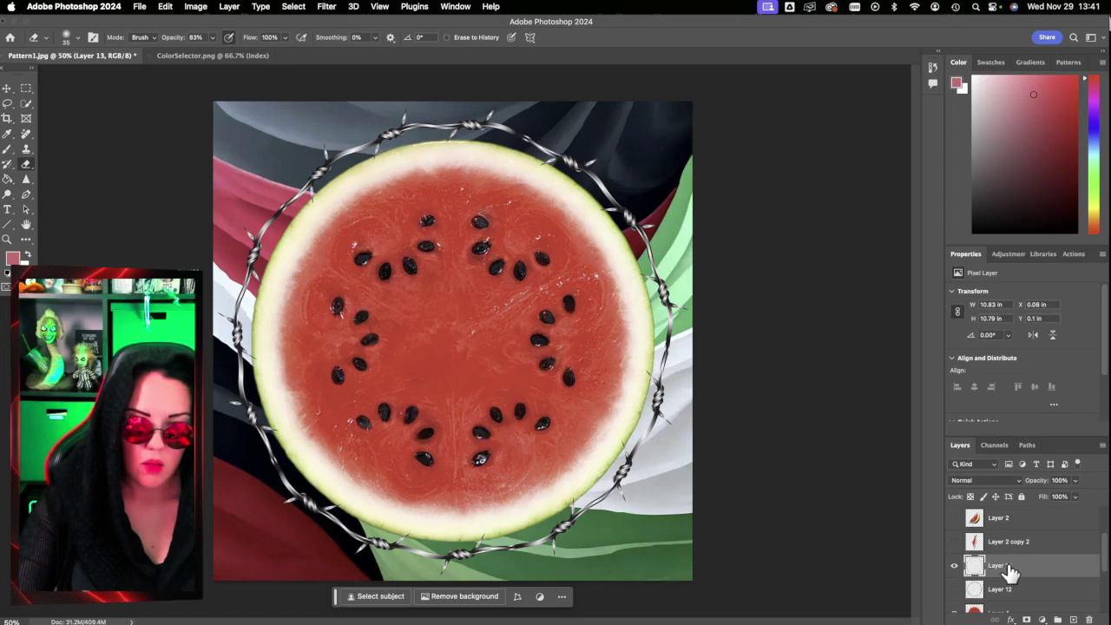
key("super+t")
left_click_drag(691, 103, 675, 117)
mouse_move(531, 338)
left_mouse_down()
mouse_move(539, 328)
mouse_move(540, 343)
left_mouse_up()
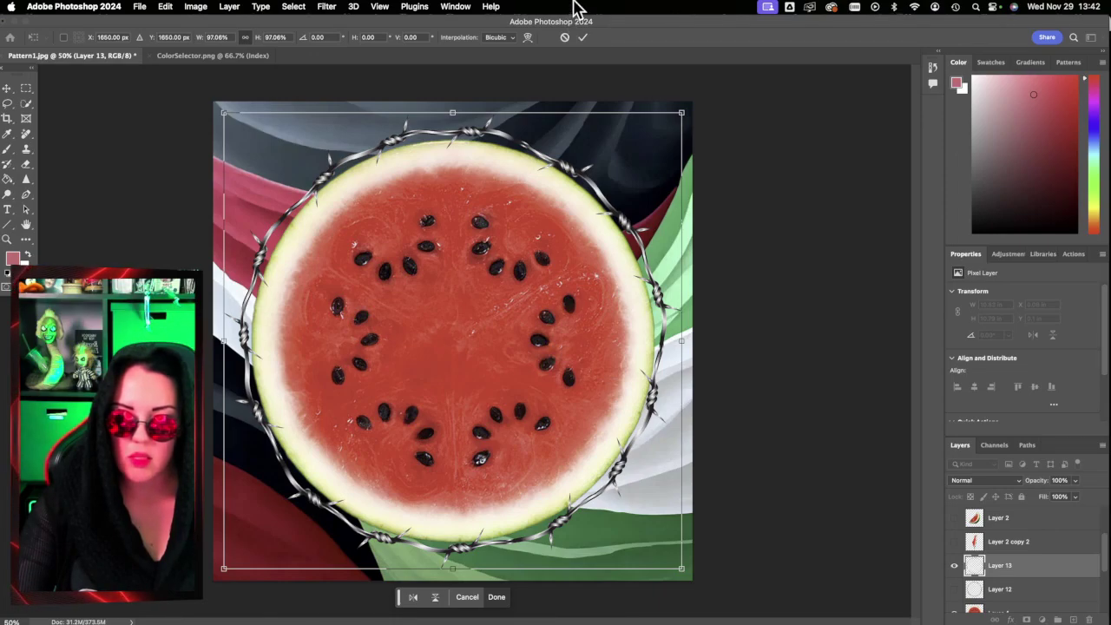
left_click(580, 36)
left_click_drag(1049, 592, 1089, 620)
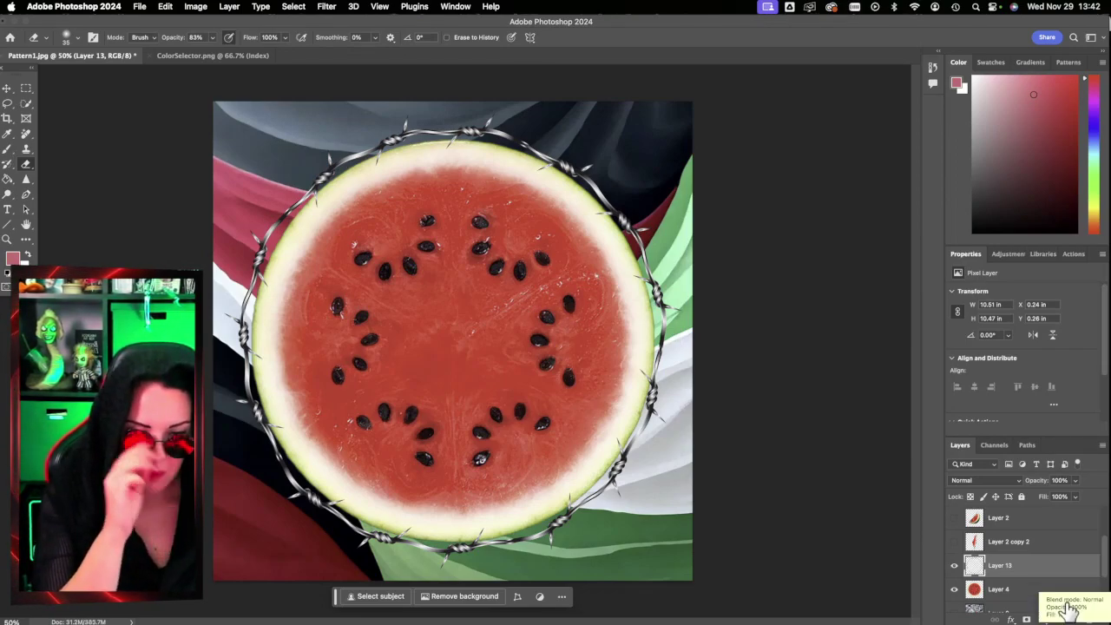
Step: Compare the fist drawings on Layers 6, 7 and 11 over the watermelon by showing and hiding each one
scroll(1046, 592, "up", 1)
scroll(1039, 589, "up", 4)
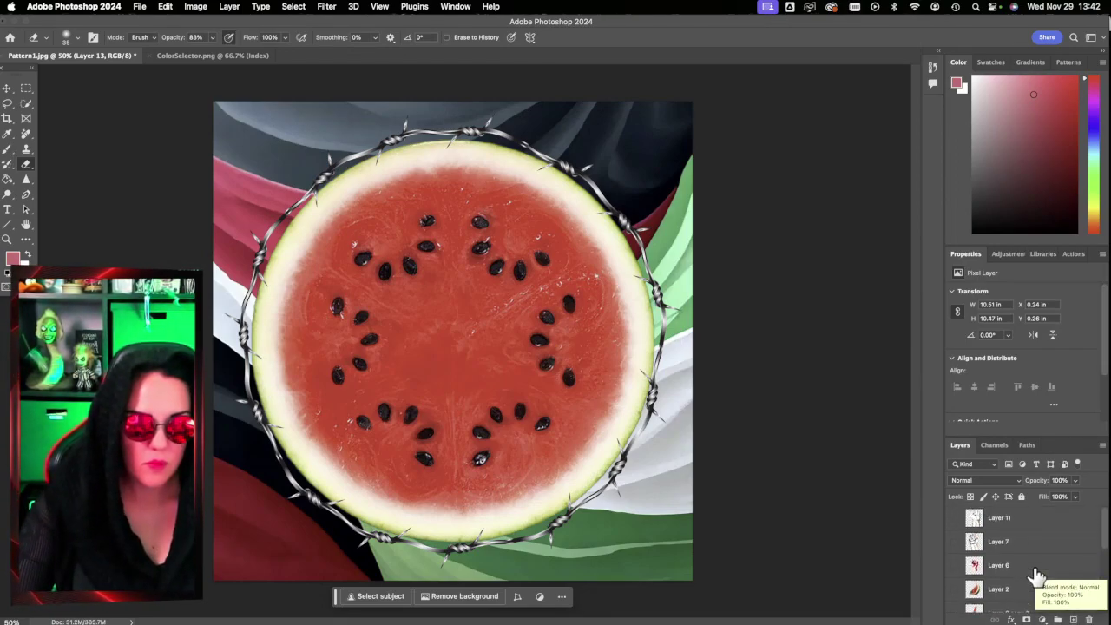
left_click(1034, 573)
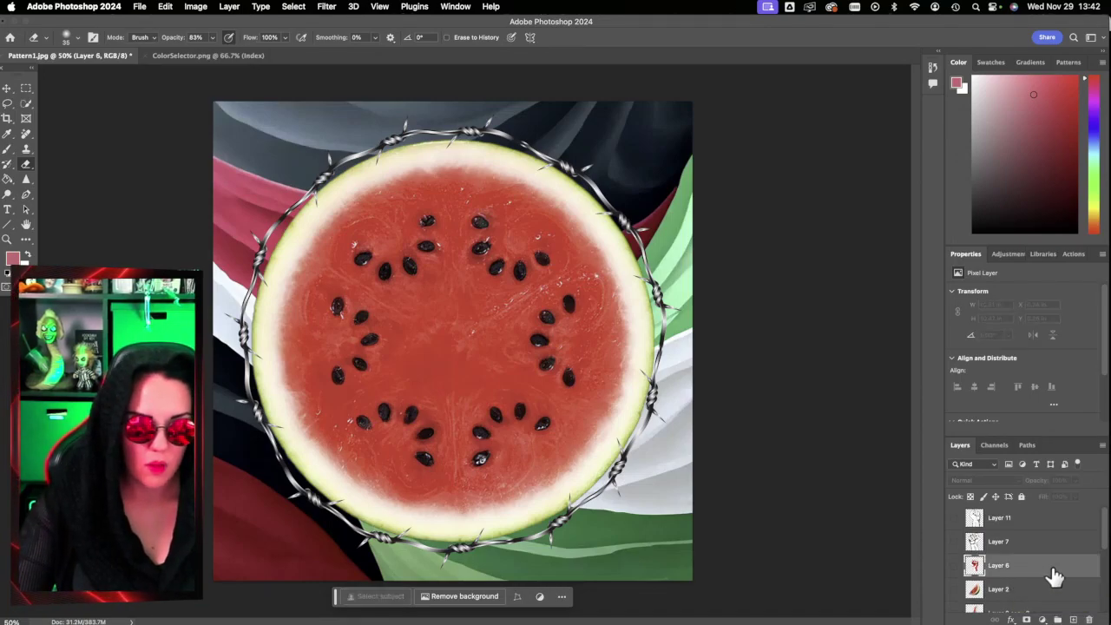
left_click(956, 566)
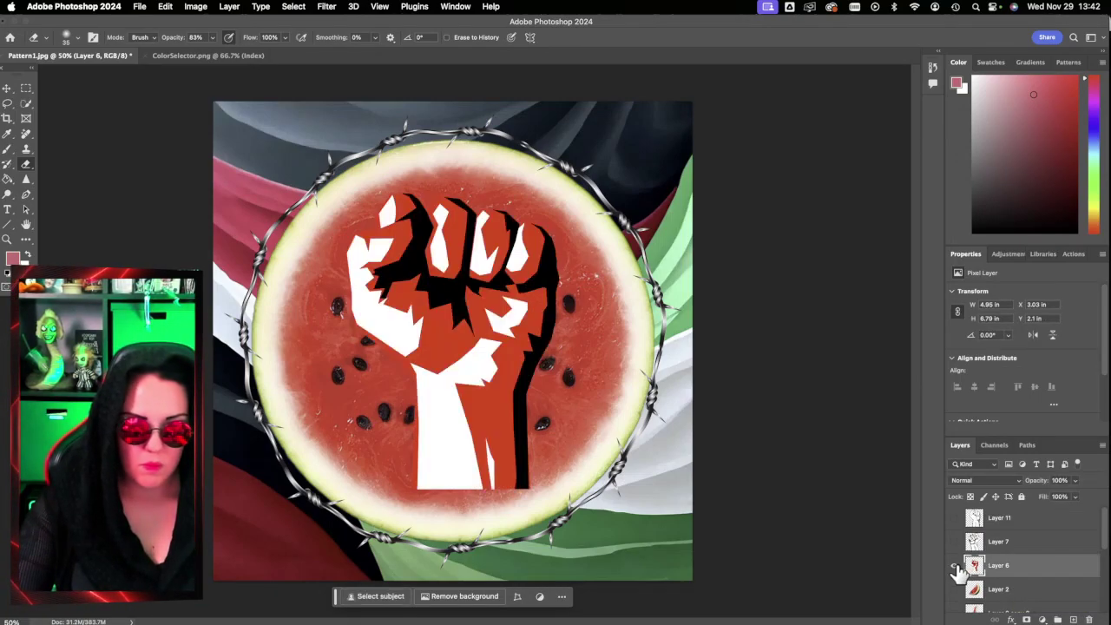
left_click(957, 565)
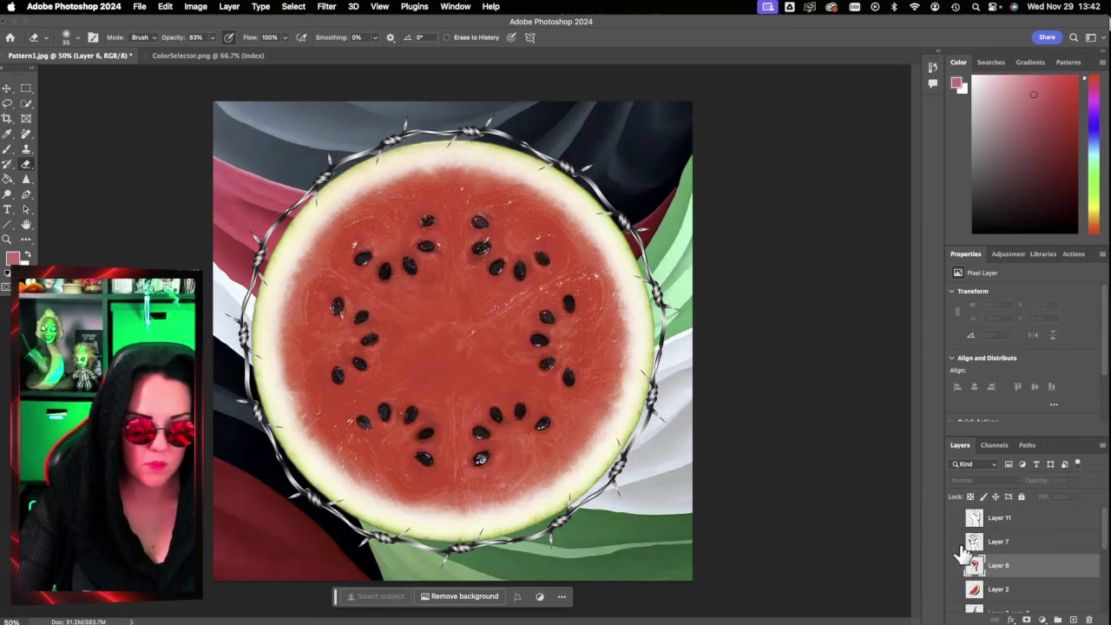
left_click(955, 541)
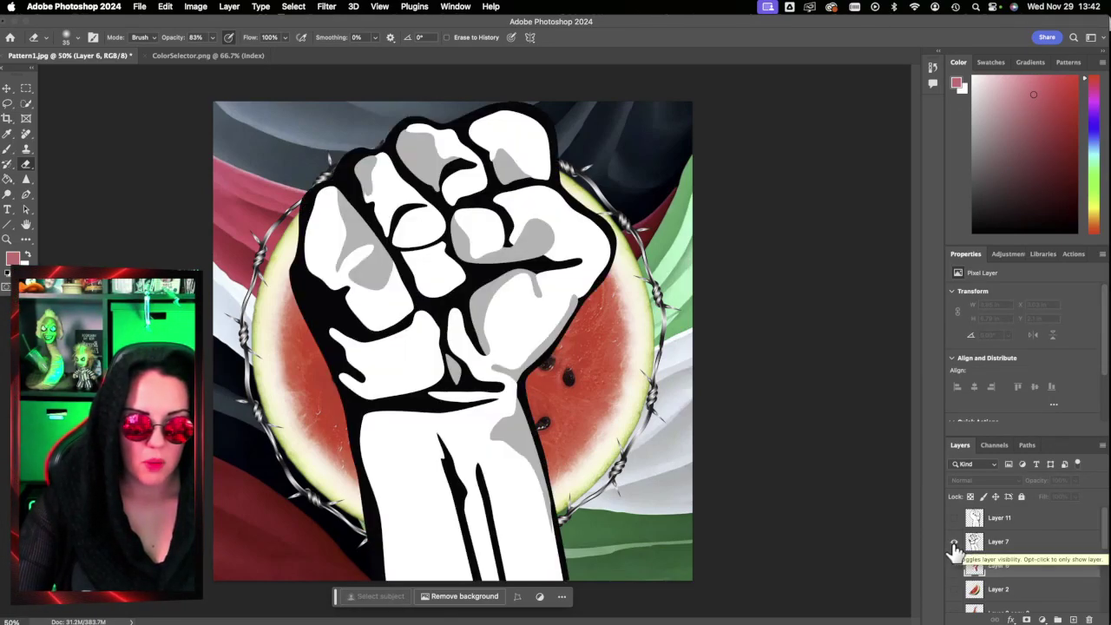
left_click(955, 542)
left_click(956, 519)
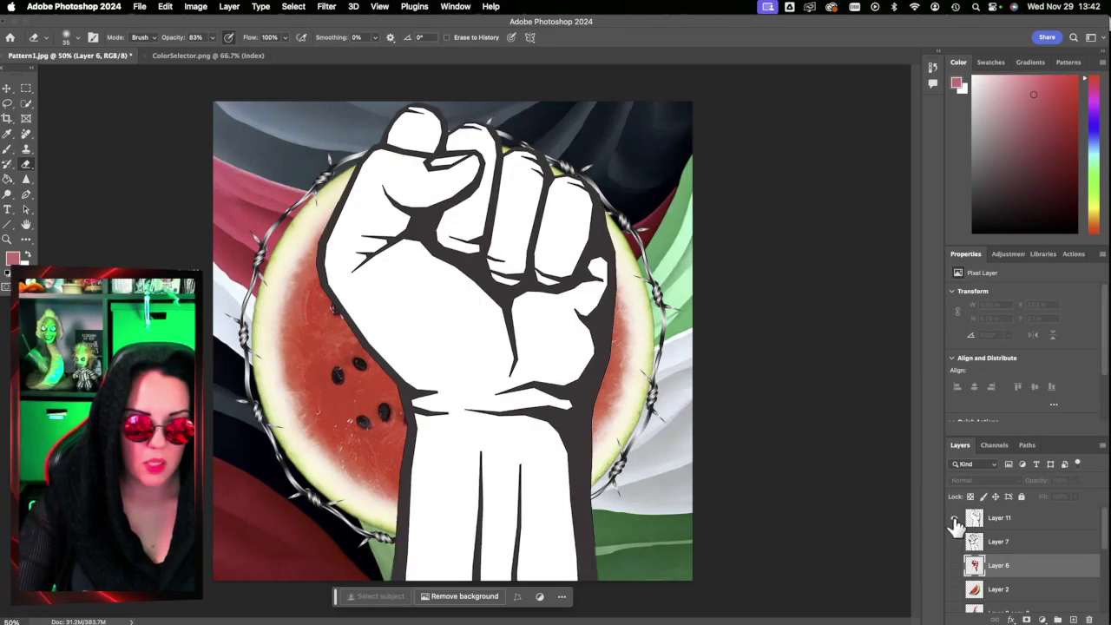
left_click(956, 519)
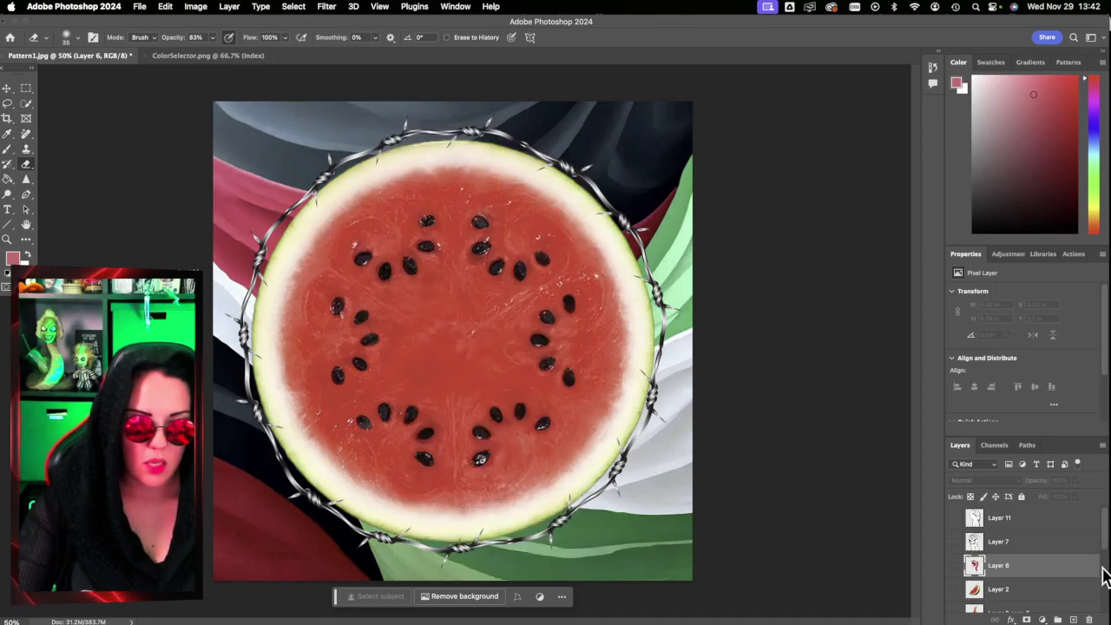
scroll(1037, 578, "down", 3)
scroll(1037, 580, "up", 4)
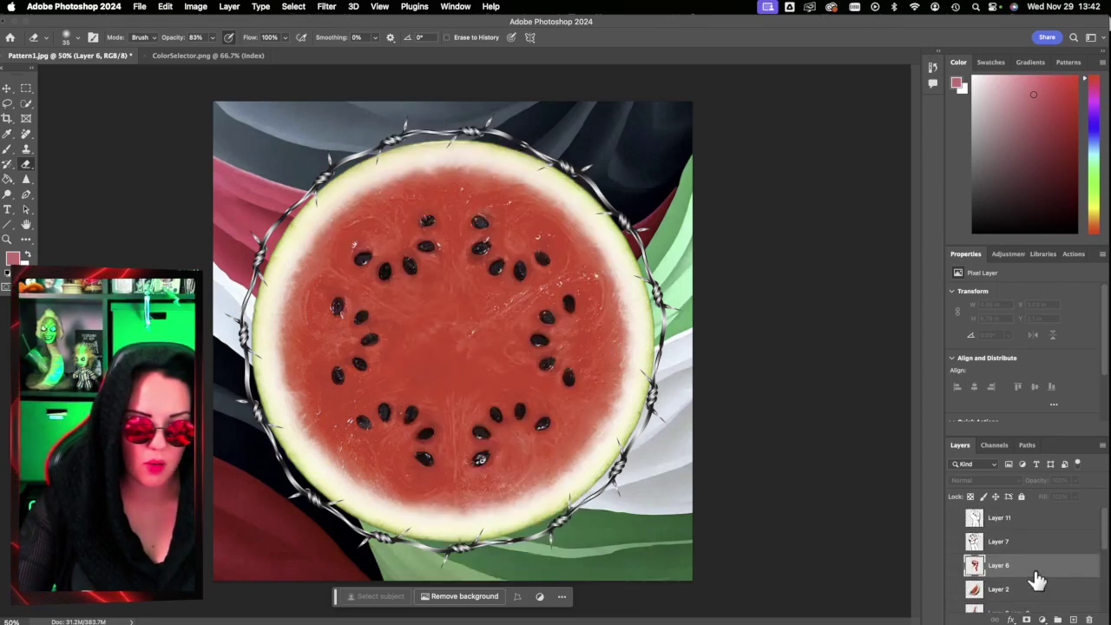
Step: Show the red, white and black fist on Layer 6, scale it to about 128% and center it over the watermelon
left_click(955, 566)
key("super+t")
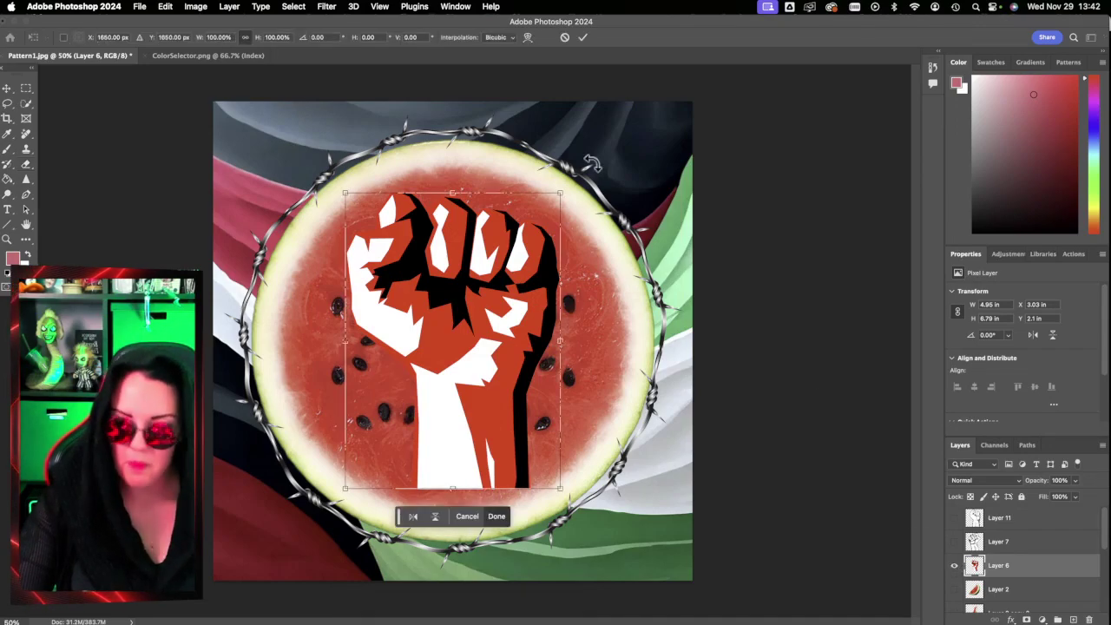
left_click_drag(560, 195, 626, 102)
left_click_drag(561, 286, 527, 339)
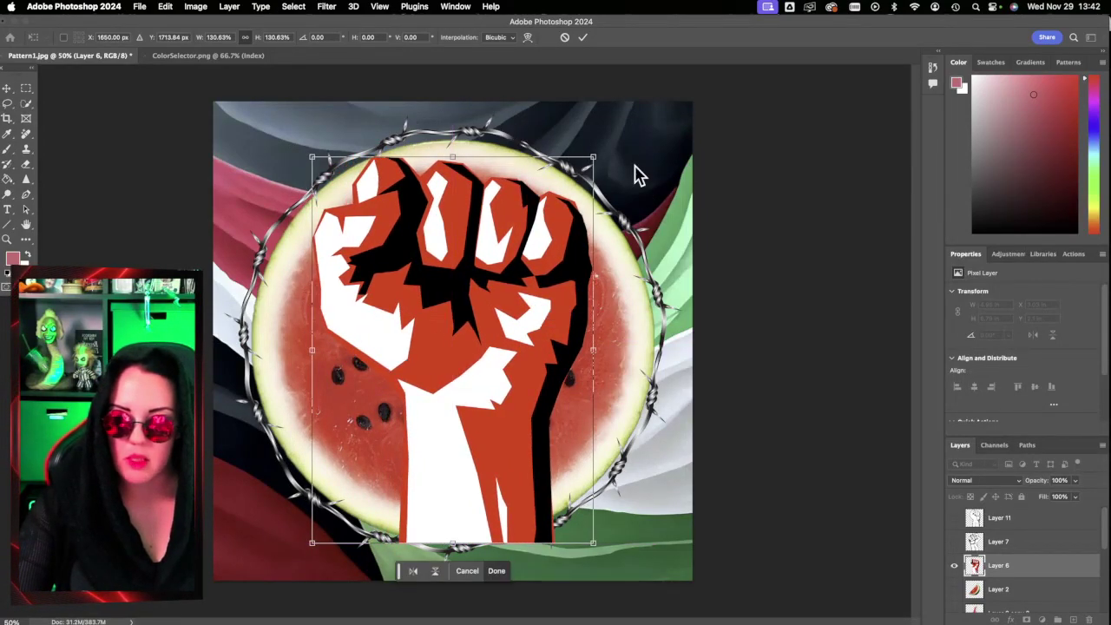
mouse_move(593, 158)
left_mouse_down()
mouse_move(597, 149)
mouse_move(591, 161)
left_mouse_up()
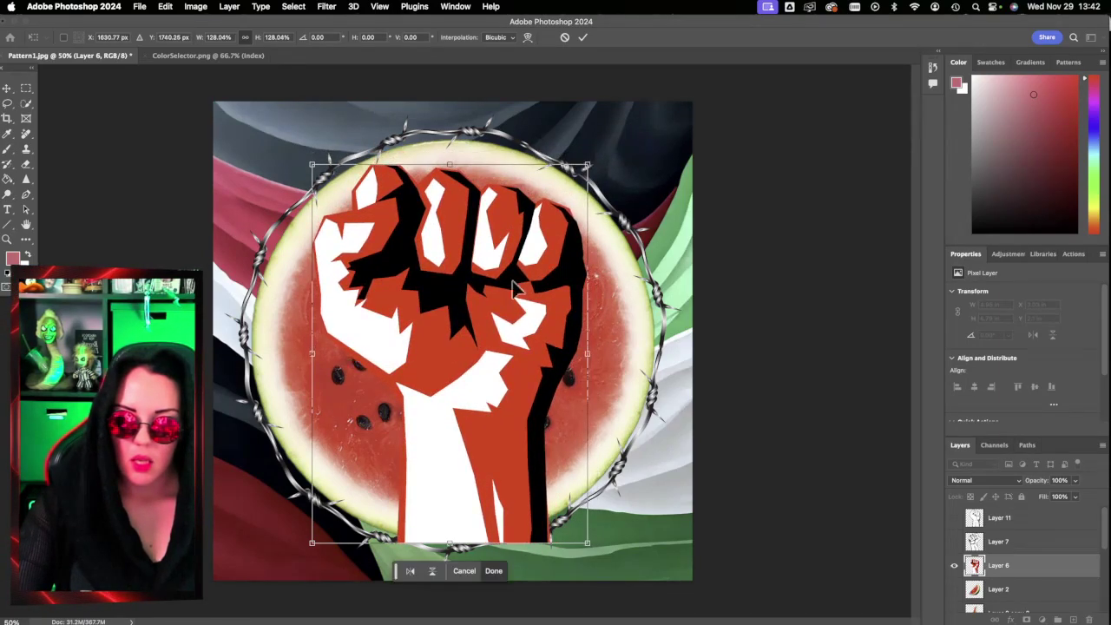
left_click_drag(518, 290, 474, 392)
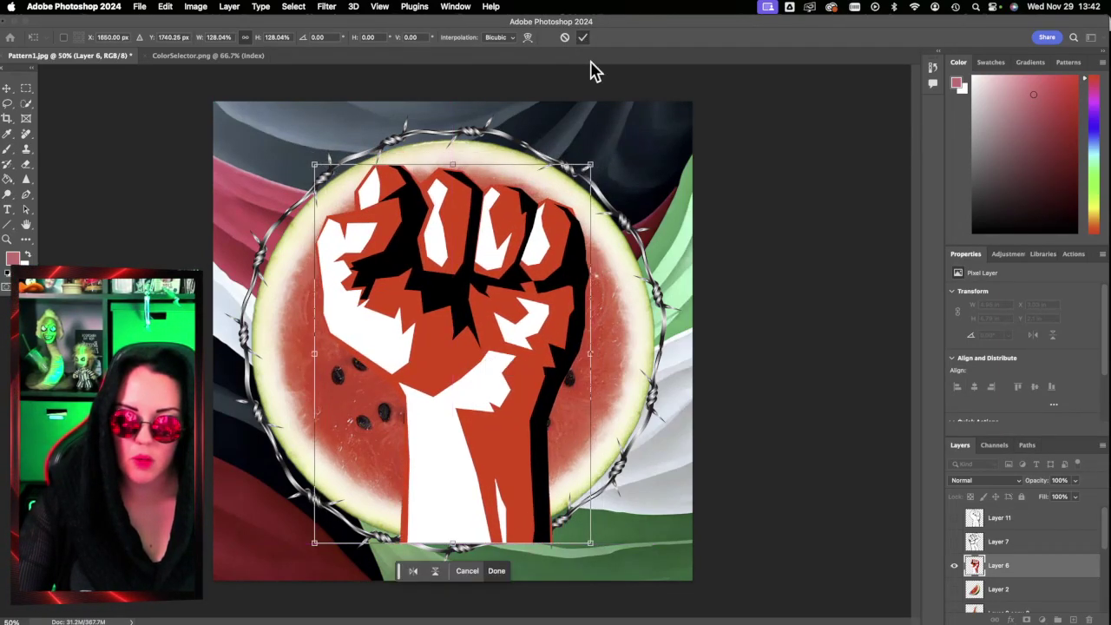
left_click(583, 37)
key("e")
Step: Show the gray-shaded fist on Layer 7 over the artwork and delete that layer
left_click(974, 542)
left_click(955, 542)
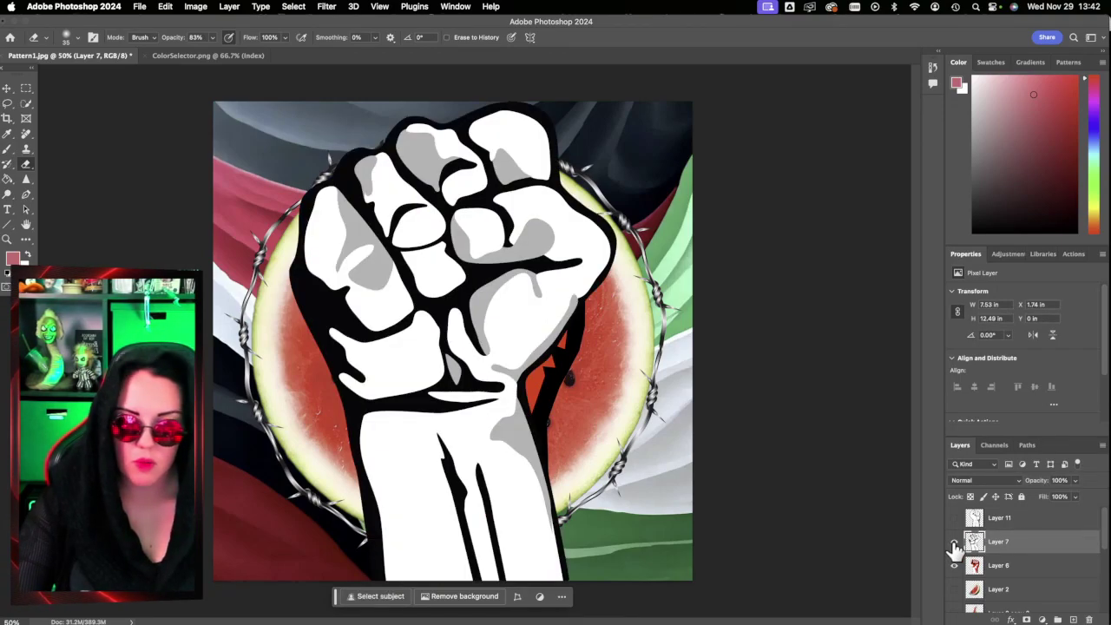
left_click_drag(992, 543, 1090, 620)
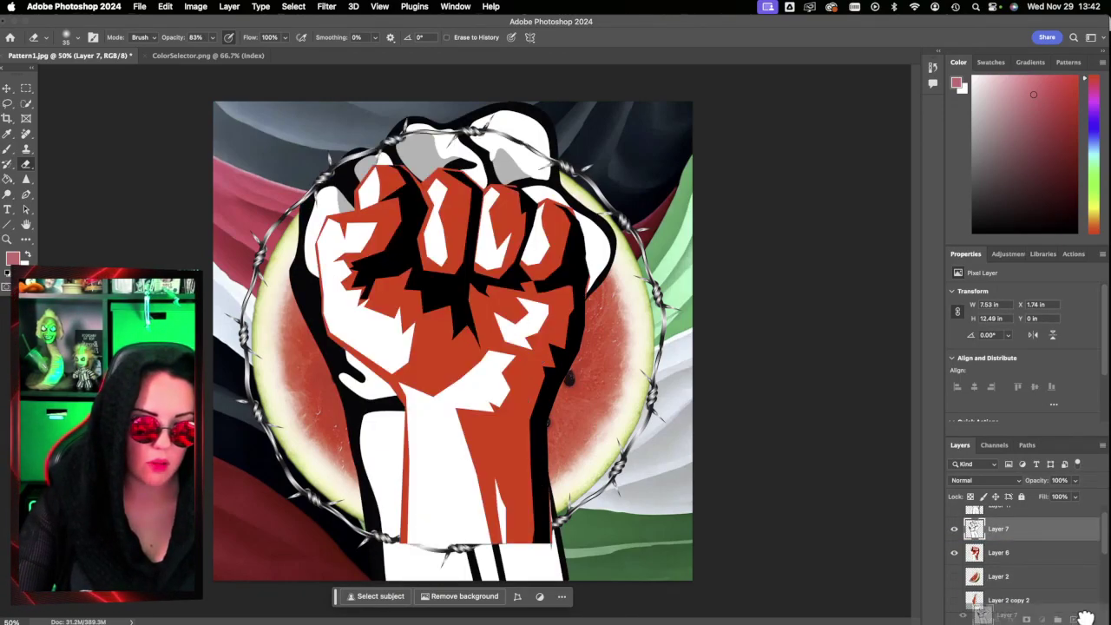
Step: Toggle the visibility of the white outlined fist on Layer 11 to compare it with the red fist on Layer 6
left_click(954, 520)
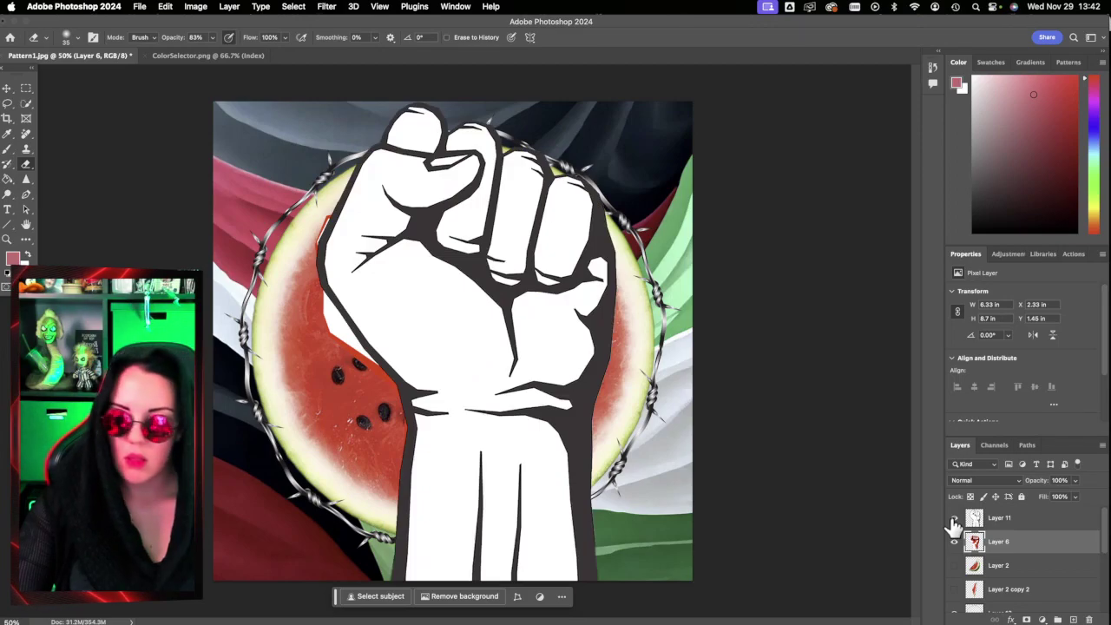
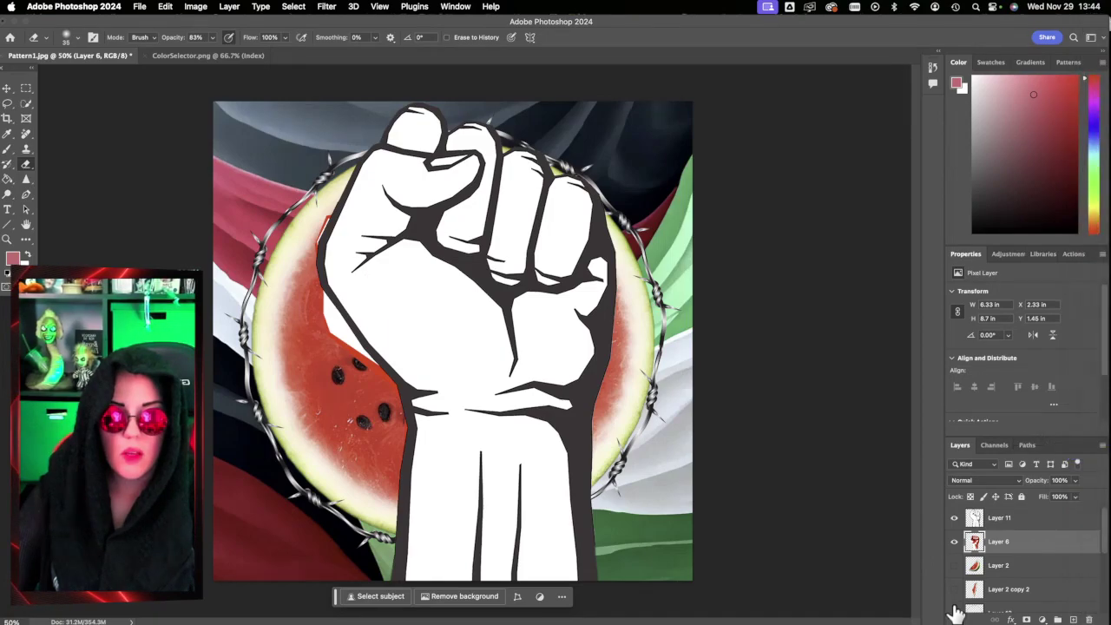
left_click(1038, 572)
left_click(1036, 546)
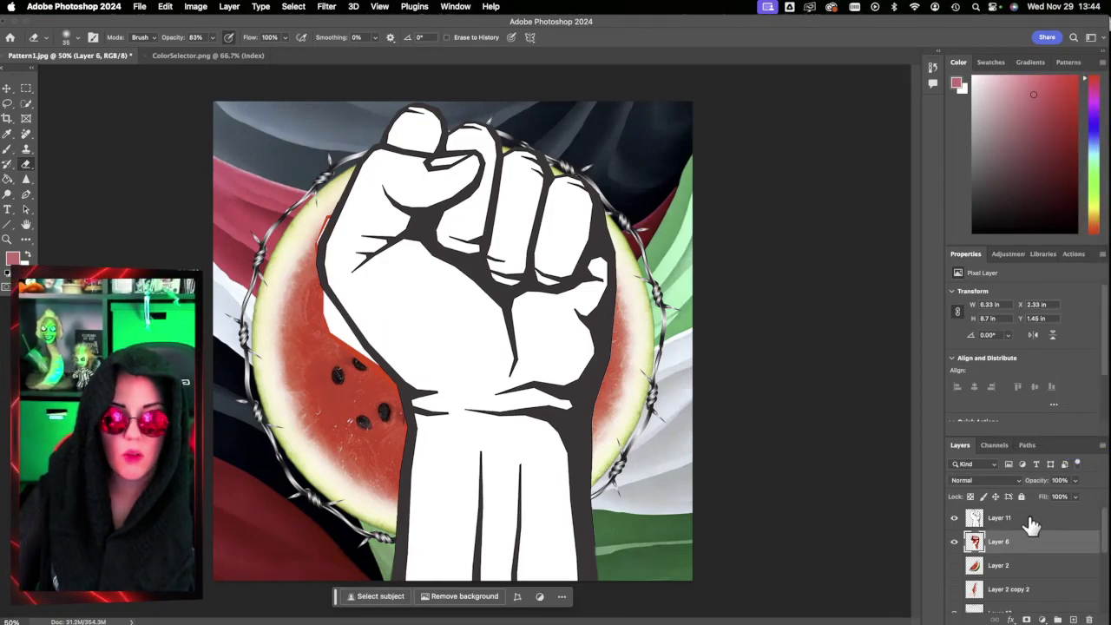
left_click(1031, 521)
left_click(954, 518)
left_click(954, 518)
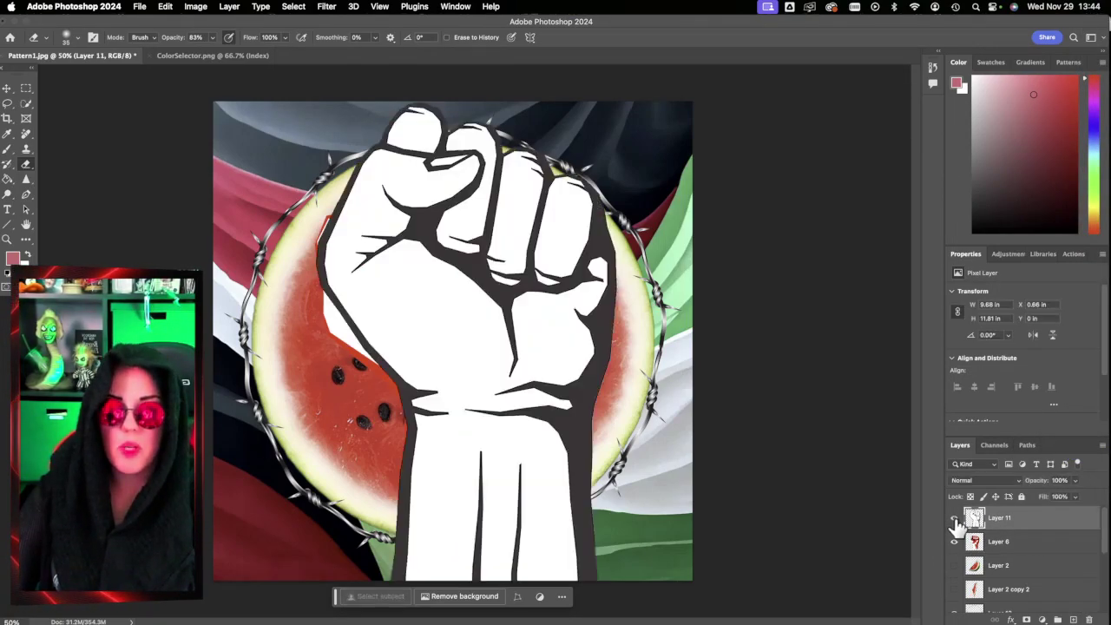
left_click(955, 519)
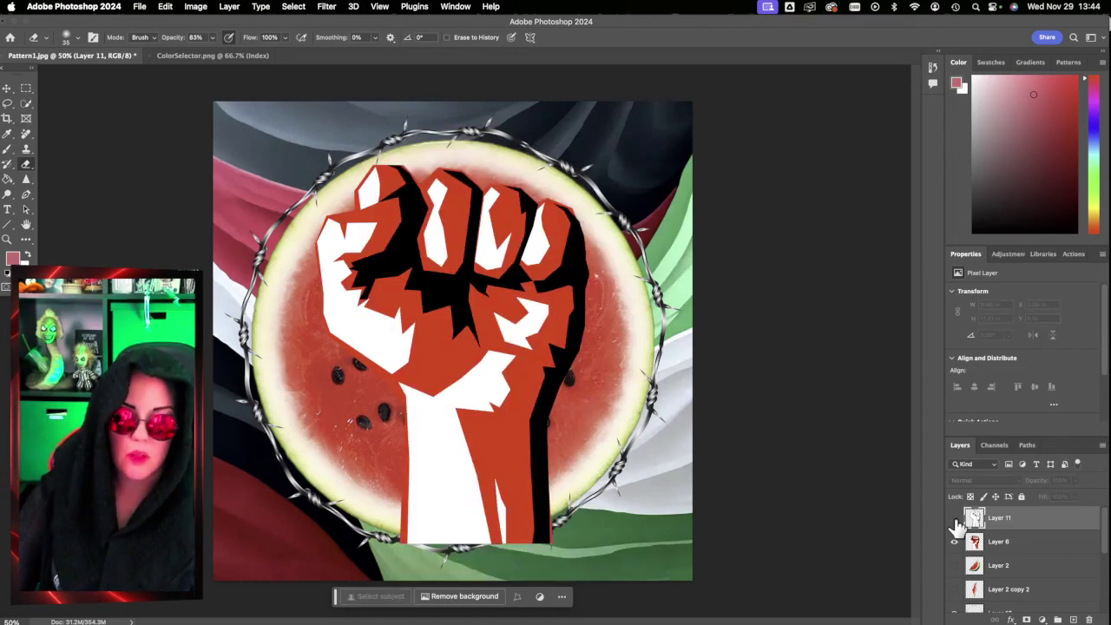
left_click(955, 519)
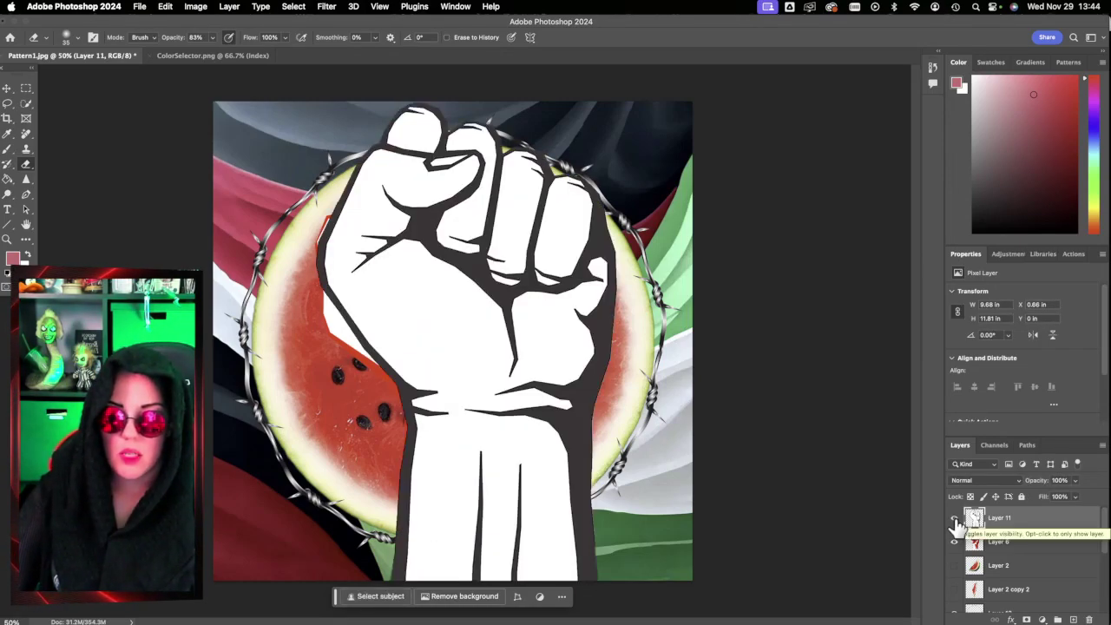
left_click(955, 519)
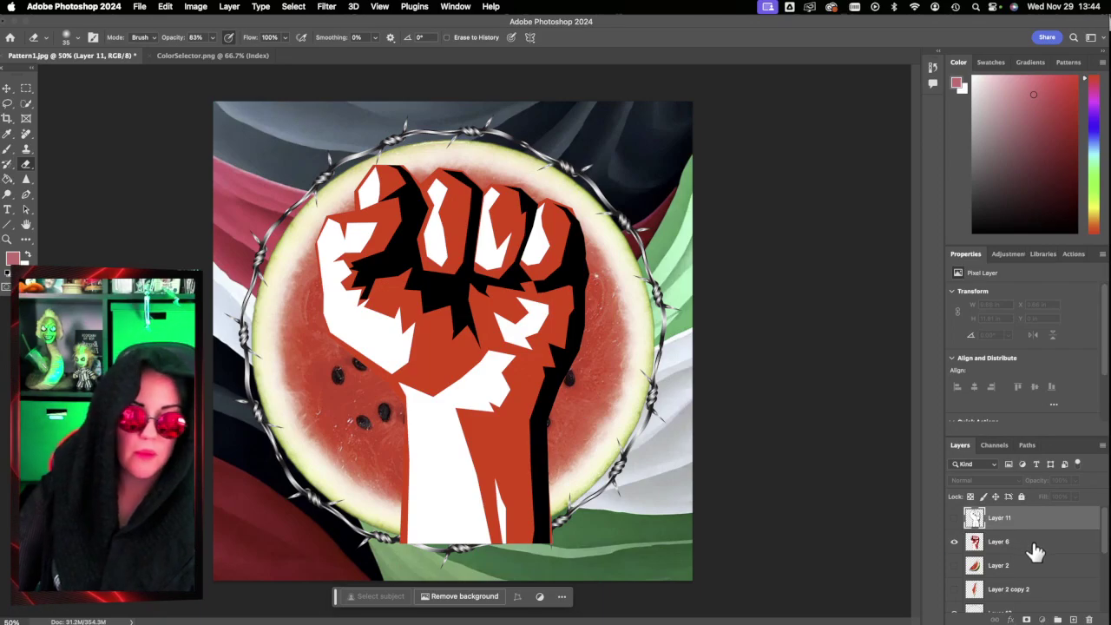
Step: Delete the red fist on Layer 6 and shift the white fist on Layer 11 left to about X 0.24 in
left_click_drag(1036, 547, 1089, 619)
left_click(955, 518)
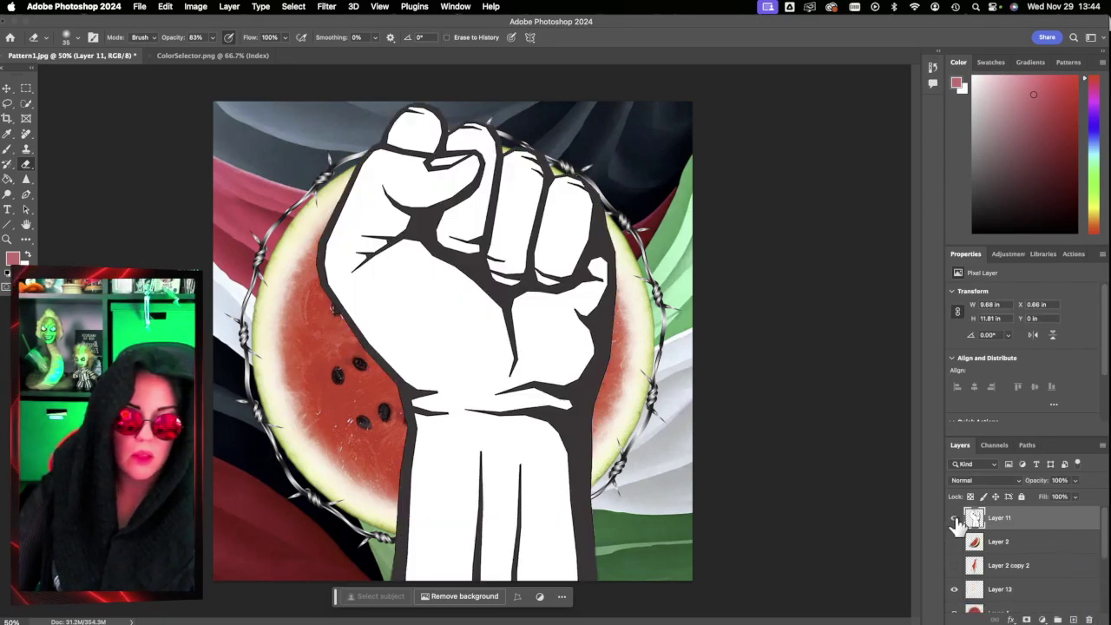
key("super+t")
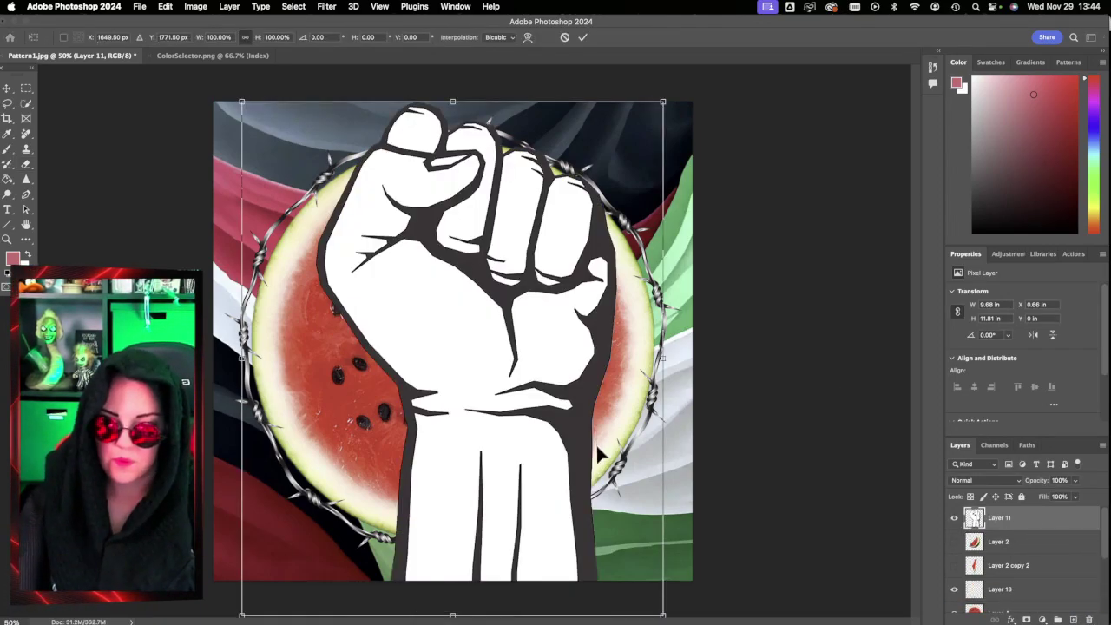
mouse_move(596, 442)
left_mouse_down()
mouse_move(581, 419)
mouse_move(578, 439)
mouse_move(559, 445)
mouse_move(593, 447)
mouse_move(569, 450)
mouse_move(584, 458)
left_mouse_up()
left_click(584, 38)
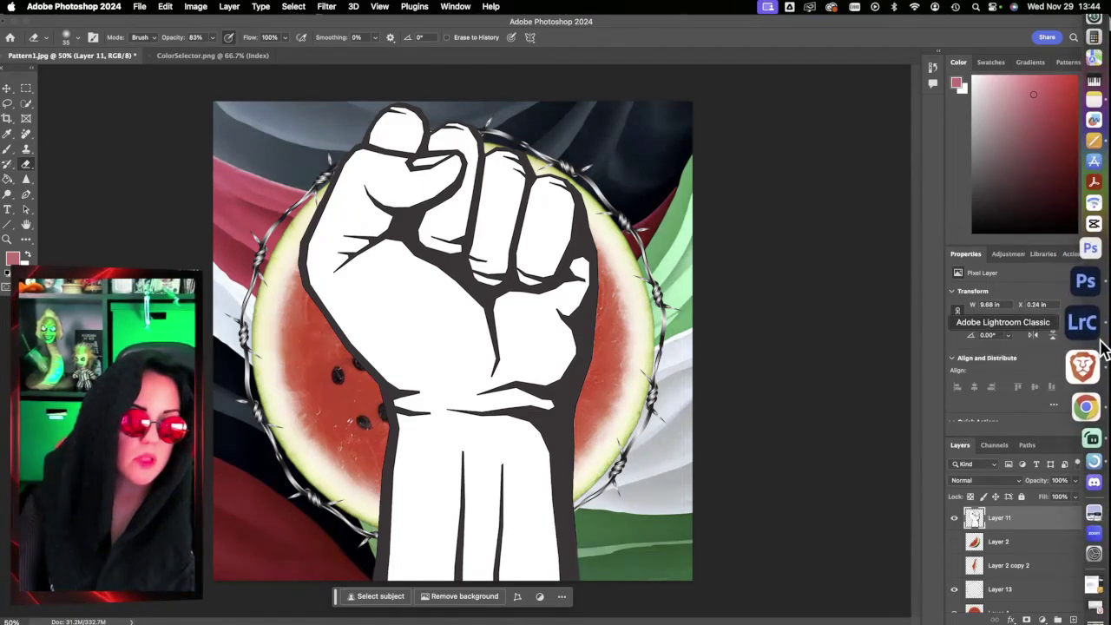
Step: Switch to Lightroom Classic and open the gray cat photo DSC05011-Enhanced-NR.dng for developing
left_click(1082, 326)
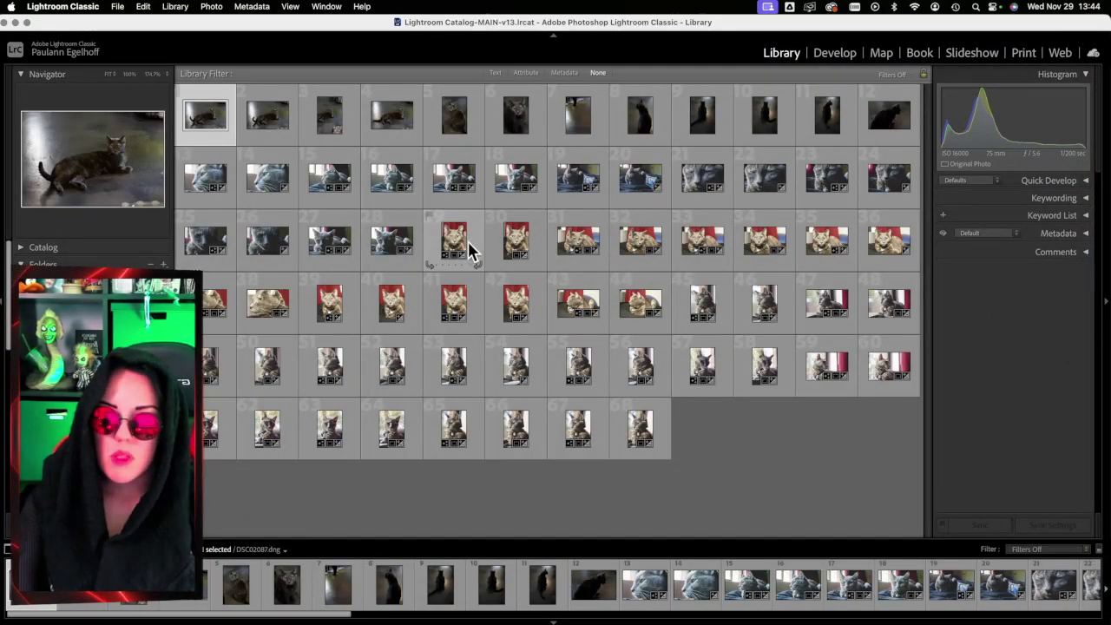
left_click(446, 177)
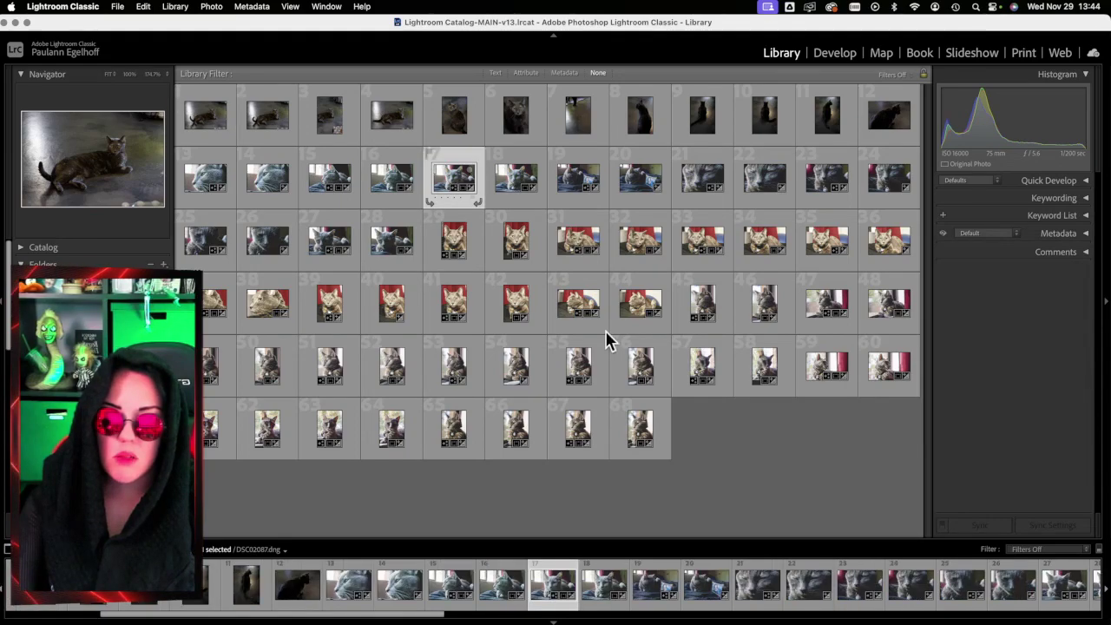
left_click(854, 59)
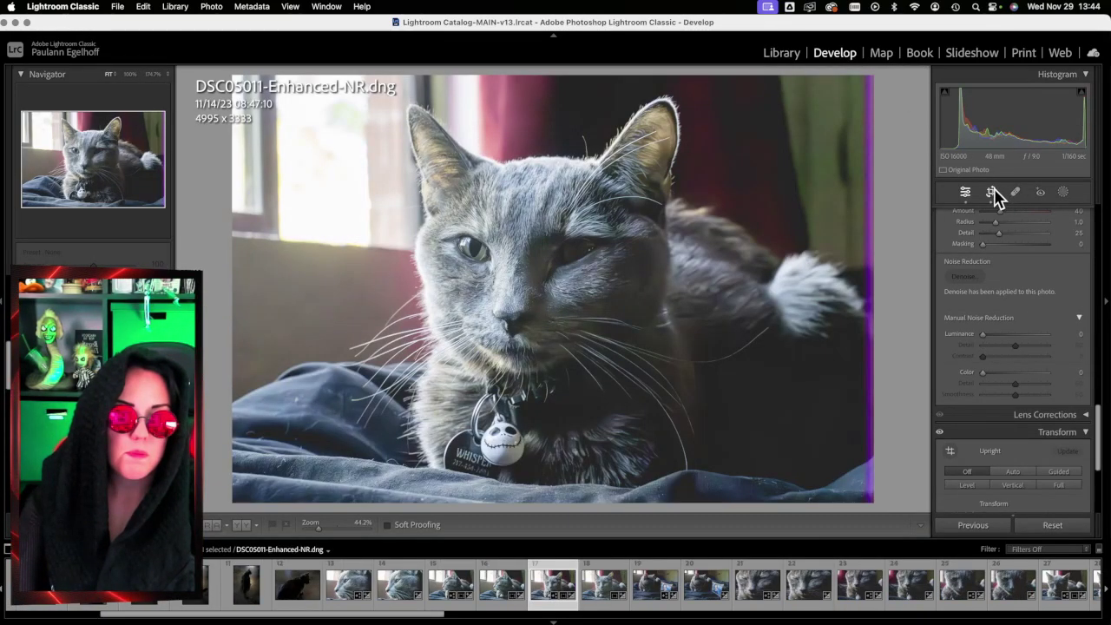
Step: Crop the purple strip off the right edge of the cat photo, leaving it about 4928 x 3333 pixels
left_click(992, 193)
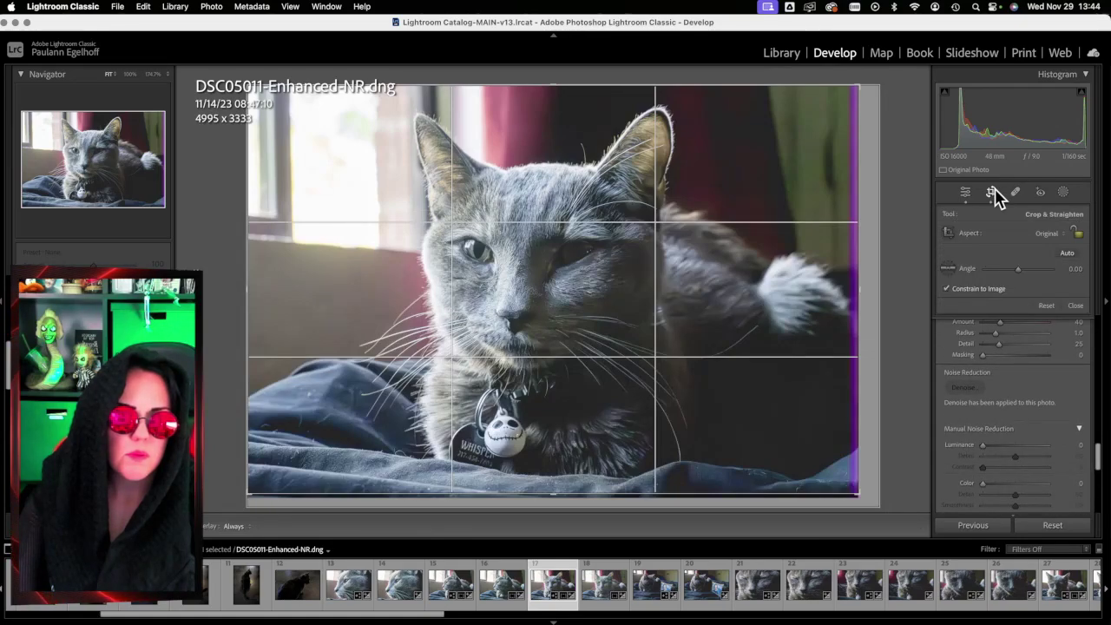
left_click(1046, 234)
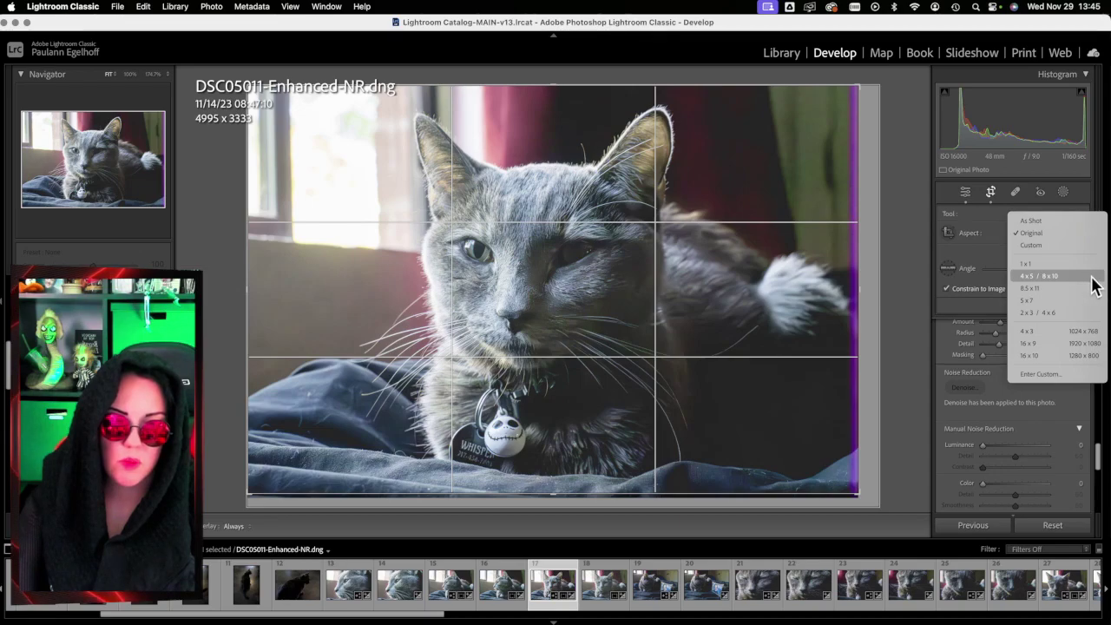
left_click(997, 220)
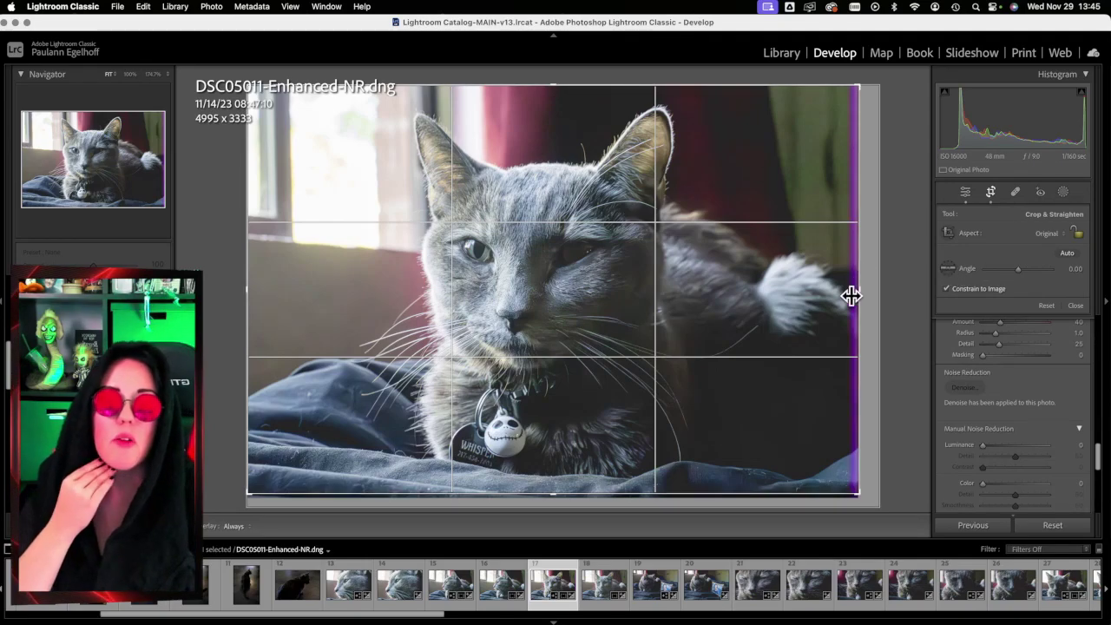
left_click_drag(862, 292, 856, 296)
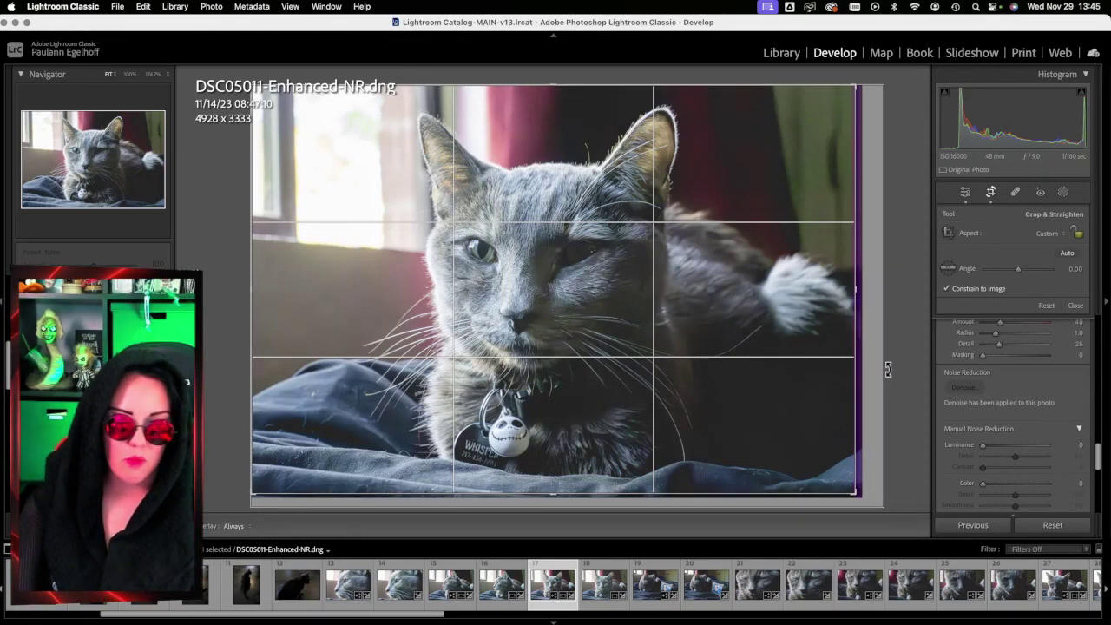
left_click(1076, 305)
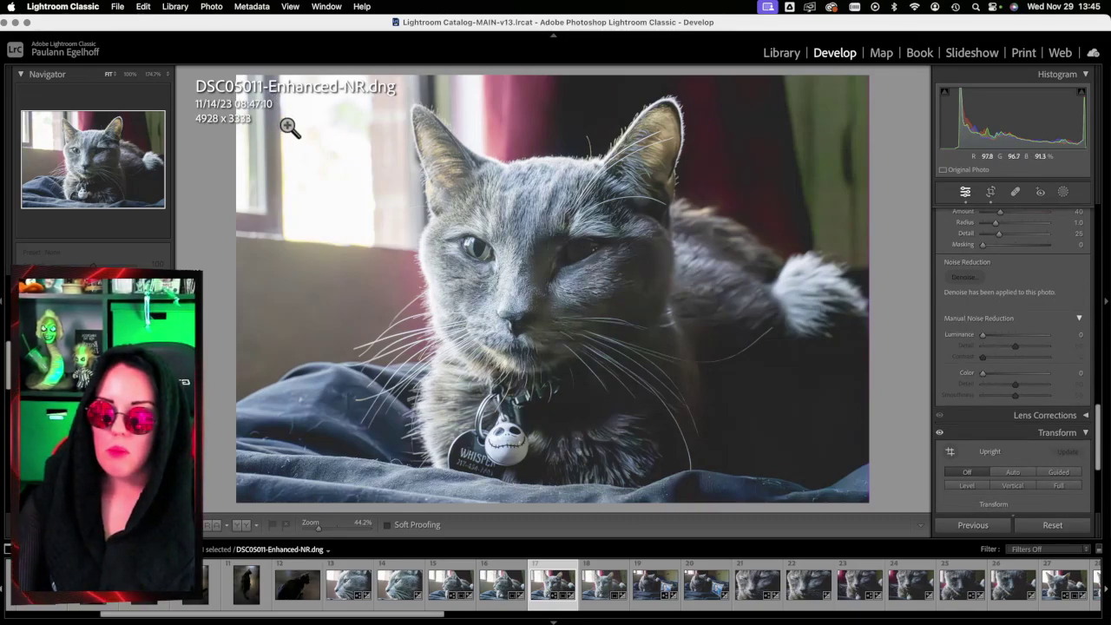
Step: Switch back to Photoshop and preview the Screen blend mode on the white fist of Layer 11
left_click(16, 23)
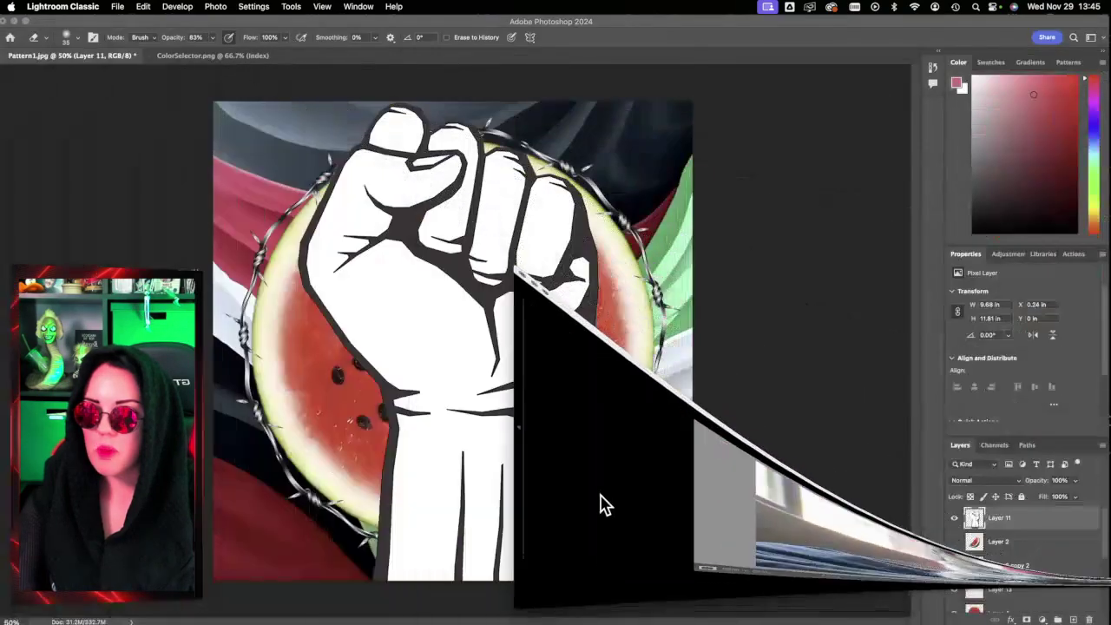
left_click(1021, 483)
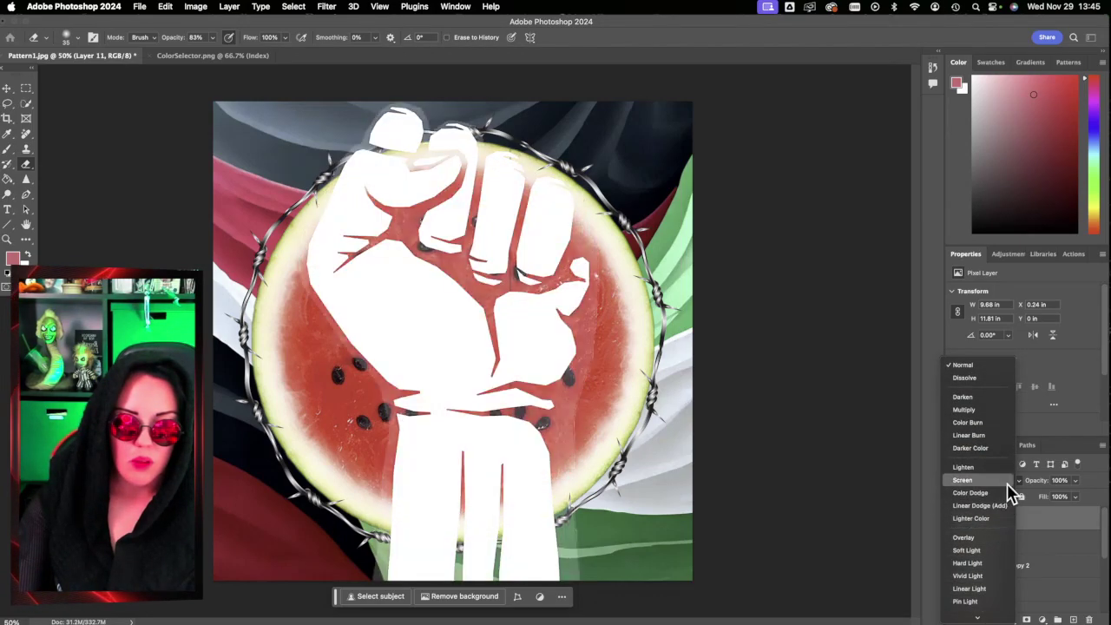
left_click(1081, 525)
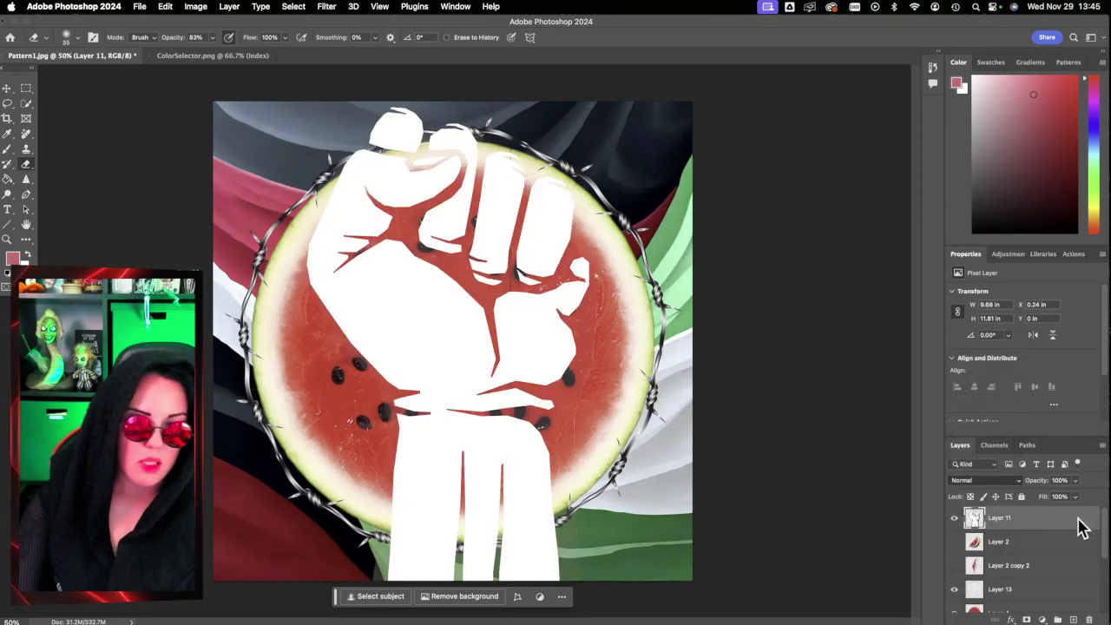
Step: Hide Layer 11 with the white fist and select the watermelon layer, Layer 4
left_click(955, 518)
scroll(1036, 597, "down", 4)
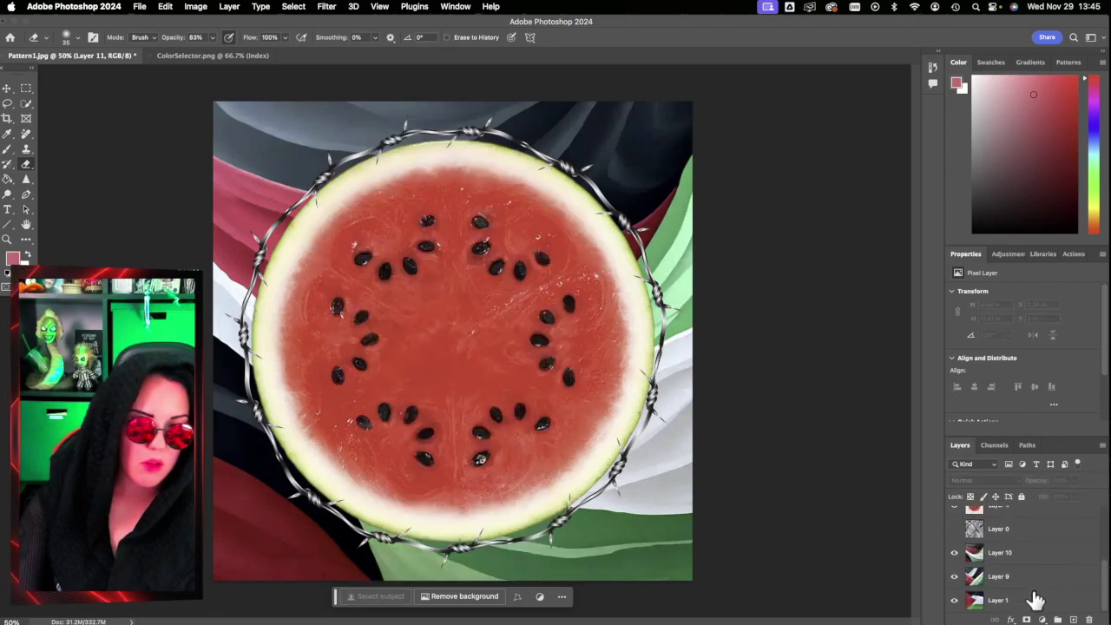
scroll(990, 562, "up", 2)
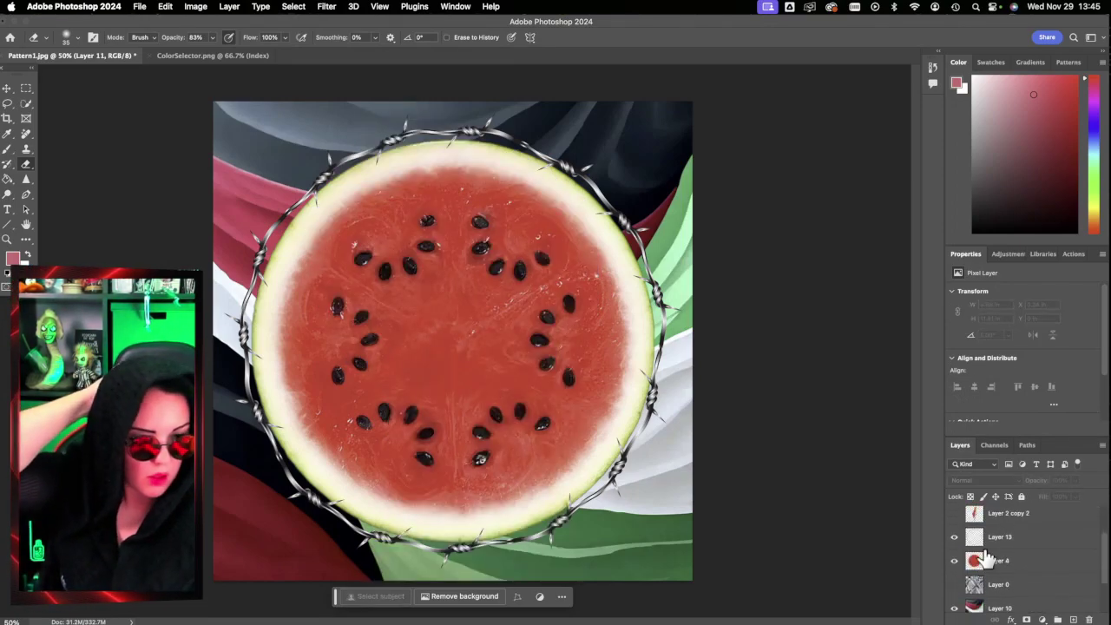
left_click(1000, 563)
scroll(990, 586, "down", 2)
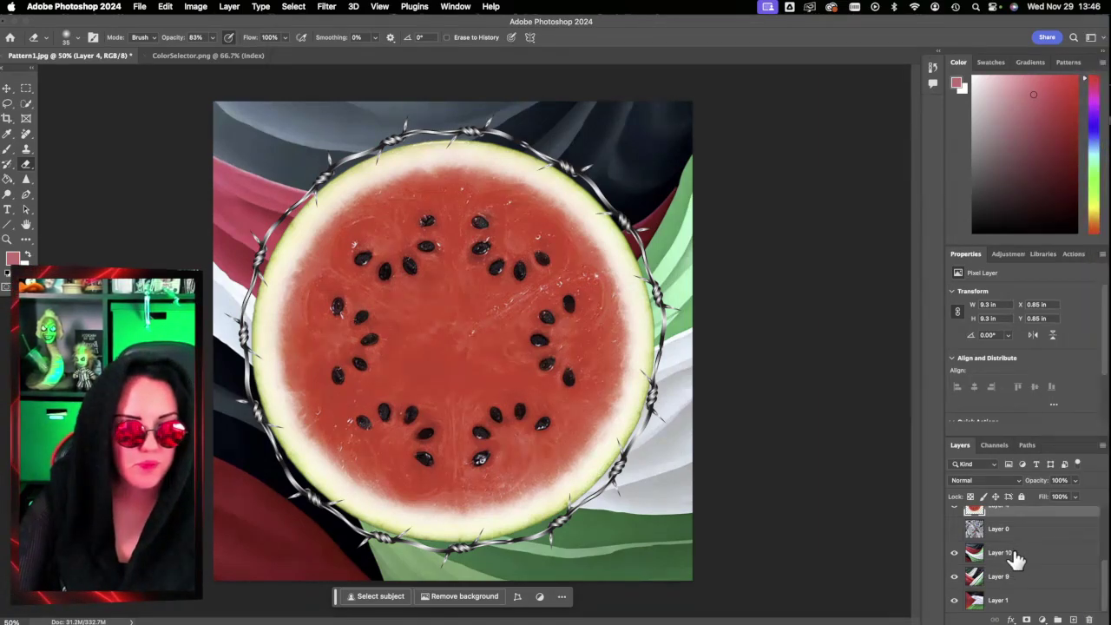
Step: Compare the flag backgrounds by switching the visibility of Layers 1, 9 and 10 off and on
left_click(1016, 560)
left_click(1012, 599)
left_click(955, 600)
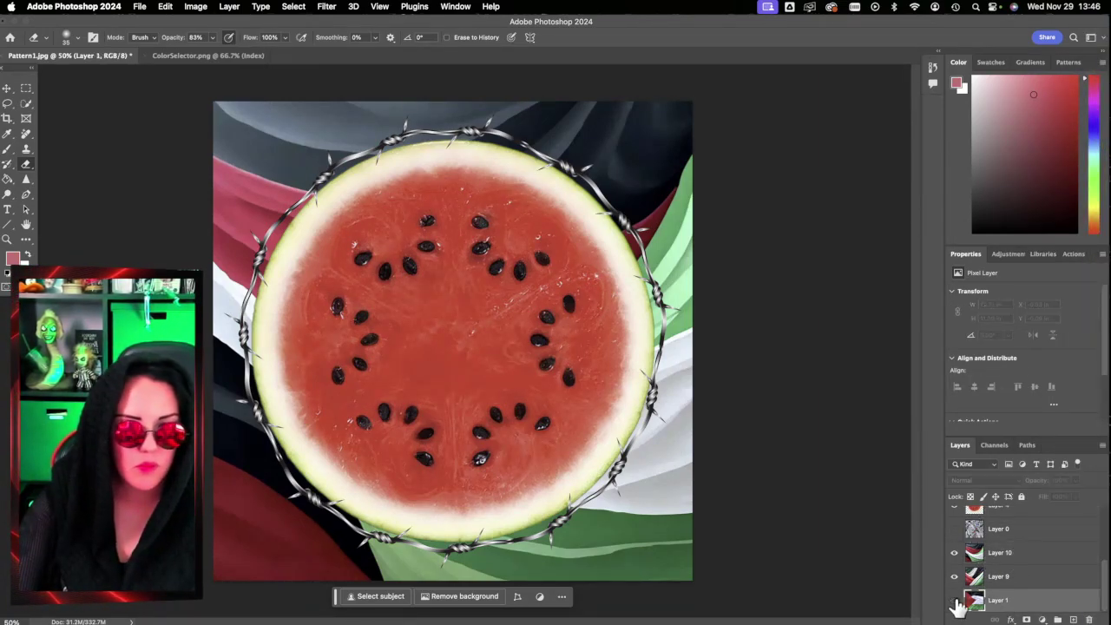
left_click(955, 600)
left_click(955, 552)
left_click(955, 577)
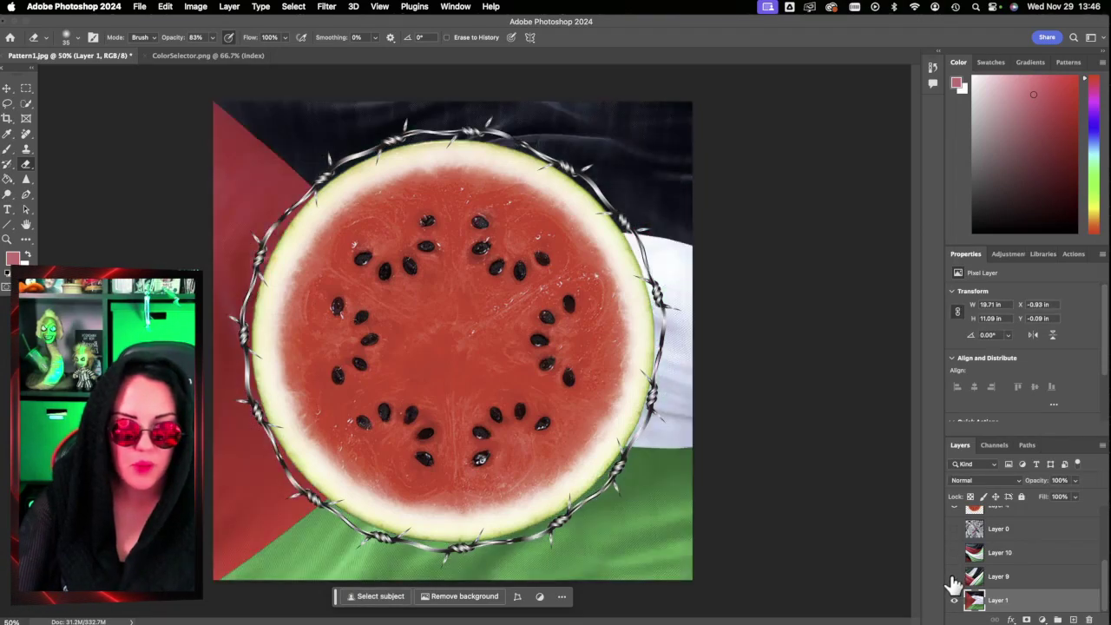
left_click(955, 554)
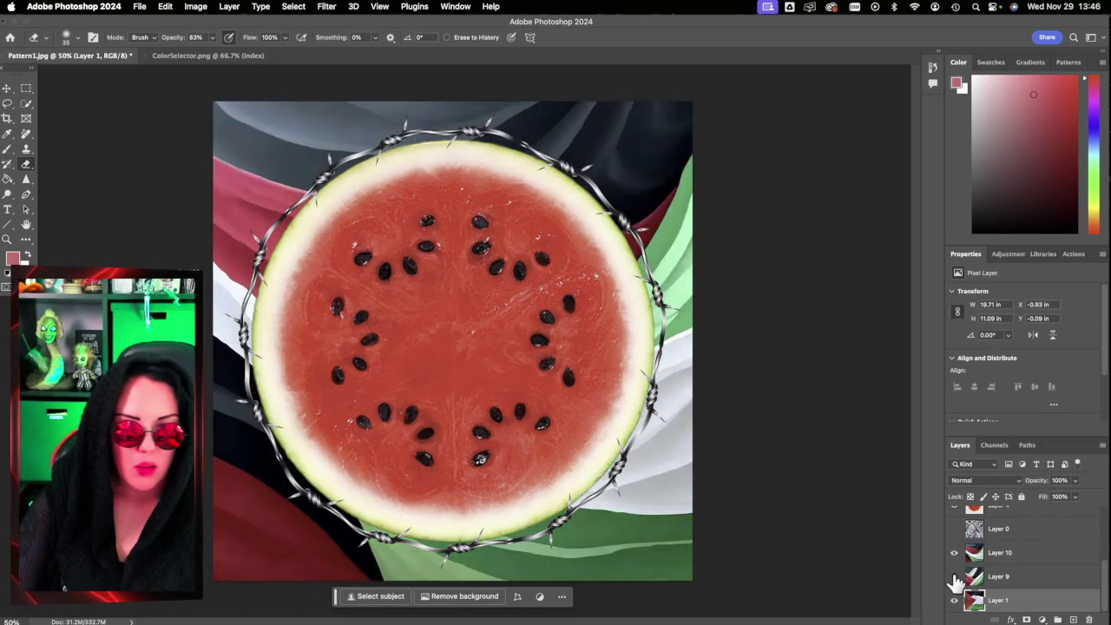
left_click(955, 576)
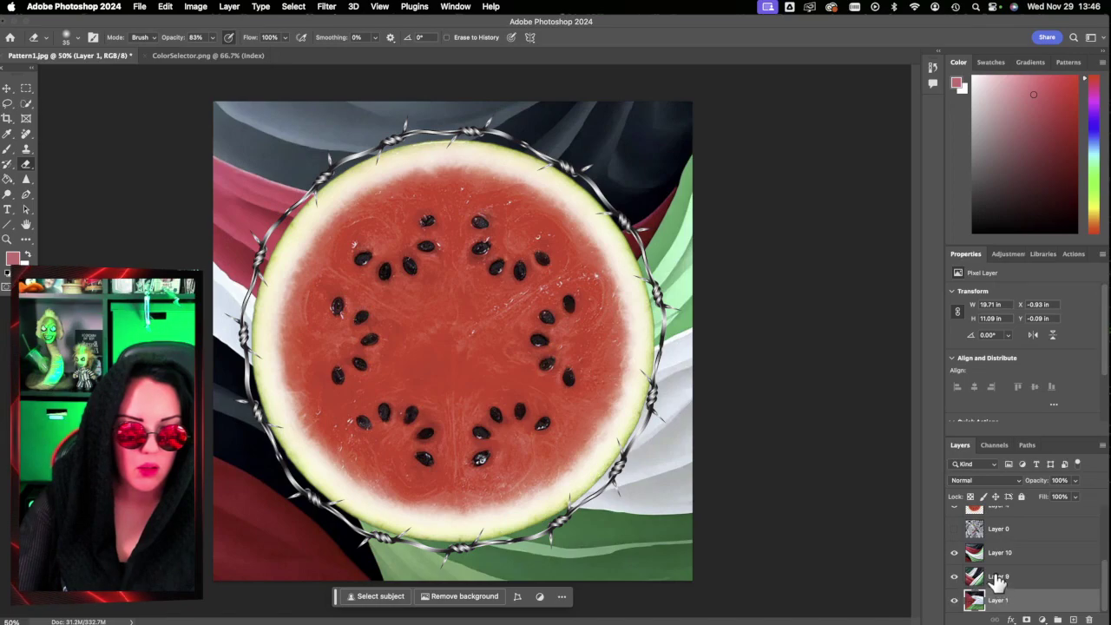
left_click(998, 580)
left_click(990, 553)
scroll(962, 534, "up", 1)
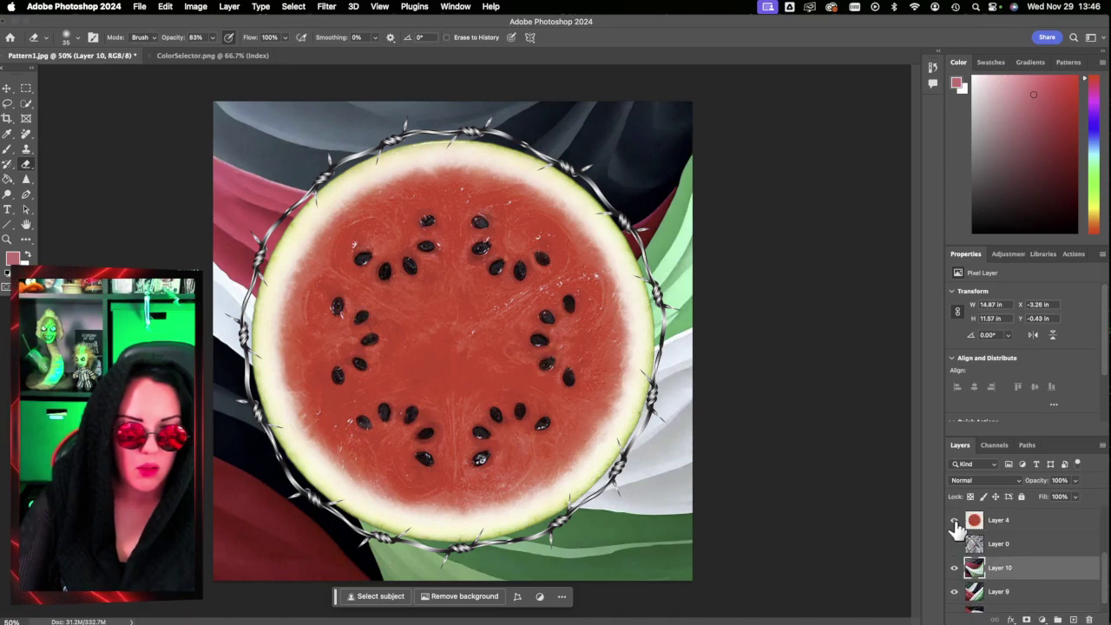
Step: Hide the watermelon on Layer 4 and the flags on Layers 10 and 9, and select the flag on Layer 1
left_click(955, 520)
scroll(964, 560, "down", 1)
left_click(955, 553)
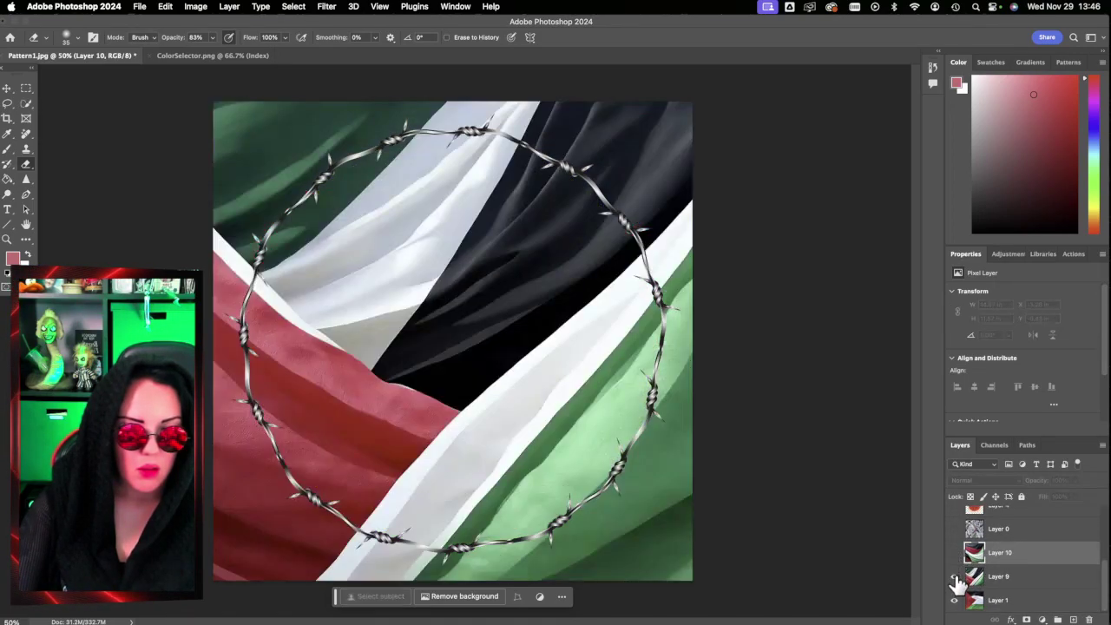
left_click(955, 576)
left_click(1002, 601)
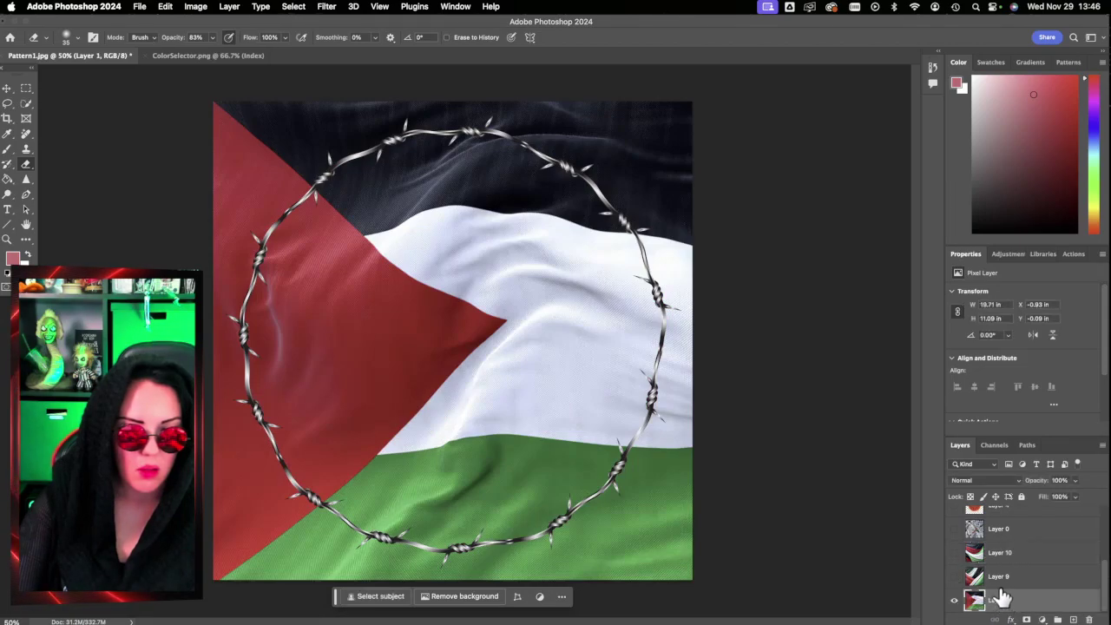
Step: Show the keffiyeh pattern on Layer 0 and preview blend modes for it over the flag
left_click(965, 535)
left_click(955, 529)
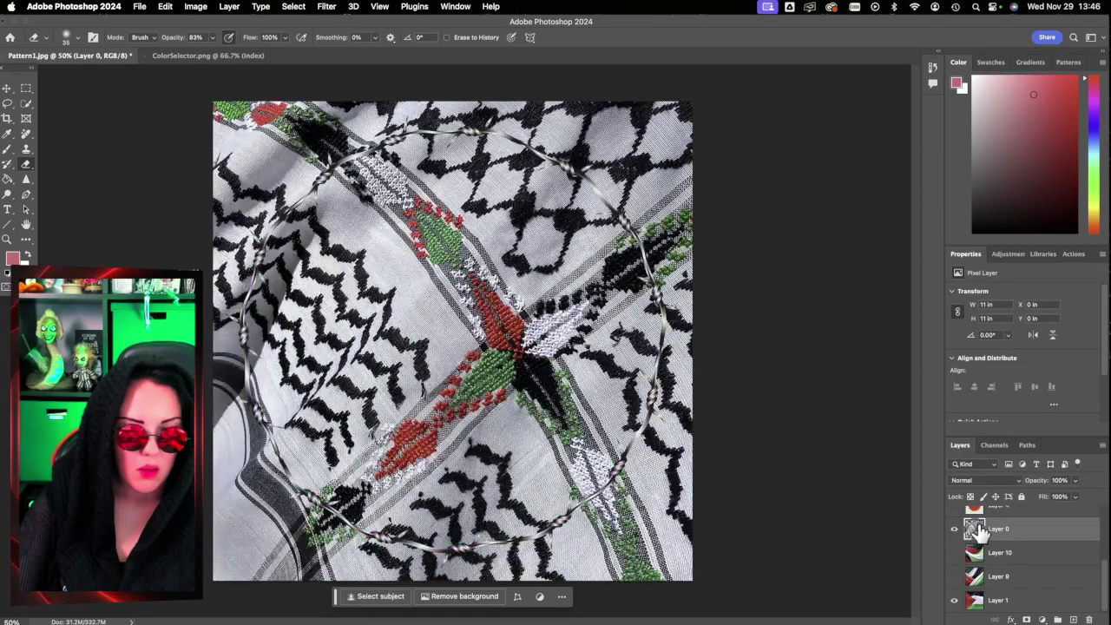
left_click(971, 481)
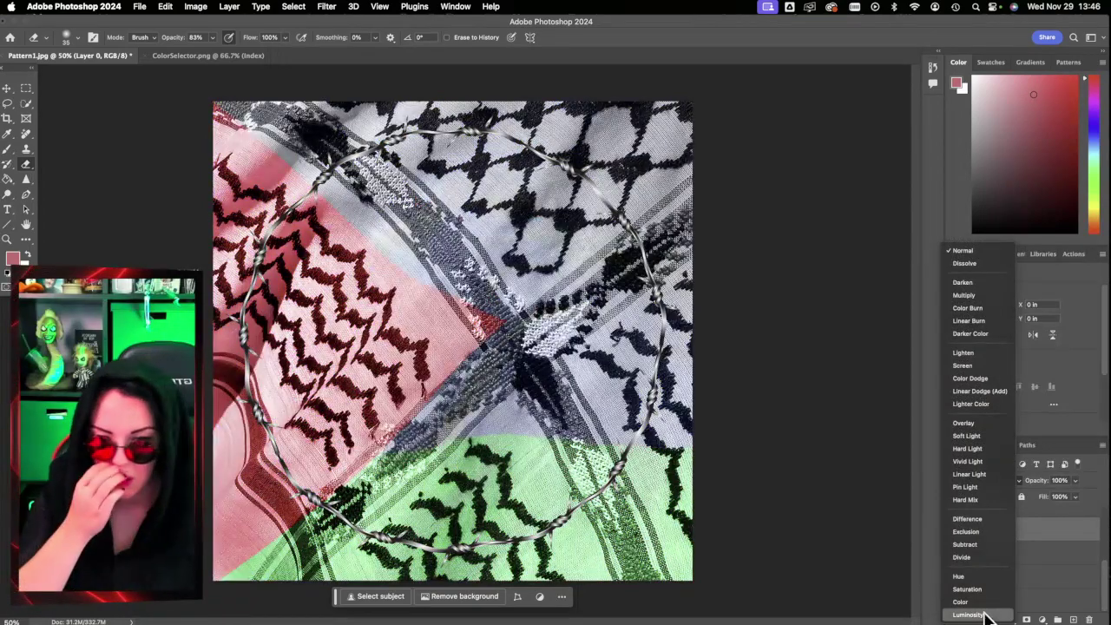
key("Escape")
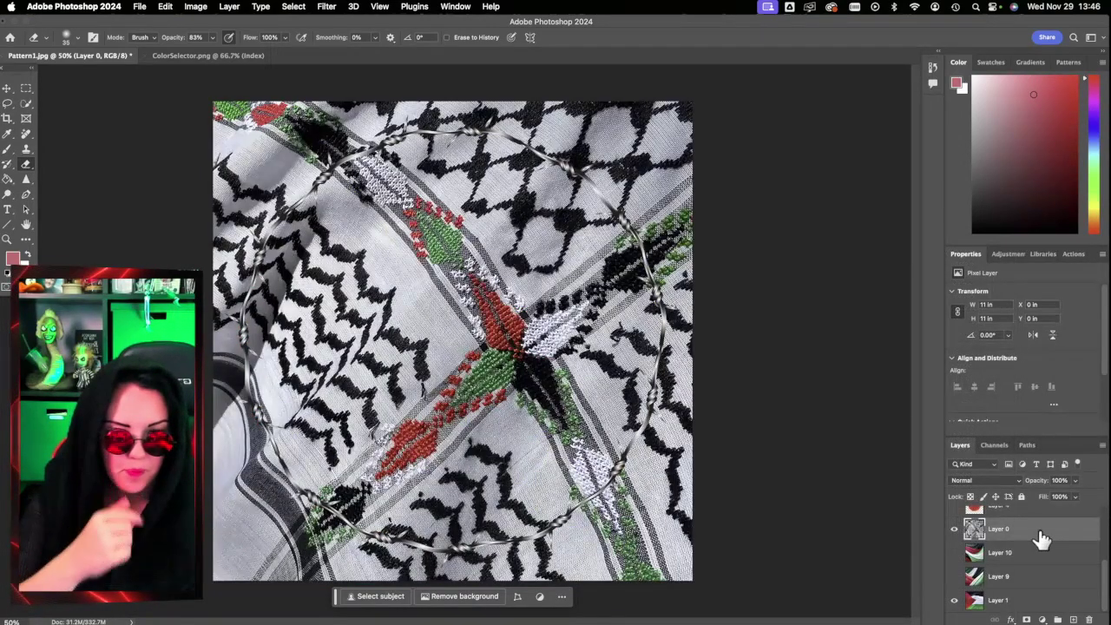
Step: Flip the keffiyeh layer horizontally, enlarge it to about 120%, tilt it slightly and position it to cover the canvas
key("super+t")
right_click(553, 334)
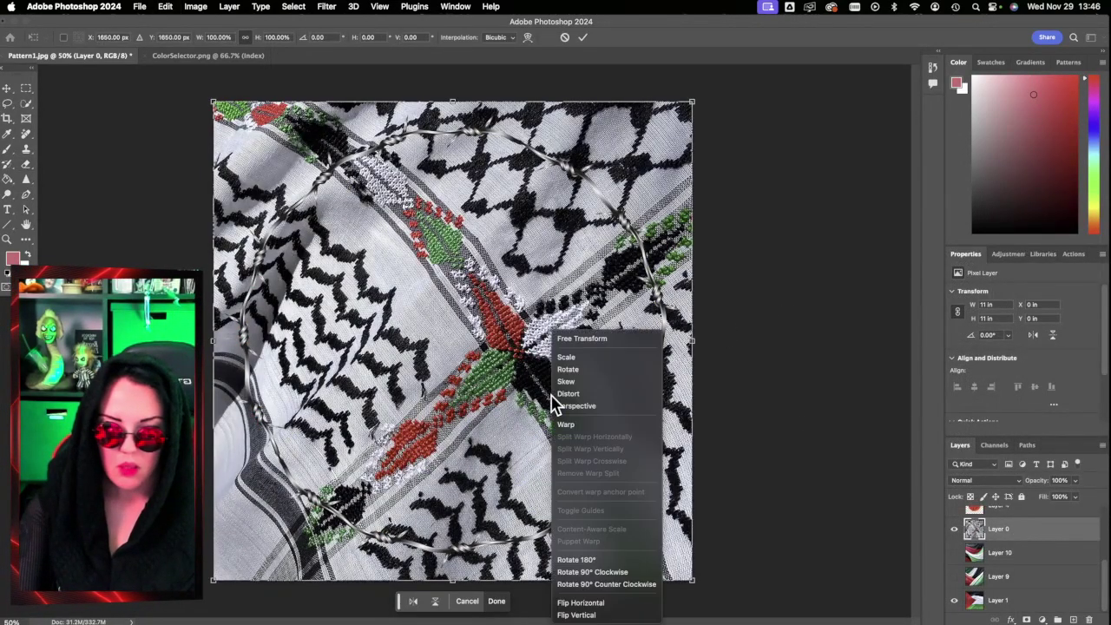
left_click(586, 602)
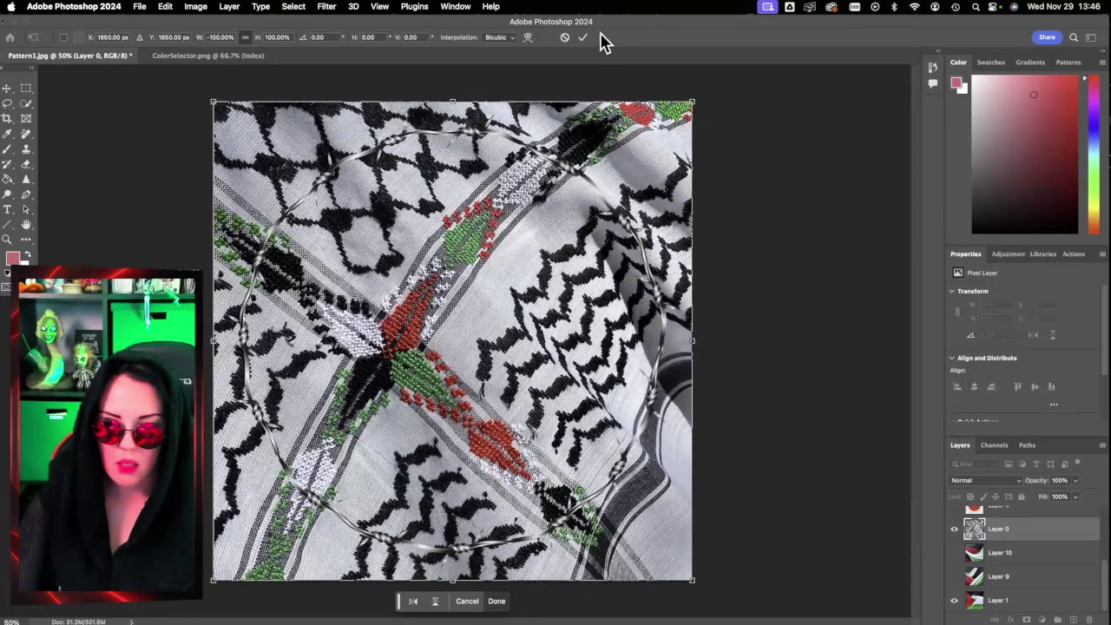
left_click_drag(704, 89, 727, 114)
left_click_drag(694, 369, 784, 374)
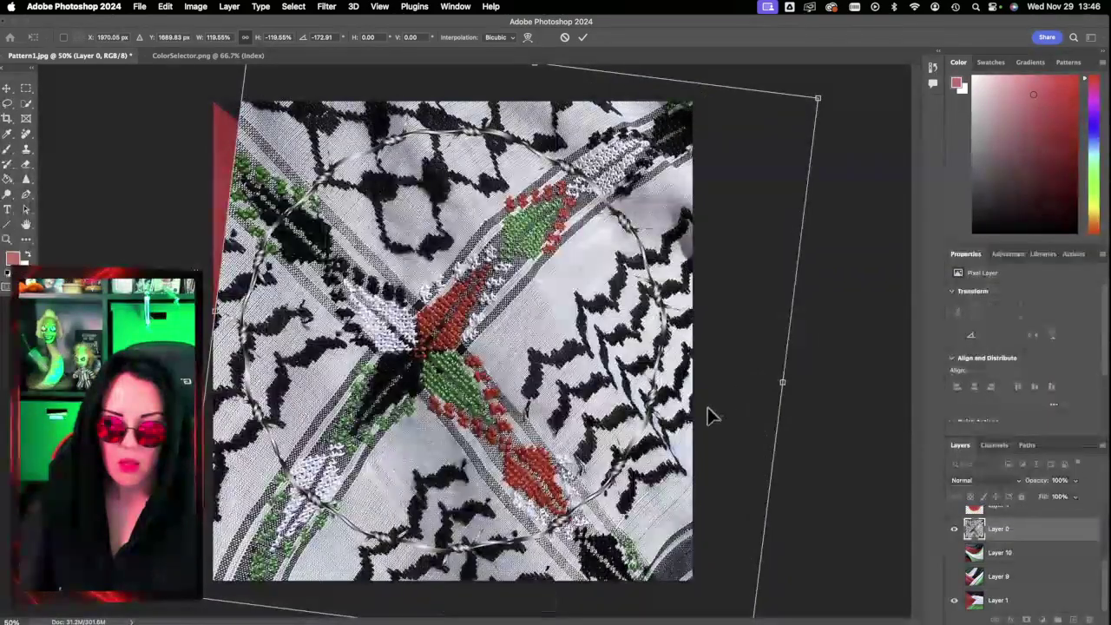
left_click_drag(712, 414, 688, 390)
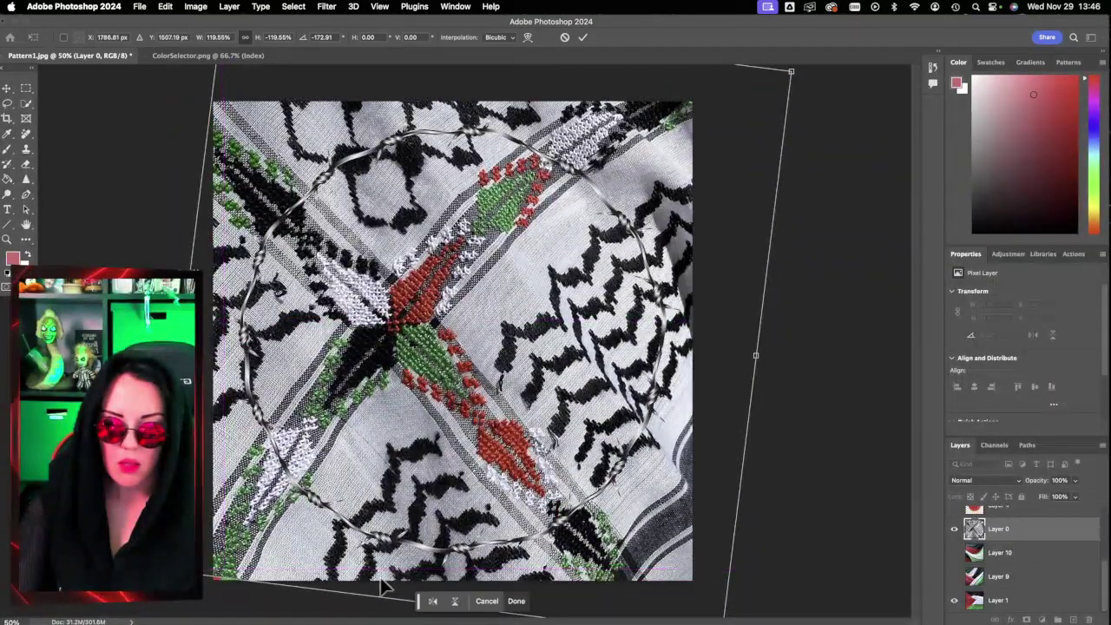
left_click_drag(254, 587, 280, 588)
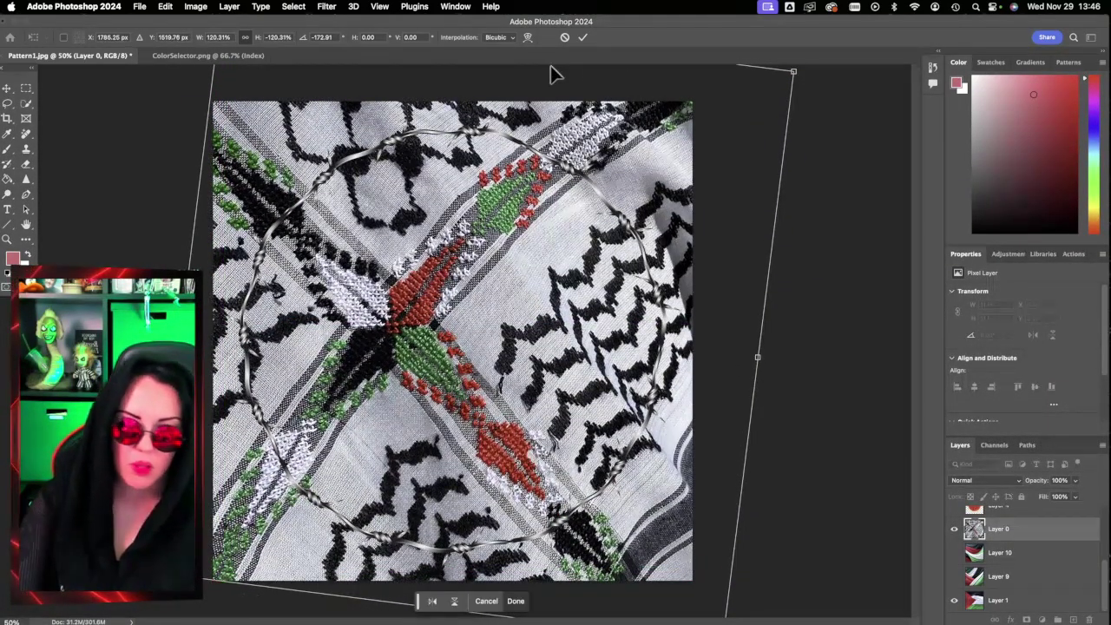
left_click(585, 38)
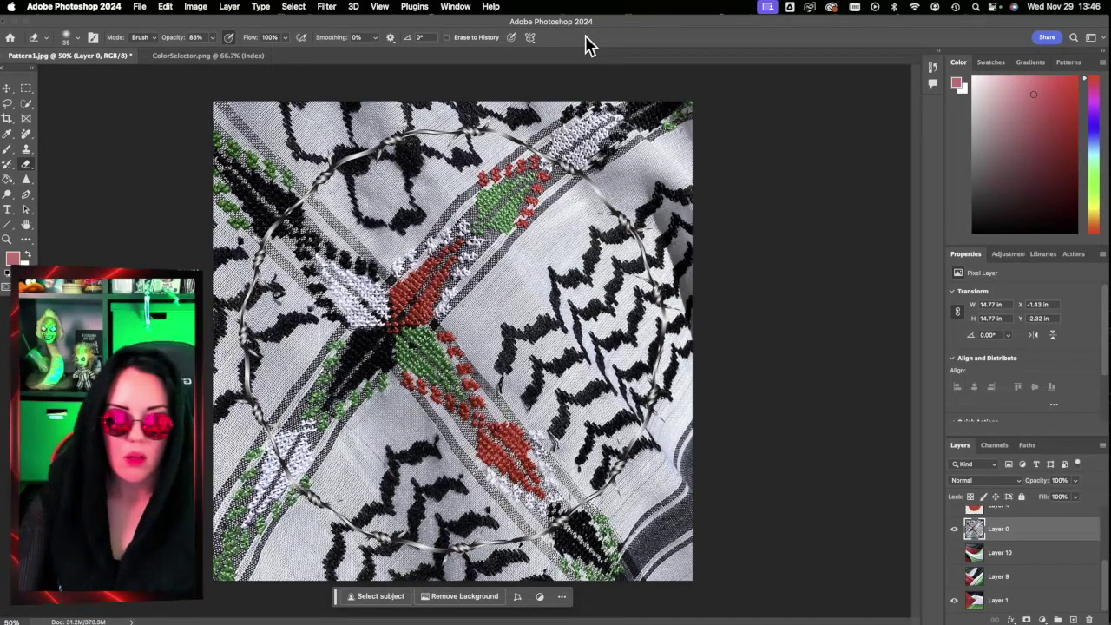
Step: Set the blend mode of the keffiyeh layer to Overlay
left_click(1011, 484)
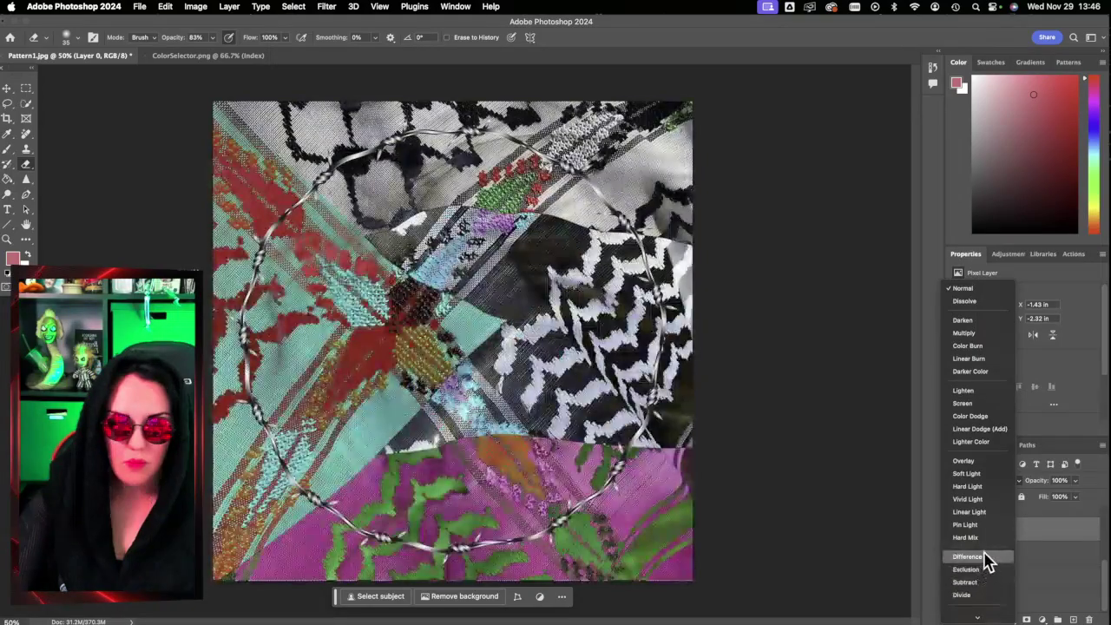
left_click(963, 461)
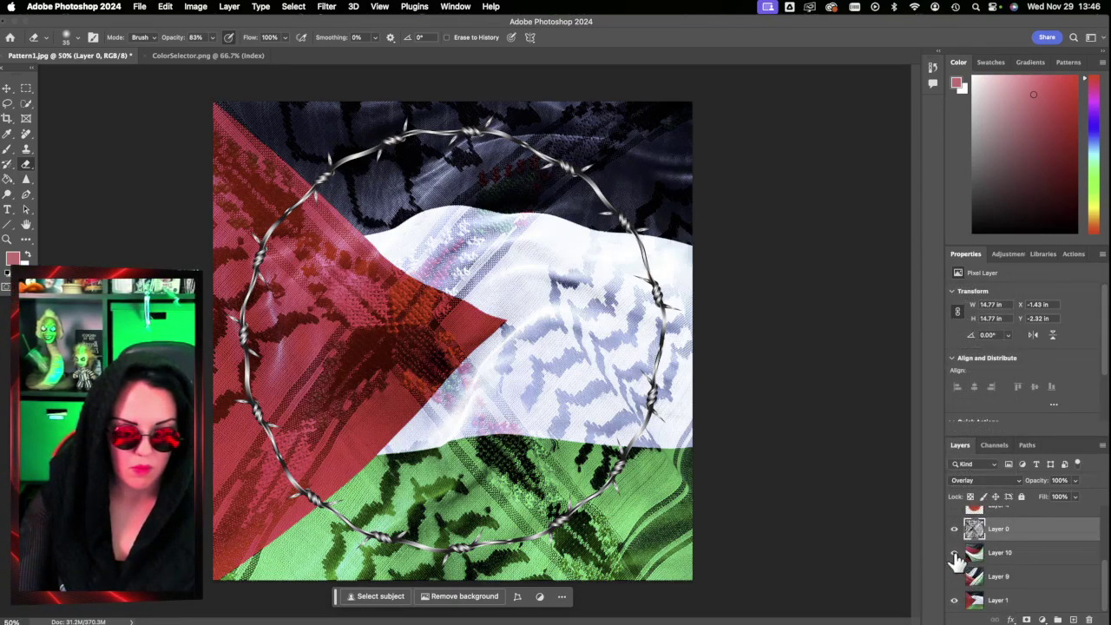
Step: Try the flags on Layers 10 and 9 beneath the pattern, keep Layer 9 visible and delete Layer 10
left_click(956, 554)
left_click(955, 554)
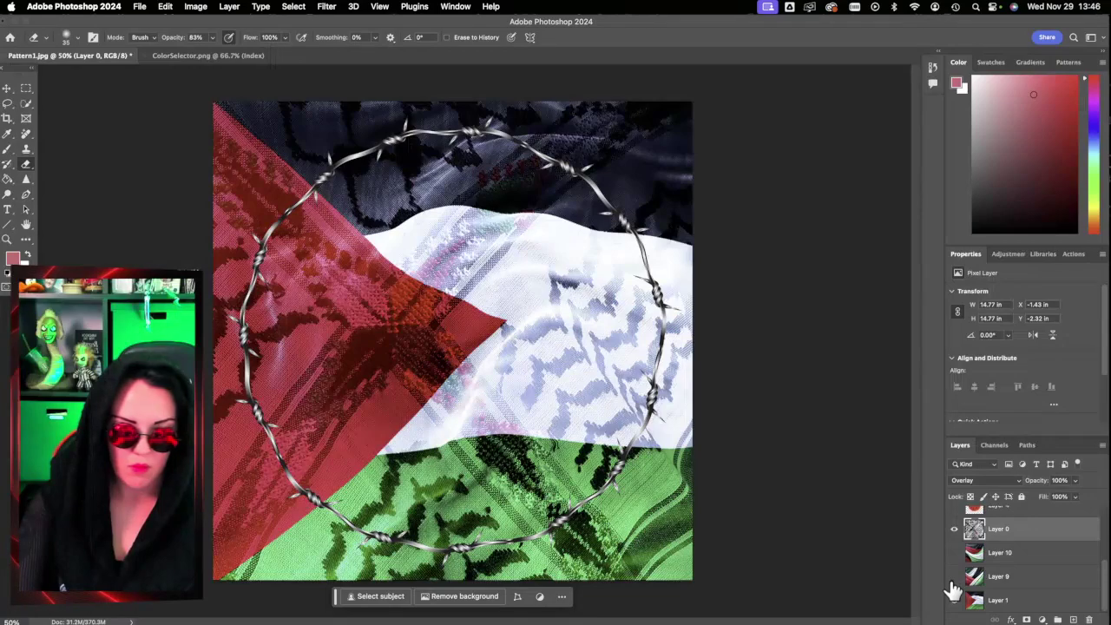
left_click(955, 578)
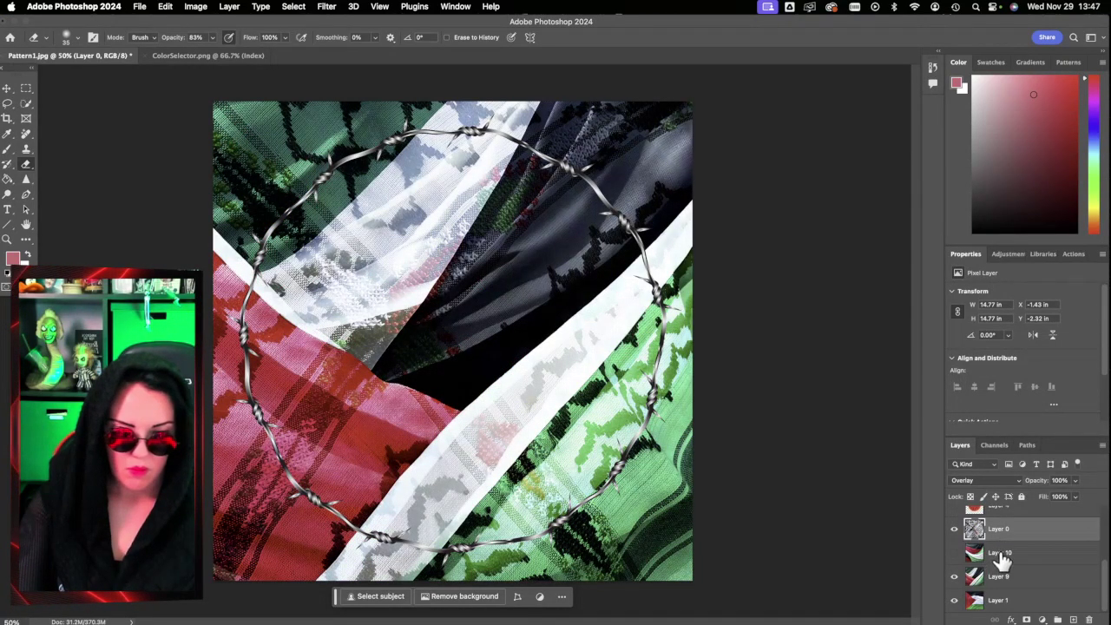
left_click_drag(998, 554, 1090, 619)
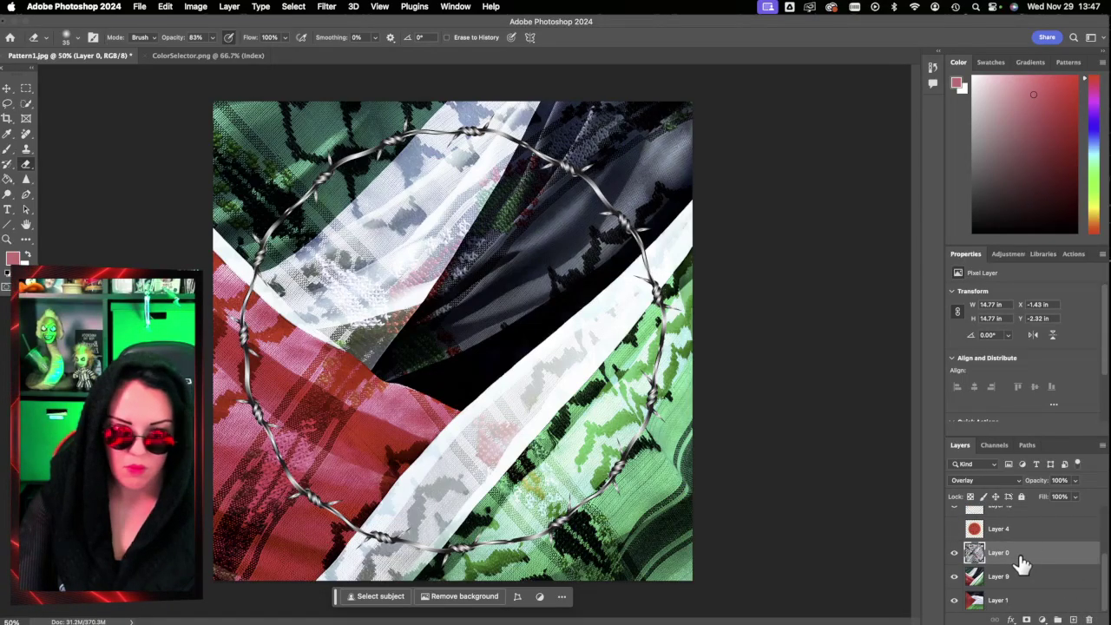
Step: Try to shift and rescale the keffiyeh pattern over the flag with Free Transform
key("cmd+t")
left_click_drag(526, 365, 550, 384)
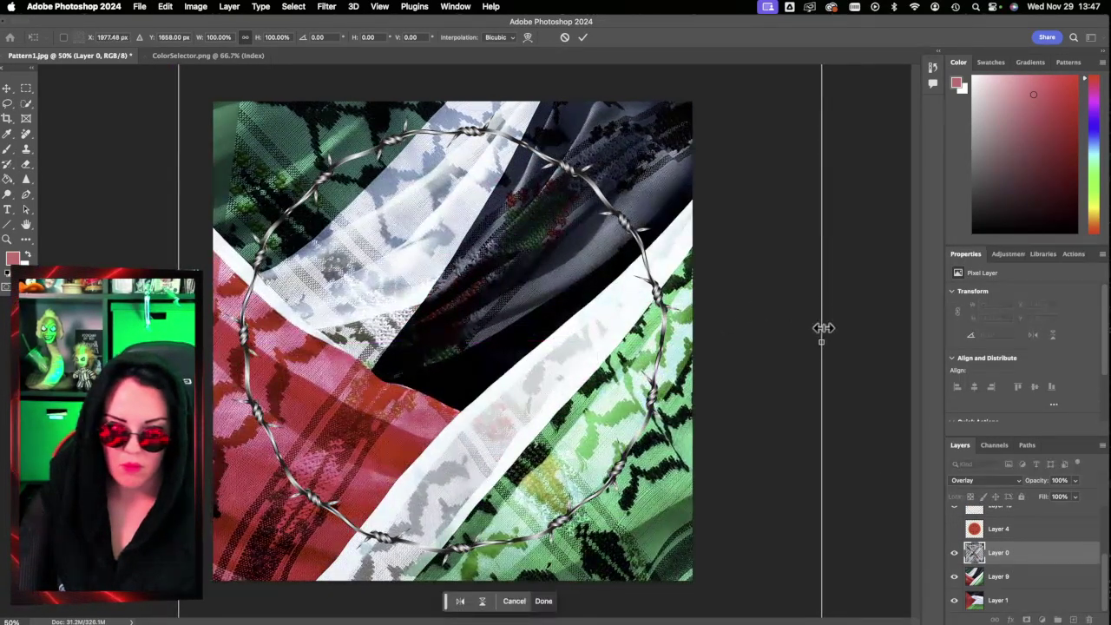
left_click_drag(823, 328, 838, 392)
mouse_move(620, 375)
left_mouse_down()
mouse_move(502, 374)
mouse_move(619, 387)
left_mouse_up()
left_click(583, 36)
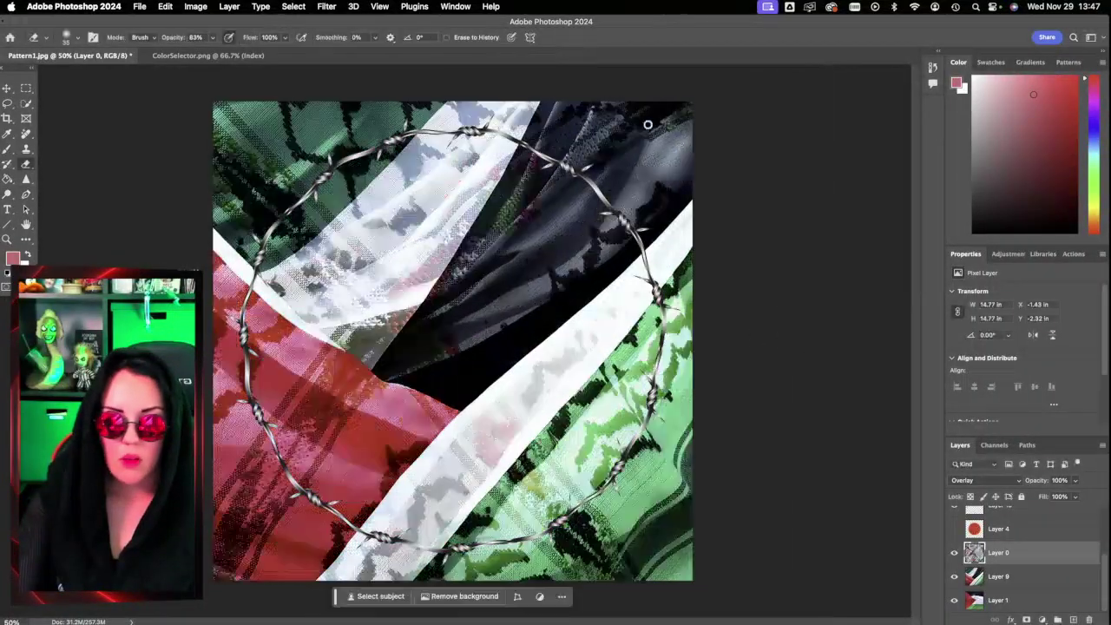
Step: Switch to Chrome, search DuckDuckGo images for "keffiya pattern" and browse the results for a suitable pattern
left_click(1084, 362)
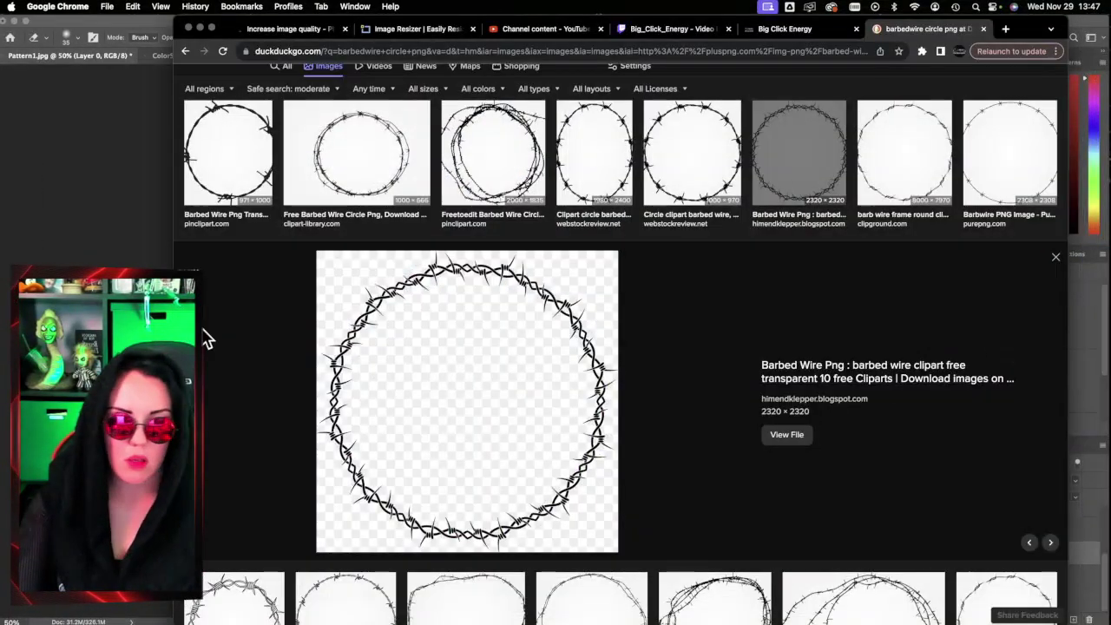
scroll(521, 130, "up", 2)
left_click(395, 93)
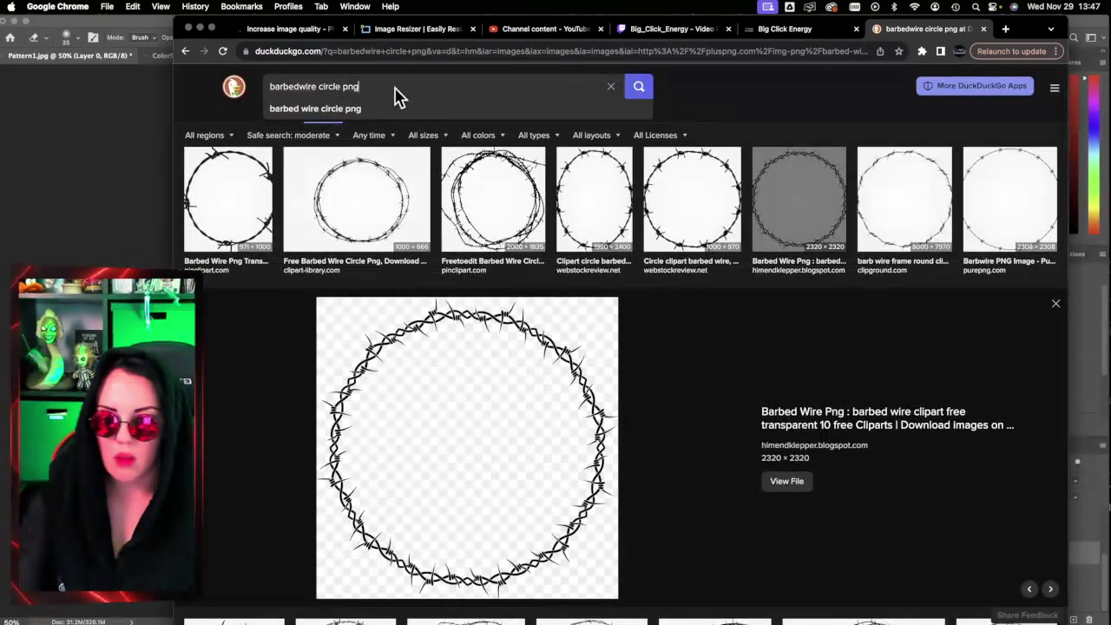
left_click_drag(395, 94, 219, 96)
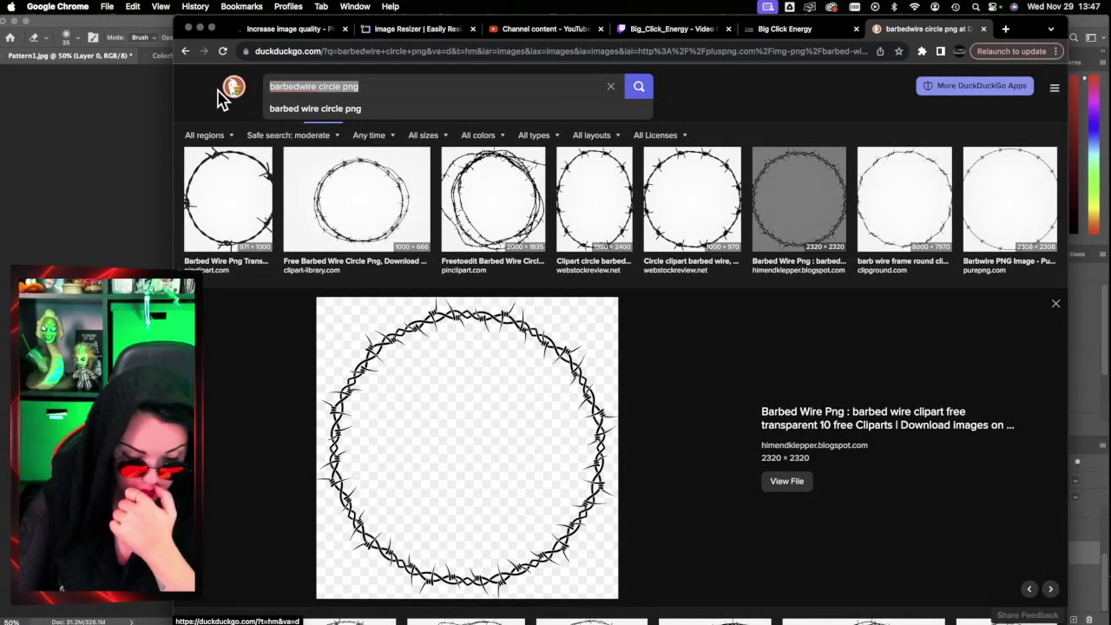
type("keffi")
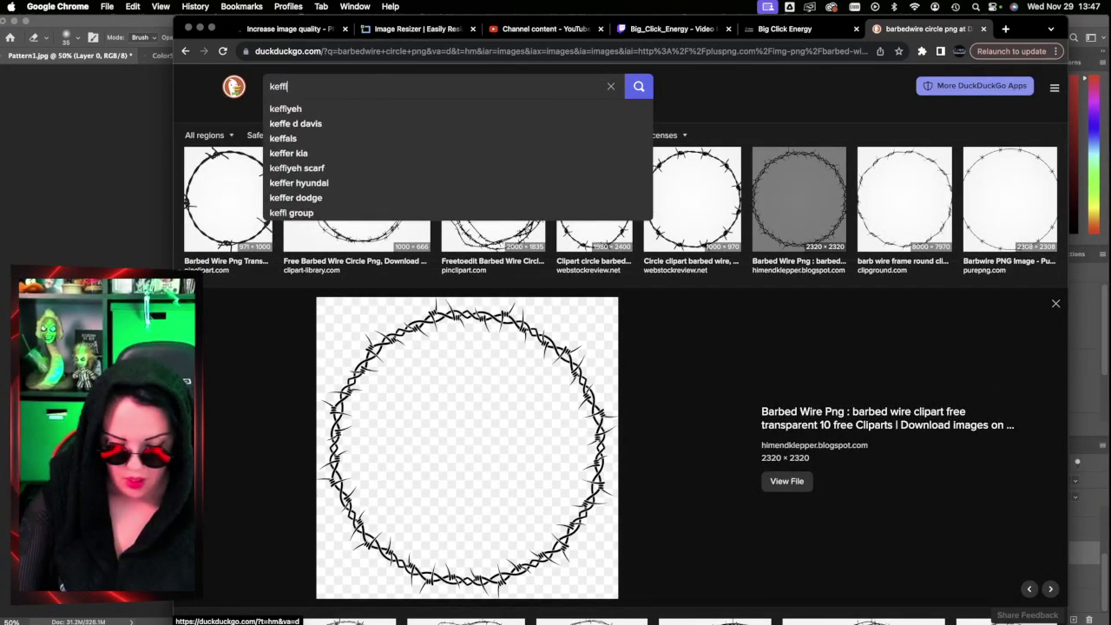
type("ya patte")
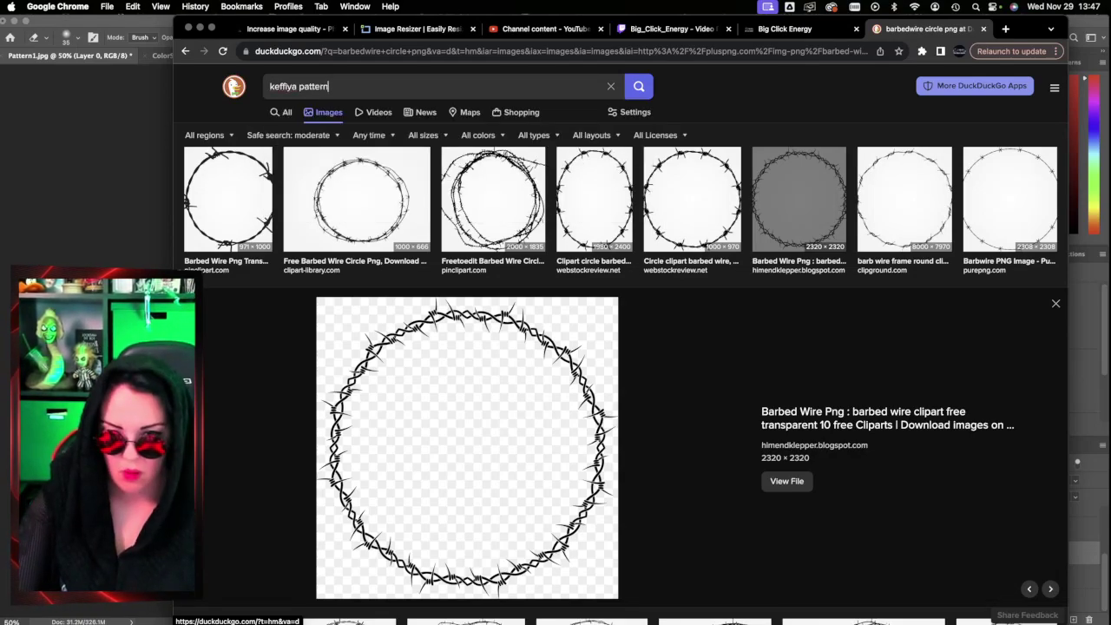
type("rn")
key("Return")
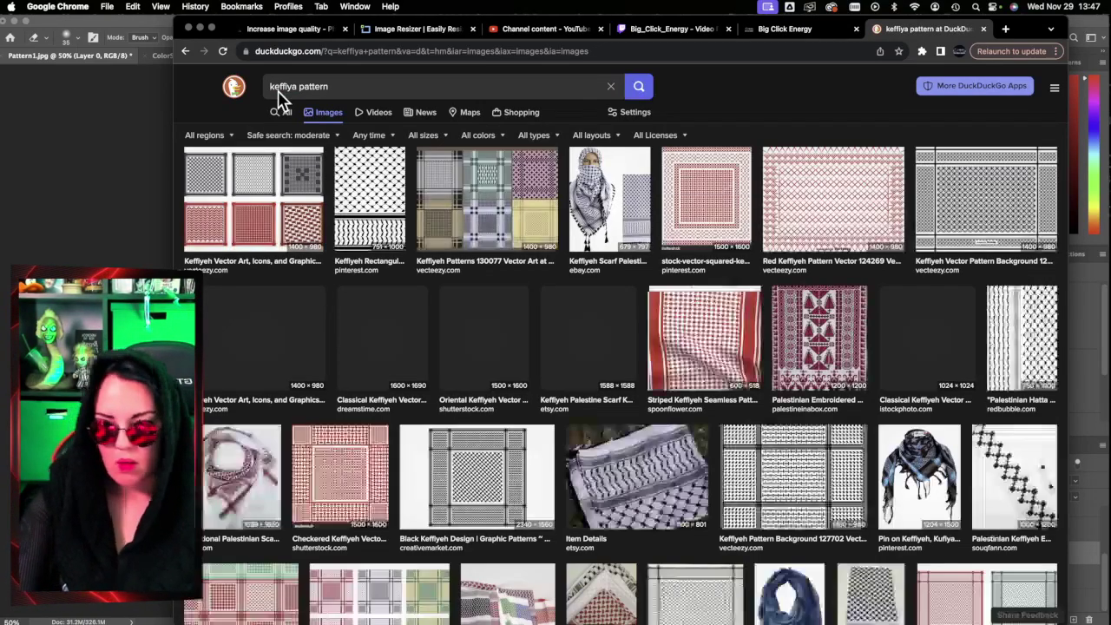
scroll(545, 196, "down", 1)
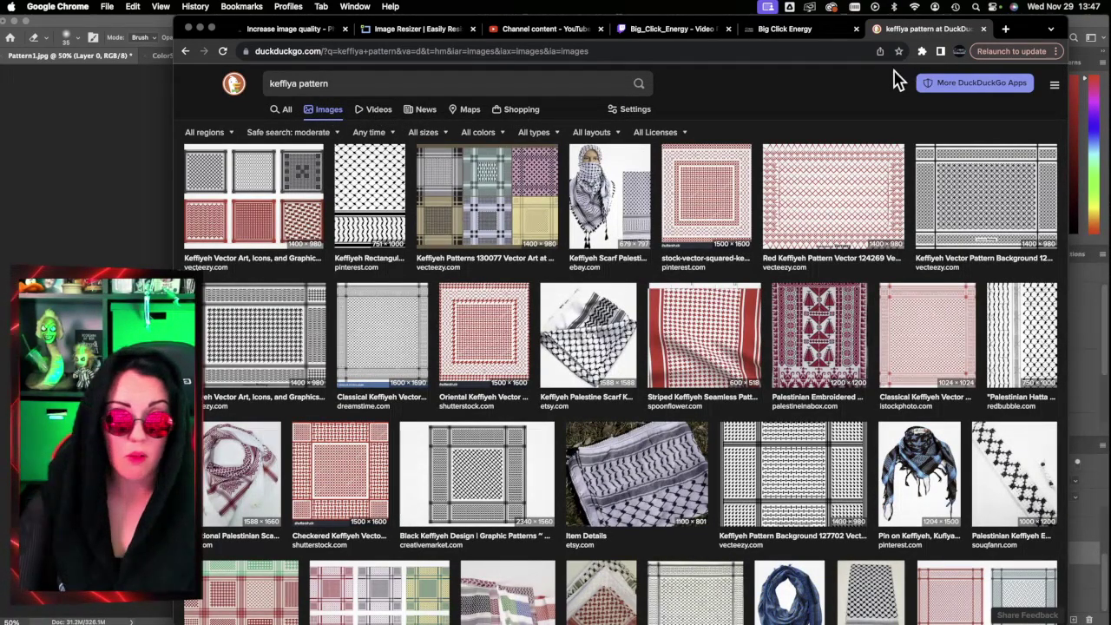
scroll(416, 132, "up", 1)
scroll(352, 115, "down", 1)
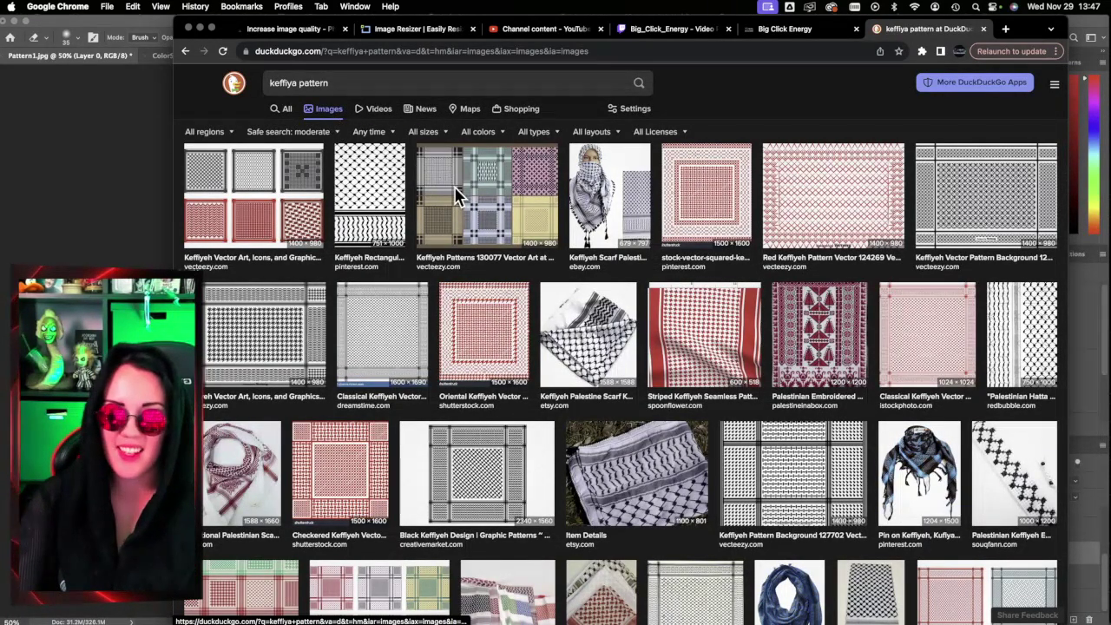
scroll(495, 251, "up", 1)
scroll(630, 363, "down", 1)
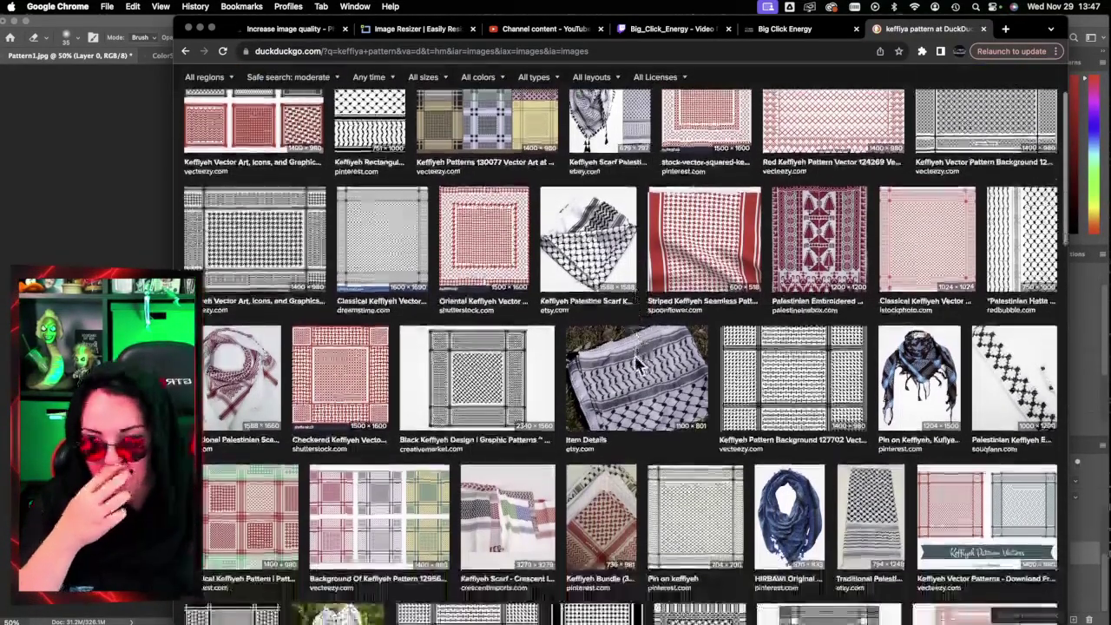
Step: Examine the keffiyeh image results for a usable pattern and preview the Palestine Map & Keffiyeh Pattern Wall Art from Etsy
scroll(637, 365, "down", 5)
scroll(637, 364, "down", 6)
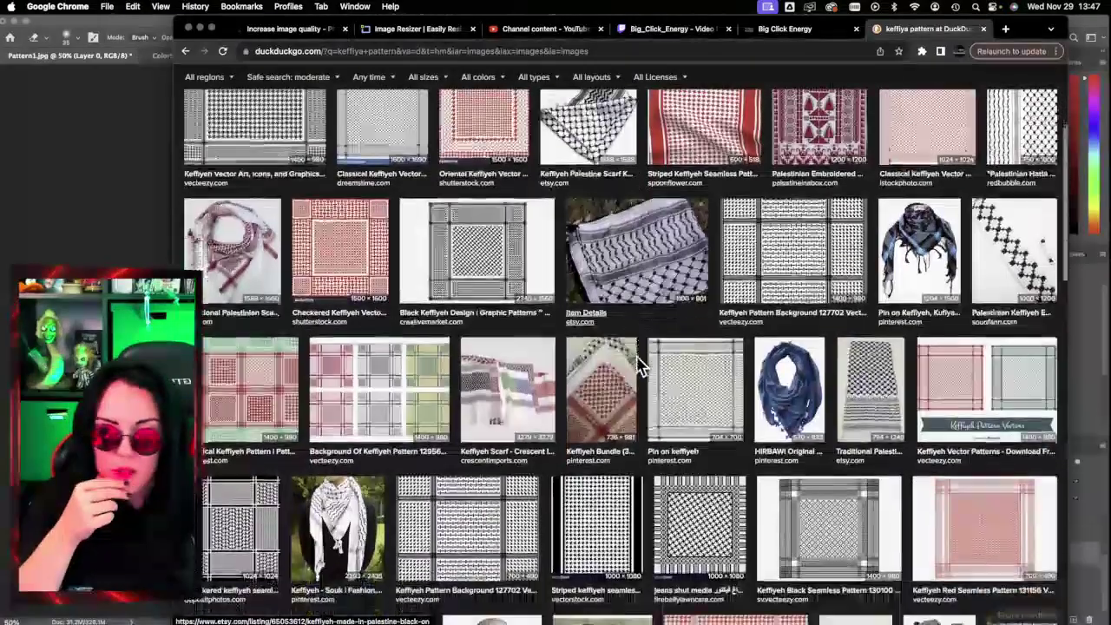
scroll(638, 366, "down", 10)
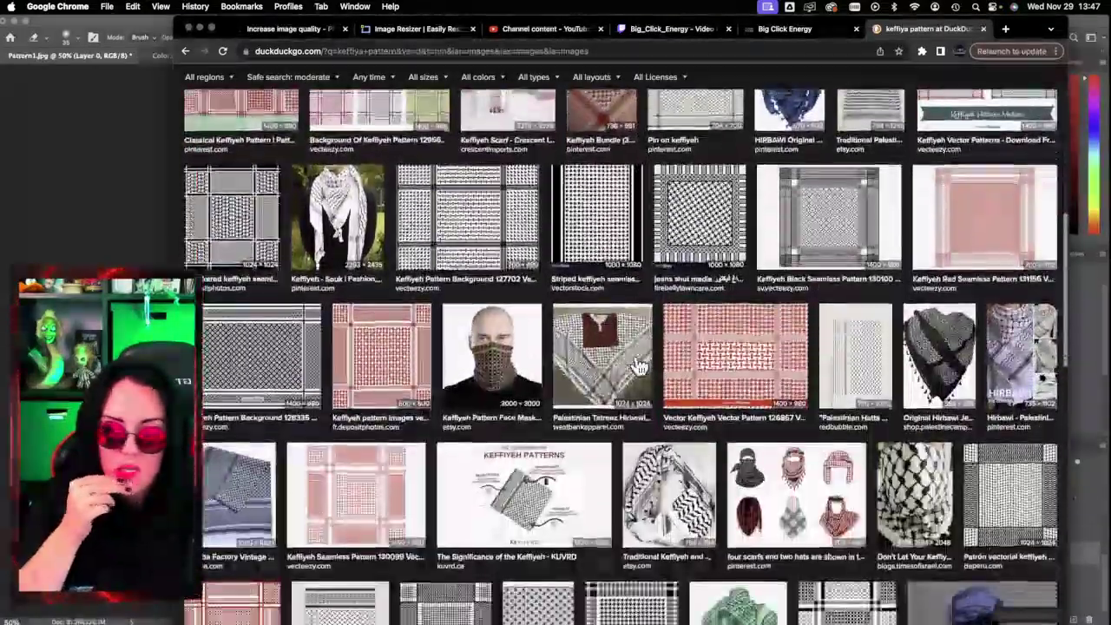
scroll(639, 367, "down", 10)
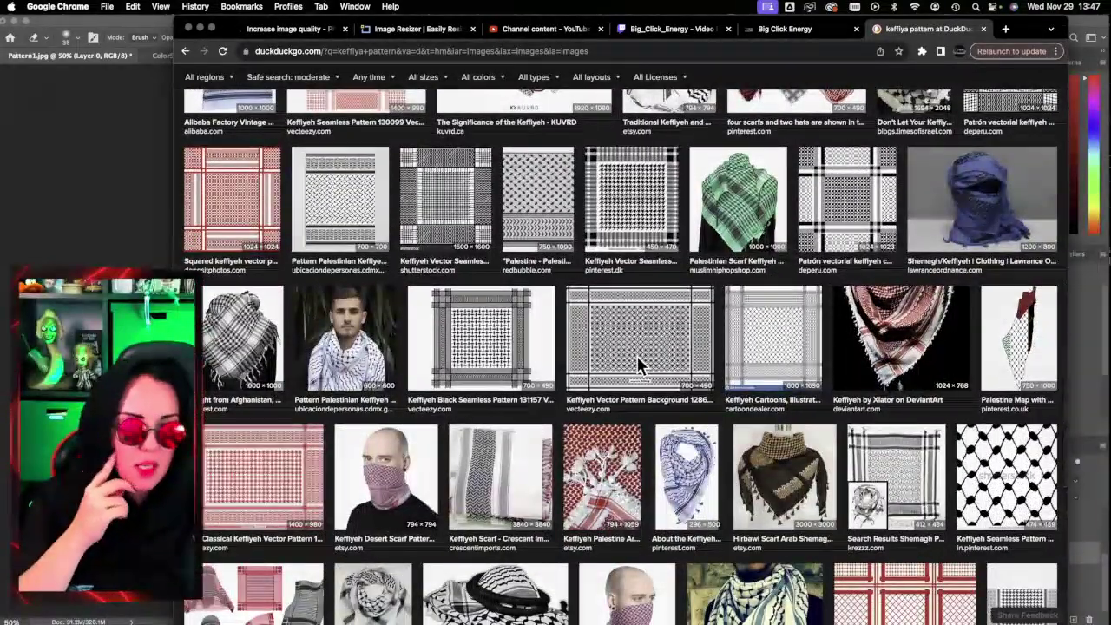
scroll(638, 365, "down", 4)
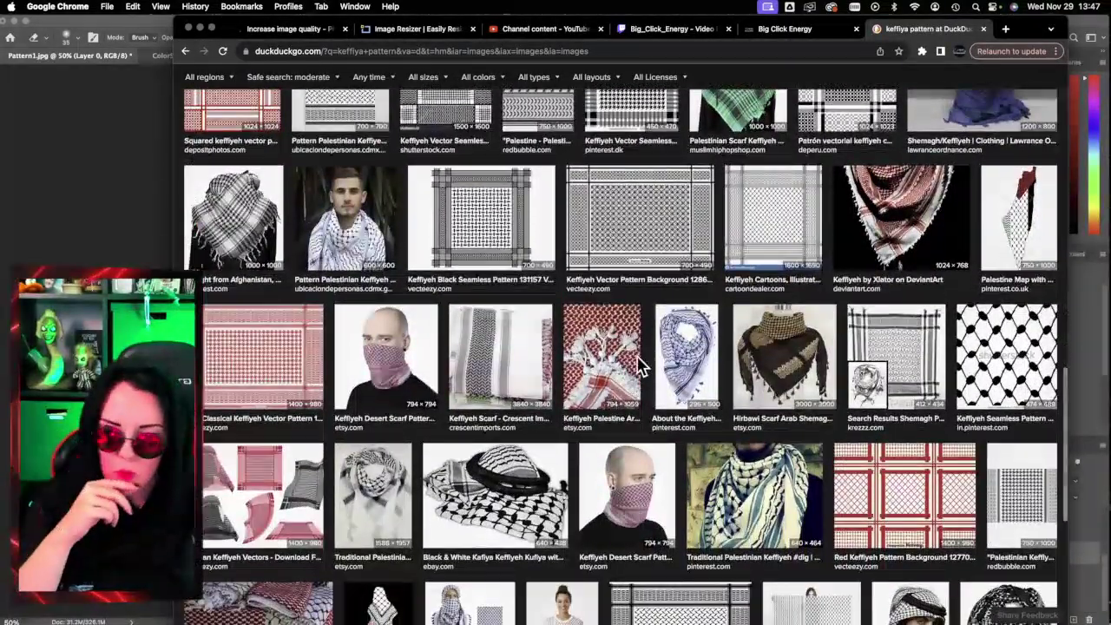
scroll(640, 366, "down", 5)
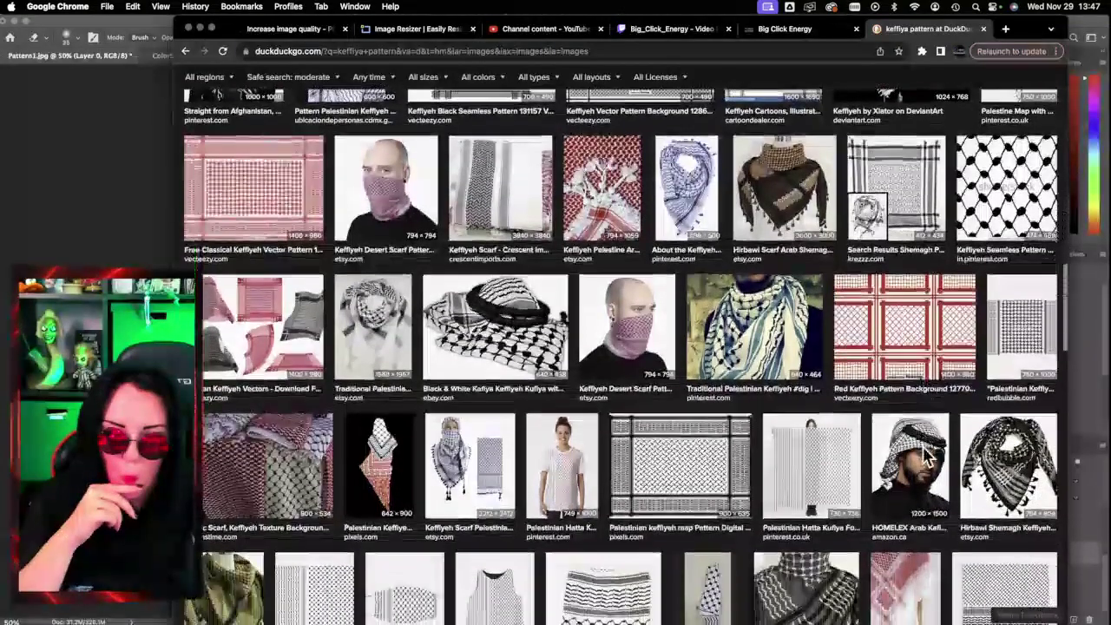
scroll(927, 459, "down", 6)
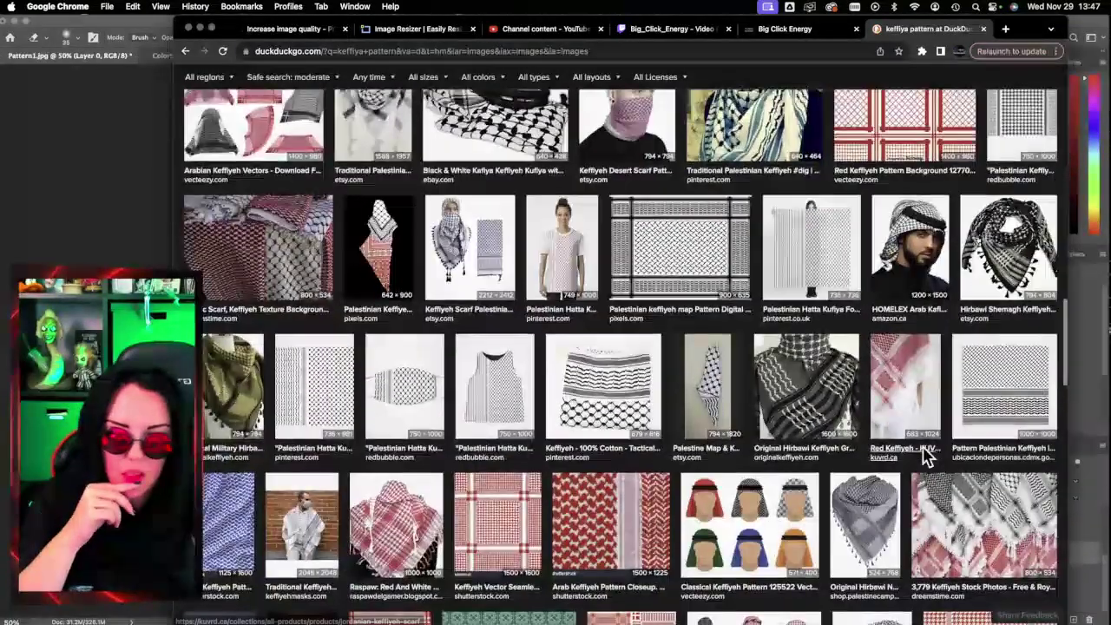
scroll(927, 458, "down", 2)
left_click(709, 295)
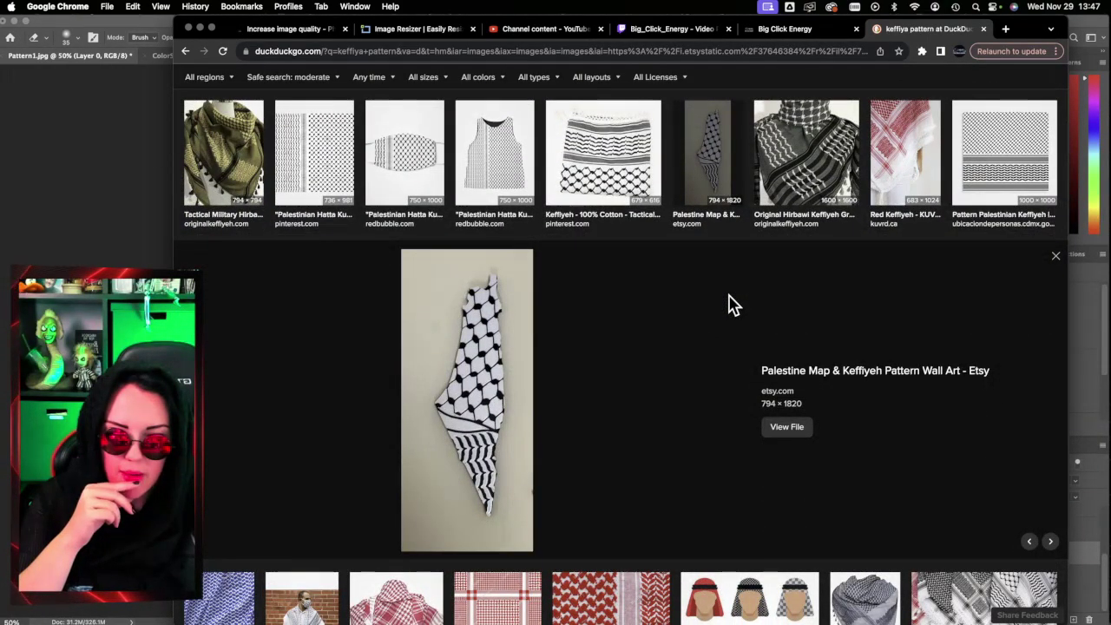
left_click(1056, 256)
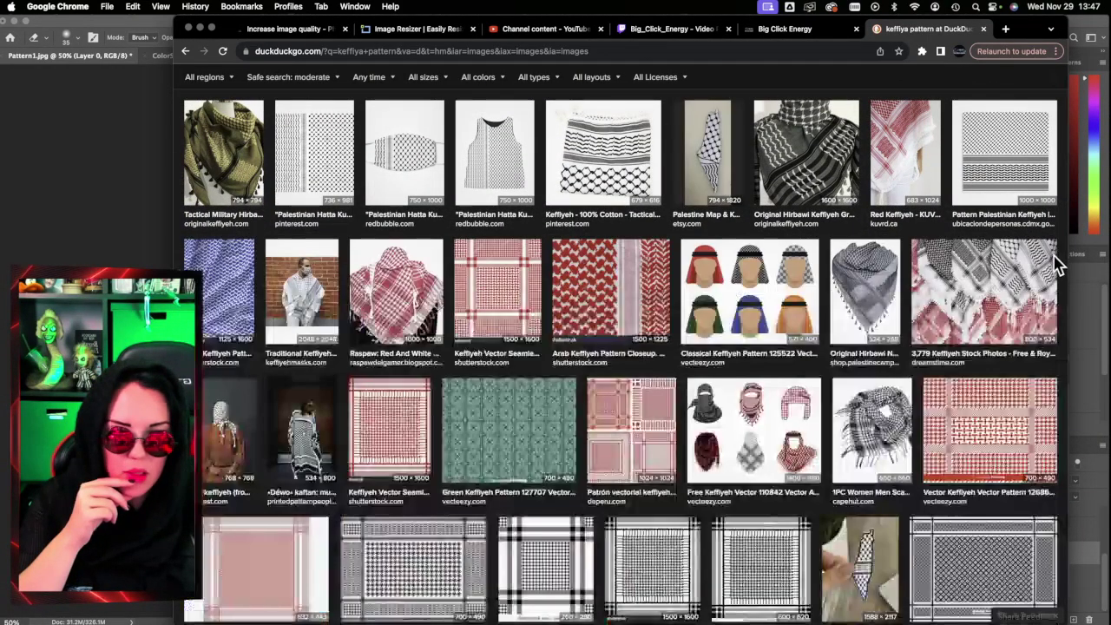
Step: Look through the further keffiyeh image results and return to the first ones
scroll(667, 480, "down", 10)
scroll(667, 480, "down", 8)
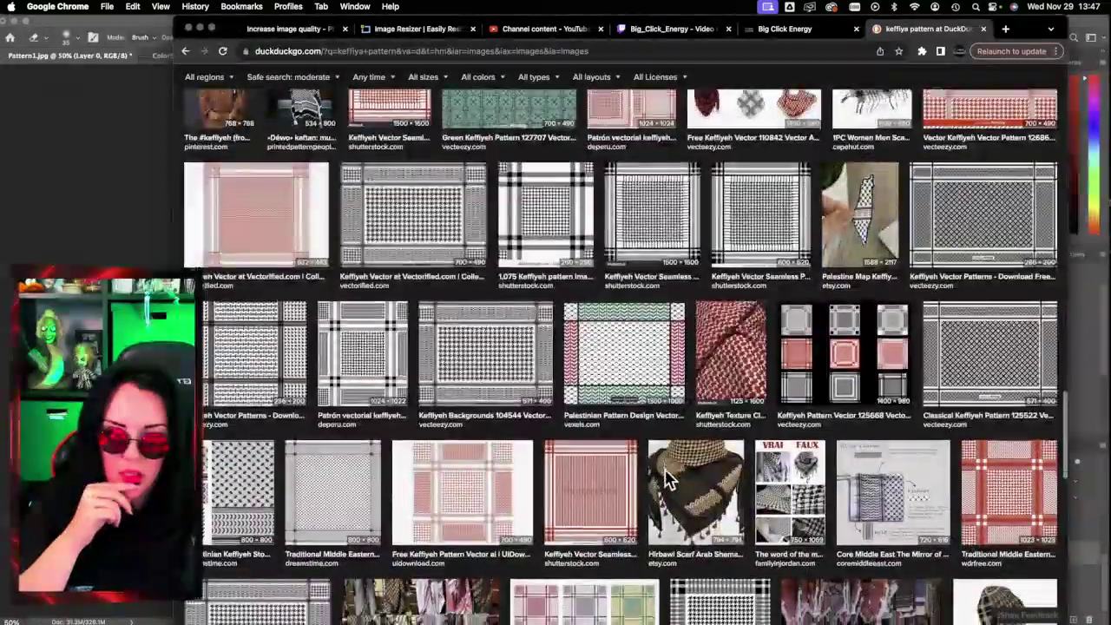
scroll(667, 480, "down", 7)
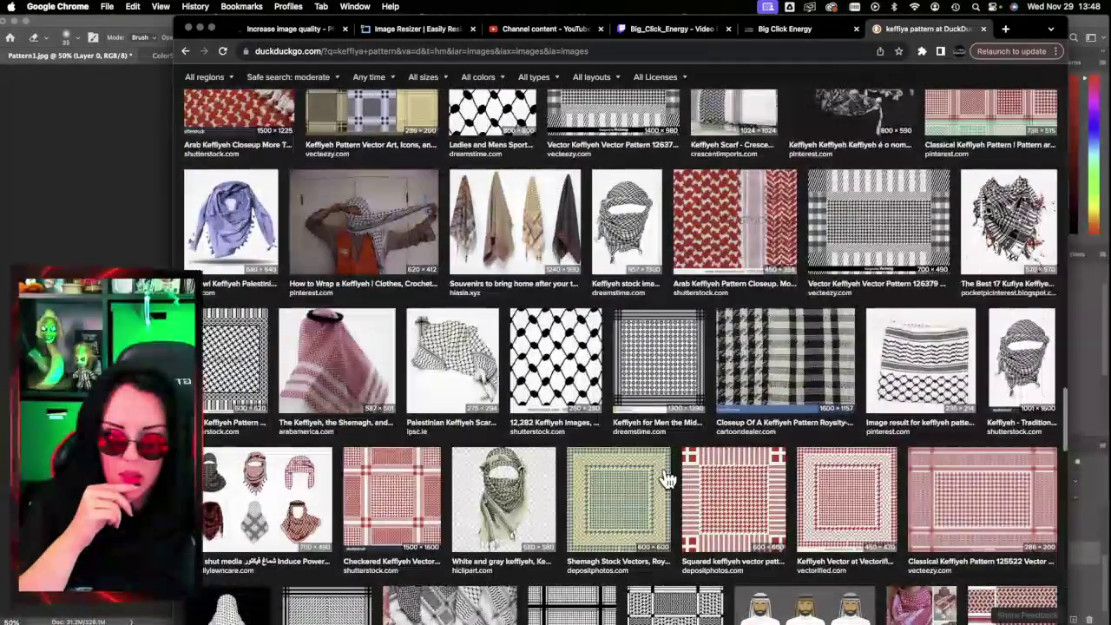
scroll(666, 480, "down", 3)
scroll(667, 480, "down", 1)
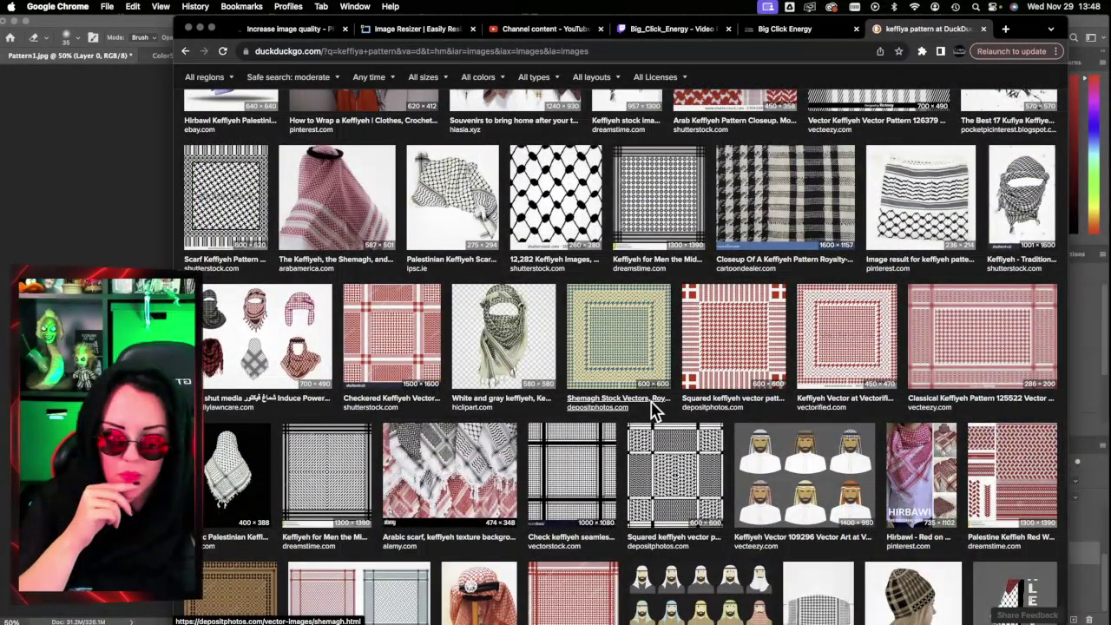
scroll(653, 412, "up", 15)
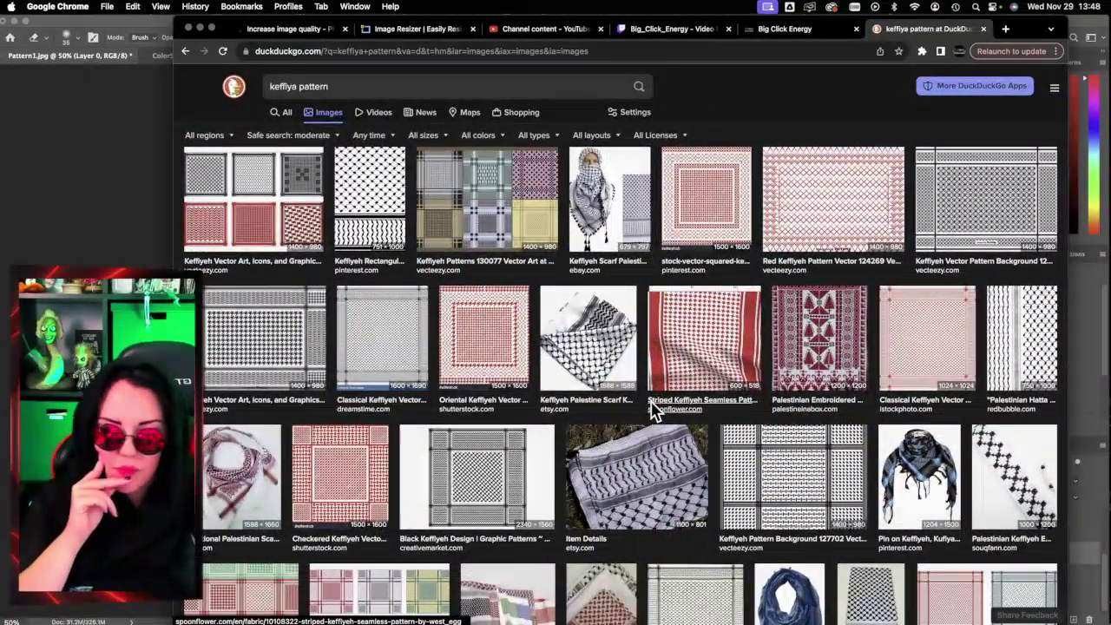
Step: Preview three Vecteezy images: Red Keffiyeh Pattern Vector 124269, Keffiyeh Vector Pattern Background 128647 and the framed houndstooth keffiyeh
left_click(809, 213)
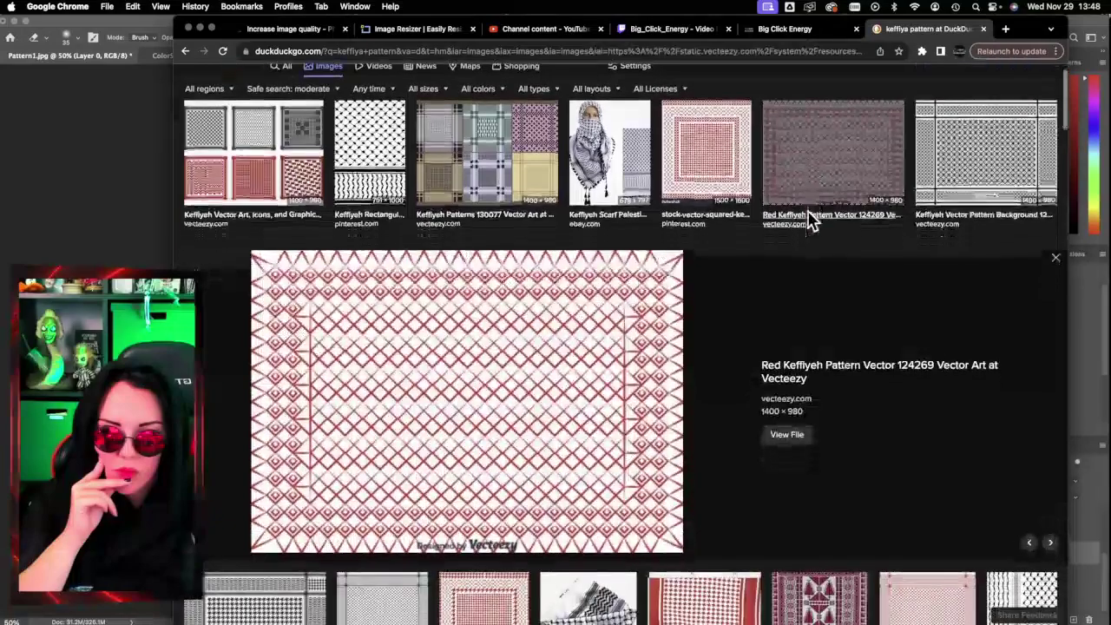
left_click(1057, 260)
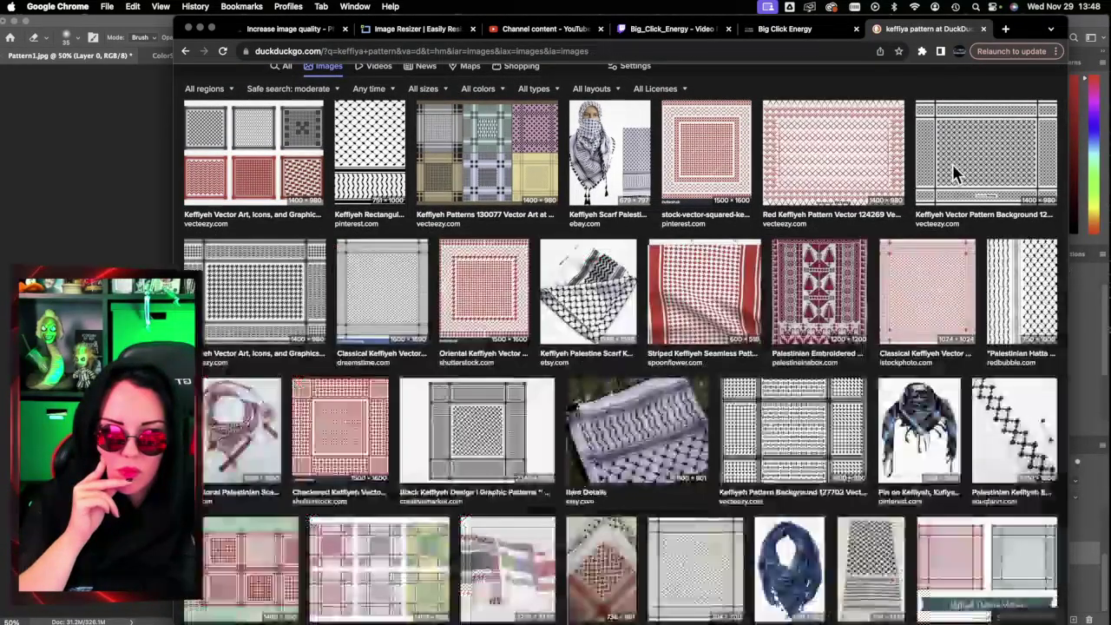
left_click(953, 164)
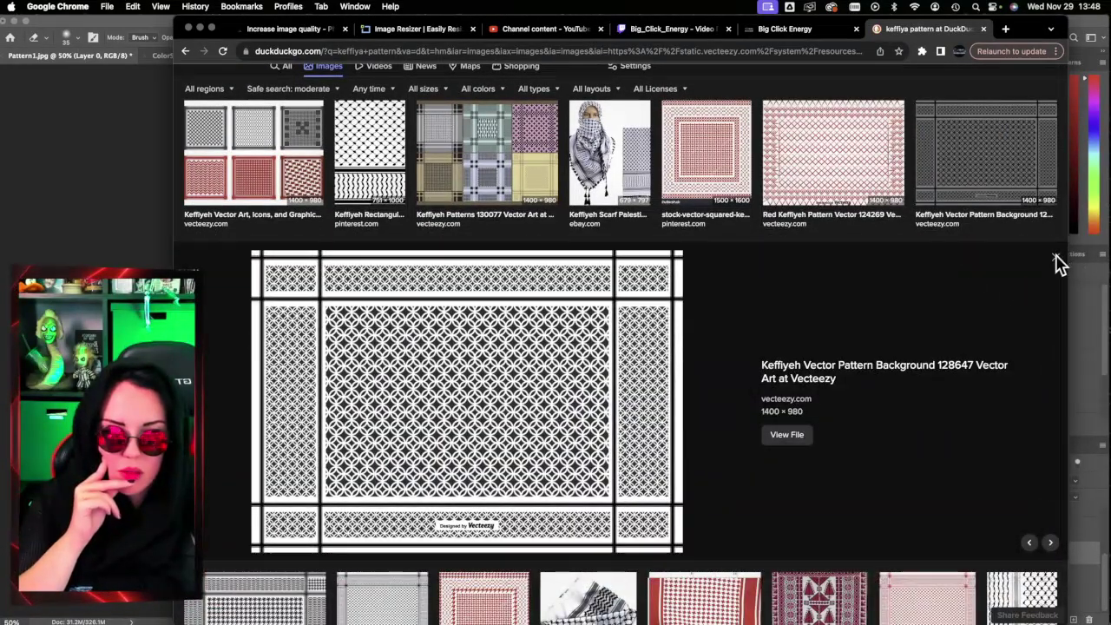
left_click(1057, 259)
left_click(304, 308)
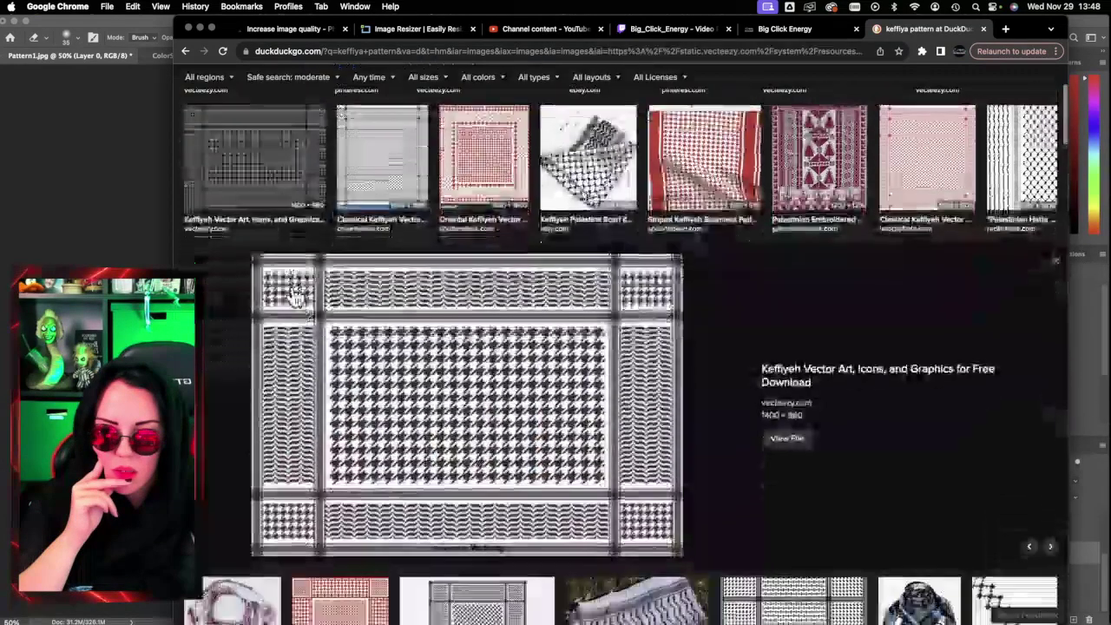
left_click(1059, 257)
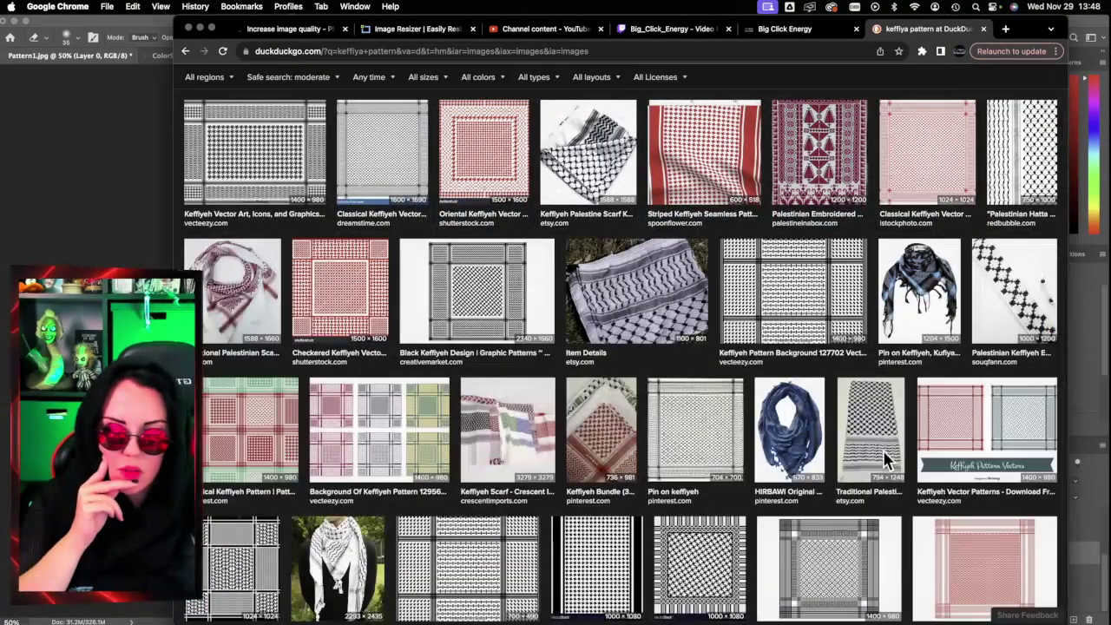
Step: Open the 751 × 1000 Keffiyeh Rectangular Pillow pattern from the image results as a document in Photoshop
scroll(883, 458, "up", 5)
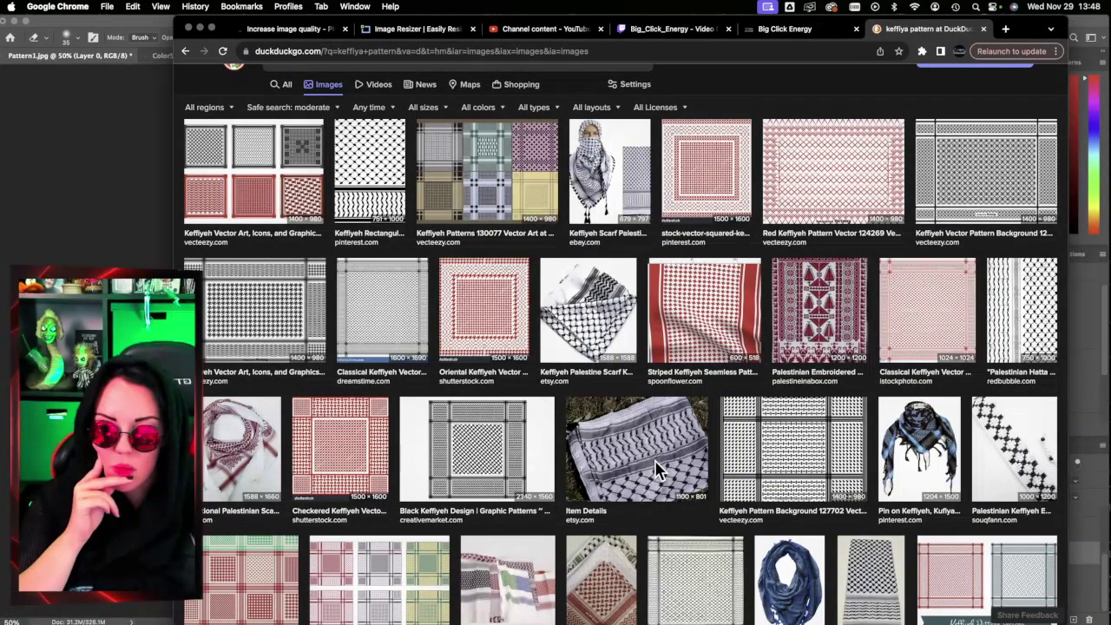
left_click(371, 154)
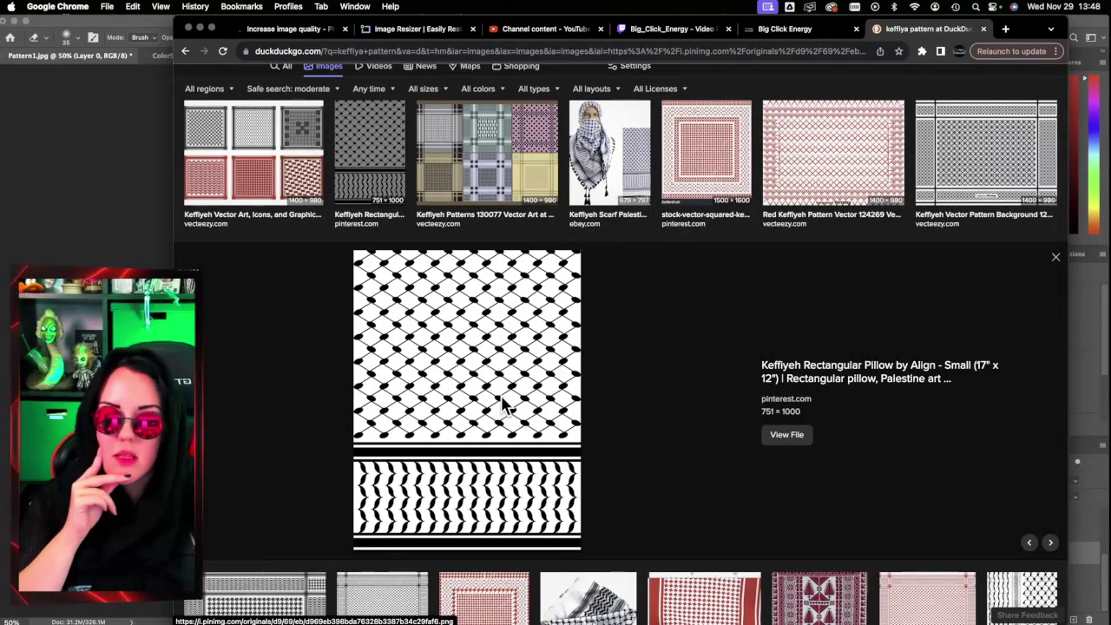
left_click_drag(508, 403, 1097, 296)
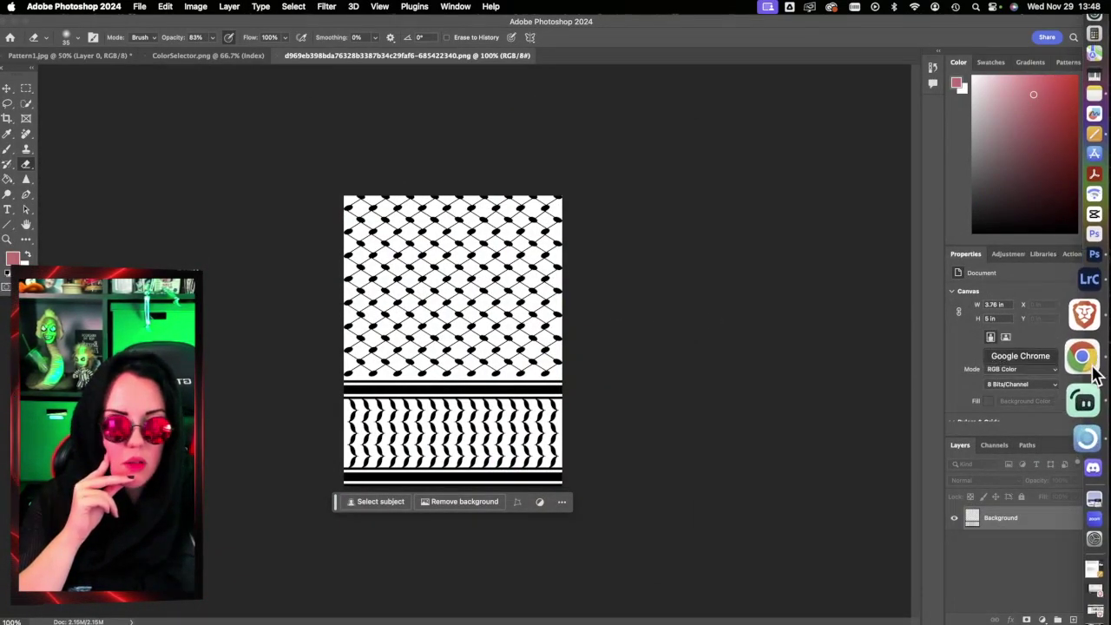
Step: Switch back to Chrome and preview the Palestinian Hatta Kufiya Folk Pattern #2-Black from Redbubble
left_click(1084, 354)
scroll(775, 502, "down", 3)
scroll(1054, 286, "up", 5)
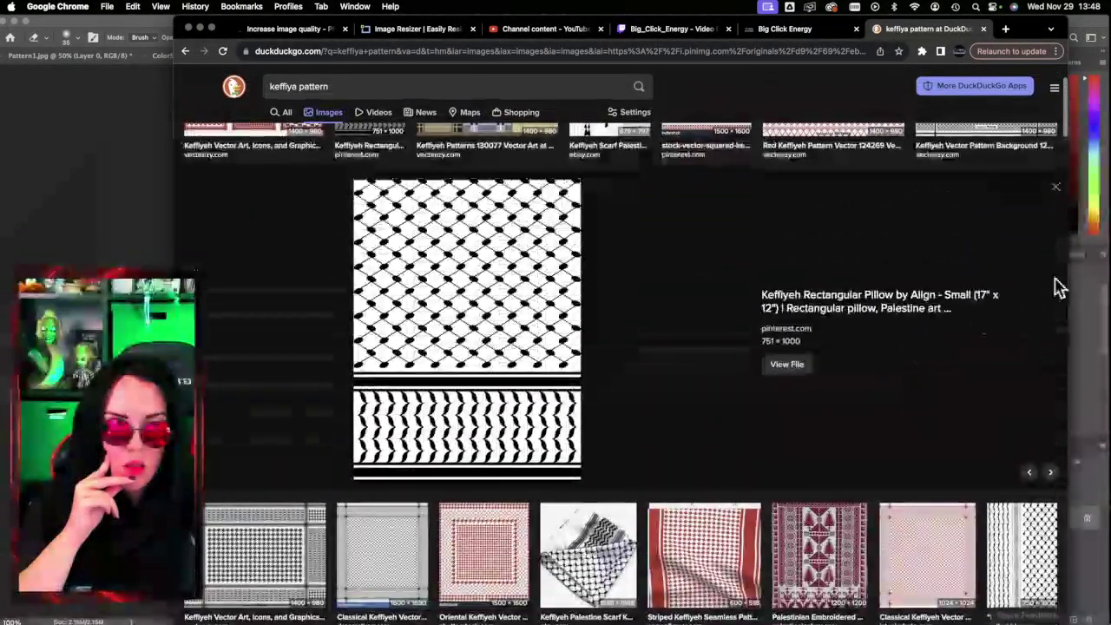
left_click(1056, 189)
left_click(1014, 219)
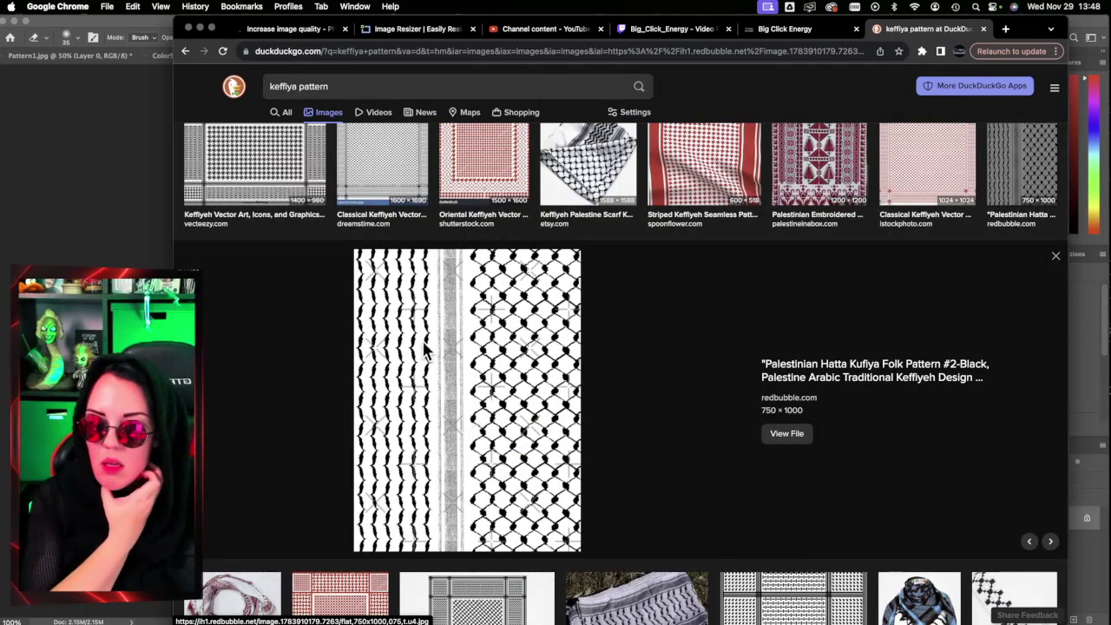
left_click(1054, 259)
Step: Find the 1024 × 1024 square keffiyeh vector pattern from deperu.com and open it as a document in Photoshop
scroll(879, 432, "down", 5)
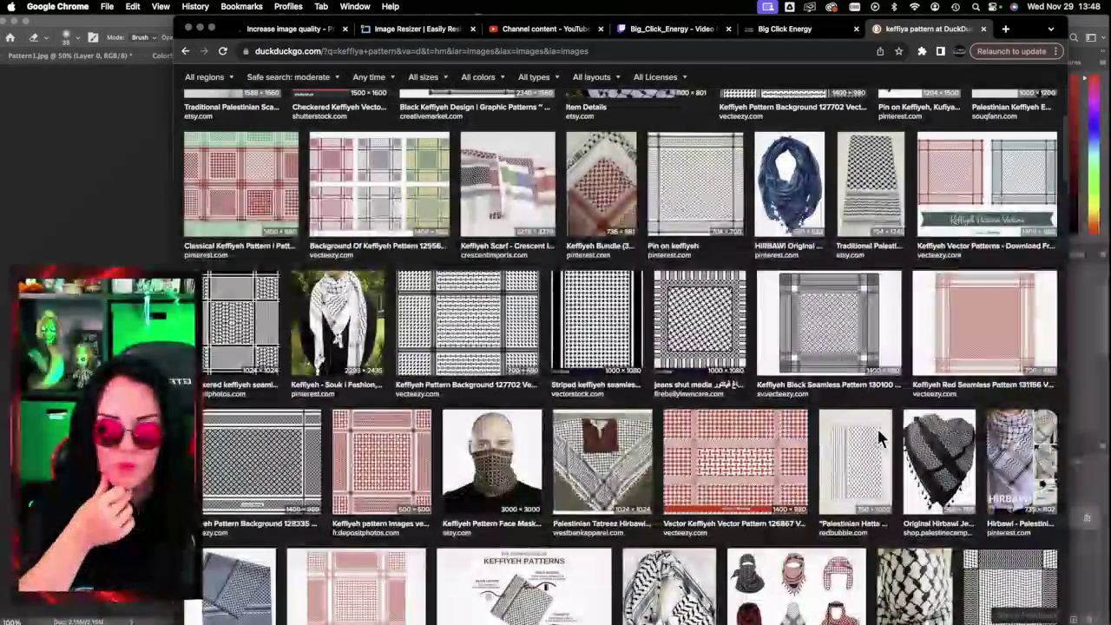
scroll(878, 429, "down", 5)
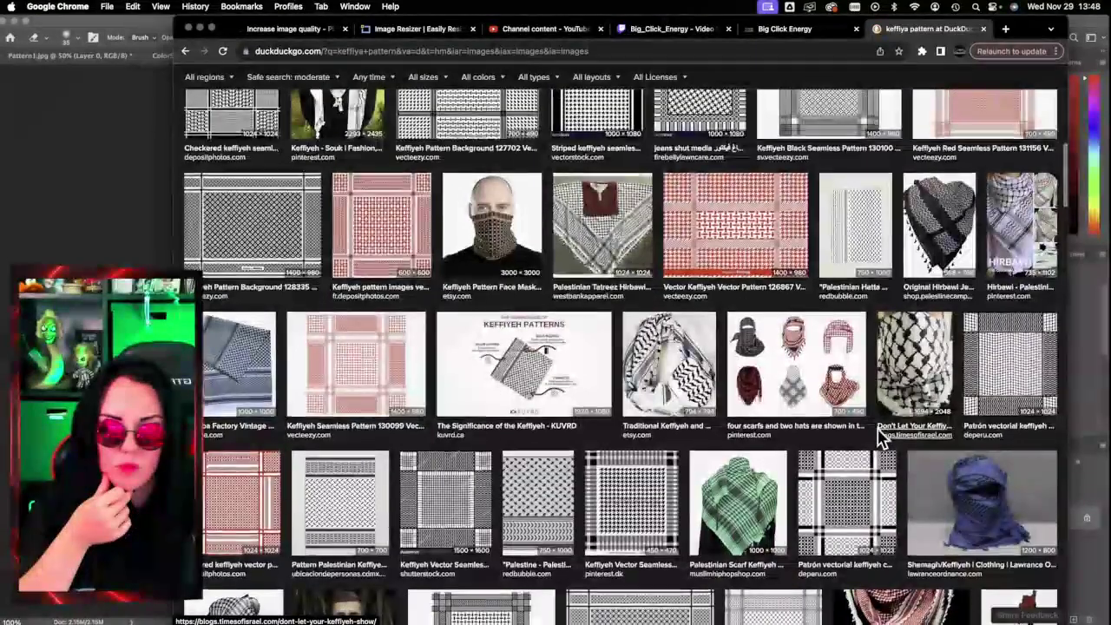
scroll(879, 435, "down", 4)
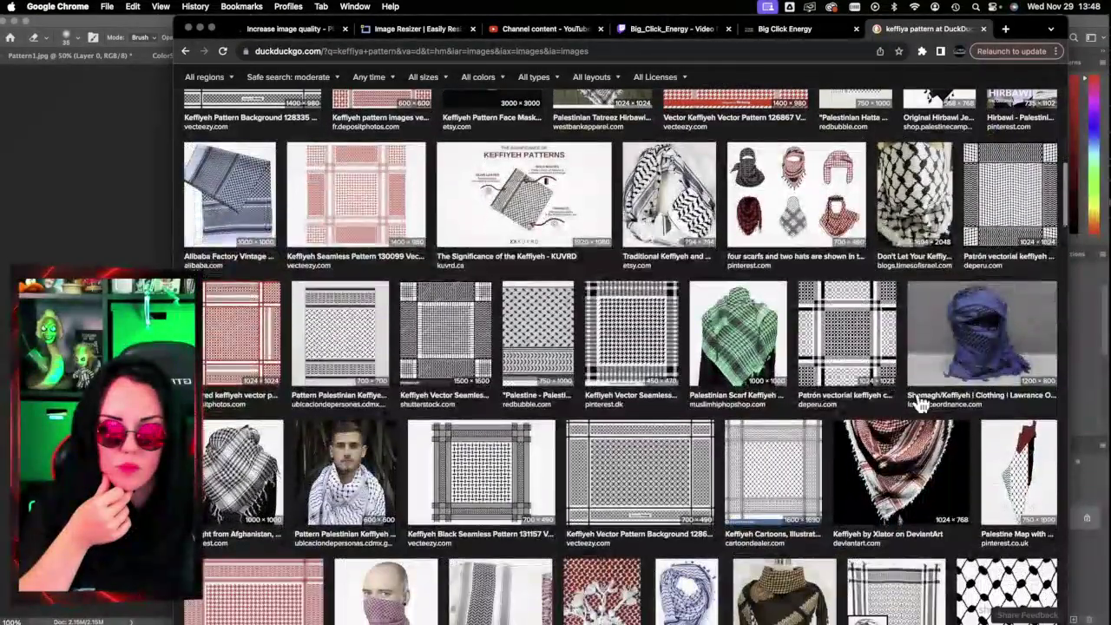
left_click(1020, 191)
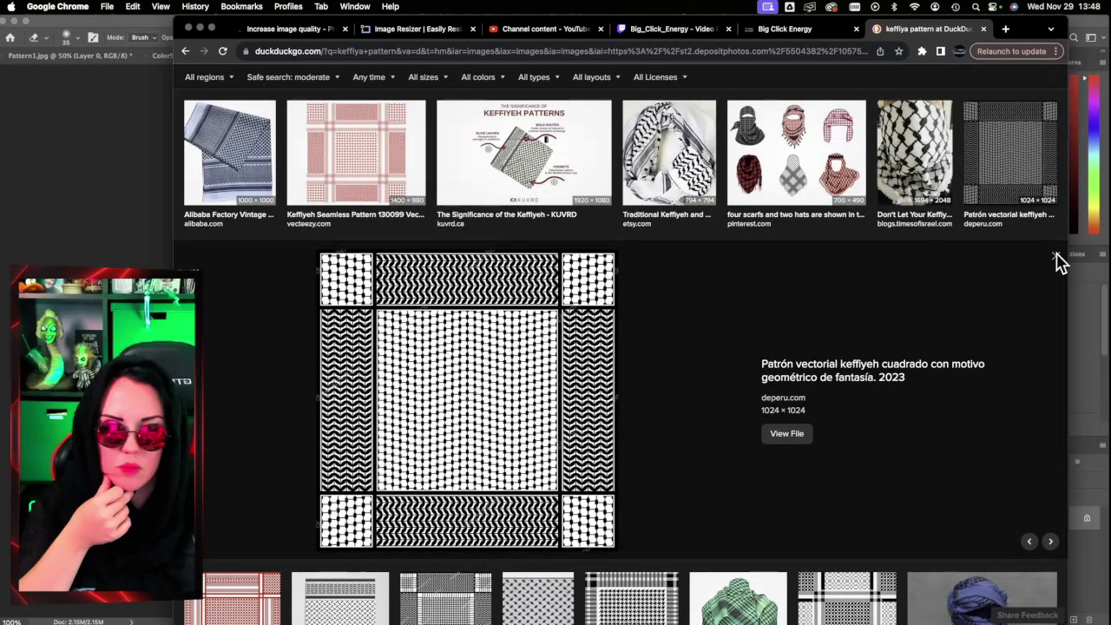
left_click_drag(540, 439, 1096, 294)
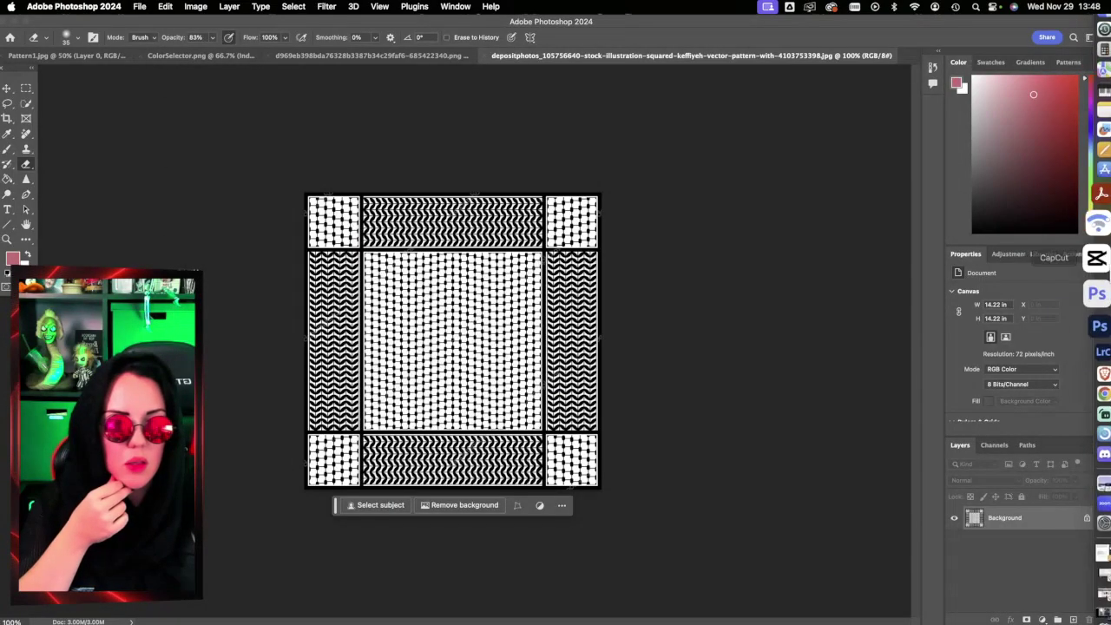
Step: Switch back to Chrome, preview the Original Hirbawi Keffiyeh Grey scarf and examine more keffiyeh image results
left_click(1083, 348)
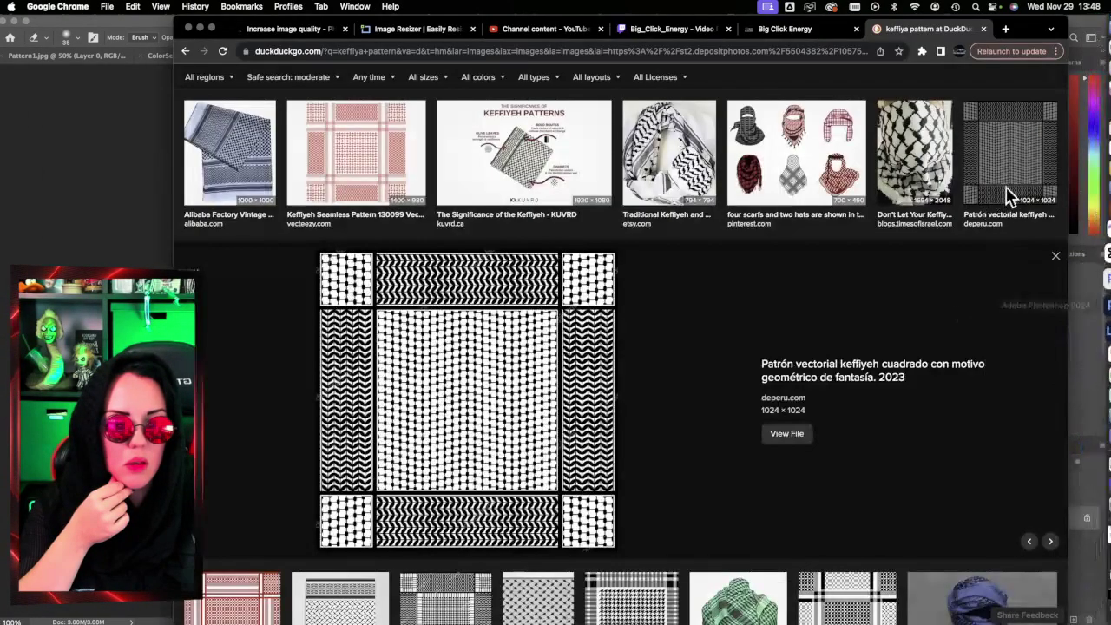
left_click(1062, 264)
scroll(776, 504, "down", 5)
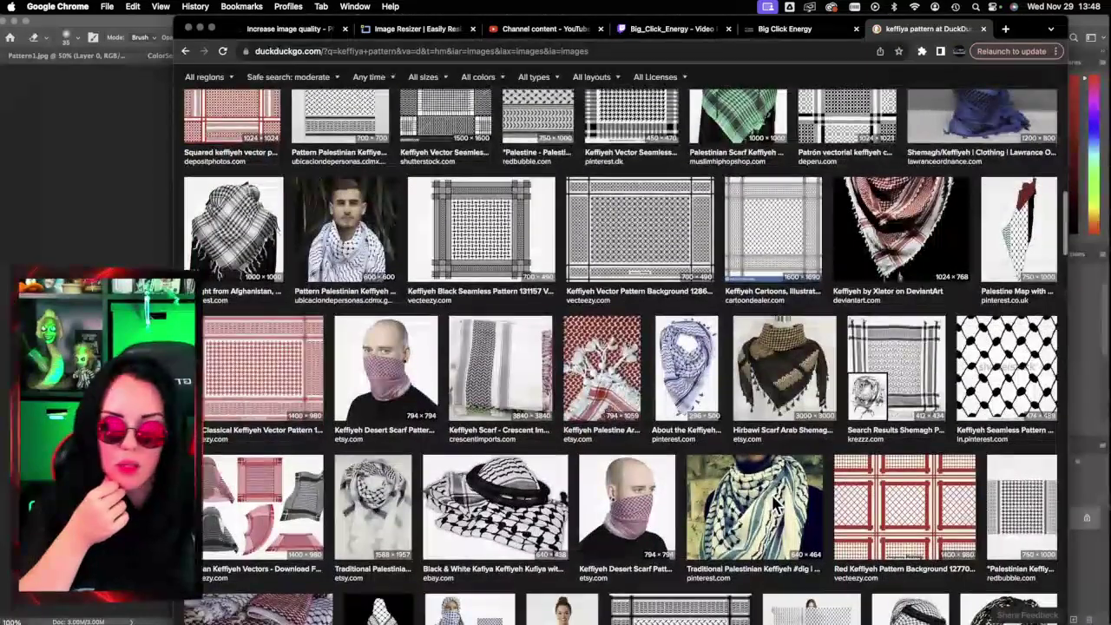
scroll(776, 505, "down", 2)
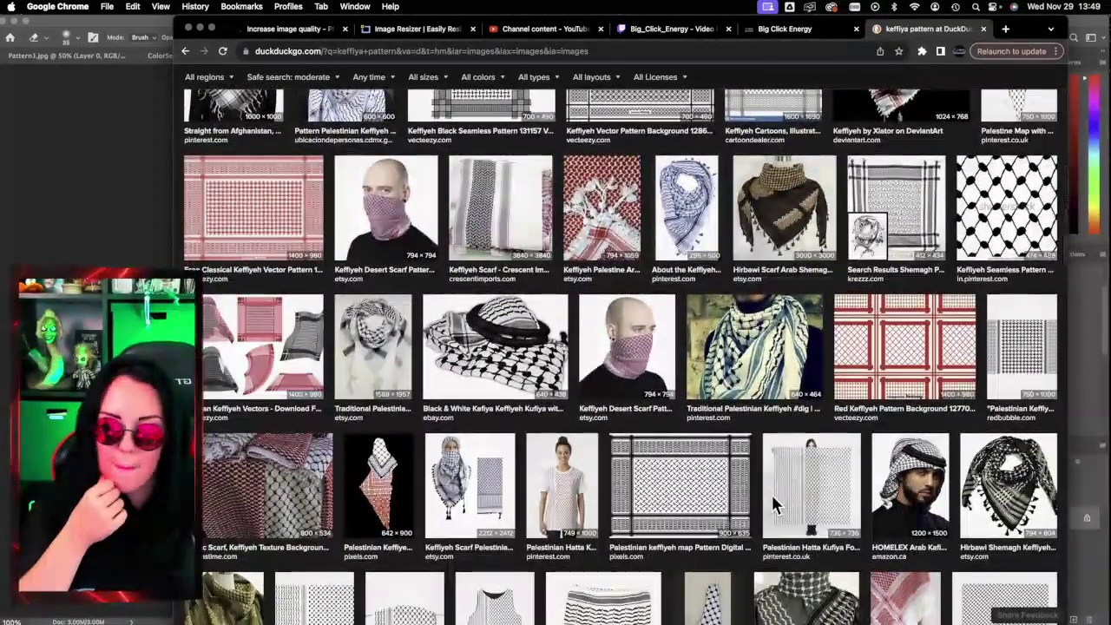
scroll(776, 504, "down", 3)
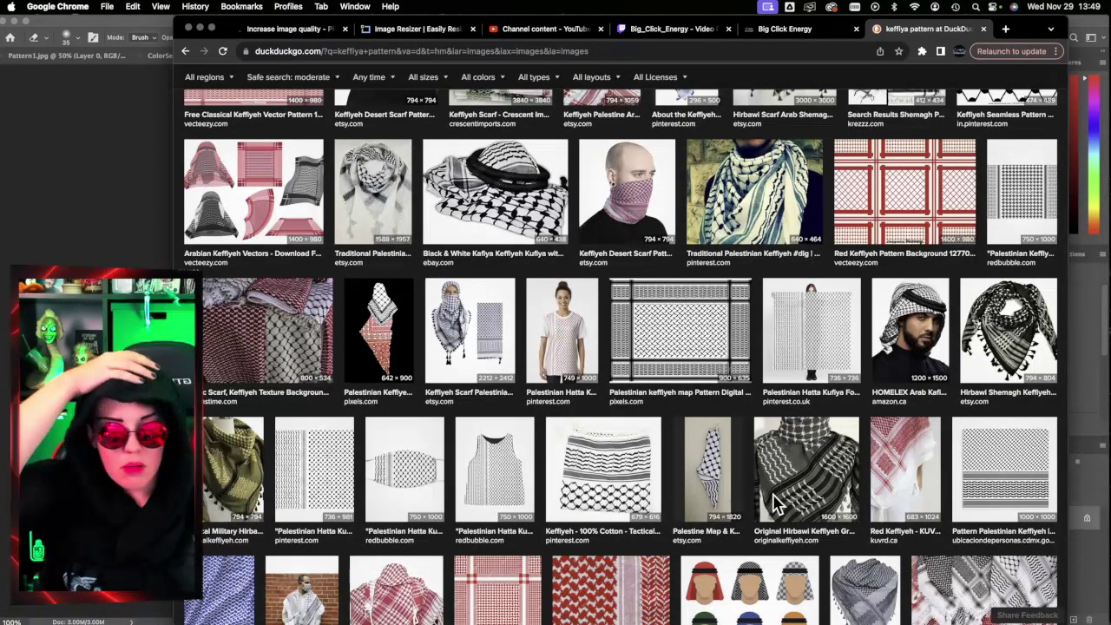
left_click(776, 504)
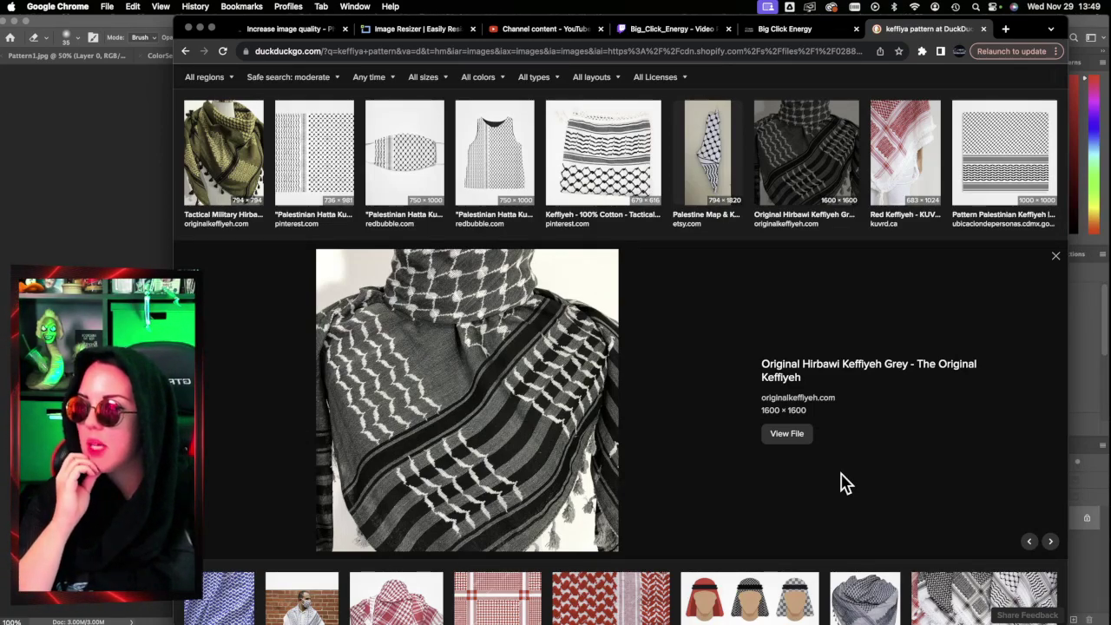
left_click(1057, 260)
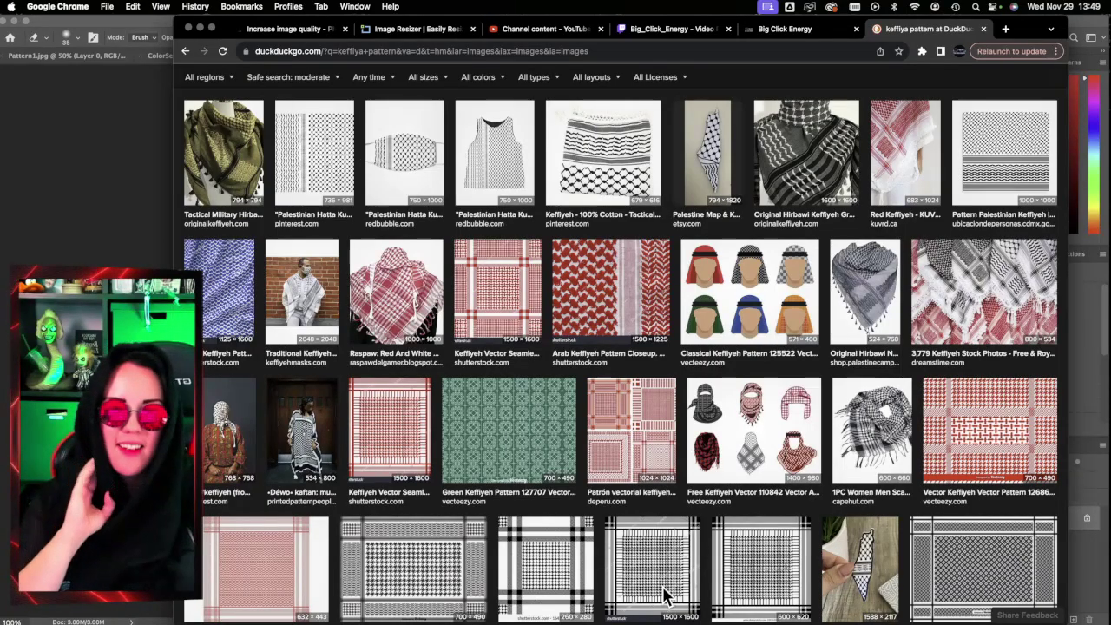
scroll(664, 594, "down", 5)
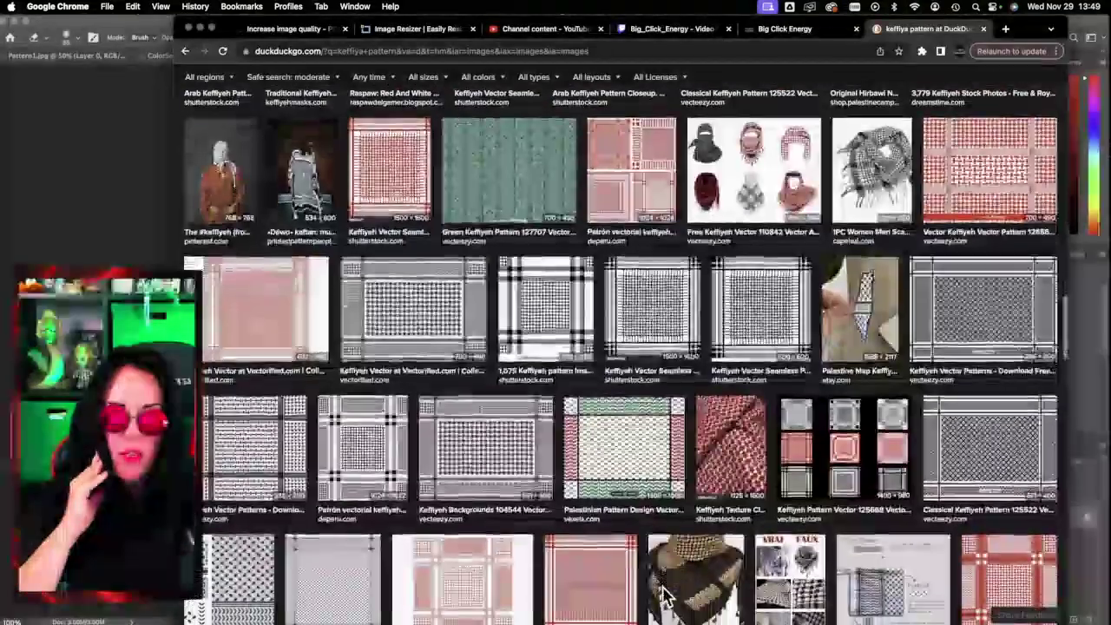
scroll(664, 595, "down", 3)
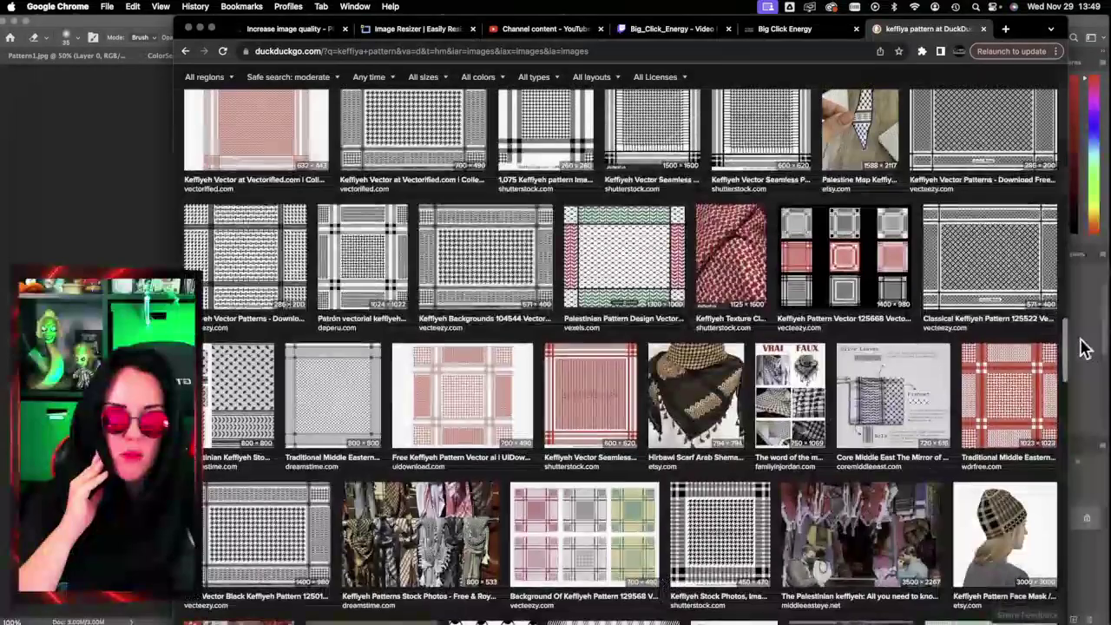
Step: Examine more keffiyeh pattern image results and preview the red Kufiya Stock Photos fabric from Shutterstock
scroll(710, 472, "down", 5)
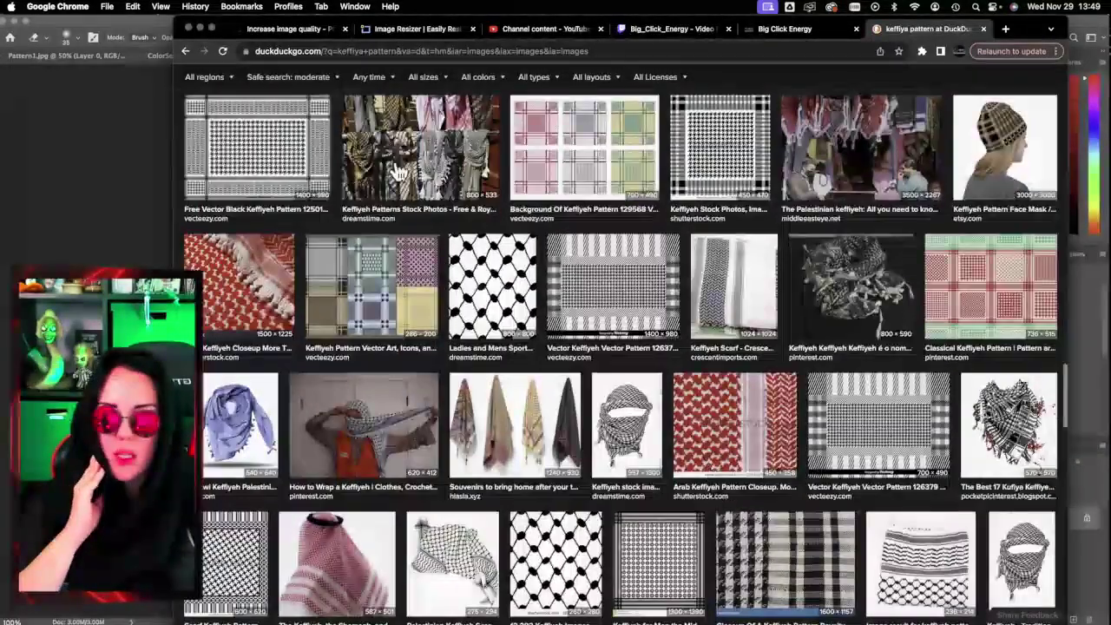
scroll(598, 385, "down", 4)
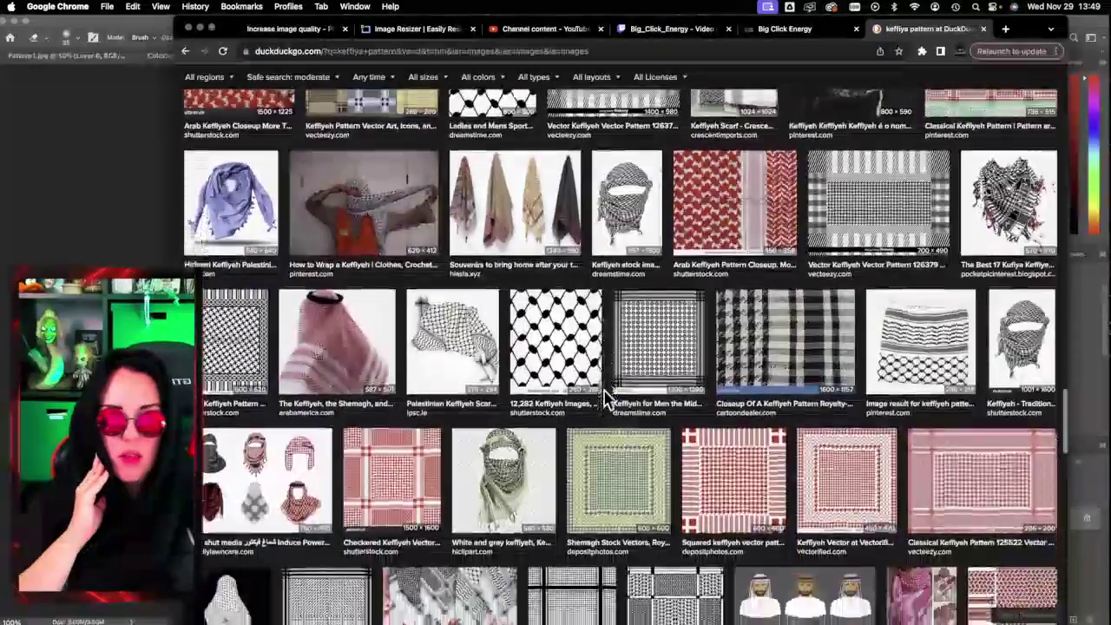
scroll(606, 398, "down", 4)
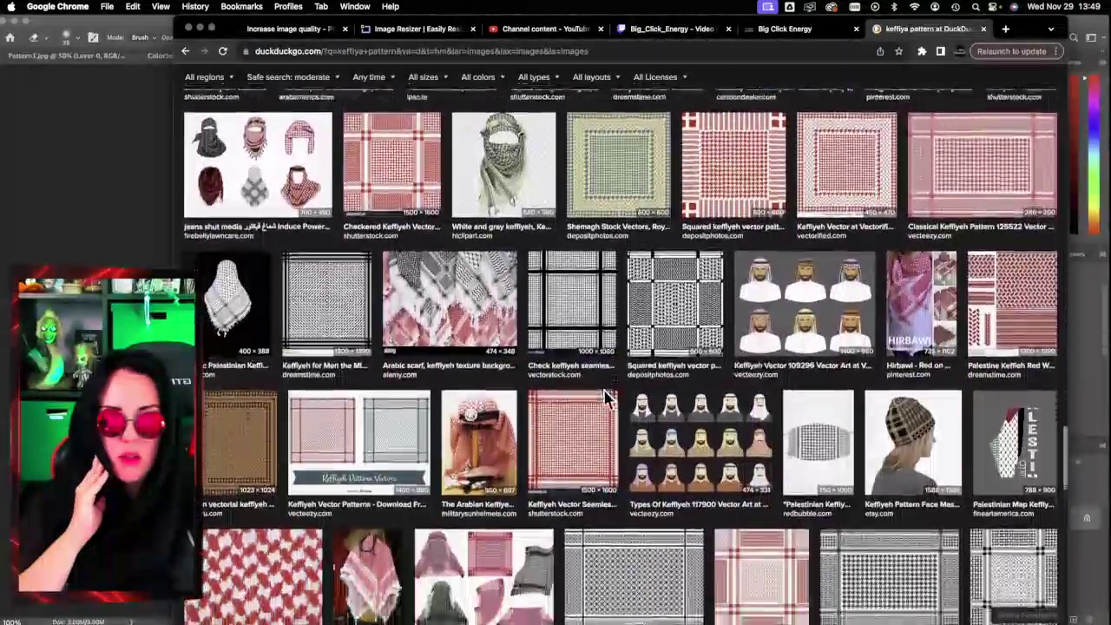
scroll(606, 397, "down", 5)
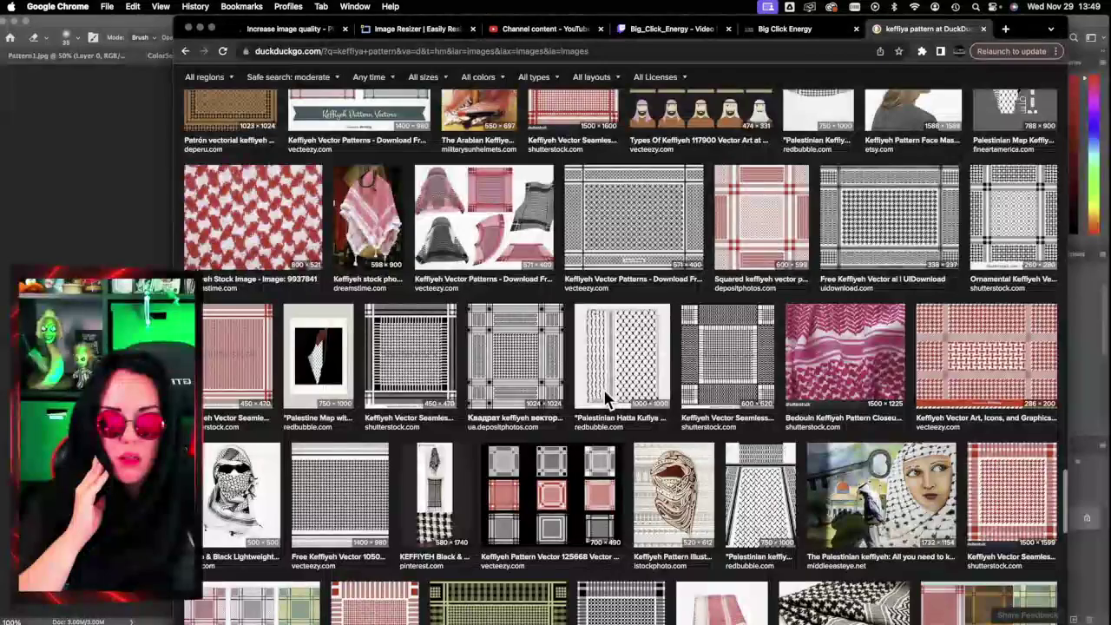
scroll(606, 397, "down", 5)
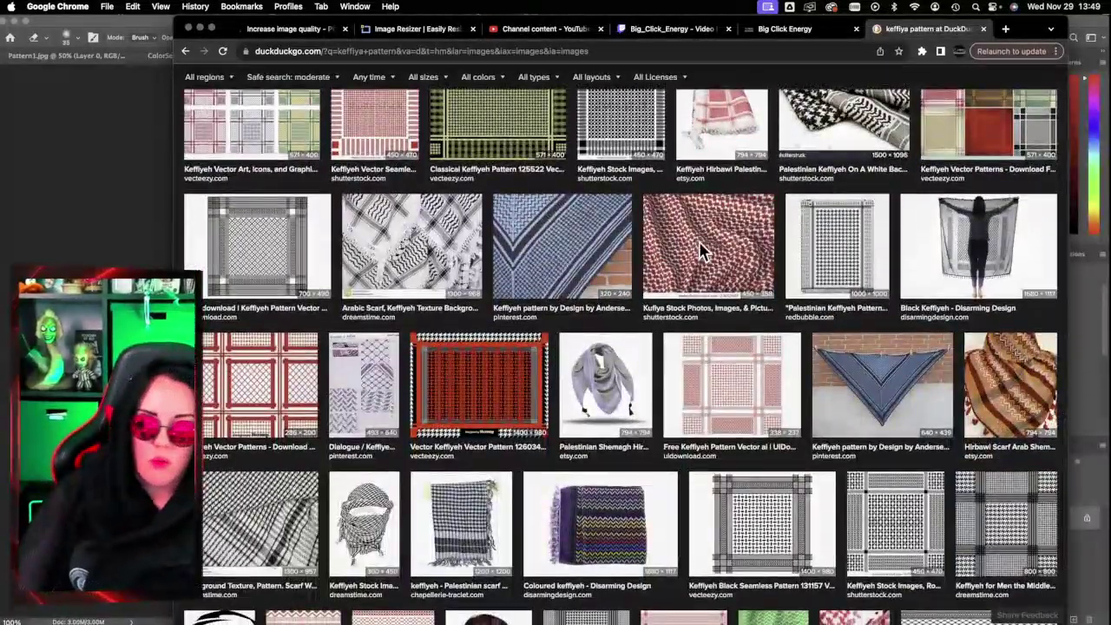
left_click(701, 252)
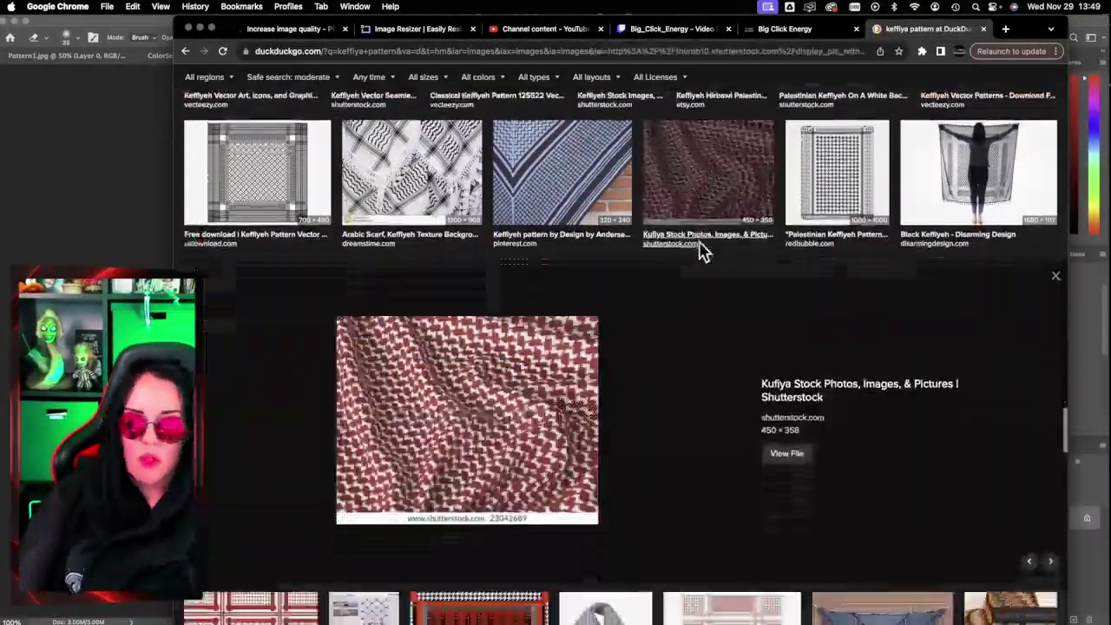
left_click(1055, 258)
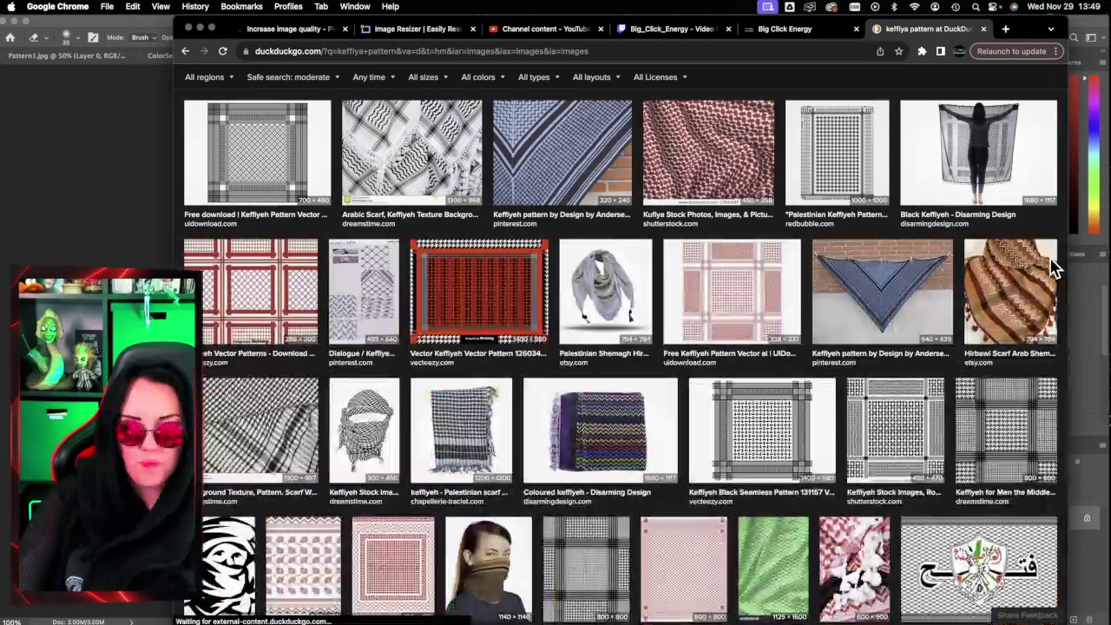
scroll(799, 391, "down", 2)
scroll(803, 402, "down", 2)
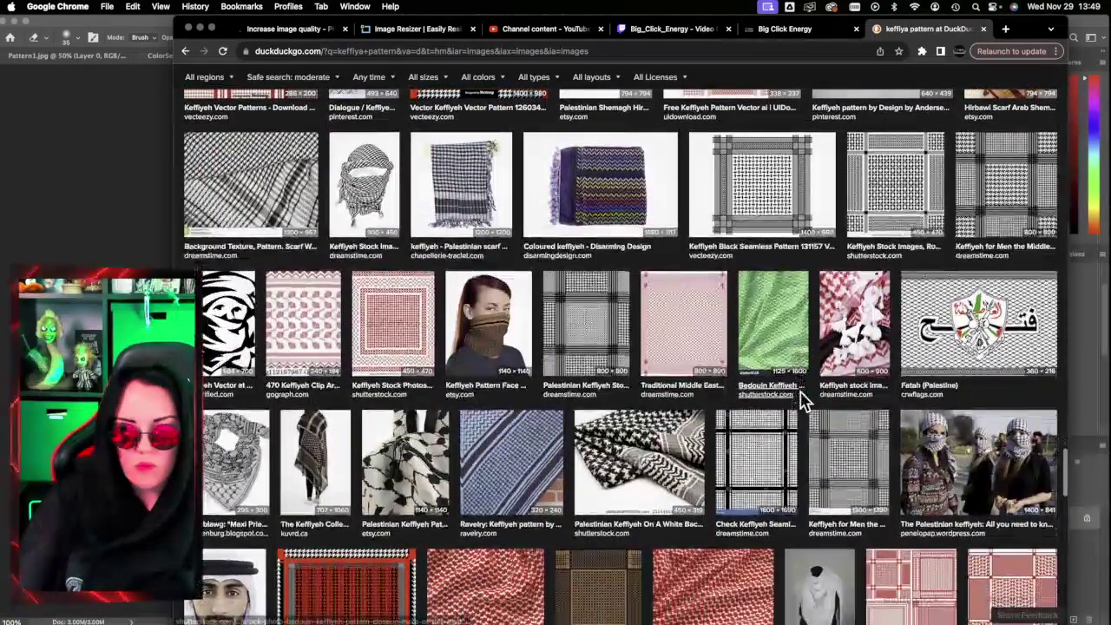
scroll(803, 402, "down", 7)
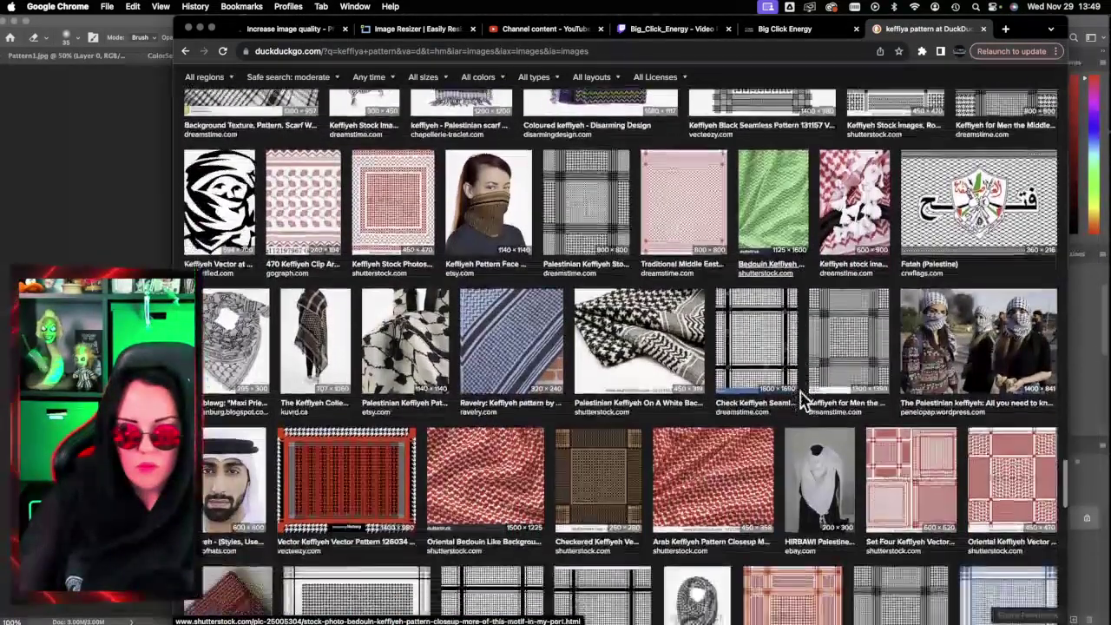
scroll(804, 402, "down", 5)
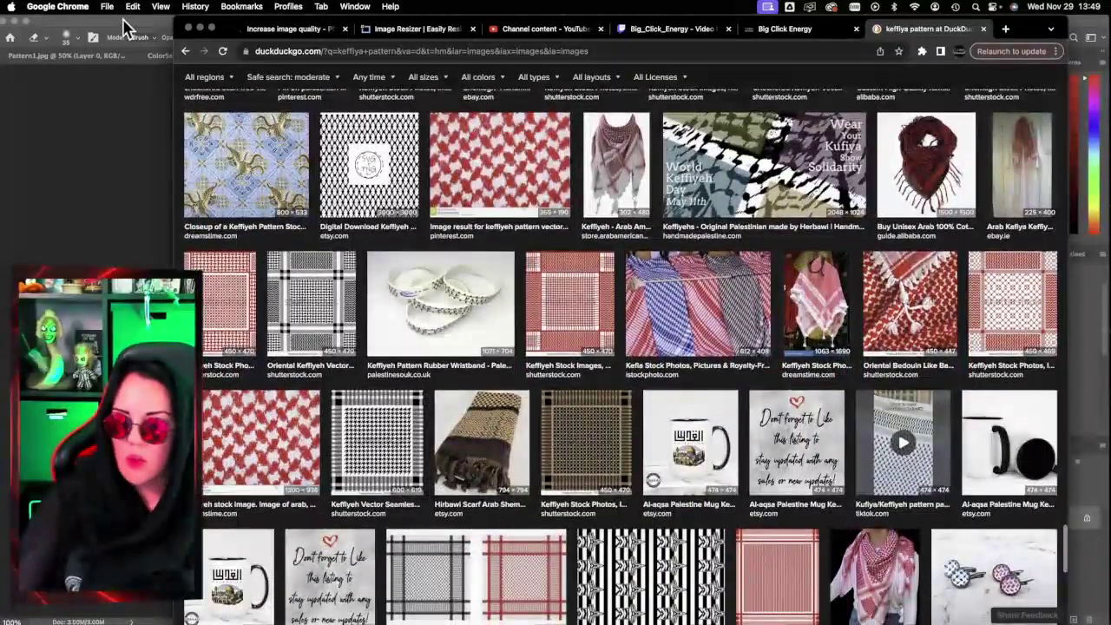
Step: Close the image search, switch to Photoshop and resize the square keffiyeh pattern with the 11 x 14 in 300 dpi preset
left_click(985, 29)
left_click(200, 27)
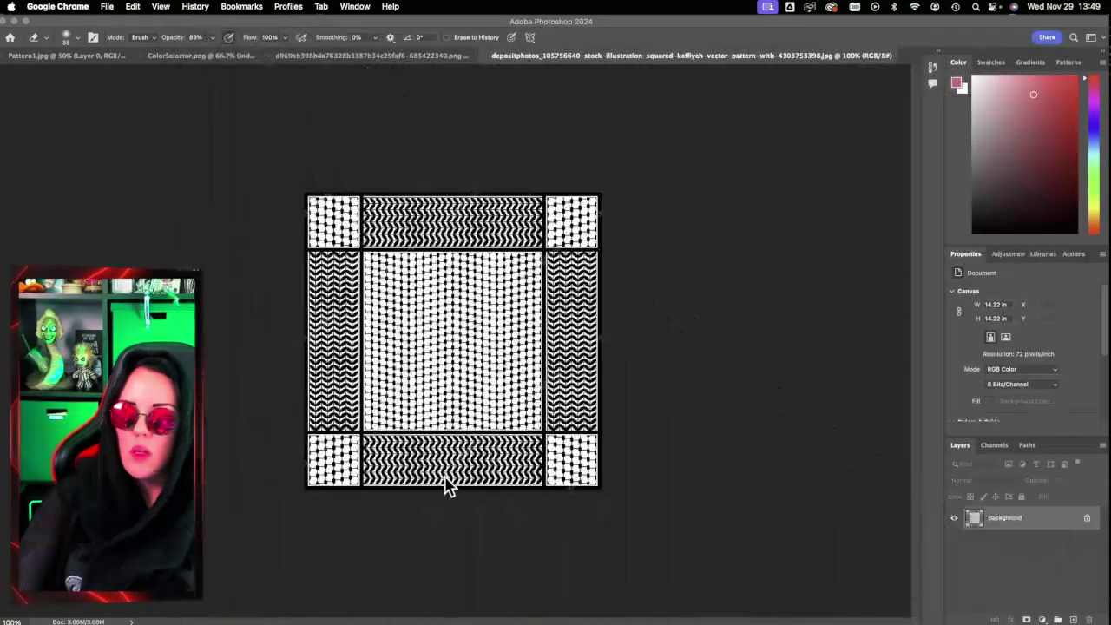
left_click(225, 165)
left_click(196, 7)
left_click(218, 109)
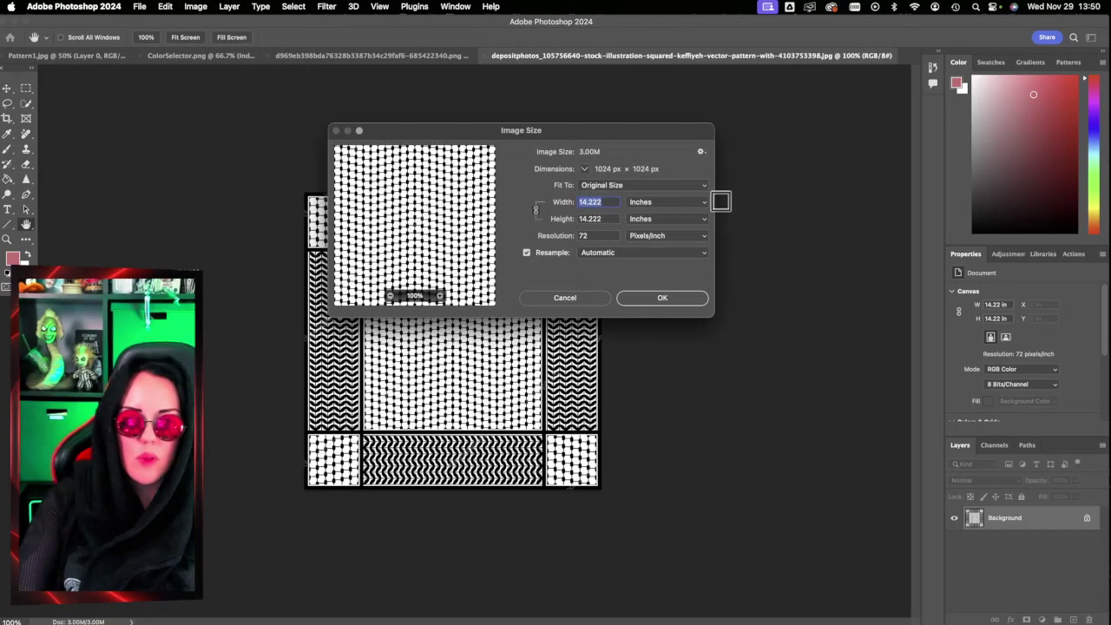
left_click(677, 185)
left_click(657, 357)
left_click(663, 297)
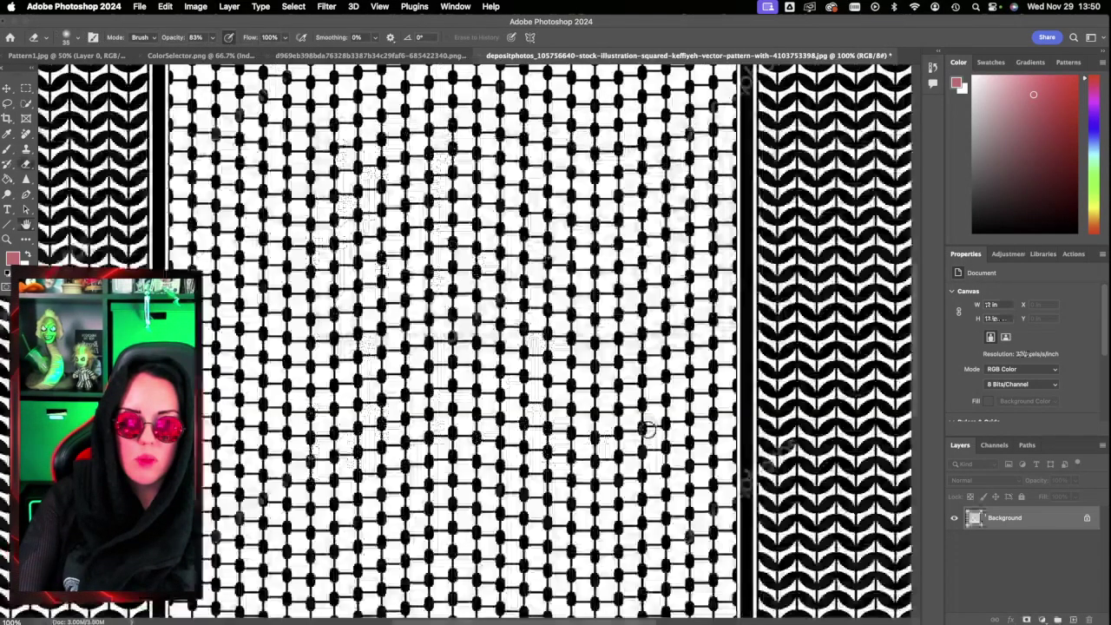
Step: Select and copy the entire square keffiyeh pattern, and reapply the 11 x 14 in 300 dpi size preset to its document
key("super+a")
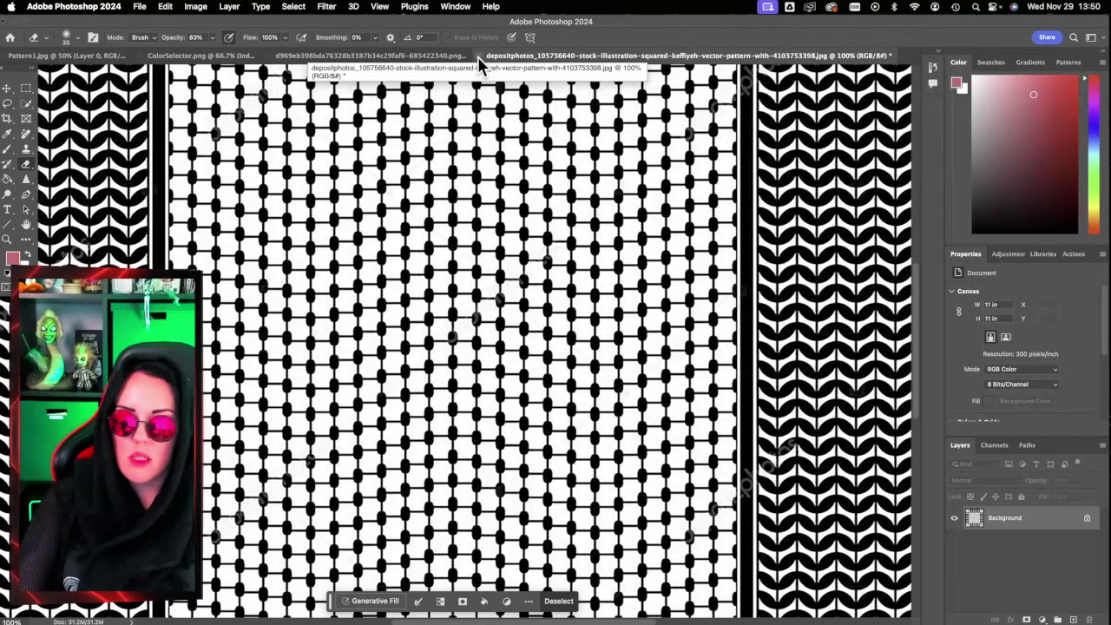
left_click(196, 7)
left_click(223, 112)
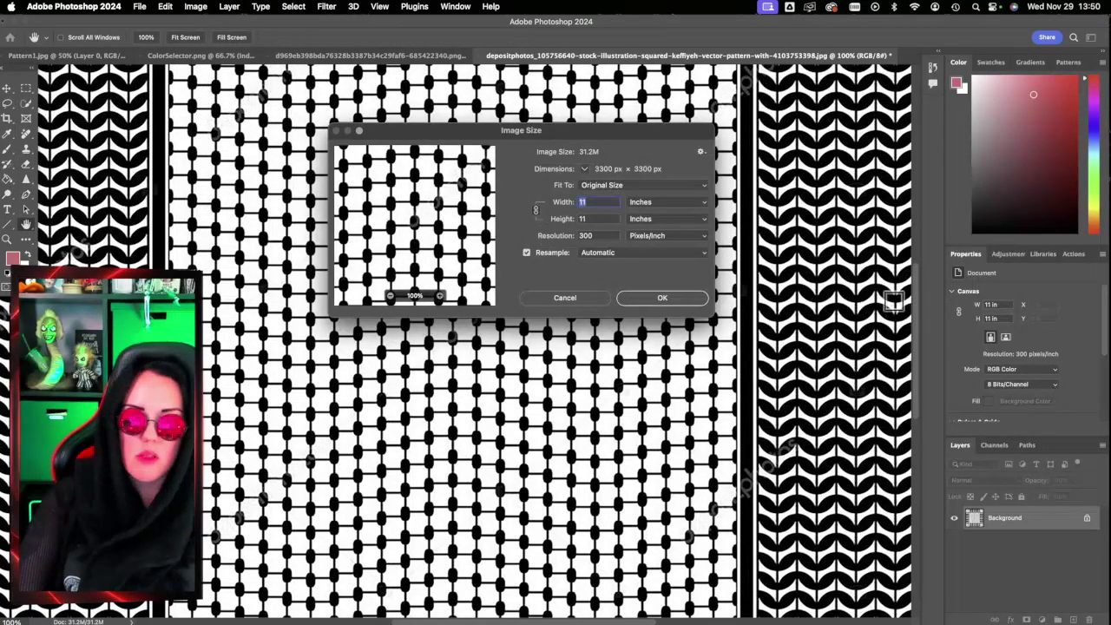
left_click(596, 184)
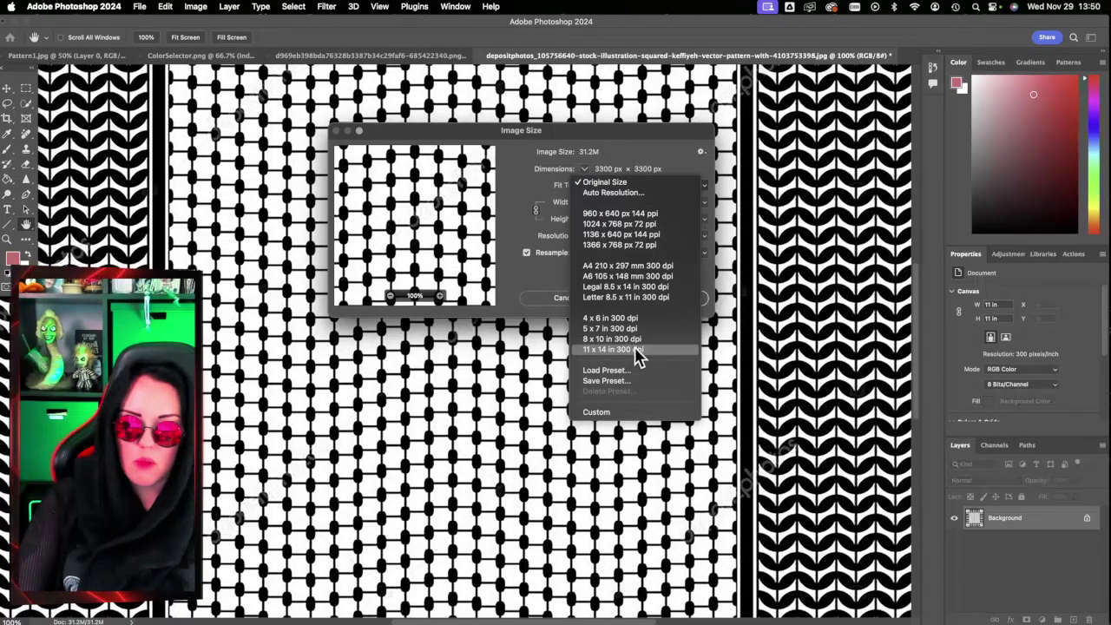
left_click(636, 351)
left_click(651, 299)
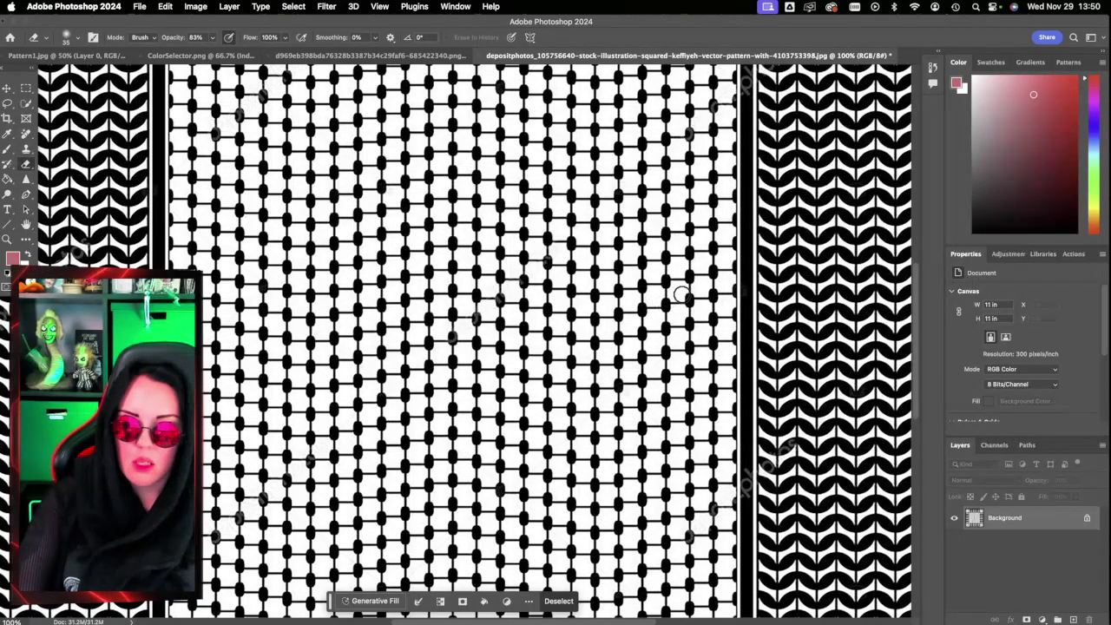
Step: Paste the copied square keffiyeh pattern into Pattern1.jpg as a new layer directly above Layer 0
left_click(387, 56)
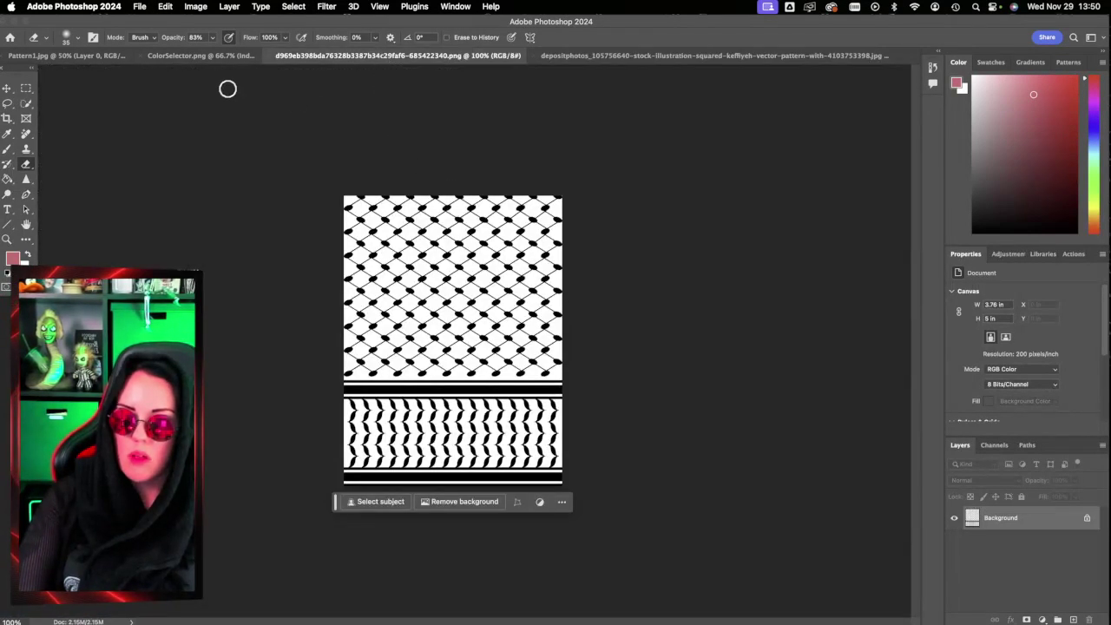
left_click(109, 57)
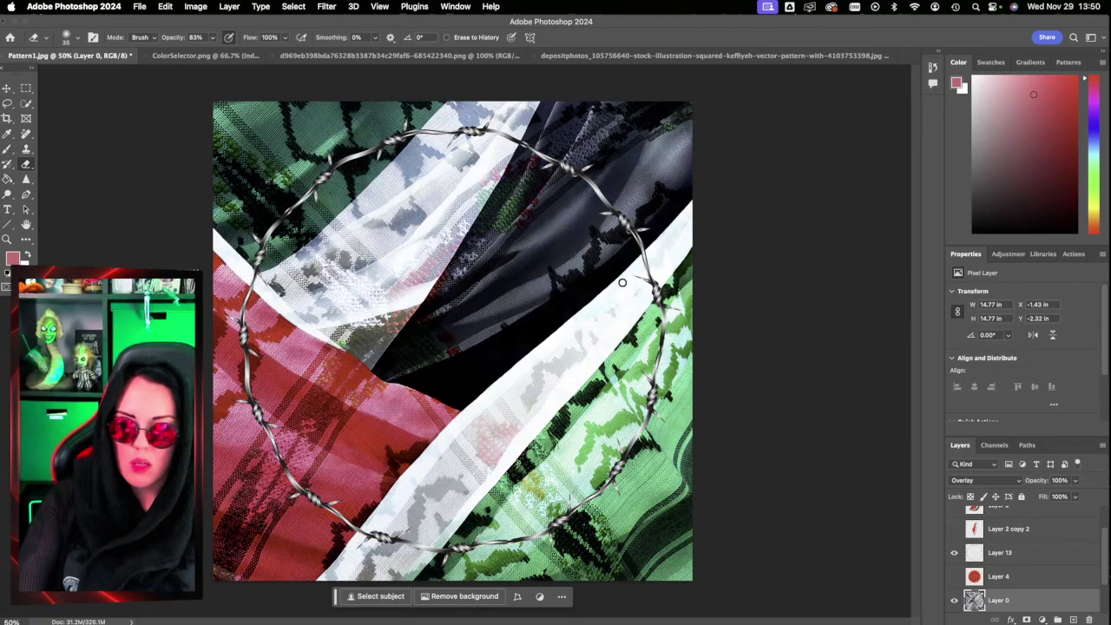
key("super+v")
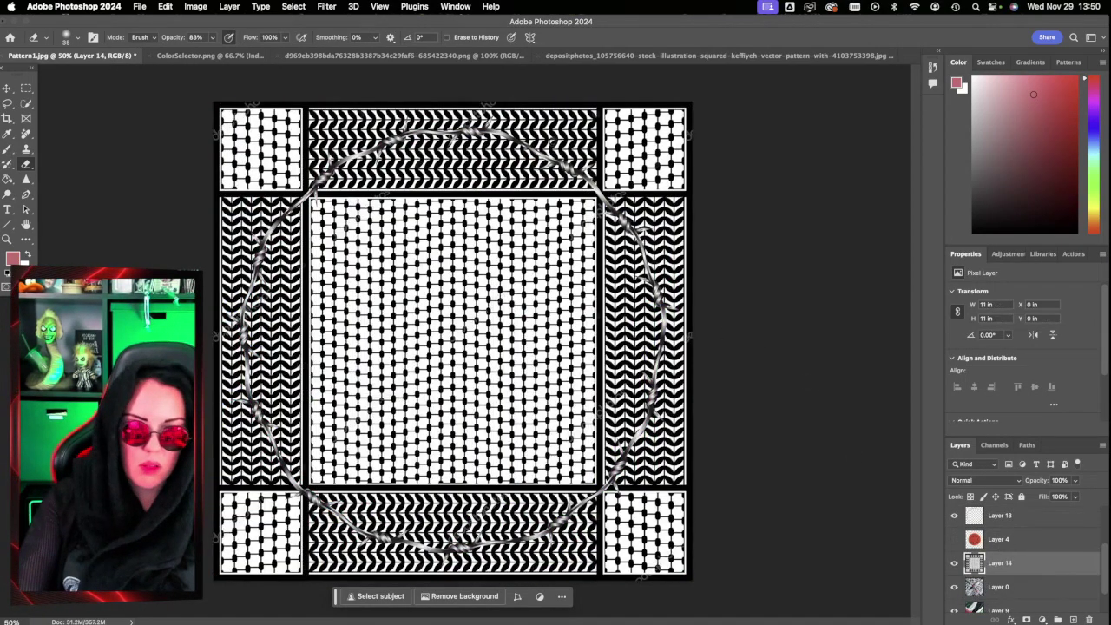
Step: Close the square keffiyeh pattern document without saving its changes
left_click(223, 59)
left_click(338, 53)
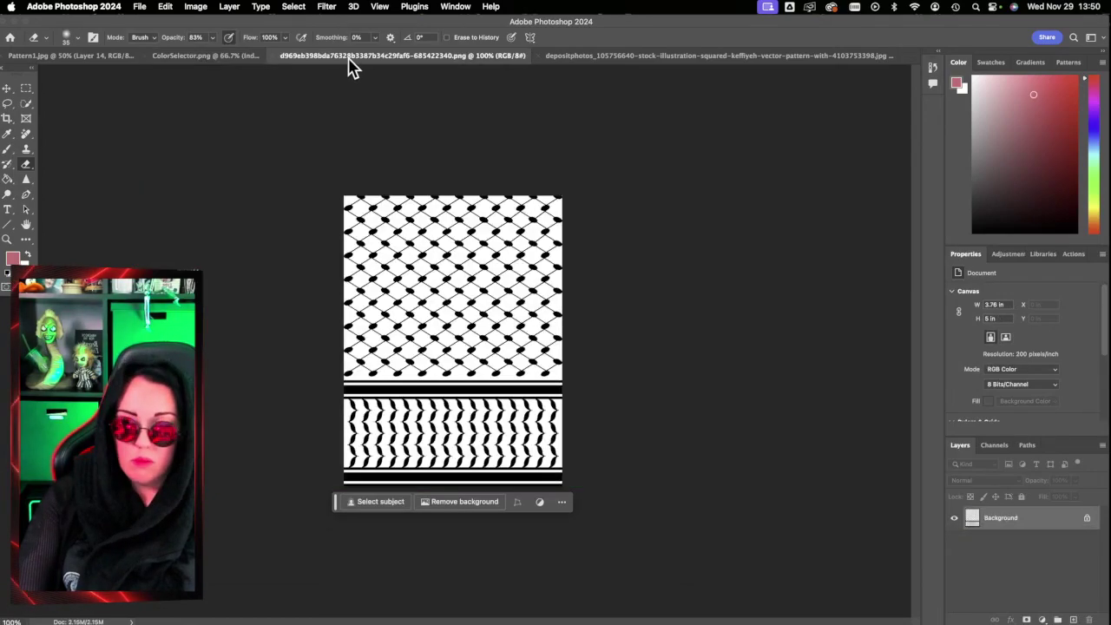
left_click(686, 54)
left_click(488, 56)
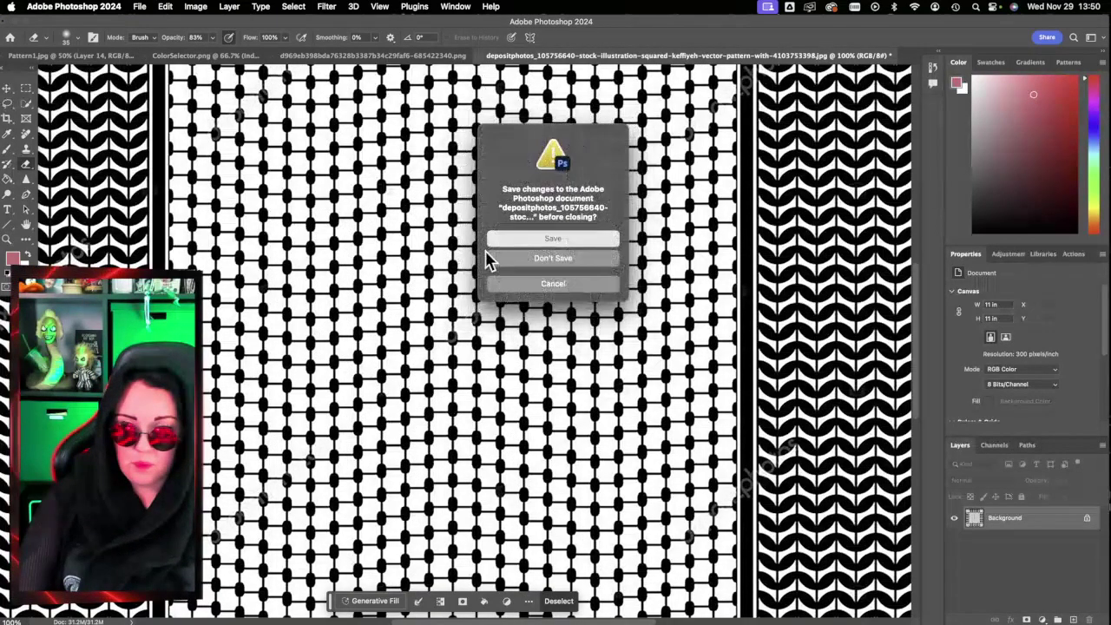
left_click(516, 261)
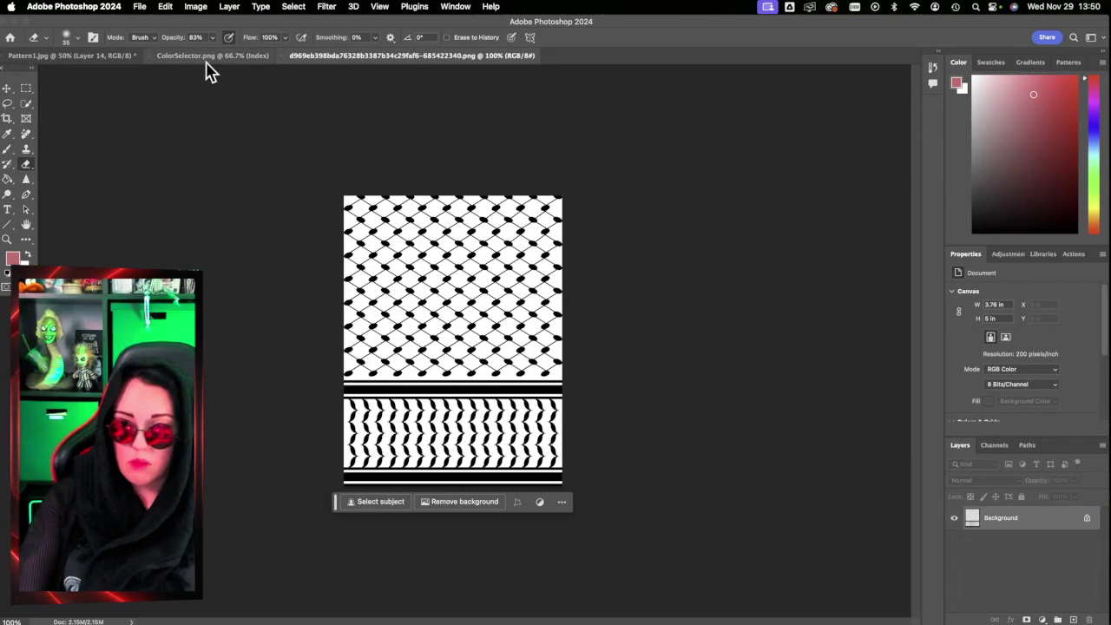
Step: Resize the rectangular keffiyeh pattern with the 11 x 14 in 300 dpi preset and copy the whole image
left_click(193, 7)
left_click(205, 111)
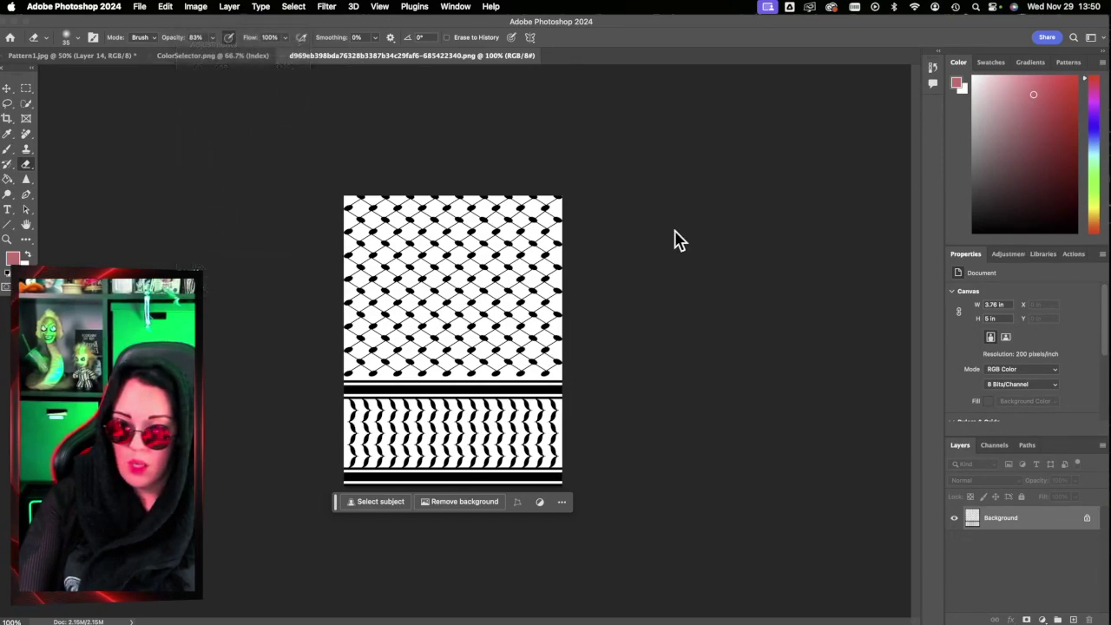
left_click(664, 196)
left_click(650, 356)
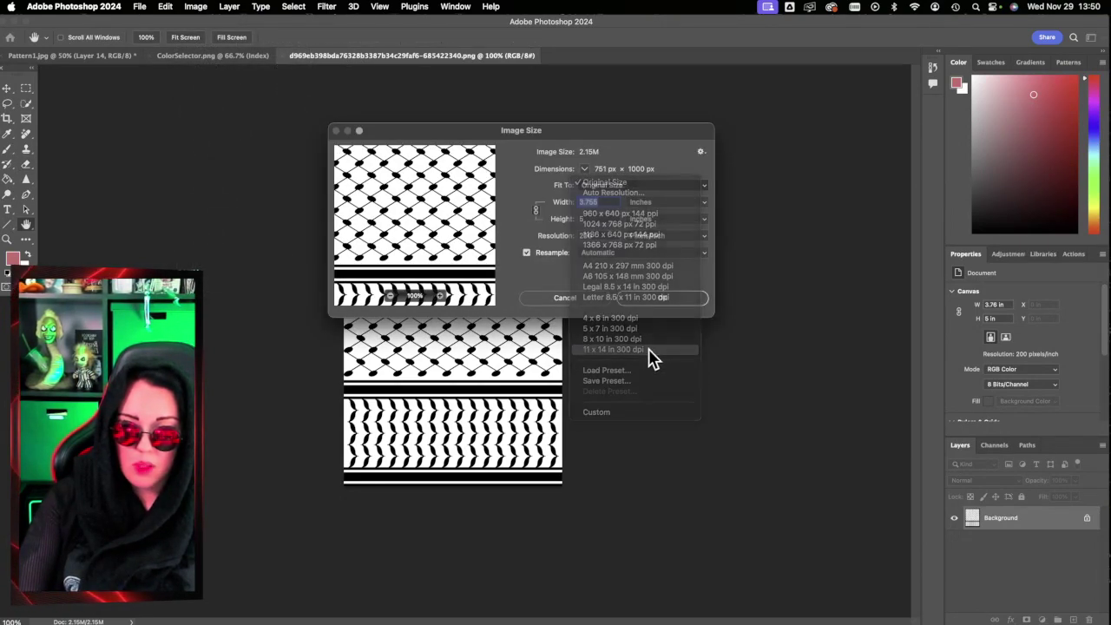
left_click(650, 306)
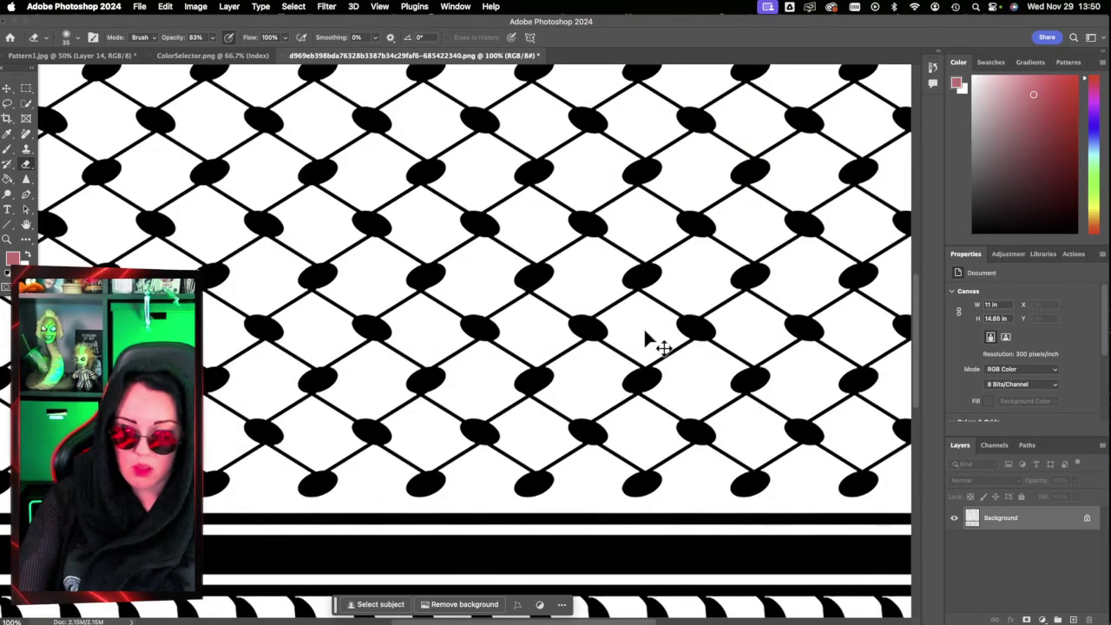
key("super+a")
key("super+c")
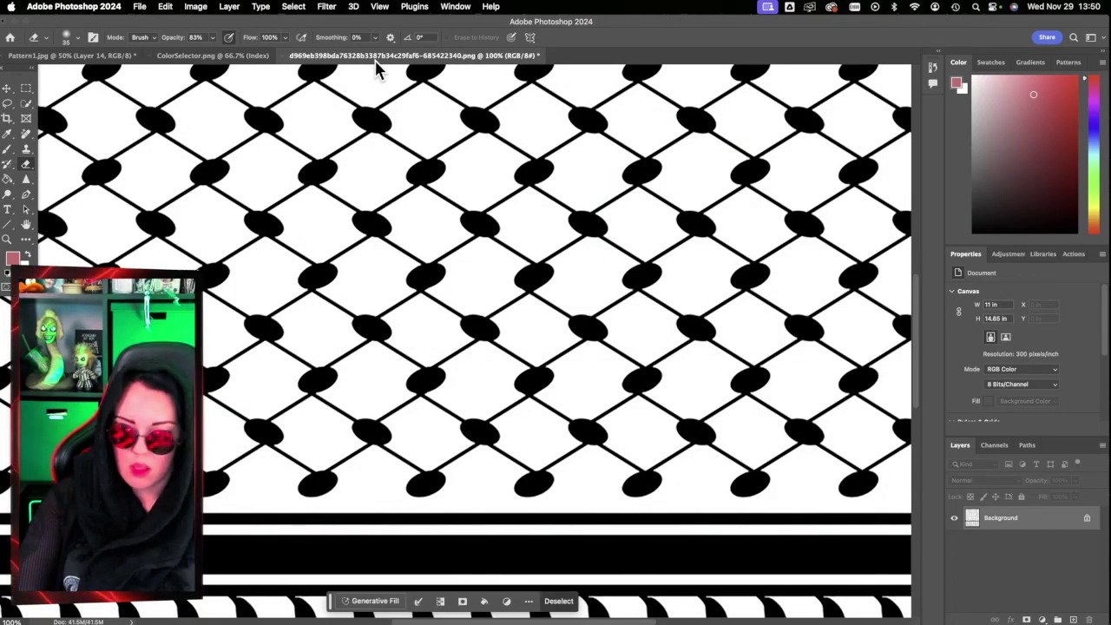
Step: Close the rectangular pattern document without saving and paste the copied pattern into Pattern1.jpg above the square pattern's layer
left_click(283, 55)
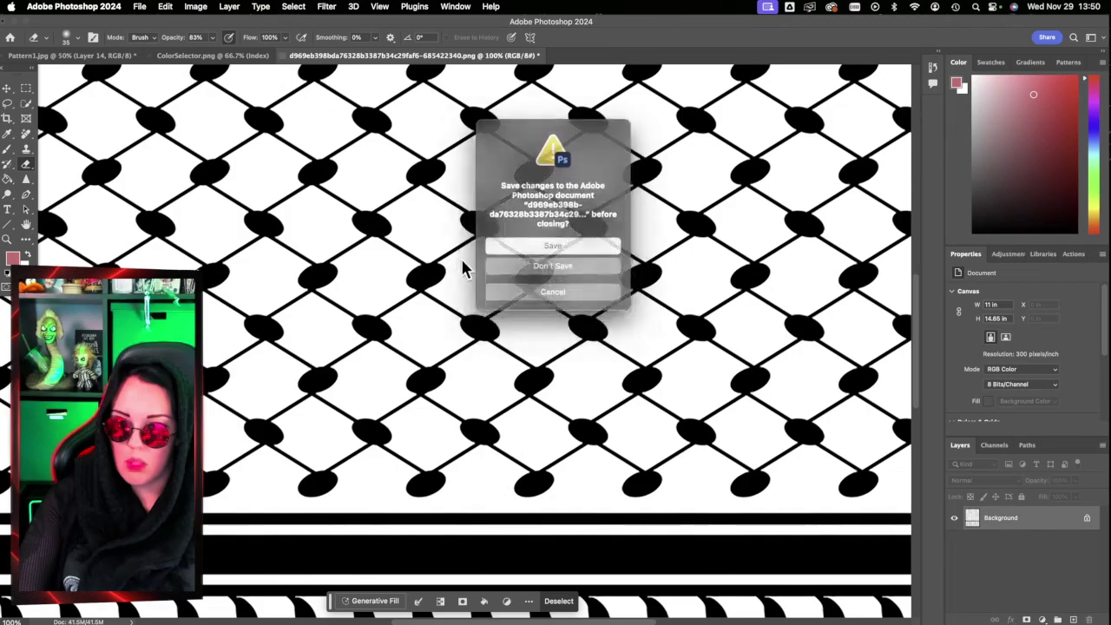
left_click(593, 266)
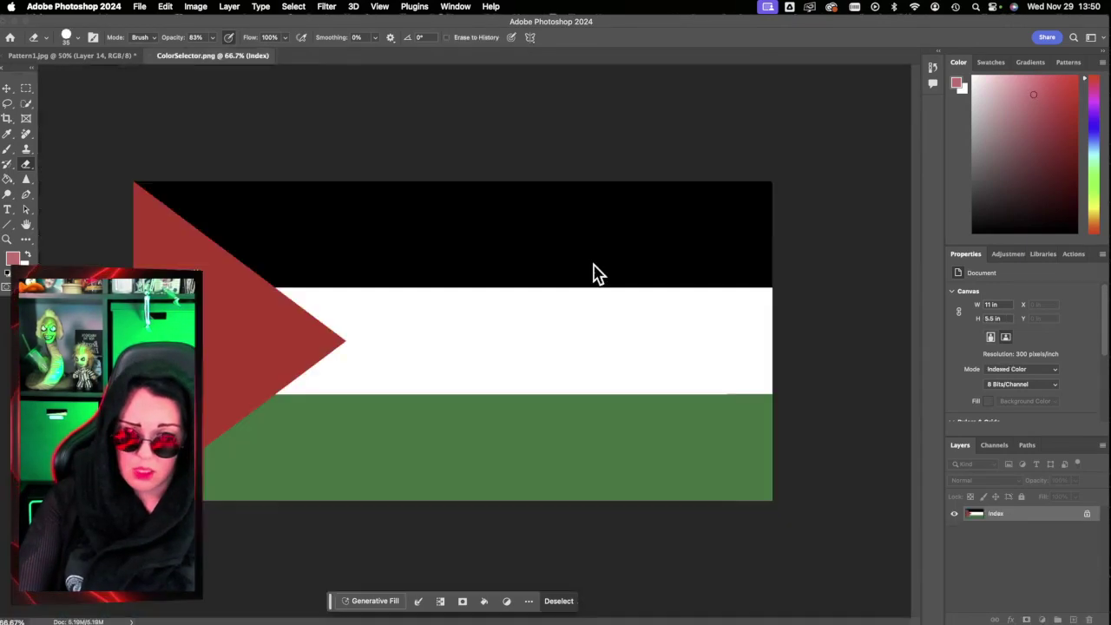
left_click(104, 55)
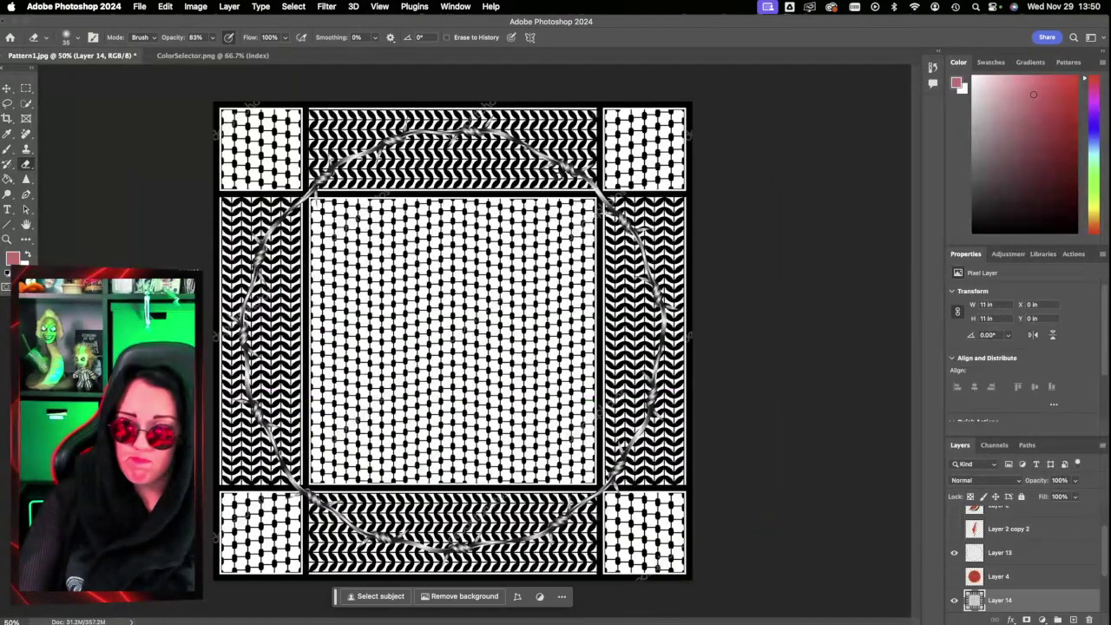
key("super+v")
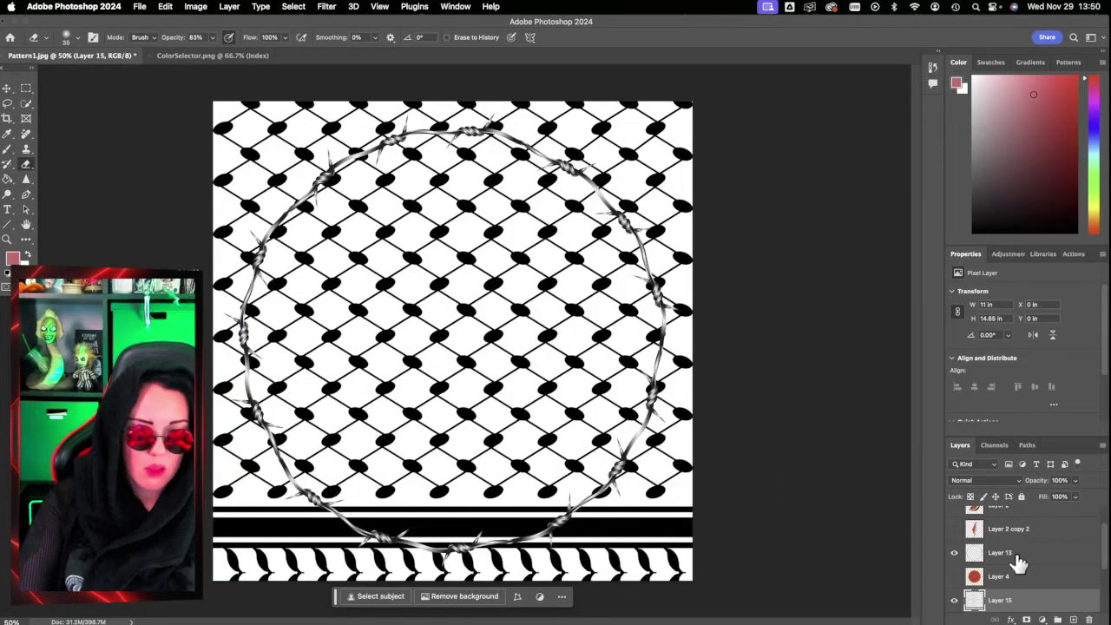
Step: Hide both pasted keffiyeh pattern layers, Layer 15 and Layer 14, to reveal the flag background
scroll(1016, 596, "down", 3)
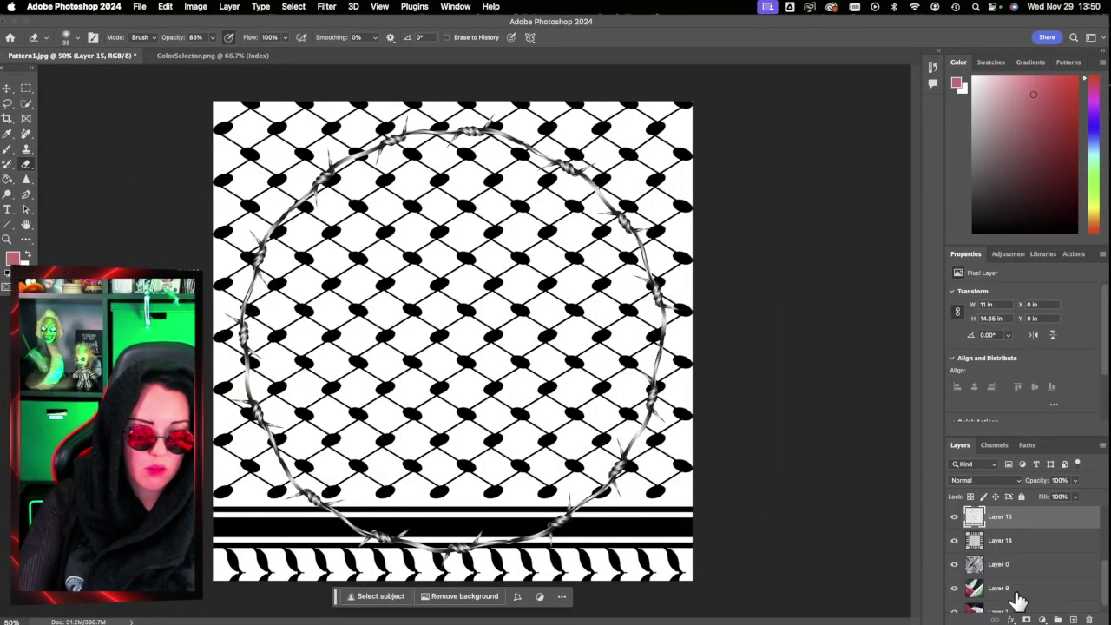
left_click(988, 540)
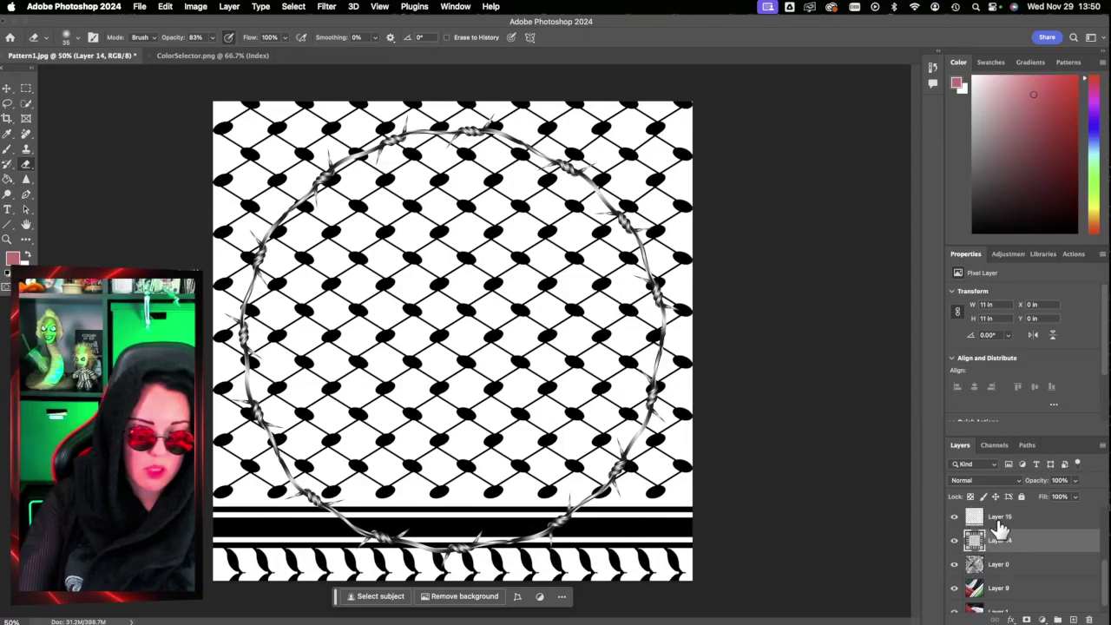
left_click(1001, 521)
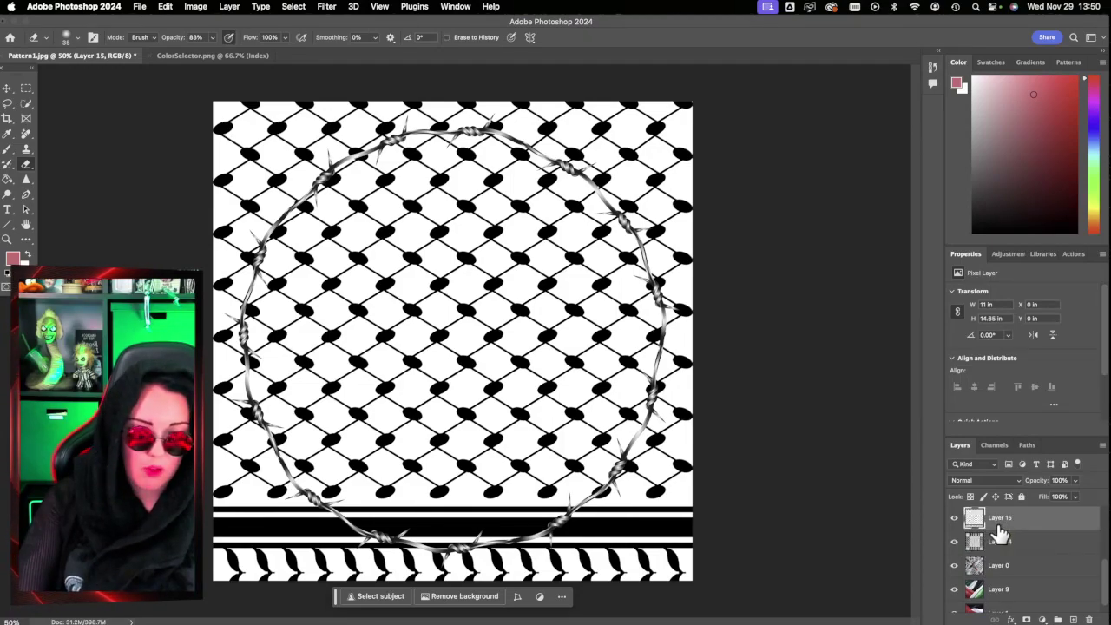
left_click(954, 518)
left_click(954, 542)
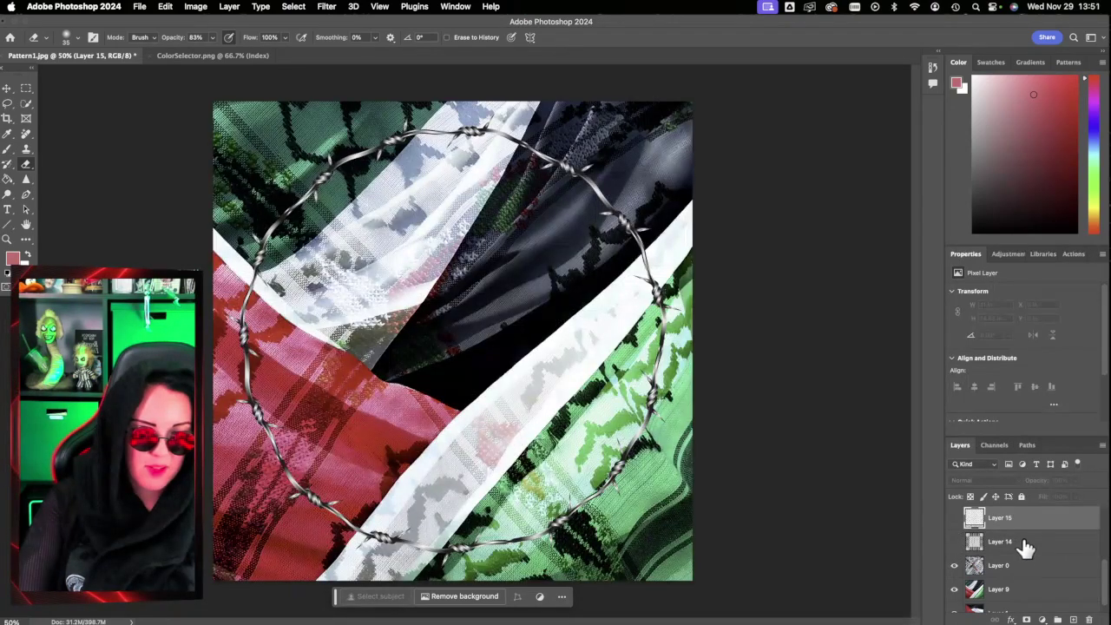
Step: Compare the flag with and without the old keffiyeh overlay on Layer 0 and leave that layer hidden
left_click(954, 565)
left_click(1002, 569)
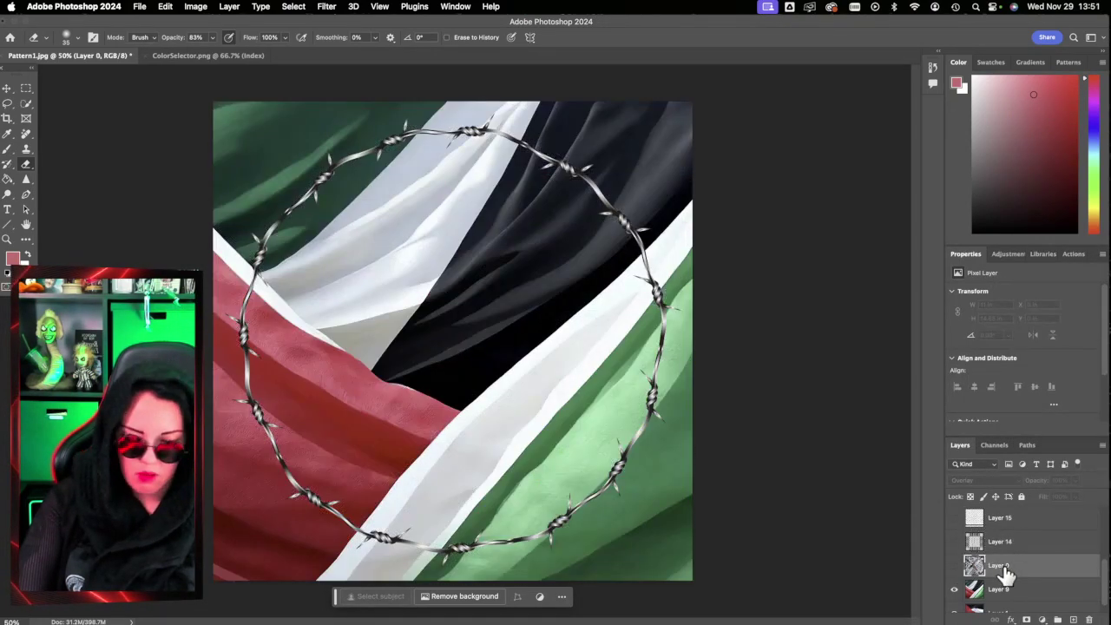
left_click(955, 565)
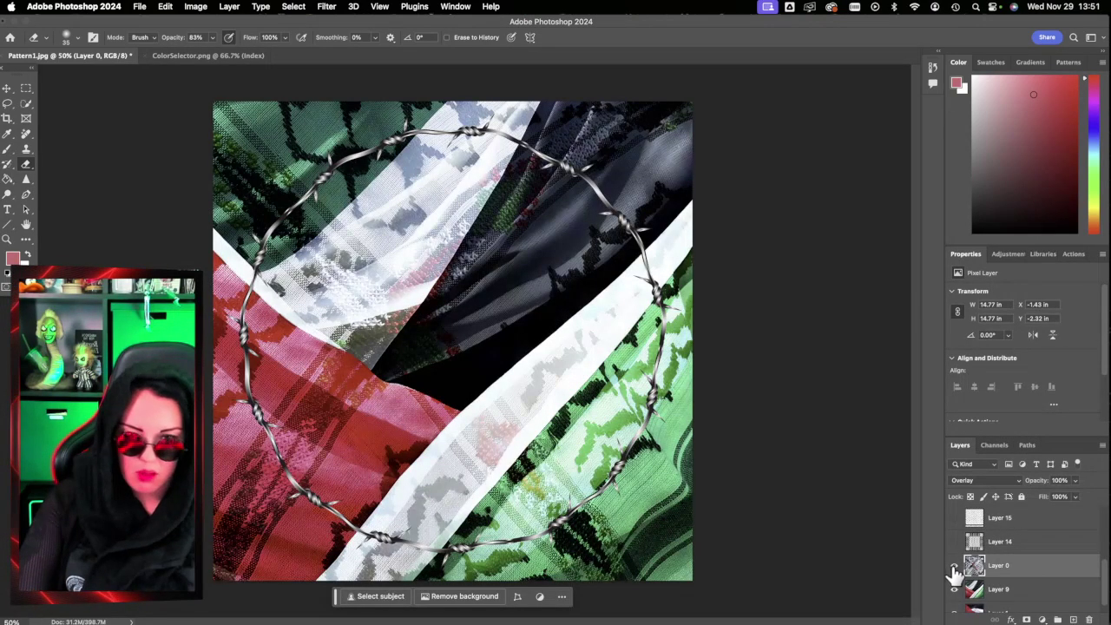
left_click(955, 565)
Step: Show the square keffiyeh pattern on Layer 14, preview blend modes over the flag, and delete the layer
left_click(954, 542)
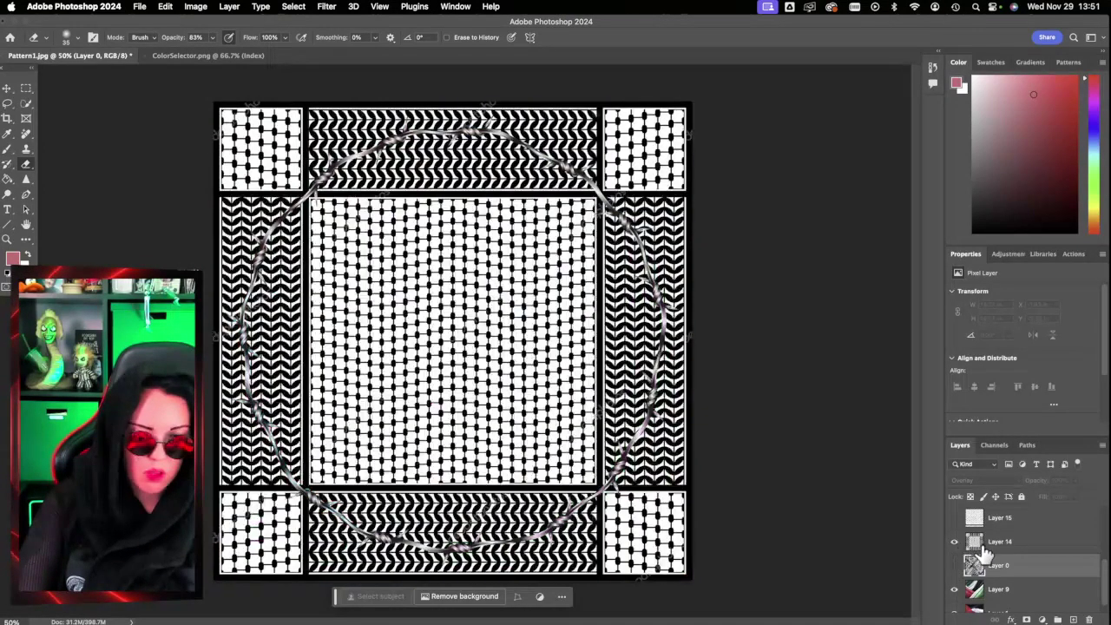
left_click(1003, 542)
key("super+t")
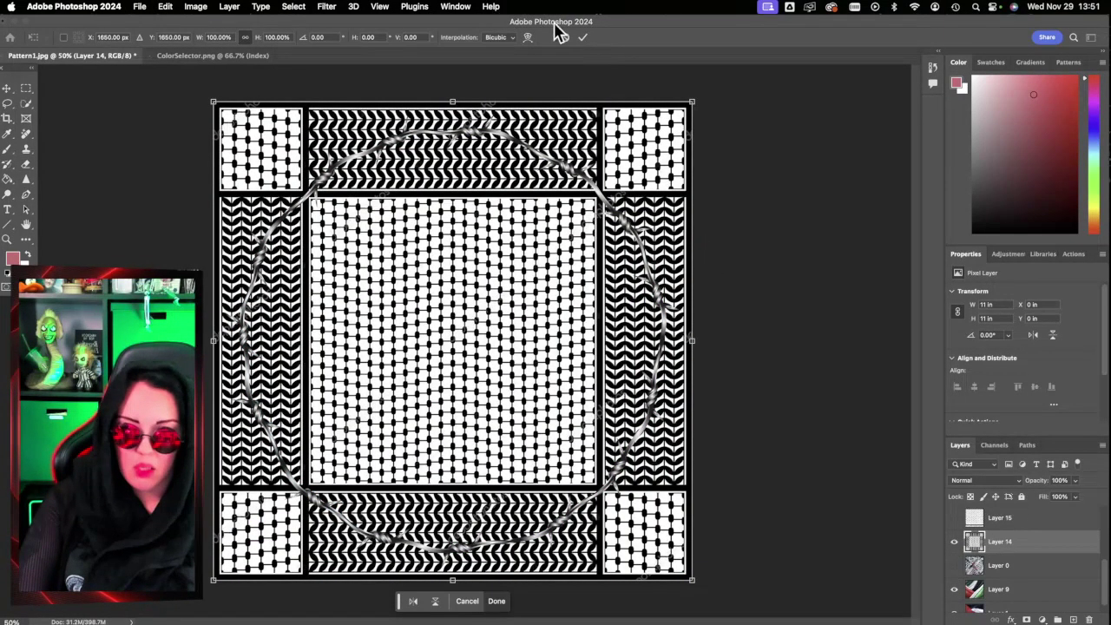
left_click(582, 38)
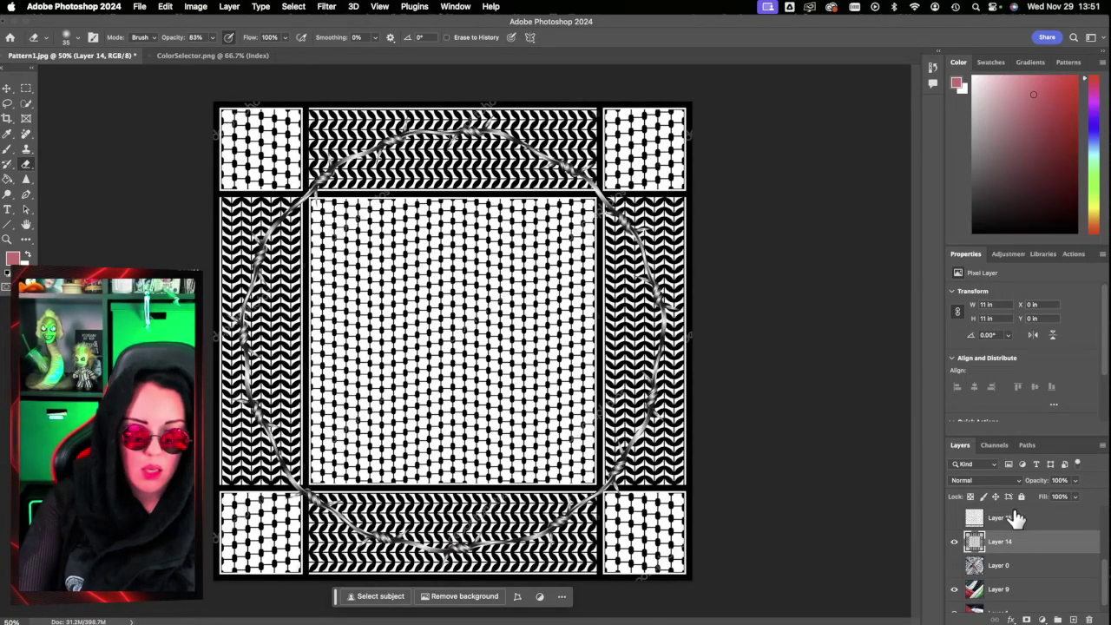
left_click(987, 482)
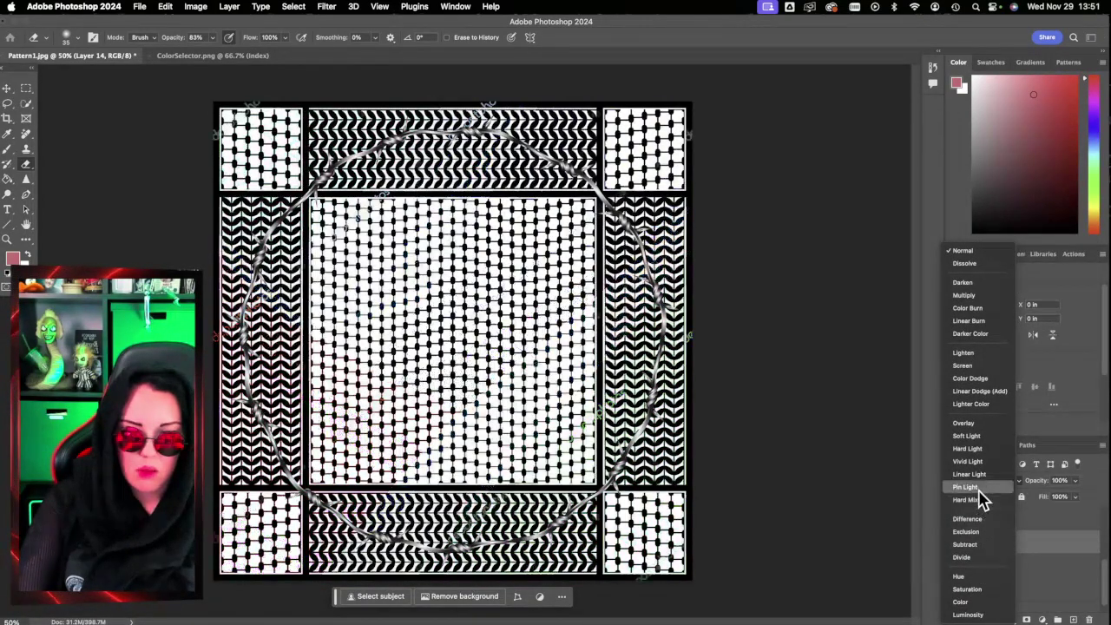
left_click(1071, 552)
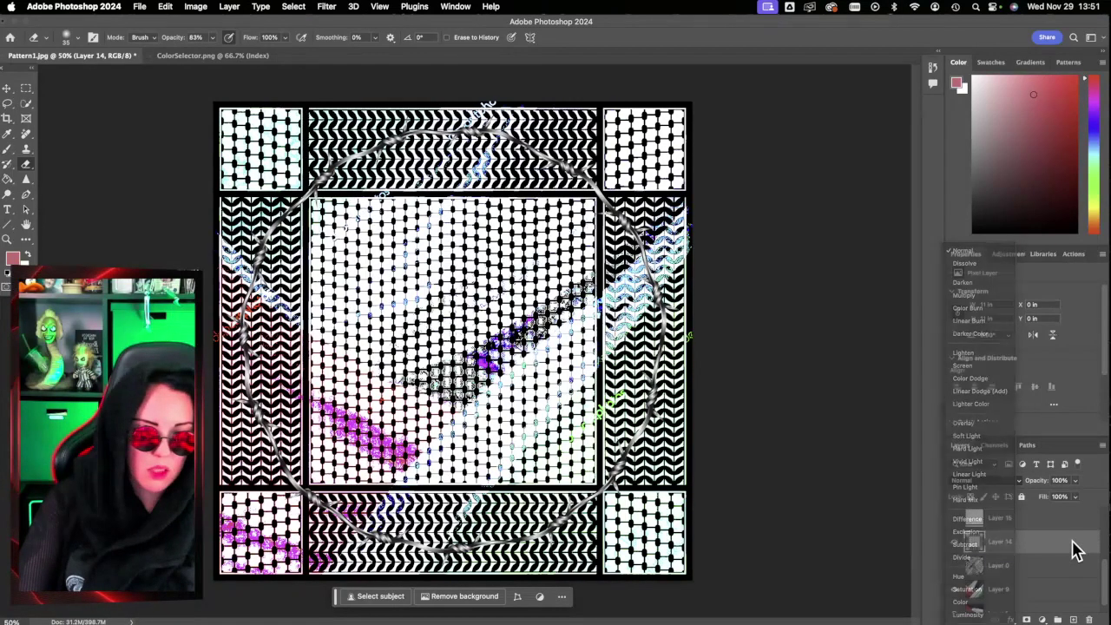
scroll(1075, 608, "down", 1)
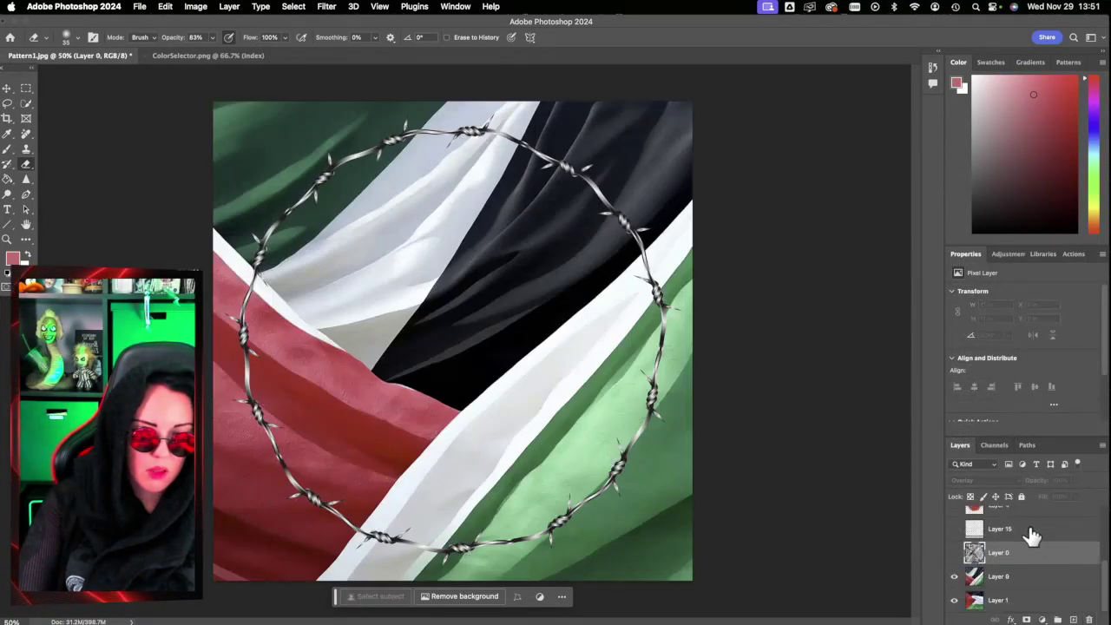
Step: Show Layer 15, shift its rectangular keffiyeh pattern up about 3.5 in, and set the blend mode to Subtract
left_click(1029, 529)
left_click(955, 529)
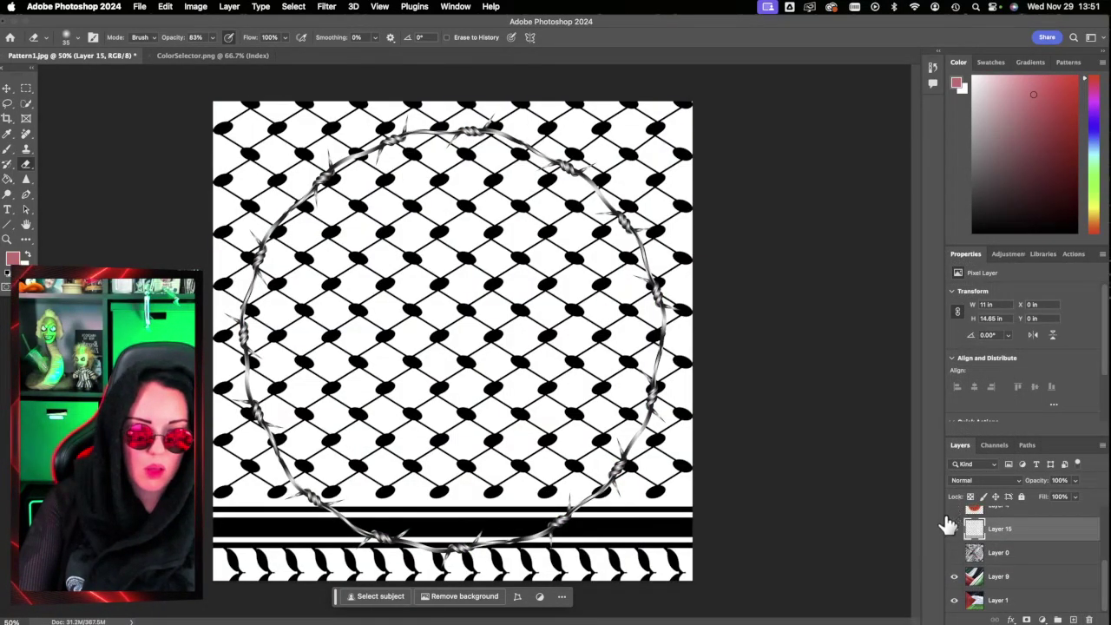
key("ctrl+t")
left_click_drag(685, 426, 566, 365)
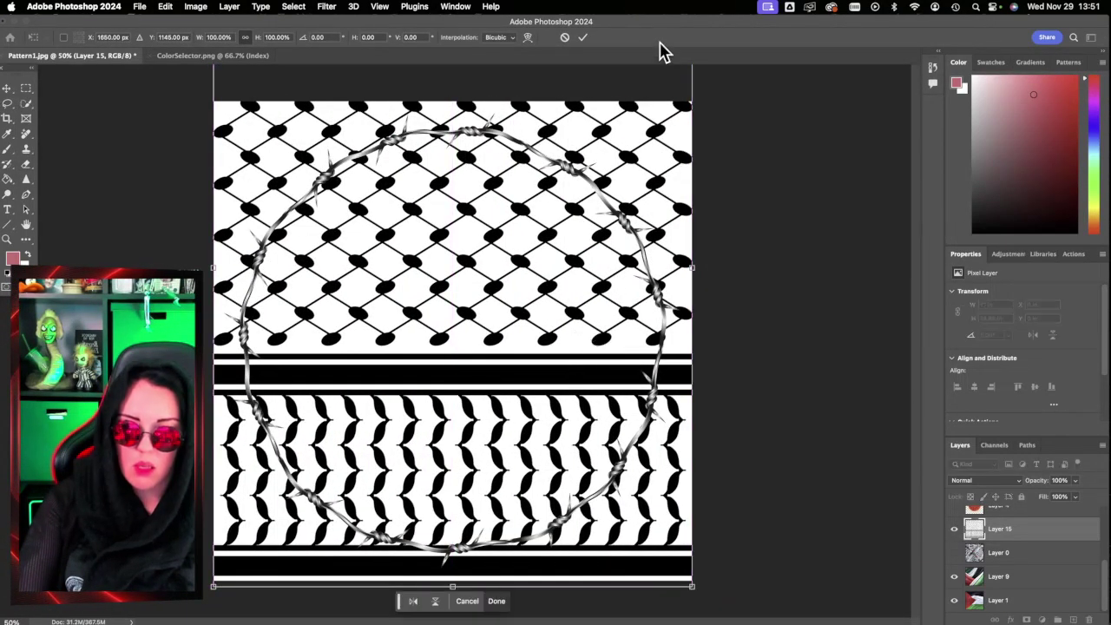
left_click(583, 36)
left_click(1007, 480)
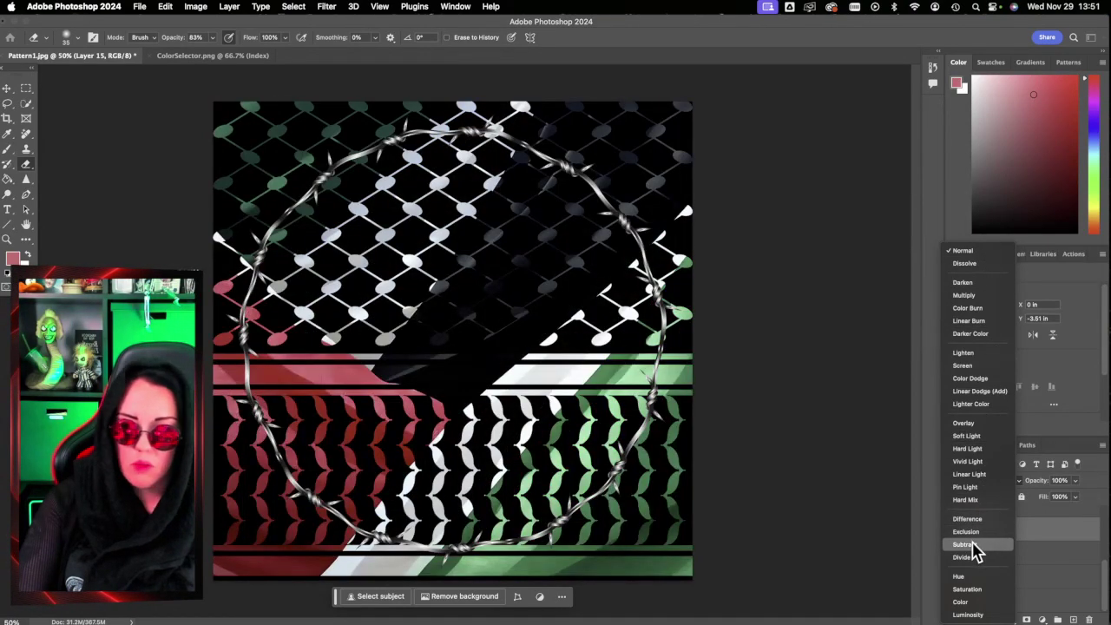
left_click(972, 546)
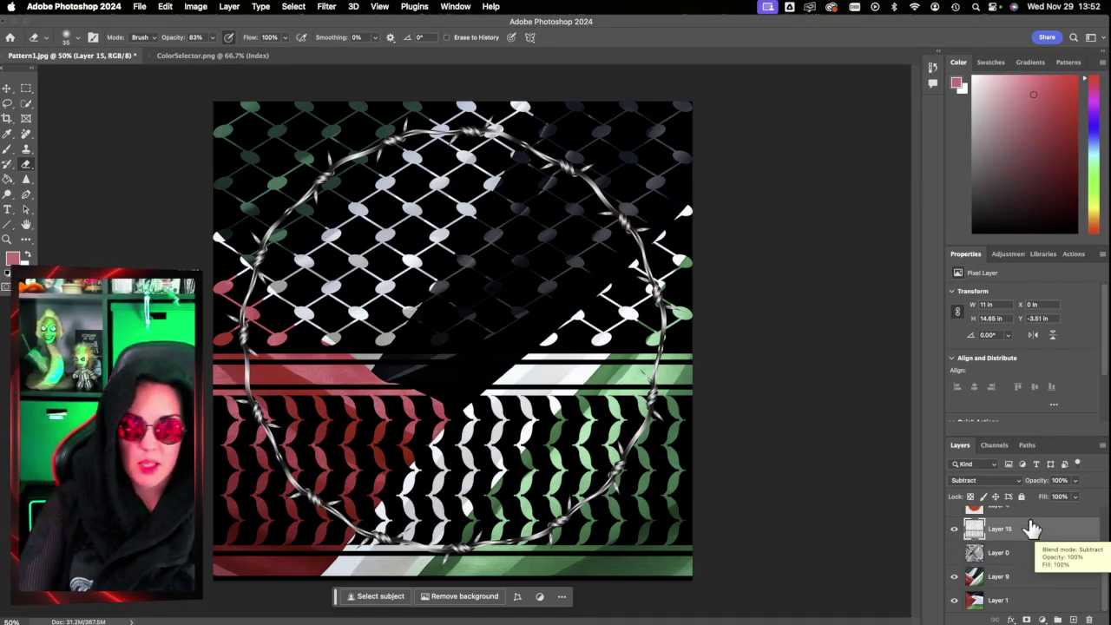
Step: Check the old keffiyeh overlay, Layer 0, beneath the new pattern and delete that layer
scroll(1027, 560, "up", 1)
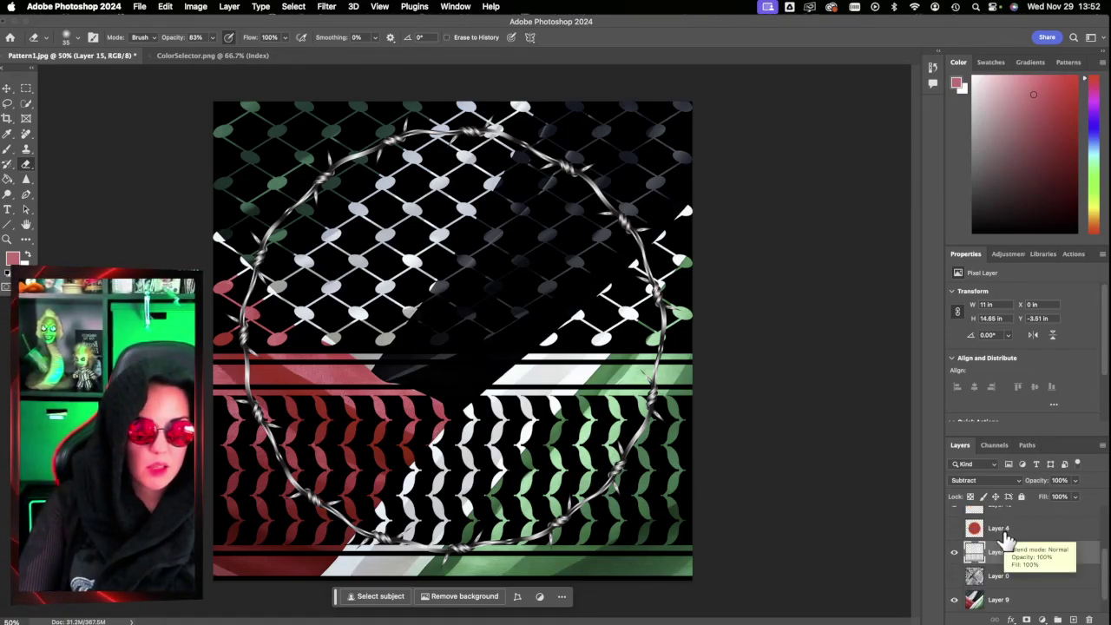
left_click(1007, 578)
left_click(955, 577)
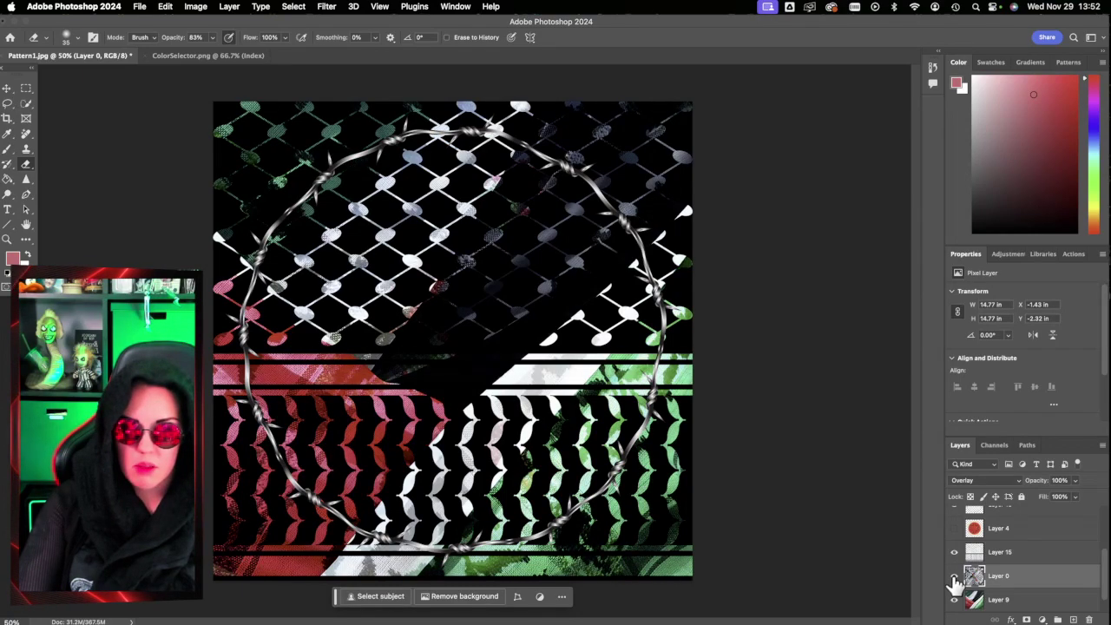
left_click(955, 577)
left_click_drag(1038, 587, 1088, 619)
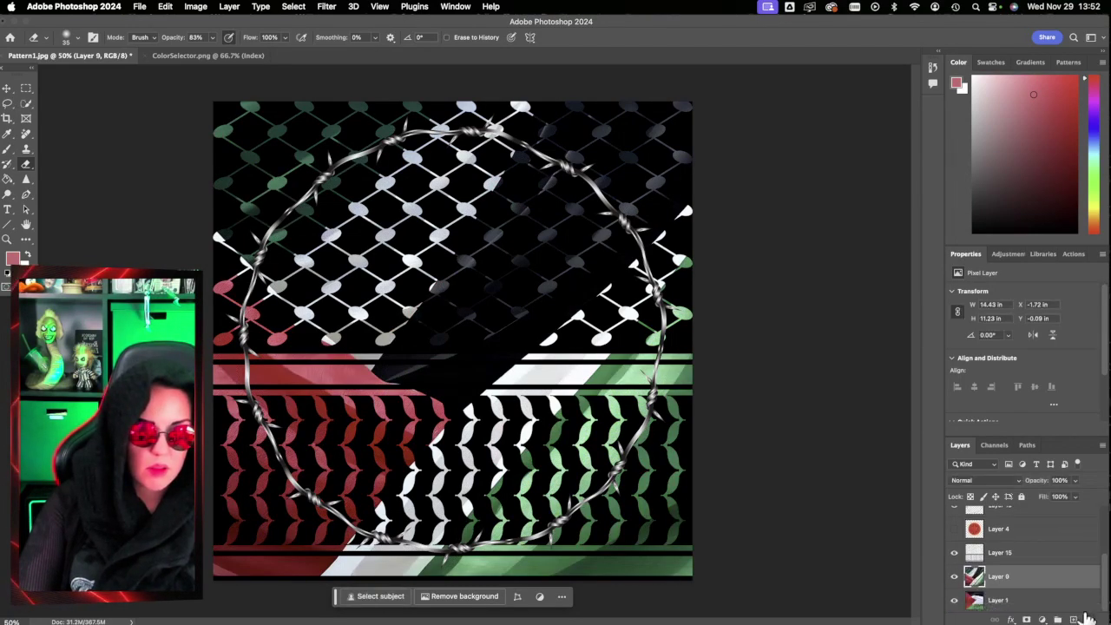
Step: Make the watermelon on Layer 4 visible over the keffiyeh-patterned flag
scroll(1038, 574, "up", 2)
left_click(995, 573)
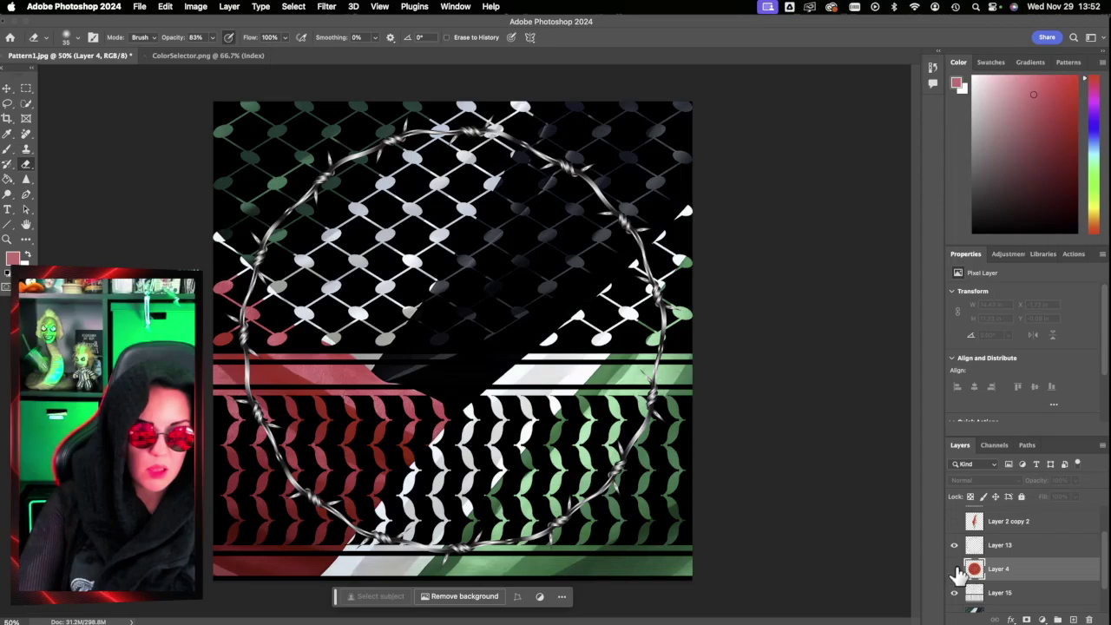
left_click(956, 569)
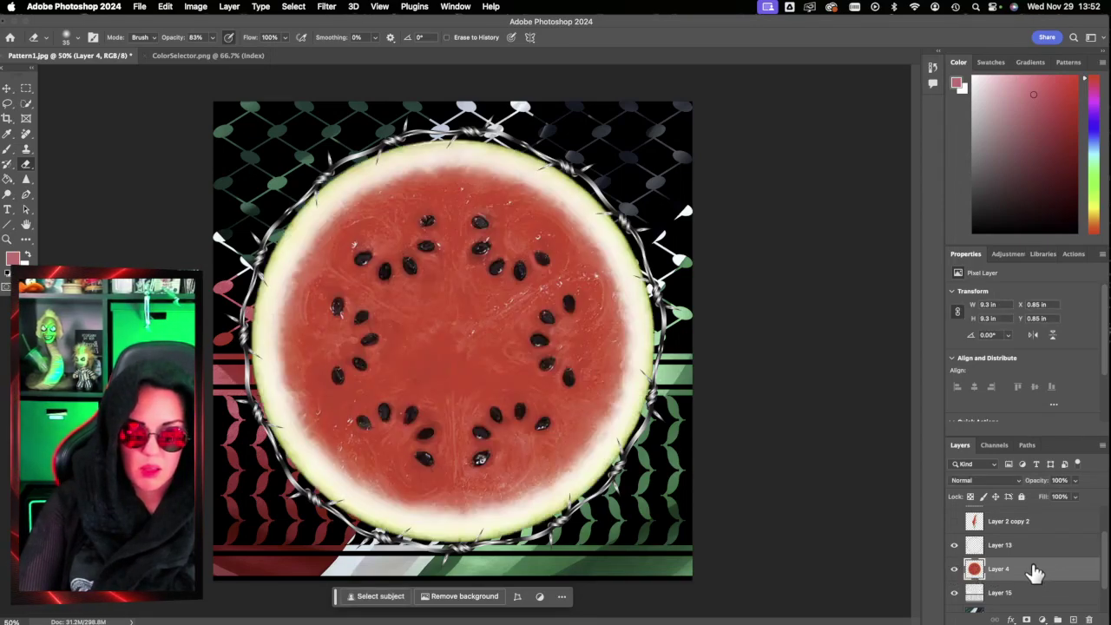
Step: Try other blend modes on the barbed wire, Layer 13, and the watermelon, Layer 4, keeping both at Normal
left_click(1006, 547)
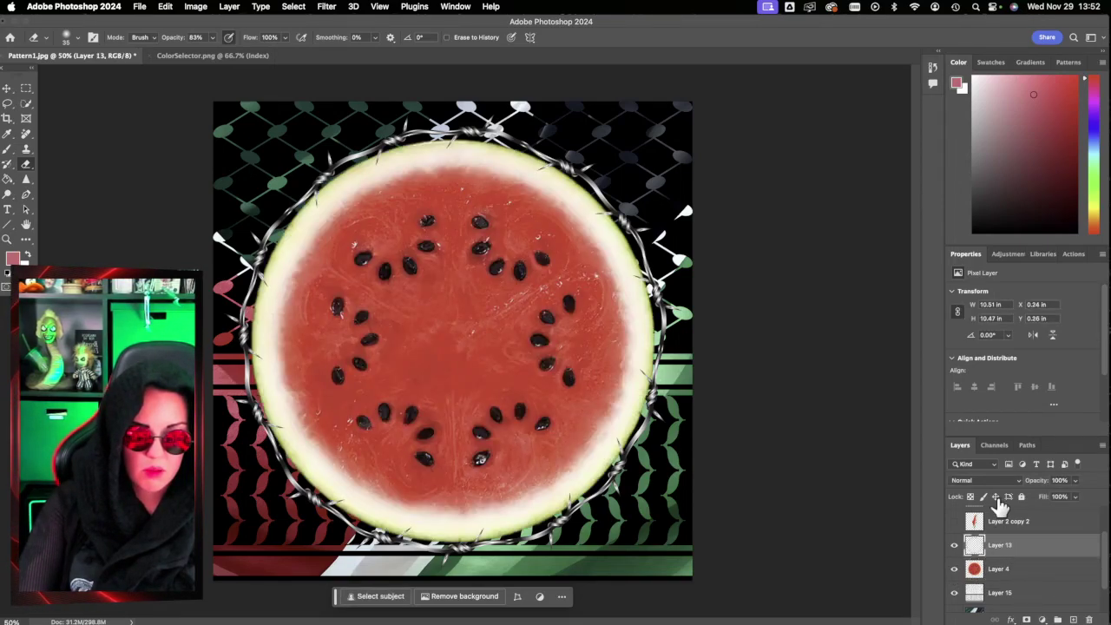
left_click(994, 480)
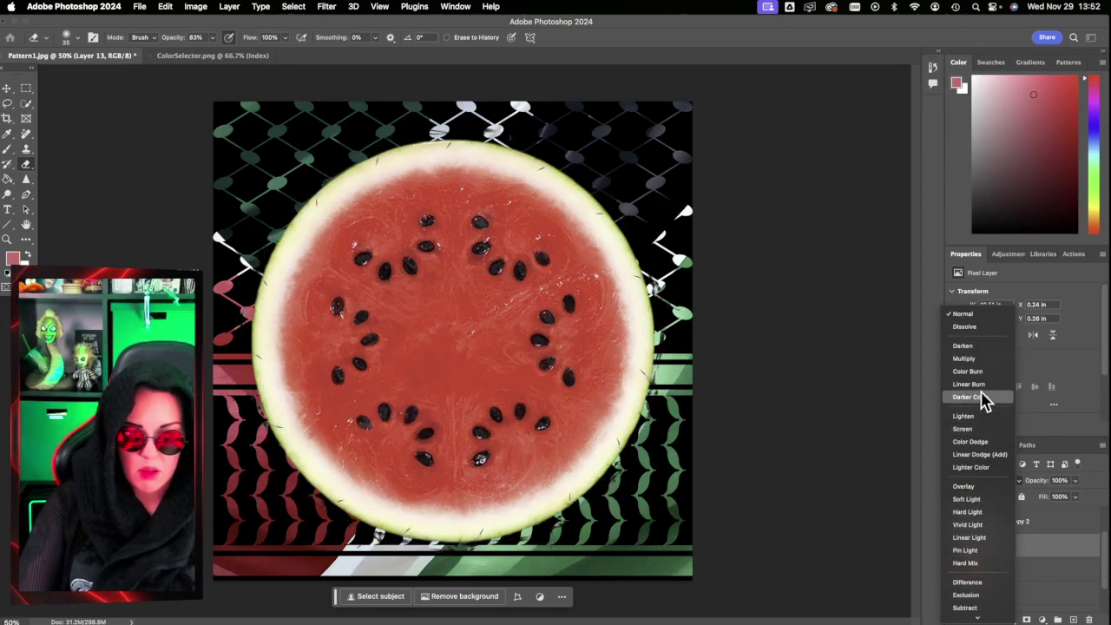
left_click(988, 315)
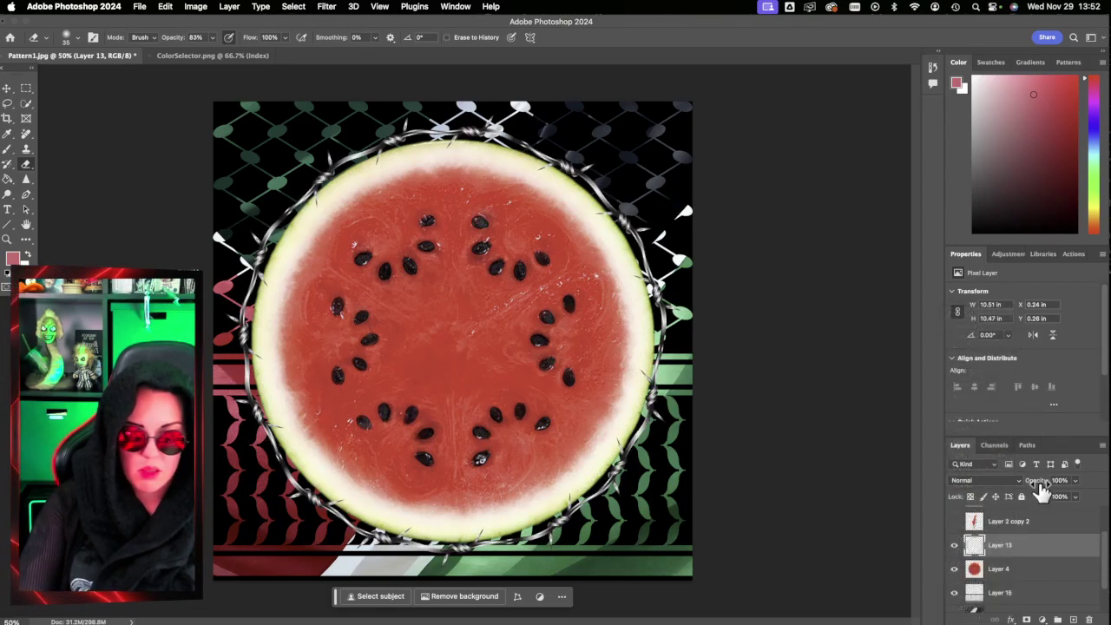
left_click(999, 575)
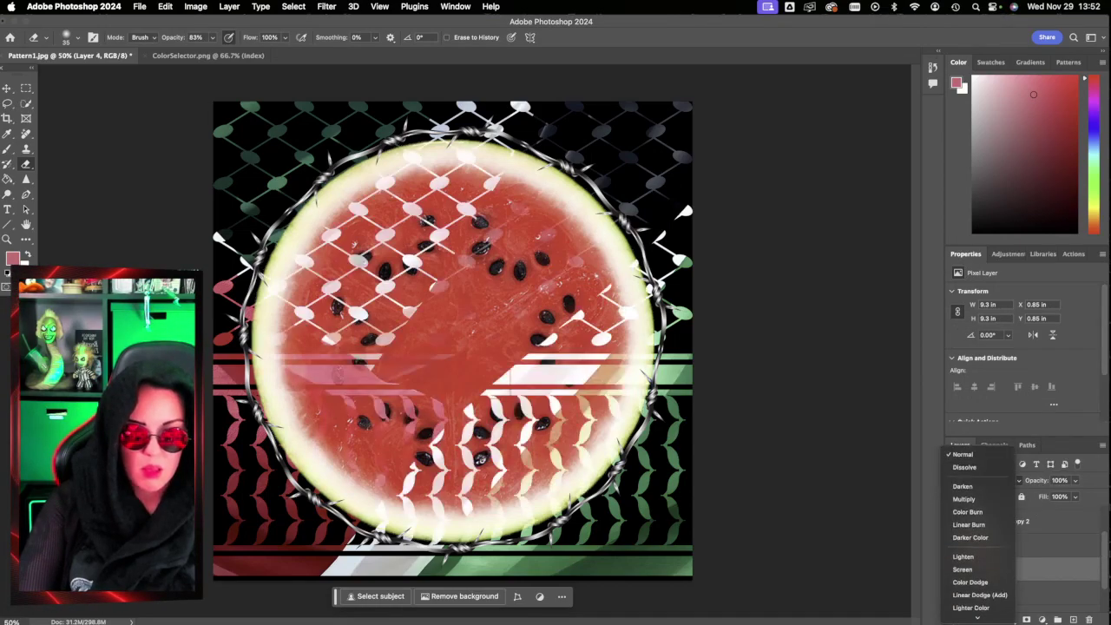
left_click(981, 482)
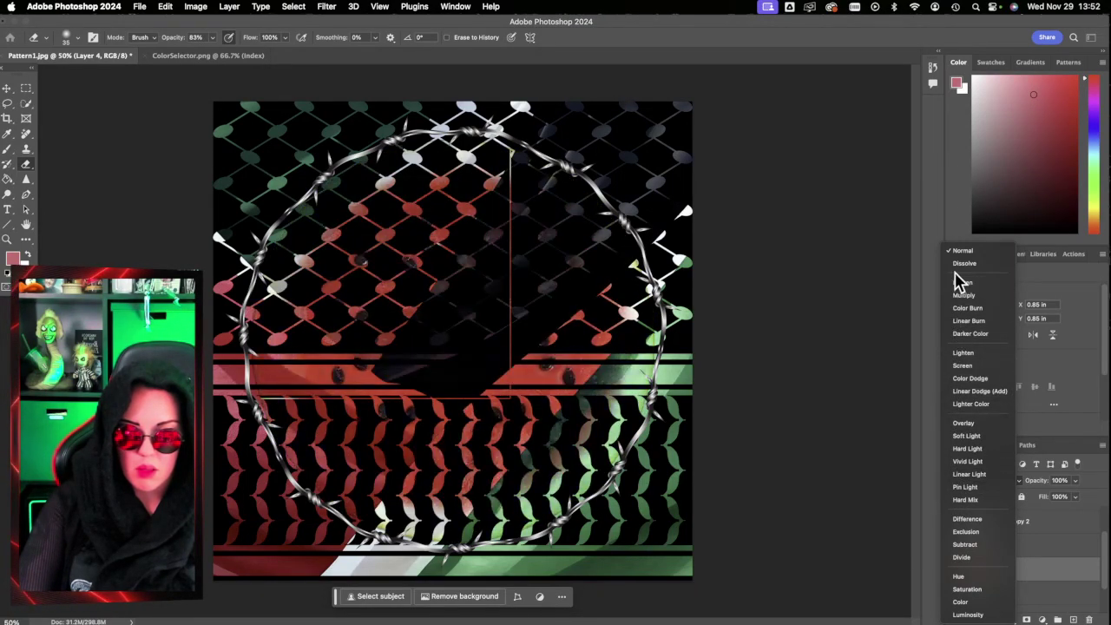
left_click(1053, 569)
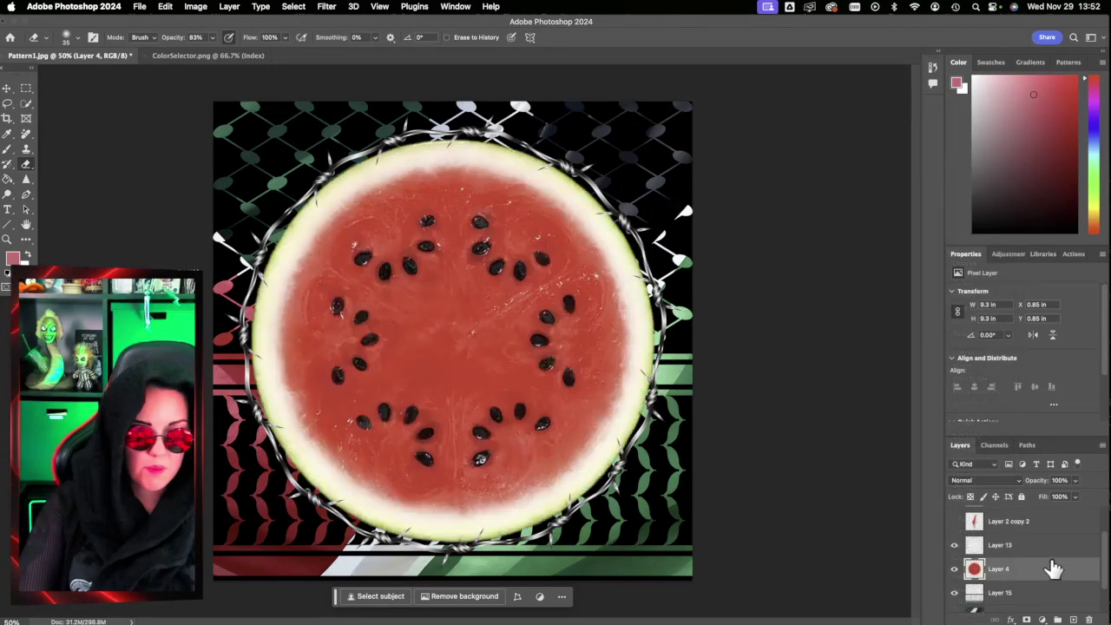
Step: Duplicate the keffiyeh pattern layer directly above the watermelon and clip the copy to Layer 4
left_click_drag(1048, 594, 1045, 561)
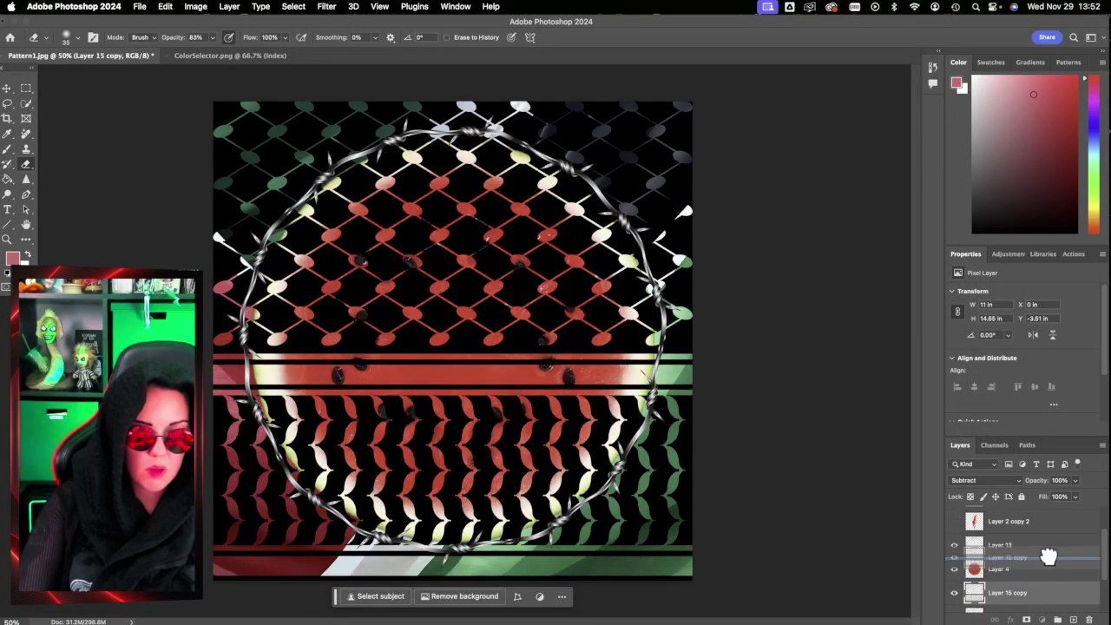
left_click(999, 483)
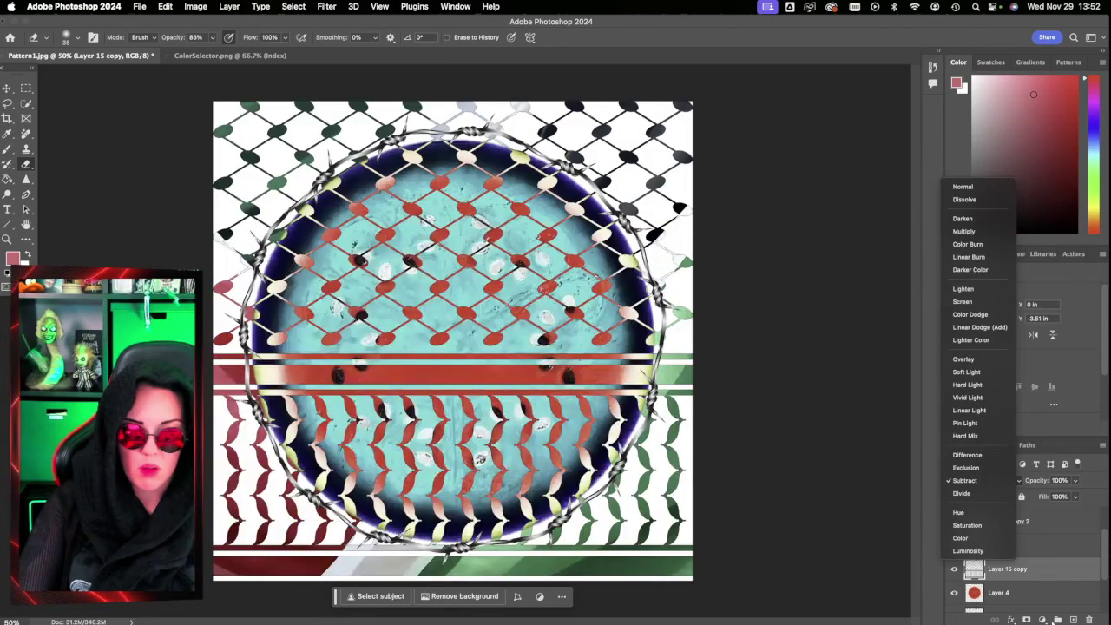
left_click(1059, 584)
right_click(1051, 580)
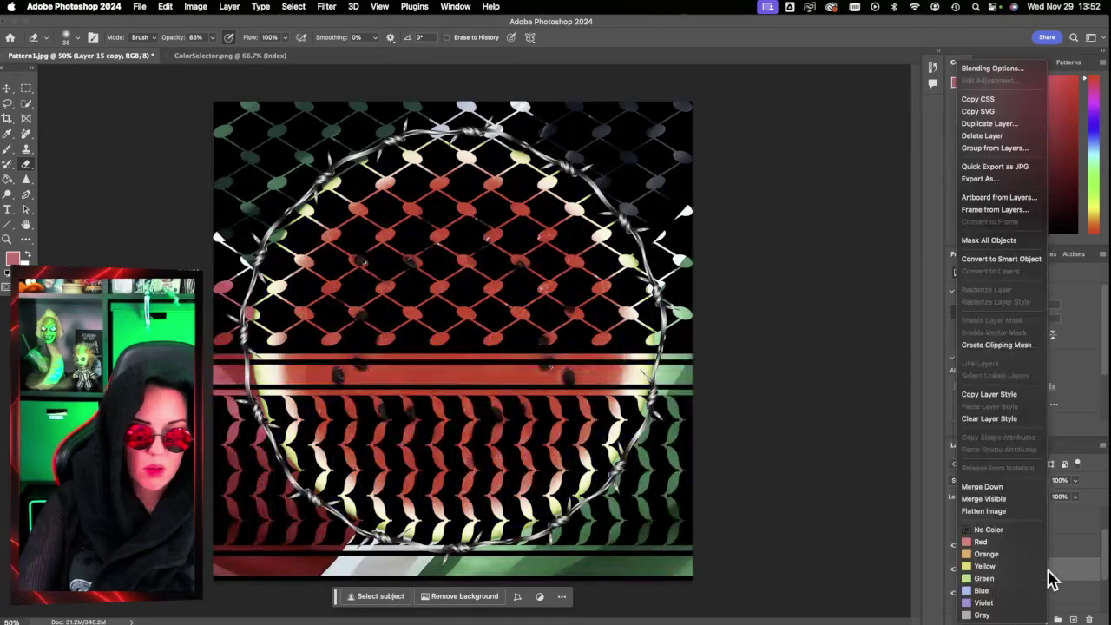
left_click(997, 345)
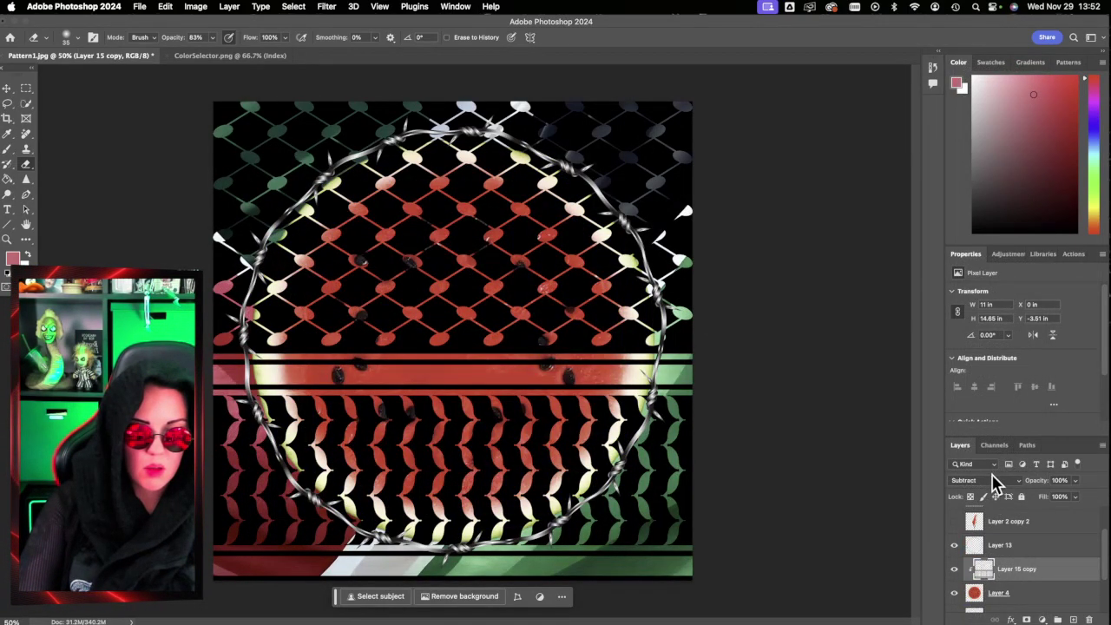
Step: Preview blend modes on the clipped keffiyeh copy, set it to Normal, and delete the copy
left_click(997, 485)
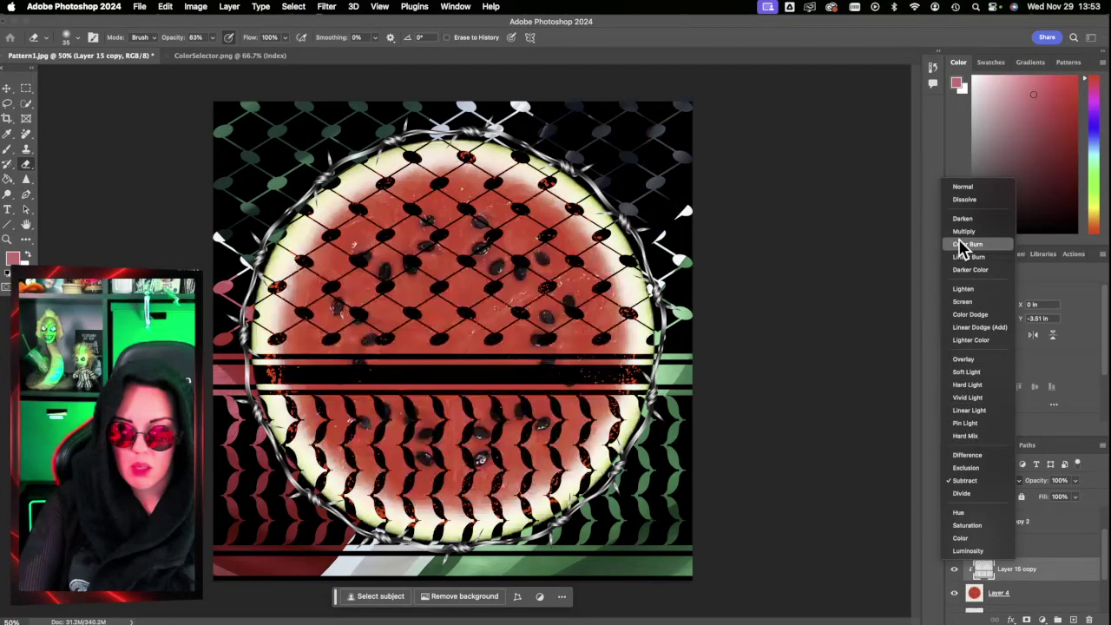
left_click(960, 193)
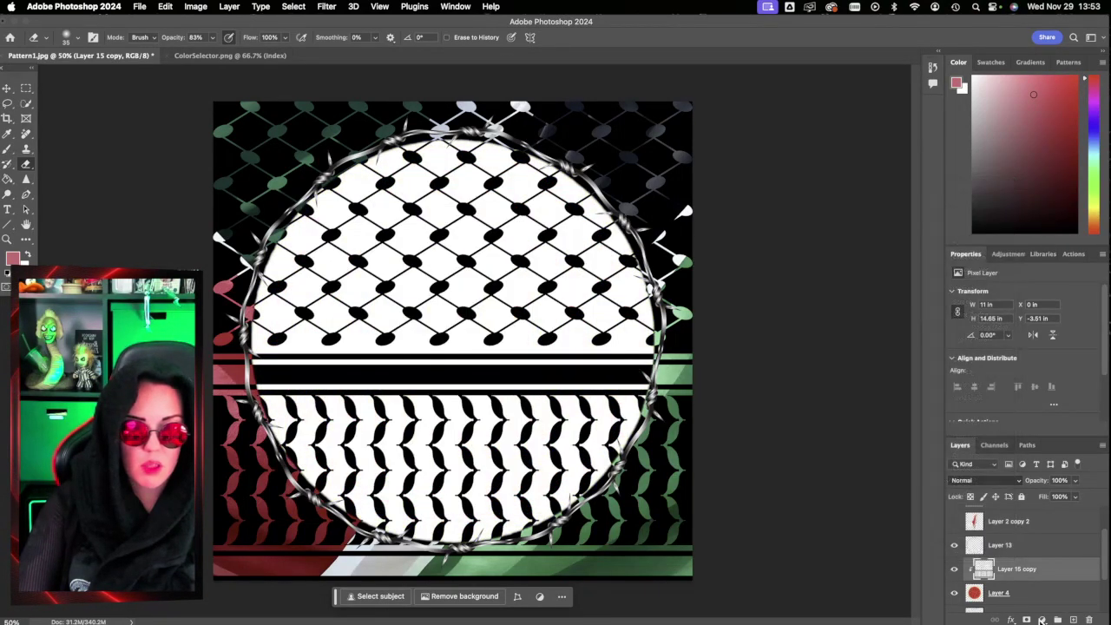
left_click_drag(1082, 575, 1089, 619)
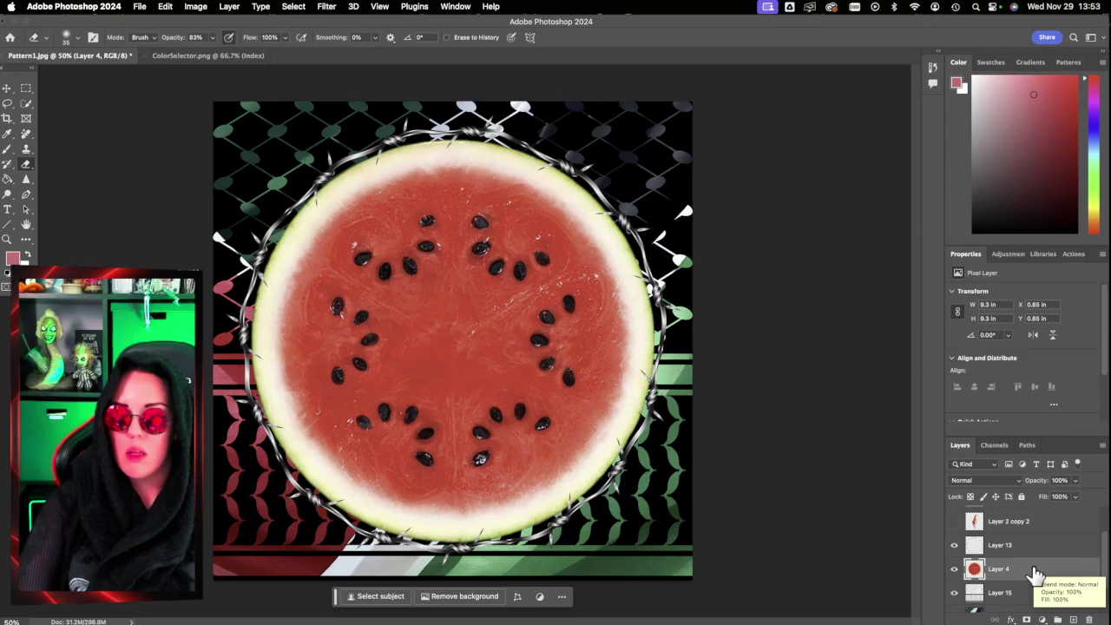
Step: Duplicate the watermelon layer, set the copy to Soft Light, and compare the watermelon with and without it
key("super+j")
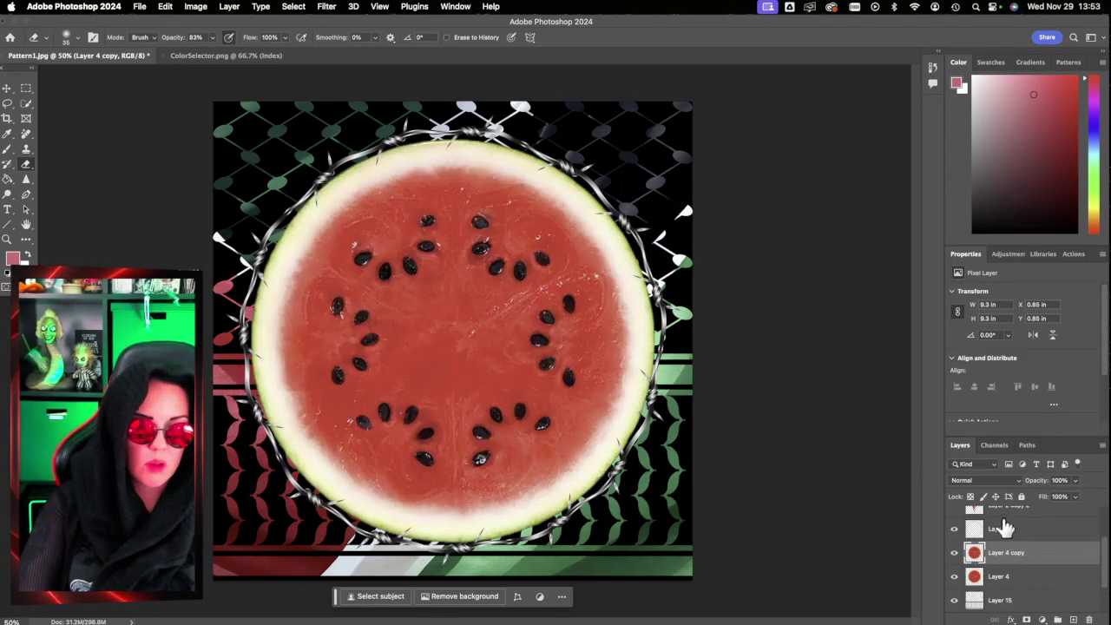
left_click(979, 483)
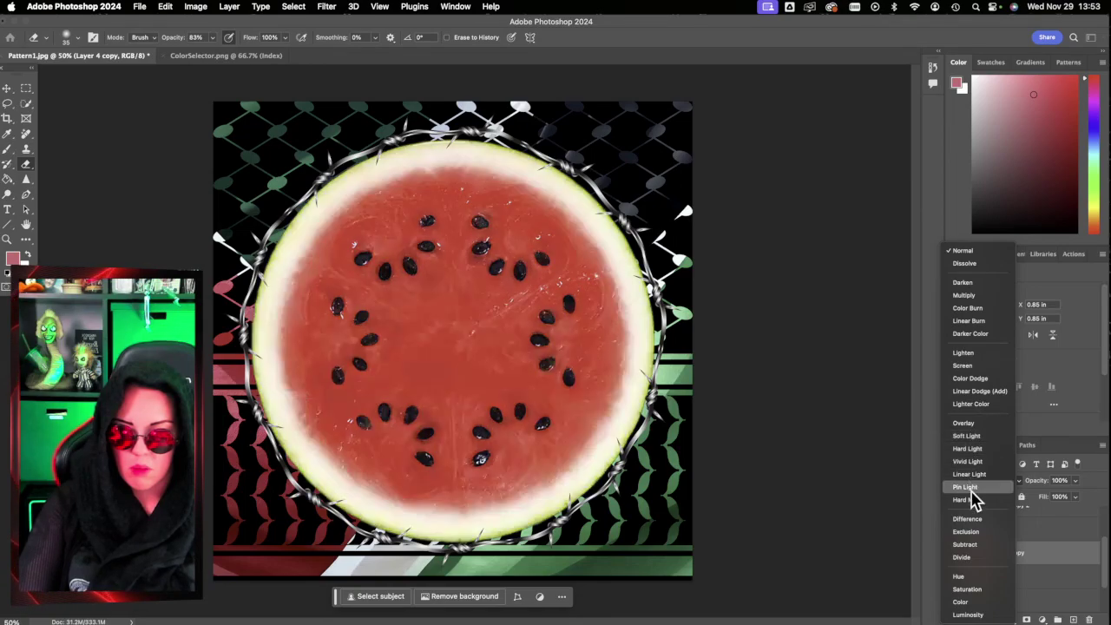
left_click(981, 436)
left_click(956, 553)
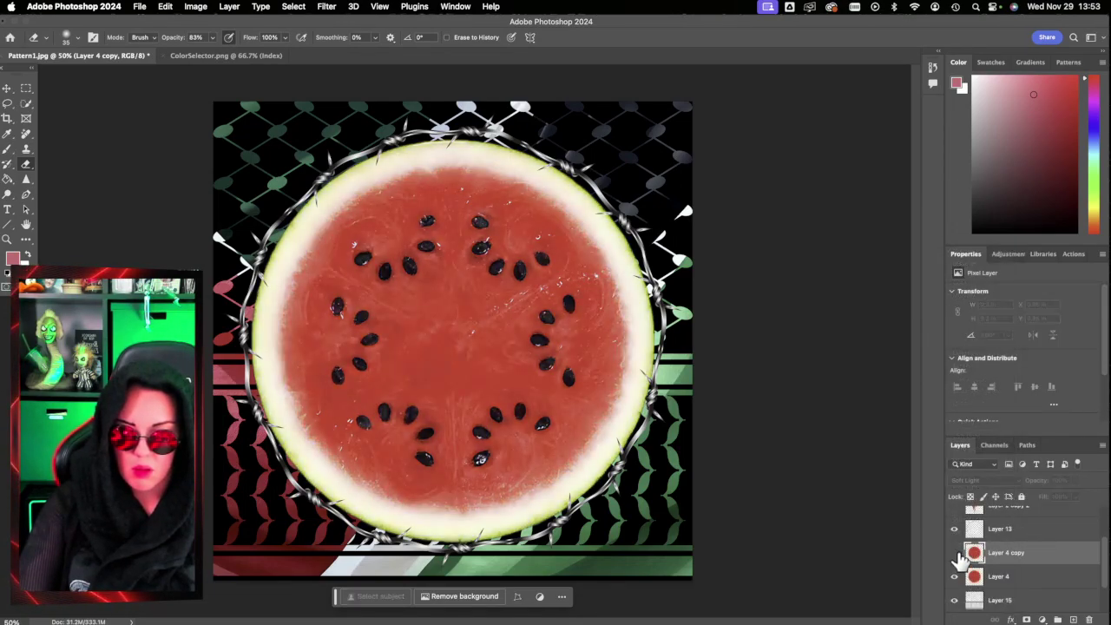
left_click(956, 553)
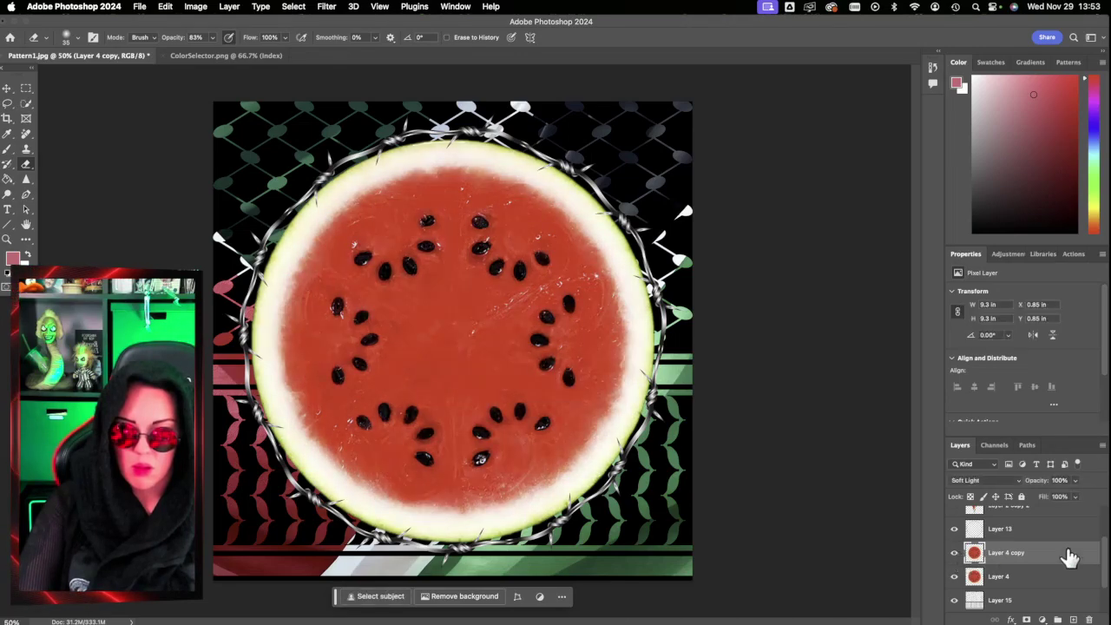
left_click(1062, 584, "shift")
right_click(1063, 583)
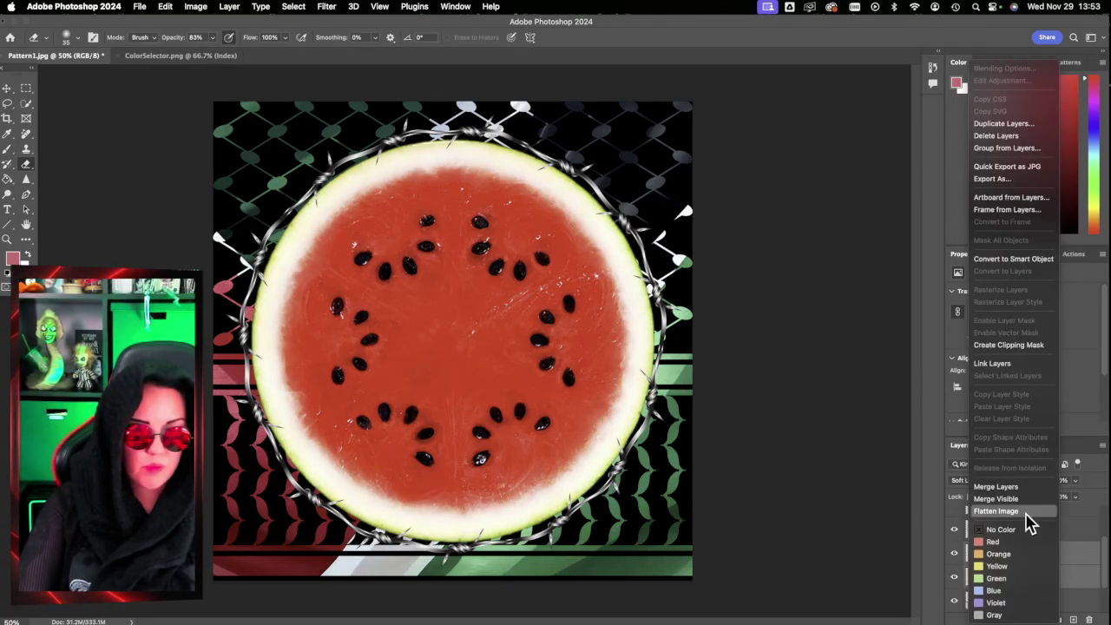
left_click(1084, 587)
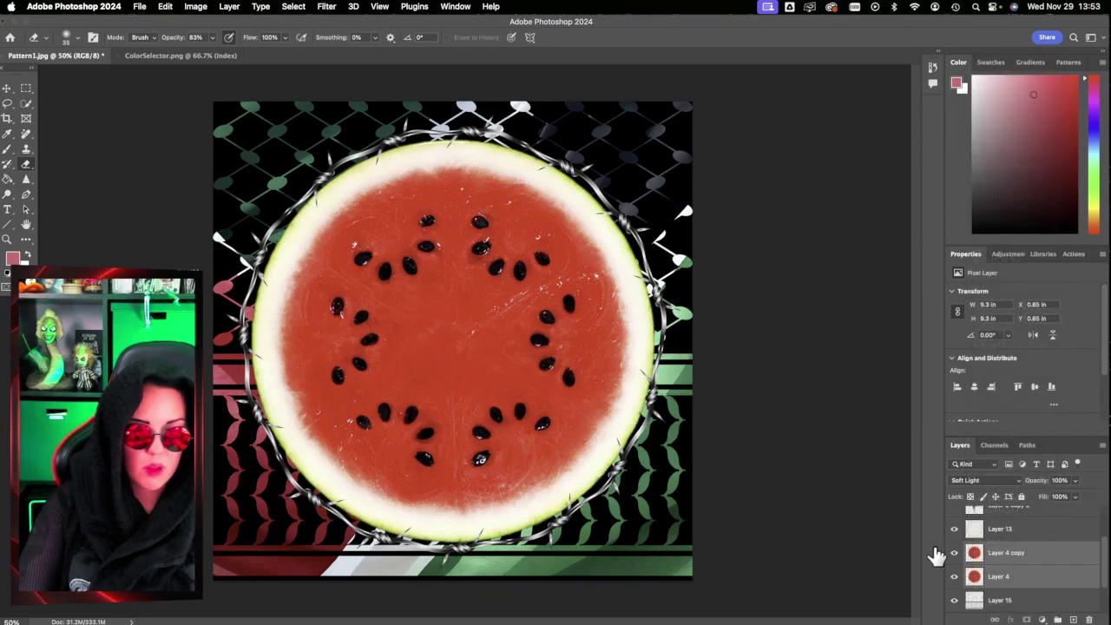
Step: Hide Layer 4 copy and start the Harmonization neural filter on the watermelon, Layer 4, using the flag, Layer 9, as reference
left_click(956, 553)
left_click(1033, 583)
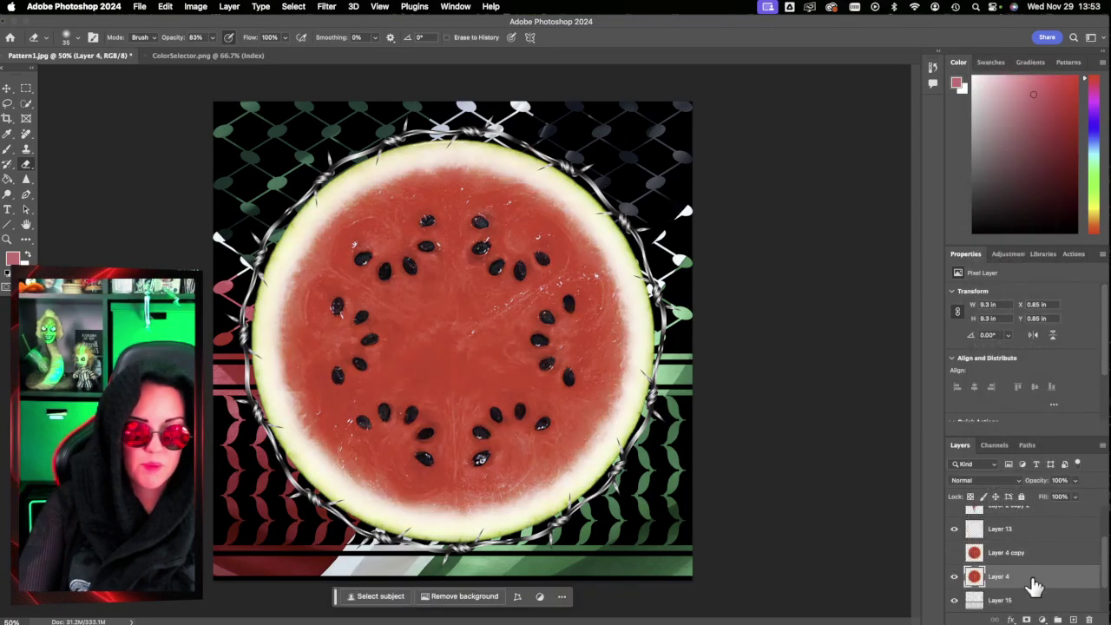
left_click(327, 7)
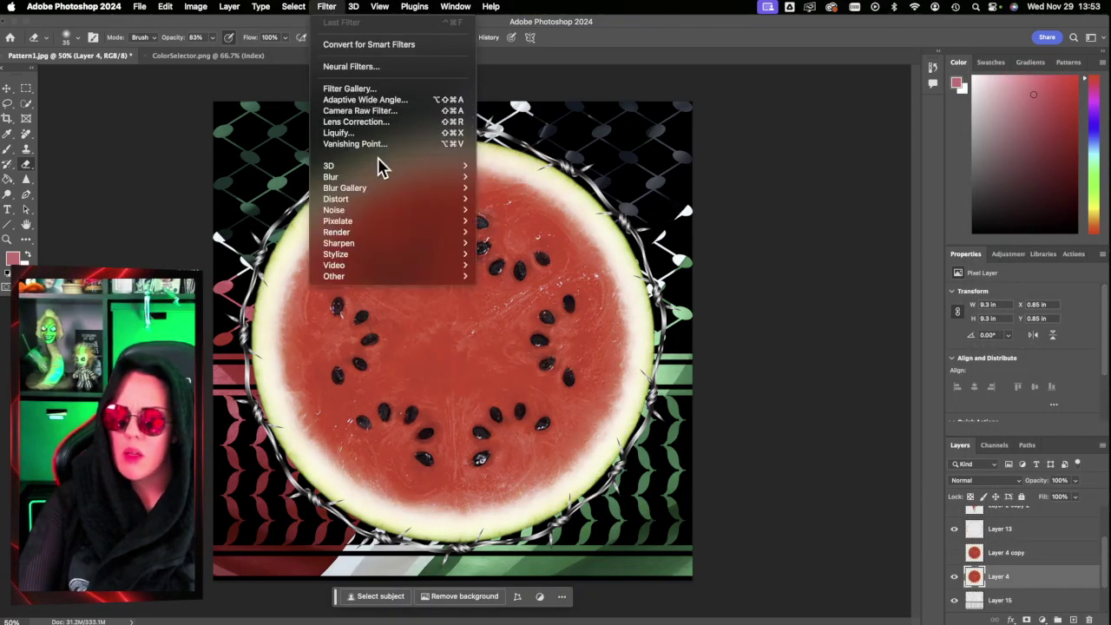
left_click(392, 67)
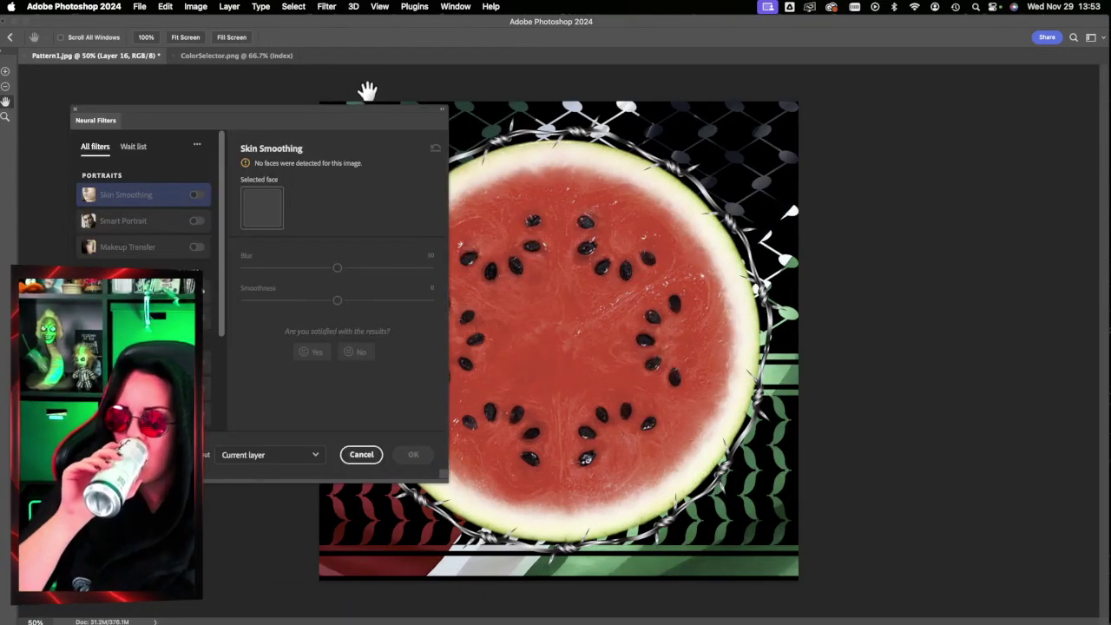
left_click_drag(343, 122, 554, 83)
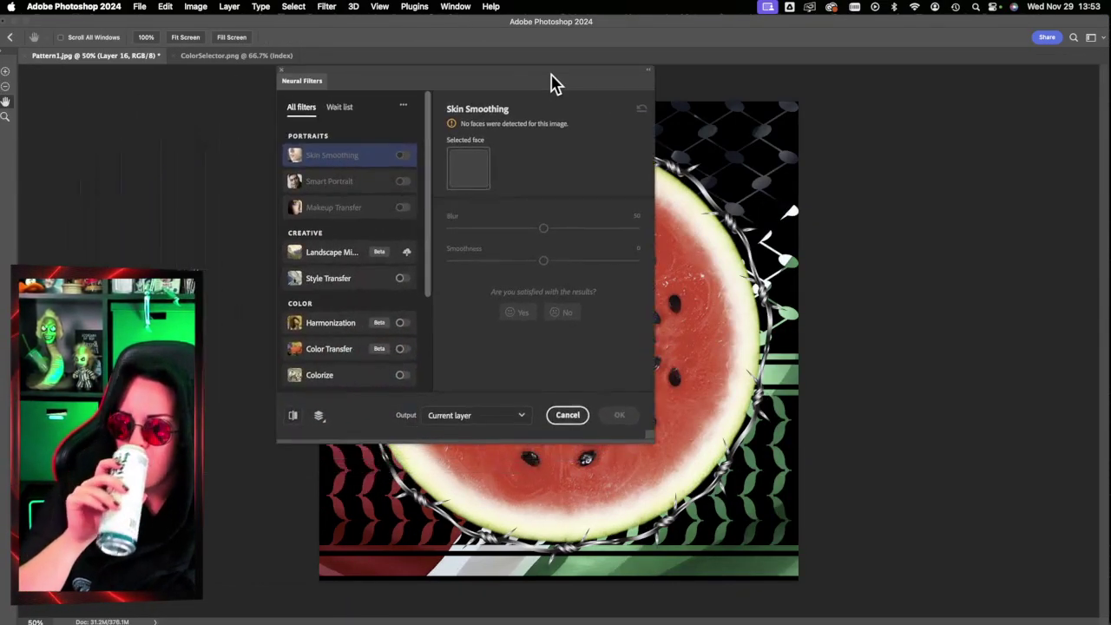
left_click(402, 324)
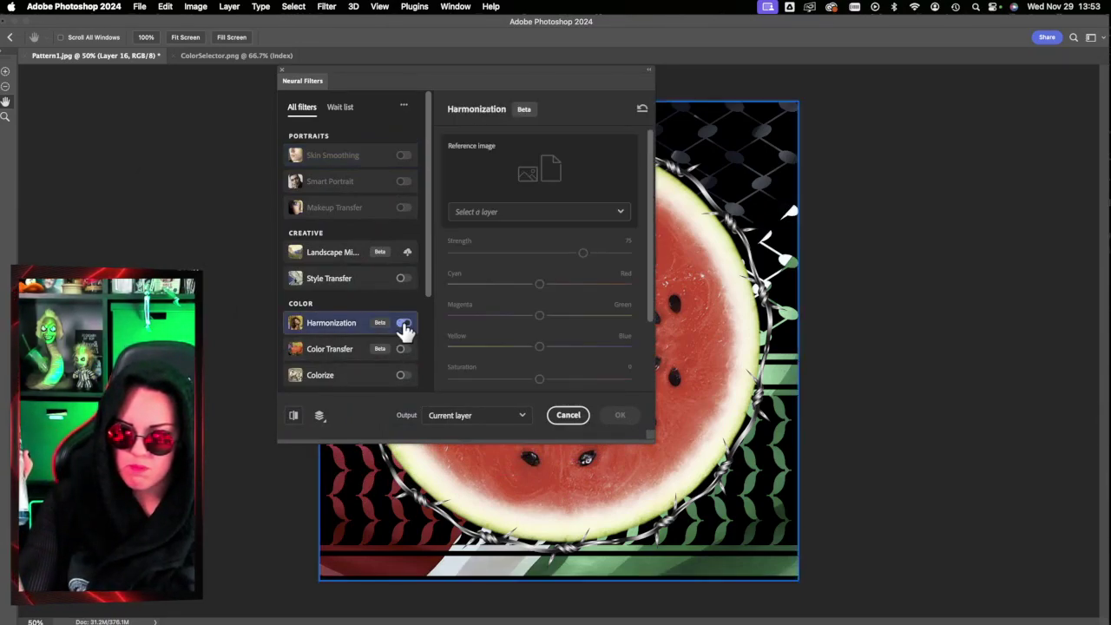
left_click(616, 213)
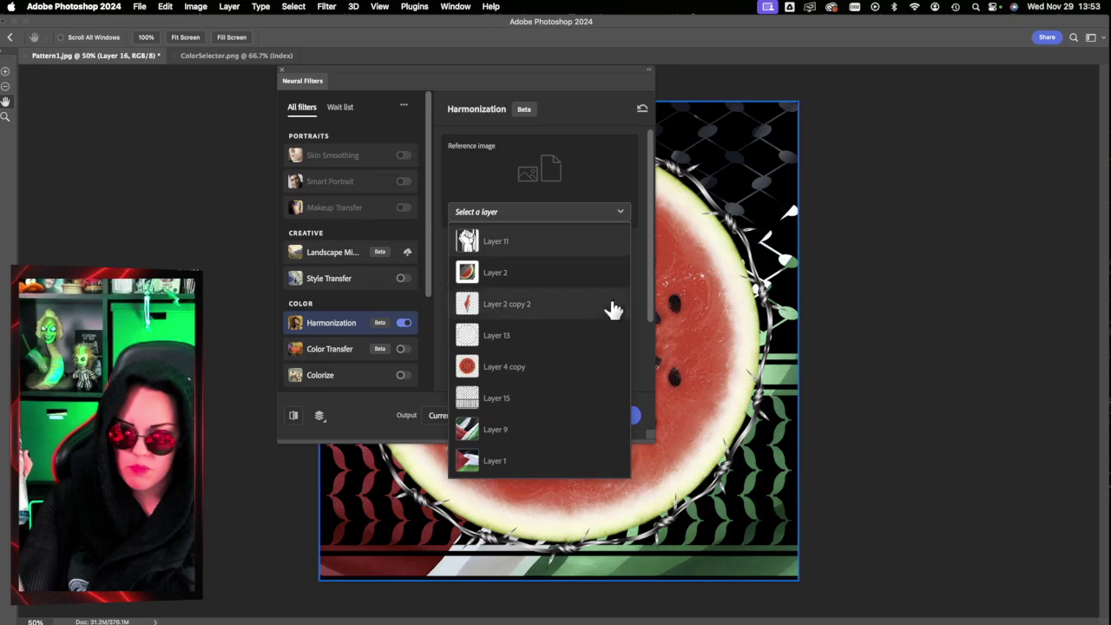
left_click(577, 434)
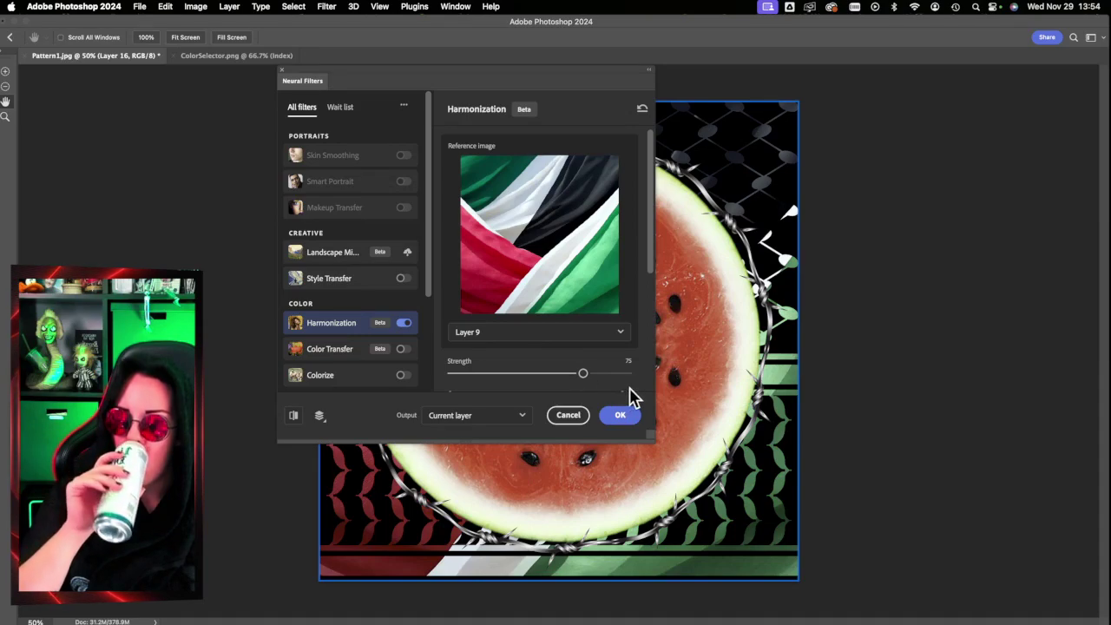
Step: Set Harmonization strength to 86 and saturation to +10, apply it to the watermelon, and clear the selection
scroll(541, 330, "down", 5)
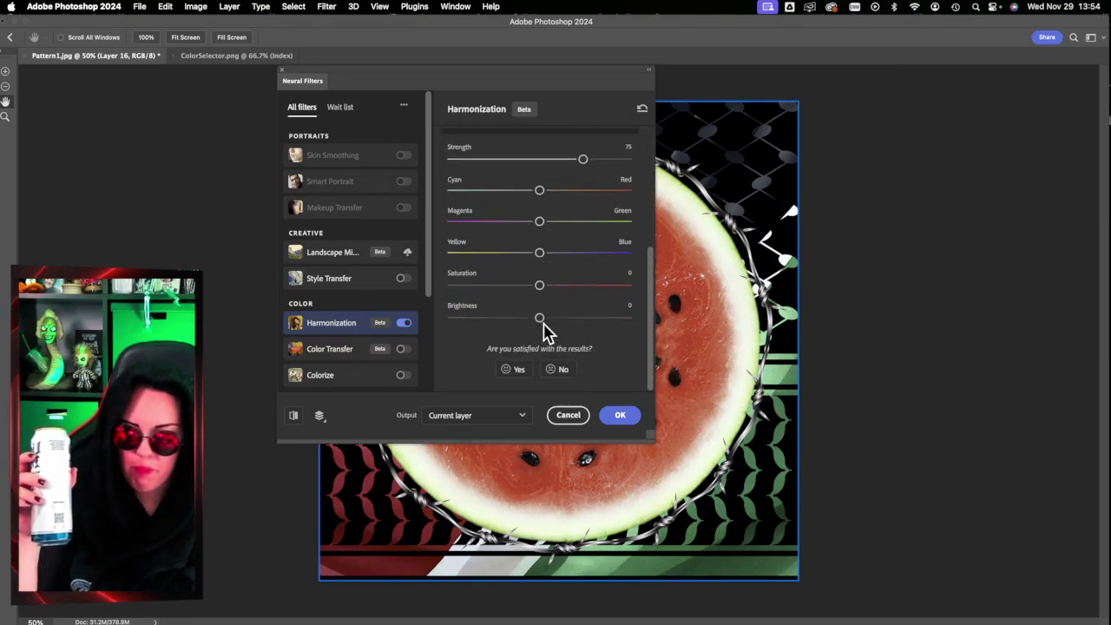
scroll(543, 330, "up", 5)
scroll(546, 330, "down", 2)
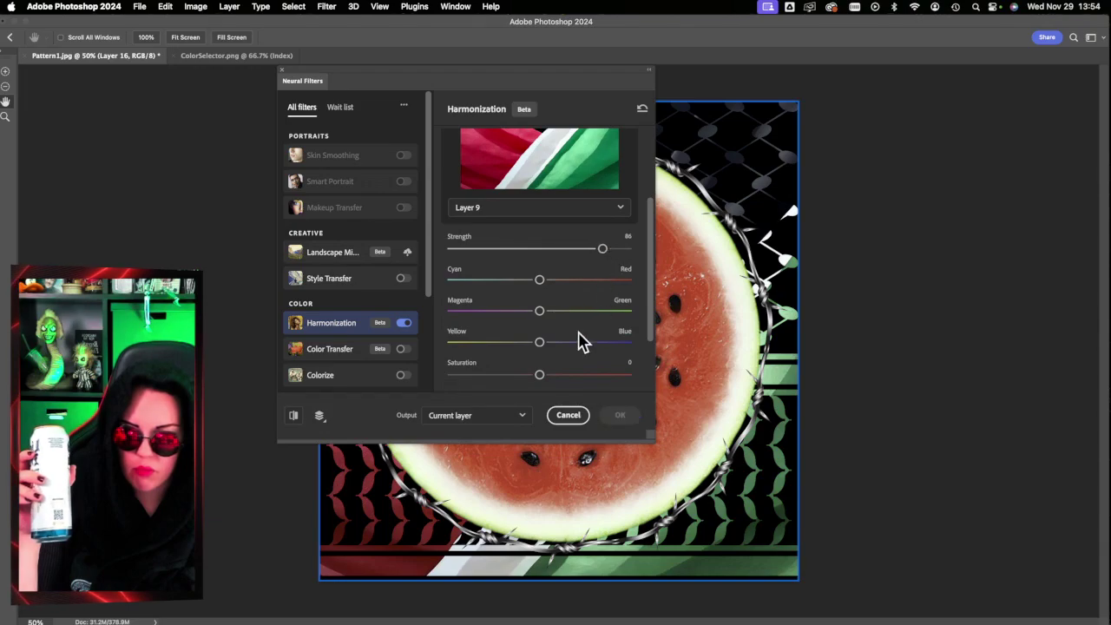
scroll(573, 348, "down", 2)
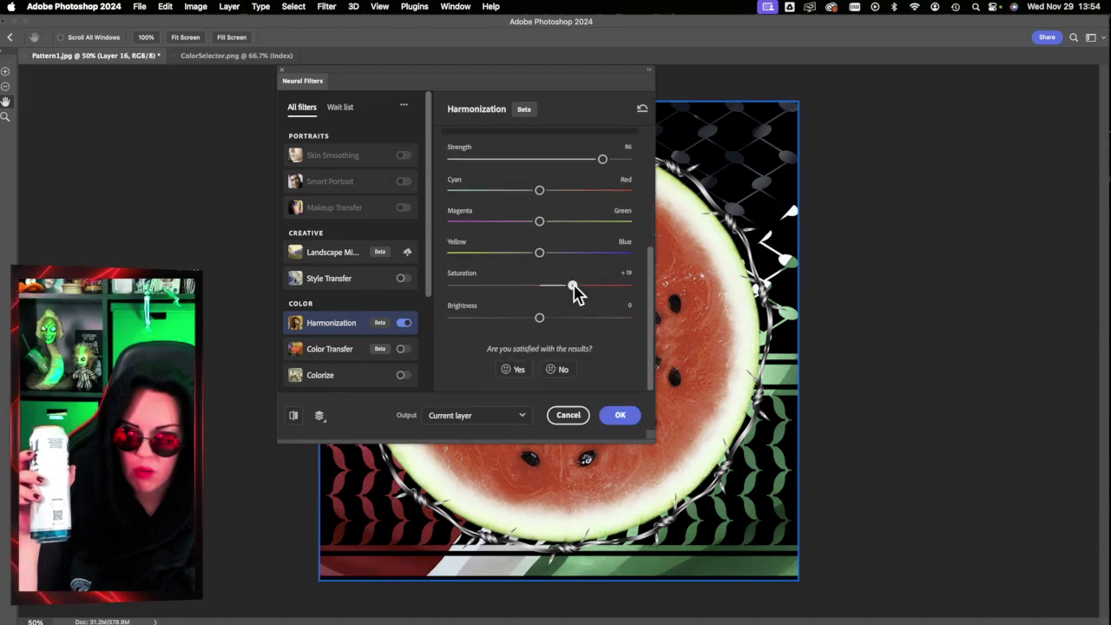
left_click(539, 317)
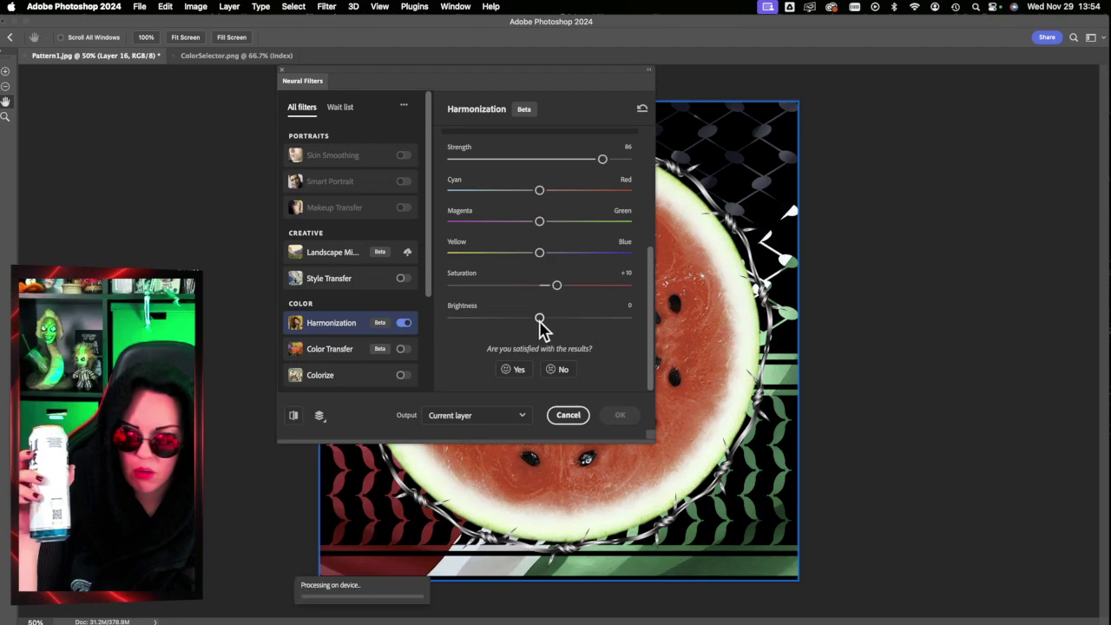
left_click(619, 416)
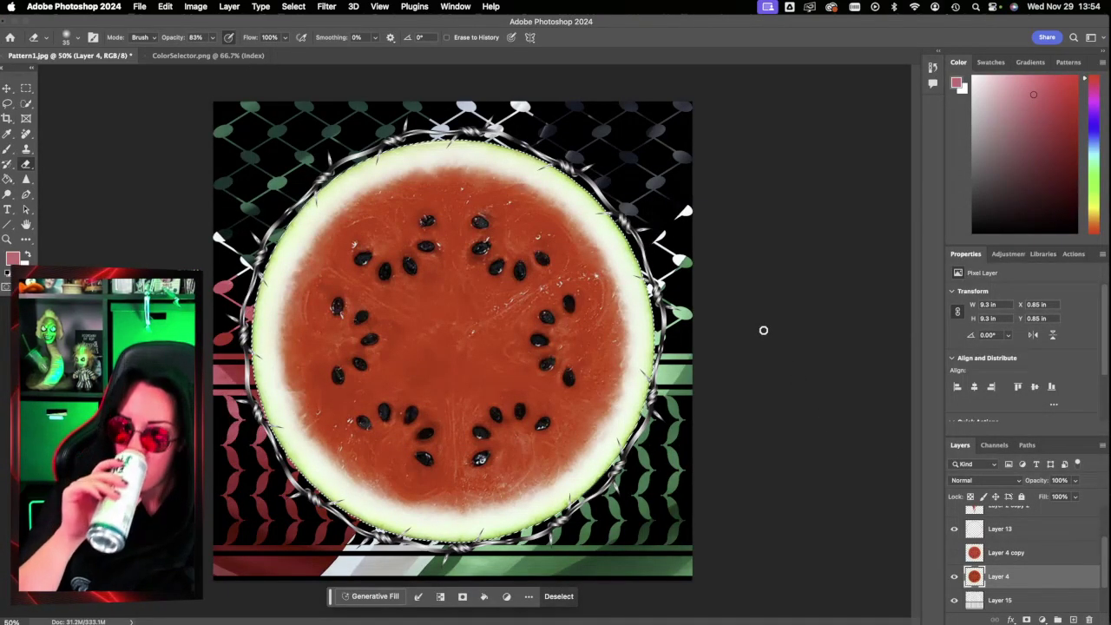
key("super+d")
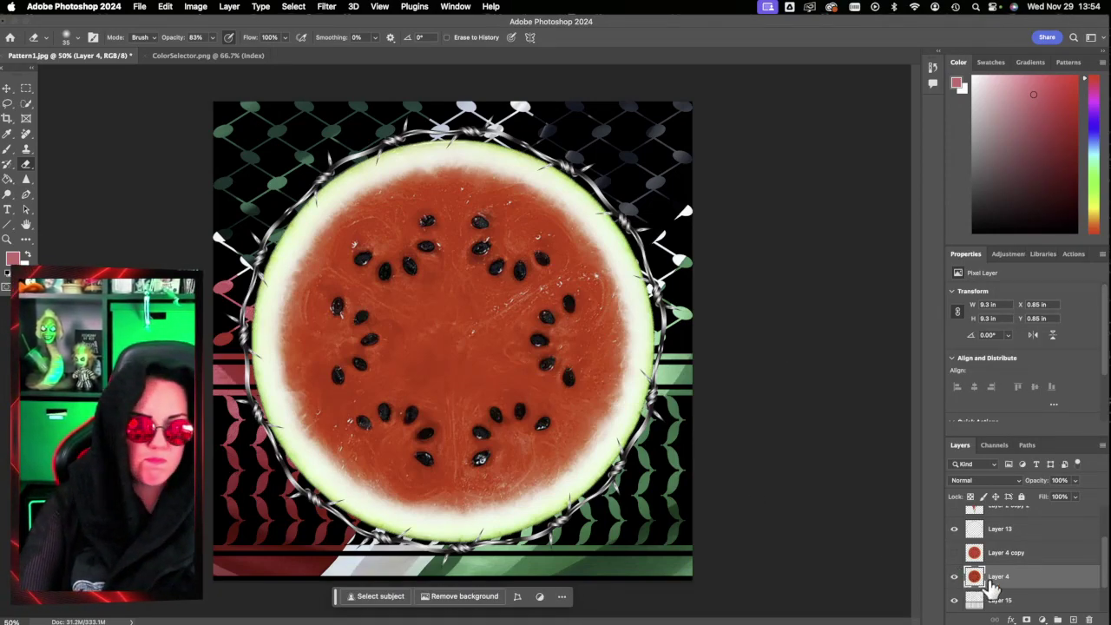
Step: Compare the harmonized watermelon with and without Layer 4 copy, and try Multiply on the copy
left_click(955, 553)
left_click(955, 554)
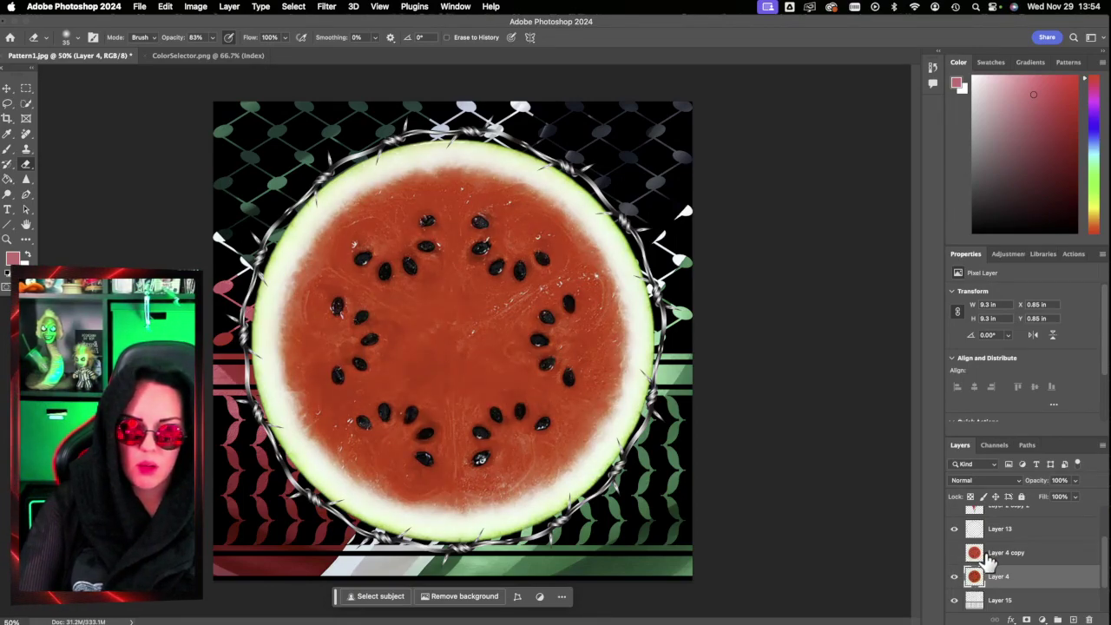
left_click(989, 556)
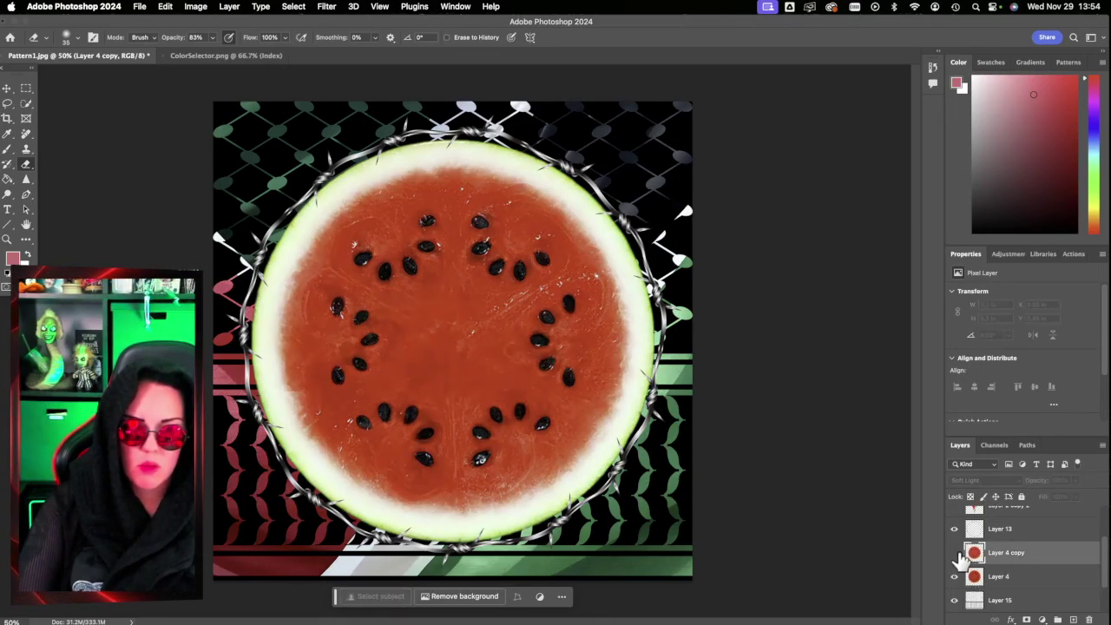
left_click(955, 553)
left_click(984, 479)
left_click(994, 330)
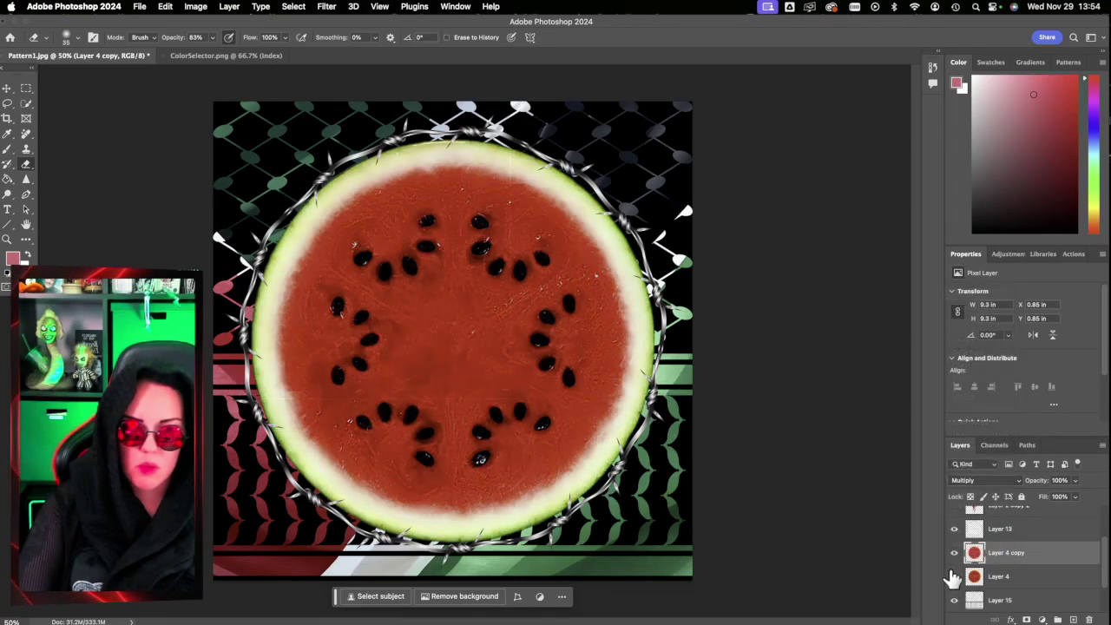
Step: Set Layer 4 copy to Normal, compare it with the harmonized watermelon, and delete the copy
left_click(979, 480)
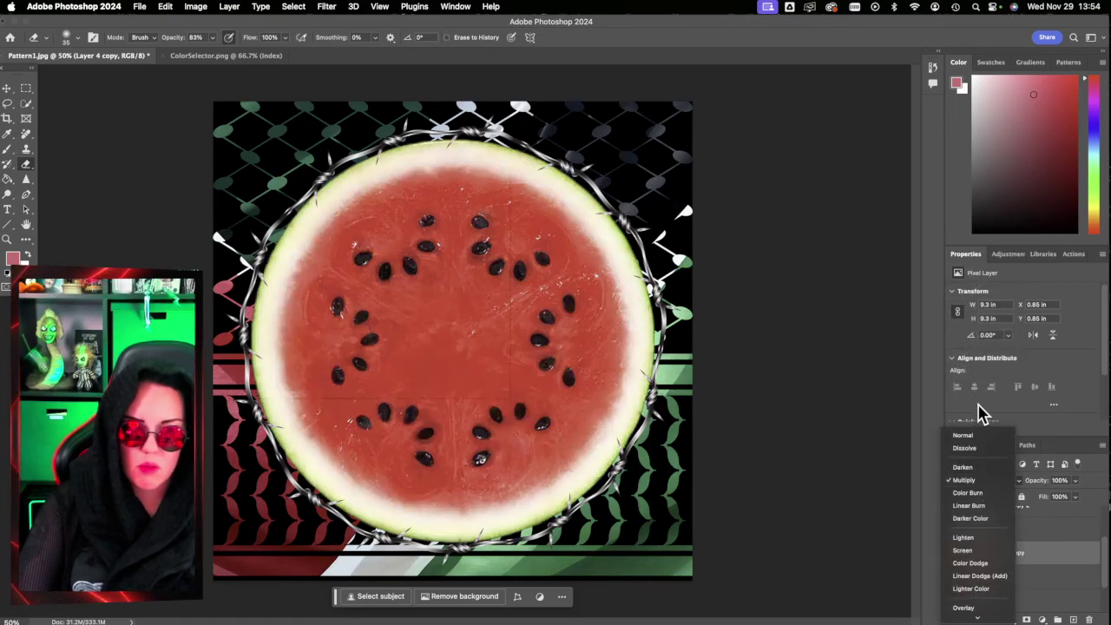
left_click(979, 440)
left_click(955, 553)
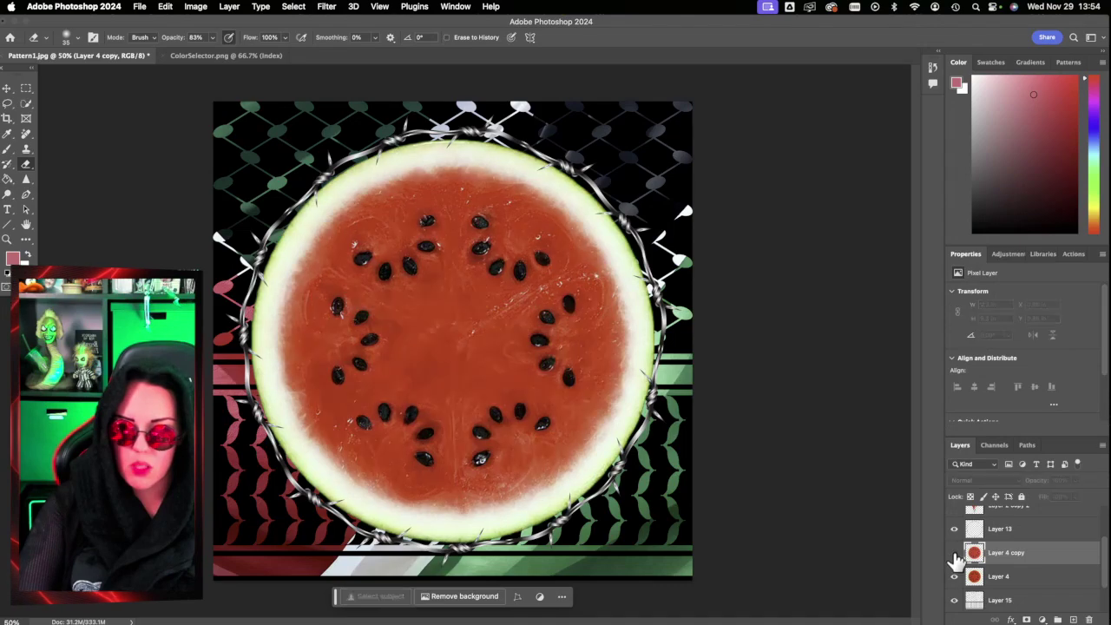
left_click(956, 554)
left_click(956, 554)
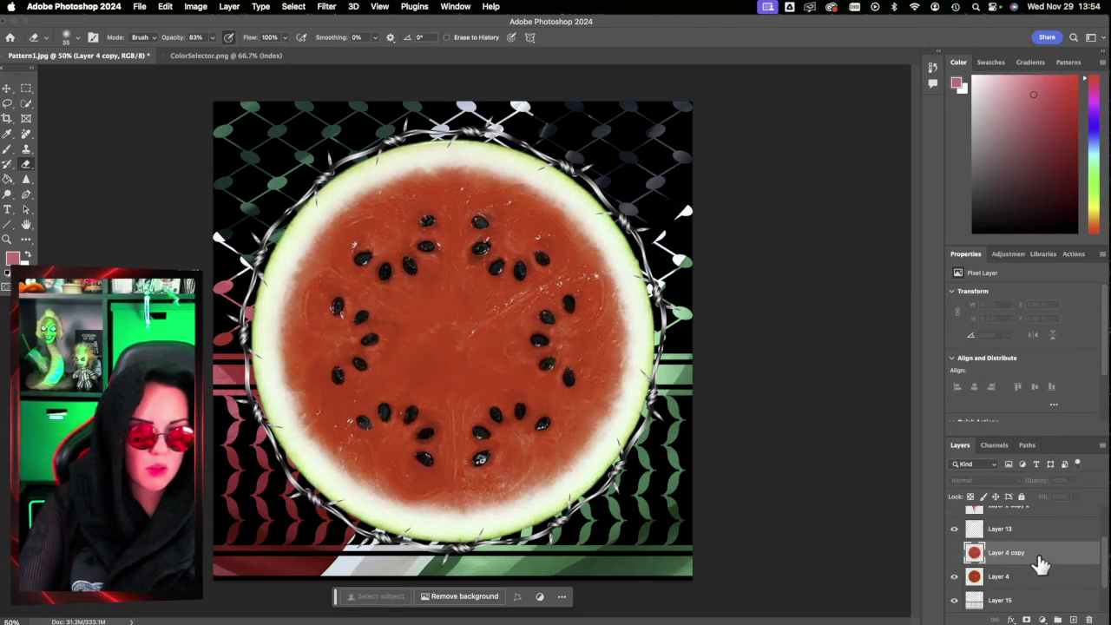
key("Delete")
Step: Show the raised fist, Layer 11, preview blend modes on it, and set it to Luminosity
left_click(1000, 536)
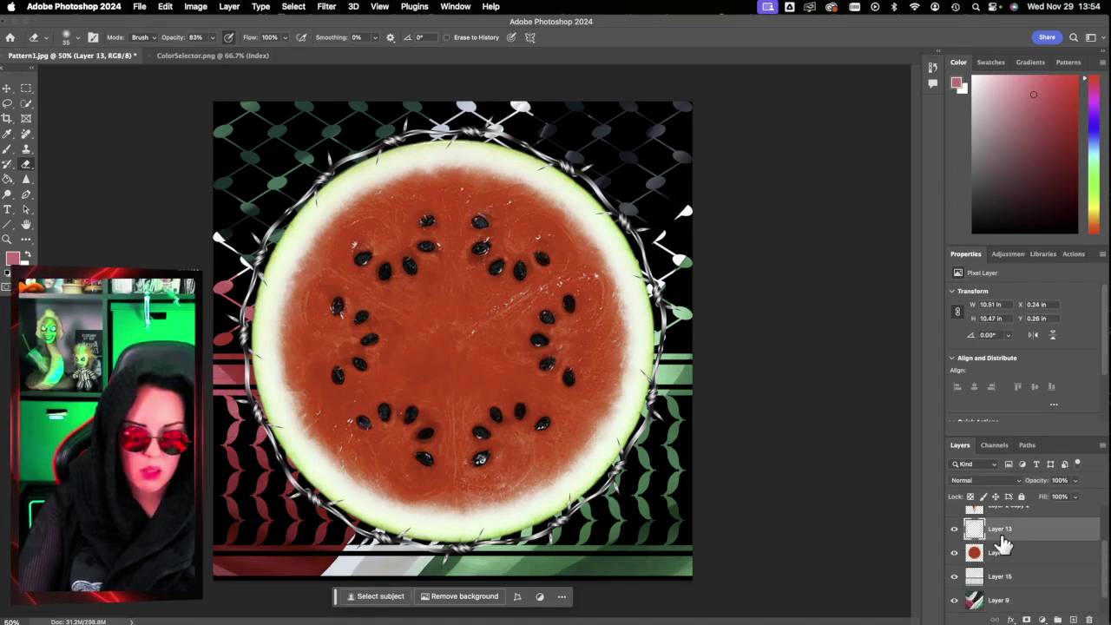
scroll(1013, 562, "up", 2)
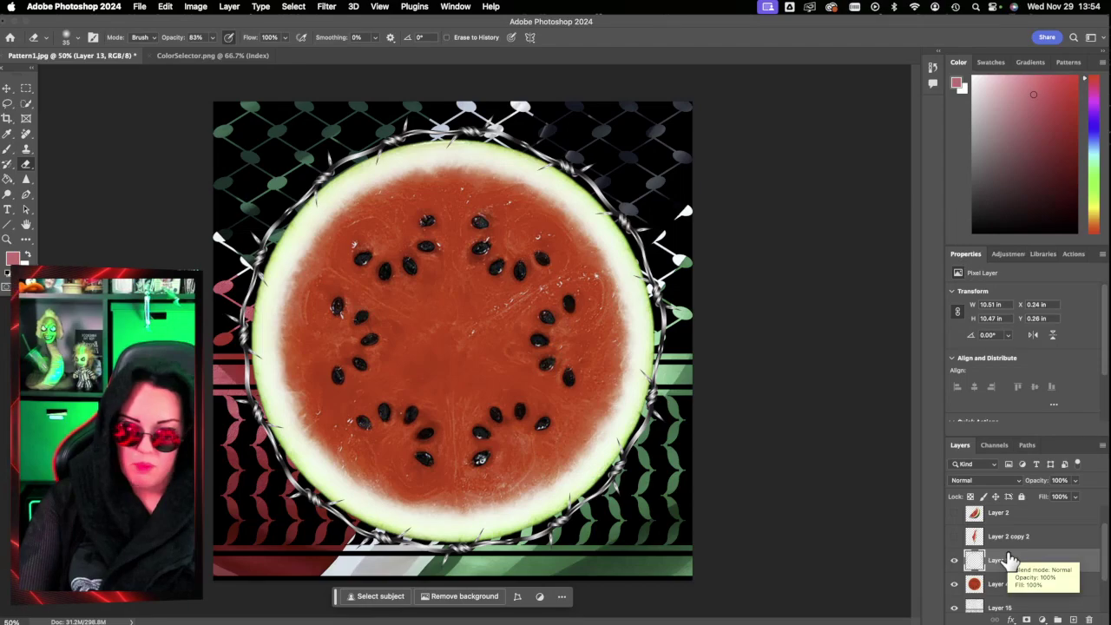
left_click(1008, 538)
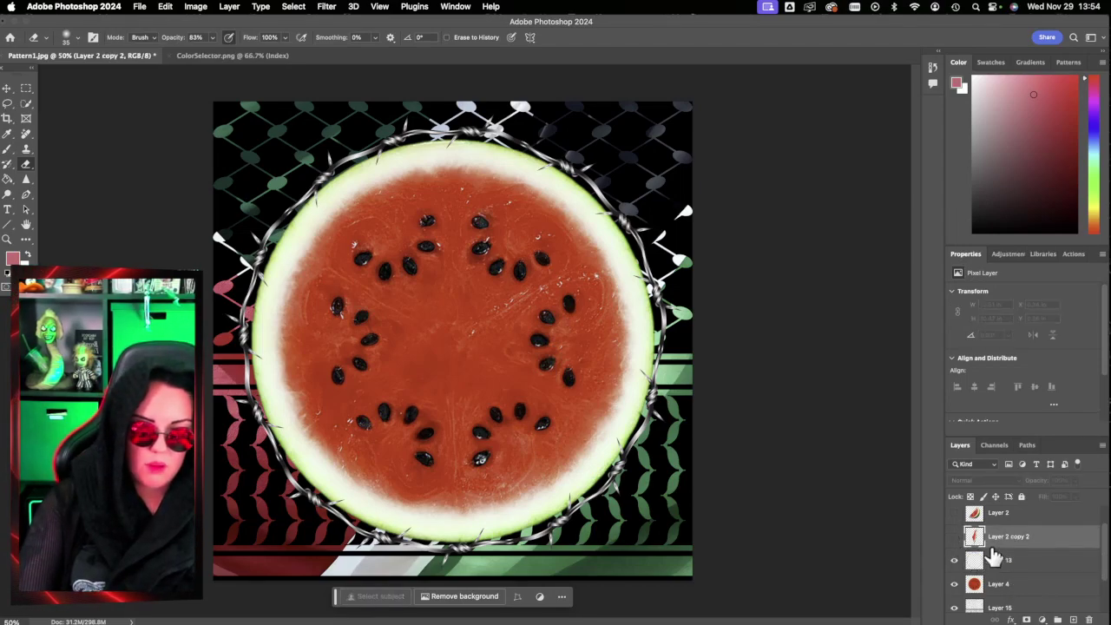
scroll(999, 555, "up", 1)
left_click(982, 521)
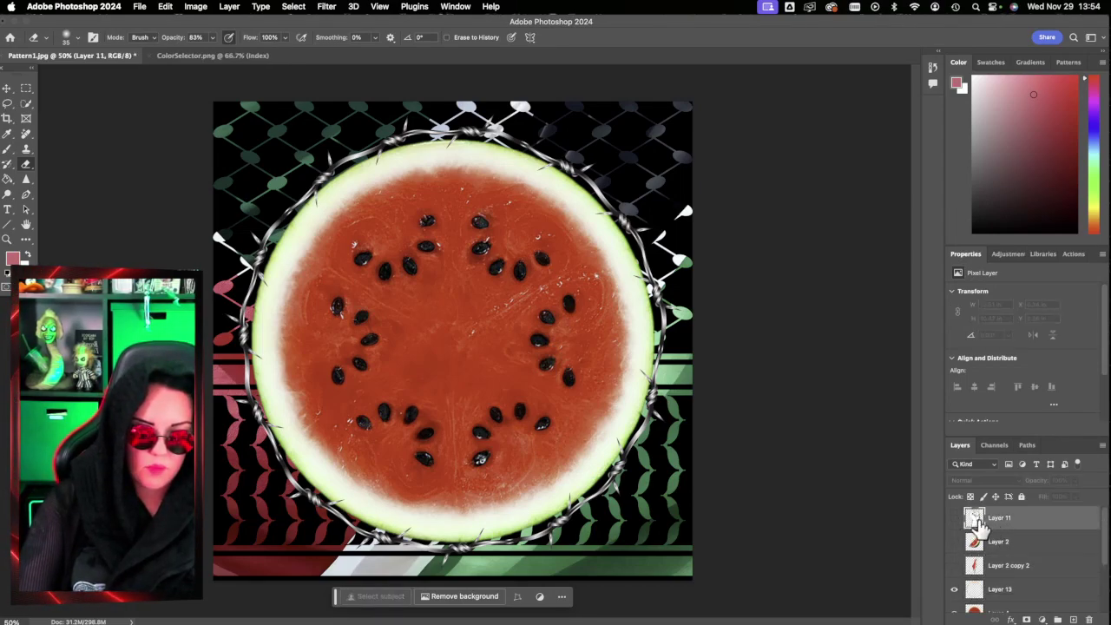
left_click(955, 519)
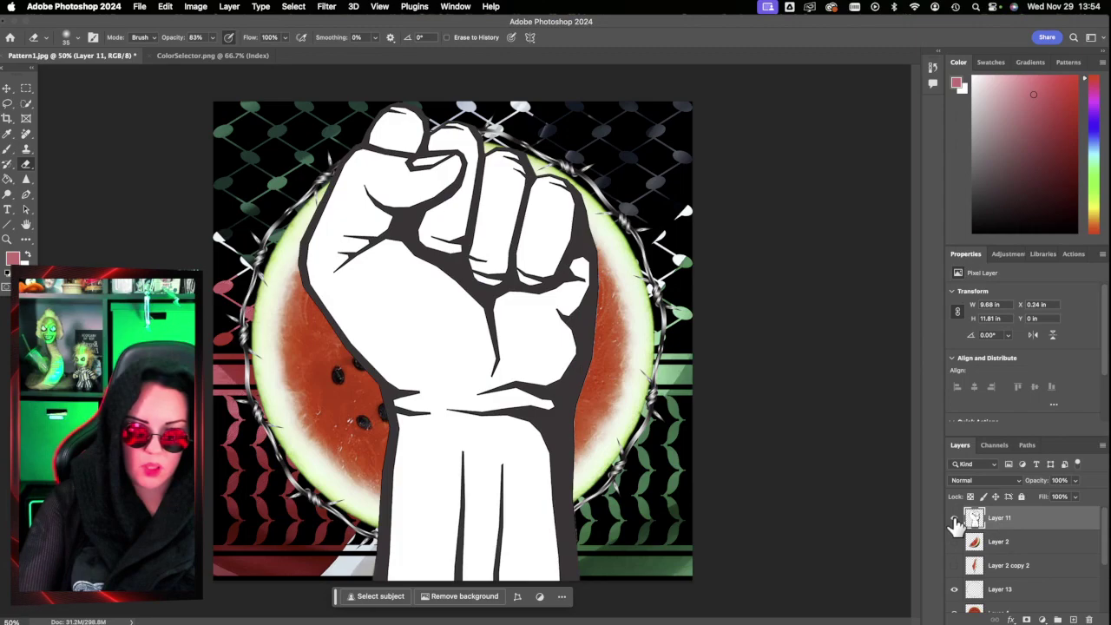
left_click(998, 482)
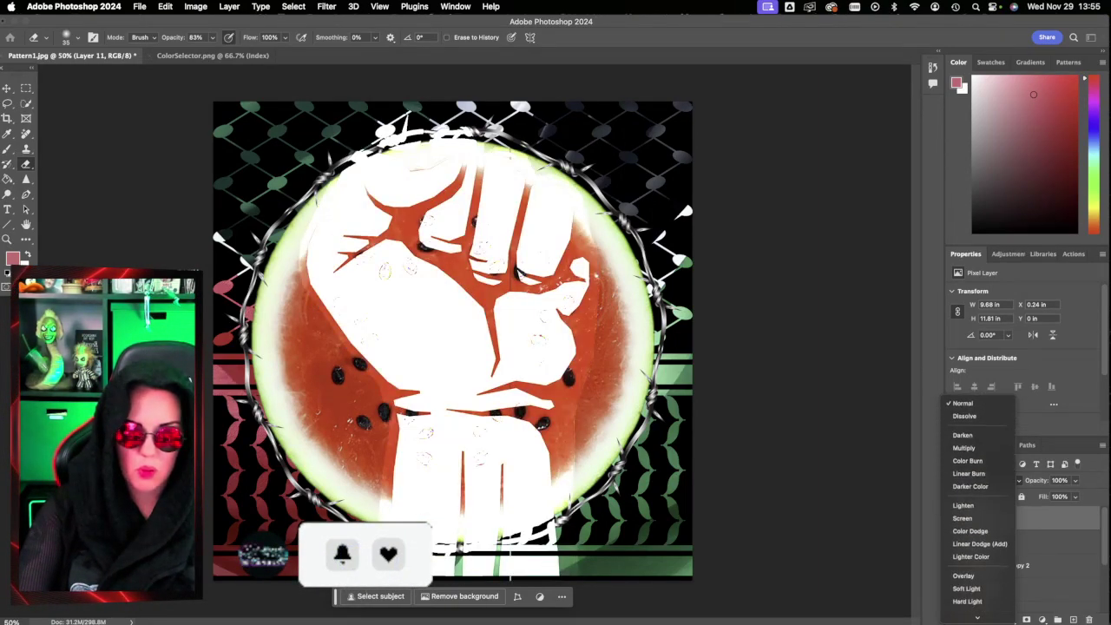
mouse_move(983, 618)
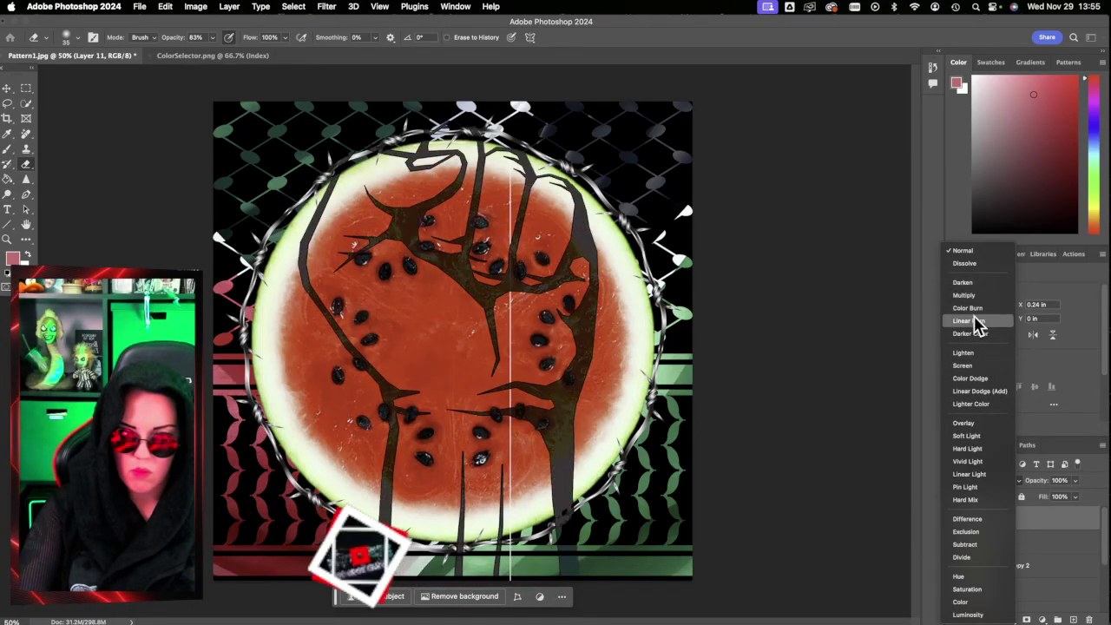
left_click(959, 615)
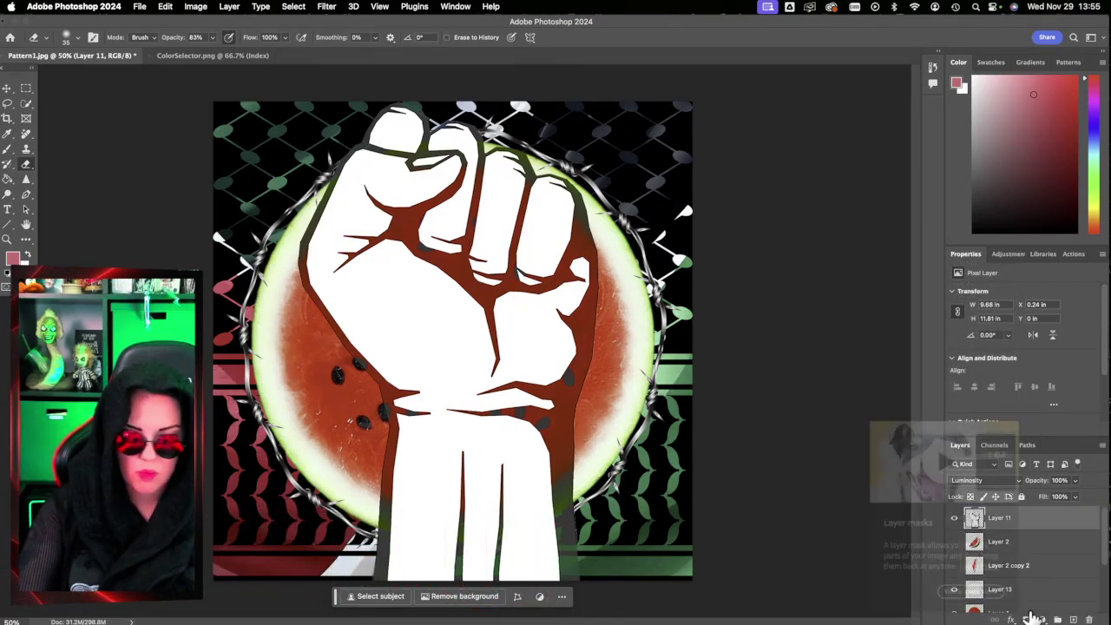
Step: Preview the watermelon slice, Layer 2, and delete that layer
left_click(1033, 541)
left_click(954, 542)
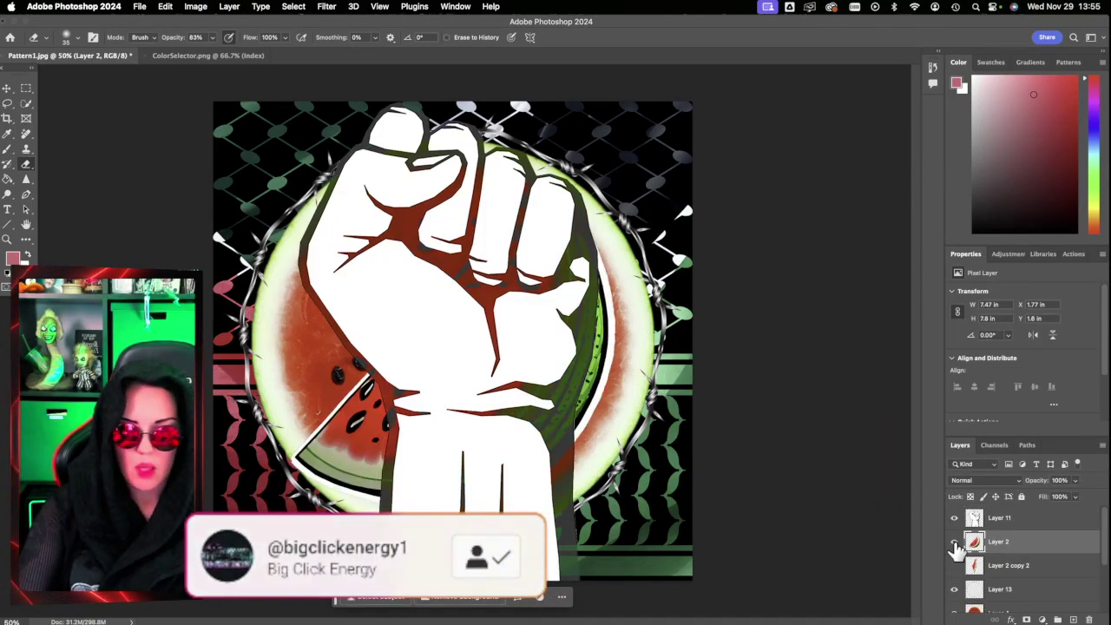
left_click(954, 541)
left_click_drag(1052, 547, 1088, 619)
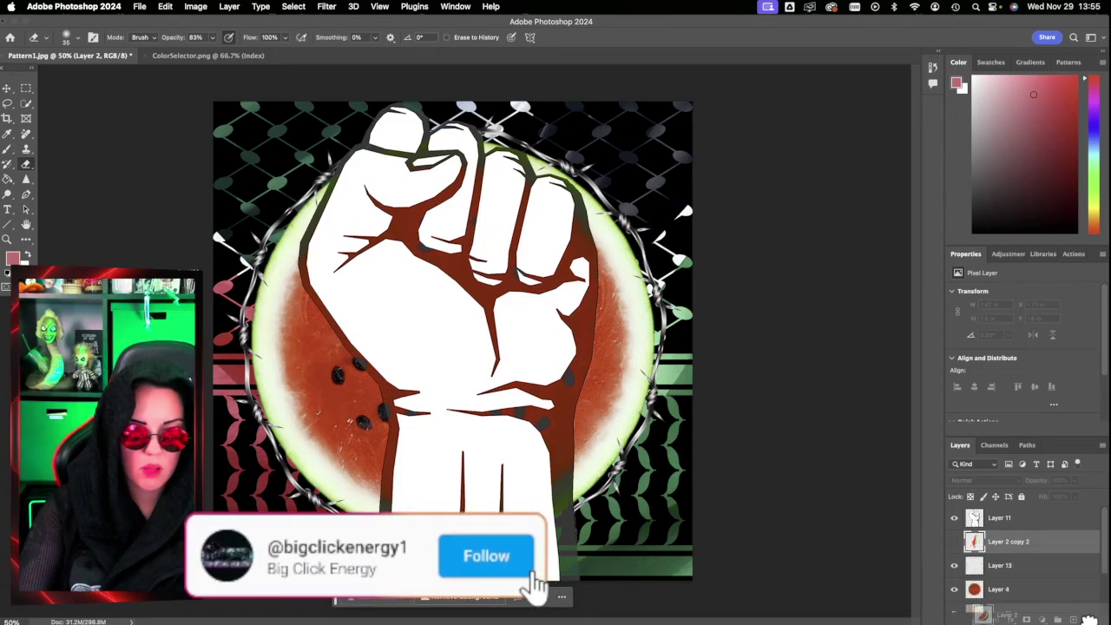
Step: Show Layer 2 copy 2 above the fist layer and scale it to about 1.06 by 3.17 in on the forearm's left side
left_click(956, 542)
left_click_drag(1031, 549, 1020, 519)
key("cmd+t")
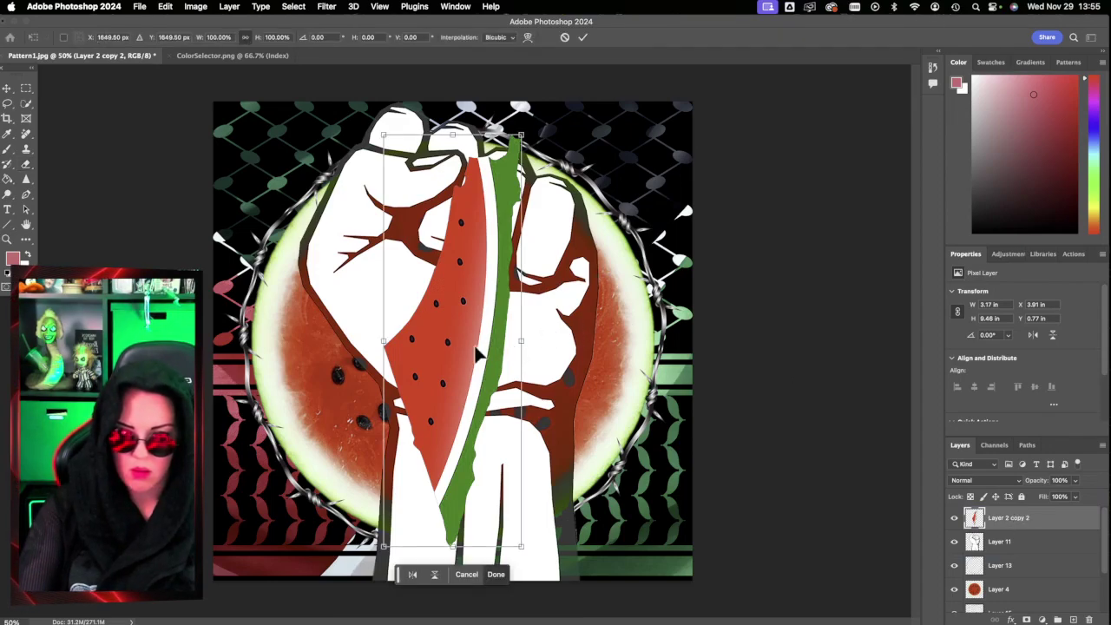
mouse_move(476, 344)
left_mouse_down()
mouse_move(520, 362)
mouse_move(487, 363)
left_mouse_up()
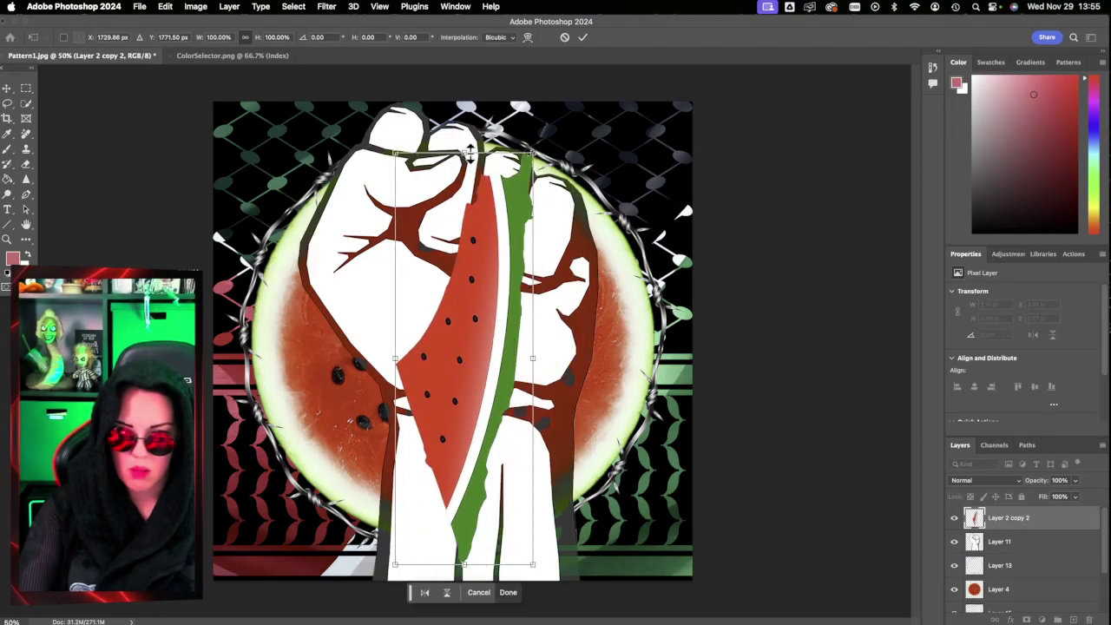
left_click_drag(464, 153, 472, 459)
left_click_drag(465, 526, 424, 519)
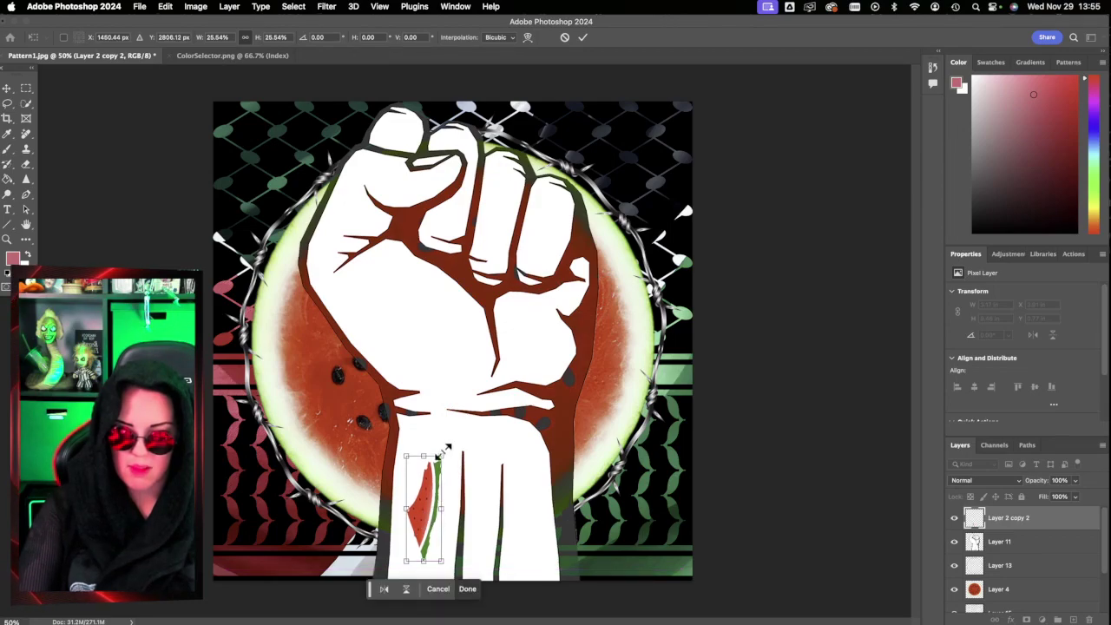
left_click_drag(443, 455, 452, 425)
left_click_drag(441, 486, 434, 495)
left_click(584, 37)
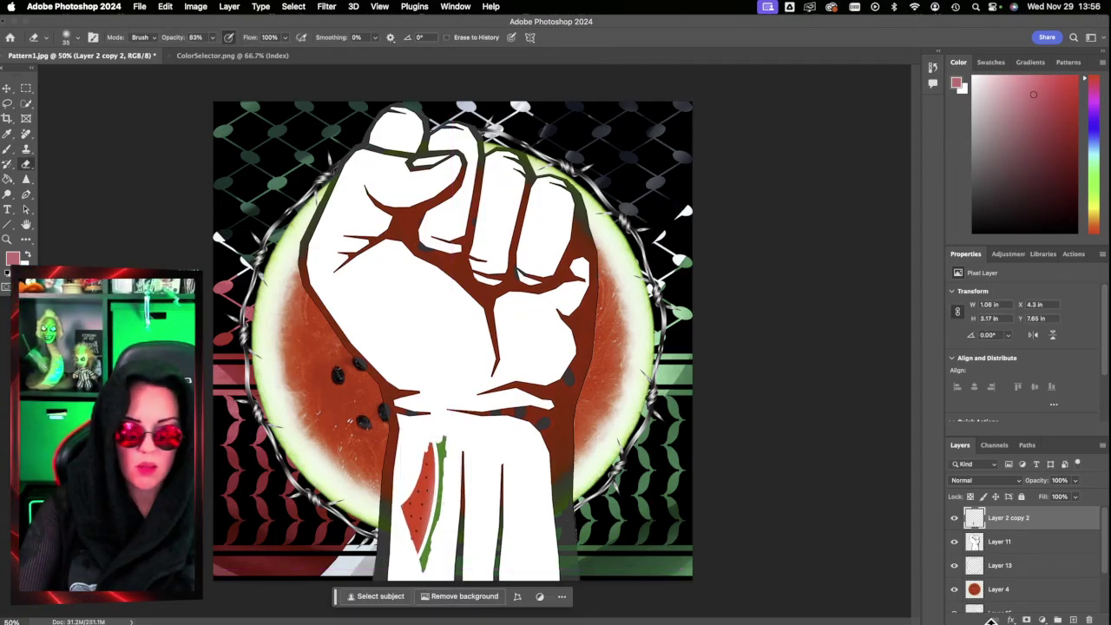
Step: Try Linear Burn, then Luminosity at 83% opacity, on Layer 2 copy 2, the watermelon slice on the forearm
key("e")
left_click(977, 480)
scroll(977, 521, "down", 3)
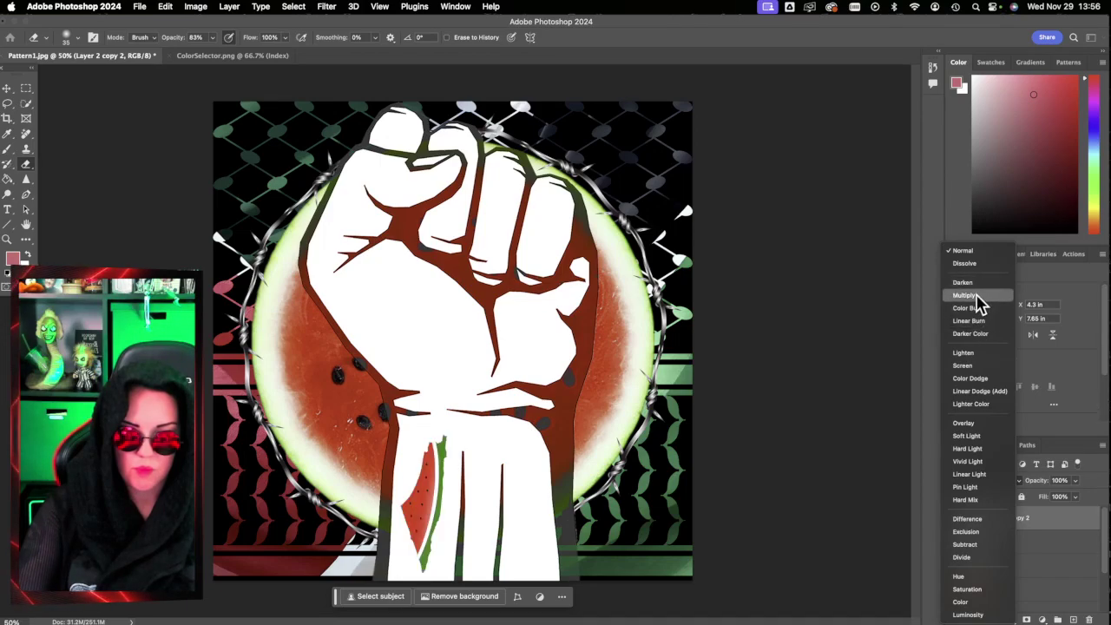
left_click(973, 320)
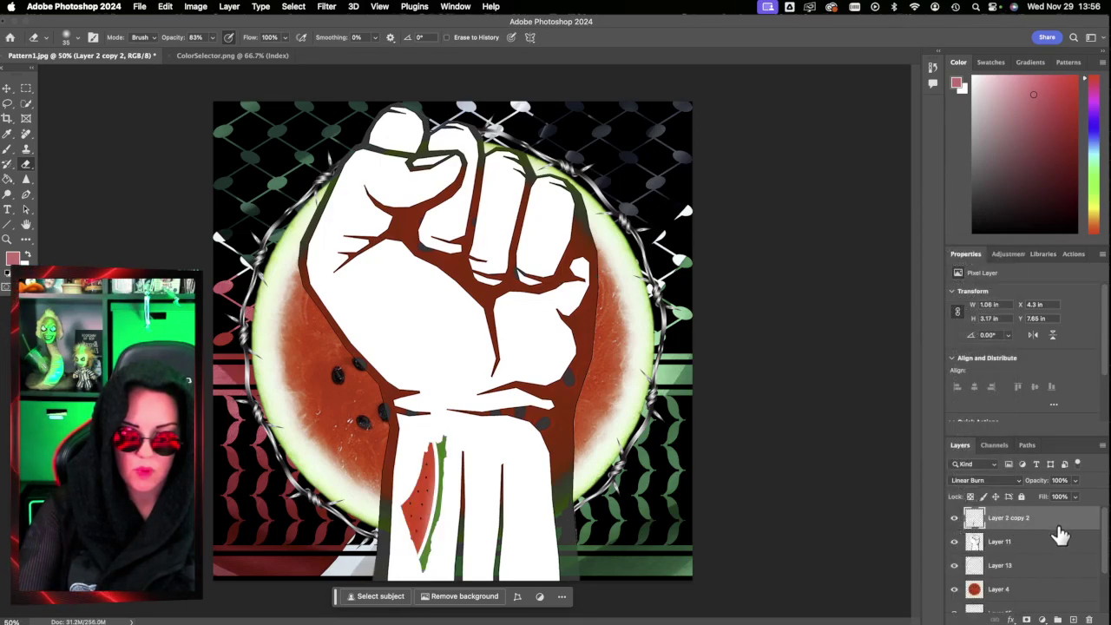
left_click(1017, 481)
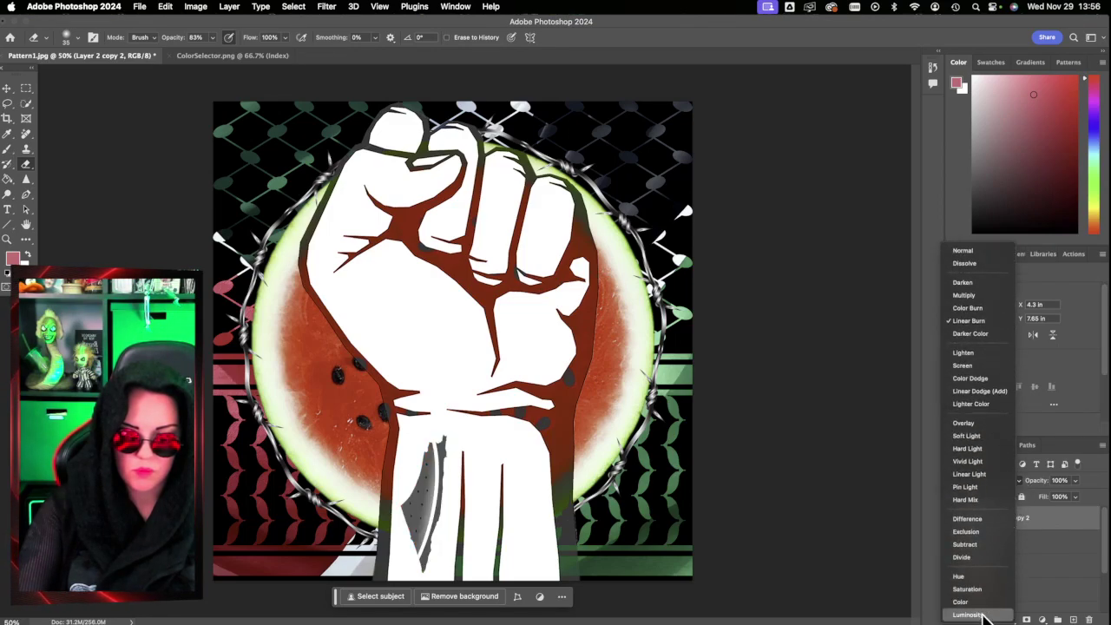
left_click(985, 615)
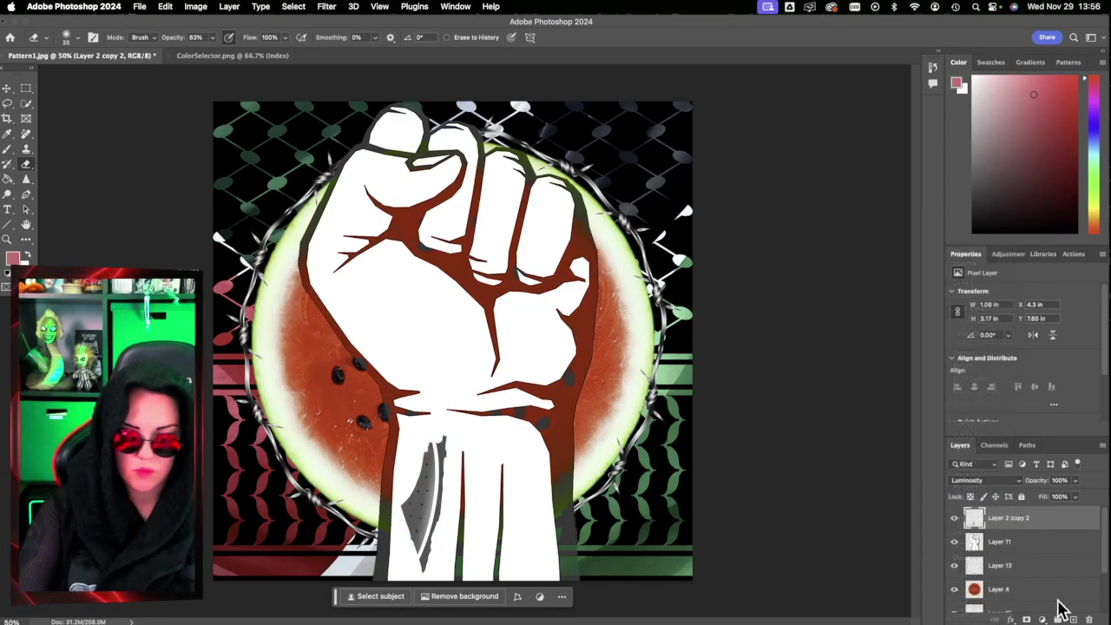
left_click(1076, 481)
left_click_drag(1073, 504, 1068, 503)
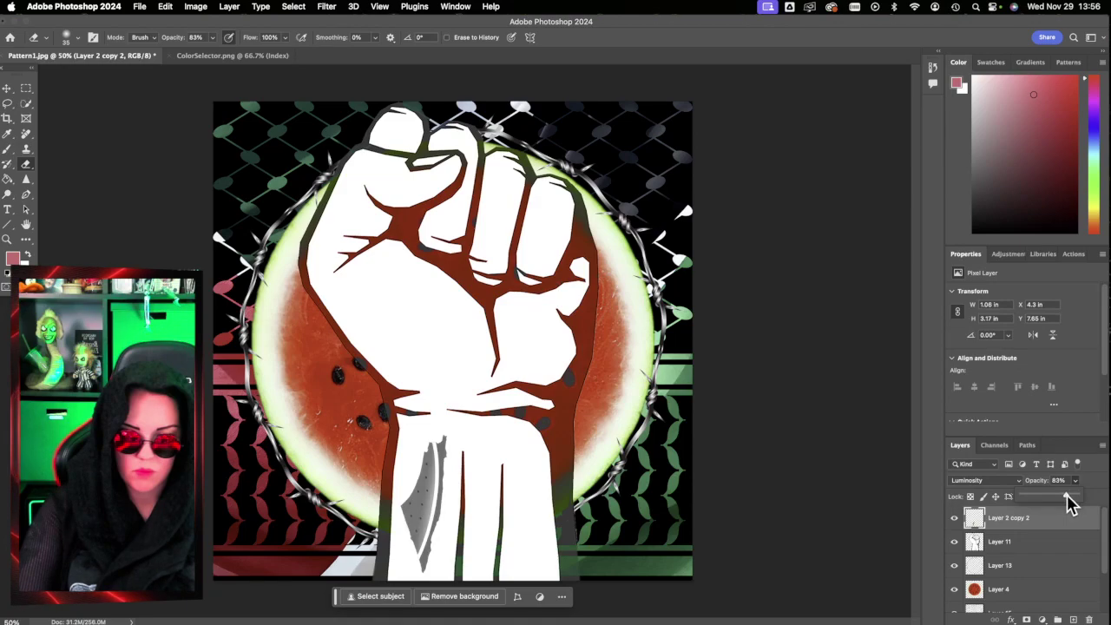
left_click(1078, 483)
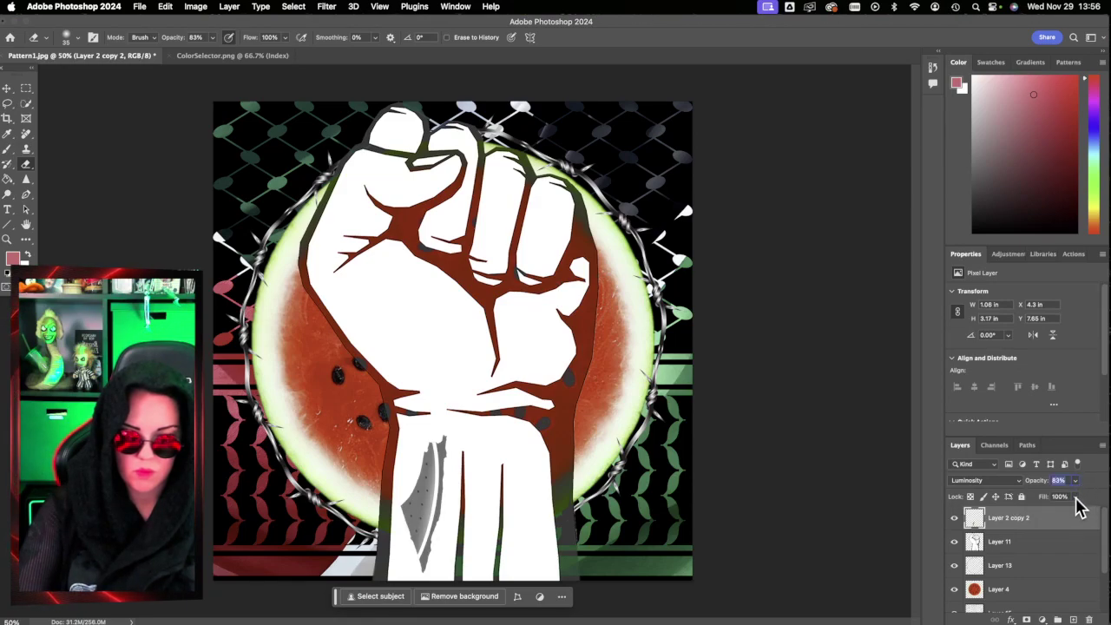
Step: Try a different fill amount on Layer 2 copy 2 and delete that layer
left_click(1075, 498)
mouse_move(1073, 511)
left_mouse_down()
mouse_move(1057, 511)
mouse_move(1071, 523)
left_mouse_up()
key("Delete")
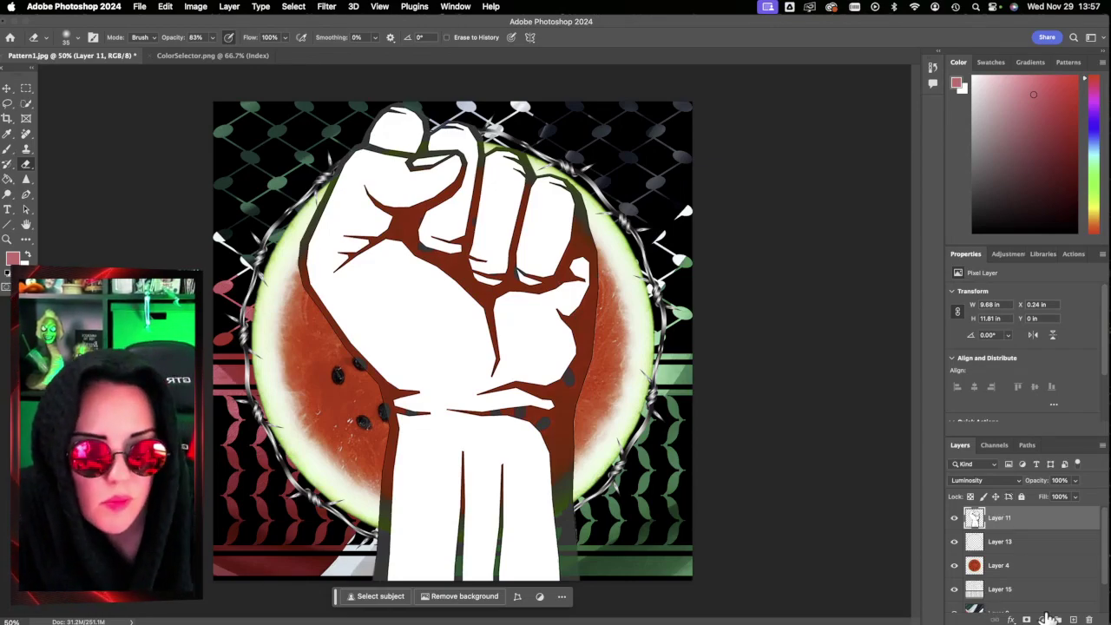
Step: Move the raised fist, Layer 11, slightly left so its bounding box starts at X 0 in
left_click(204, 59)
left_click(87, 55)
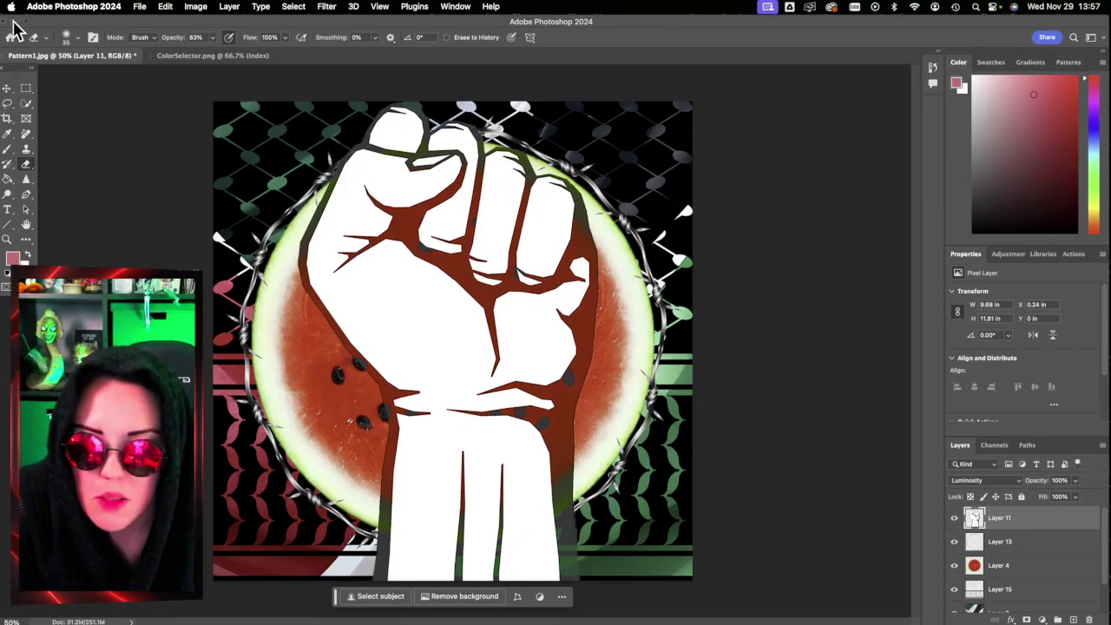
key("super+t")
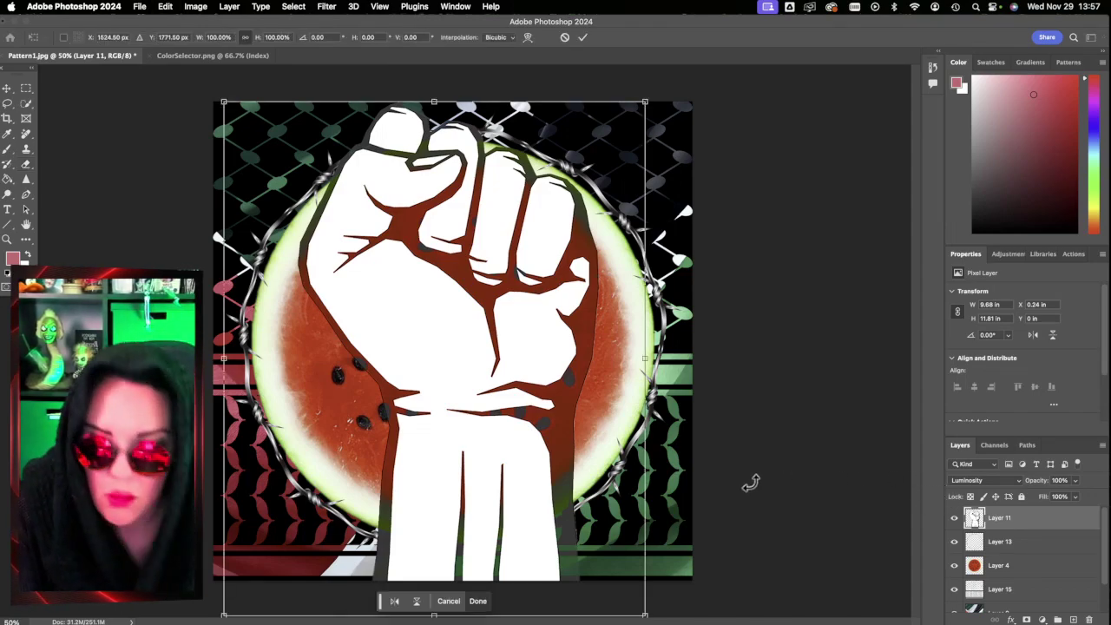
mouse_move(556, 536)
left_mouse_down()
mouse_move(573, 536)
mouse_move(535, 536)
mouse_move(574, 536)
mouse_move(540, 538)
left_mouse_up()
left_click(584, 39)
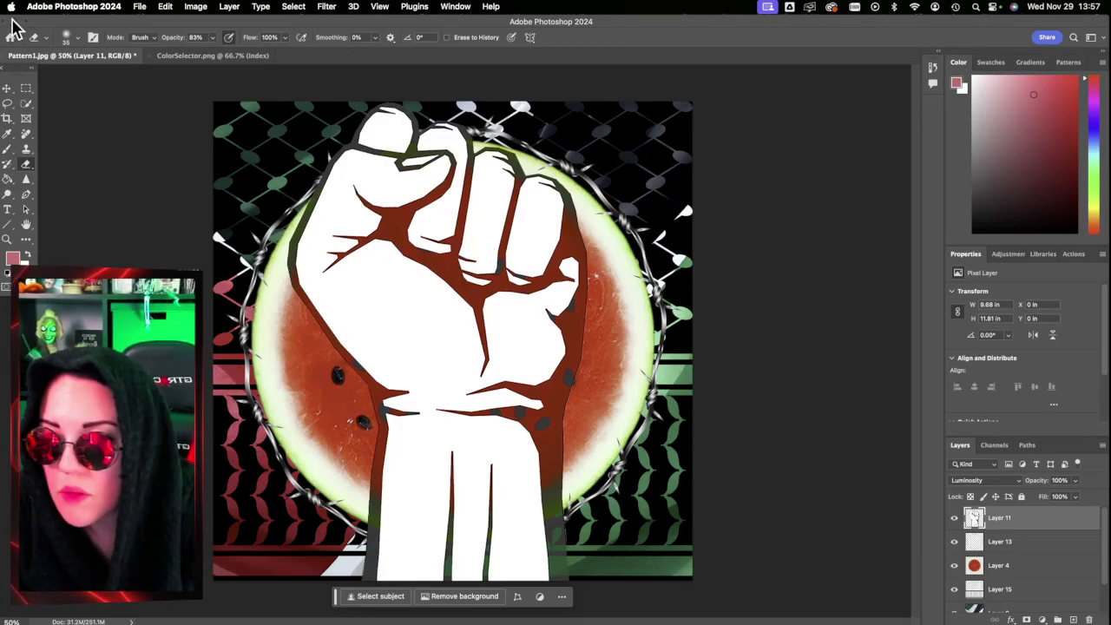
key("F11")
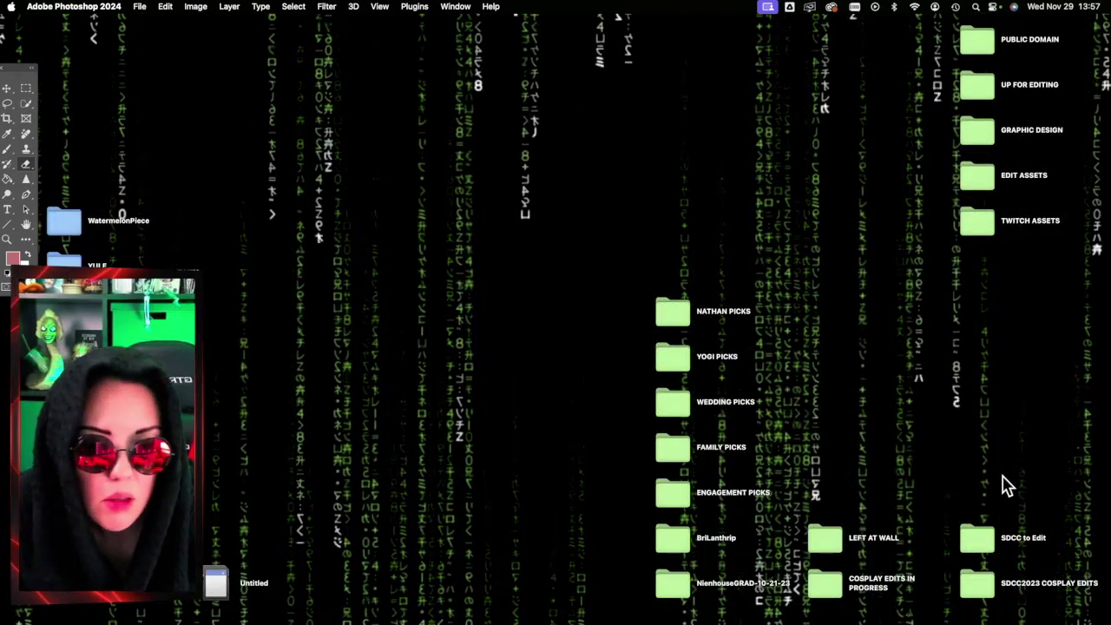
mouse_move(1085, 387)
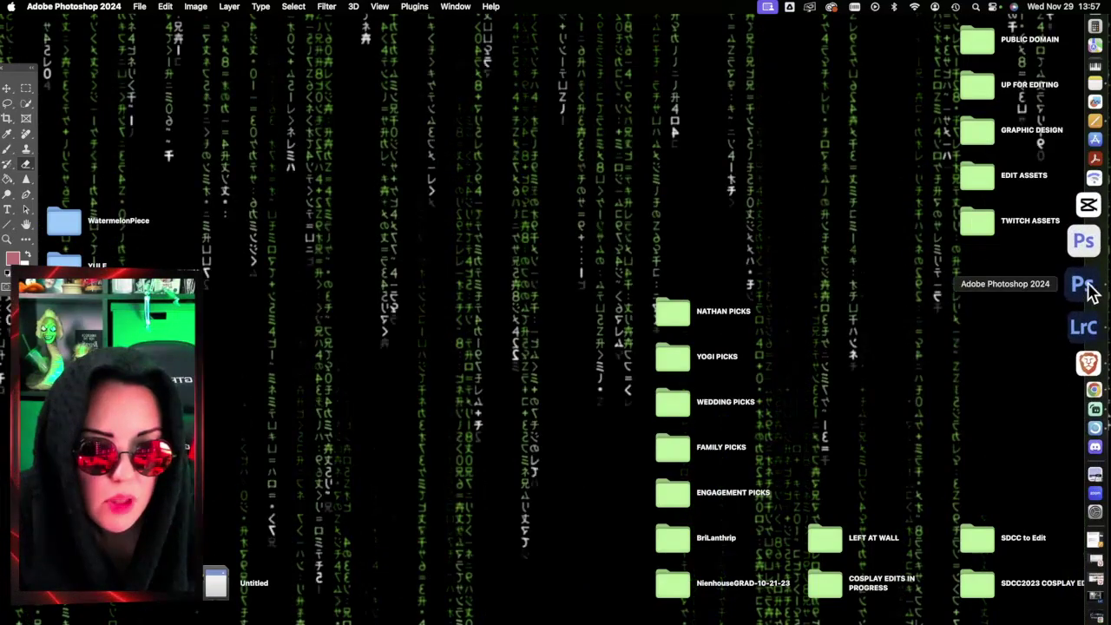
left_click(1085, 287)
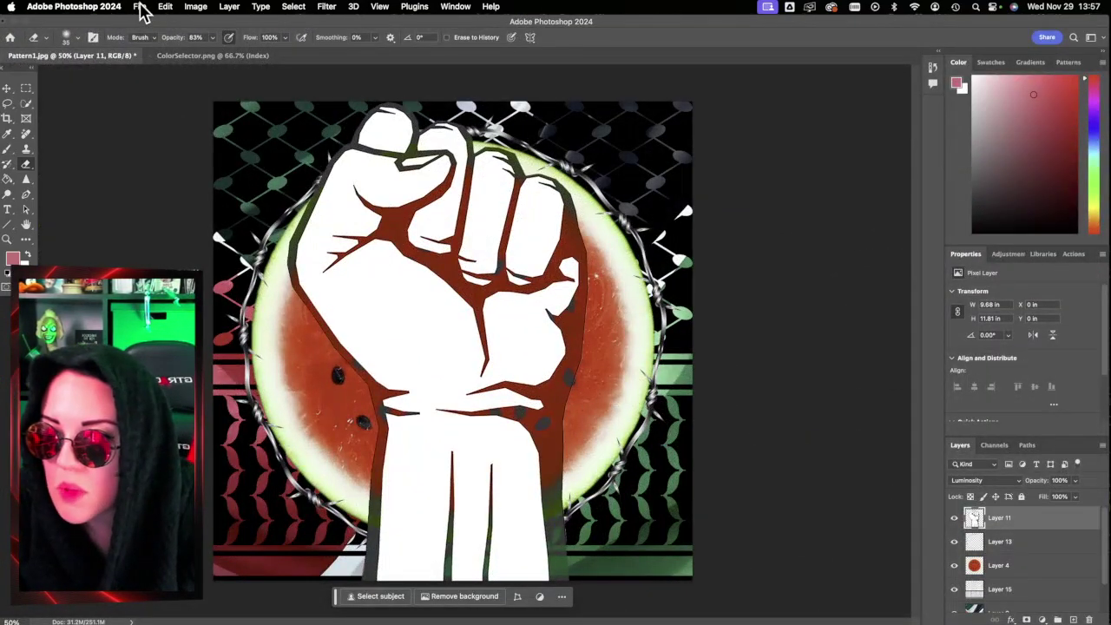
left_click(140, 7)
mouse_move(285, 212)
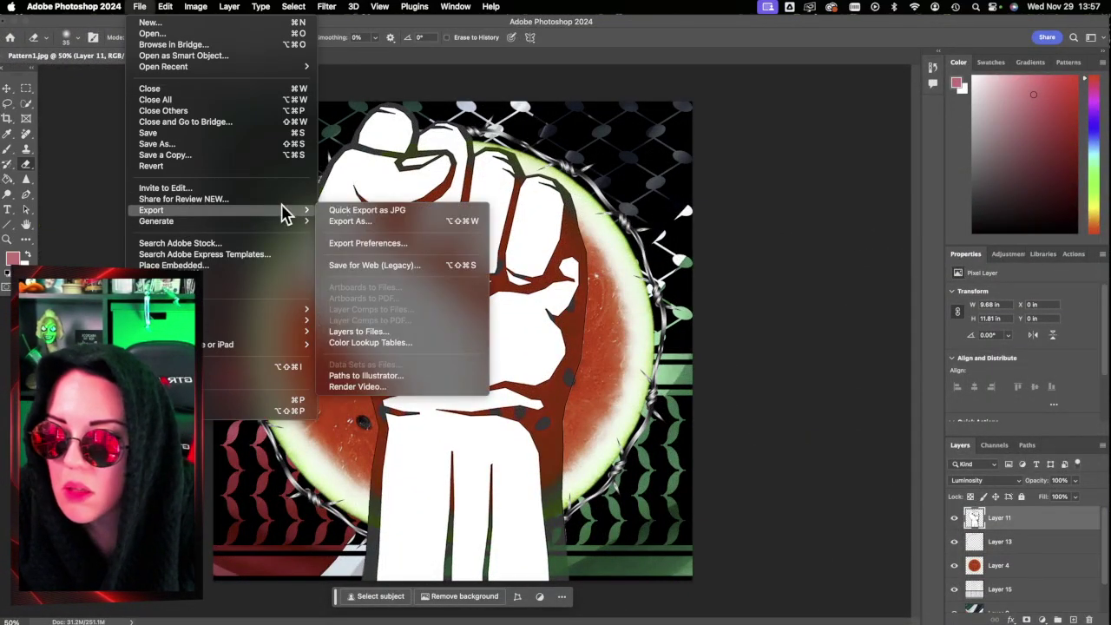
left_click(385, 213)
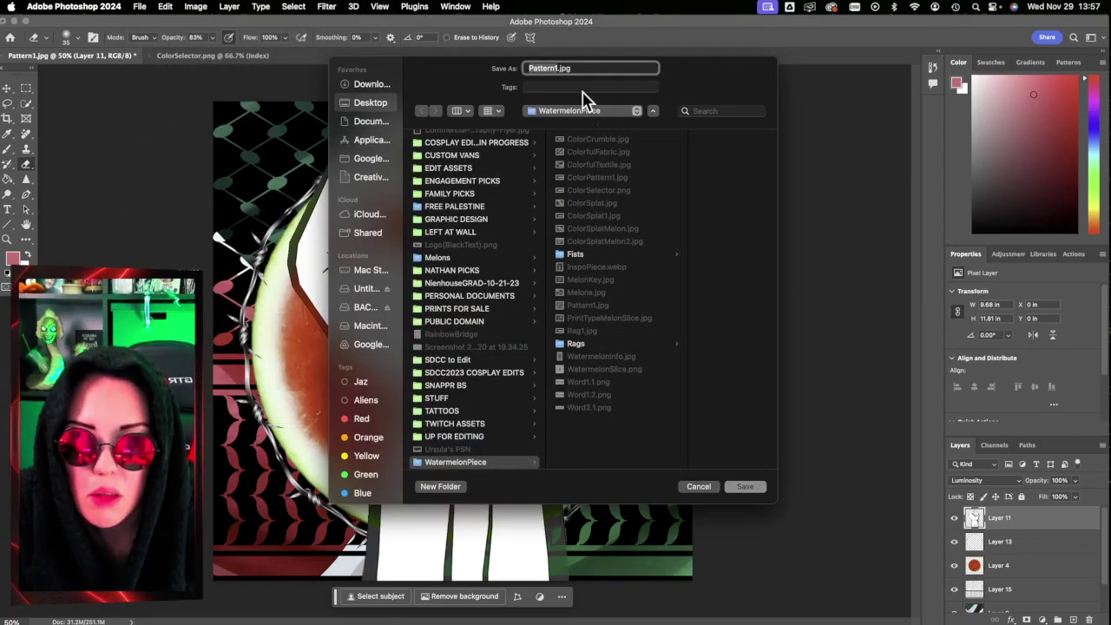
left_click(703, 488)
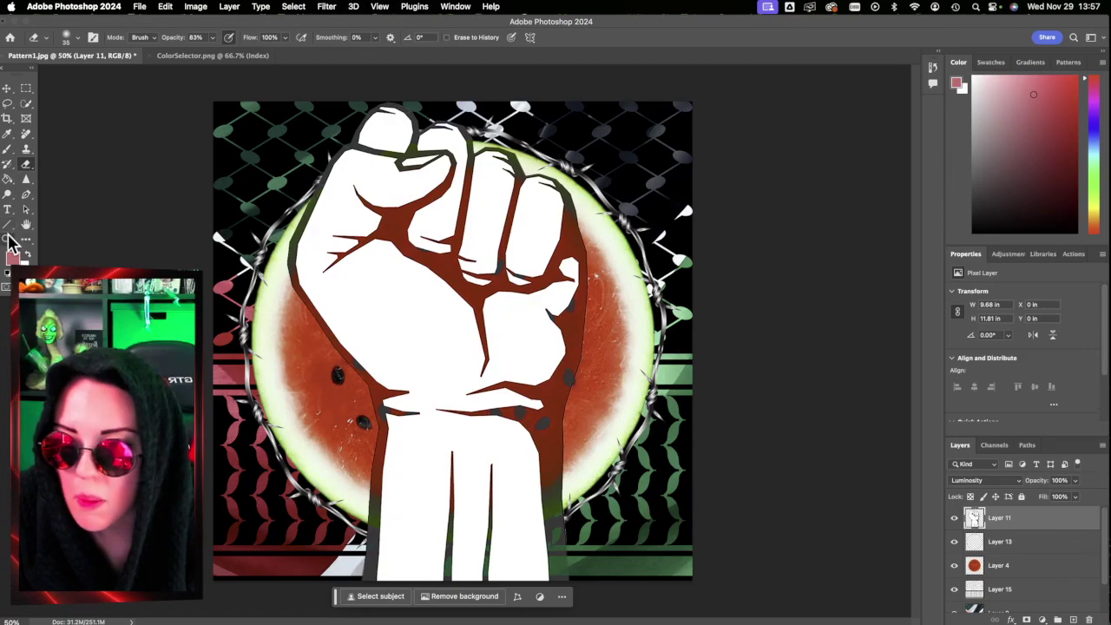
Step: Erase the outline along the lower forearm's right edge on Layer 11 with the Eraser at size 70
left_click(8, 239)
left_click(578, 484)
scroll(578, 509, "down", 5)
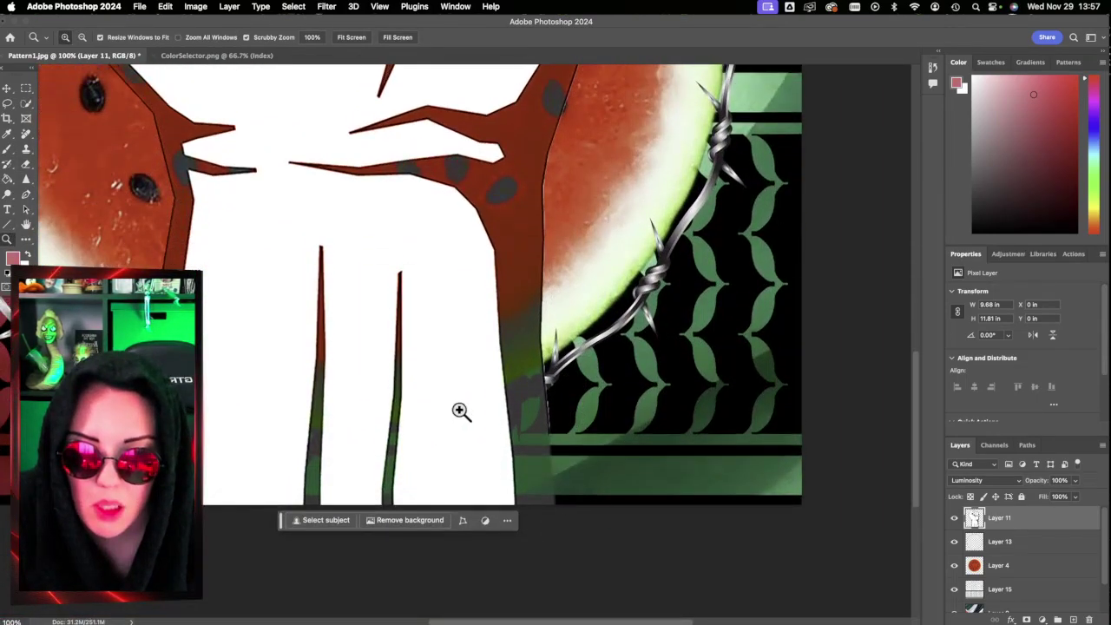
left_click(26, 179)
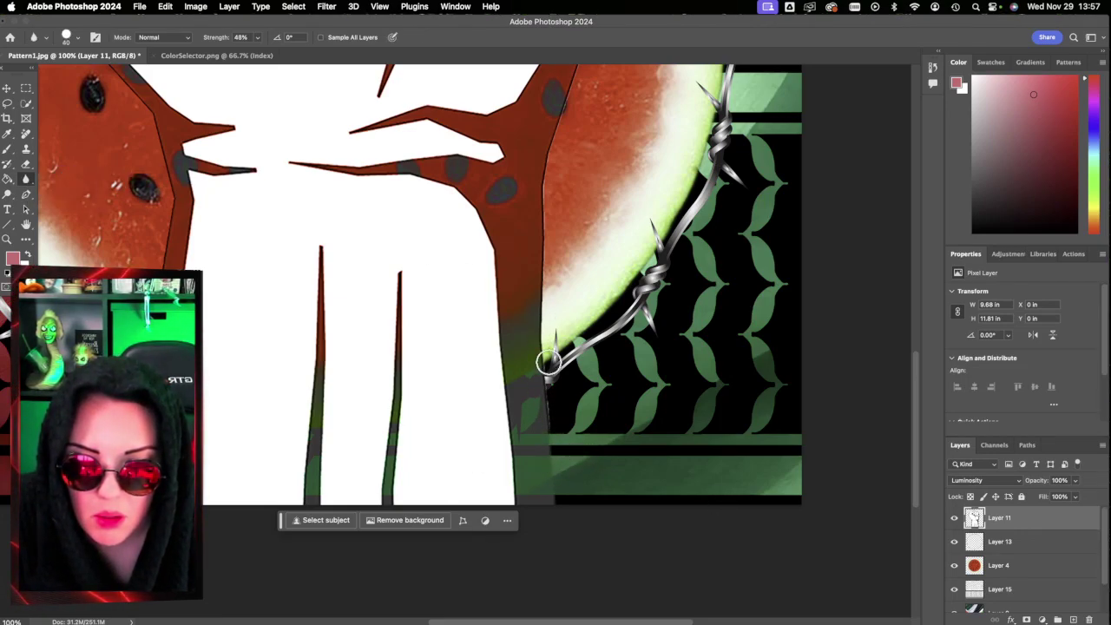
left_click(26, 164)
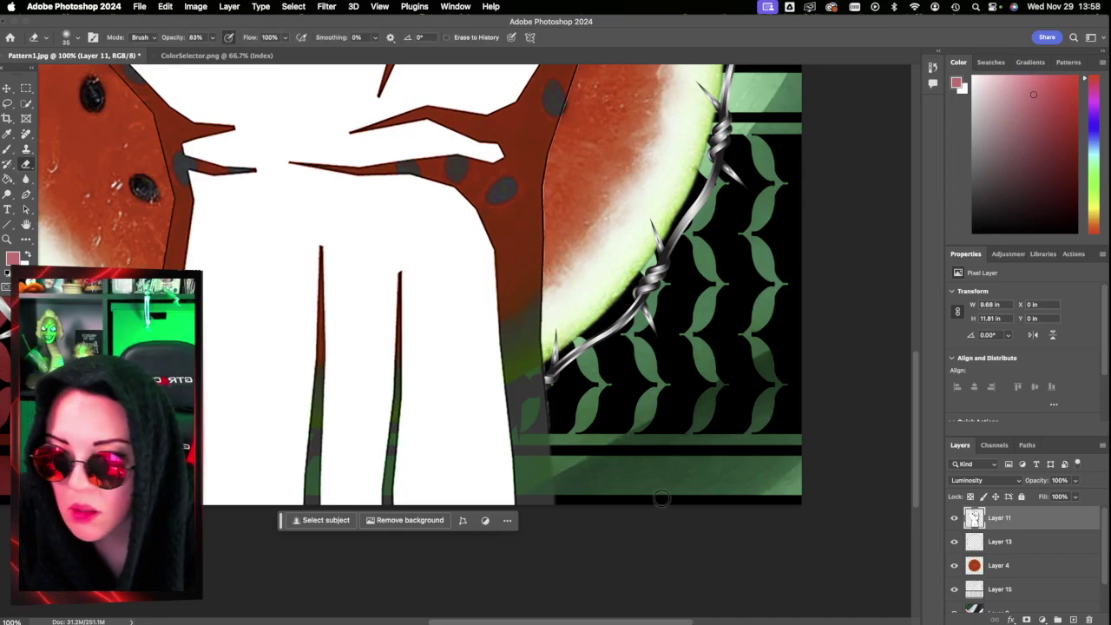
key("bracketright")
key("bracketright")
key("bracketright")
key("bracketright")
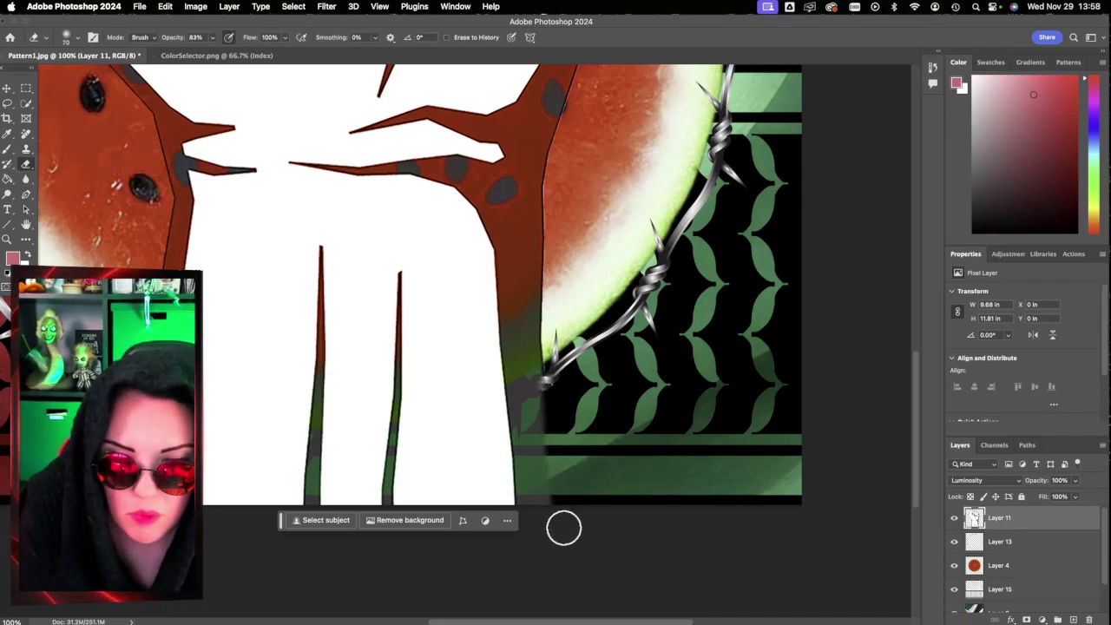
Step: Try erasing the outline further up the forearm's right edge to the wrist, and undo that stroke
scroll(566, 524, "up", 3)
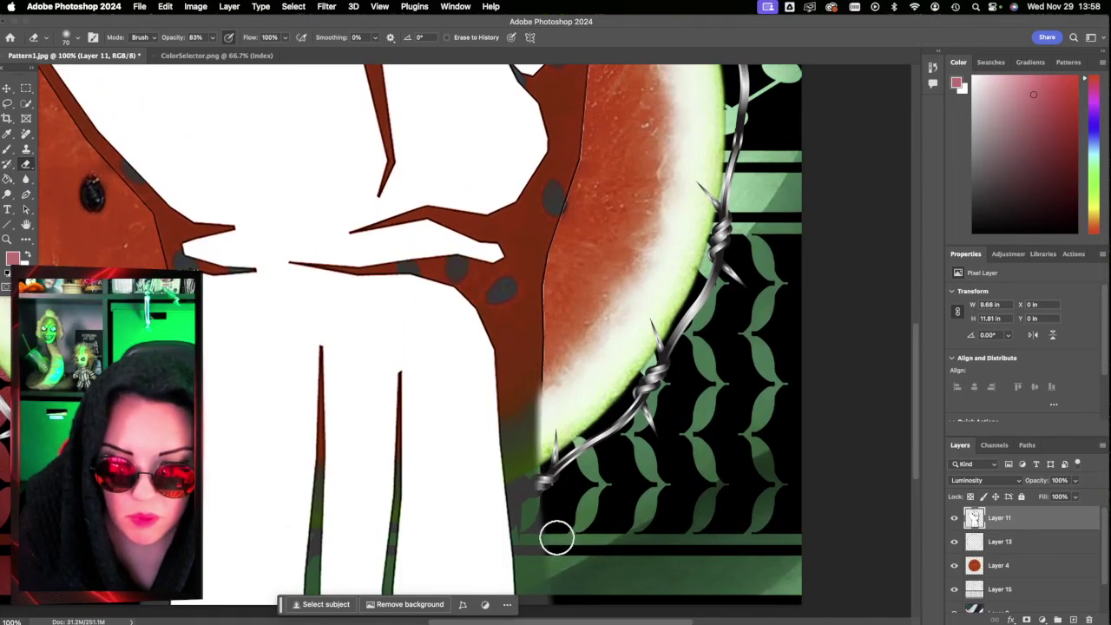
scroll(556, 536, "up", 2)
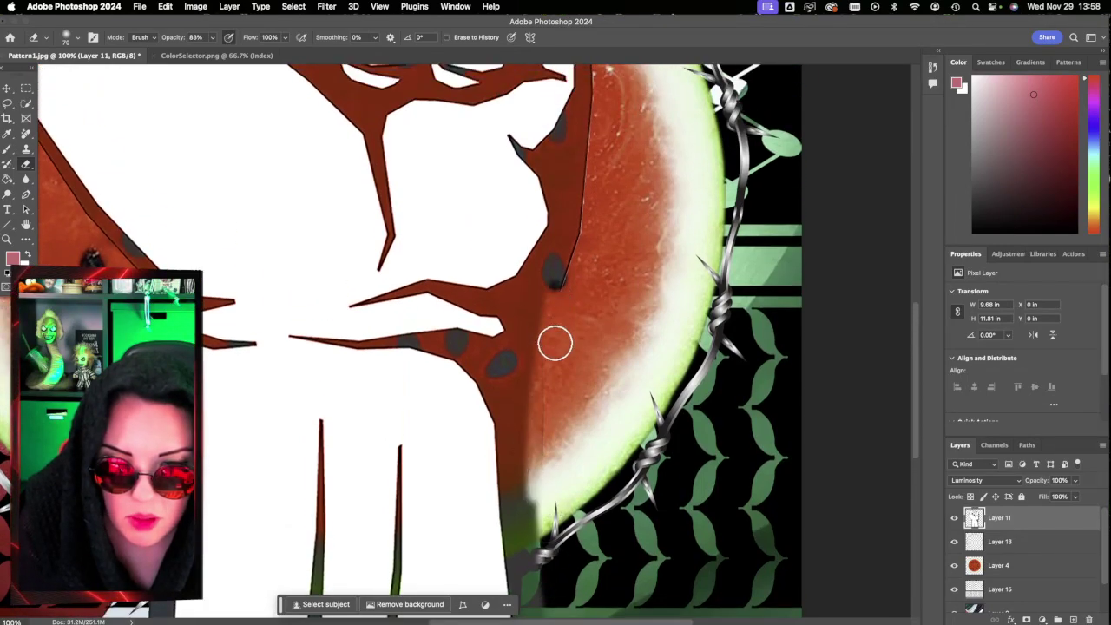
scroll(621, 483, "down", 6)
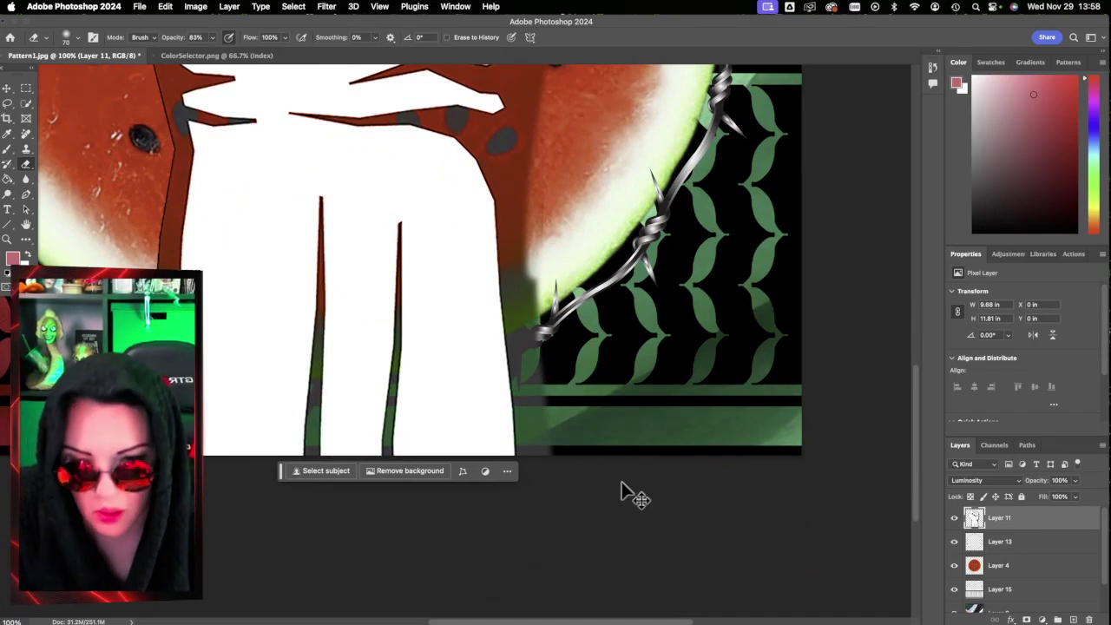
key("super+z")
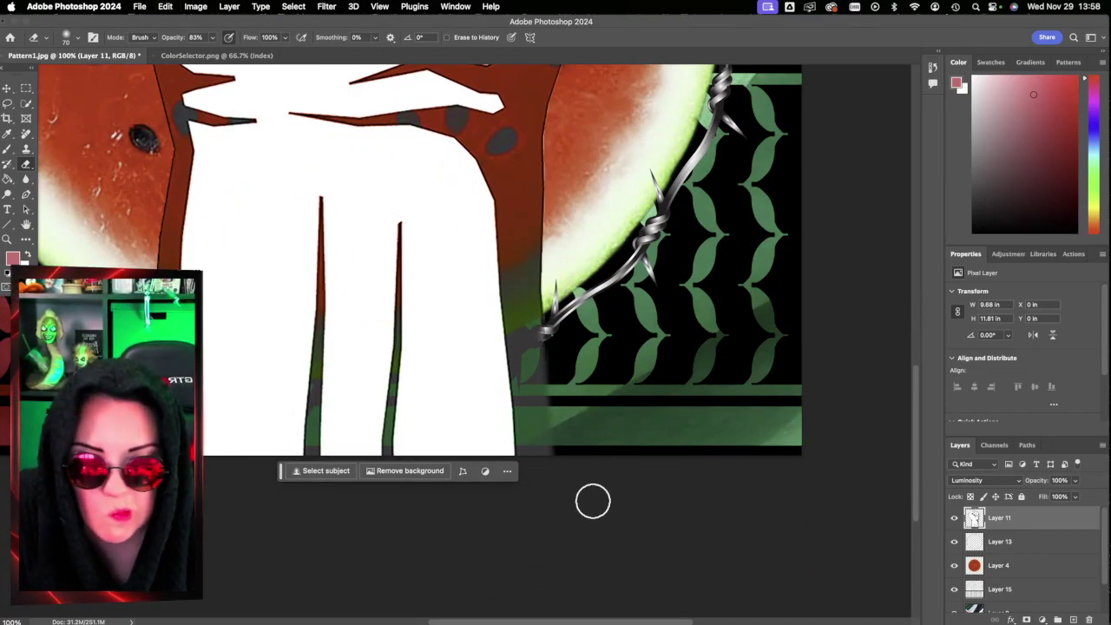
Step: Load the pixels of the raised fist layer, Layer 11, as a selection
left_click(974, 519, "super")
scroll(482, 472, "up", 5)
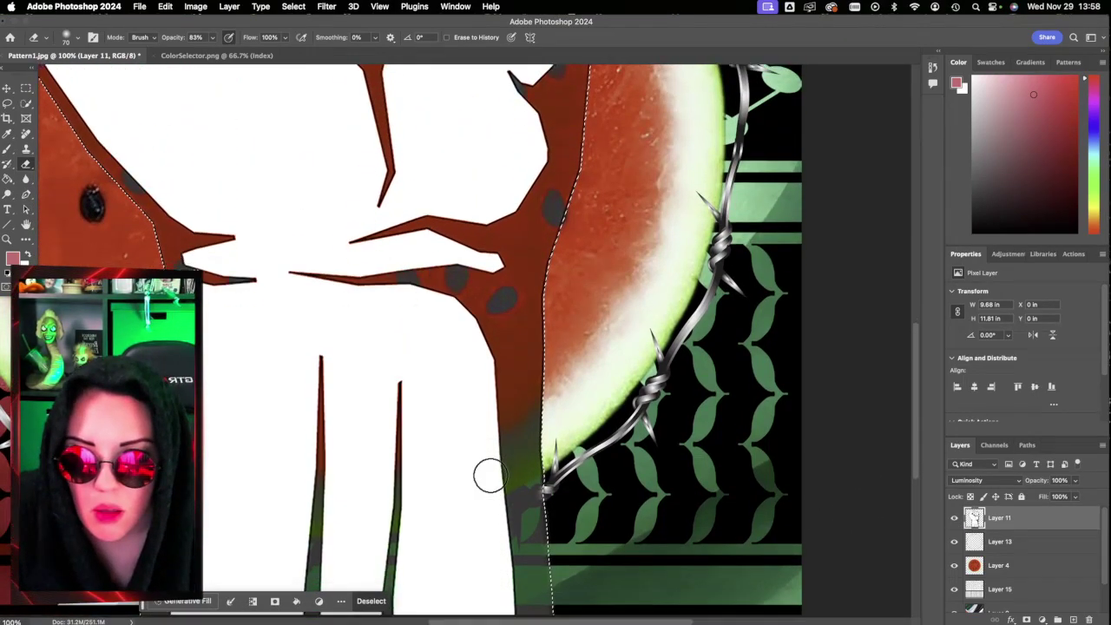
scroll(488, 476, "left", 2)
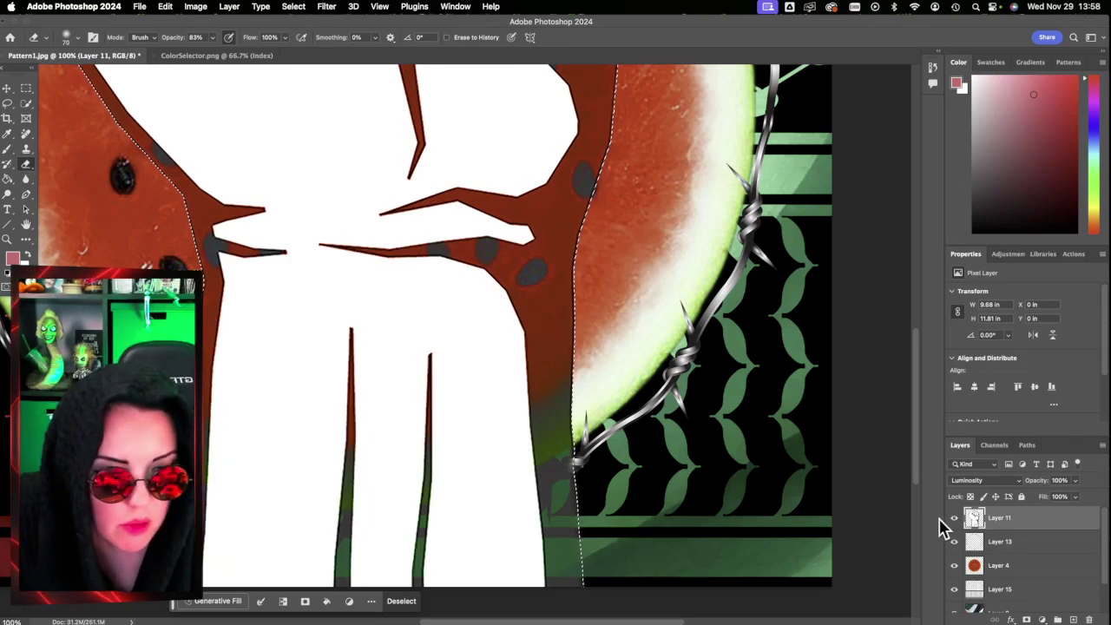
right_click(978, 518)
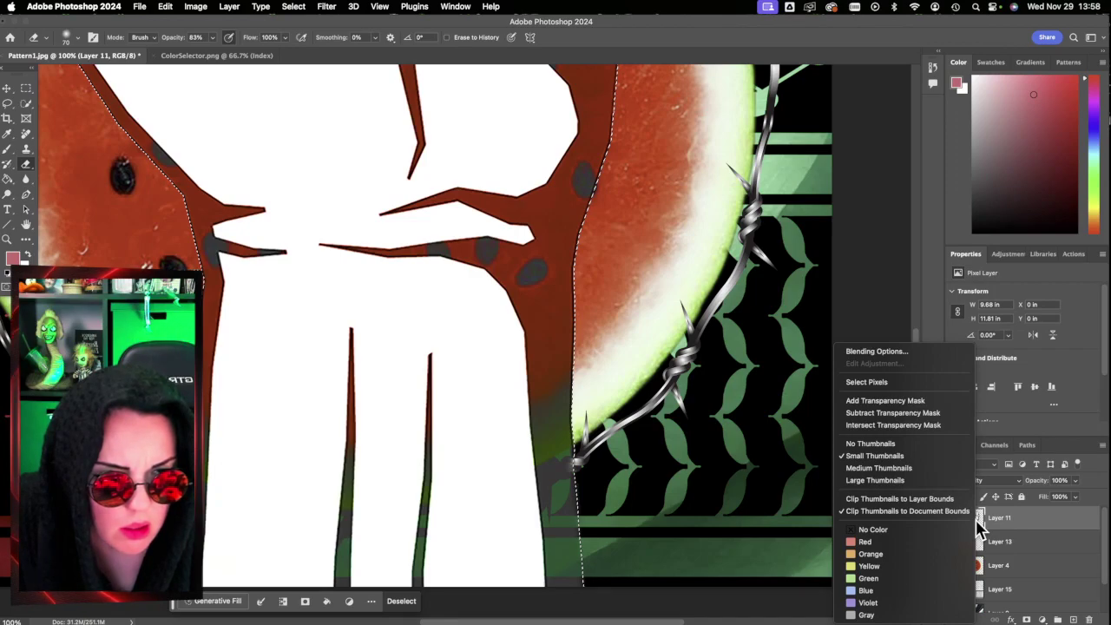
left_click(895, 353)
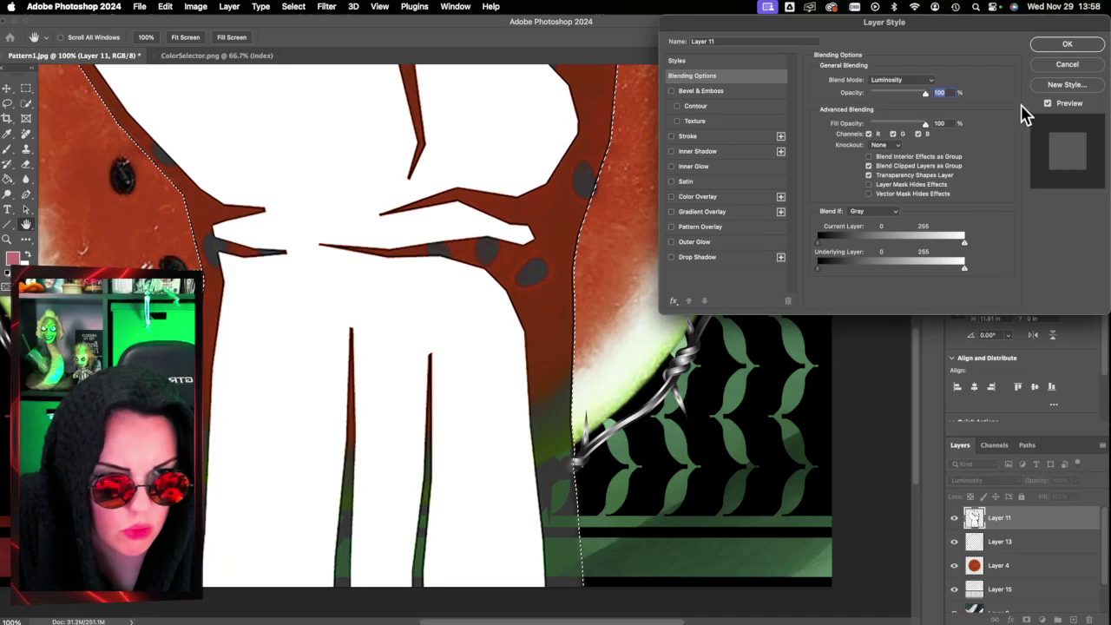
left_click(1048, 66)
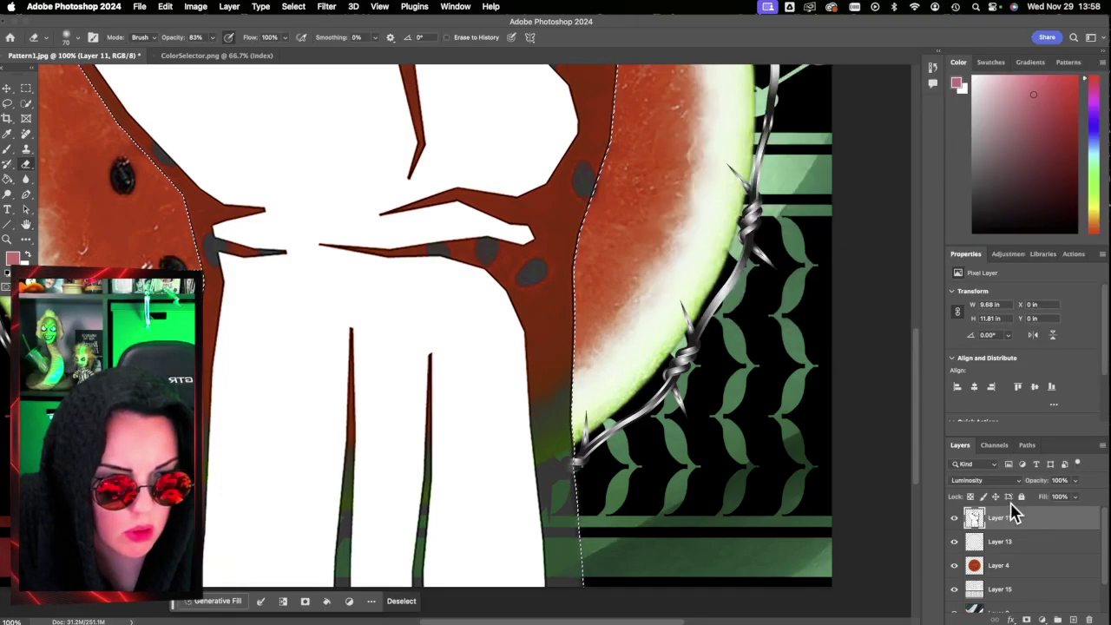
right_click(1012, 521)
left_click(1003, 524)
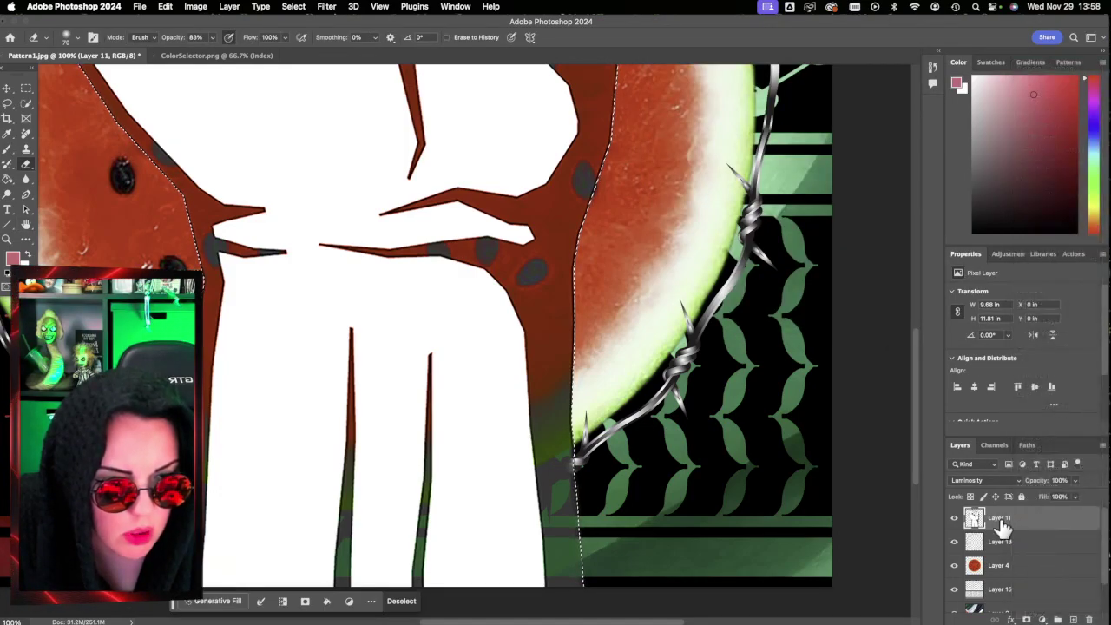
right_click(1003, 525)
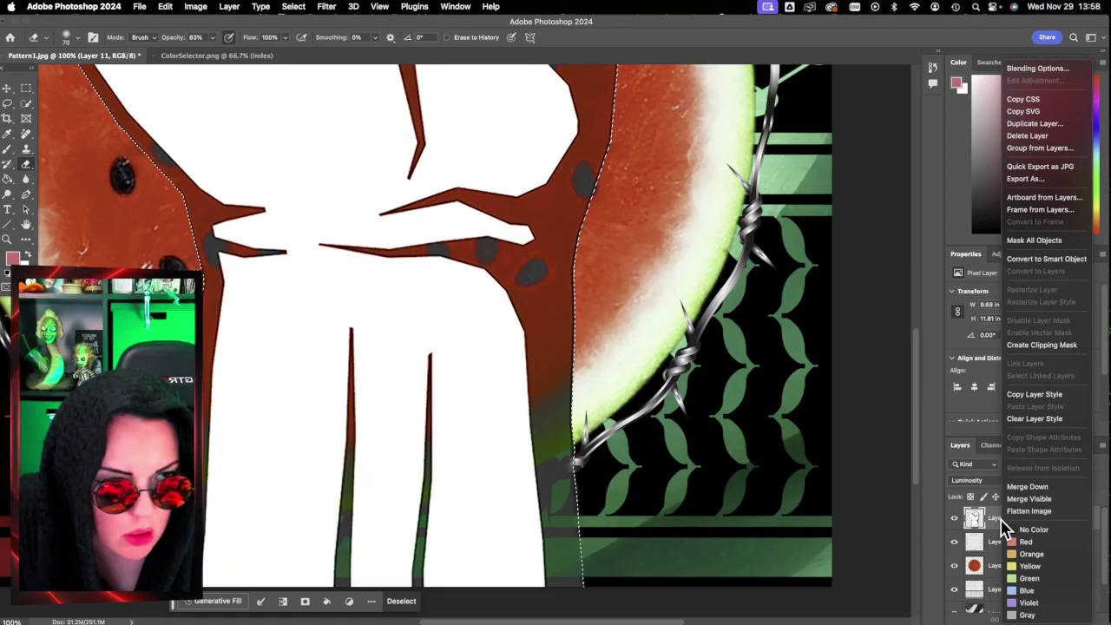
left_click(998, 526)
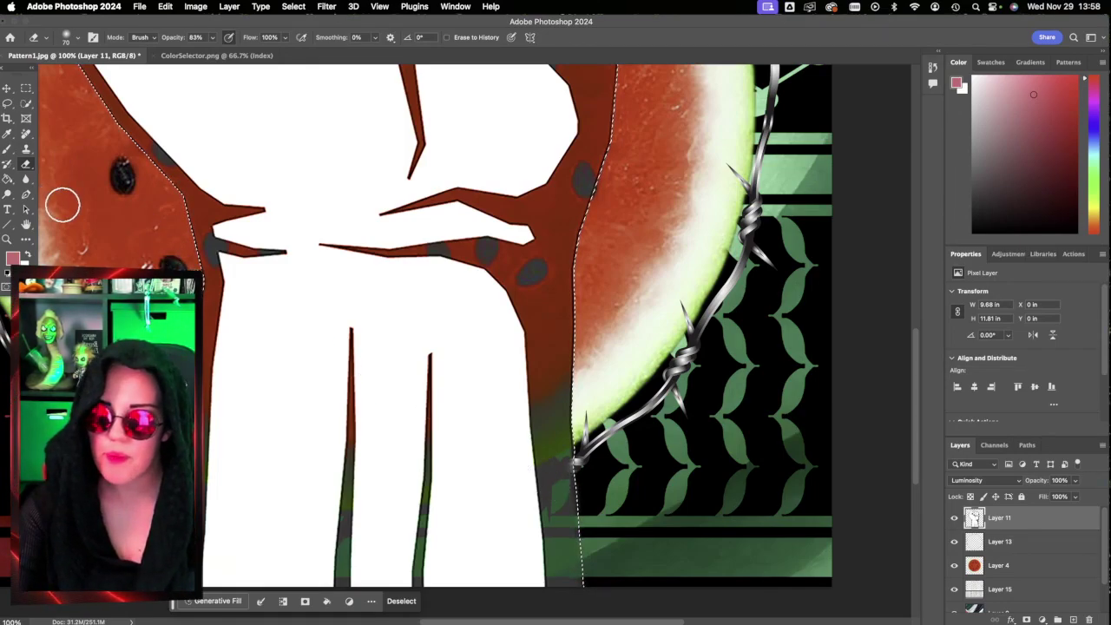
Step: Reload the pixels of Layer 11 as a selection and contract that selection by 5 pixels
right_click(976, 520)
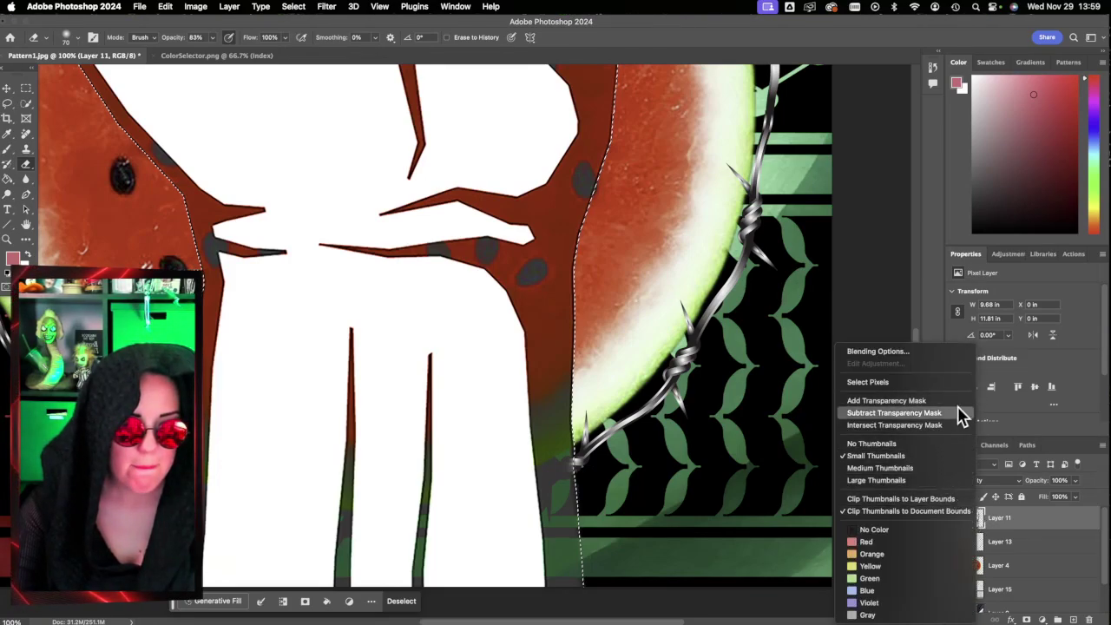
left_click(945, 384)
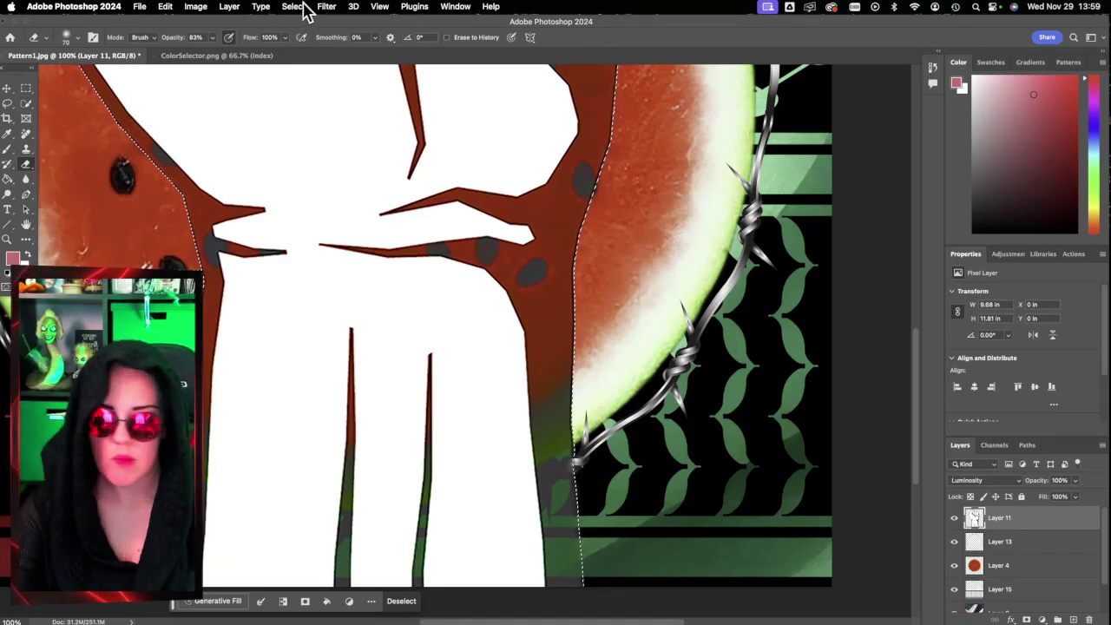
right_click(975, 520)
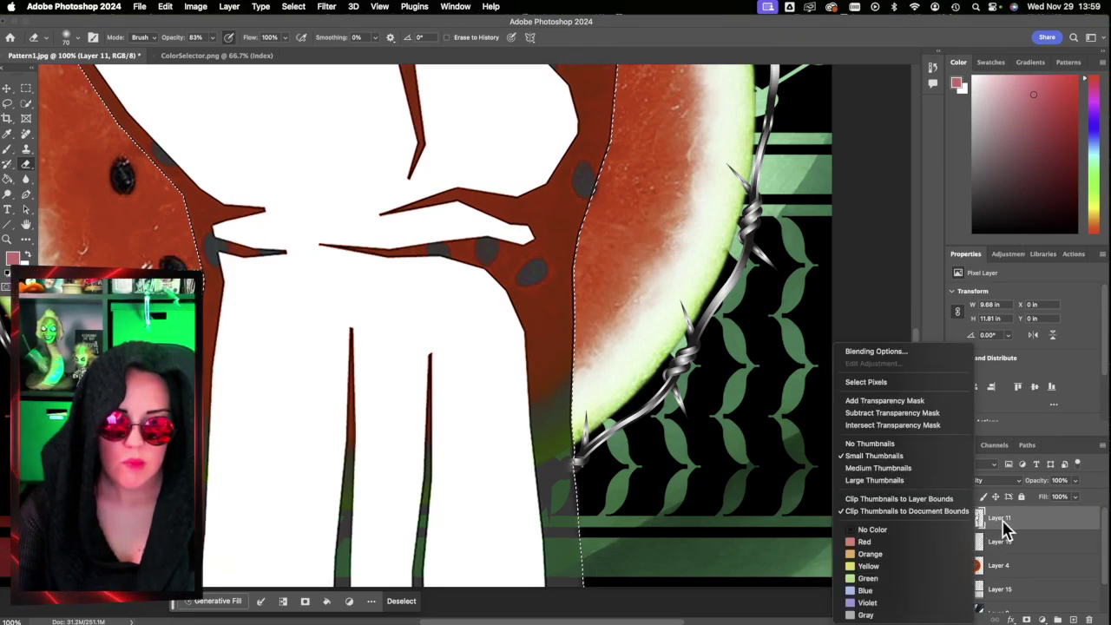
left_click(998, 529)
left_click(292, 8)
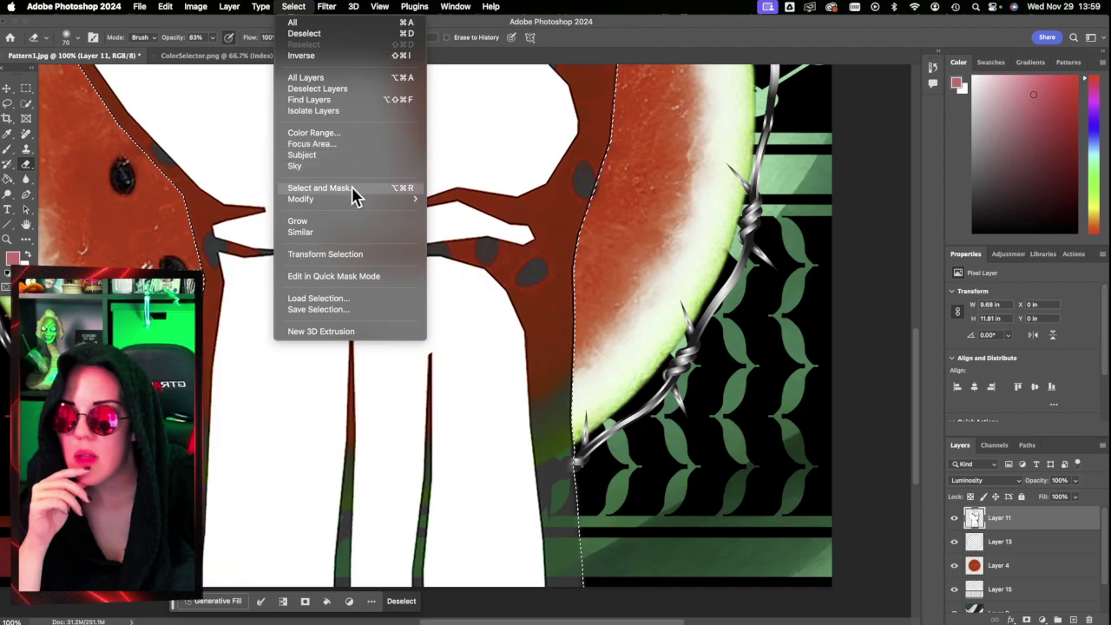
mouse_move(347, 202)
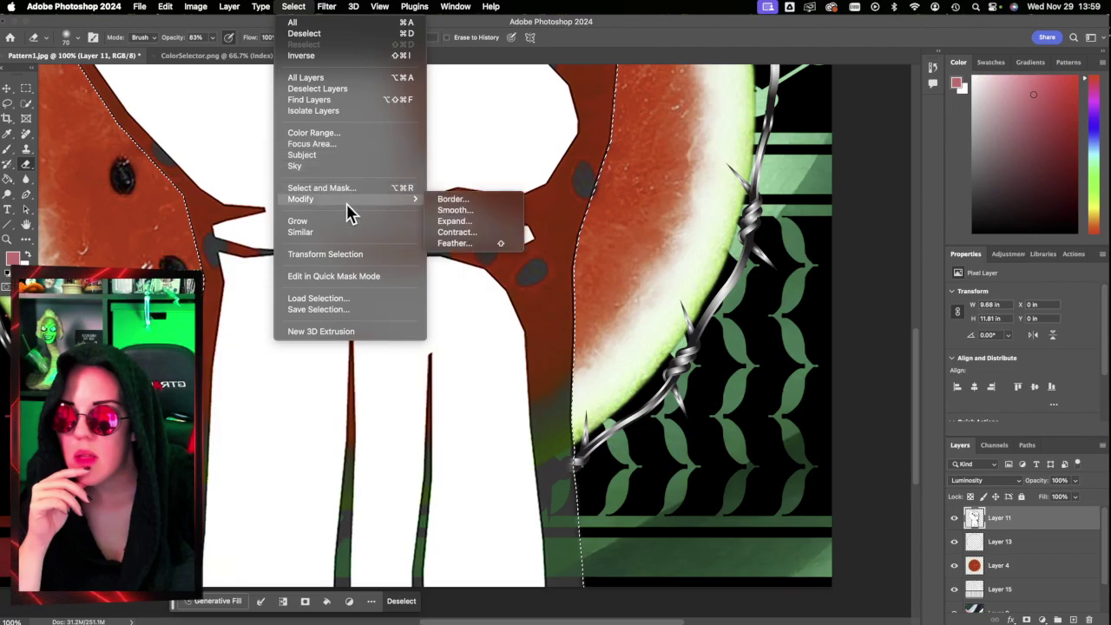
left_click(480, 233)
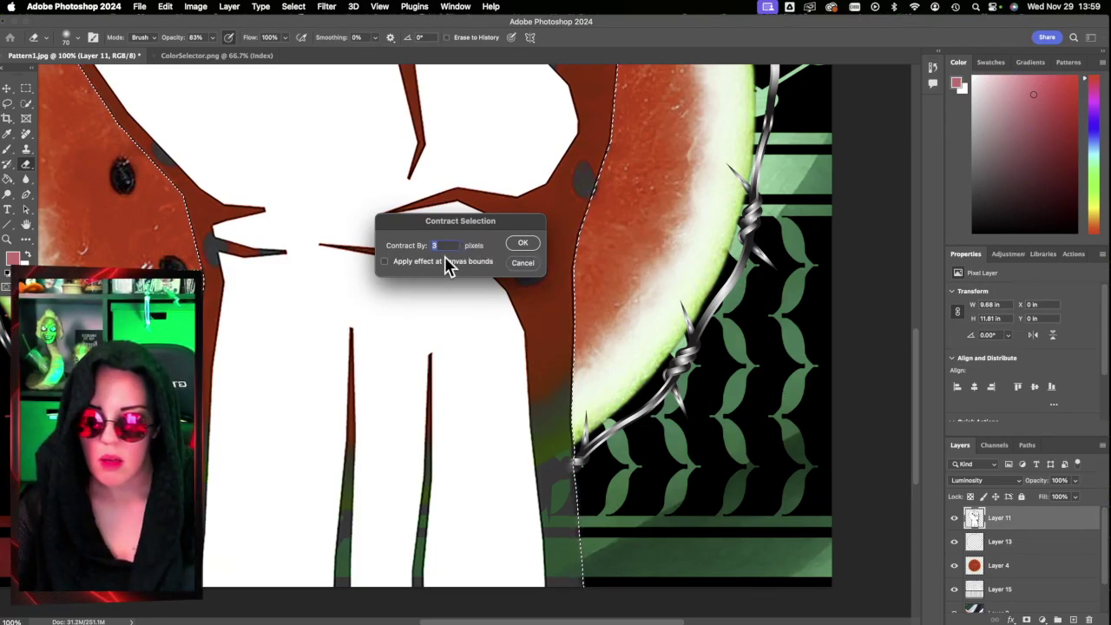
type("5")
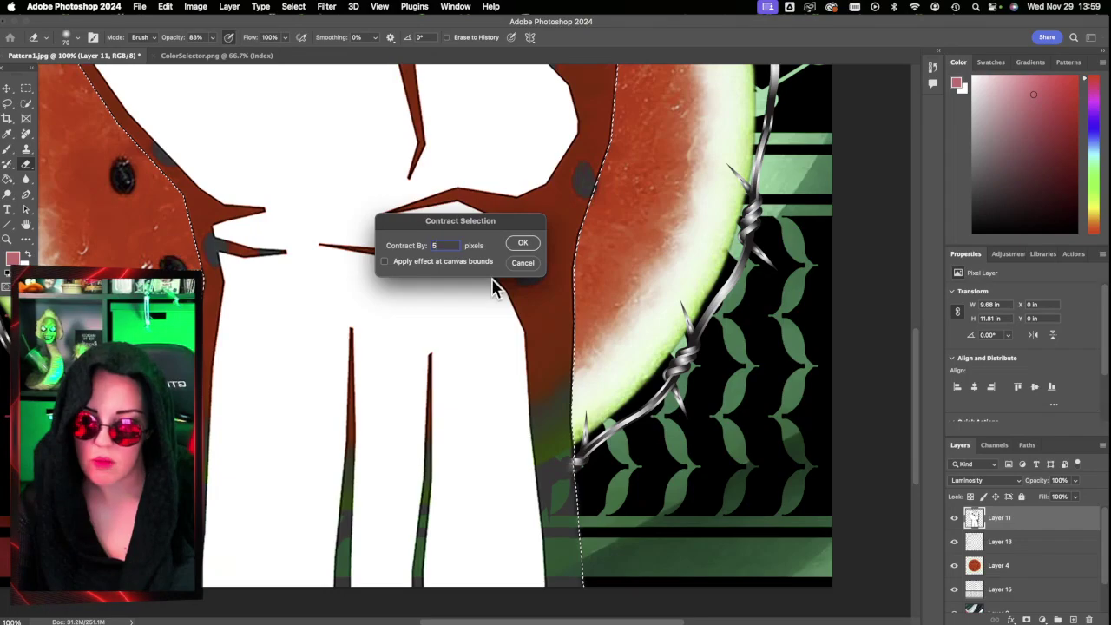
left_click(522, 243)
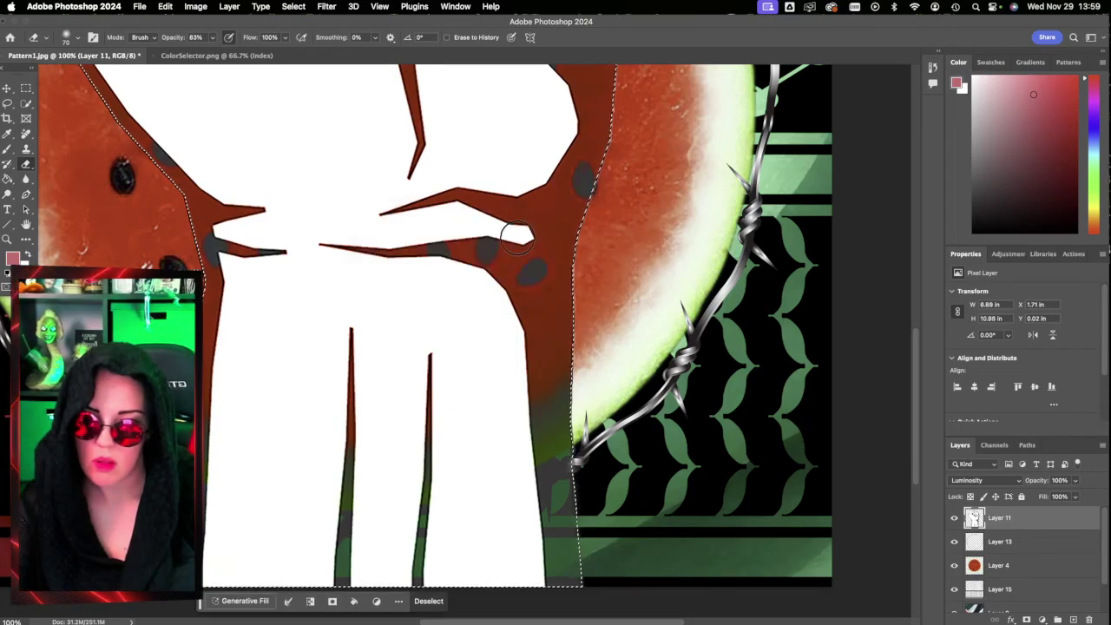
Step: Contract the fist selection by a further 5 pixels
left_click(308, 9)
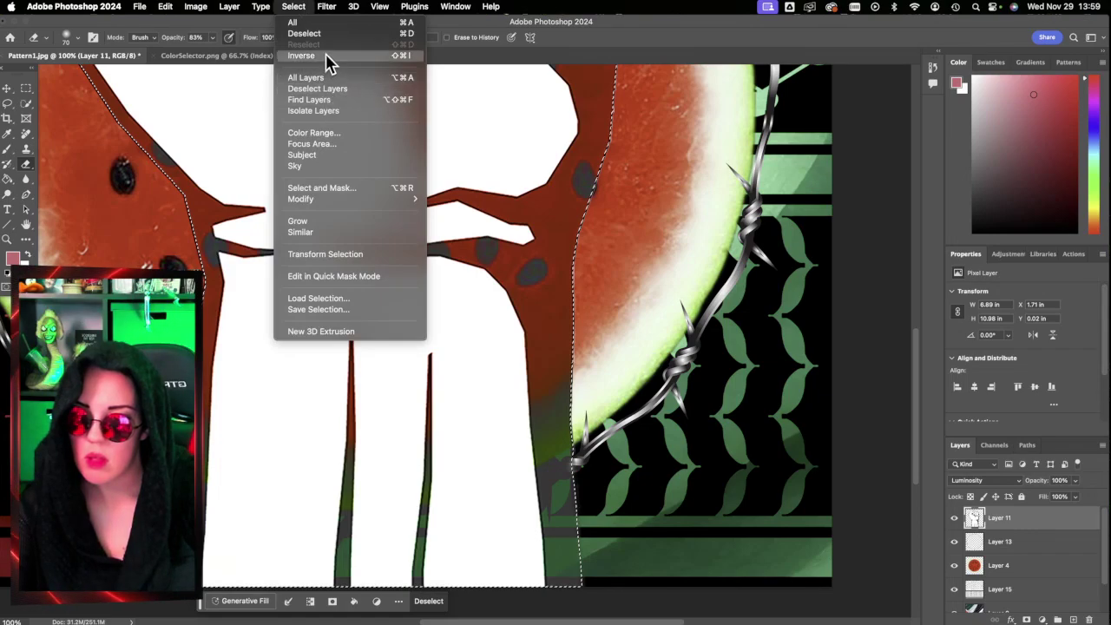
mouse_move(314, 199)
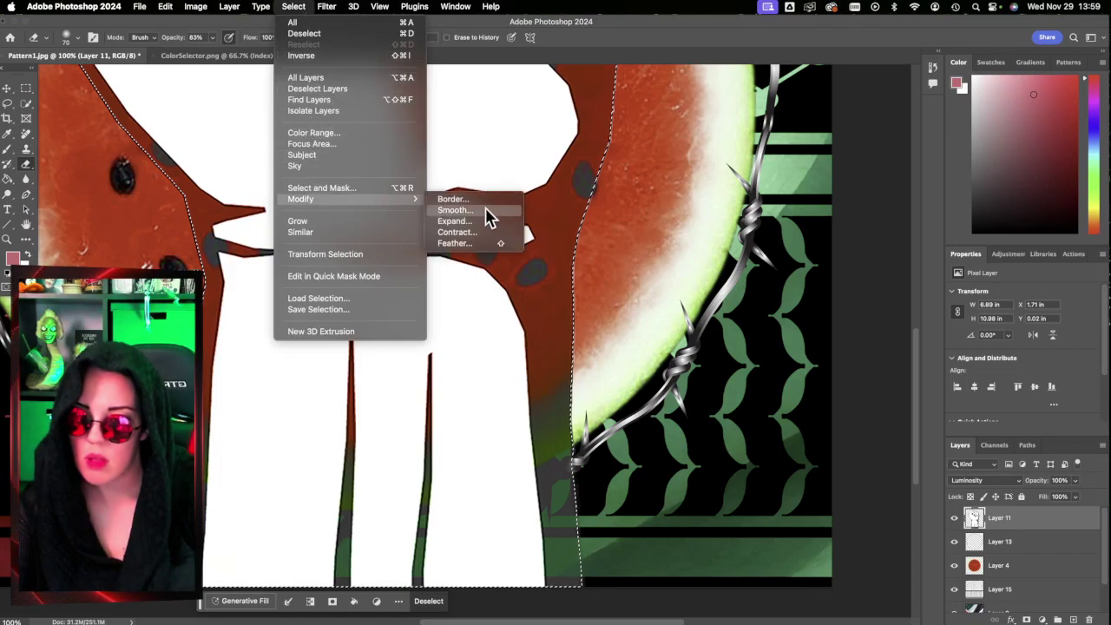
left_click(484, 233)
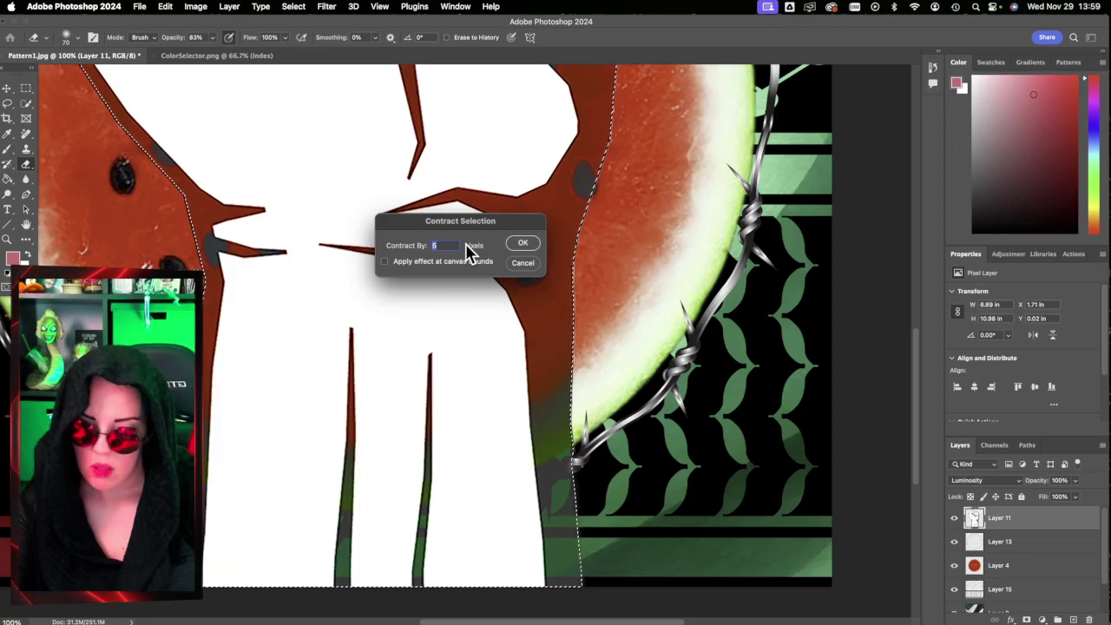
left_click(525, 243)
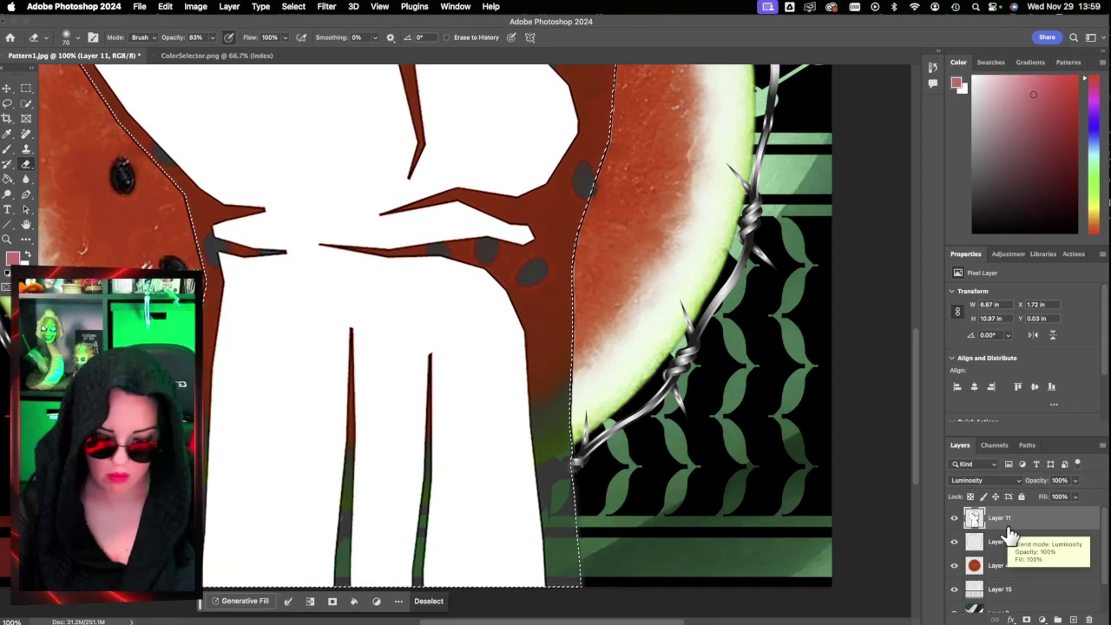
Step: Copy the contracted fist selection from Layer 11 onto a new layer, hide Layer 11 and check the copy's outline
key("super+j")
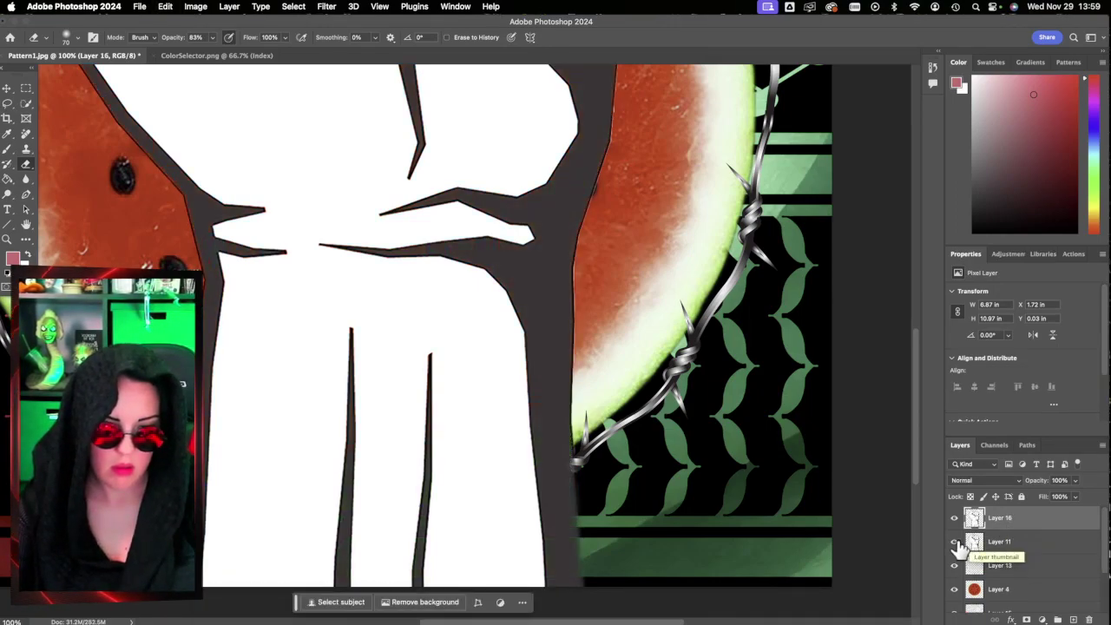
left_click(954, 541)
scroll(705, 476, "up", 5)
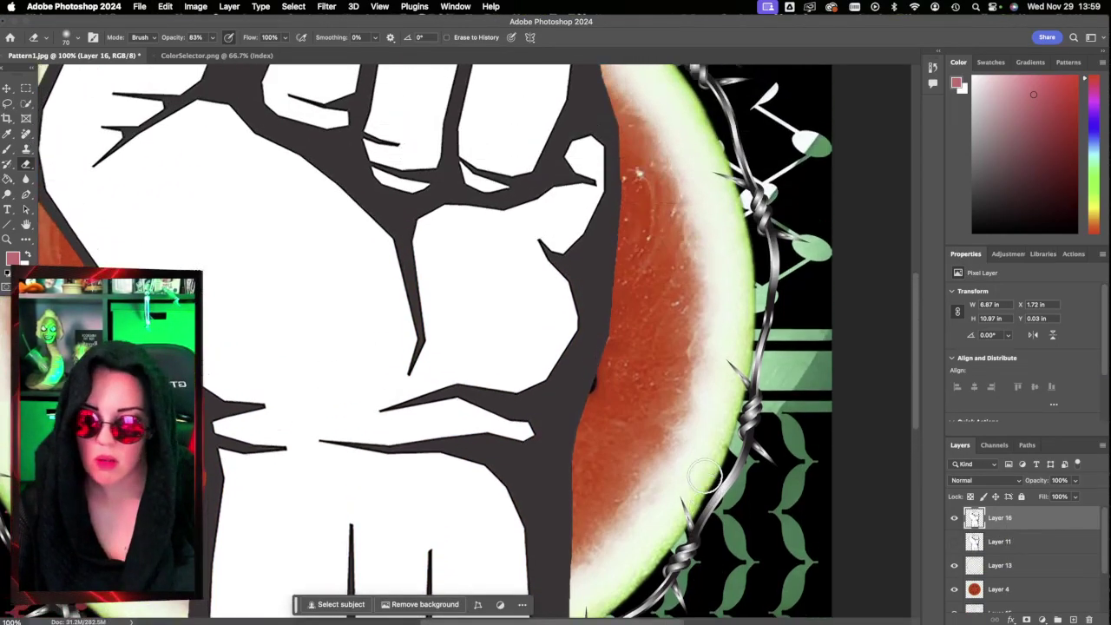
scroll(705, 476, "up", 10)
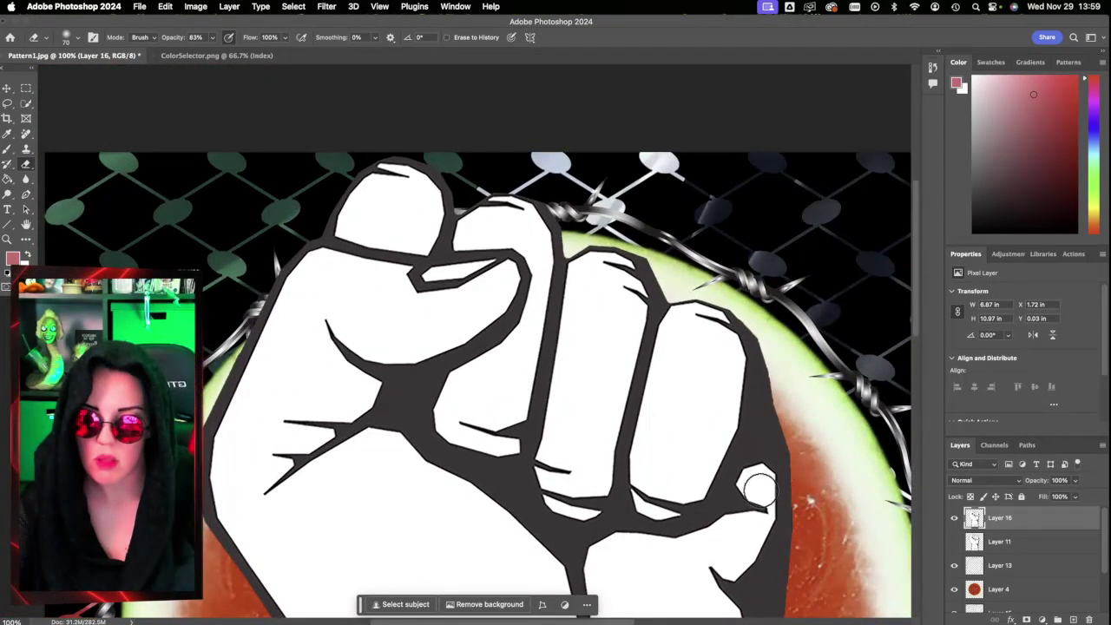
scroll(761, 489, "down", 10)
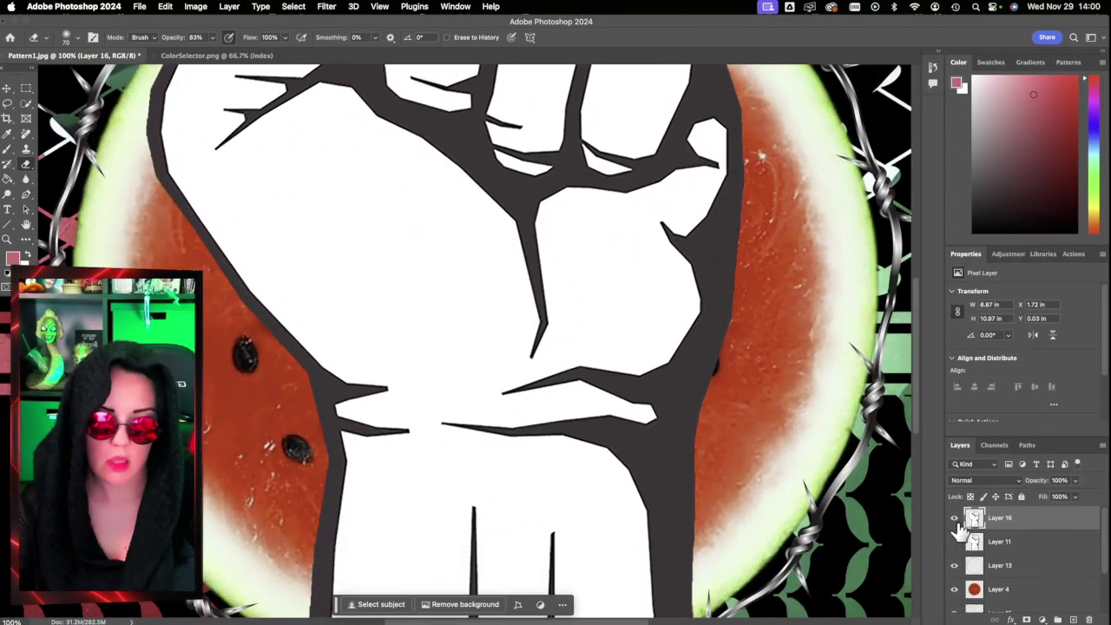
Step: Compare the trimmed fist copy with the original by toggling Layer 11's visibility, and delete Layer 11
left_click(955, 542)
left_click(955, 542)
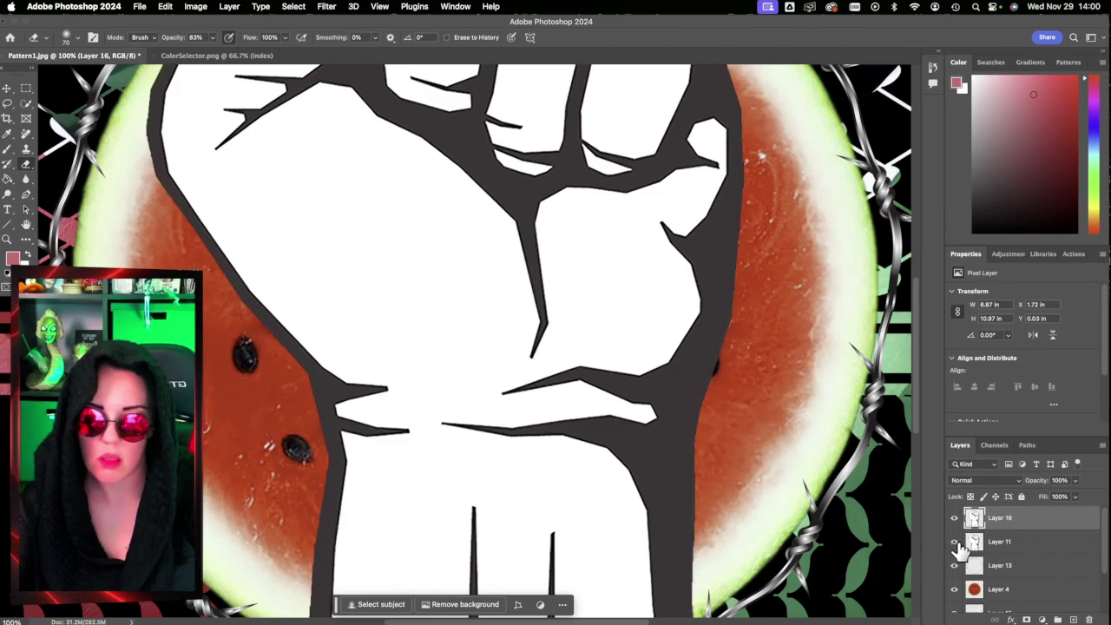
left_click(955, 543)
left_click(955, 543)
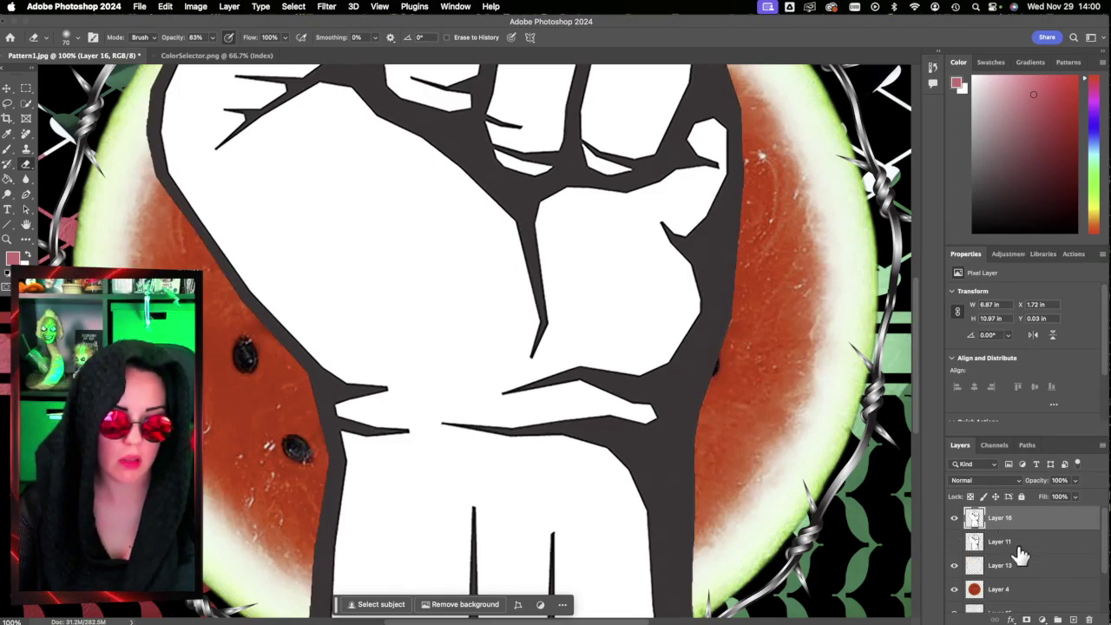
left_click_drag(1020, 554, 1089, 619)
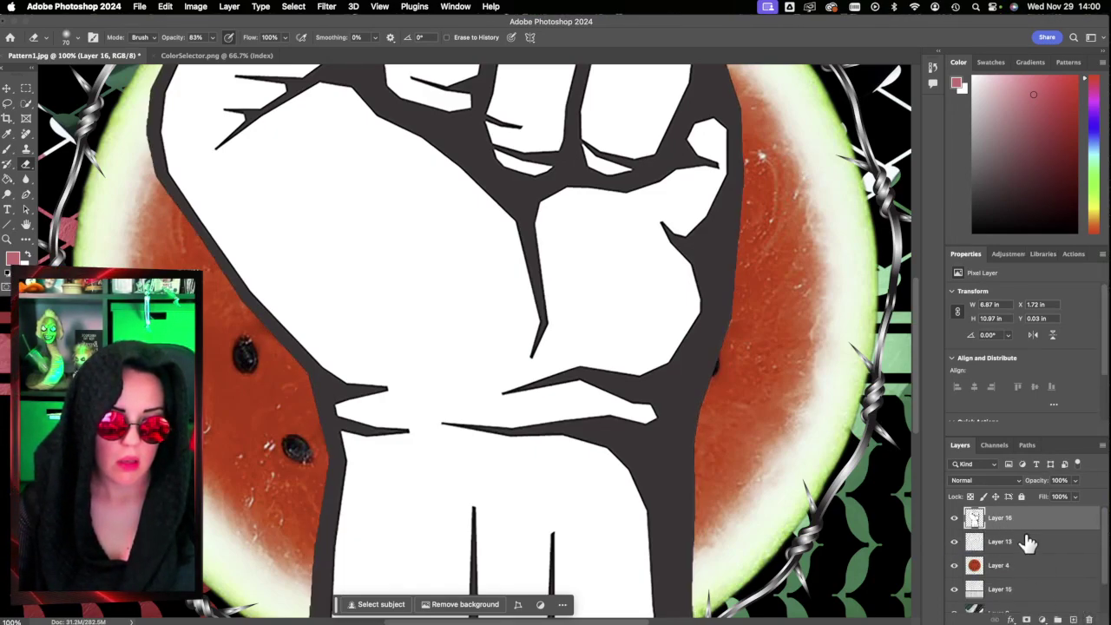
Step: Set the blend mode of the trimmed fist layer, Layer 16, to Luminosity
left_click(998, 483)
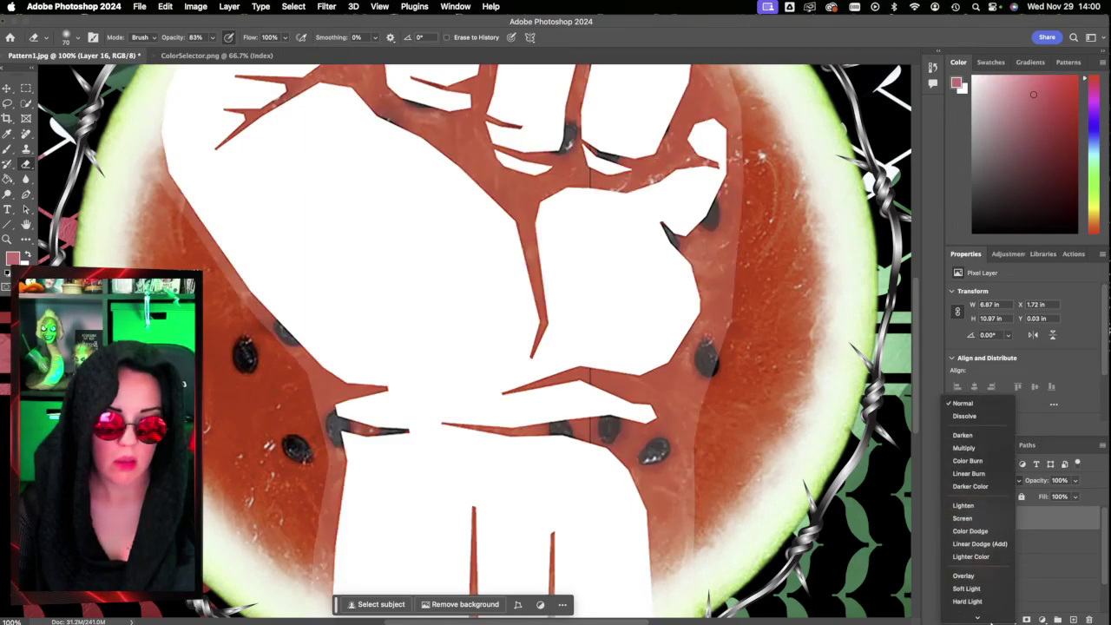
left_click(992, 616)
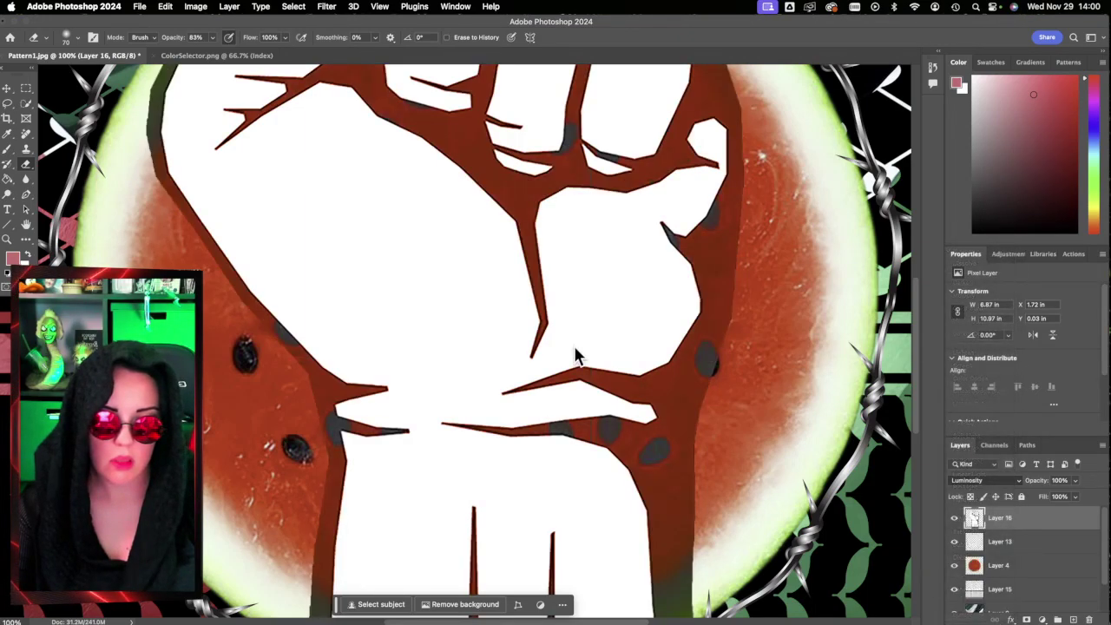
scroll(182, 112, "right", 1)
Step: Change the blend mode of the fist layer, Layer 16, to Linear Light
left_click(7, 239)
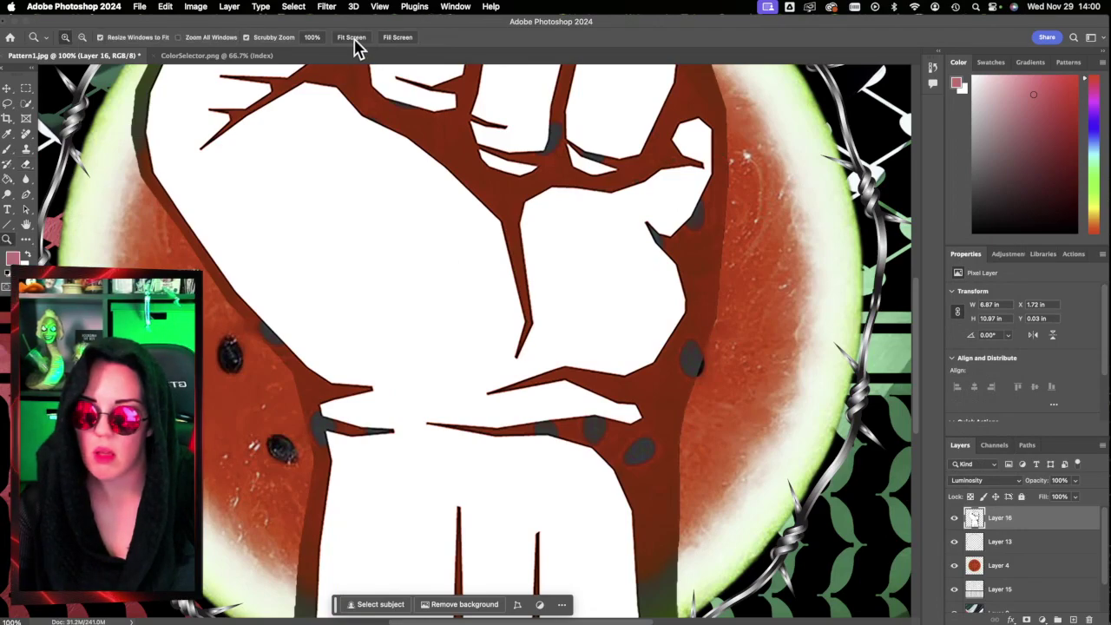
left_click(352, 37)
left_click(980, 480)
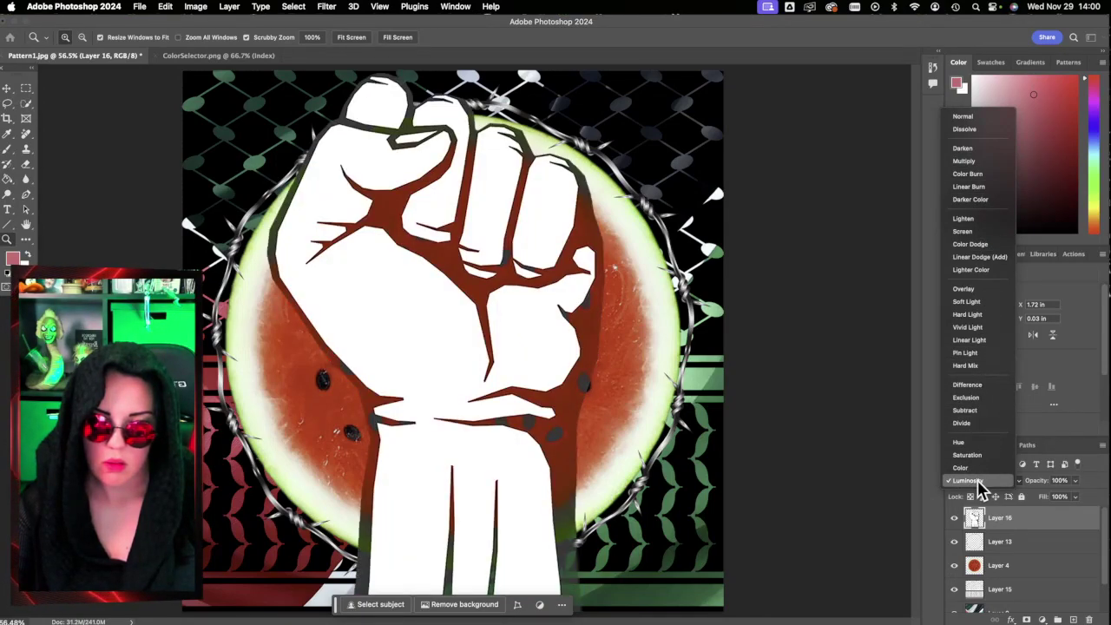
left_click(970, 339)
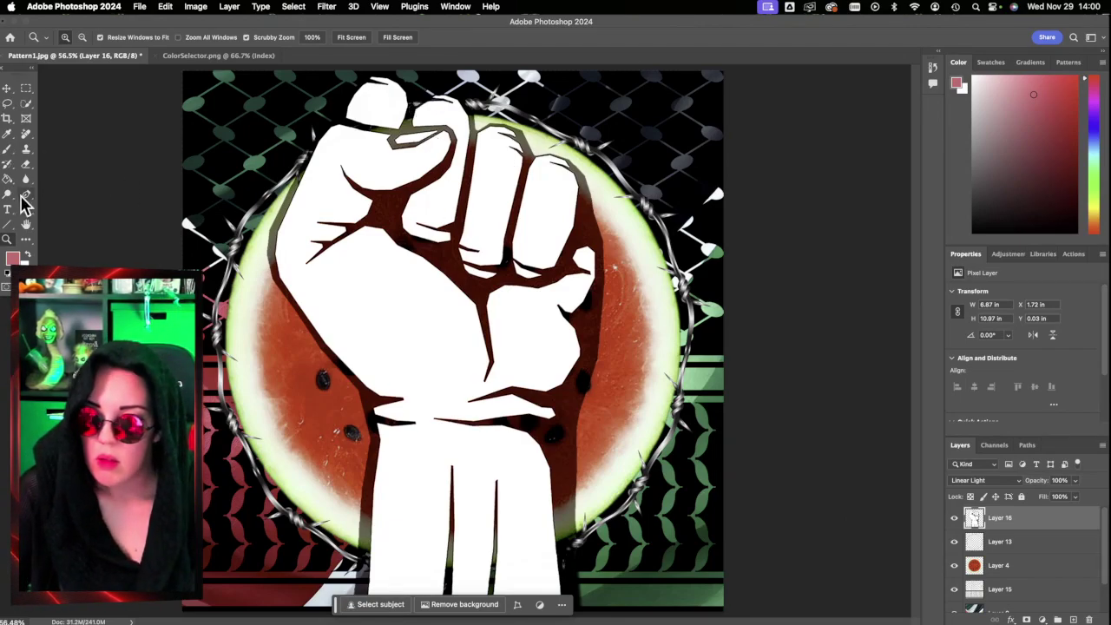
Step: Soften the outer edges of the fist and forearm on Layer 16 with the Blur tool at size 100 and 100% strength
left_click(27, 180)
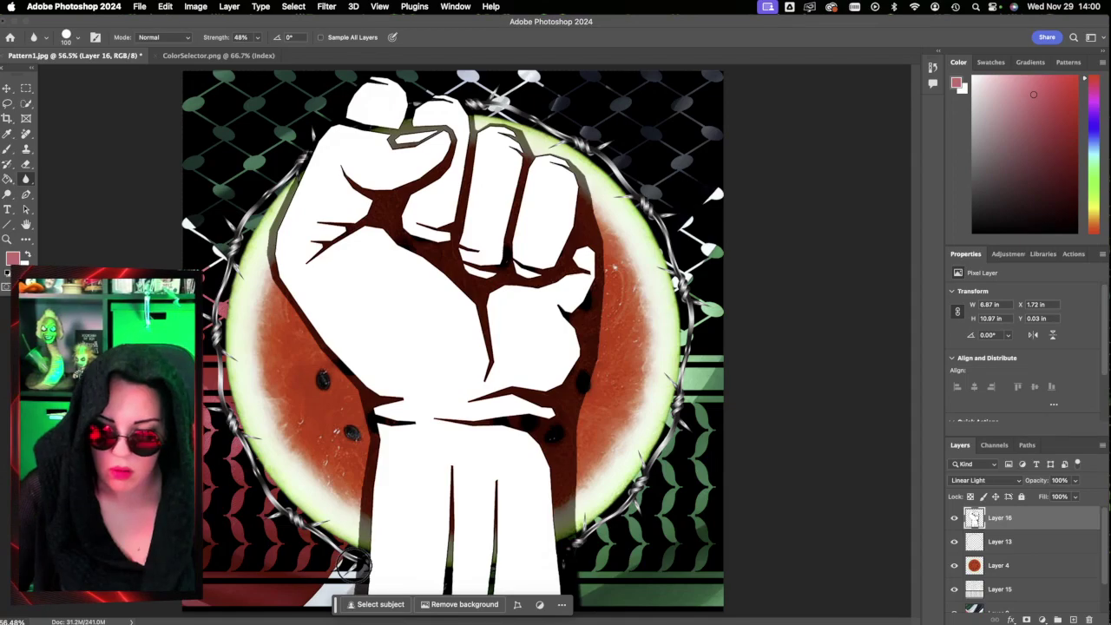
key("bracketright")
key("bracketright")
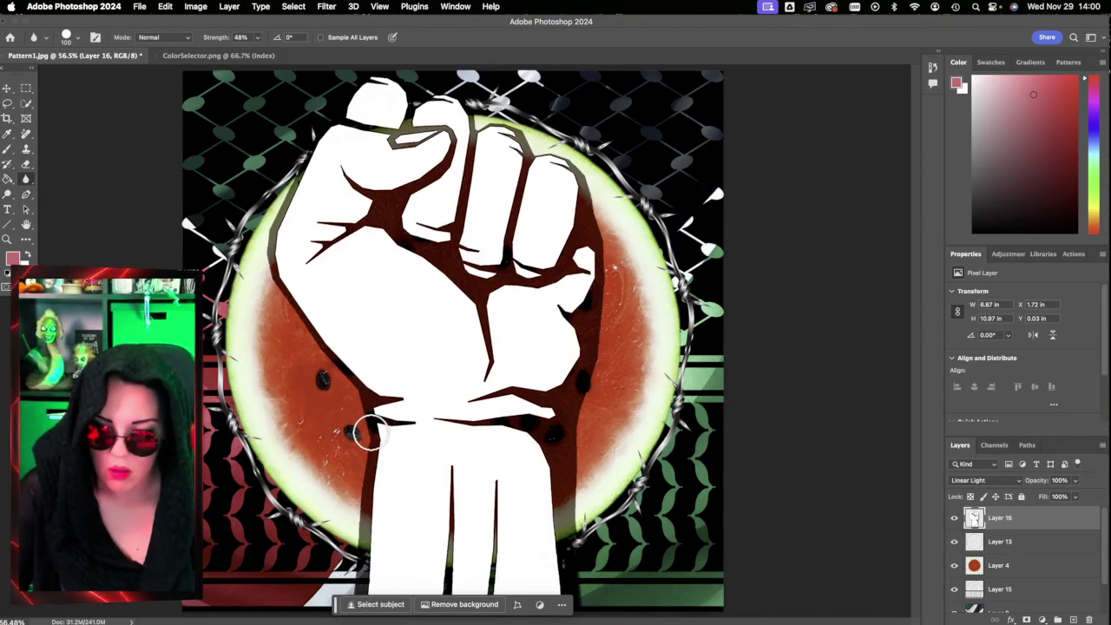
left_click_drag(257, 37, 322, 55)
mouse_move(352, 556)
left_mouse_down()
mouse_move(356, 458)
mouse_move(359, 549)
mouse_move(367, 447)
mouse_move(355, 616)
mouse_move(364, 399)
mouse_move(364, 436)
mouse_move(330, 356)
mouse_move(348, 388)
mouse_move(258, 276)
mouse_move(273, 288)
mouse_move(262, 202)
mouse_move(271, 271)
mouse_move(274, 208)
left_mouse_up()
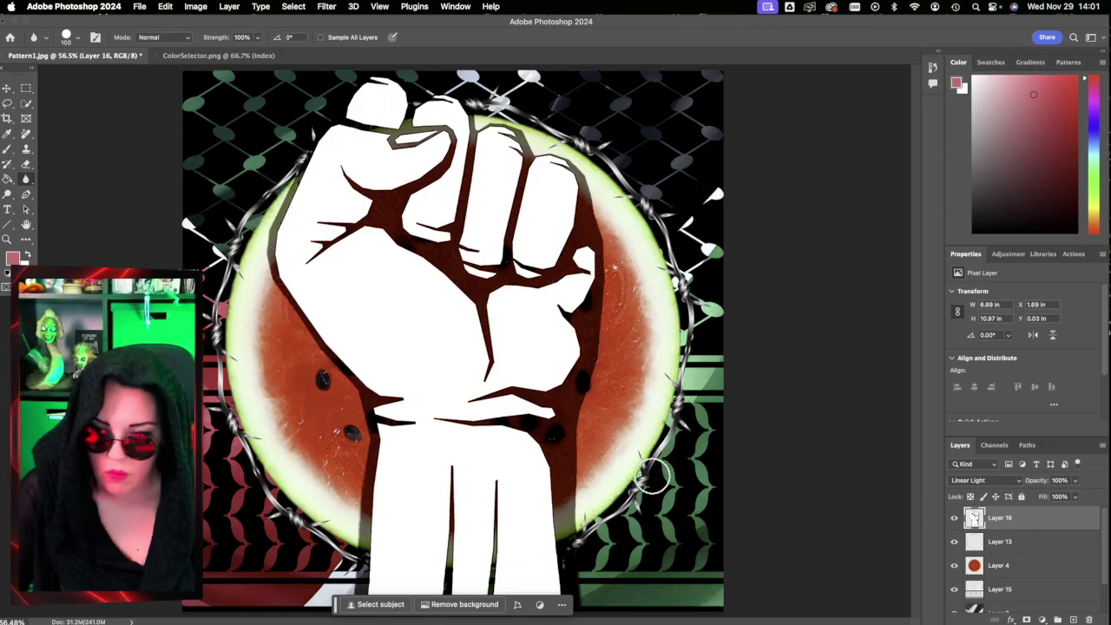
mouse_move(578, 521)
left_mouse_down()
mouse_move(586, 377)
mouse_move(576, 419)
mouse_move(589, 596)
mouse_move(571, 533)
mouse_move(582, 383)
mouse_move(604, 313)
mouse_move(584, 401)
mouse_move(599, 207)
mouse_move(610, 319)
mouse_move(582, 140)
mouse_move(604, 236)
mouse_move(576, 156)
mouse_move(597, 196)
mouse_move(544, 144)
mouse_move(558, 152)
mouse_move(530, 153)
mouse_move(499, 115)
mouse_move(481, 129)
mouse_move(478, 100)
mouse_move(428, 92)
mouse_move(408, 109)
mouse_move(392, 83)
mouse_move(363, 86)
mouse_move(280, 200)
mouse_move(246, 300)
mouse_move(273, 217)
mouse_move(276, 308)
mouse_move(289, 330)
mouse_move(267, 268)
mouse_move(353, 409)
mouse_move(277, 300)
mouse_move(353, 427)
mouse_move(359, 393)
mouse_move(373, 434)
mouse_move(351, 599)
mouse_move(359, 469)
mouse_move(356, 565)
mouse_move(379, 437)
mouse_move(676, 542)
mouse_move(584, 438)
mouse_move(586, 395)
mouse_move(589, 598)
mouse_move(571, 418)
mouse_move(373, 483)
left_mouse_up()
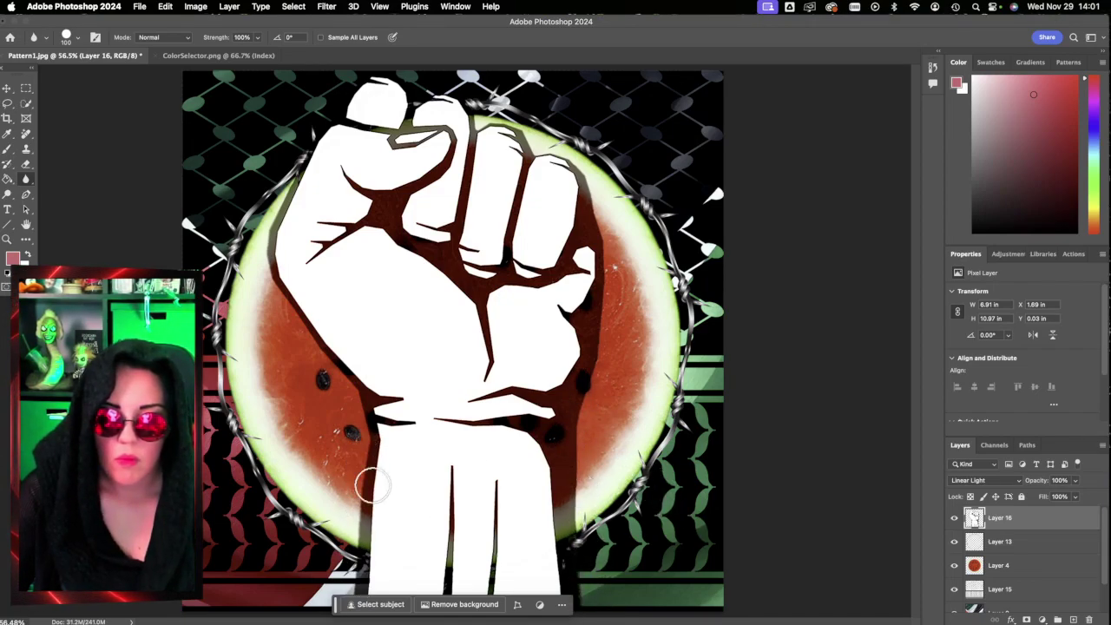
Step: Export the artwork as a JPG named MelonFist.jpg in the WatermelonPiece folder
left_click(138, 6)
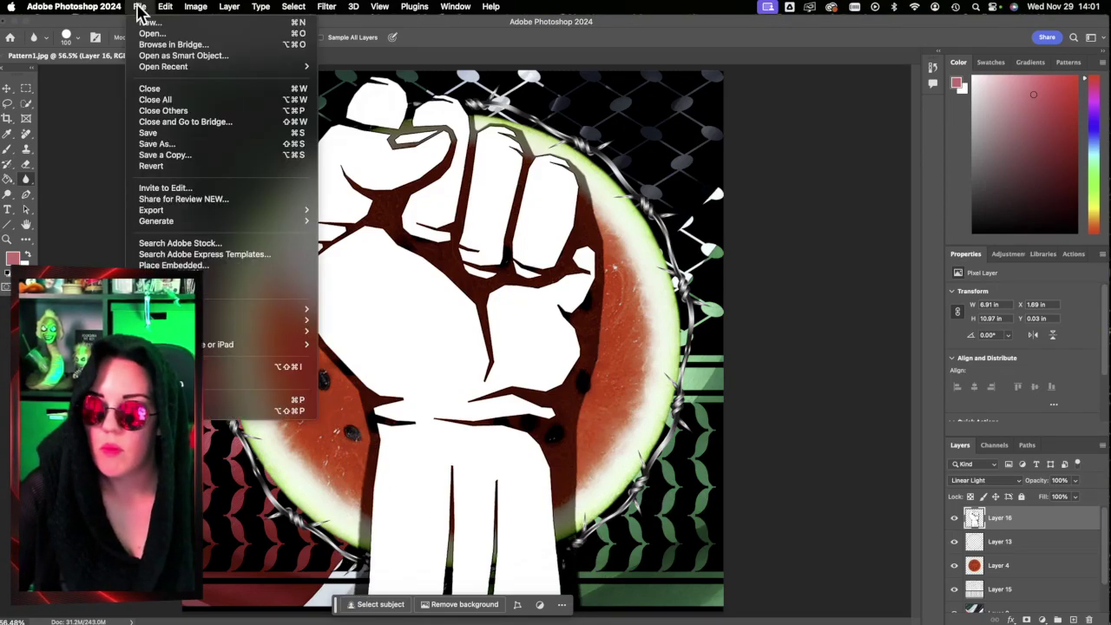
mouse_move(155, 210)
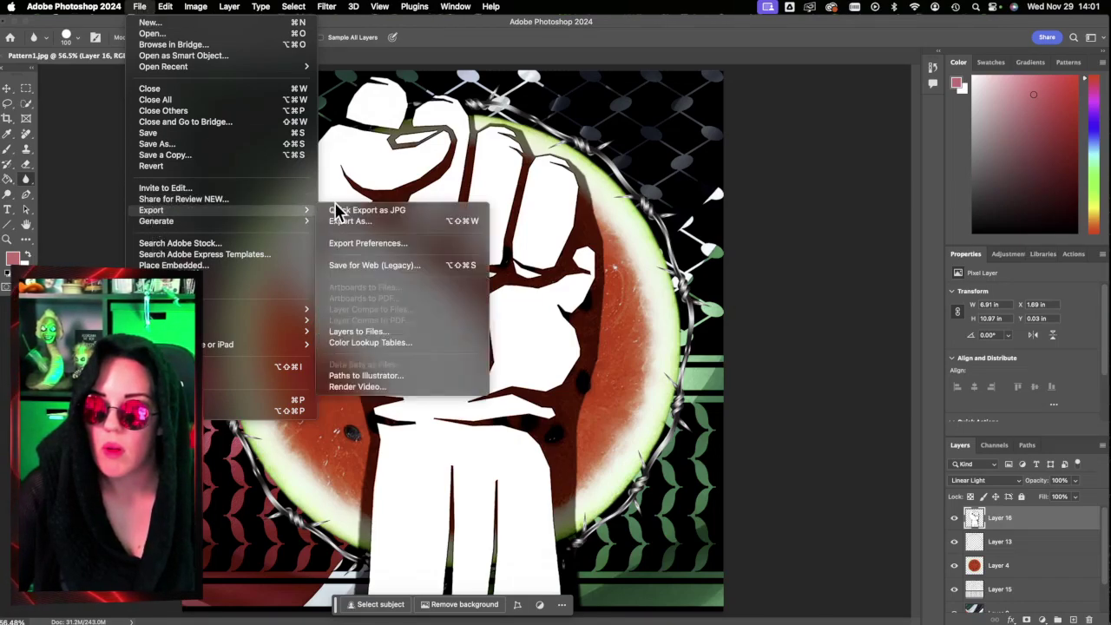
left_click(347, 214)
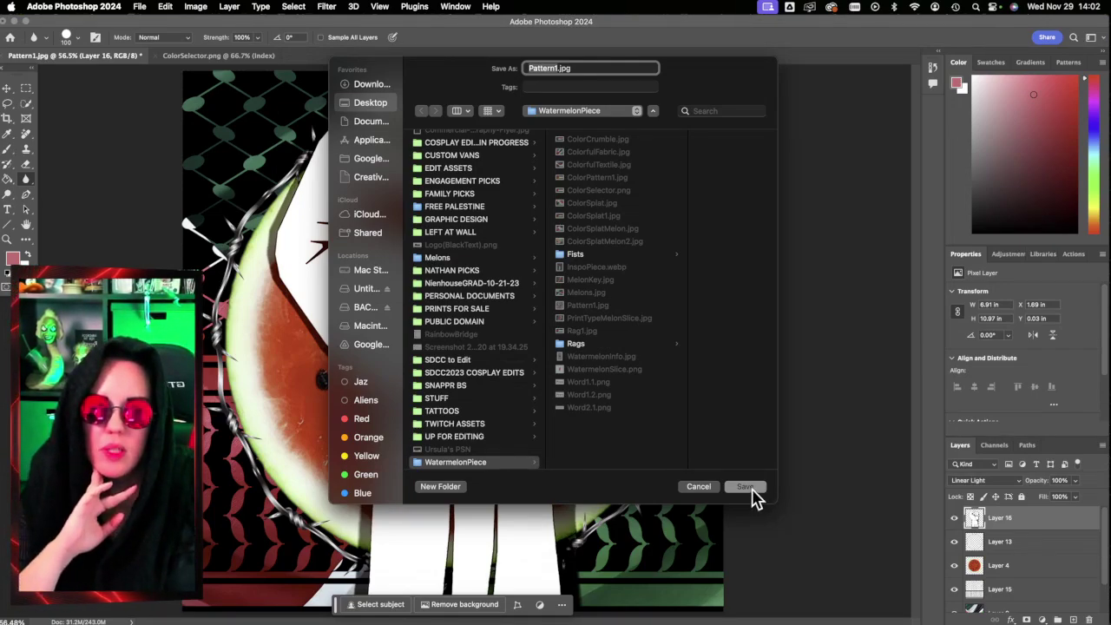
type("F")
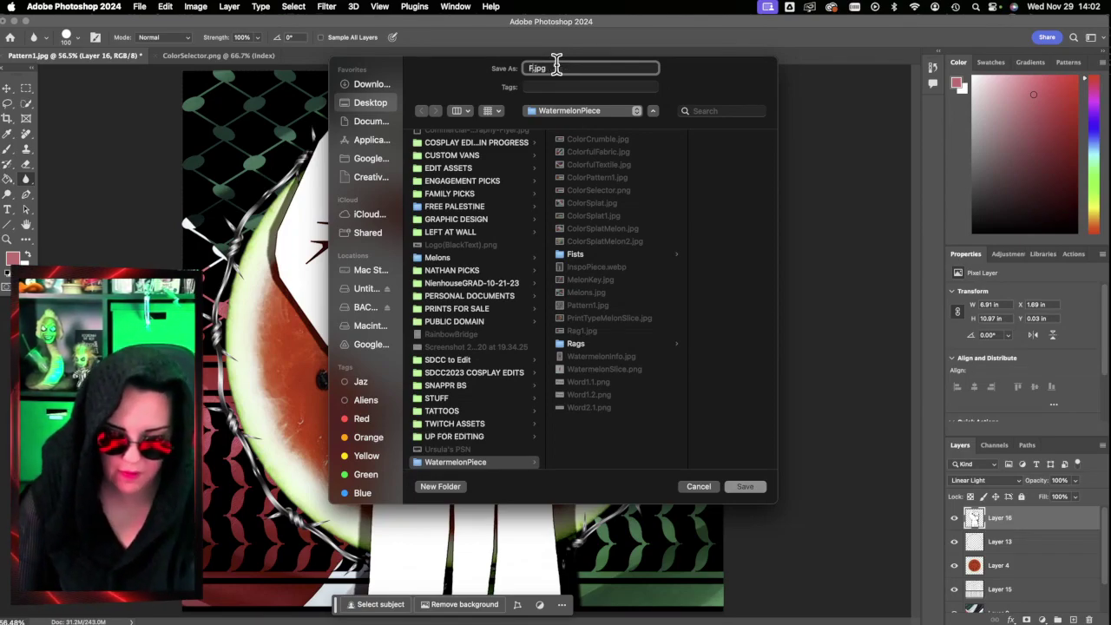
key("BackSpace")
type("Mel")
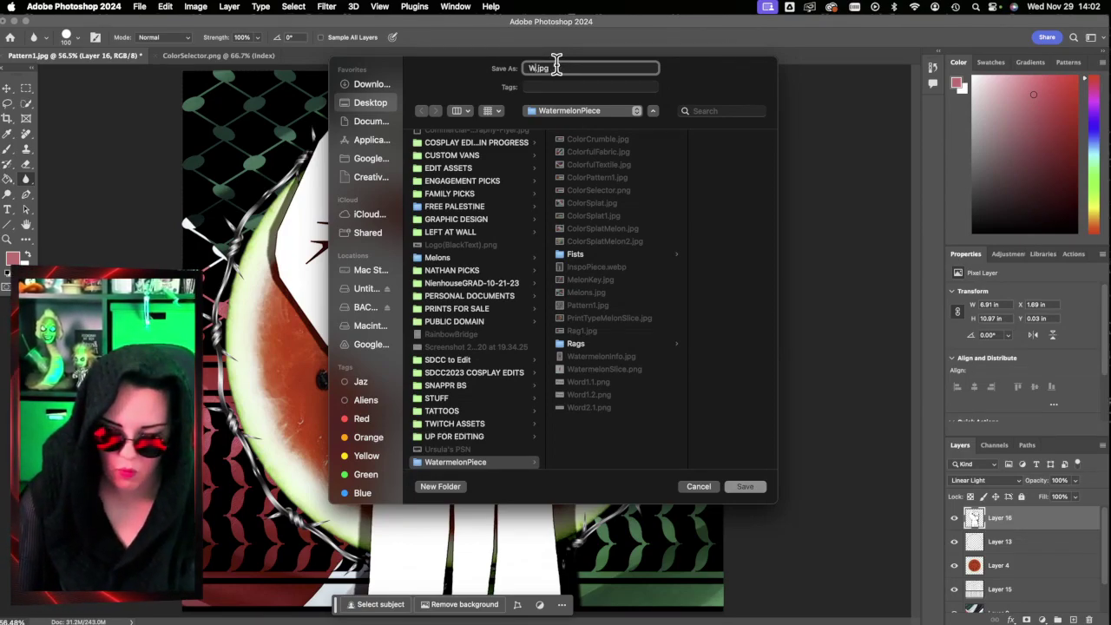
type("onFist")
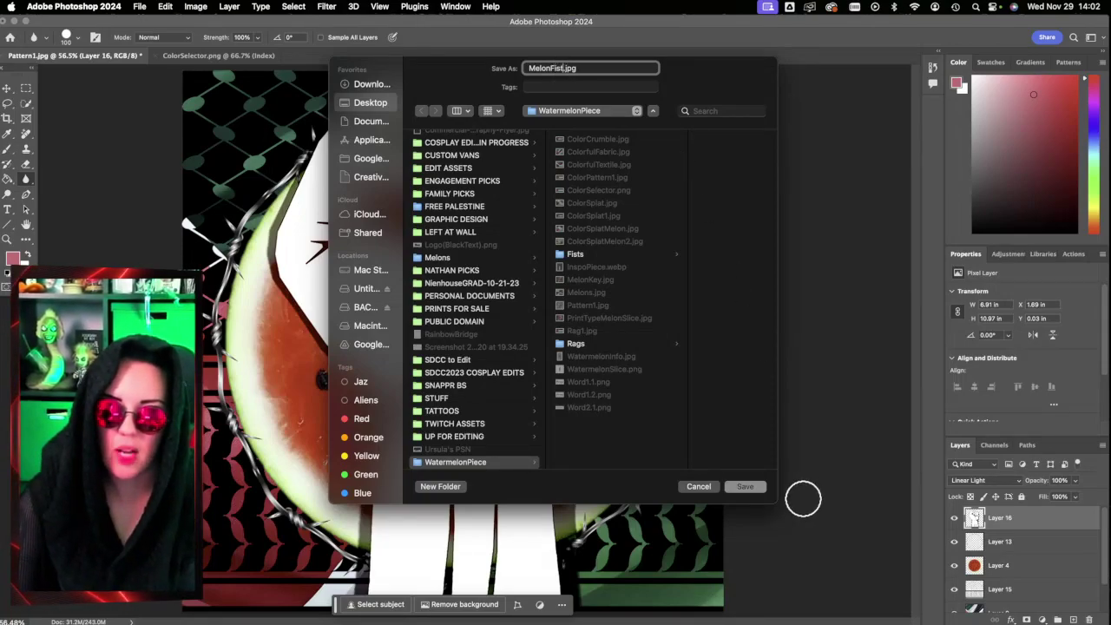
left_click(757, 490)
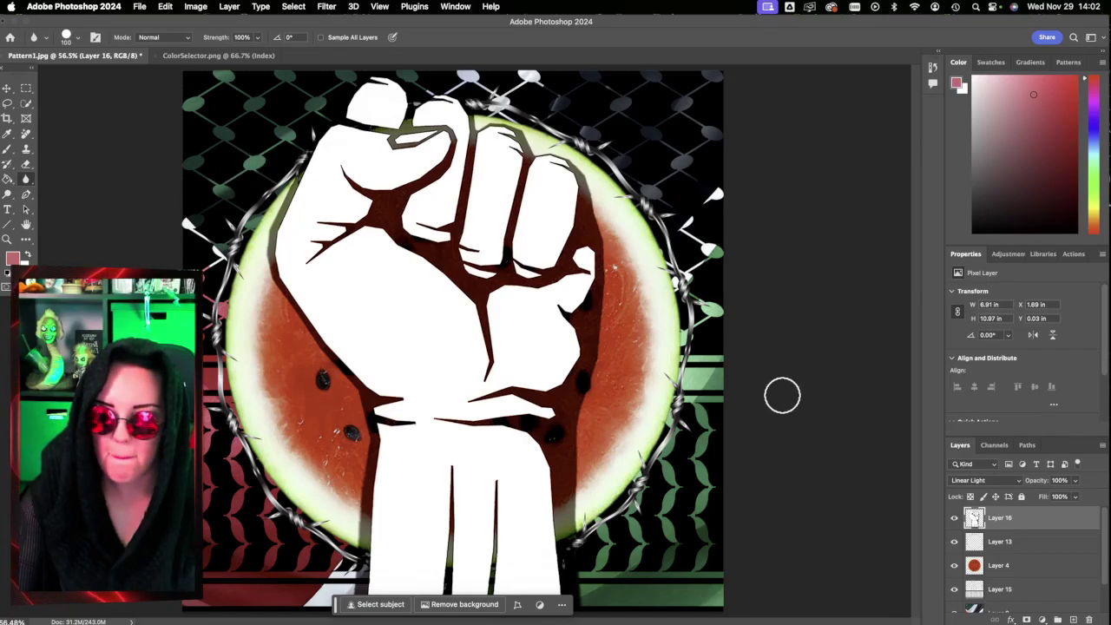
Step: Scale the barbed wire ring on Layer 13 to 97.31% and centre it over the watermelon's rind at X 1650 px, Y 1650 px
left_click(1044, 545)
key("ctrl+t")
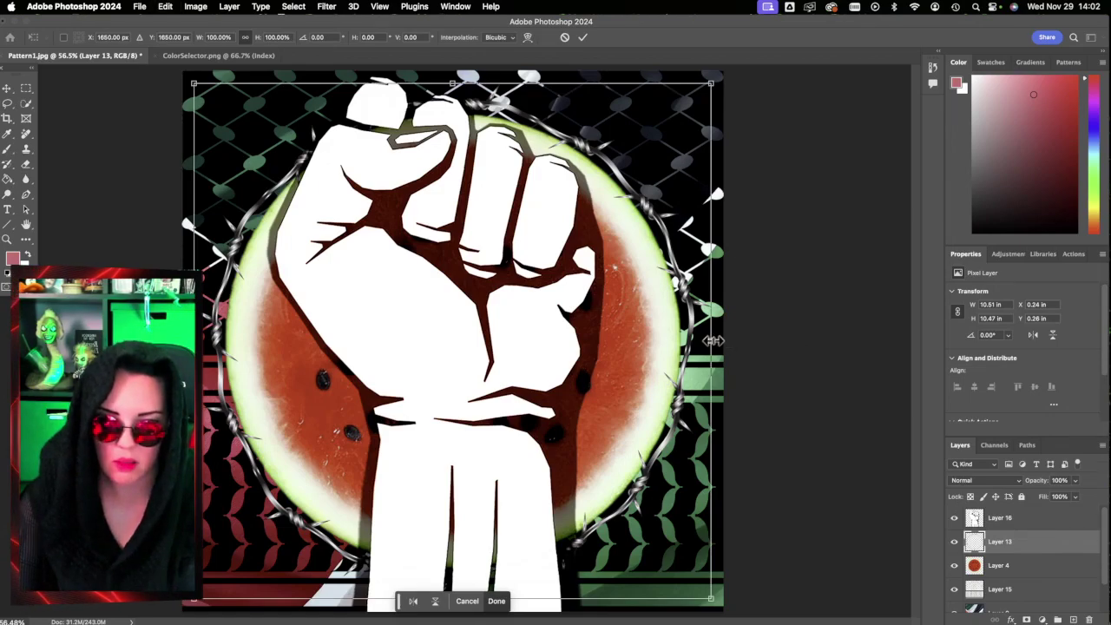
left_click_drag(722, 340, 707, 340)
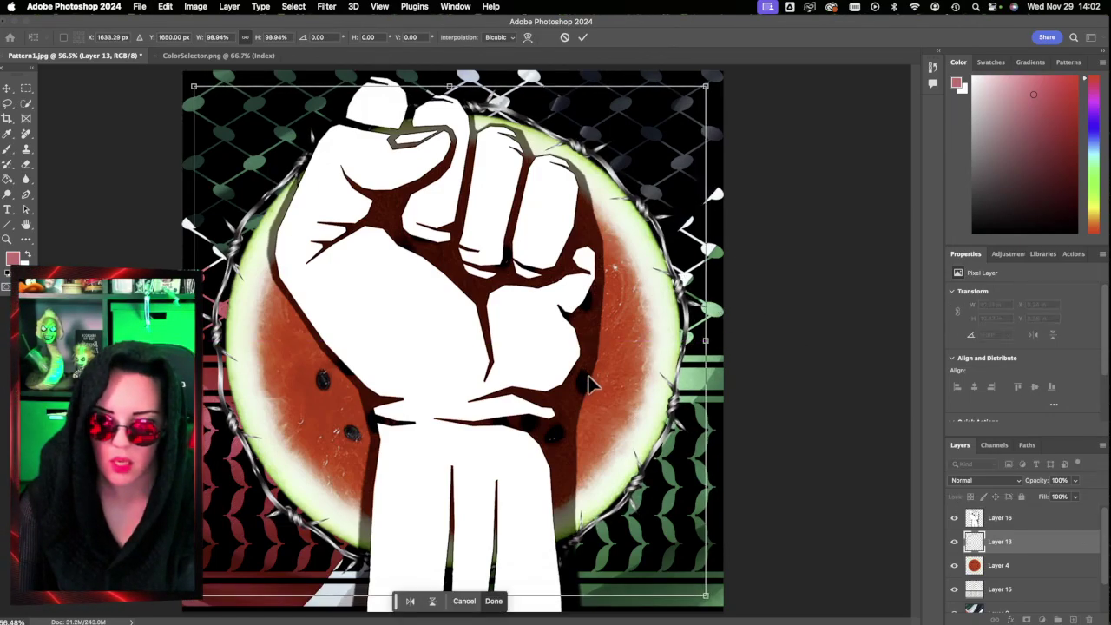
left_click_drag(588, 379, 594, 372)
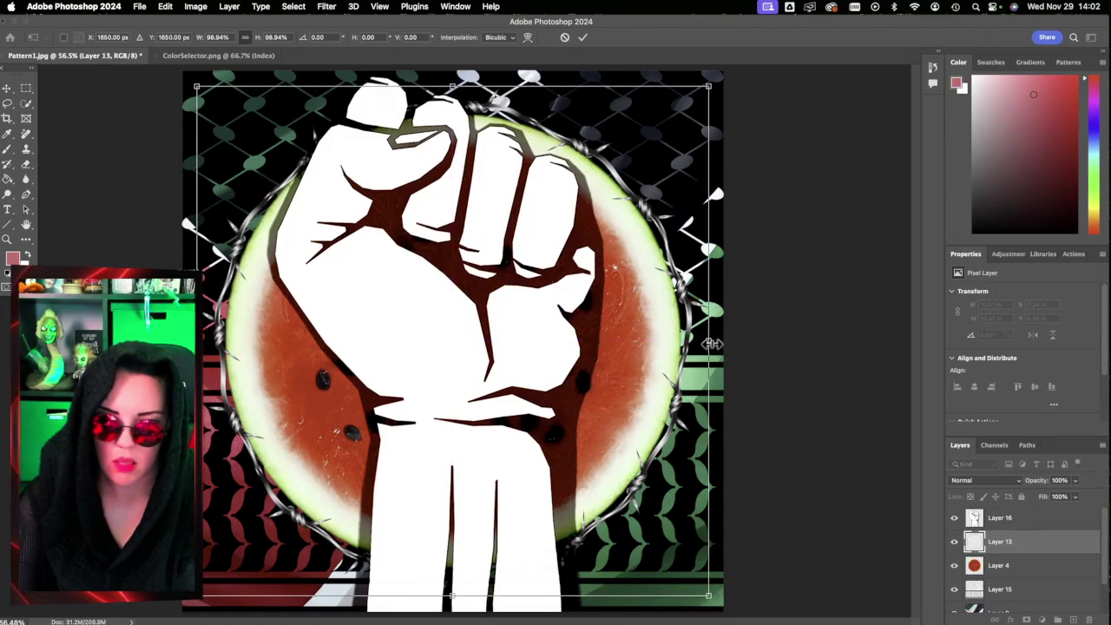
left_click_drag(708, 341, 703, 341)
left_click_drag(635, 371, 638, 370)
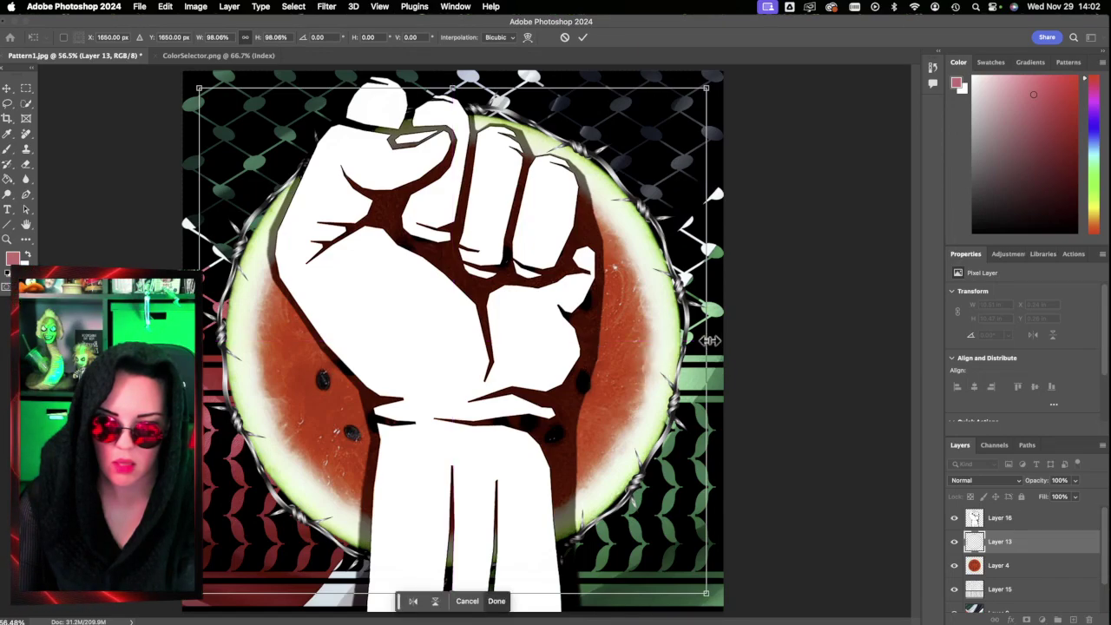
left_click_drag(706, 340, 698, 340)
left_click_drag(649, 373, 653, 375)
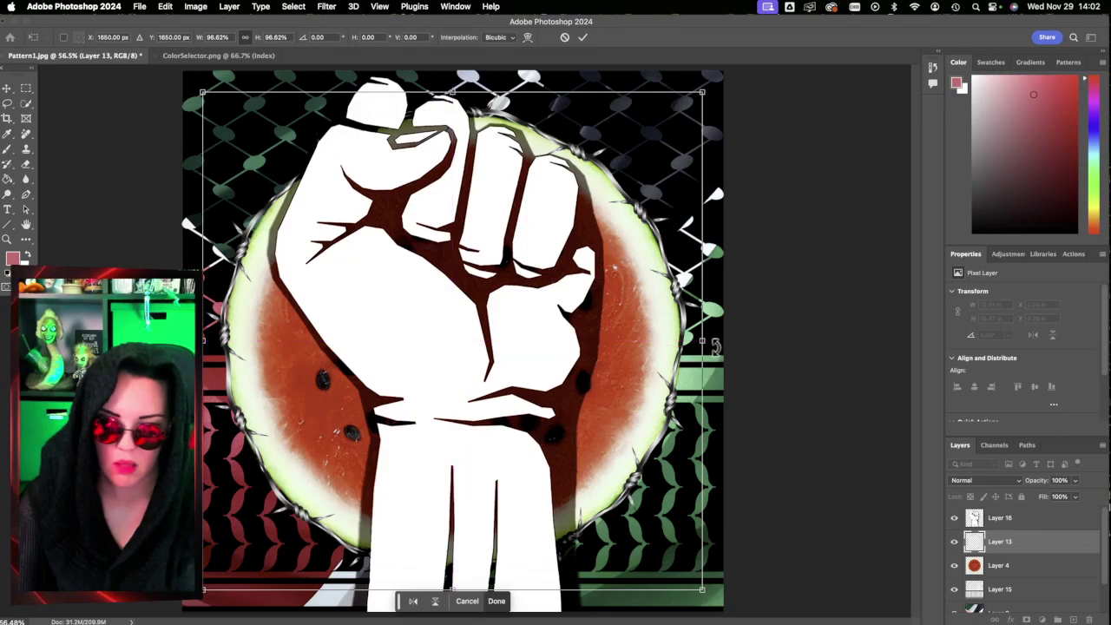
left_click_drag(702, 341, 705, 342)
left_click_drag(665, 396, 666, 397)
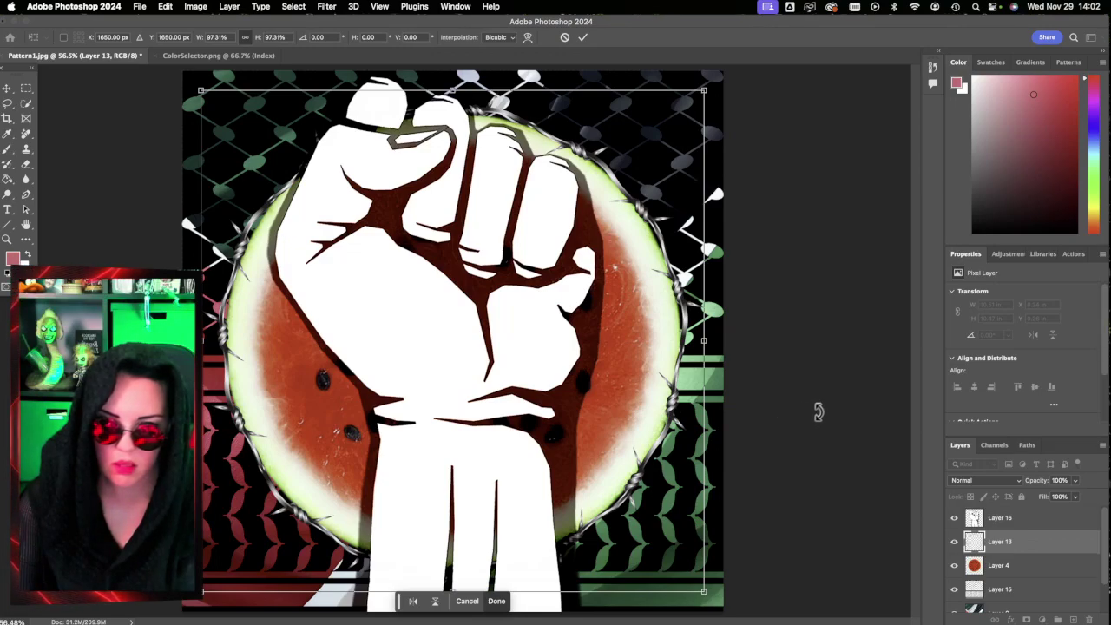
left_click(583, 43)
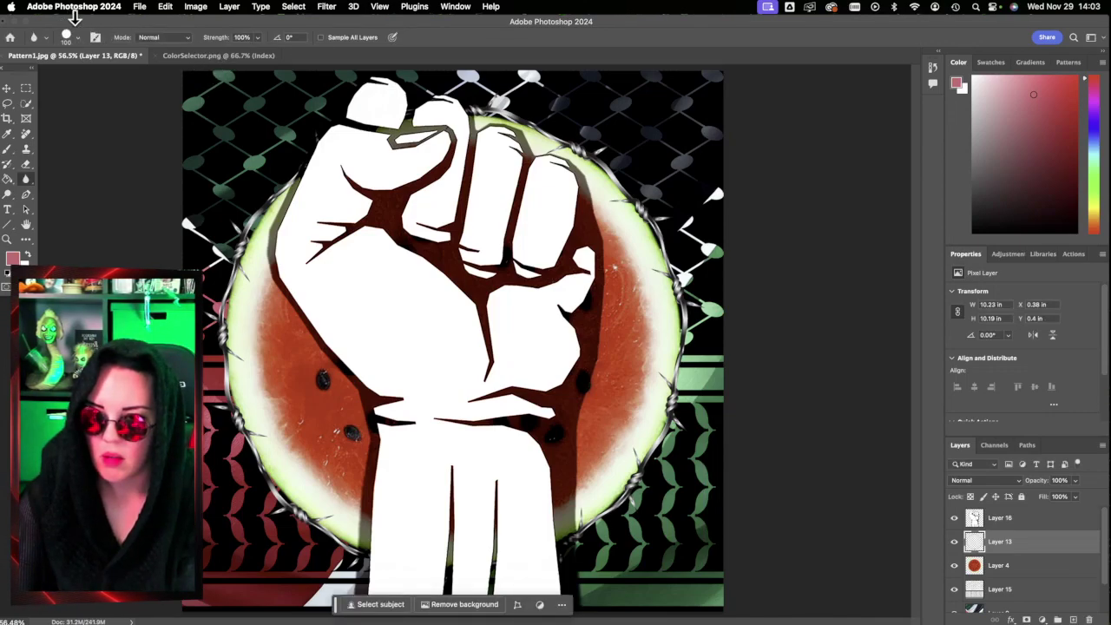
Step: Export the artwork again as MelonFist.jpg in the WatermelonPiece folder, replacing the existing file
left_click(140, 7)
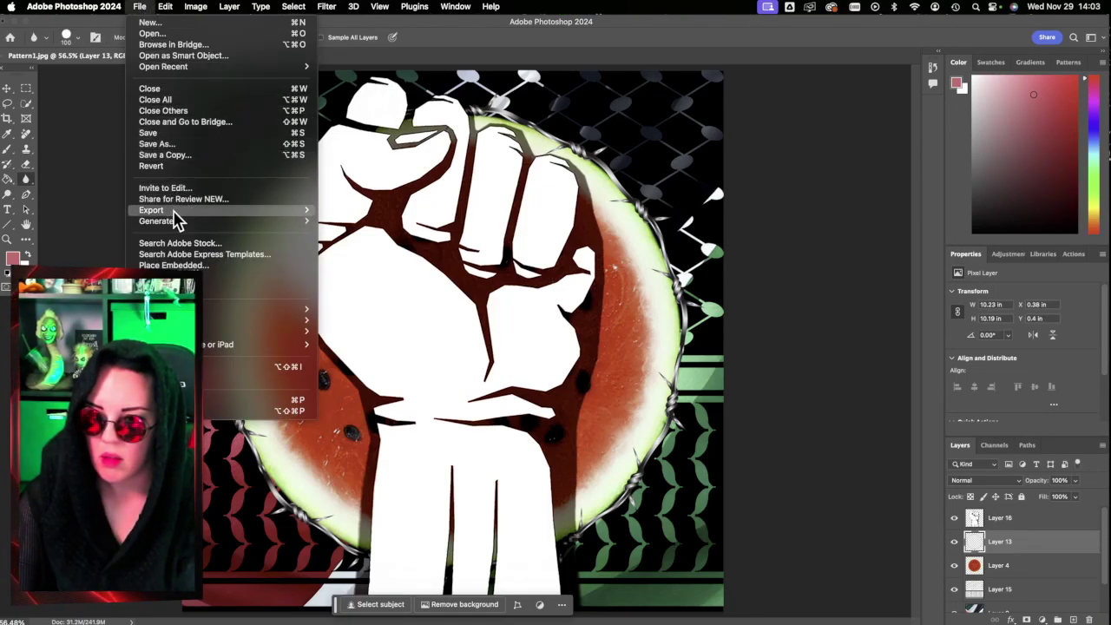
mouse_move(174, 214)
left_click(367, 211)
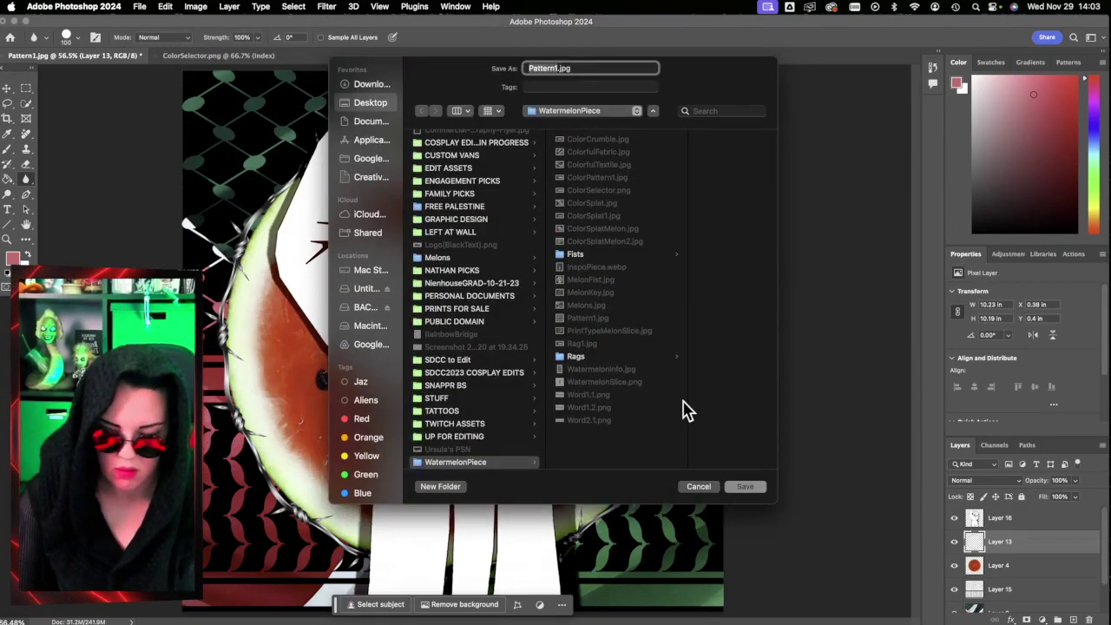
type("MelonFist")
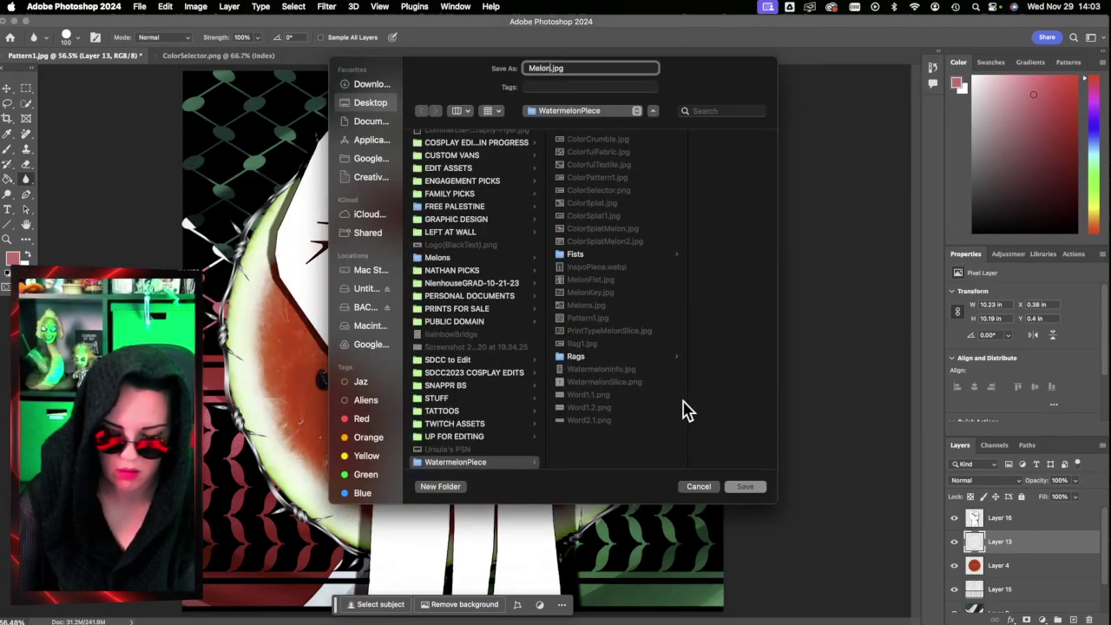
left_click(740, 487)
left_click(607, 342)
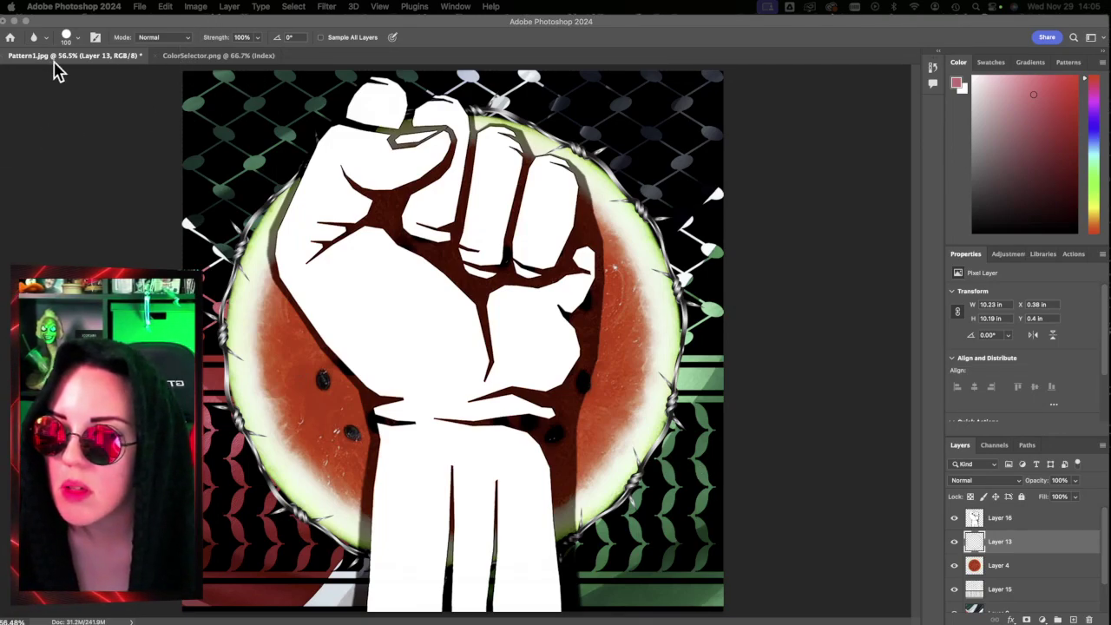
left_click(211, 67)
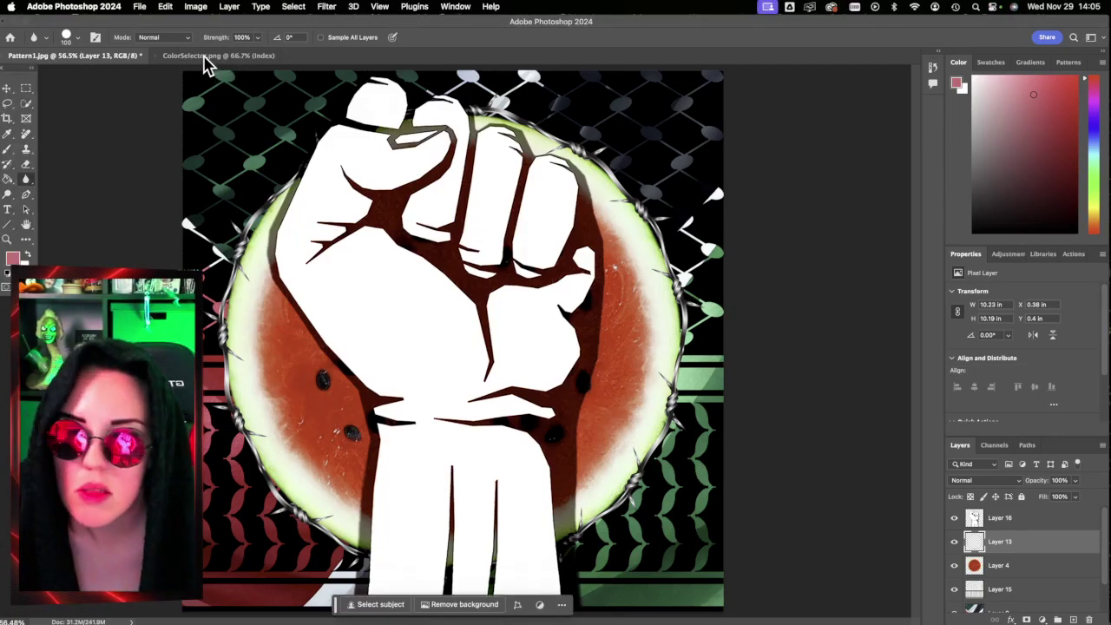
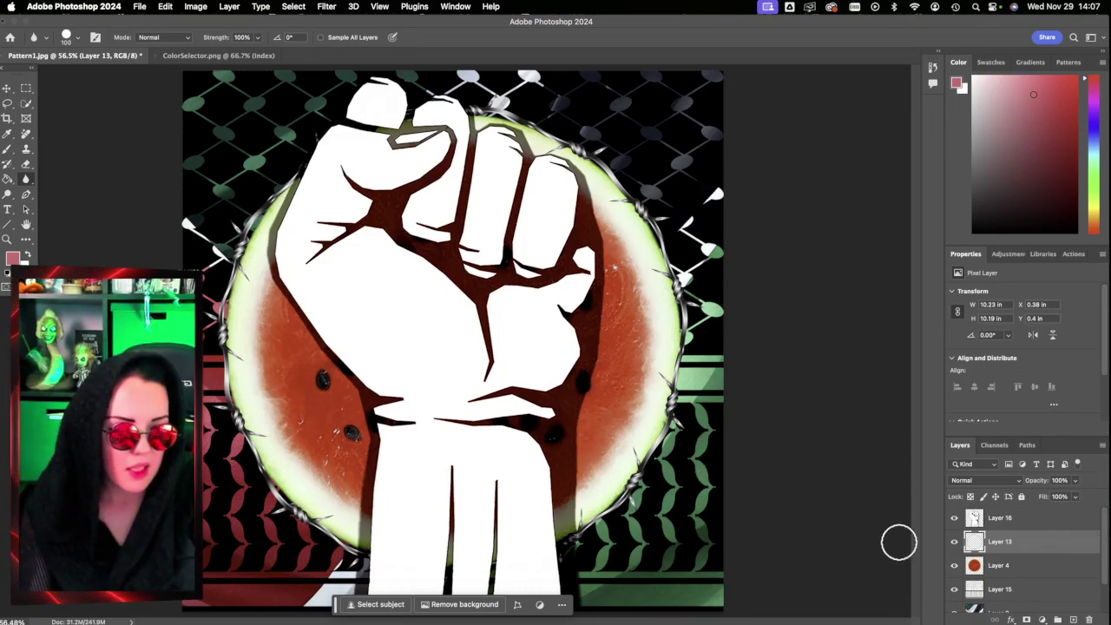
Step: Preview the word images in the desktop's WatermelonPiece folder and open Word1.1.png and Word2.1.png in Photoshop
left_click(15, 24)
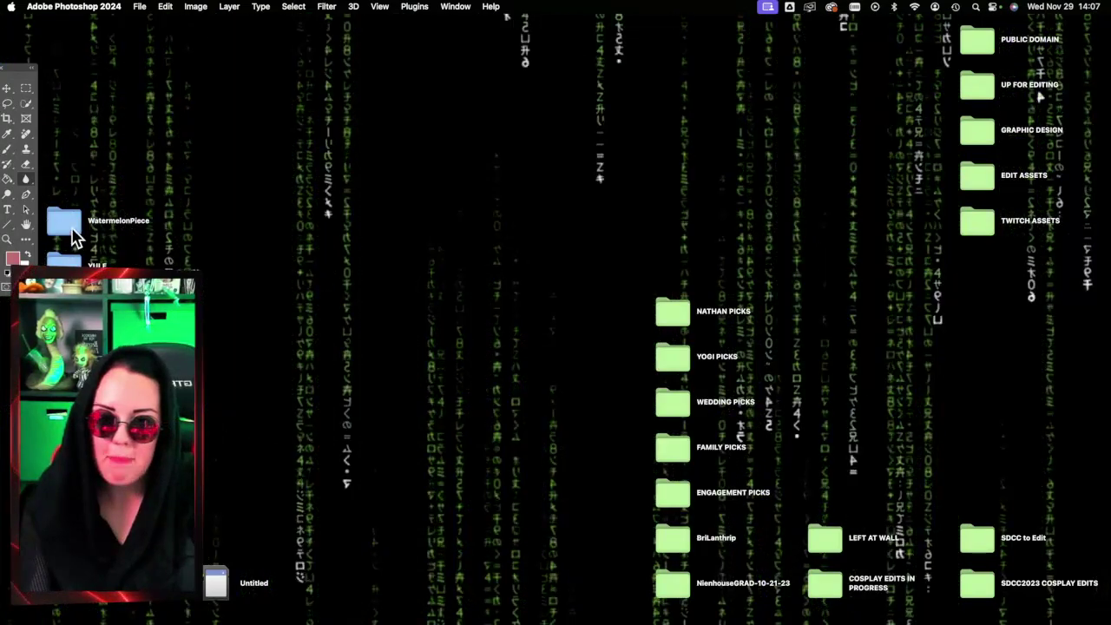
double_click(73, 233)
left_click(810, 338)
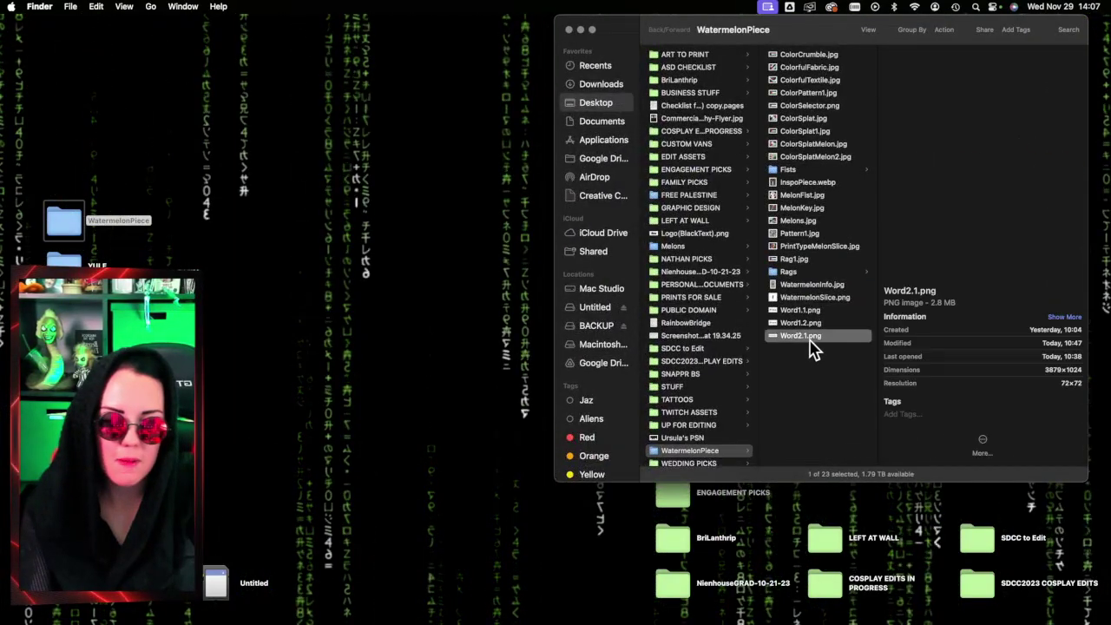
left_click(816, 323)
left_click(827, 310)
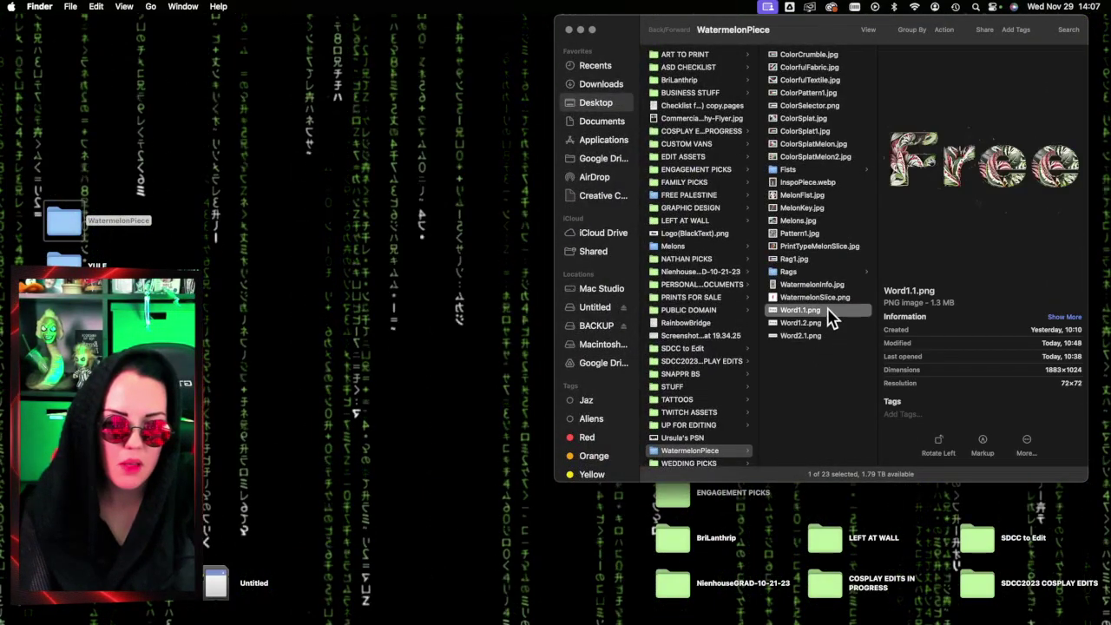
left_click(829, 323)
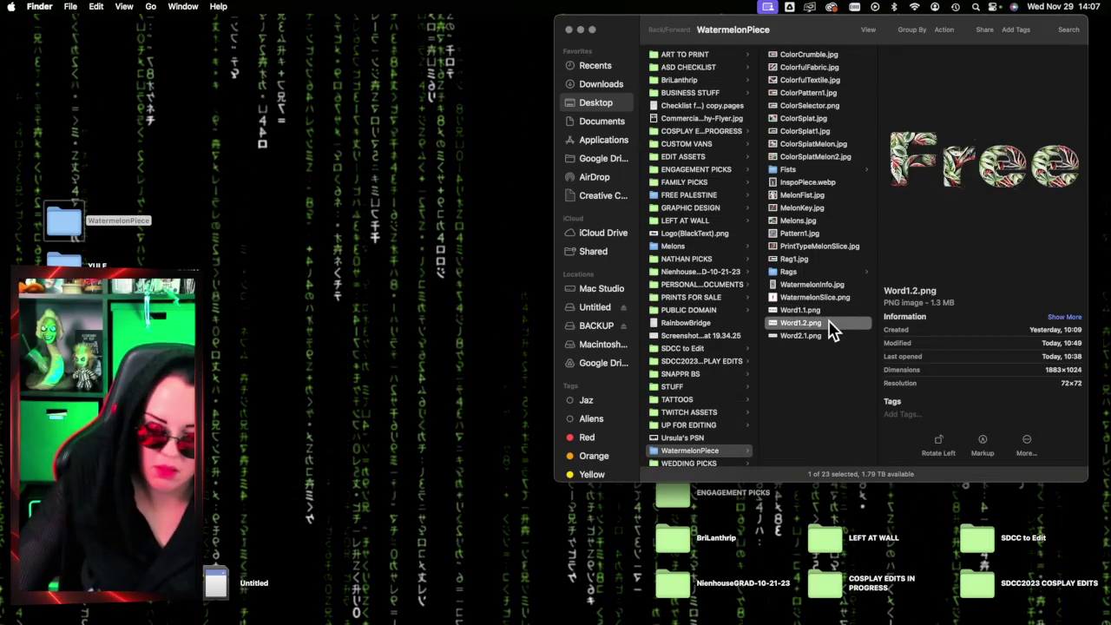
left_click(832, 337)
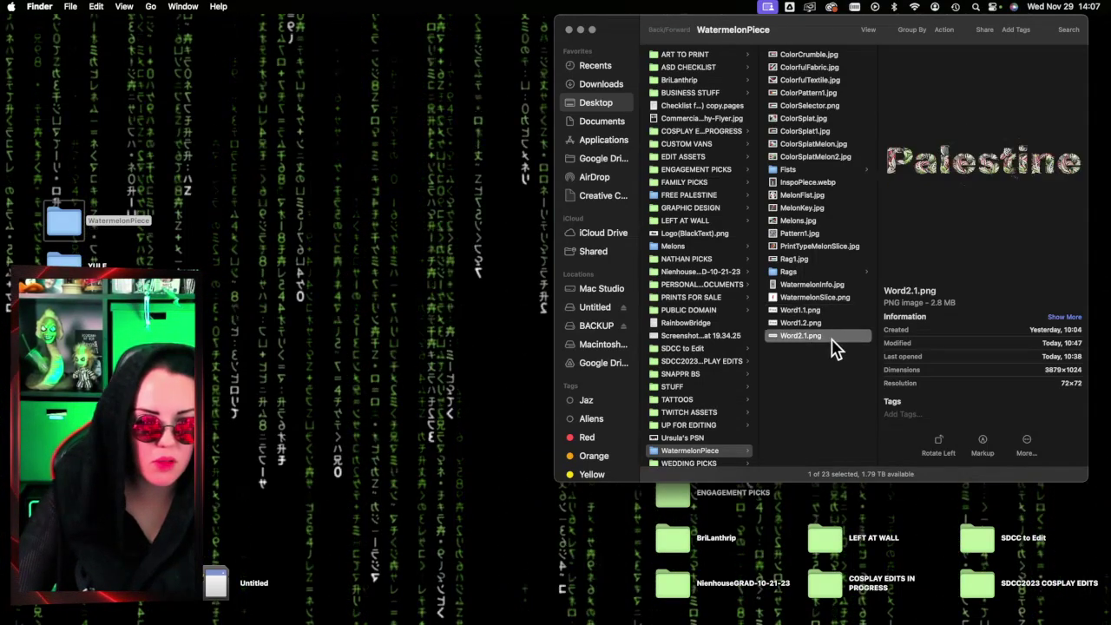
key("Up")
key("Up")
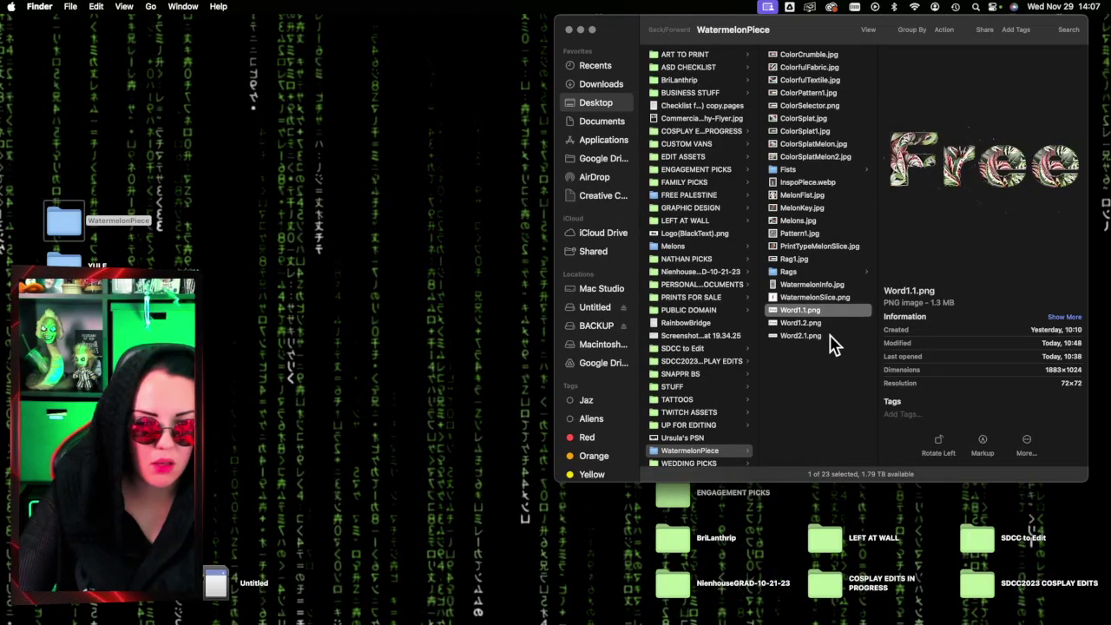
left_click(803, 335, "super")
left_click_drag(820, 335, 1098, 291)
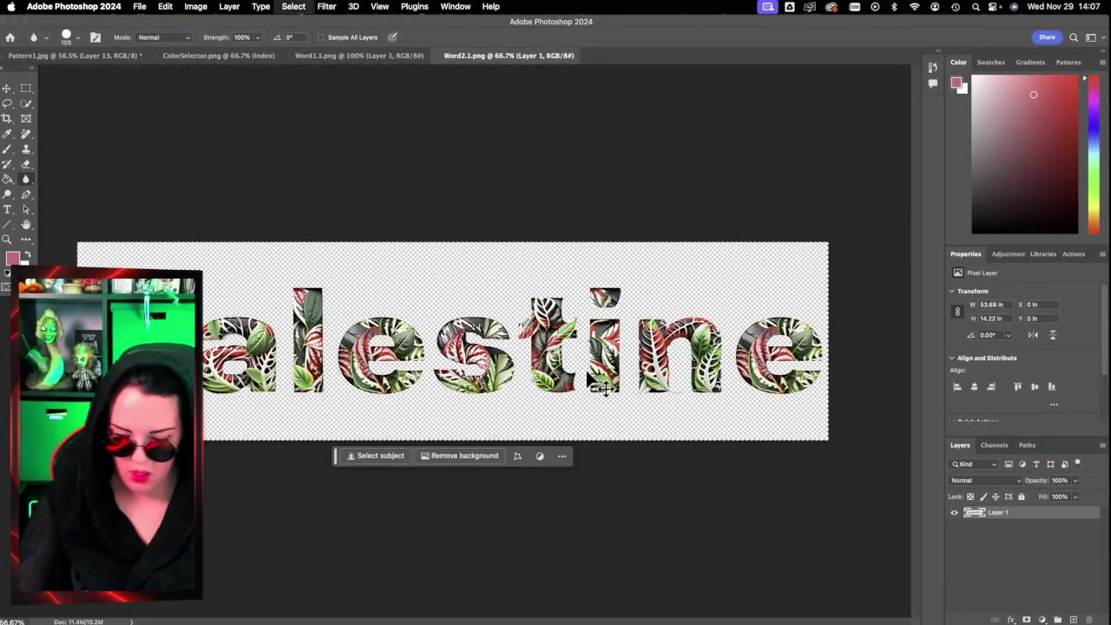
Step: Copy the Palestine lettering from Word2.1.png into Pattern1.jpg and place its layer above the fist layer, Layer 16
key("super+a")
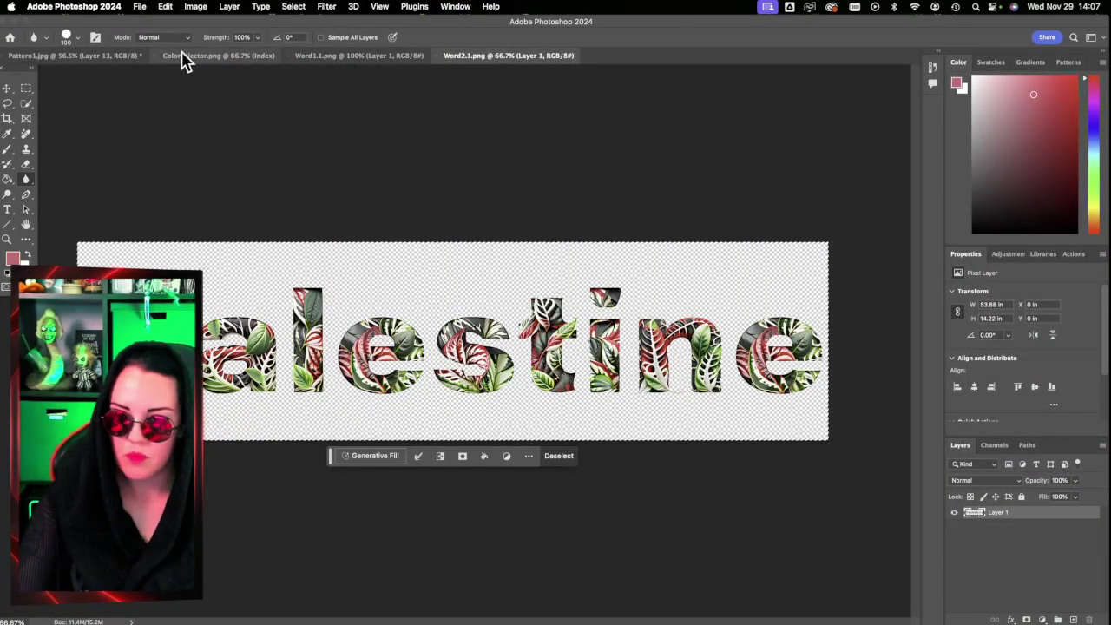
left_click(87, 55)
key("super+v")
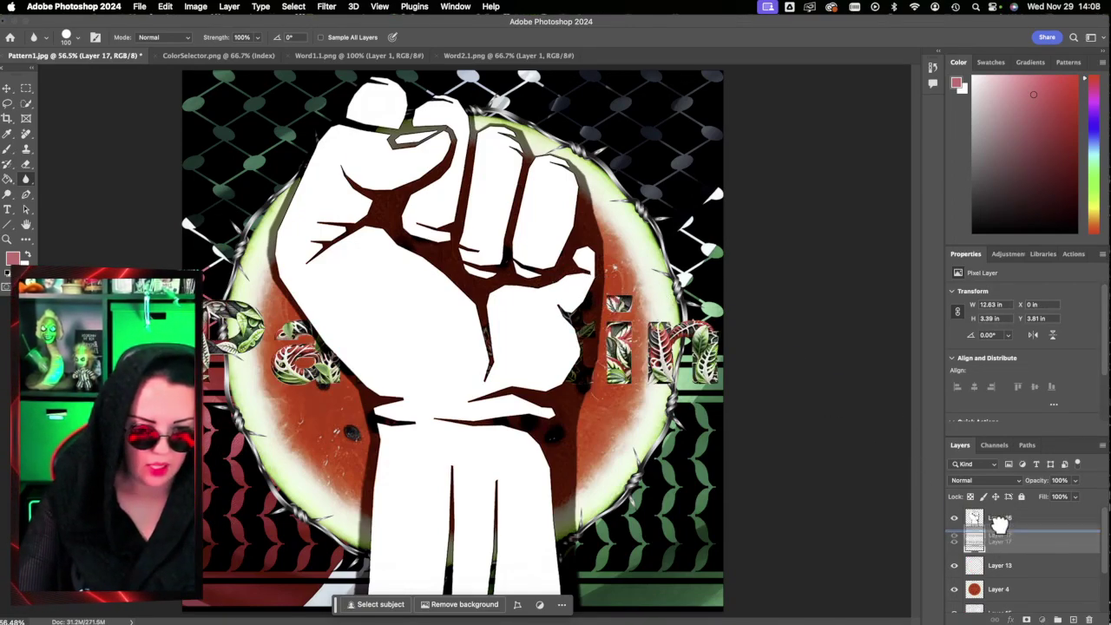
left_click_drag(1001, 524, 1002, 519)
Step: Scale the Palestine lettering to 87.09% and place it across the lower forearm, spanning the artwork's width
key("super+t")
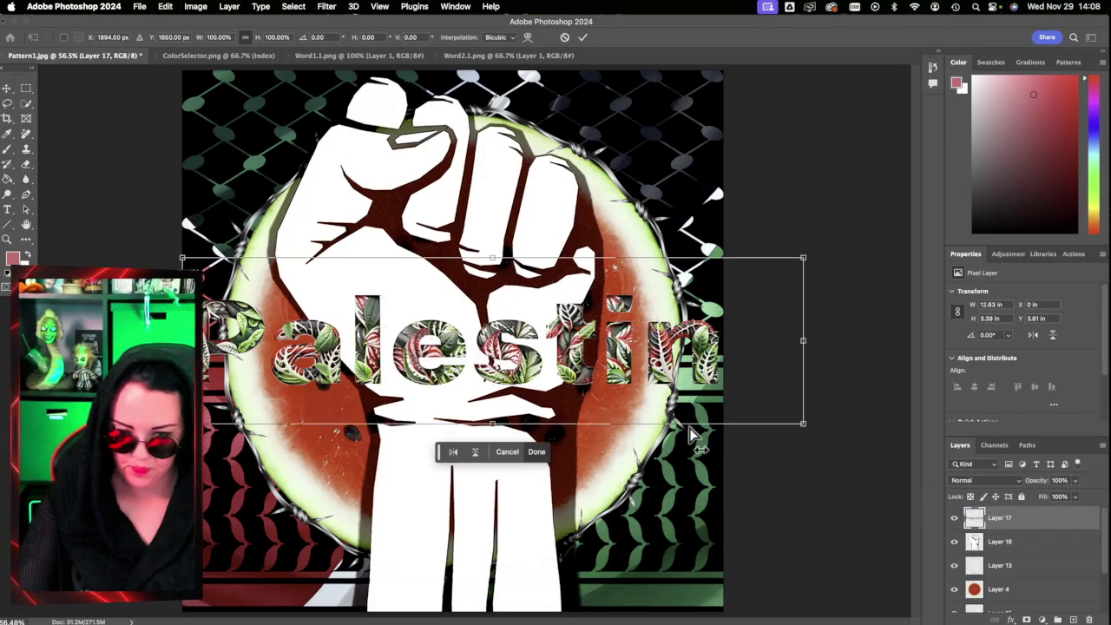
left_click_drag(651, 382, 856, 477)
left_click_drag(809, 446, 724, 445)
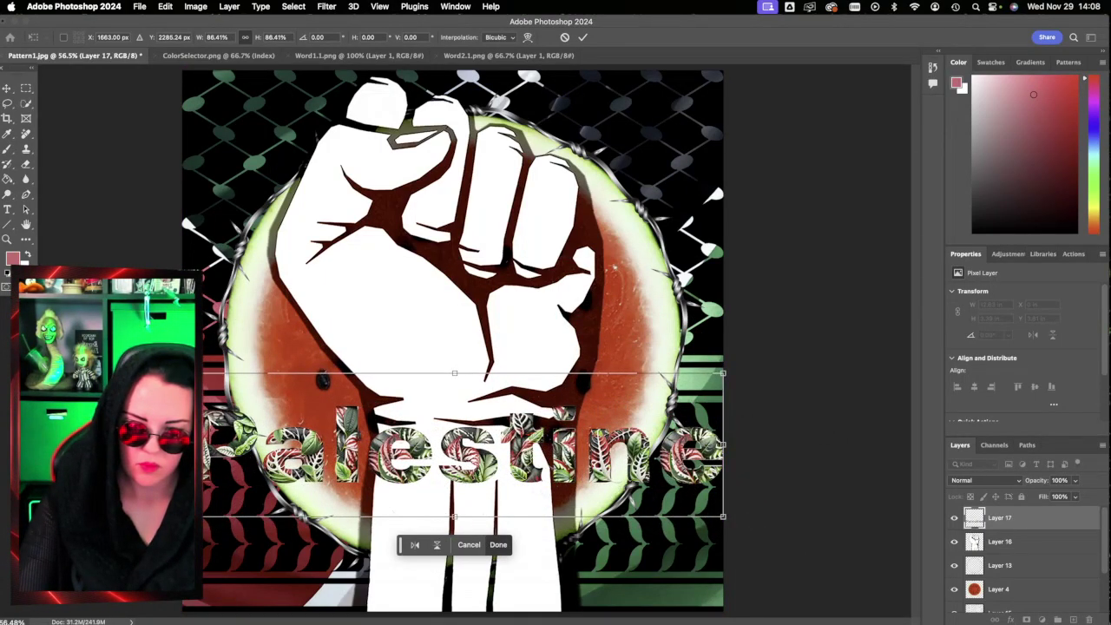
left_click_drag(203, 445, 198, 445)
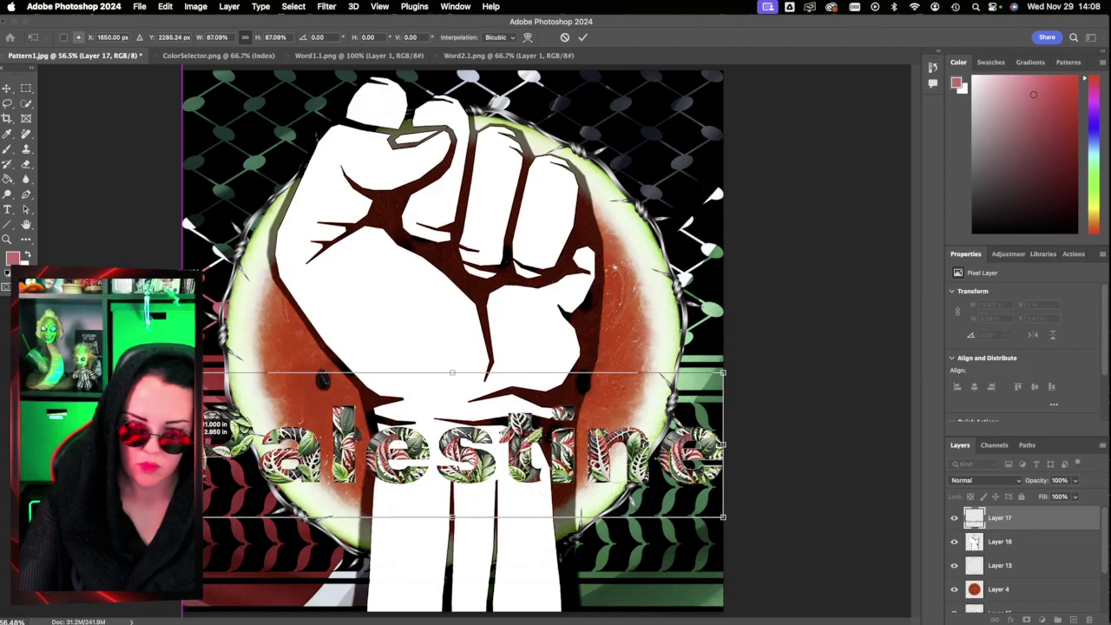
left_click_drag(593, 450, 606, 523)
left_click(583, 38)
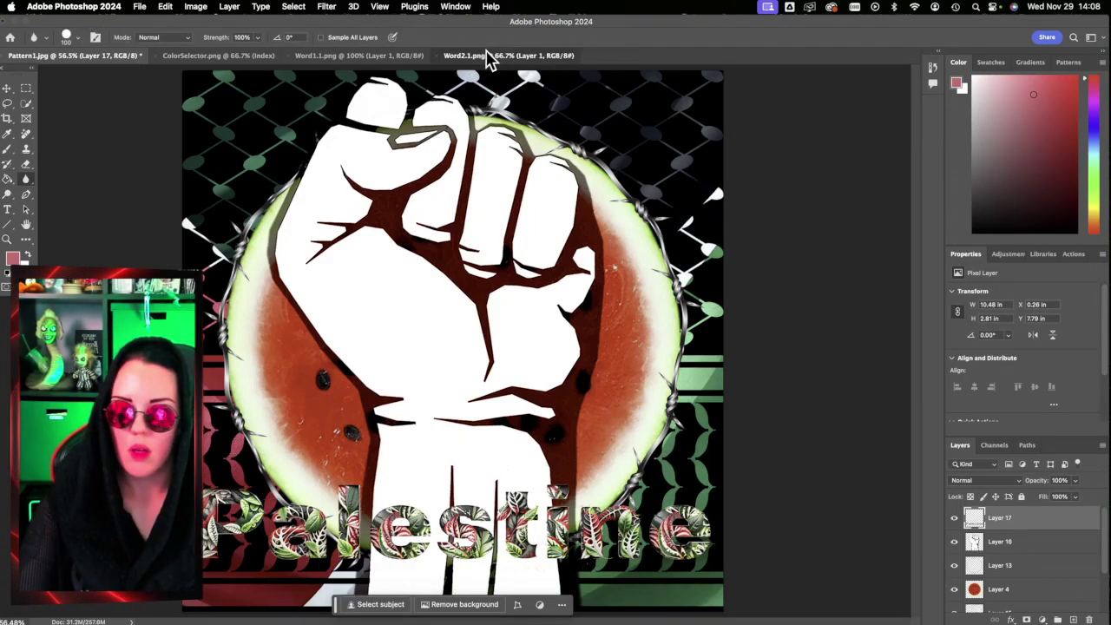
Step: Copy the Free lettering from Word1.1.png into Pattern1.jpg and centre it at full size just above the Palestine lettering
left_click(491, 57)
left_click(322, 57)
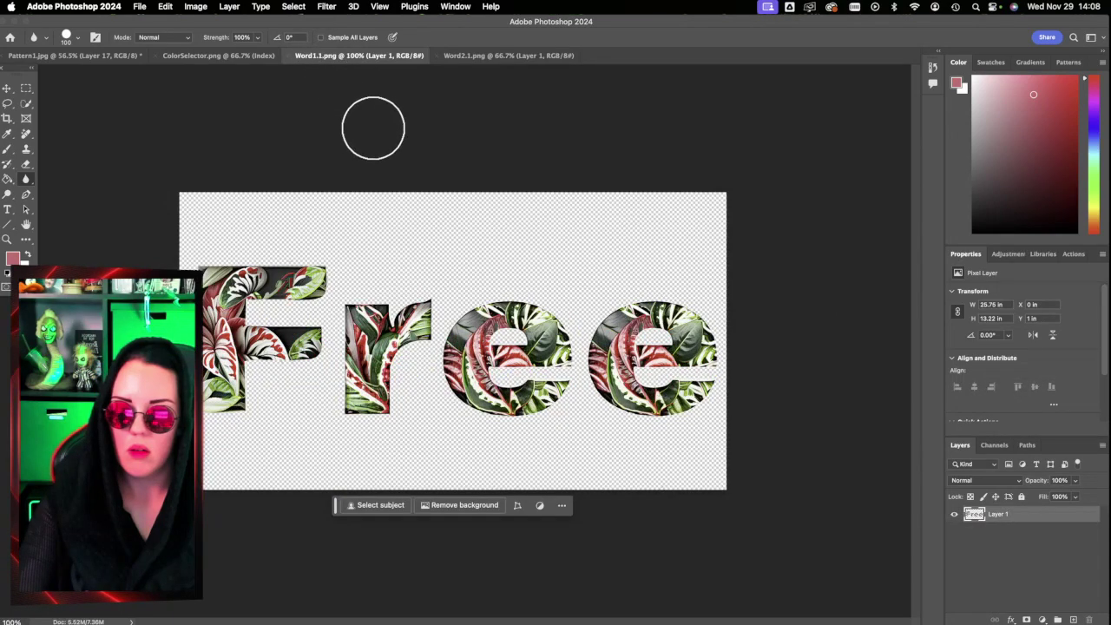
key("super+a")
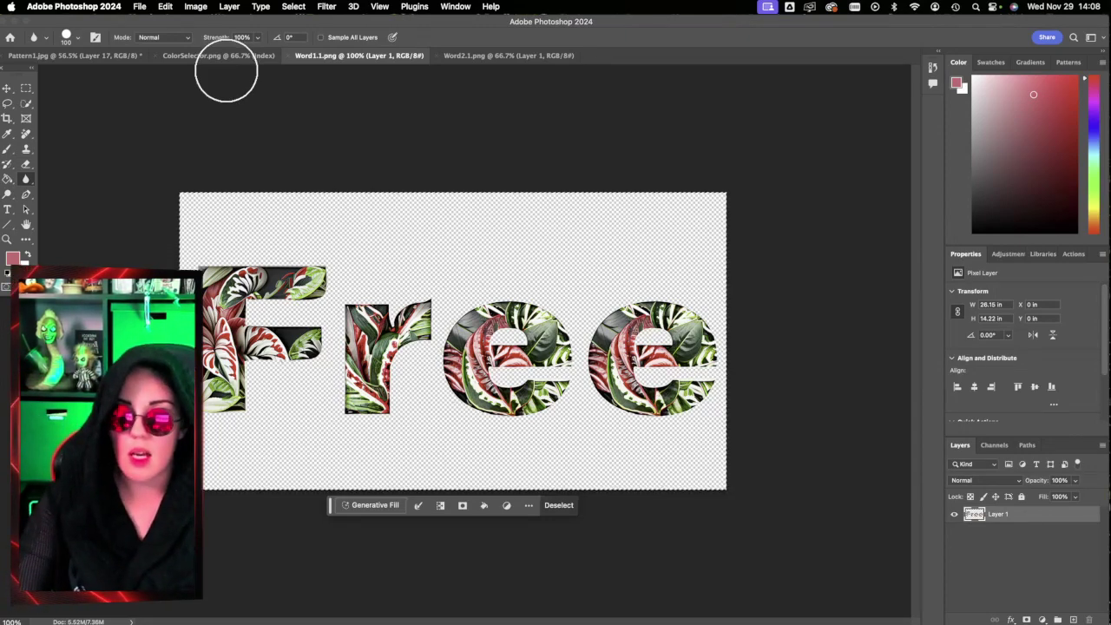
left_click(119, 57)
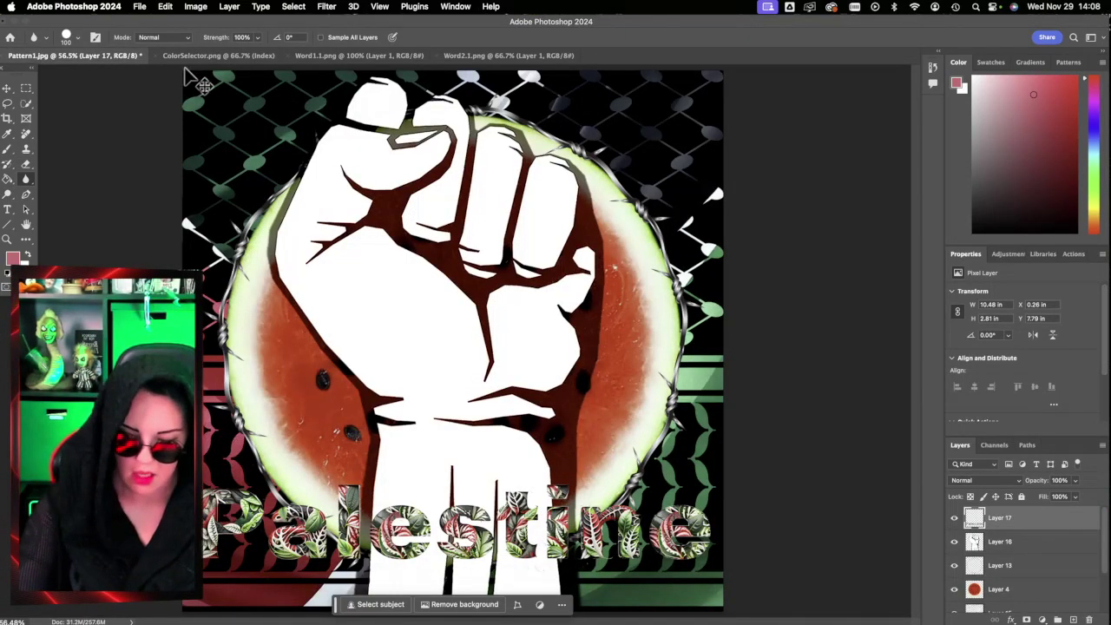
left_click_drag(201, 84, 434, 178)
key("ctrl+t")
left_click_drag(556, 330, 556, 411)
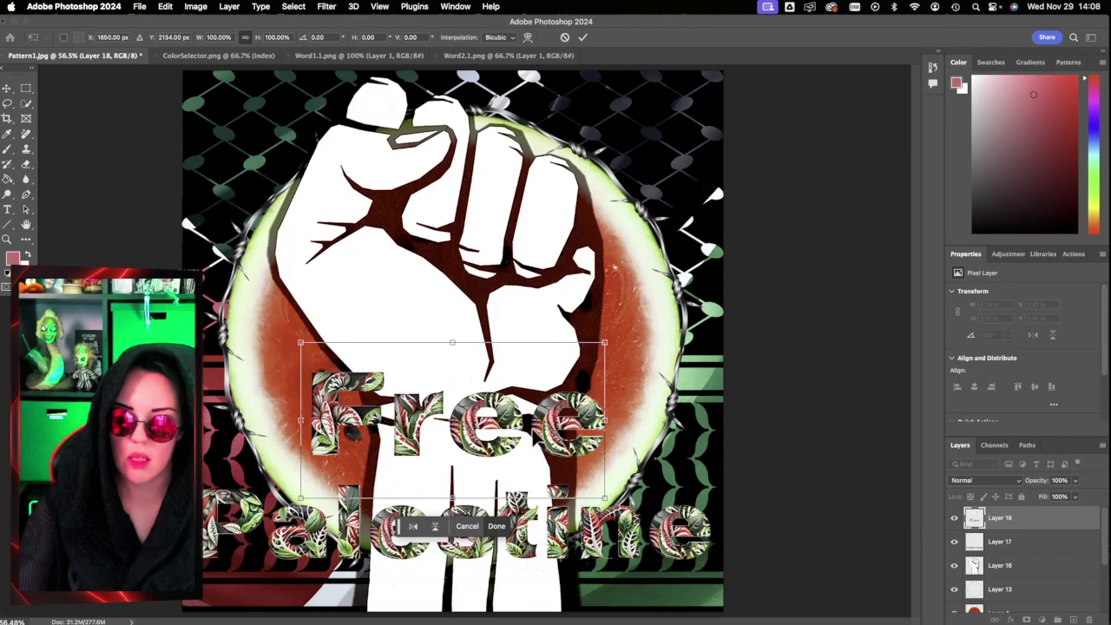
left_click(584, 39)
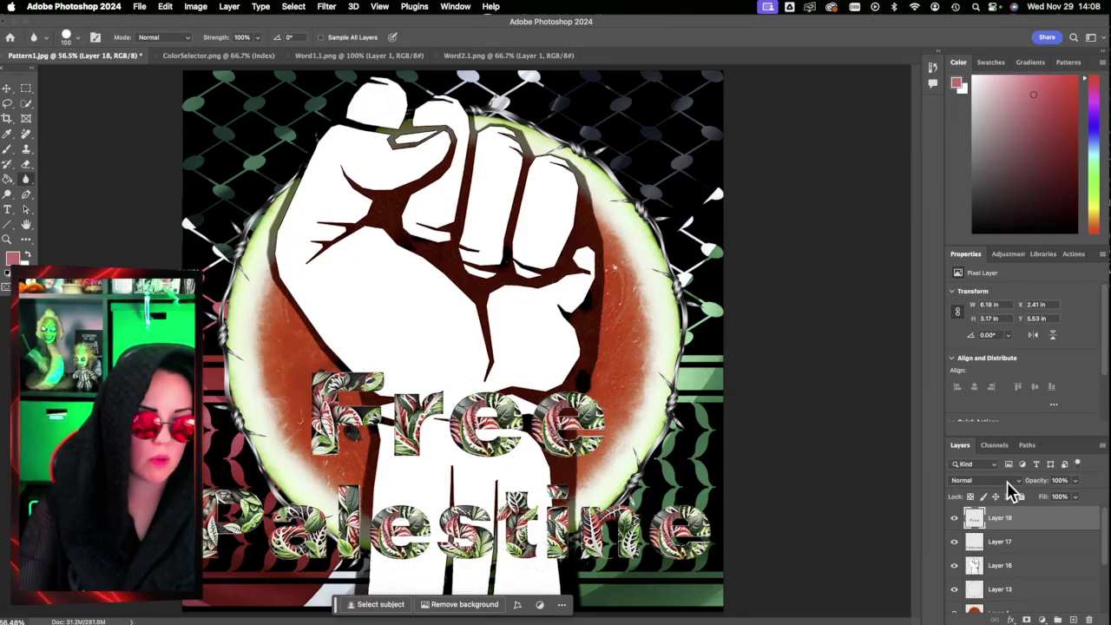
Step: Preview blend modes on the Free lettering, keep Normal, and hide and delete both lettering layers, Layer 18 and Layer 17
left_click(1009, 481)
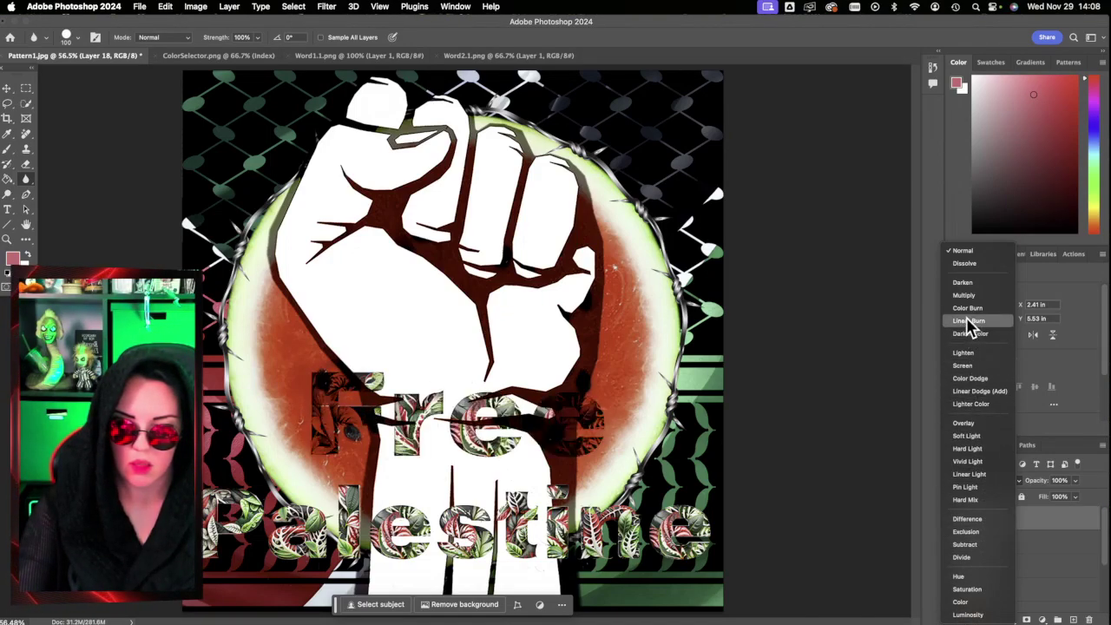
left_click(962, 251)
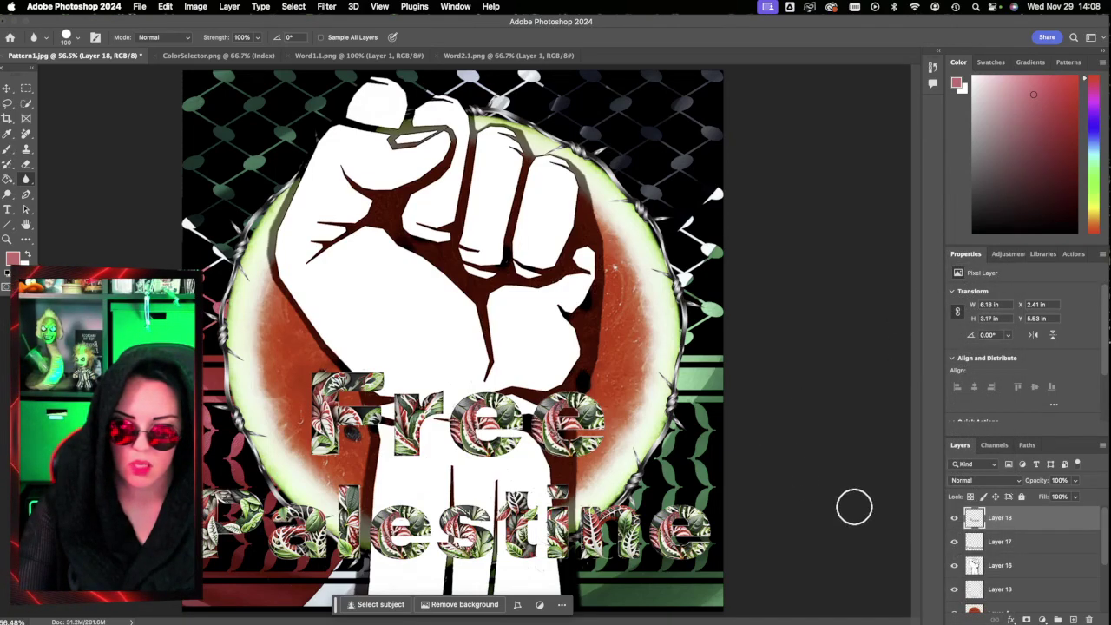
left_click(956, 519)
left_click(956, 542)
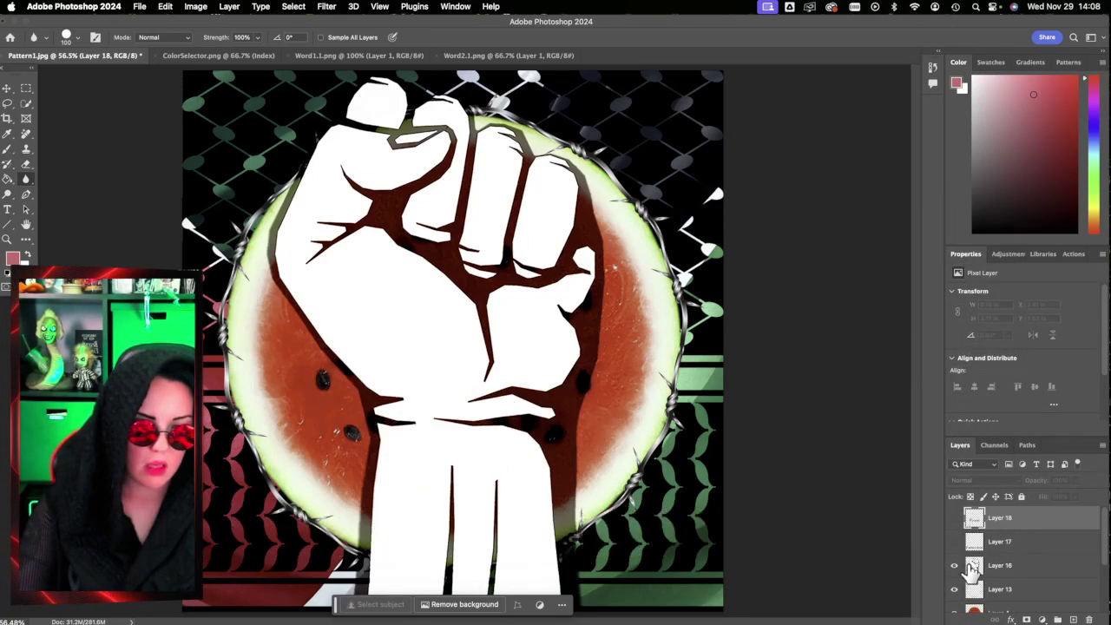
left_click(1046, 542, "shift")
left_click_drag(1058, 549, 1089, 619)
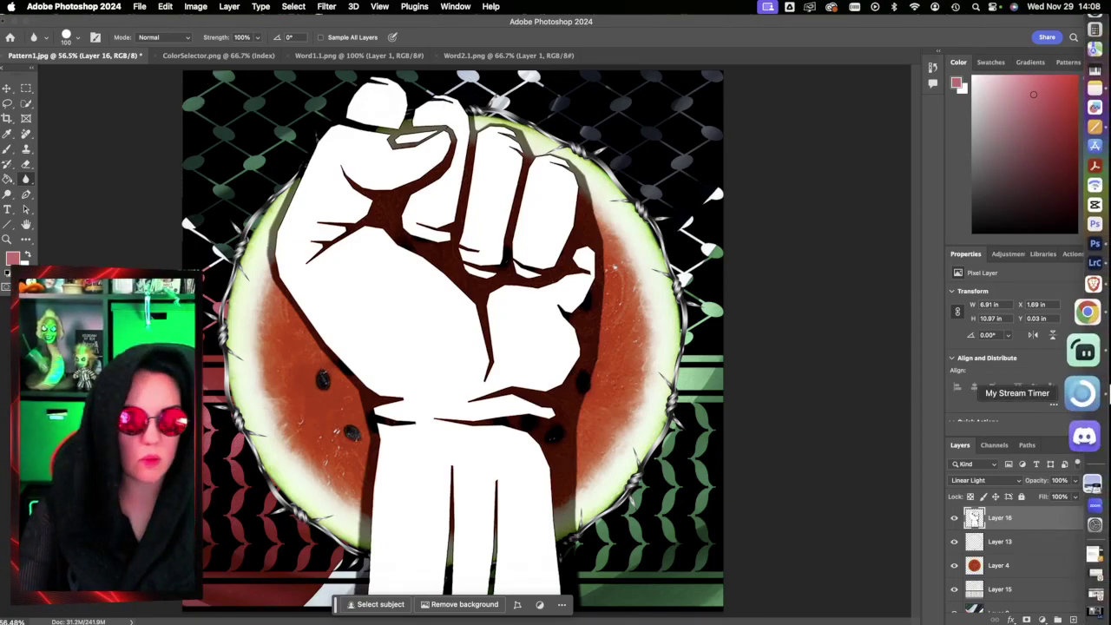
Step: Switch to Chrome, open DuckDuckGo in a new tab and search its images for free palestine graffiti
left_click(1092, 358)
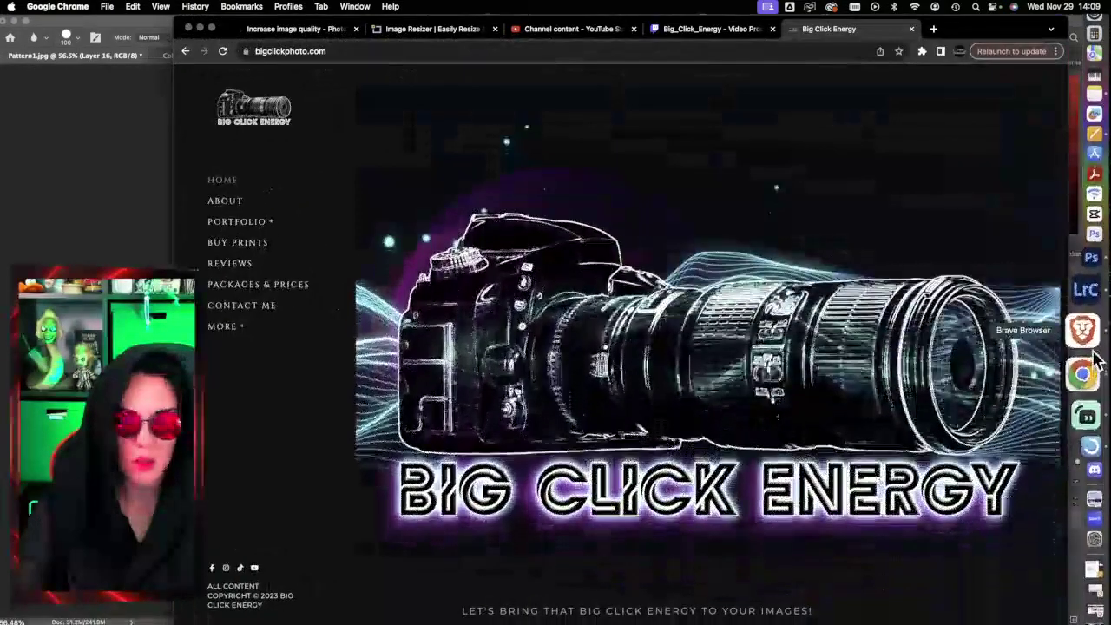
left_click(936, 29)
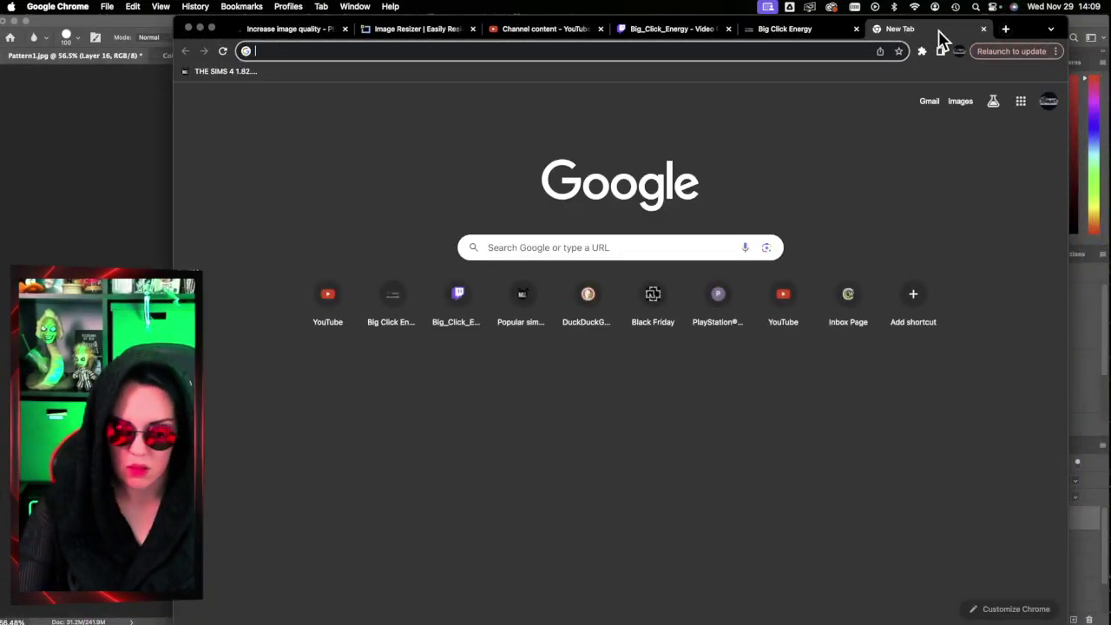
type("duck")
key("Return")
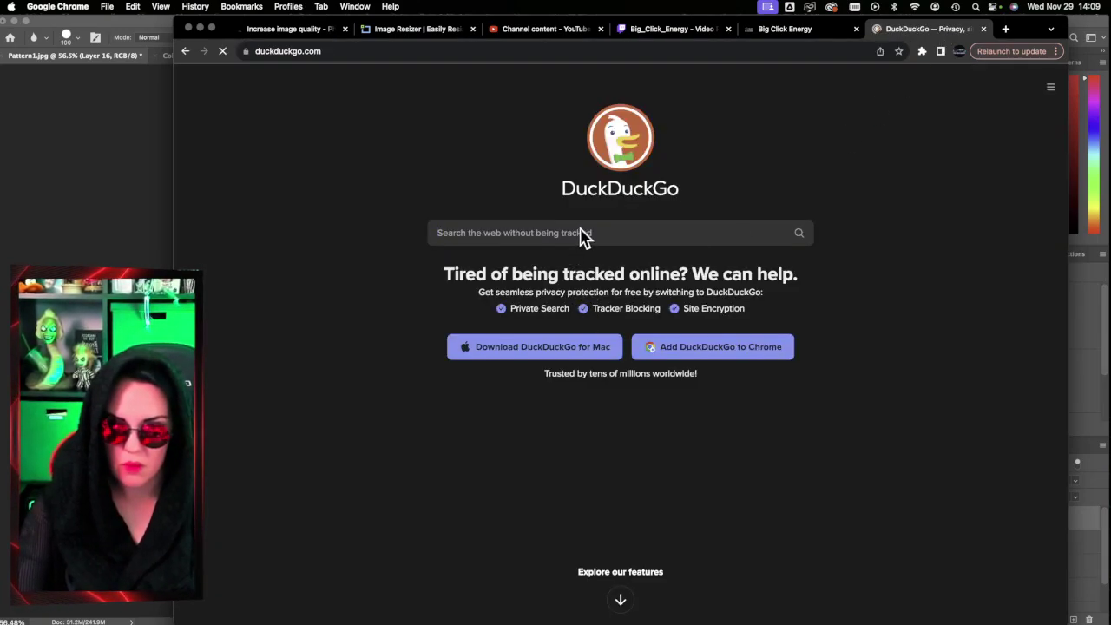
type("free pa")
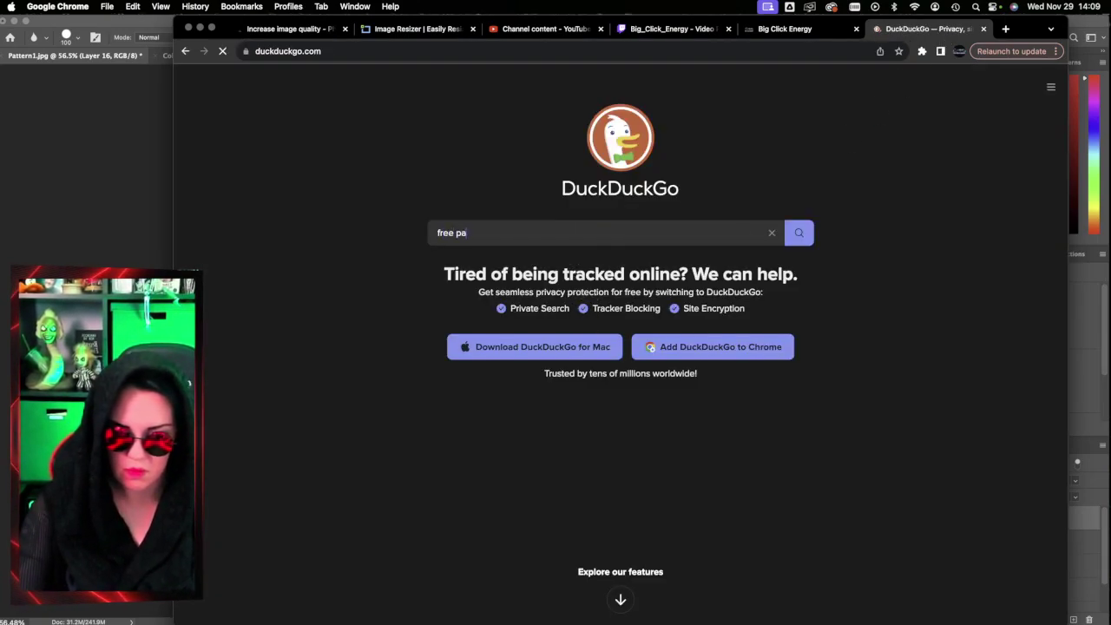
type("lestine graffiti")
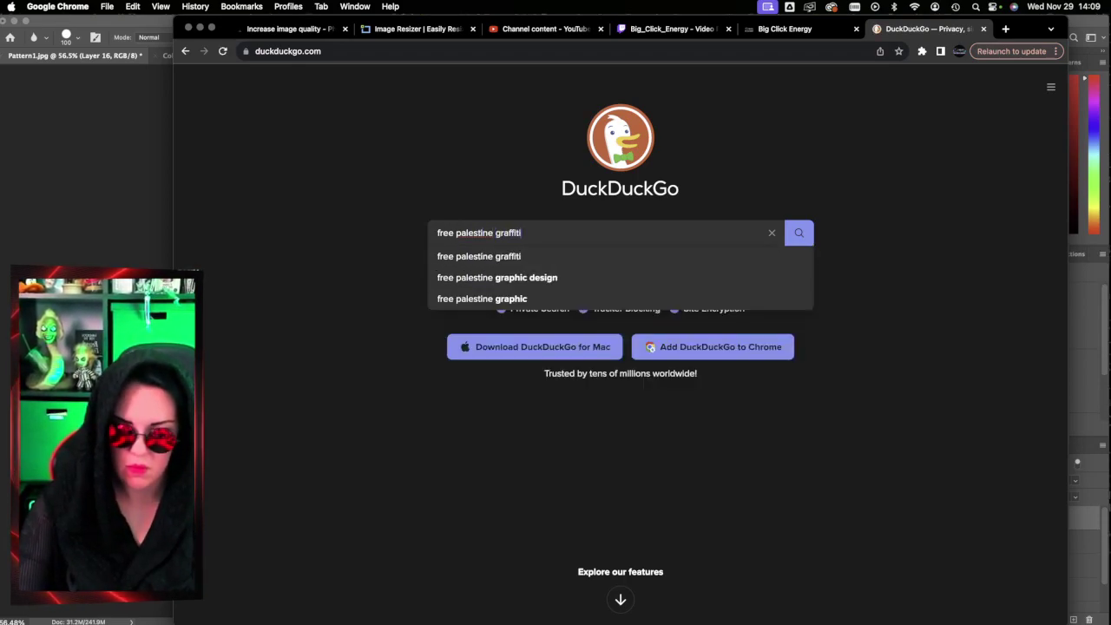
key("Return")
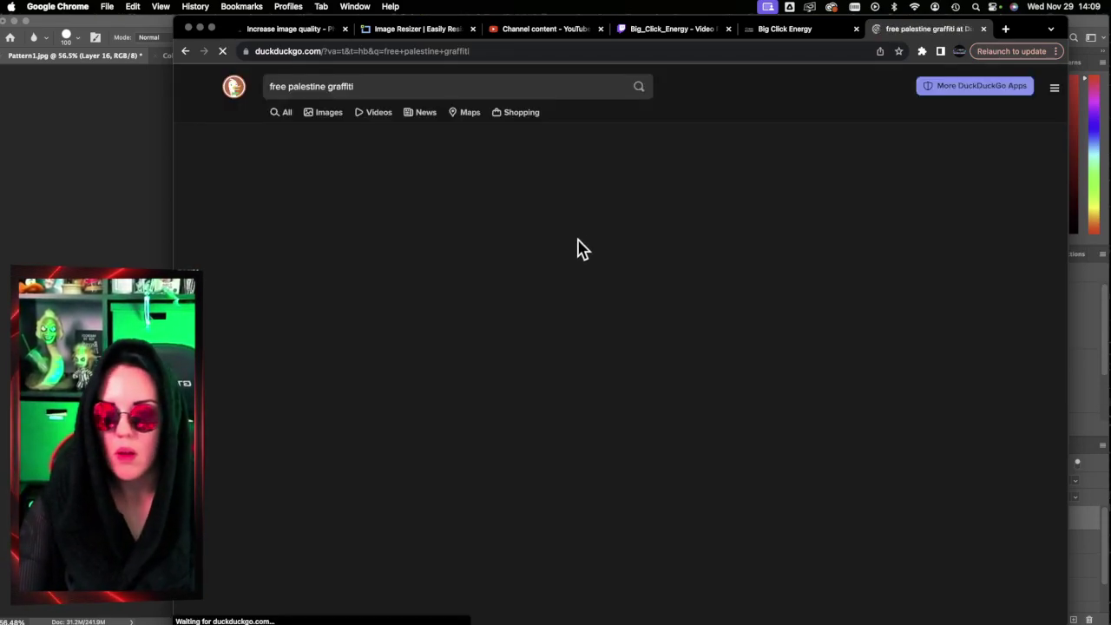
left_click(326, 114)
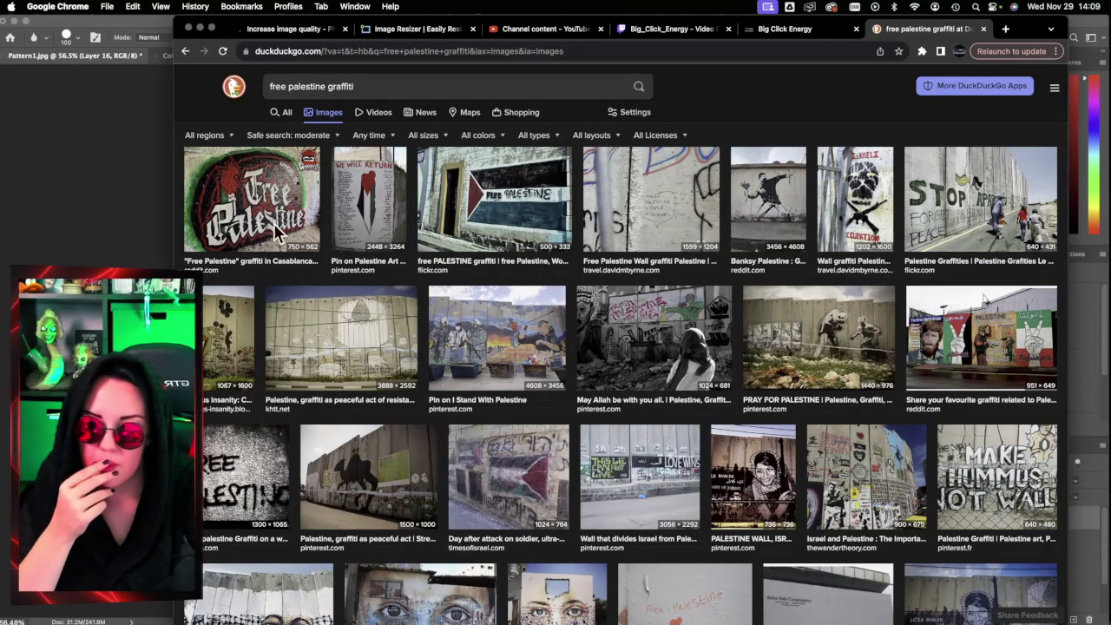
Step: Examine the graffiti image results for usable lettering, previewing the Free Palestine graffiti from Casablanca
scroll(408, 286, "down", 5)
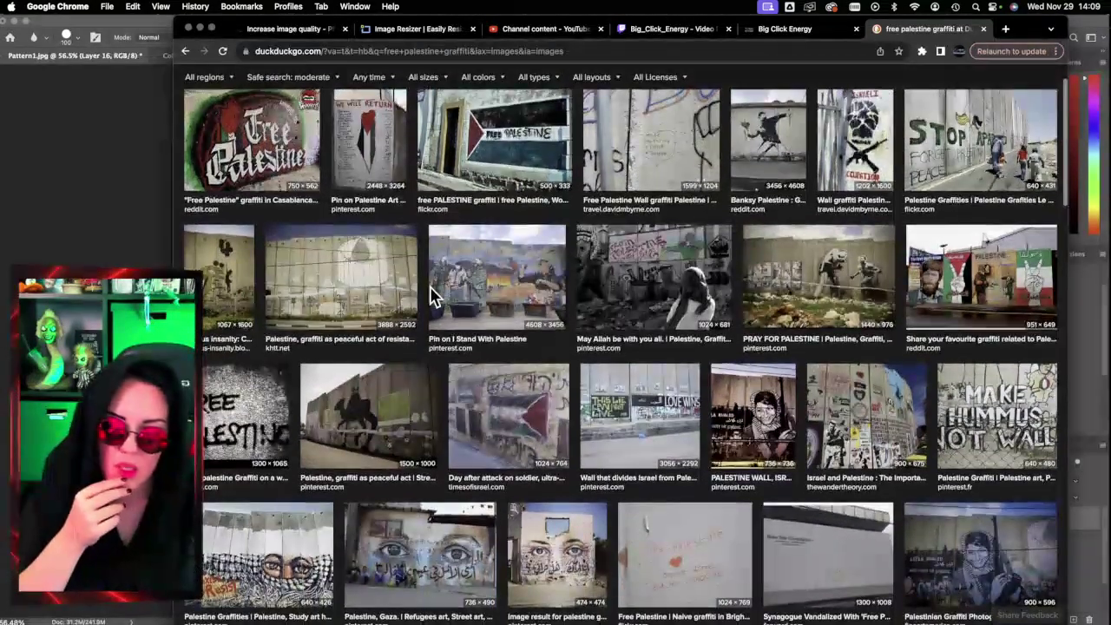
scroll(434, 295, "down", 8)
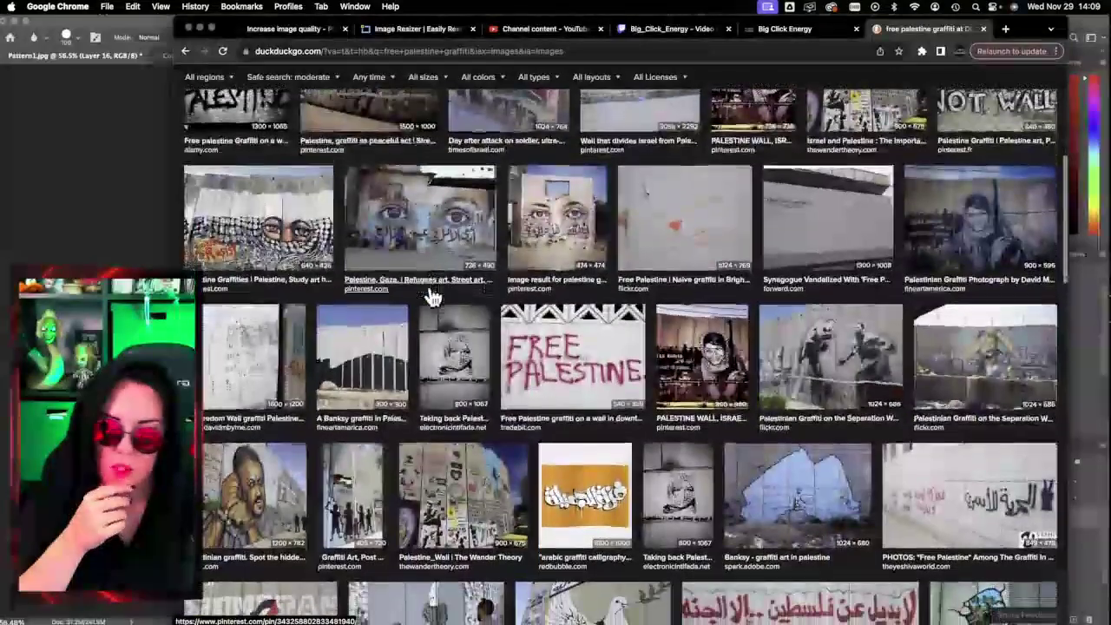
scroll(431, 289, "down", 4)
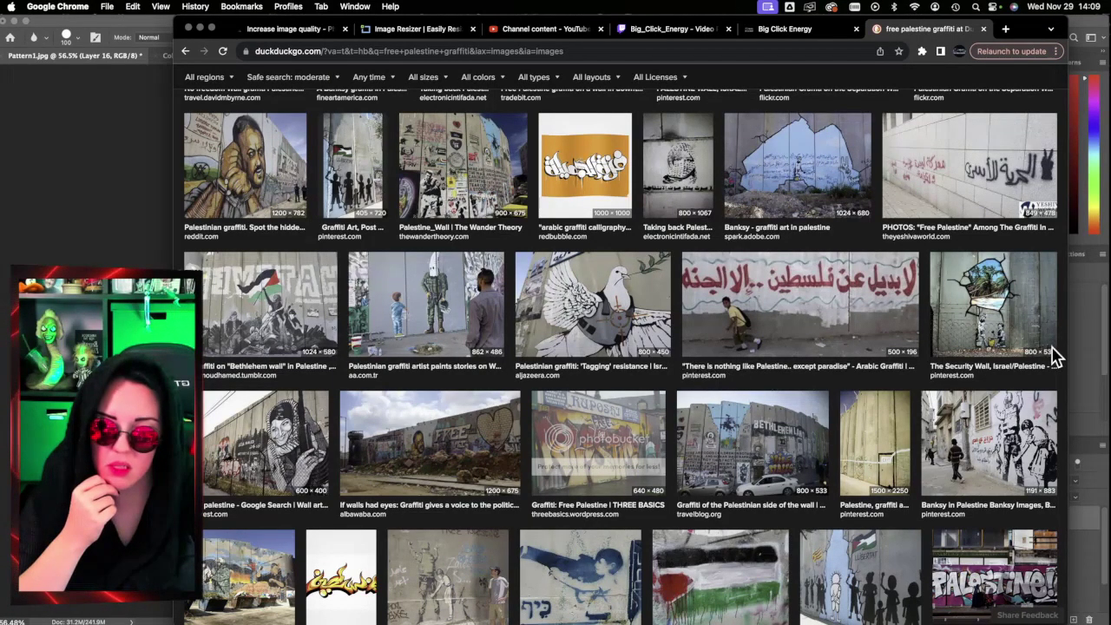
scroll(727, 410, "down", 6)
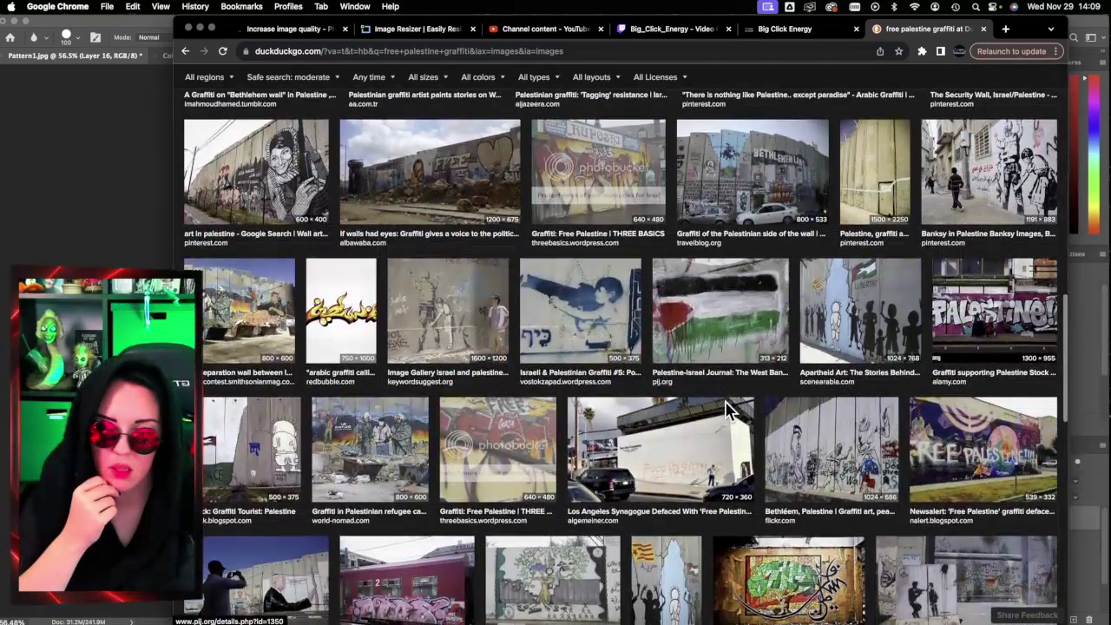
scroll(728, 410, "up", 15)
left_click(239, 208)
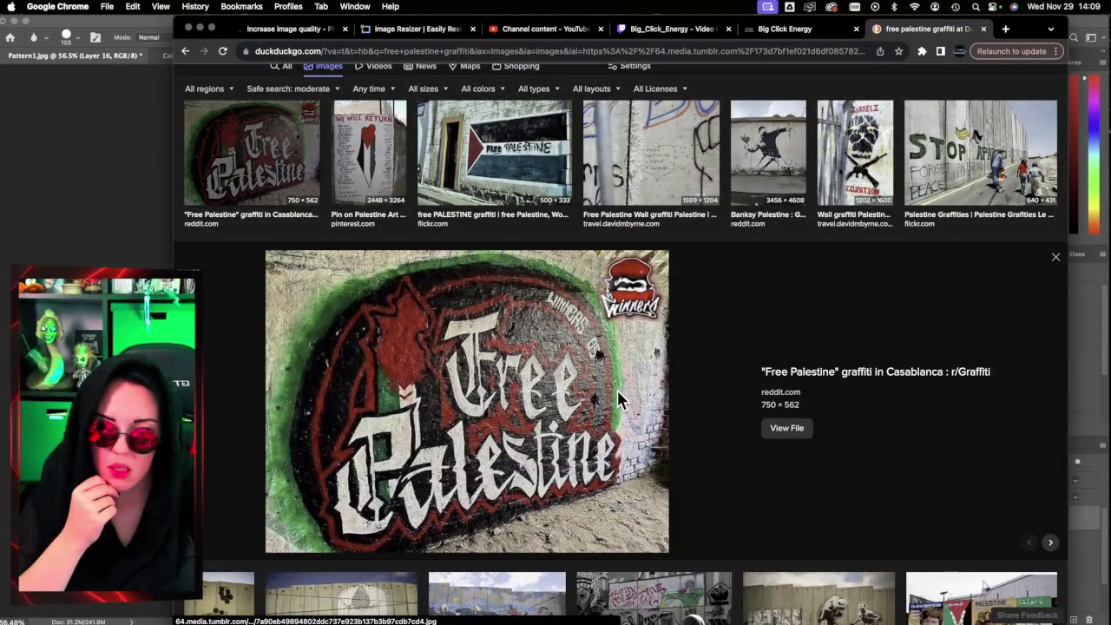
left_click(1057, 261)
Step: Look further through the graffiti image results for plain Free Palestine lettering on a light wall
scroll(811, 434, "down", 10)
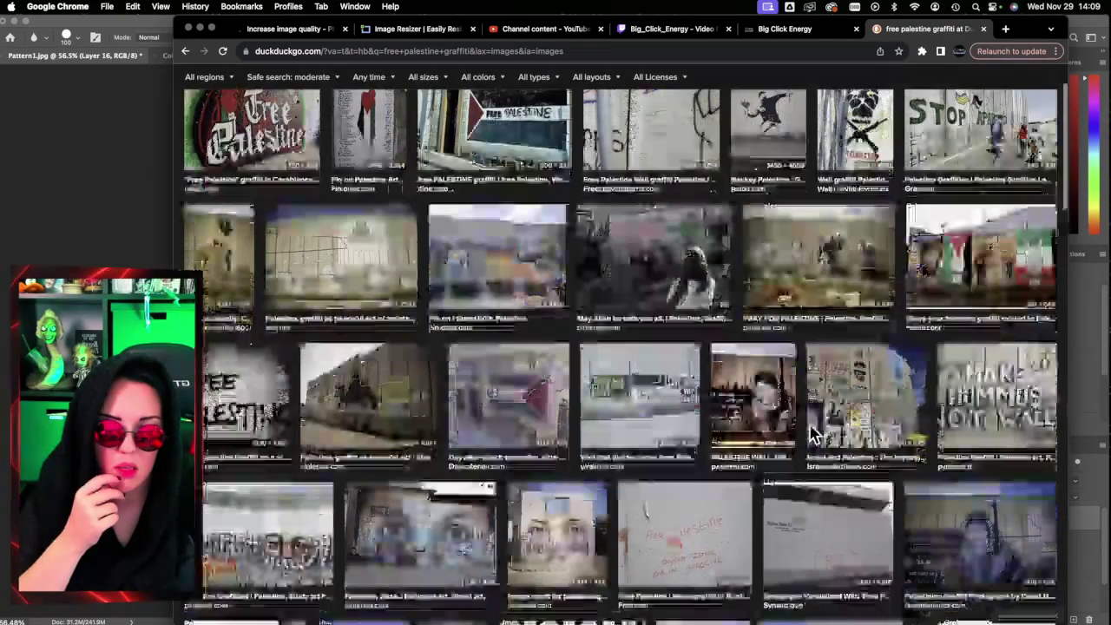
scroll(809, 424, "up", 5)
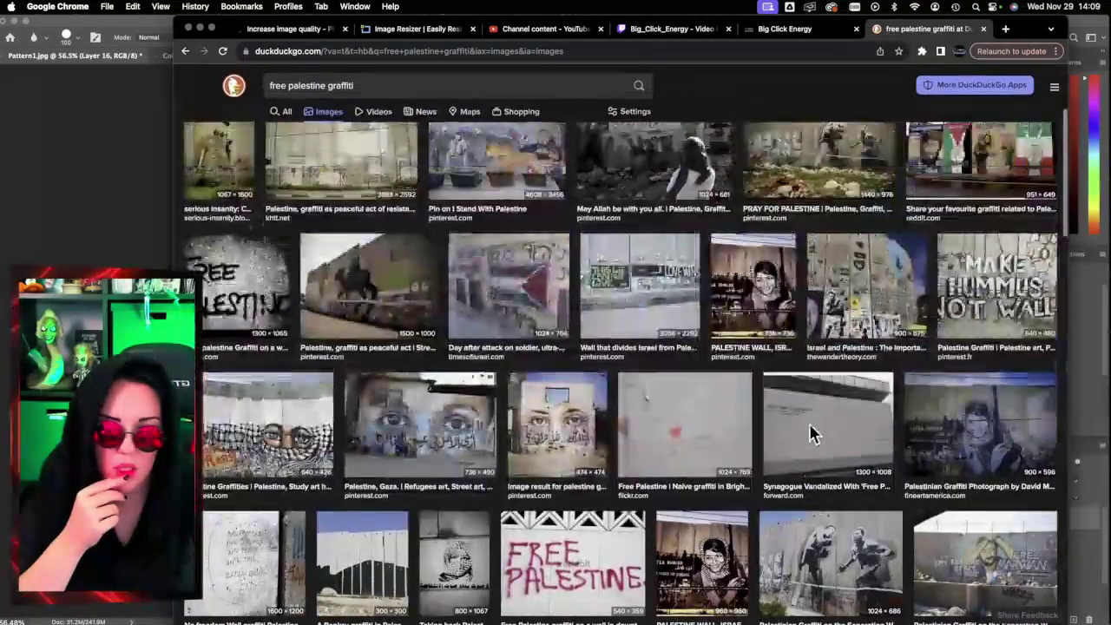
scroll(809, 426, "down", 10)
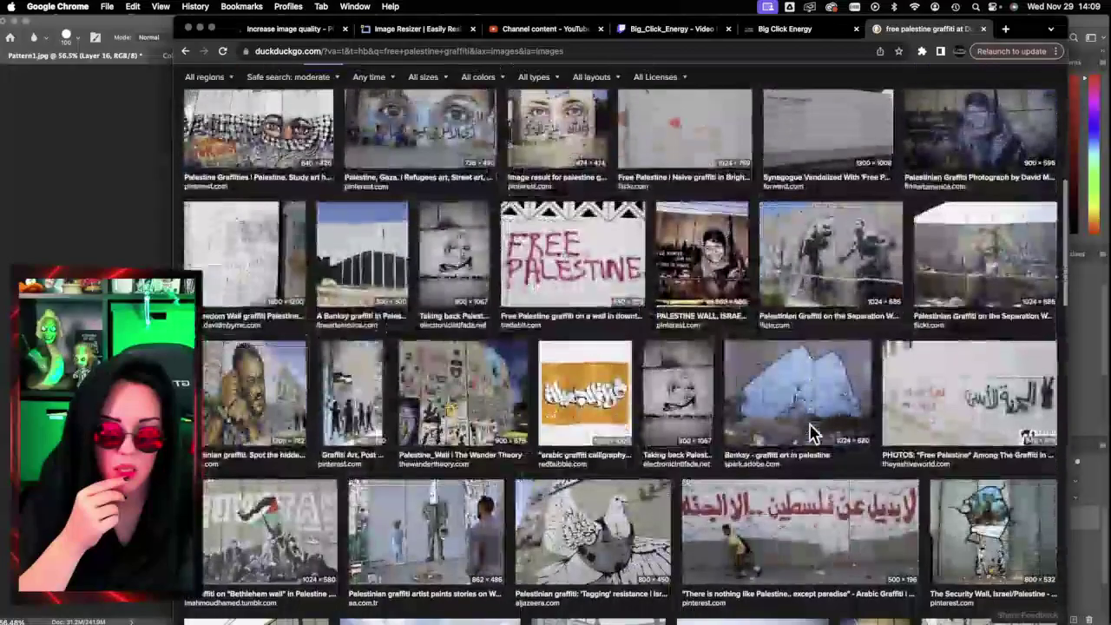
scroll(812, 434, "down", 5)
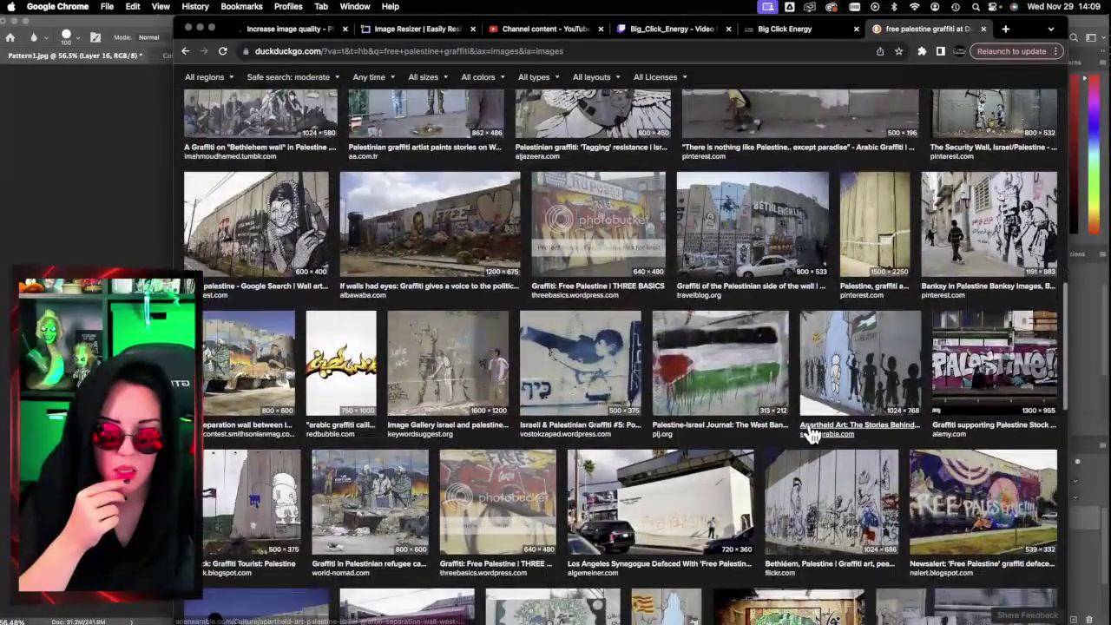
scroll(811, 434, "down", 5)
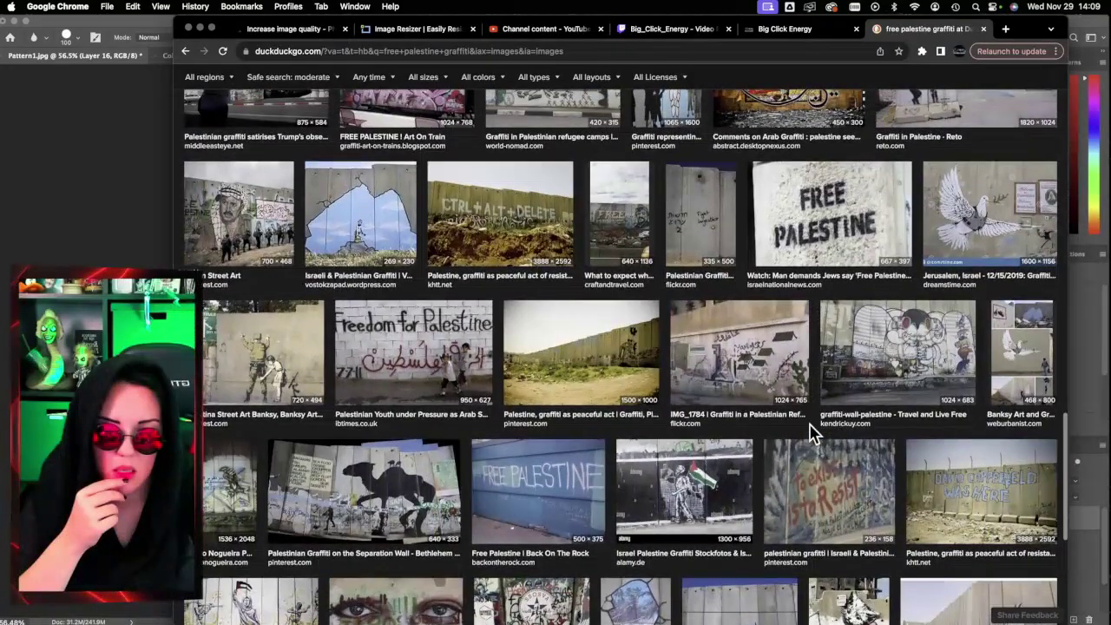
scroll(812, 434, "down", 5)
scroll(811, 434, "down", 5)
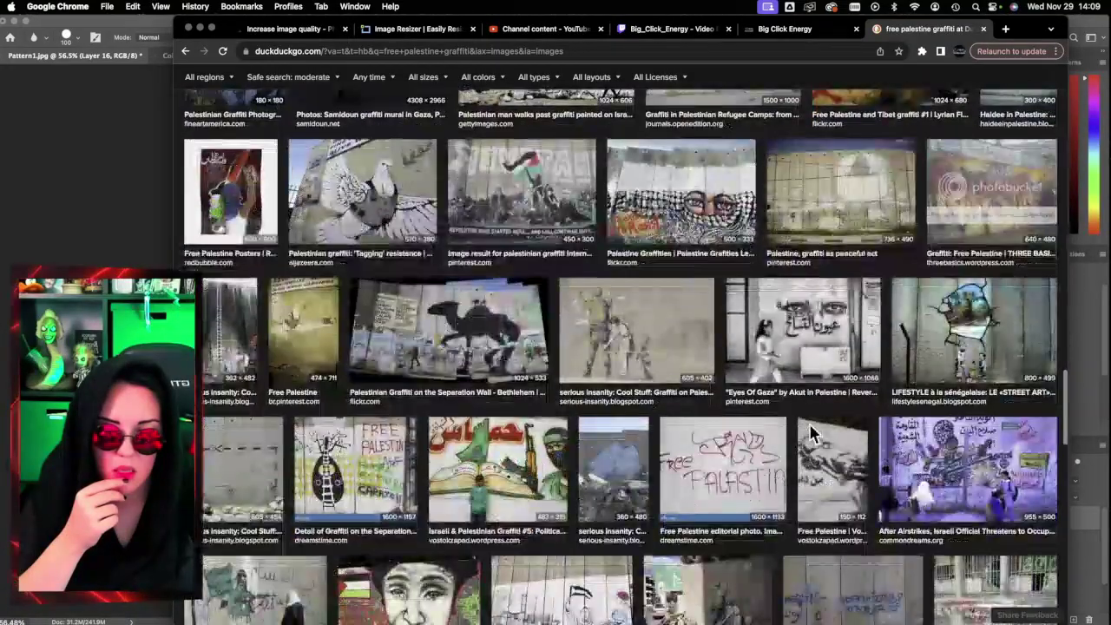
scroll(812, 434, "down", 10)
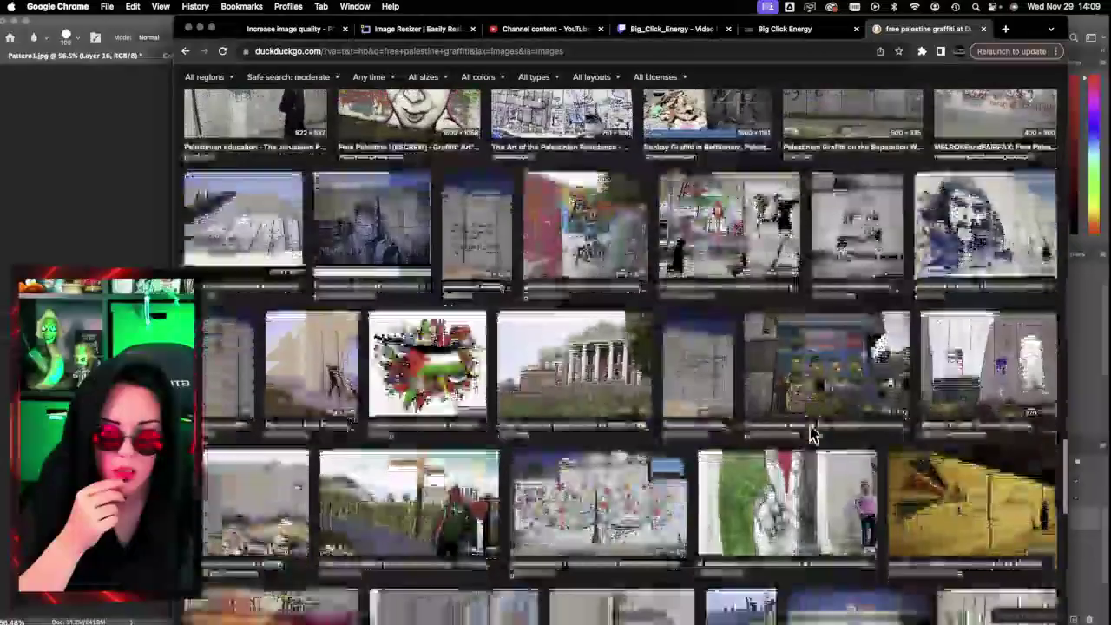
scroll(811, 434, "down", 10)
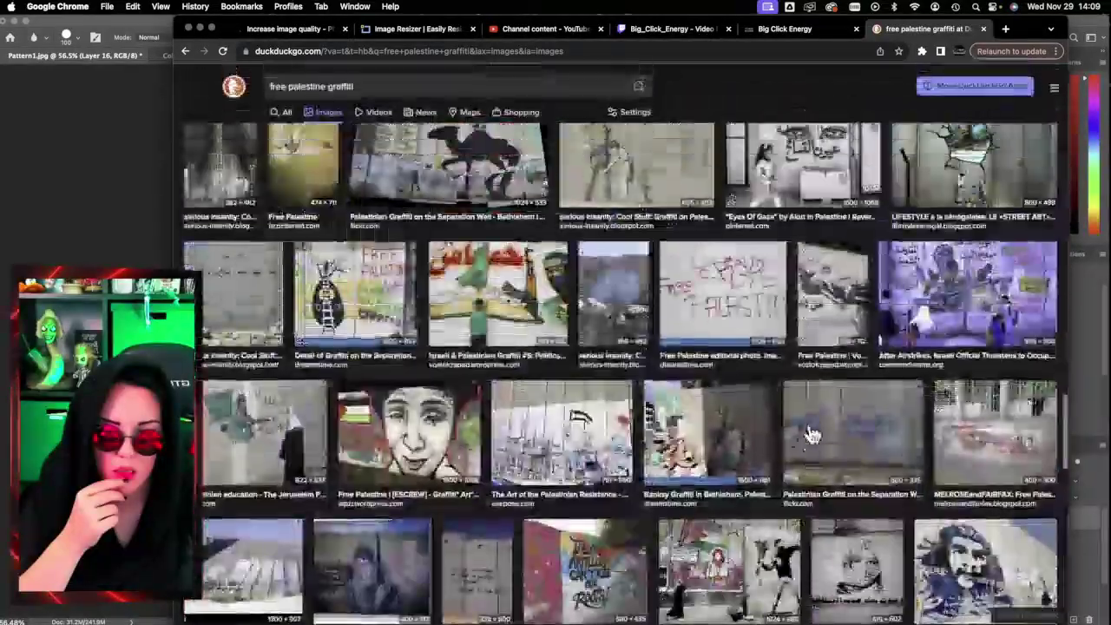
scroll(812, 434, "up", 5)
scroll(811, 434, "up", 5)
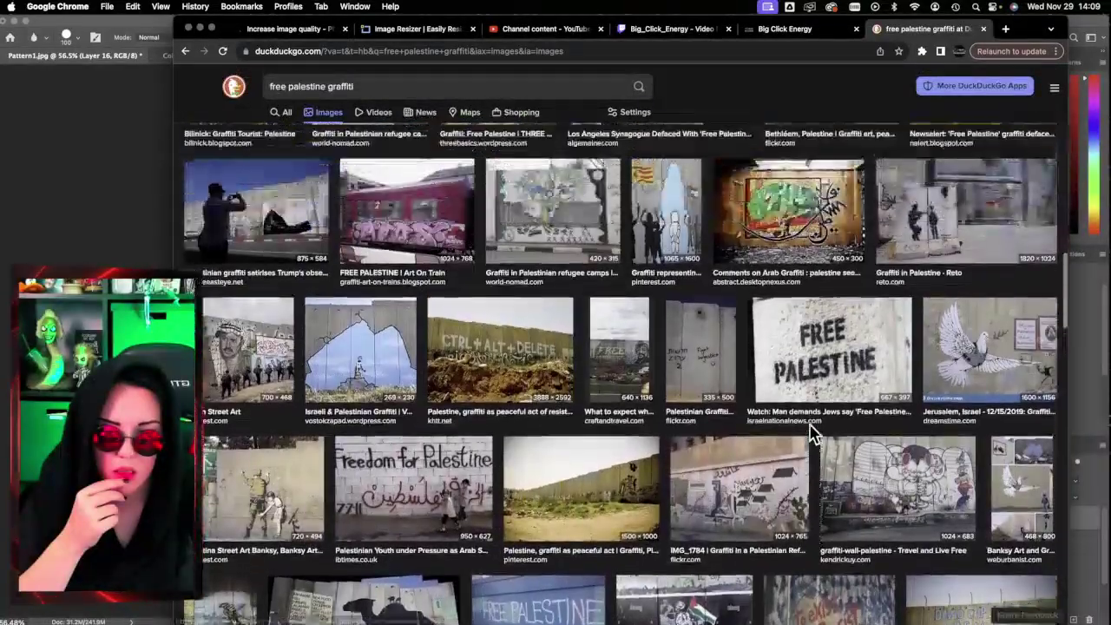
Step: Open the black FREE PALESTINE stencil photo from israelnationalnews.com in Photoshop and resize it to fit 11 x 14 in 300 dpi
left_click(812, 427)
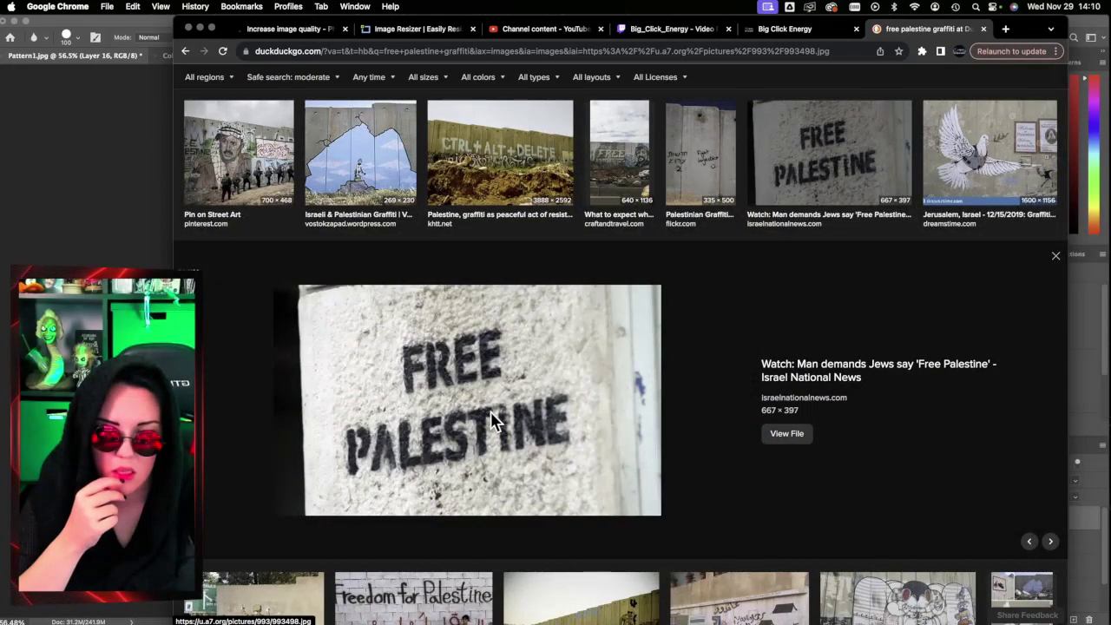
left_click_drag(469, 421, 1085, 305)
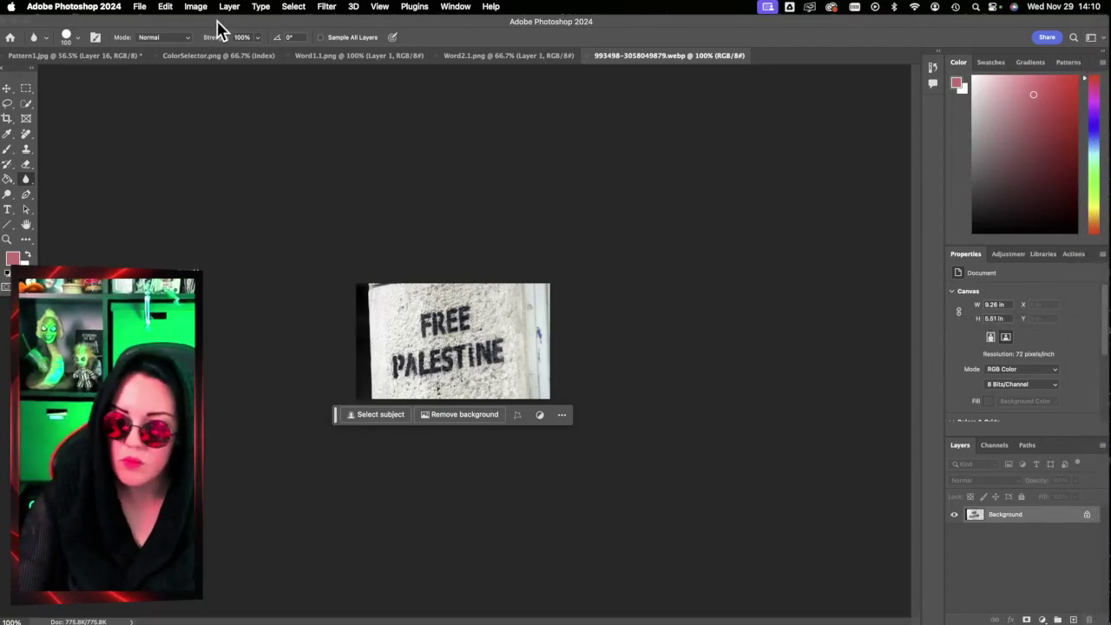
left_click(193, 7)
left_click(231, 111)
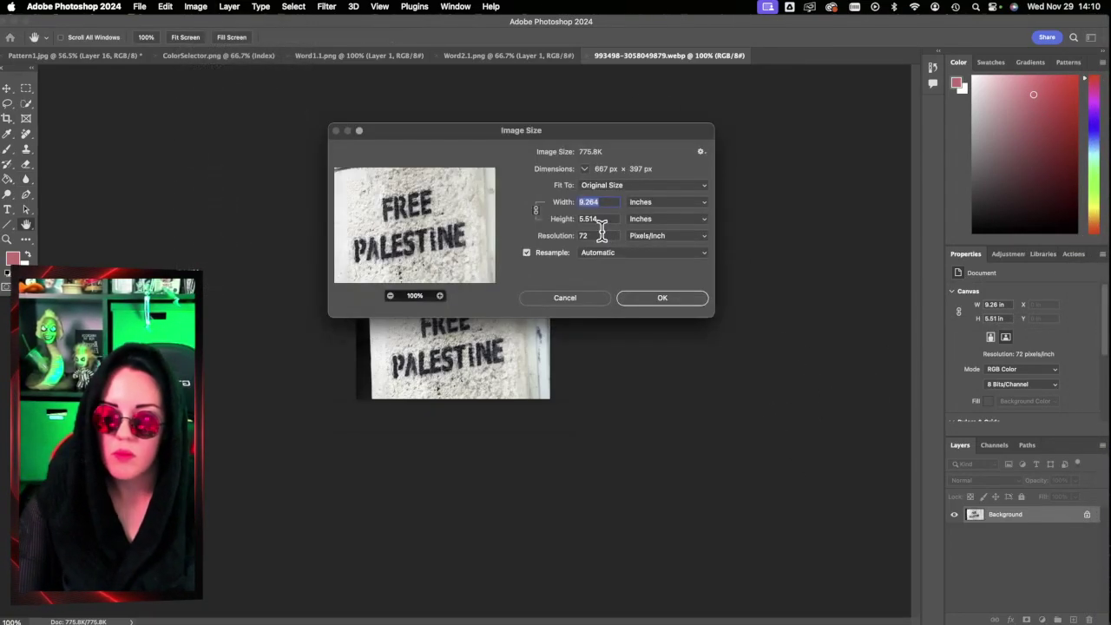
left_click(597, 187)
left_click(618, 352)
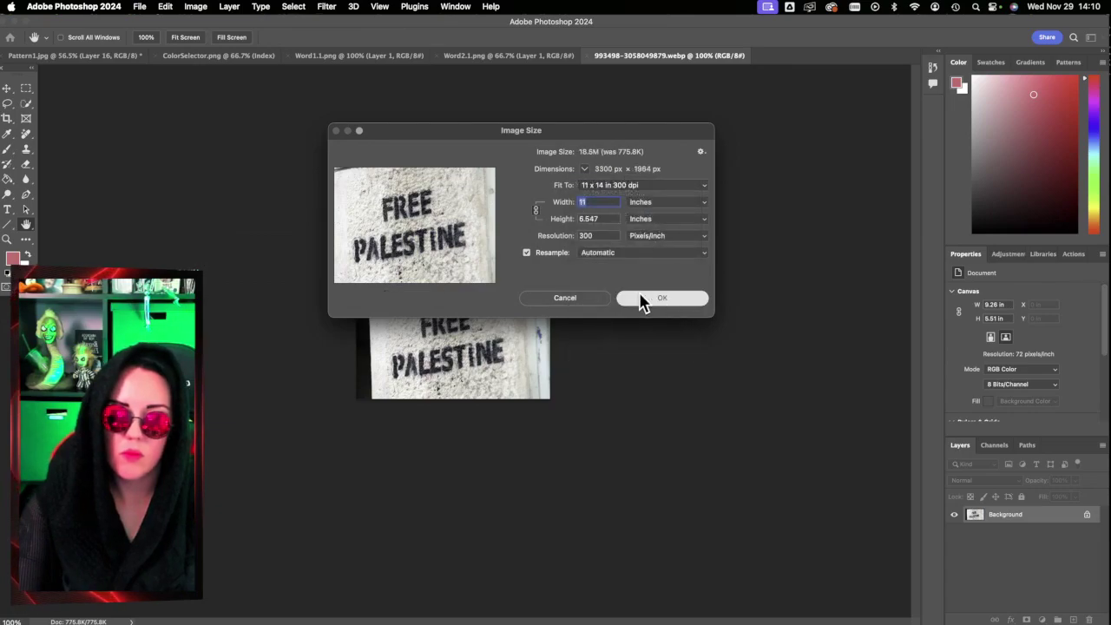
left_click(639, 296)
Step: Copy the whole stencil photo, close its document without saving, and paste it into Pattern1.jpg above the fist layer
key("super+a")
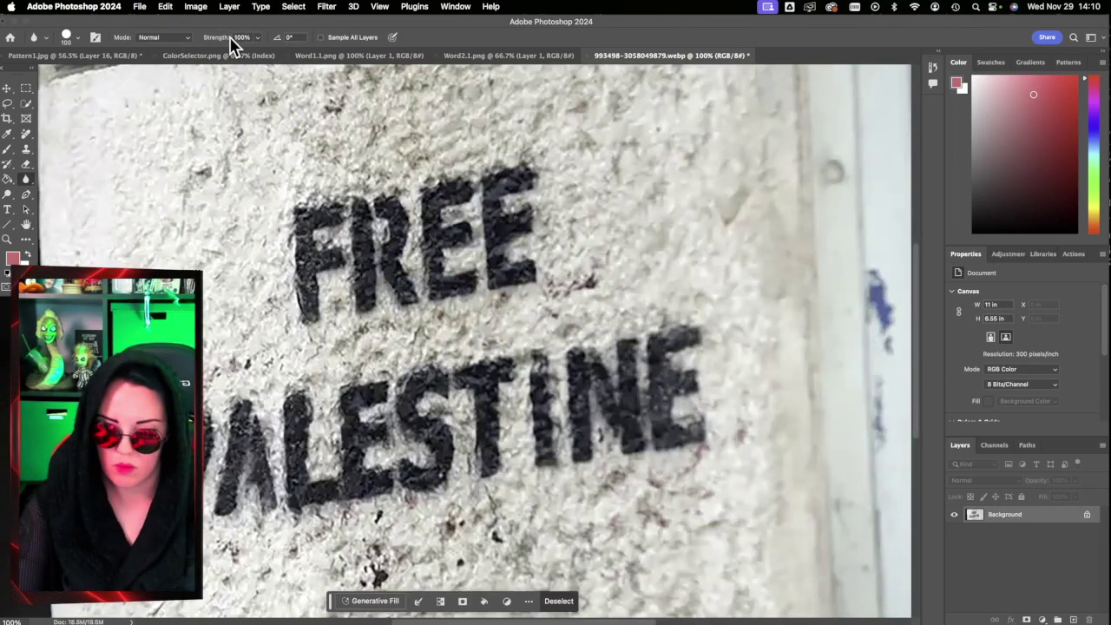
left_click(588, 55)
left_click(547, 259)
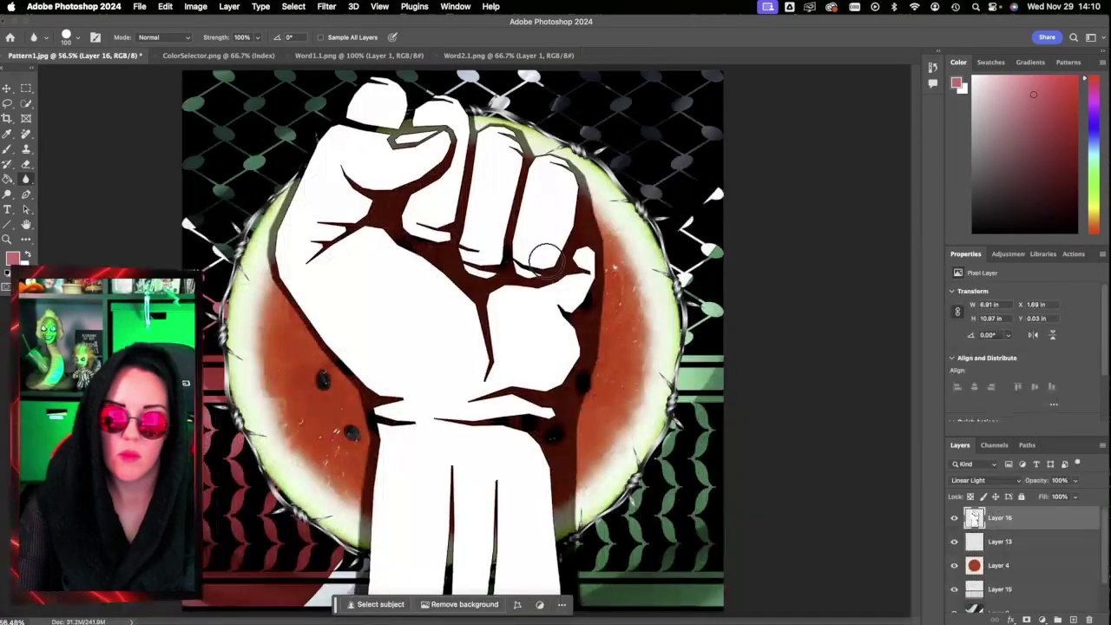
key("super+v")
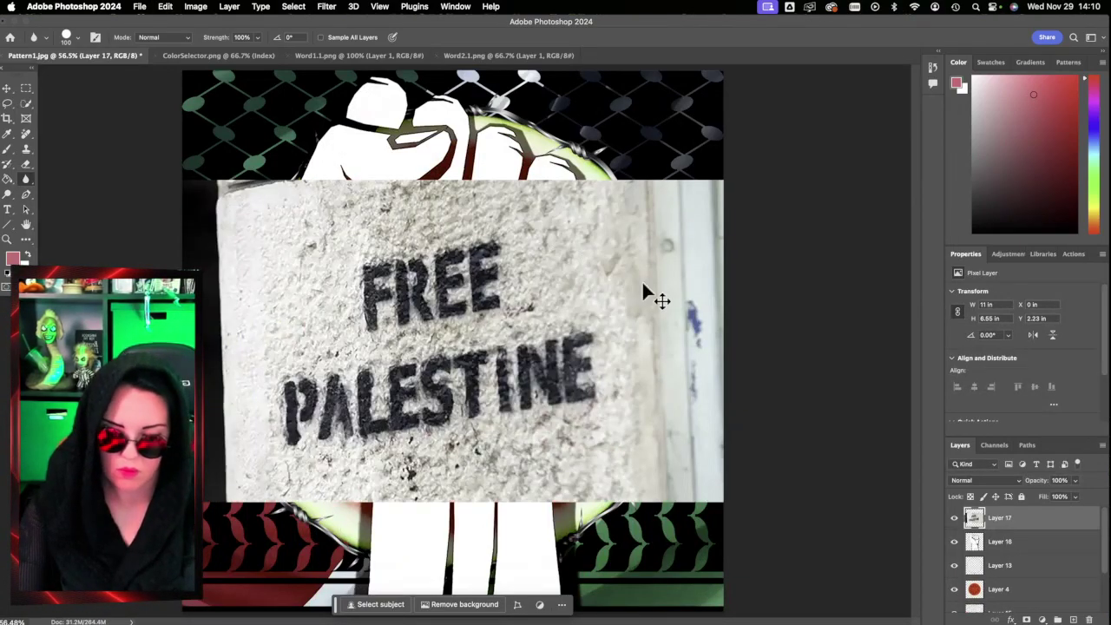
Step: Scale the stencil photo to about 3.92 x 2.33 in and place it over the palm of the fist
key("super+t")
left_click_drag(724, 178, 408, 369)
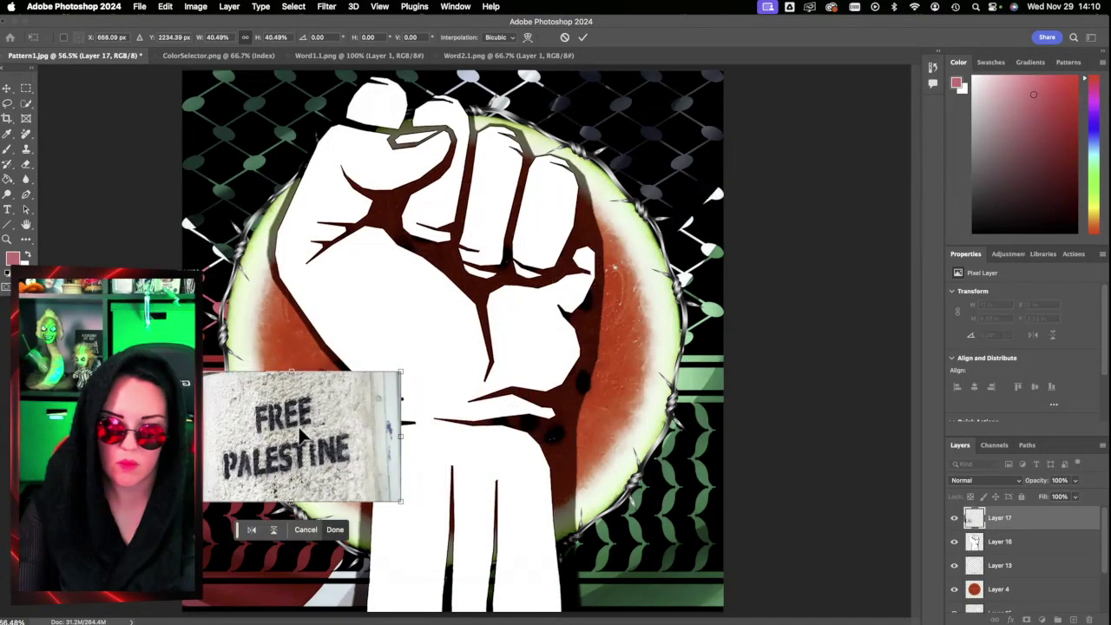
left_click_drag(329, 441, 414, 333)
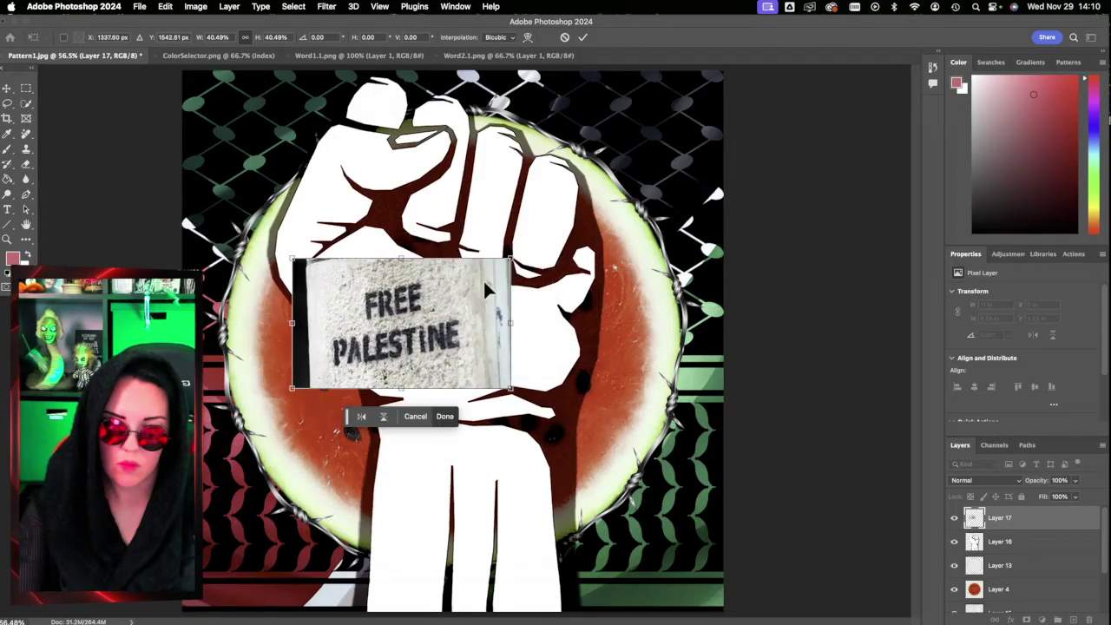
left_click_drag(509, 252, 482, 260)
mouse_move(436, 334)
left_mouse_down()
mouse_move(454, 293)
mouse_move(432, 323)
mouse_move(444, 316)
left_mouse_up()
left_click(584, 39)
Step: Set the stencil photo layer to Hard Light and shift it about 0.05 in to the right on the palm
left_click(964, 483)
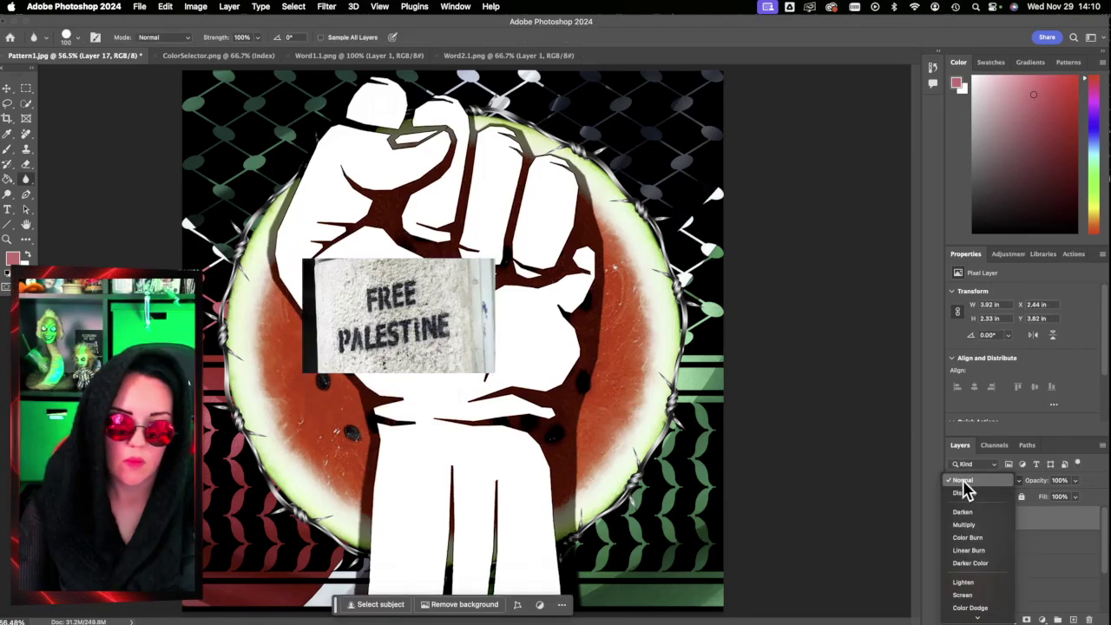
scroll(998, 604, "down", 2)
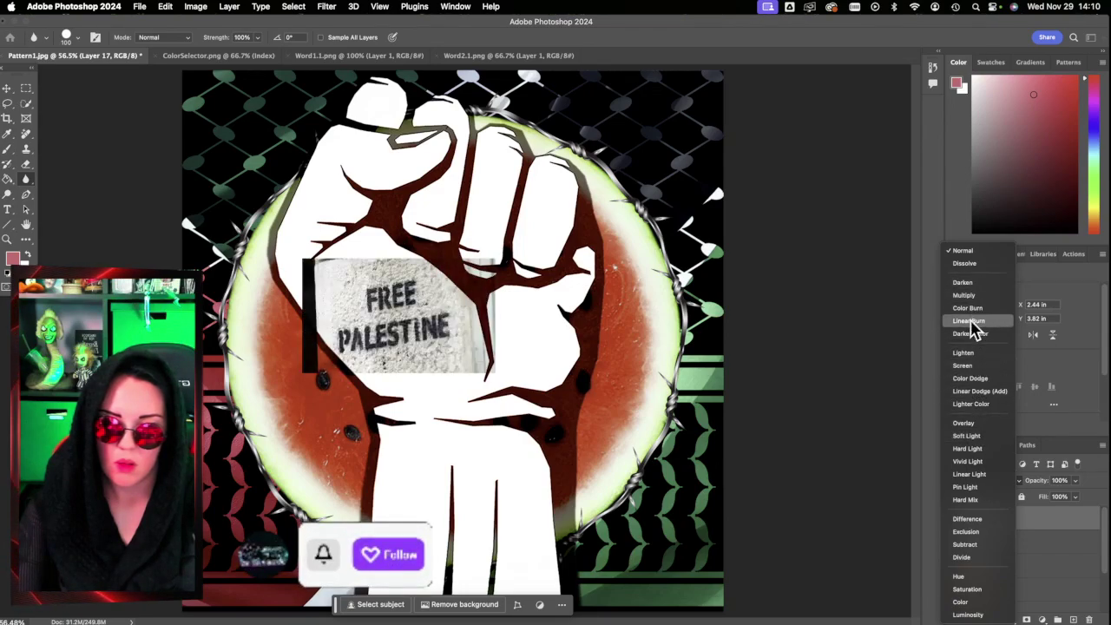
left_click(969, 449)
key("super+t")
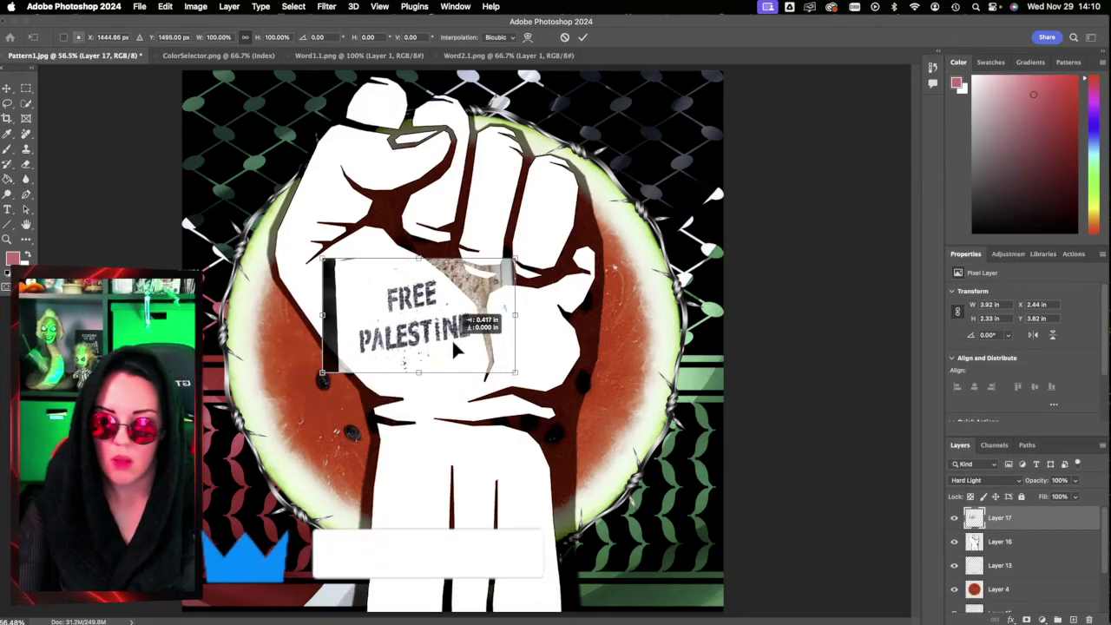
left_click_drag(435, 347, 435, 350)
left_click(583, 38)
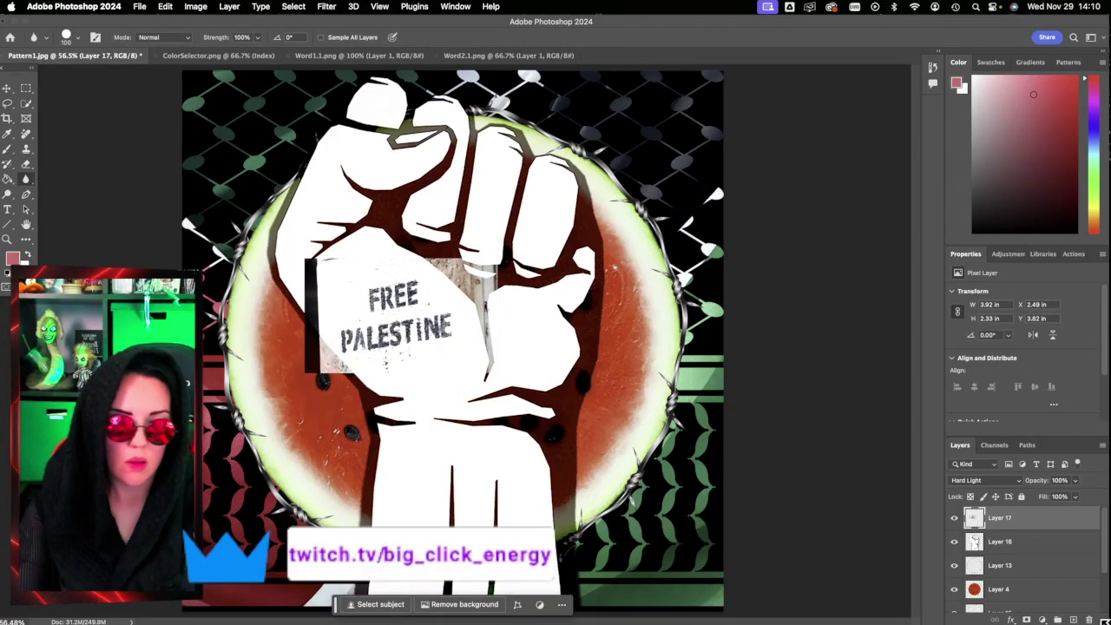
right_click(1042, 521)
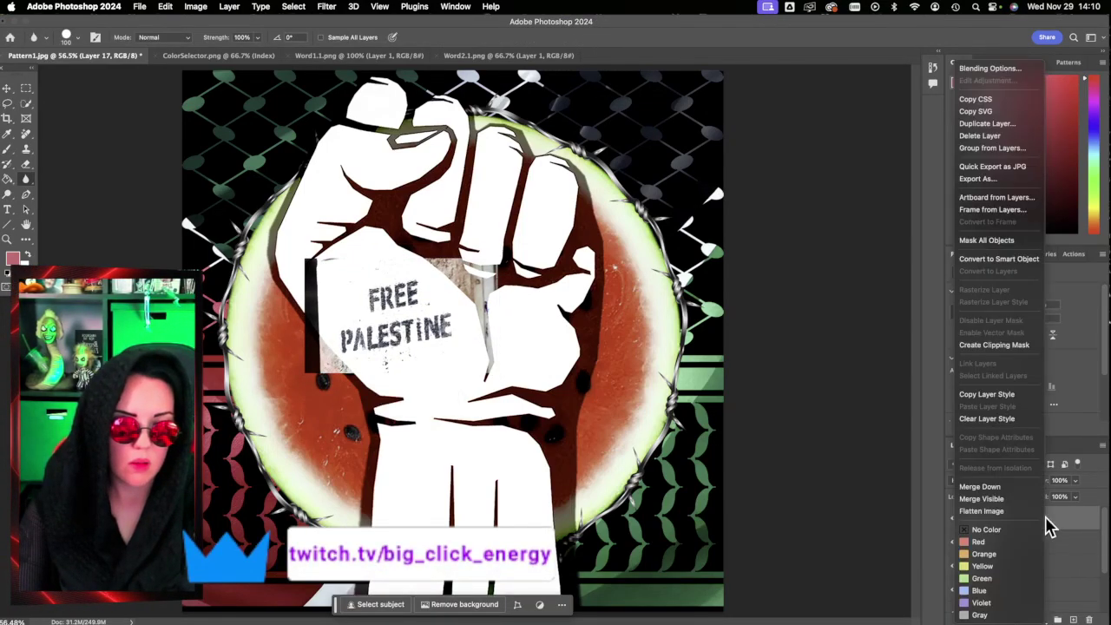
left_click(1005, 346)
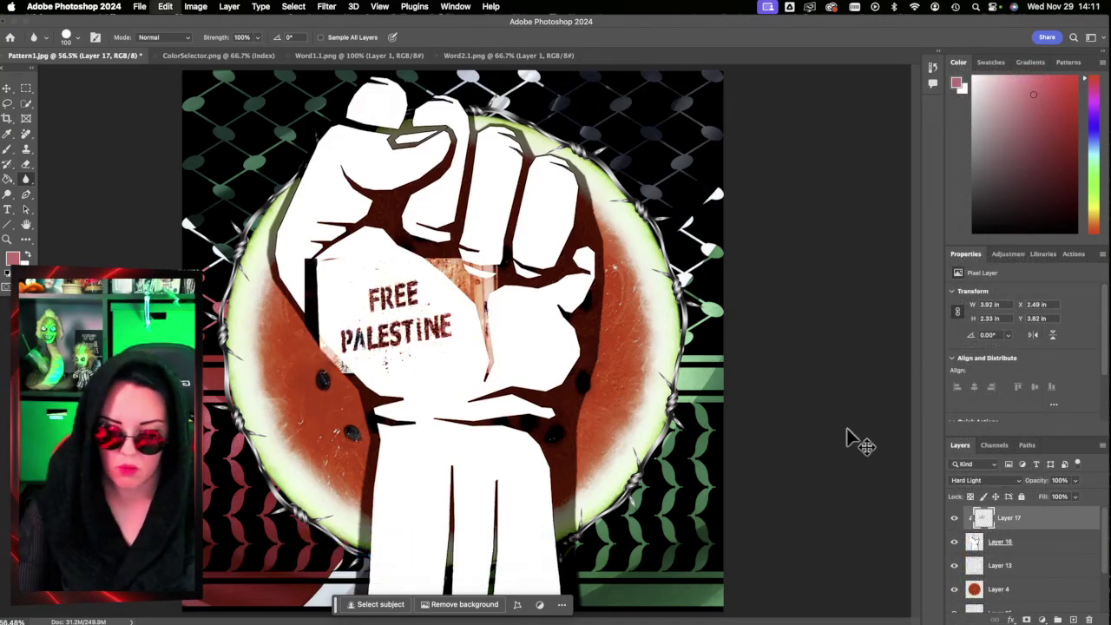
key("super+z")
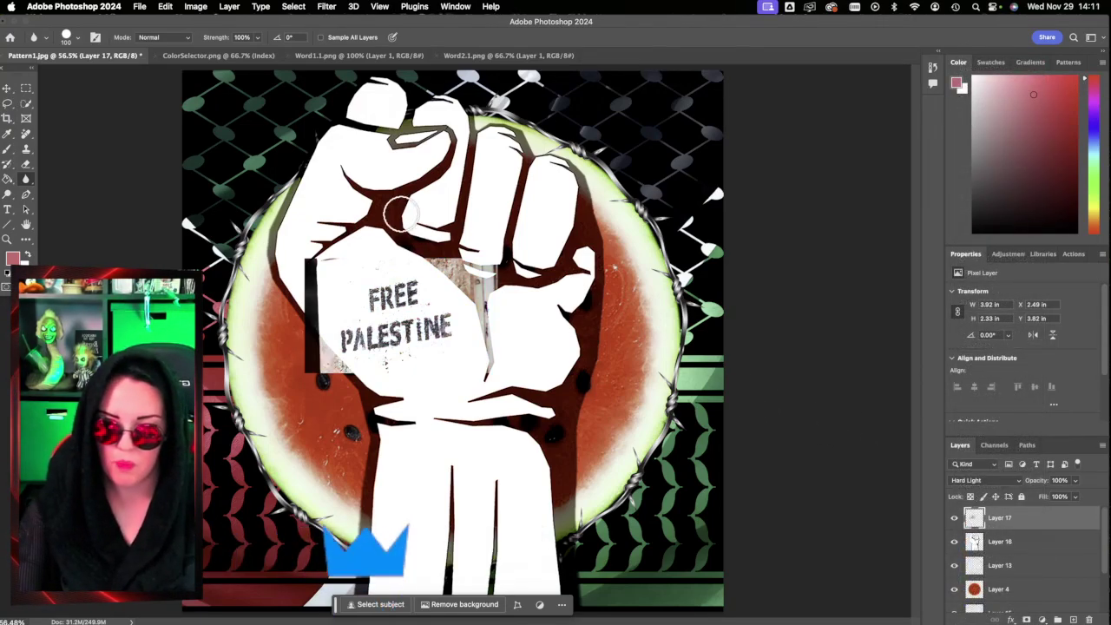
Step: Clip the stencil photo layer to the fist layer and move it to about X 2.73 in, Y 4 in on the palm
right_click(1027, 518)
left_click(989, 346)
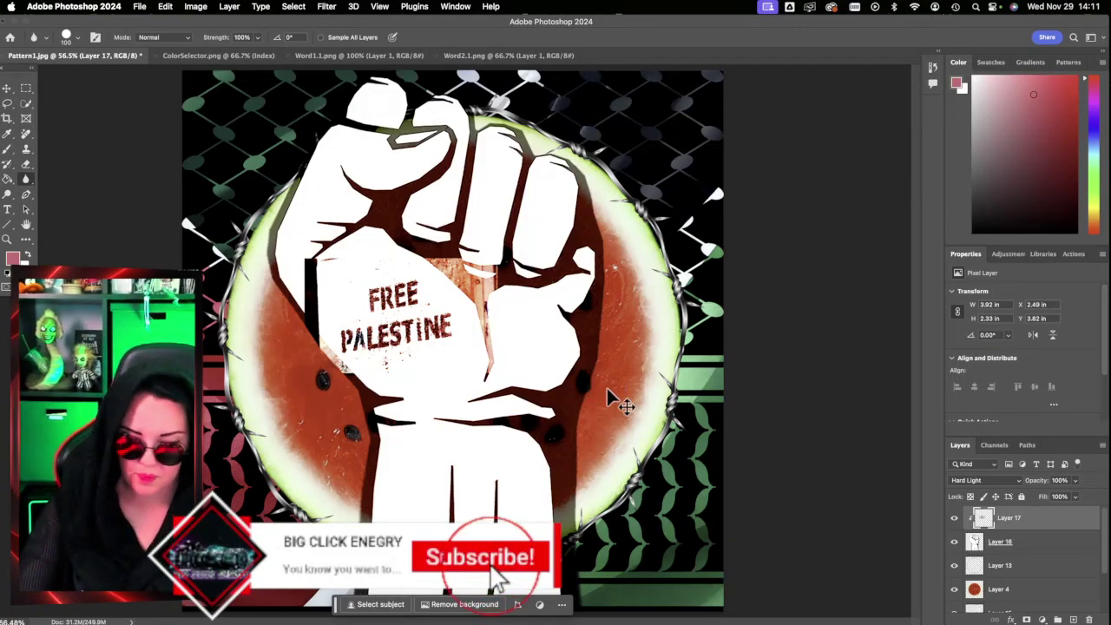
key("super+t")
mouse_move(457, 358)
left_mouse_down()
mouse_move(484, 375)
mouse_move(473, 365)
left_mouse_up()
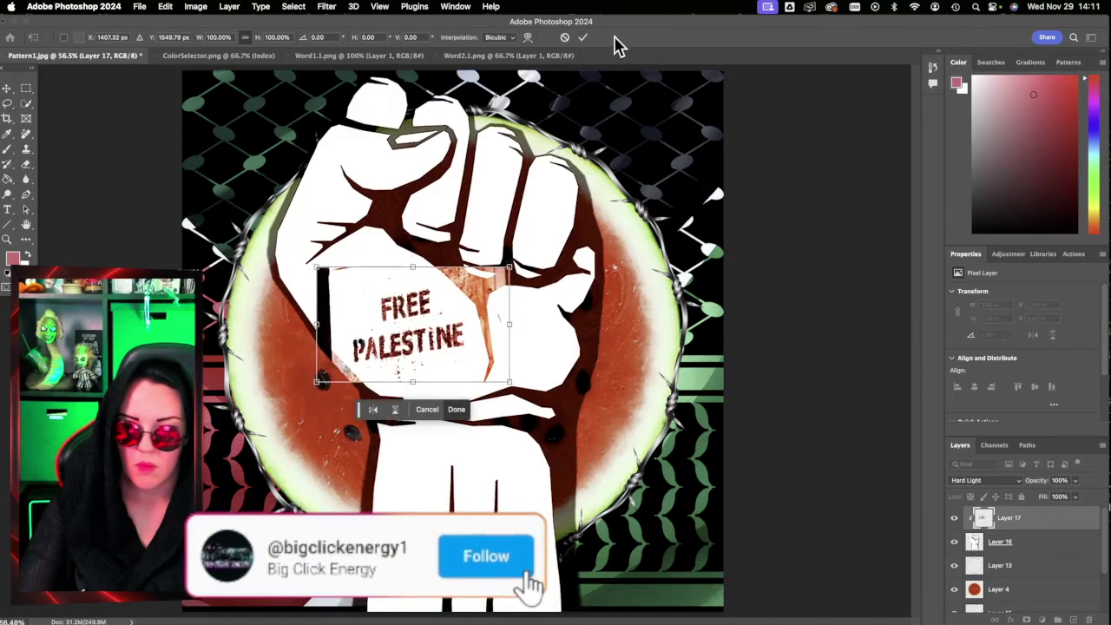
left_click(583, 37)
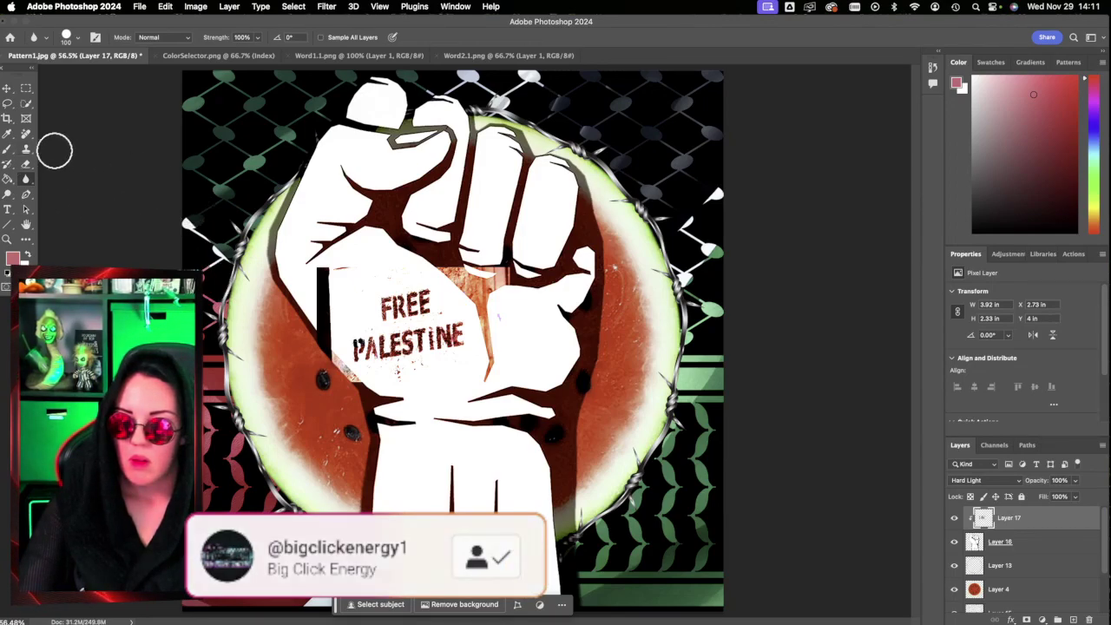
Step: Erase the stencil photo's leftover edges around the FREE PALESTINE lettering with the Eraser enlarged to 250 px
left_click(26, 164)
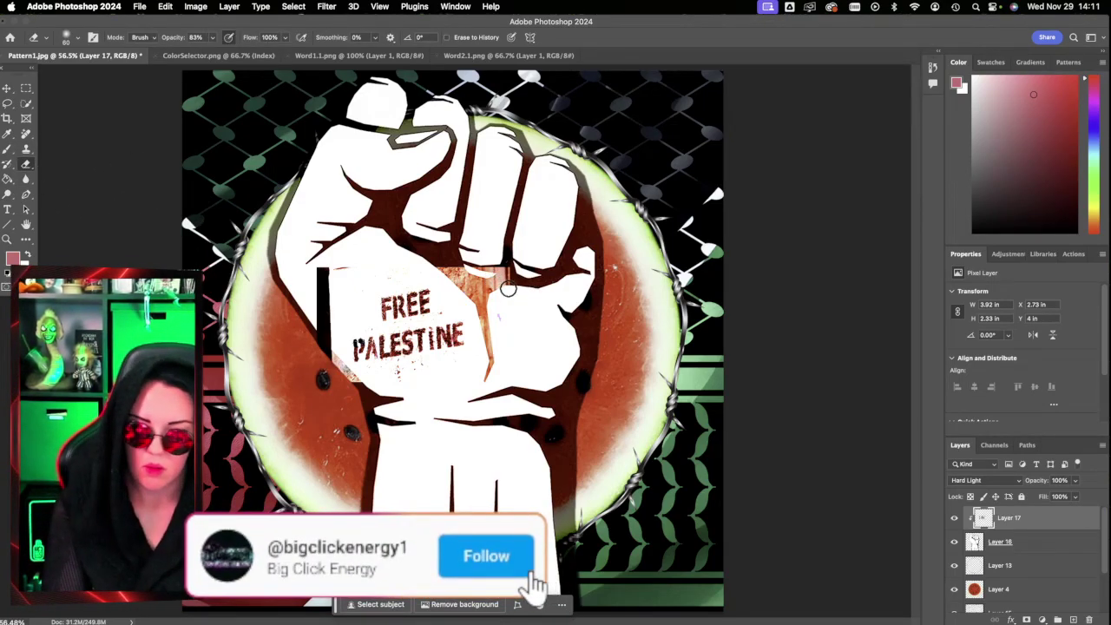
key("bracketright")
key("bracketright")
key("bracketright")
key("bracketright")
key("bracketright")
key("bracketright")
key("bracketright")
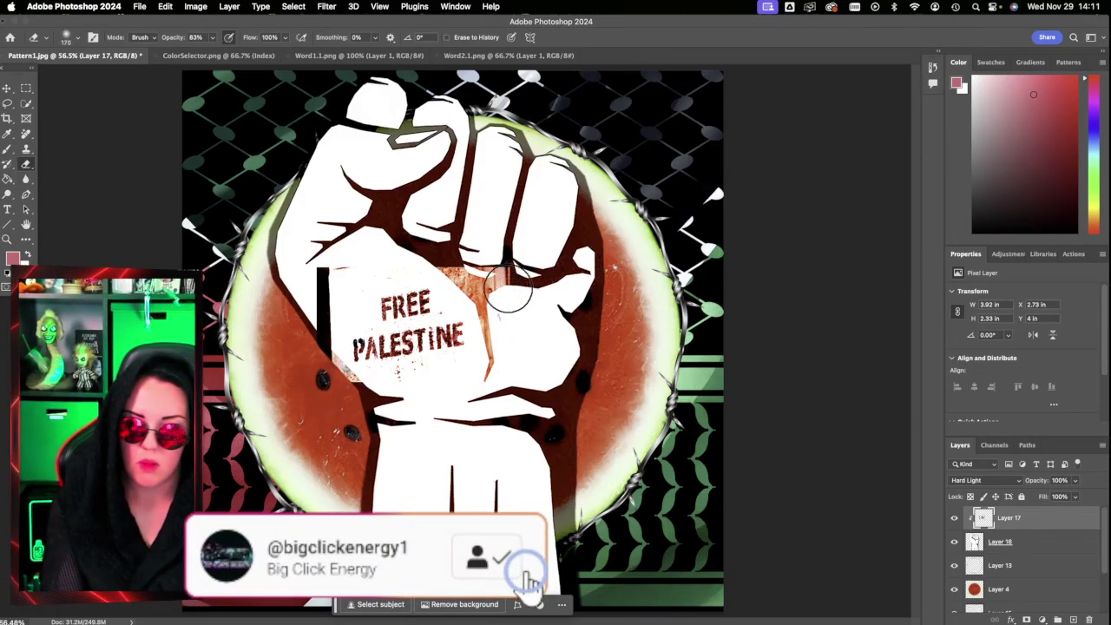
key("bracketright")
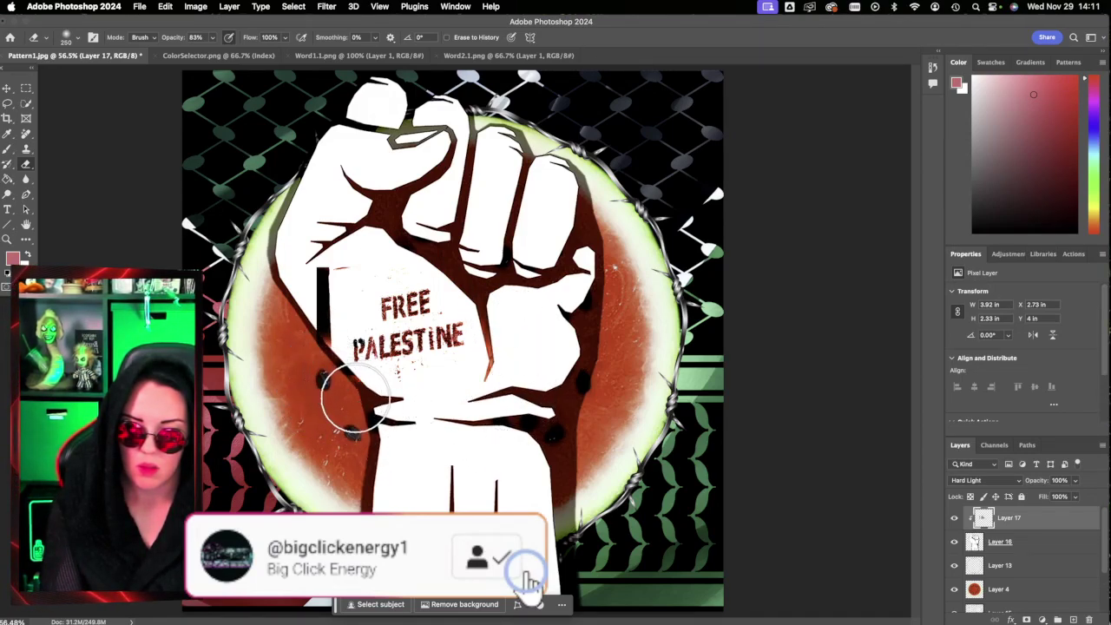
mouse_move(343, 365)
left_mouse_down()
mouse_move(321, 295)
mouse_move(323, 372)
mouse_move(321, 271)
mouse_move(327, 384)
mouse_move(322, 322)
left_mouse_up()
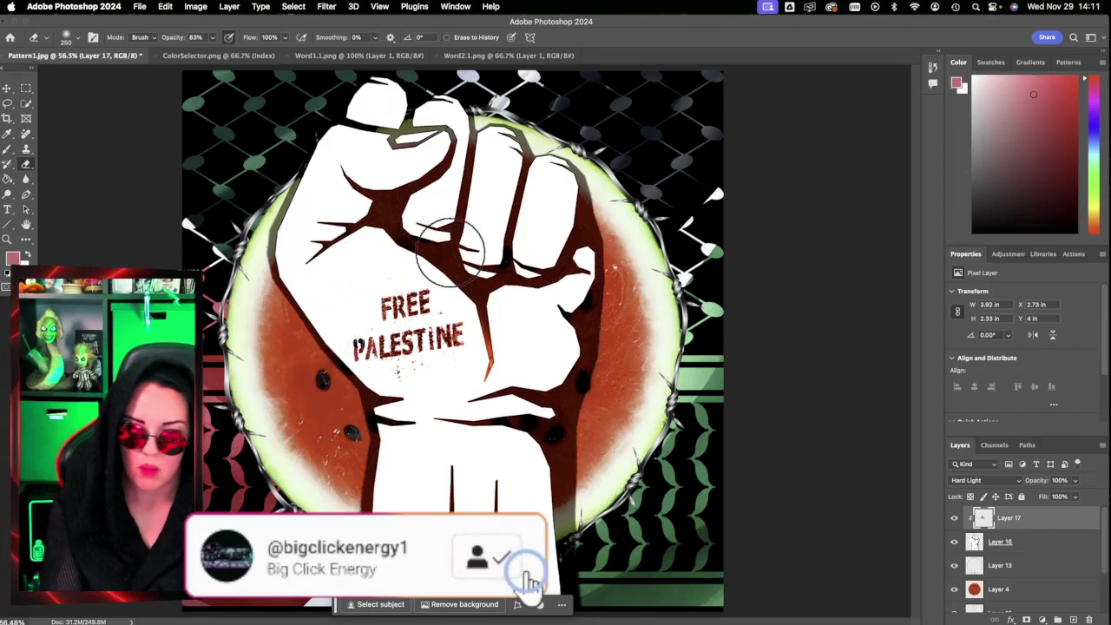
mouse_move(288, 271)
left_mouse_down()
mouse_move(387, 247)
mouse_move(341, 314)
mouse_move(321, 276)
left_mouse_up()
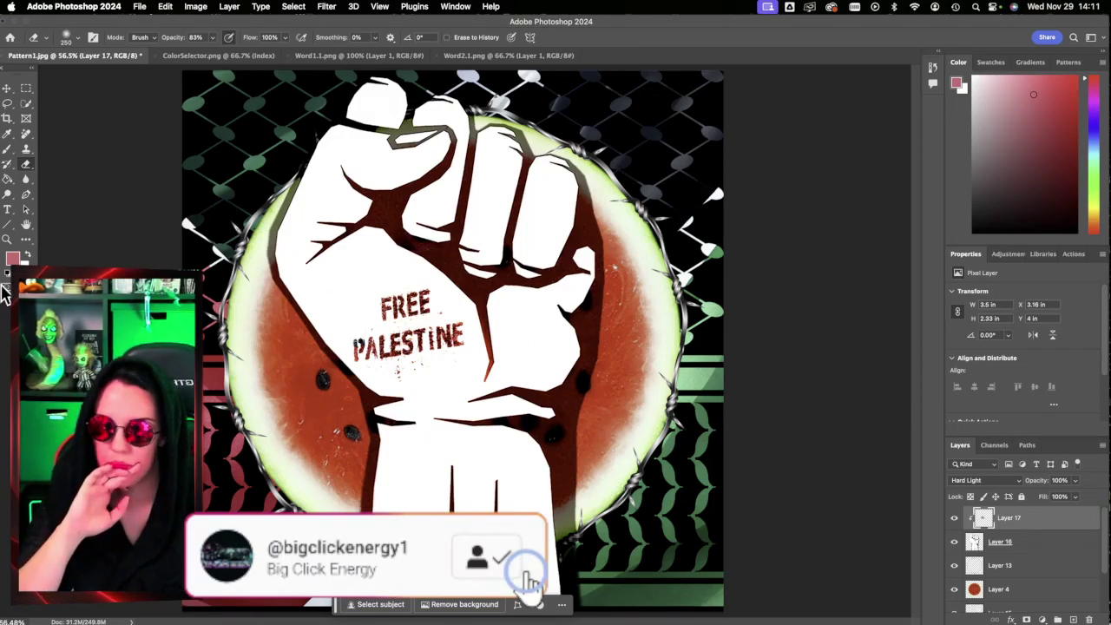
Step: Quick-export the artwork as MelonFist1.jpg into the WatermelonPiece folder
left_click(141, 6)
mouse_move(218, 210)
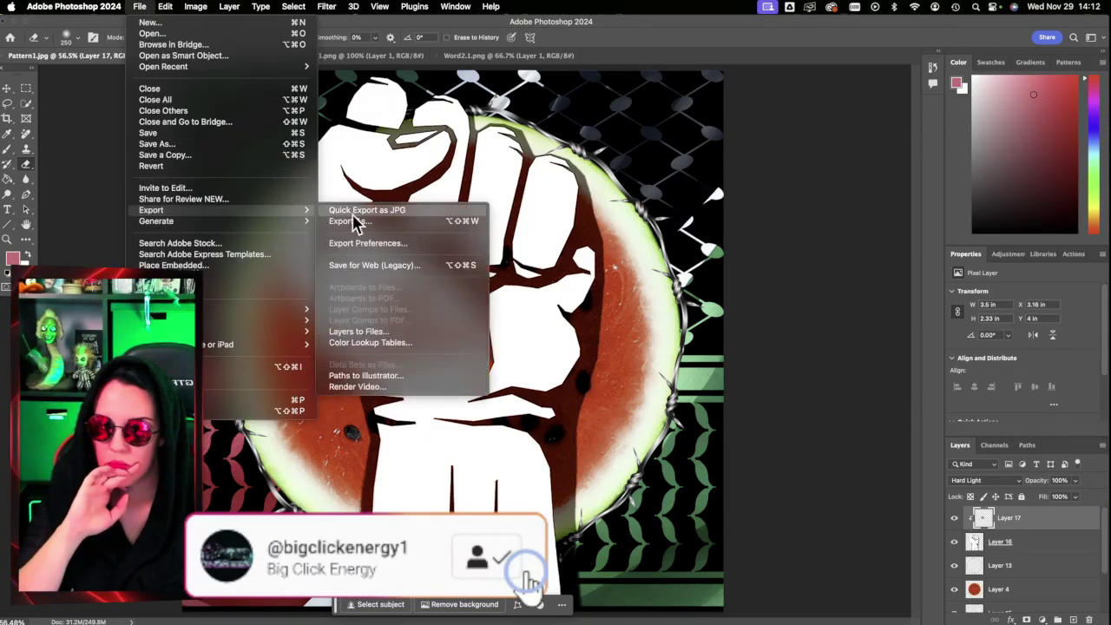
left_click(405, 211)
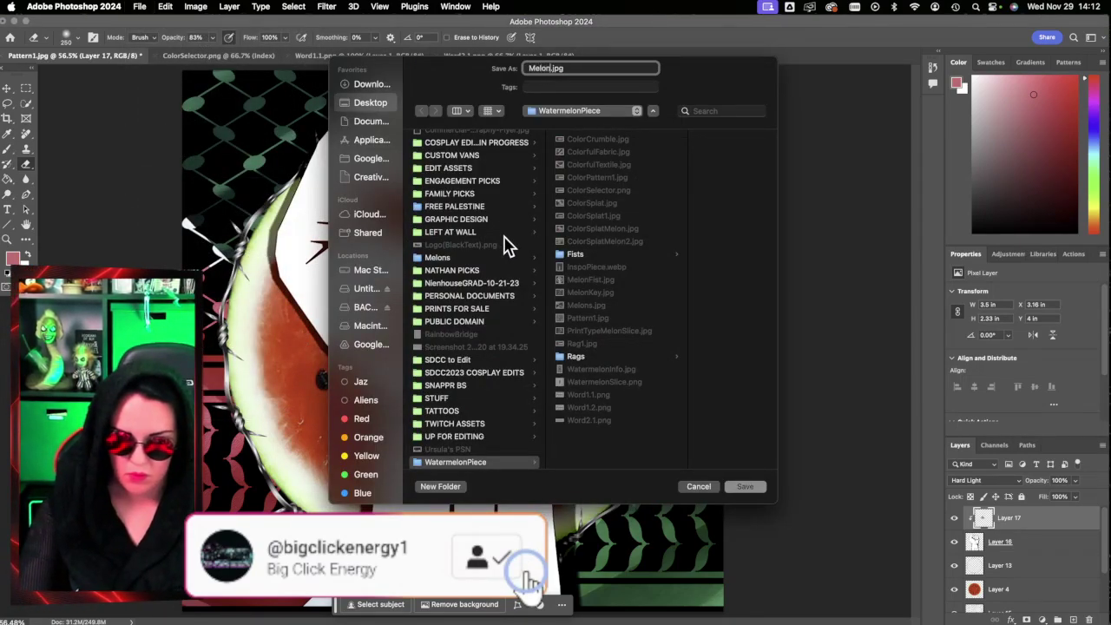
left_click(738, 488)
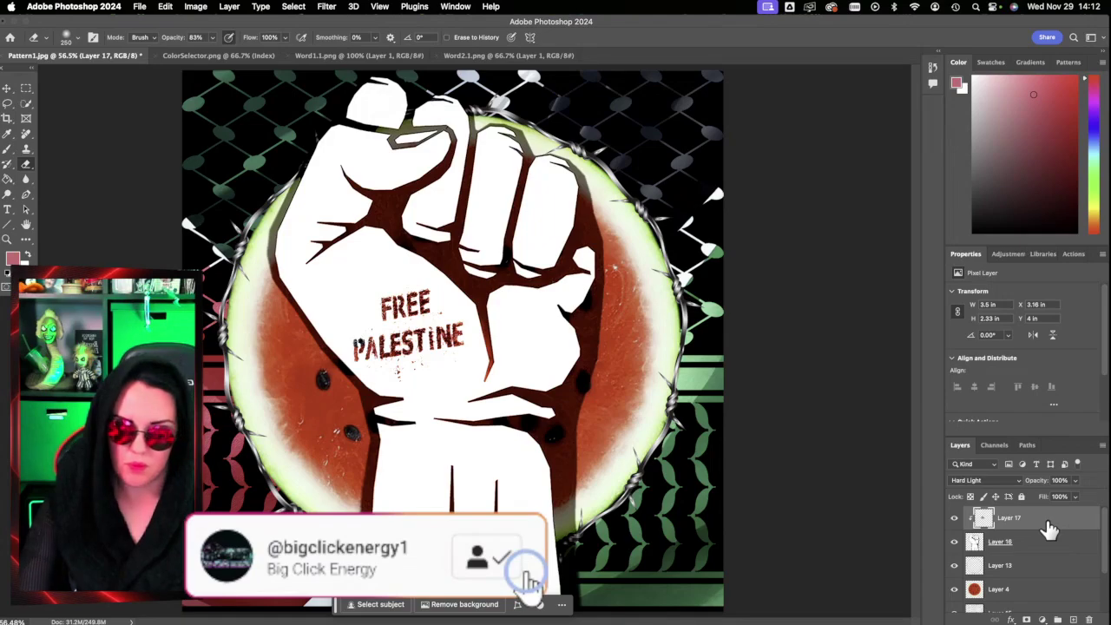
Step: Scale the lettering layer to about 110%, reposition it on the palm, and erase its leftover texture over the thumb crease
key("super+t")
left_click_drag(508, 267, 533, 250)
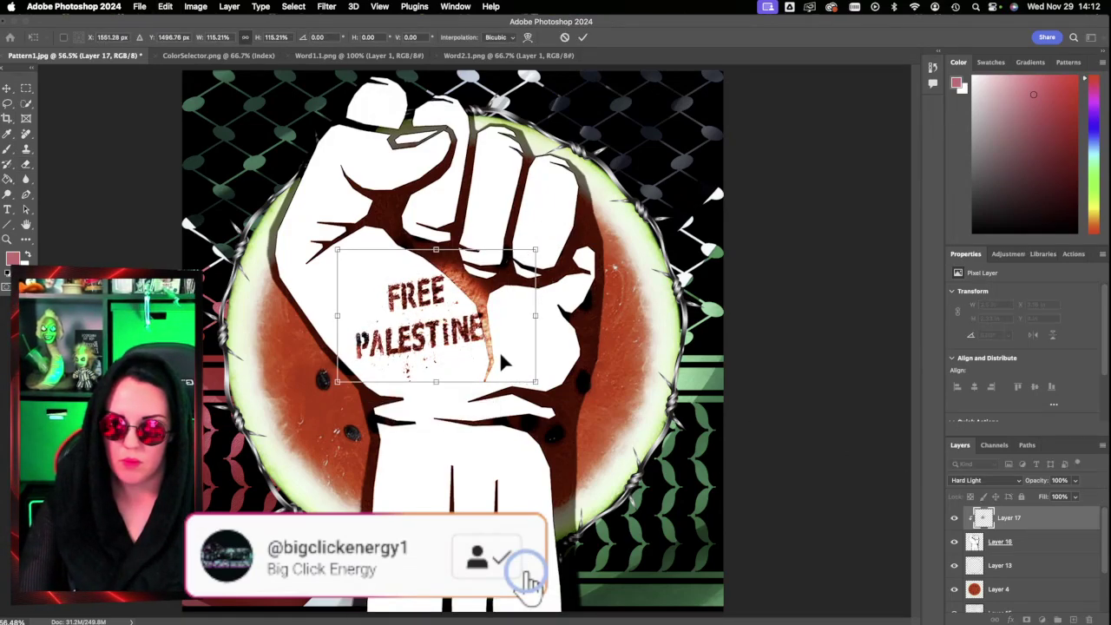
mouse_move(500, 350)
left_mouse_down()
mouse_move(480, 354)
mouse_move(472, 335)
mouse_move(492, 367)
left_mouse_up()
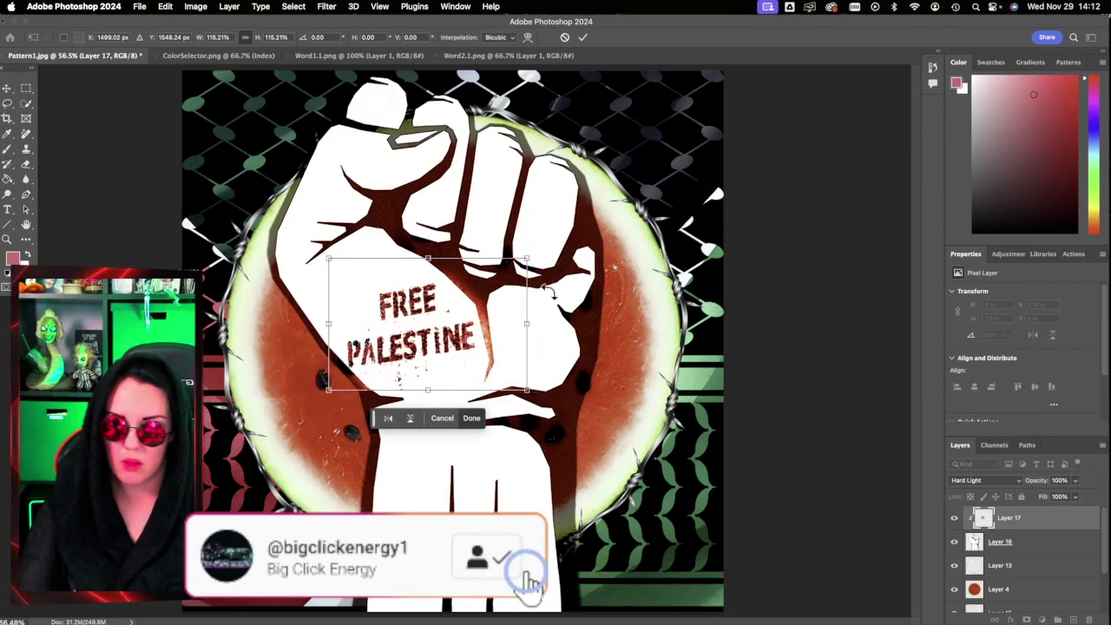
left_click_drag(526, 259, 517, 265)
left_click_drag(494, 355, 501, 356)
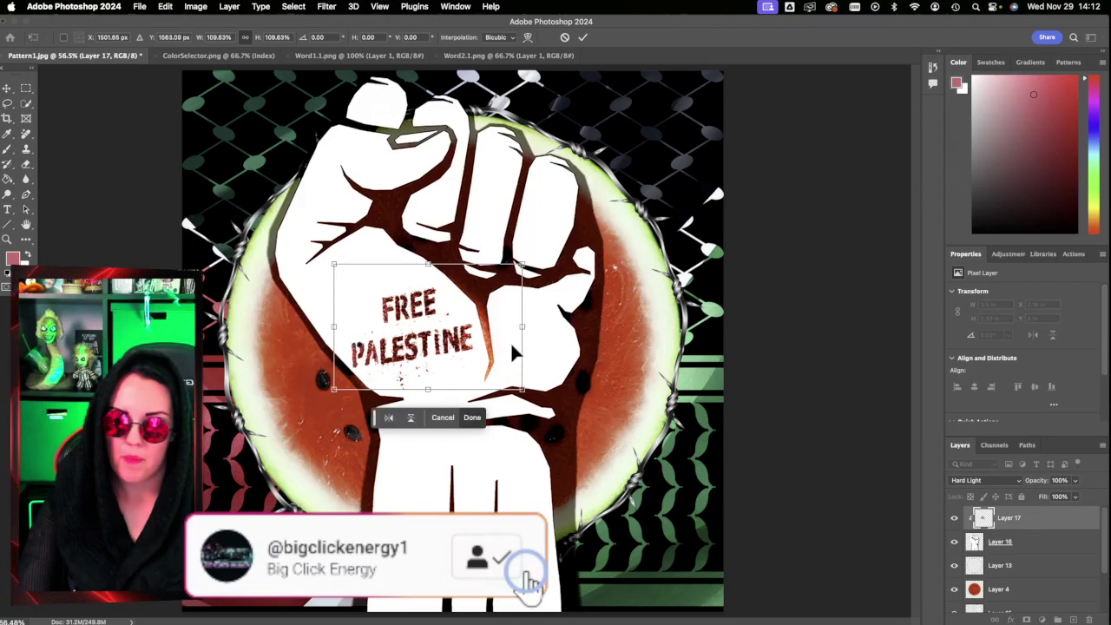
left_click(583, 37)
key("e")
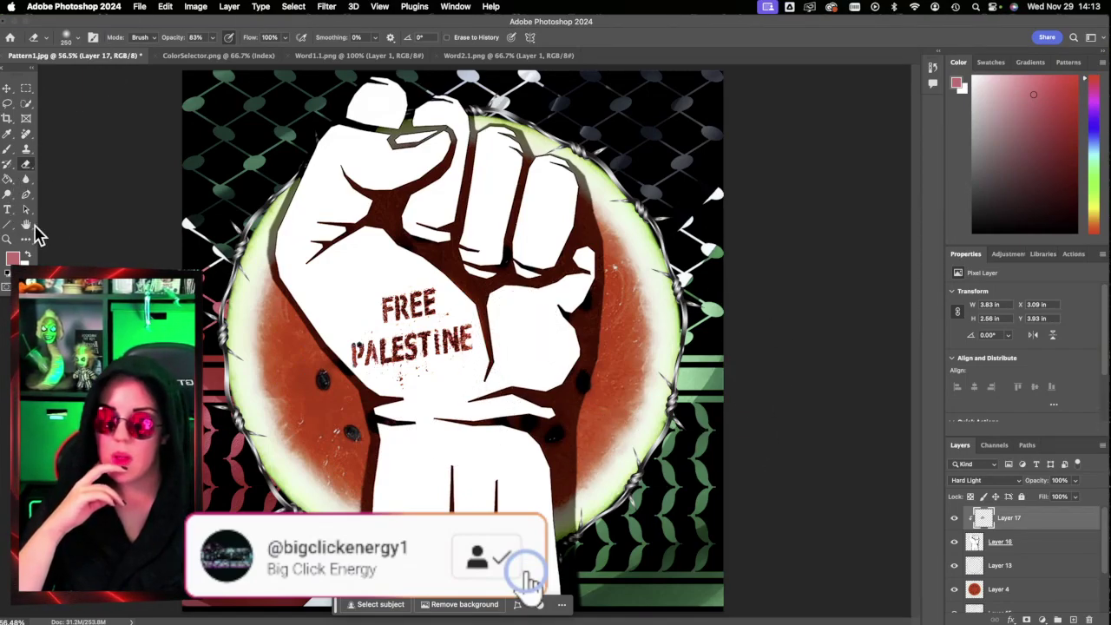
Step: Quick-export the enlarged-lettering version as JPG to the WatermelonPiece folder, replacing the existing MelonFist1.jpg
left_click(138, 12)
mouse_move(208, 212)
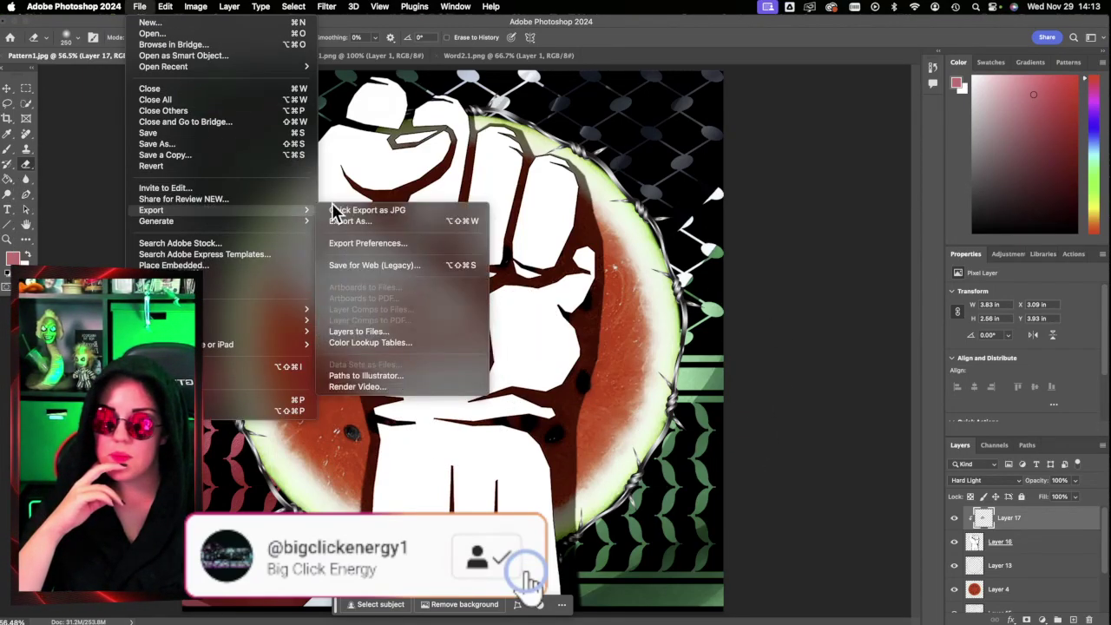
left_click(338, 210)
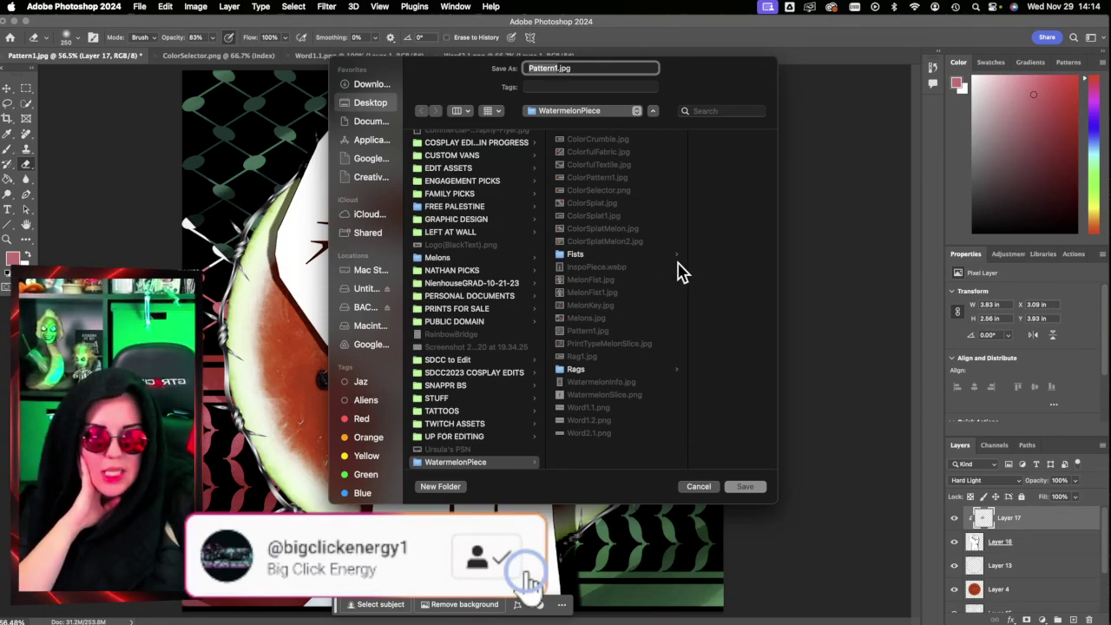
left_click(649, 257)
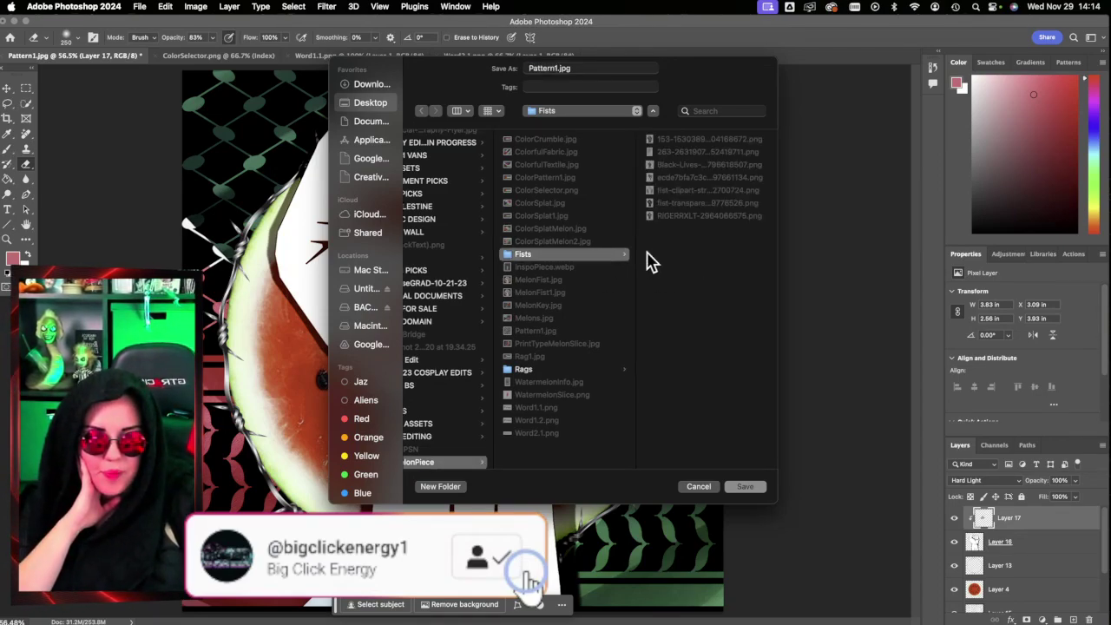
left_click(557, 281)
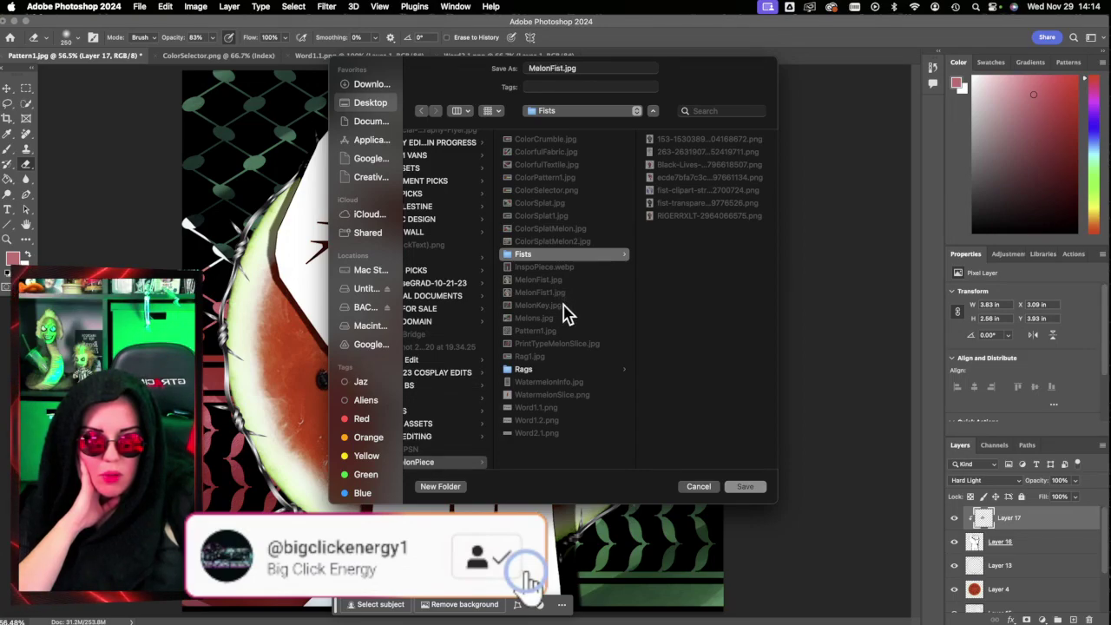
left_click(573, 466)
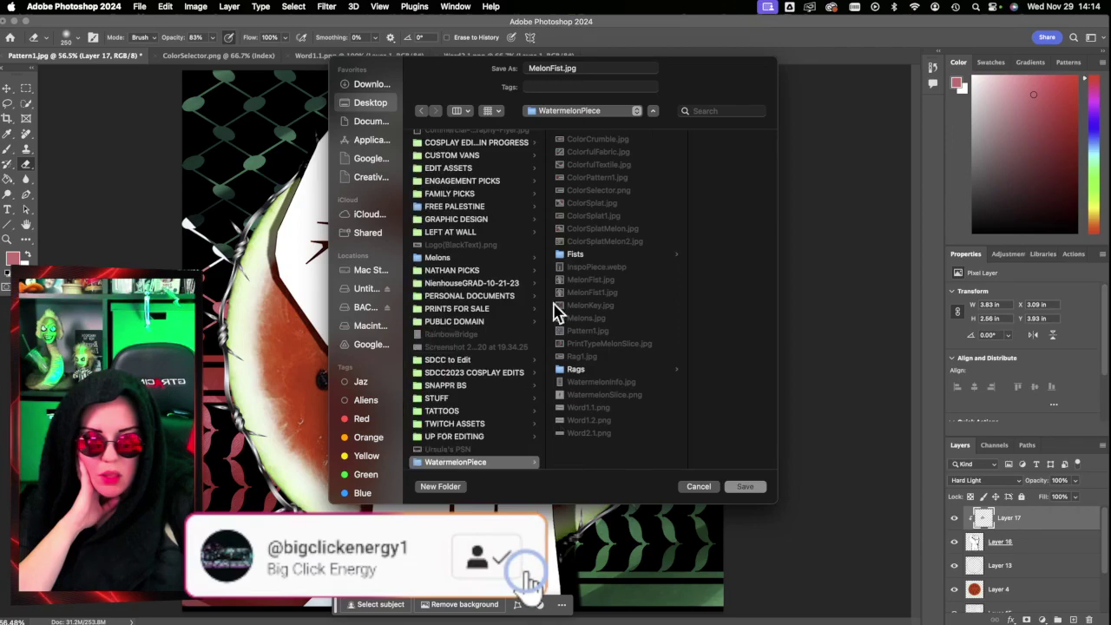
left_click(569, 71)
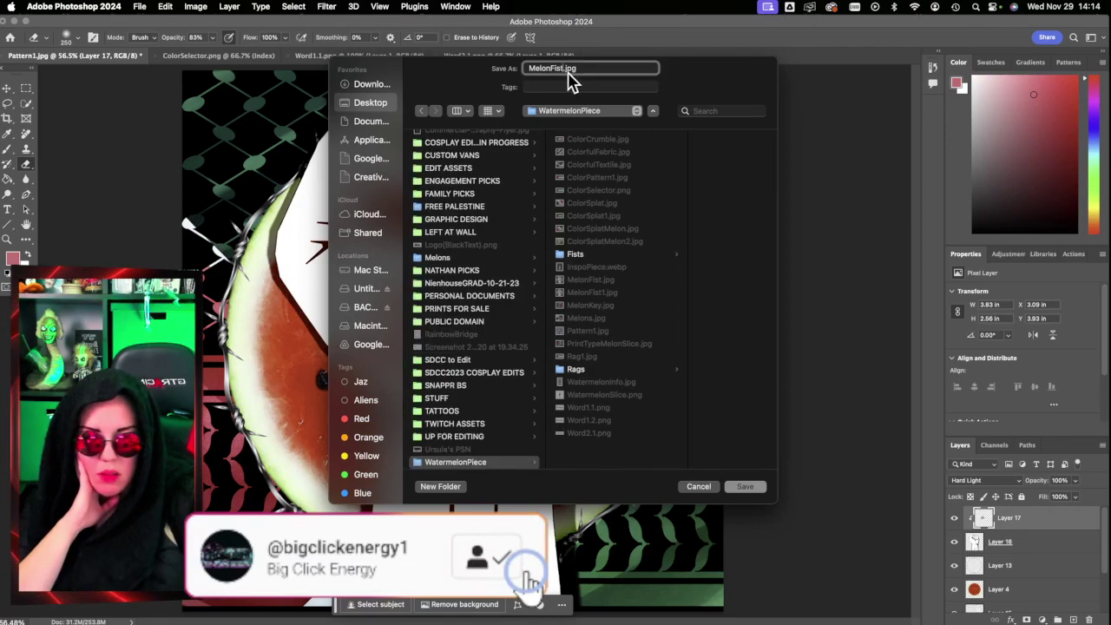
type("2")
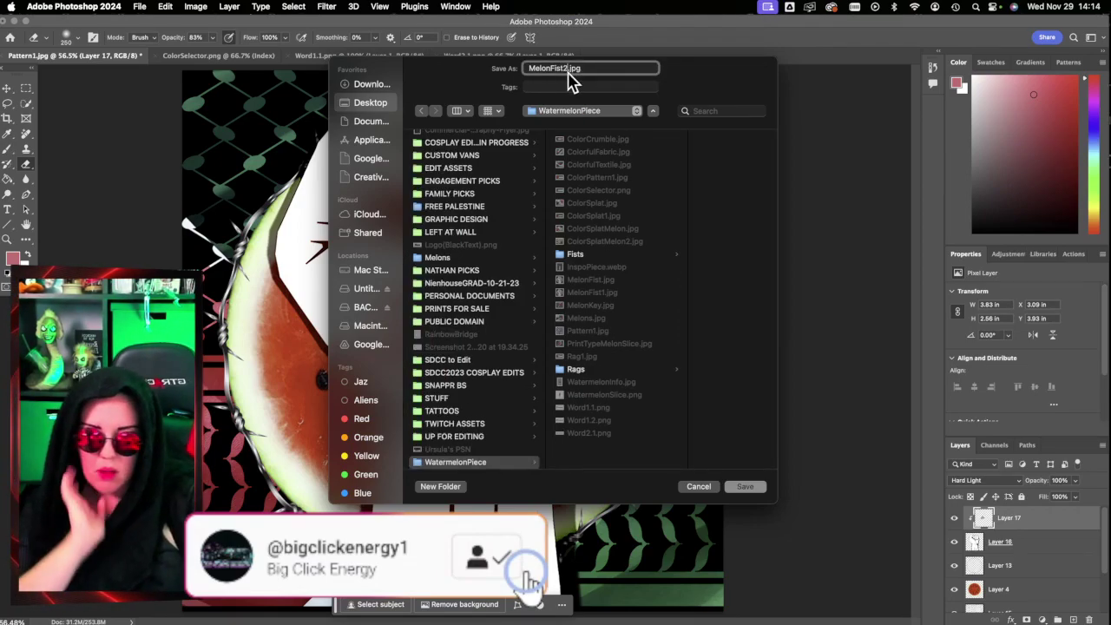
key("BackSpace")
type("1")
key("Return")
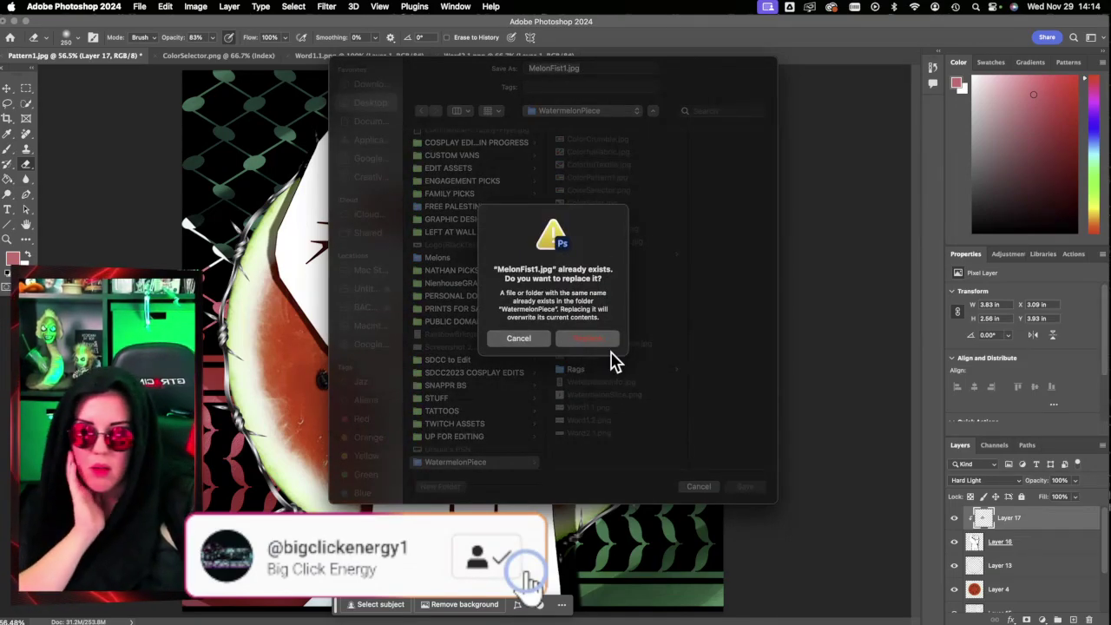
left_click(601, 343)
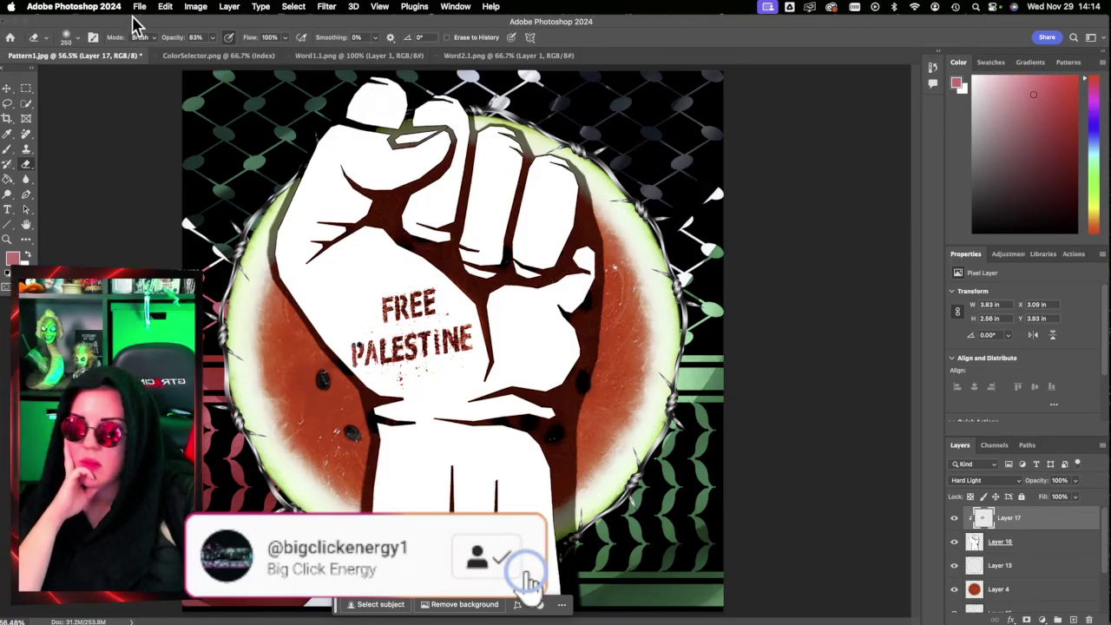
Step: Check the artwork's canvas size without changing it
left_click(195, 7)
left_click(217, 121)
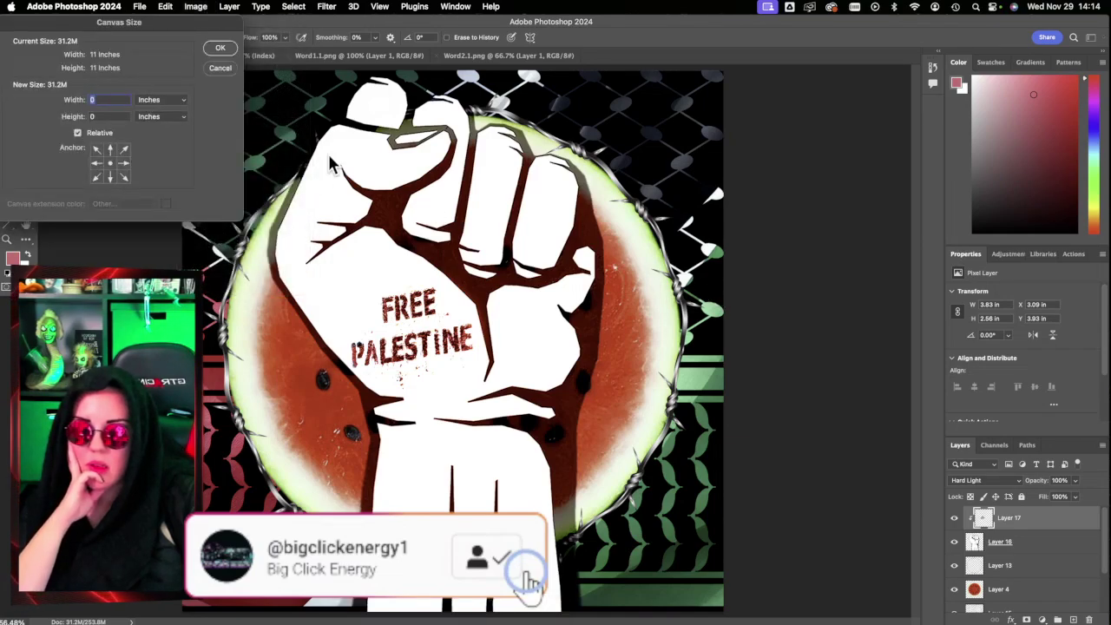
left_click(221, 68)
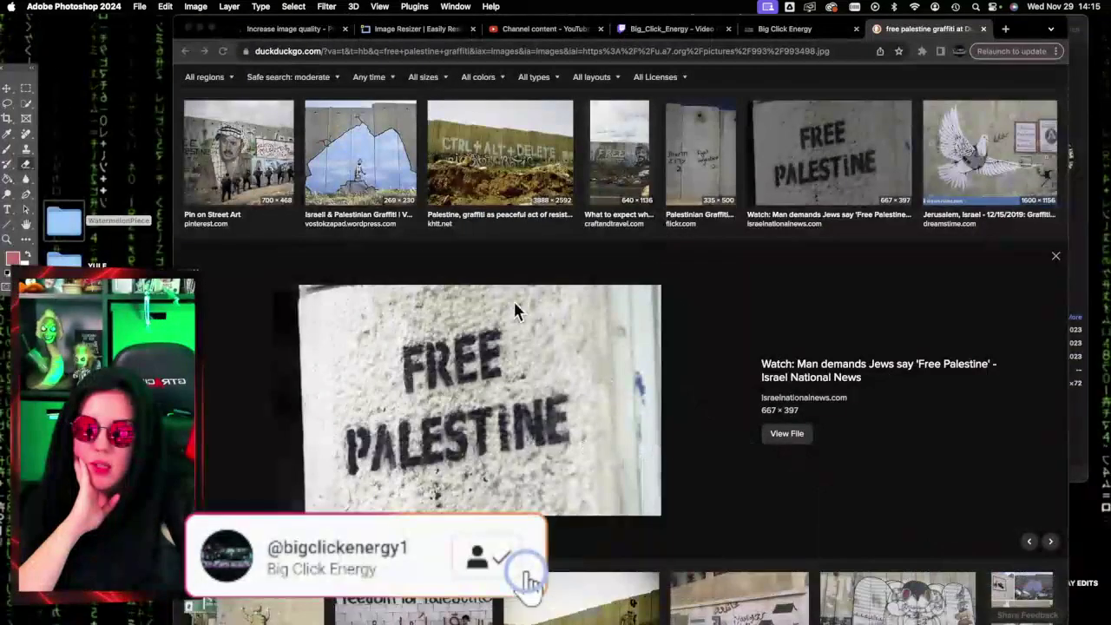
Step: Switch to Chrome, dismiss the stencil image preview, and close the graffiti search tab and the browser window
left_click(1046, 262)
left_click(1056, 258)
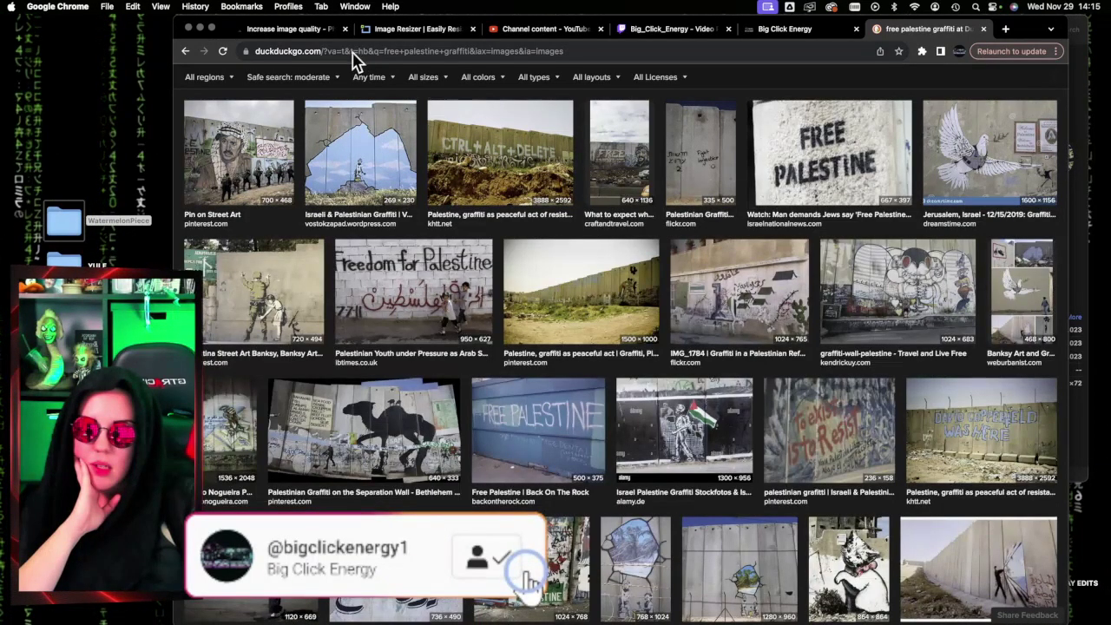
left_click(984, 28)
left_click(200, 29)
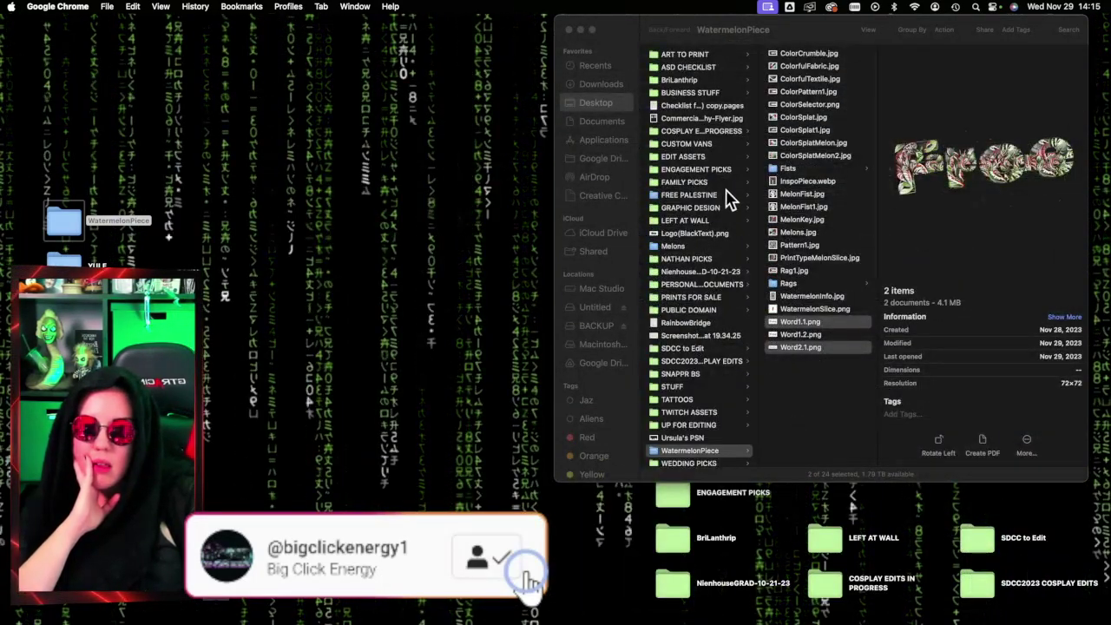
Step: In Finder, create a folder named FINISHED inside the WatermelonPiece folder
left_click(855, 332)
left_click(855, 299)
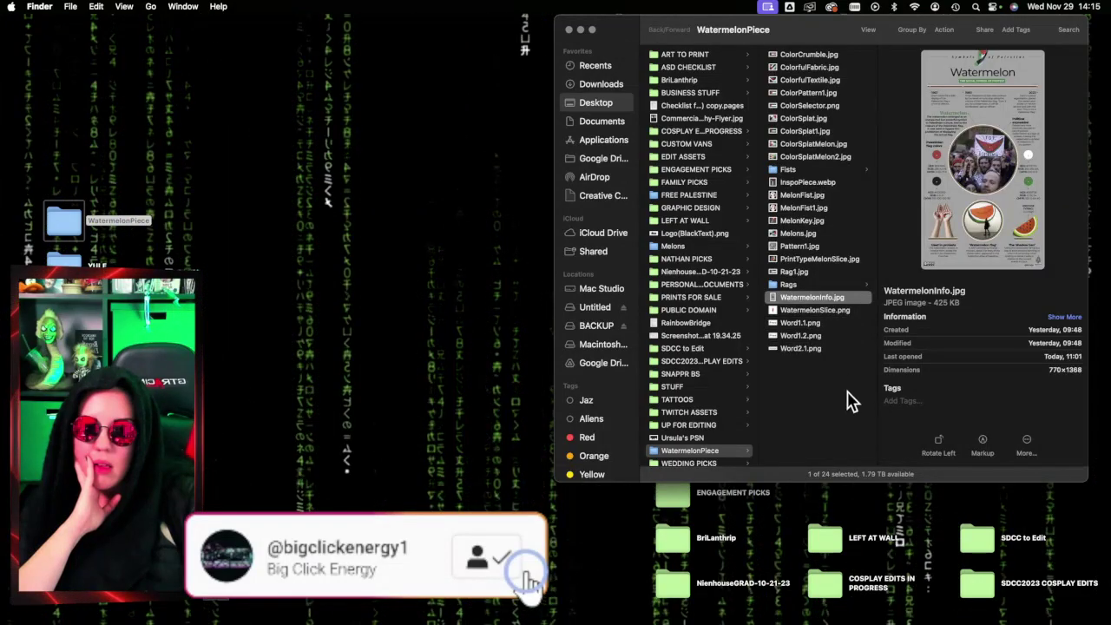
left_click(831, 407)
right_click(826, 404)
left_click(830, 400)
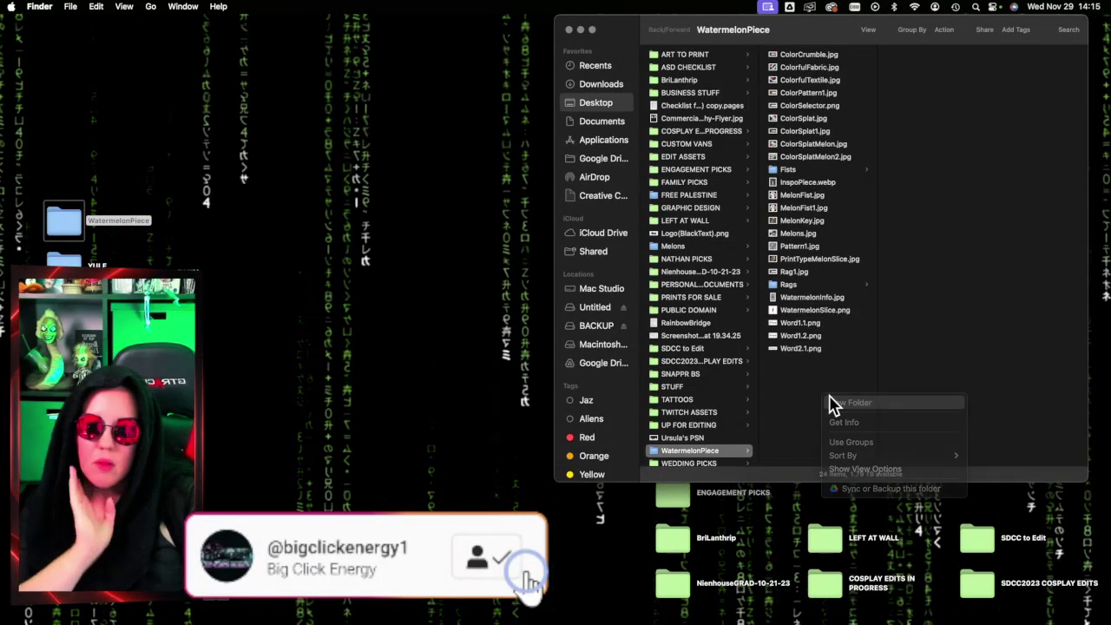
type("FINISHED")
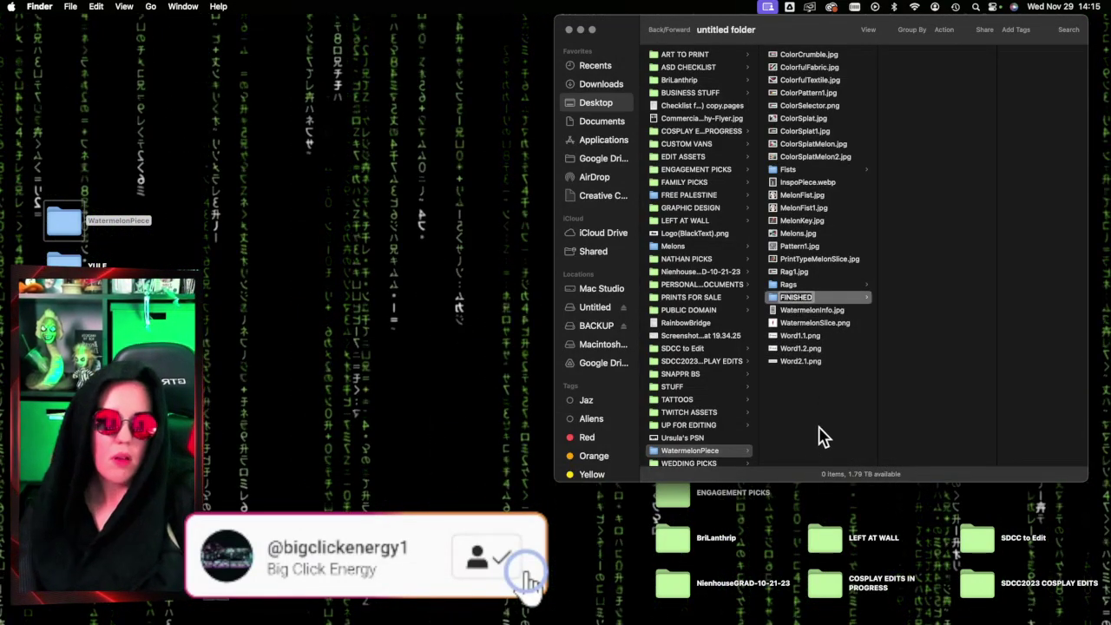
key("Return")
Step: Move MelonFist.jpg and MelonFist1.jpg into the FINISHED folder
left_click(843, 208)
left_click(851, 222, "shift")
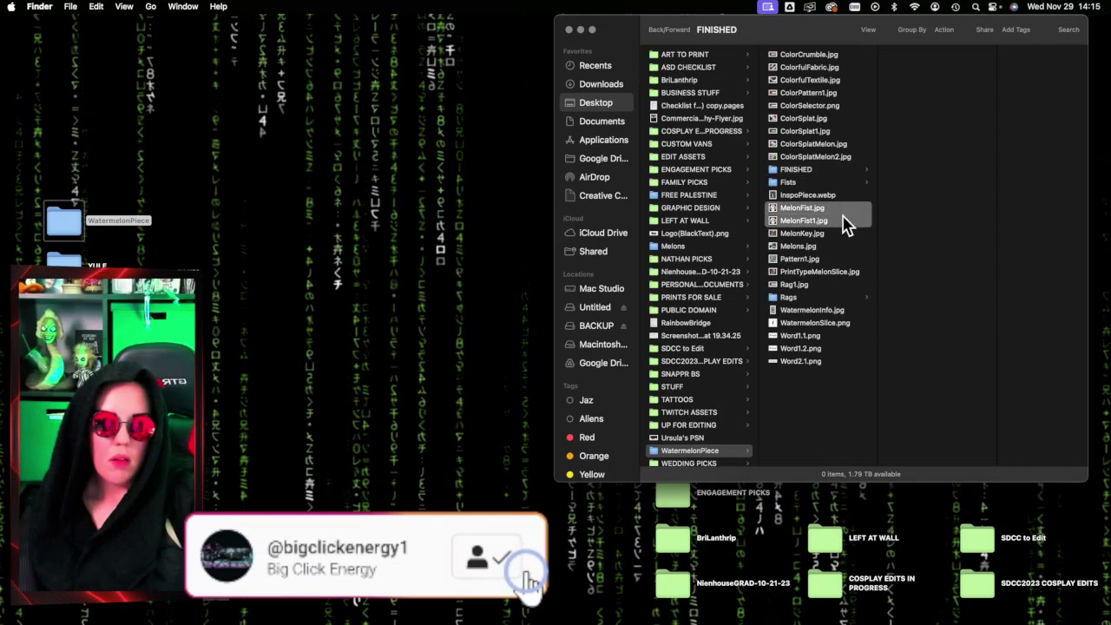
left_click_drag(851, 222, 802, 170)
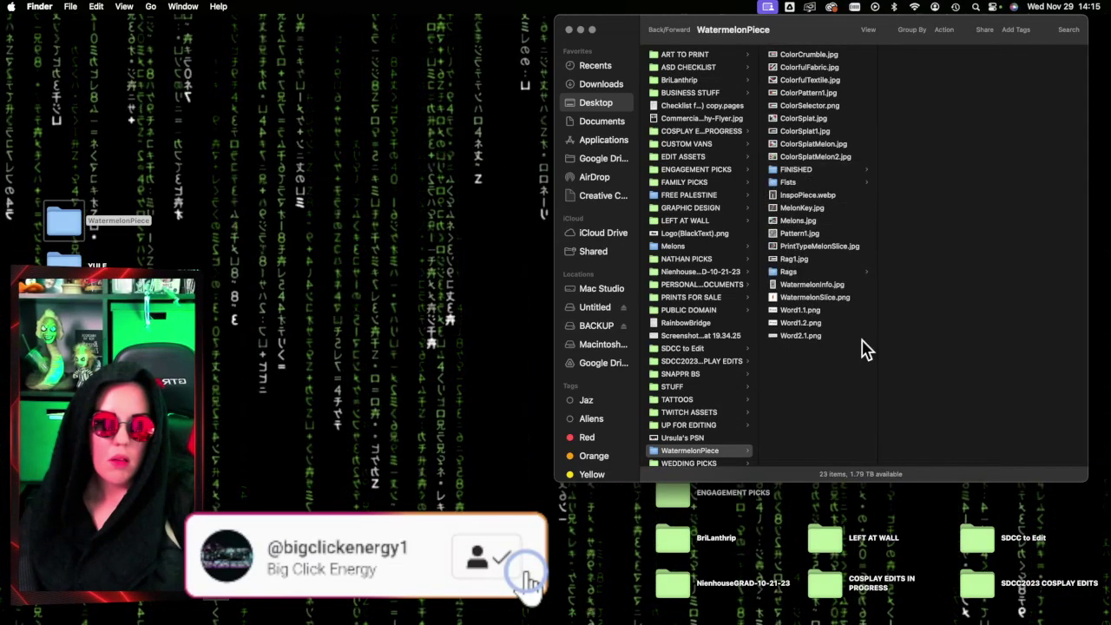
Step: Preview the remaining images in the WatermelonPiece folder, including InspoPiece.webp, MelonKey.jpg and the ColorSplat files
left_click(830, 194)
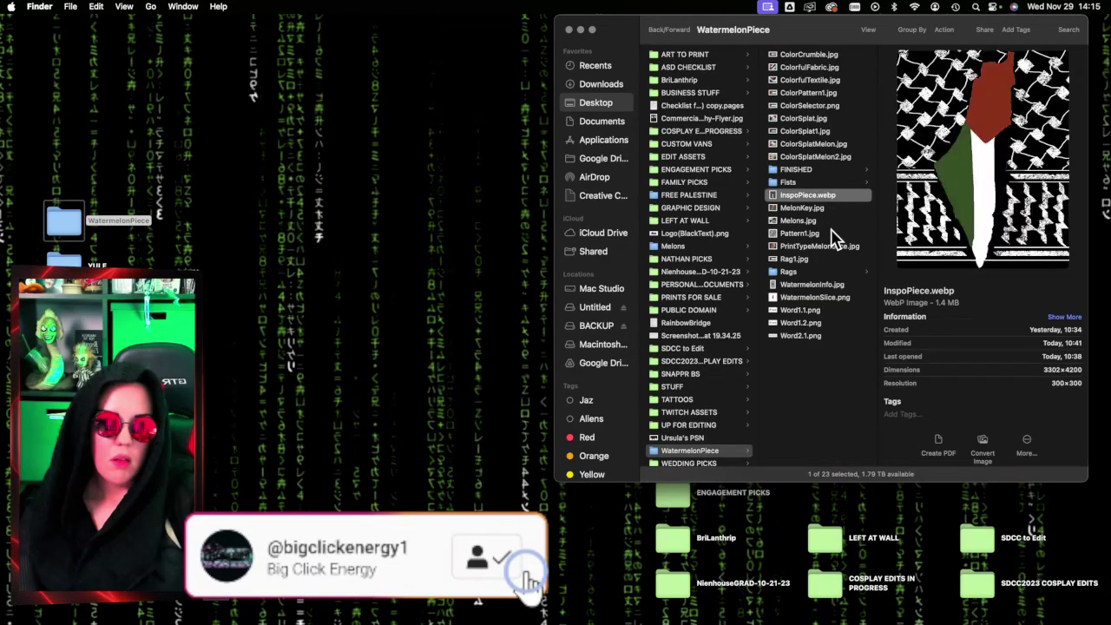
left_click(831, 210)
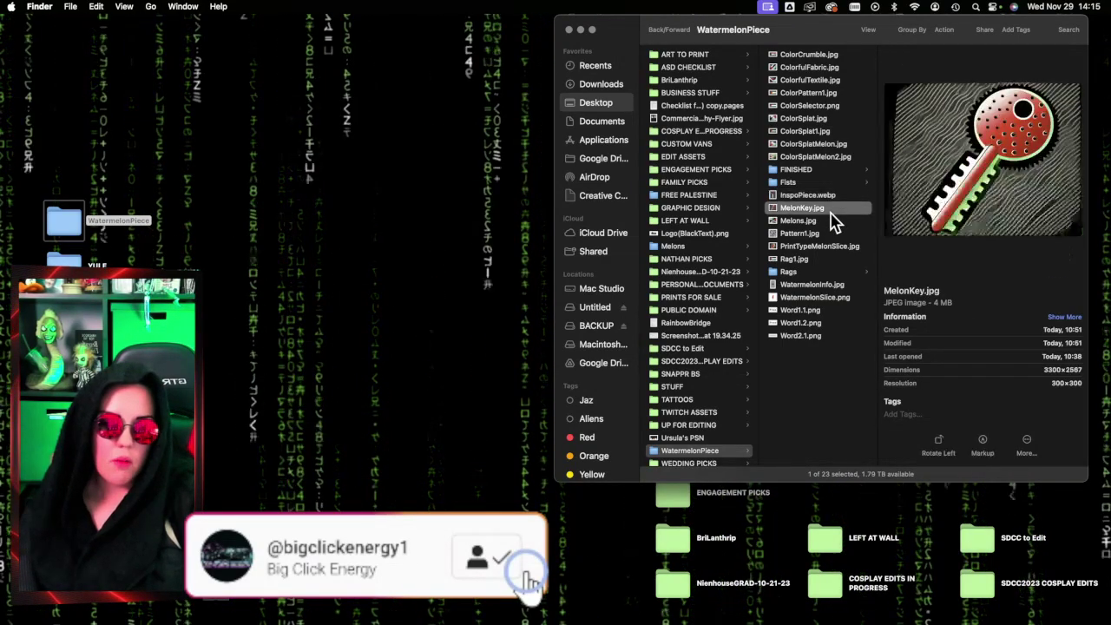
left_click(831, 168)
left_click(829, 156)
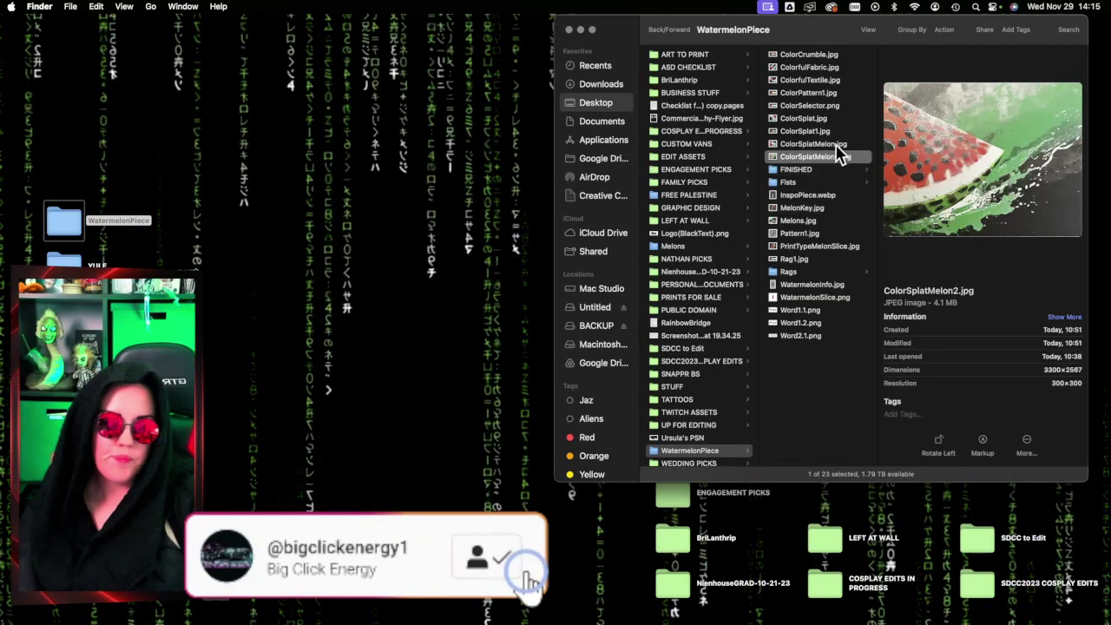
left_click(835, 143)
left_click(837, 132)
left_click(838, 119)
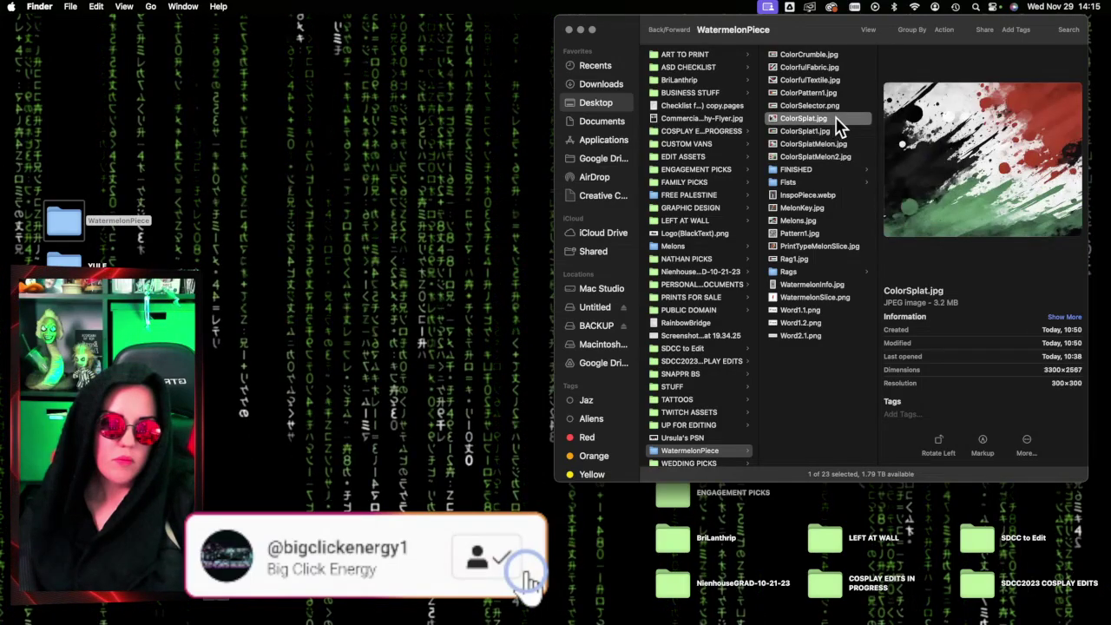
left_click(839, 106)
left_click(838, 119)
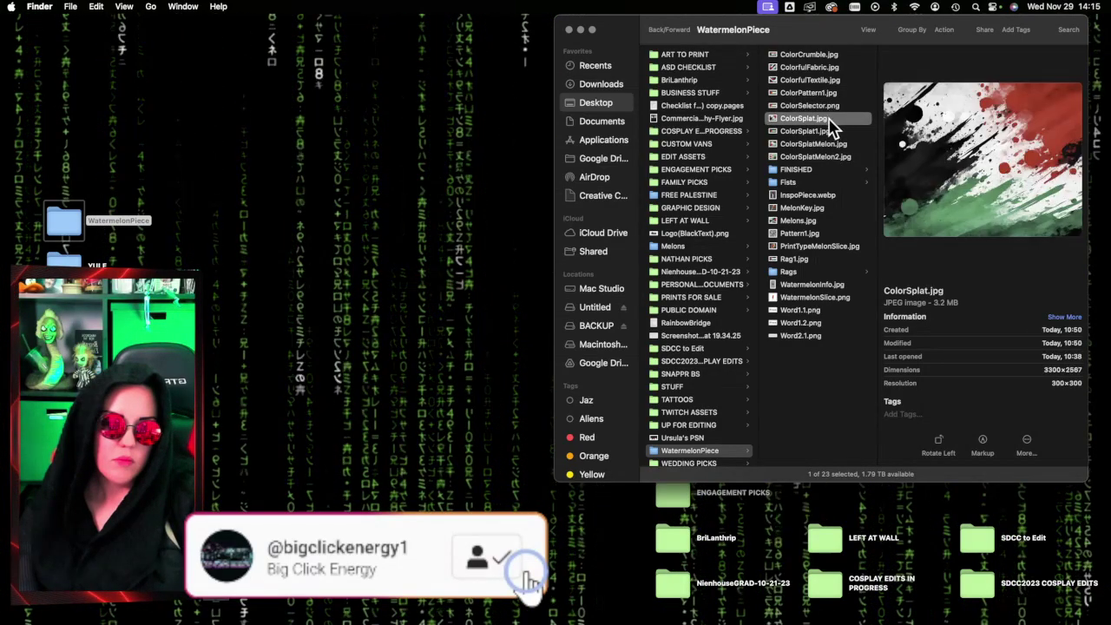
Step: Open ColorSplat.jpg, ColorSplat1.jpg, ColorSplatMelon.jpg and ColorSplatMelon2.jpg together in Photoshop
key("Down")
key("Down")
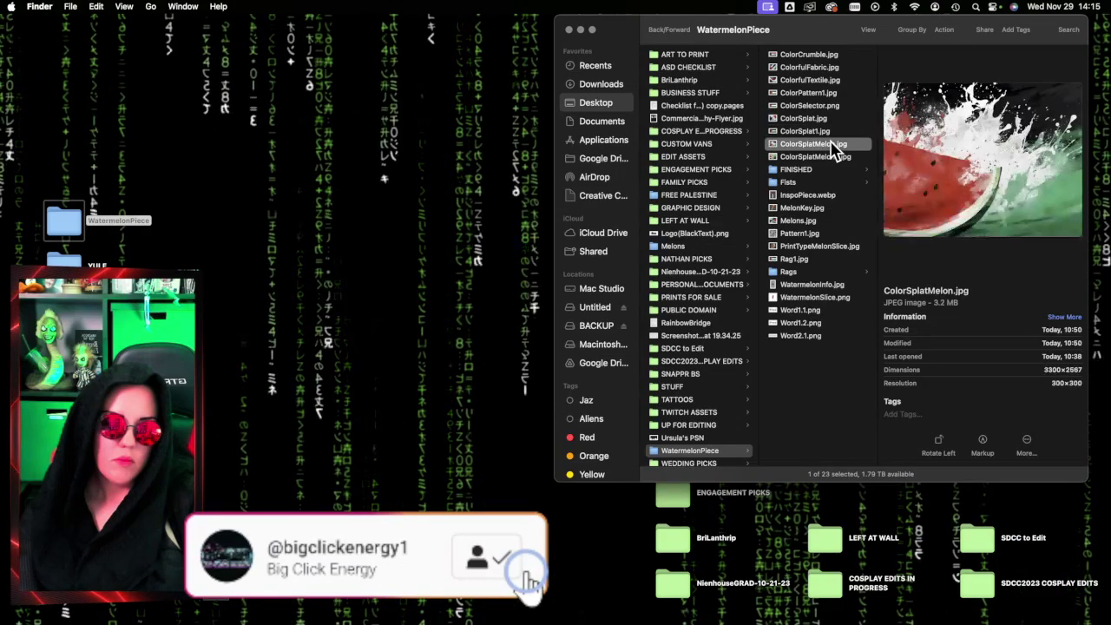
key("shift+Up")
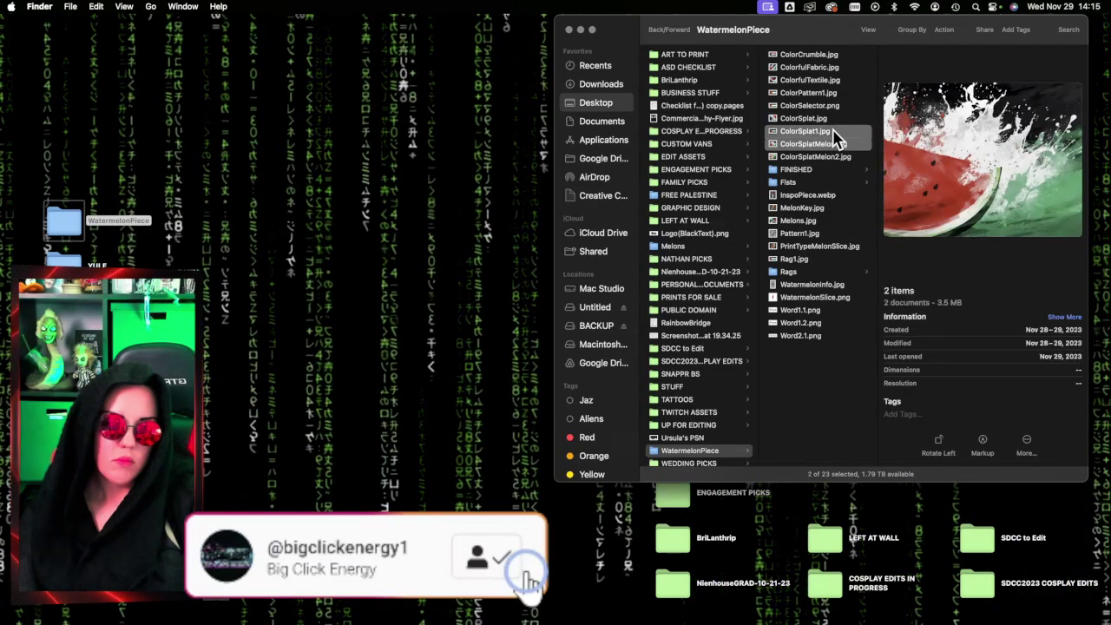
key("shift+Up")
left_click(838, 157, "shift")
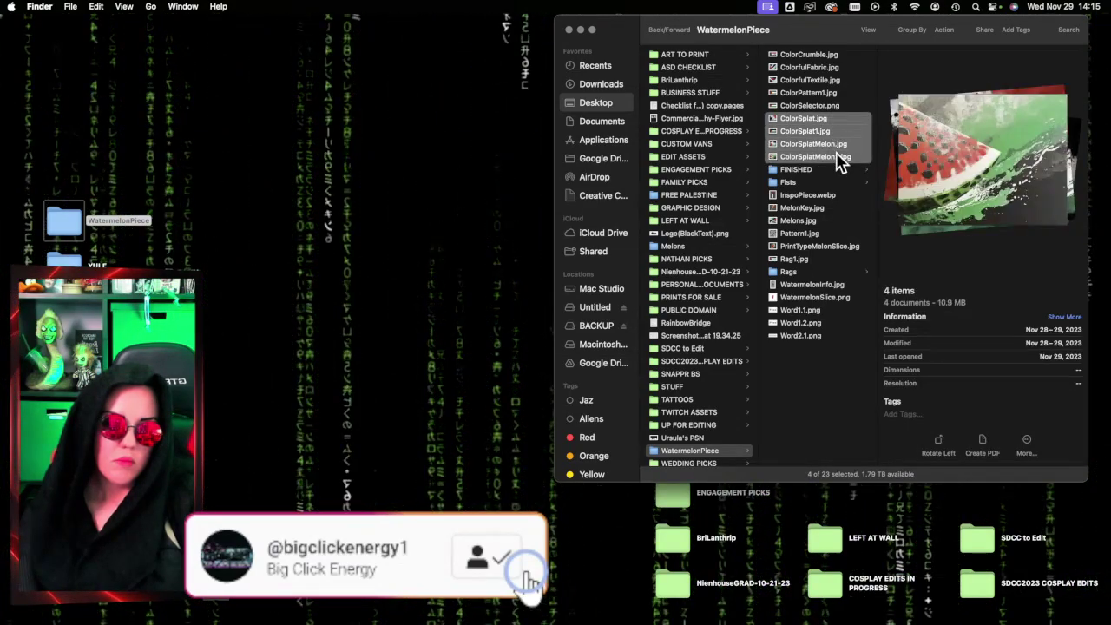
left_click(837, 105, "shift")
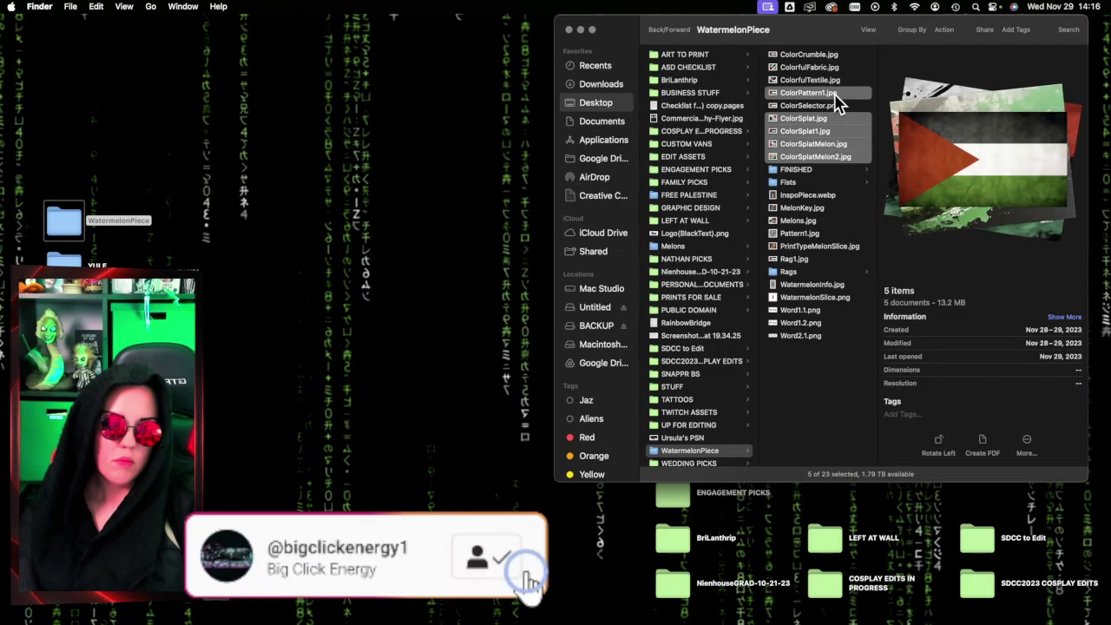
left_click(839, 105, "super")
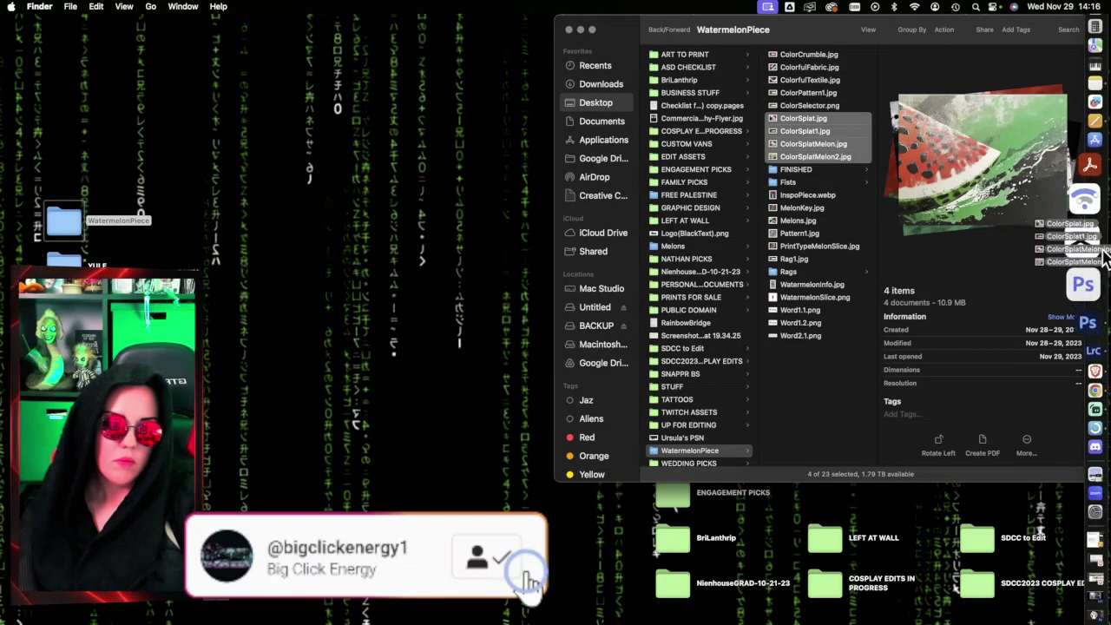
left_click(1091, 287)
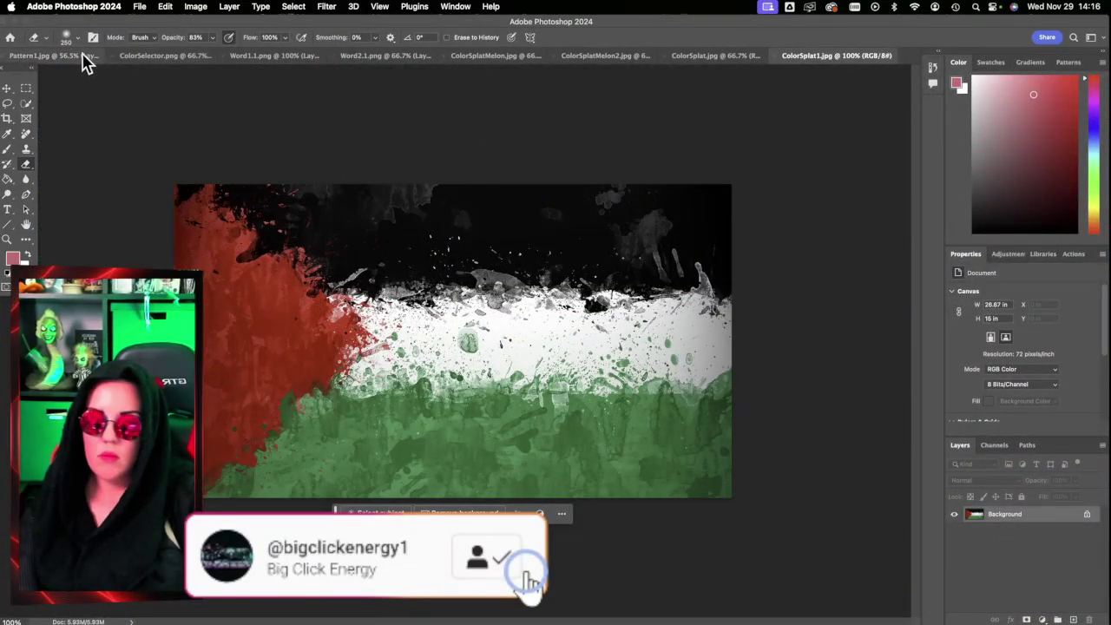
Step: In Pattern1.jpg, compare the background pattern's coloring with Layer 9 hidden and shown
left_click(61, 57)
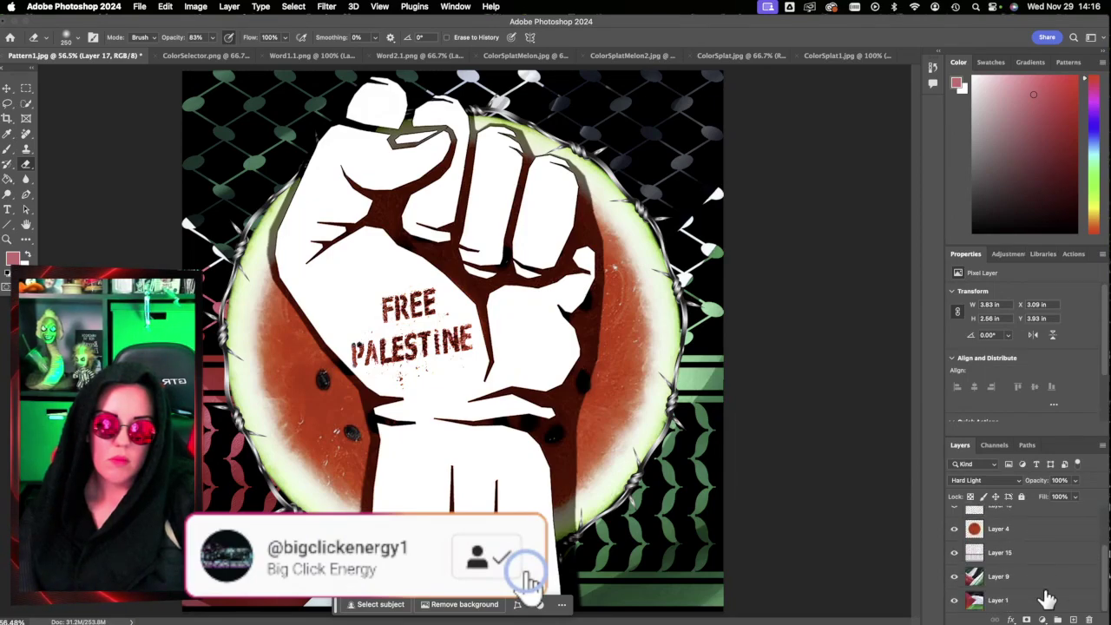
left_click(1045, 602)
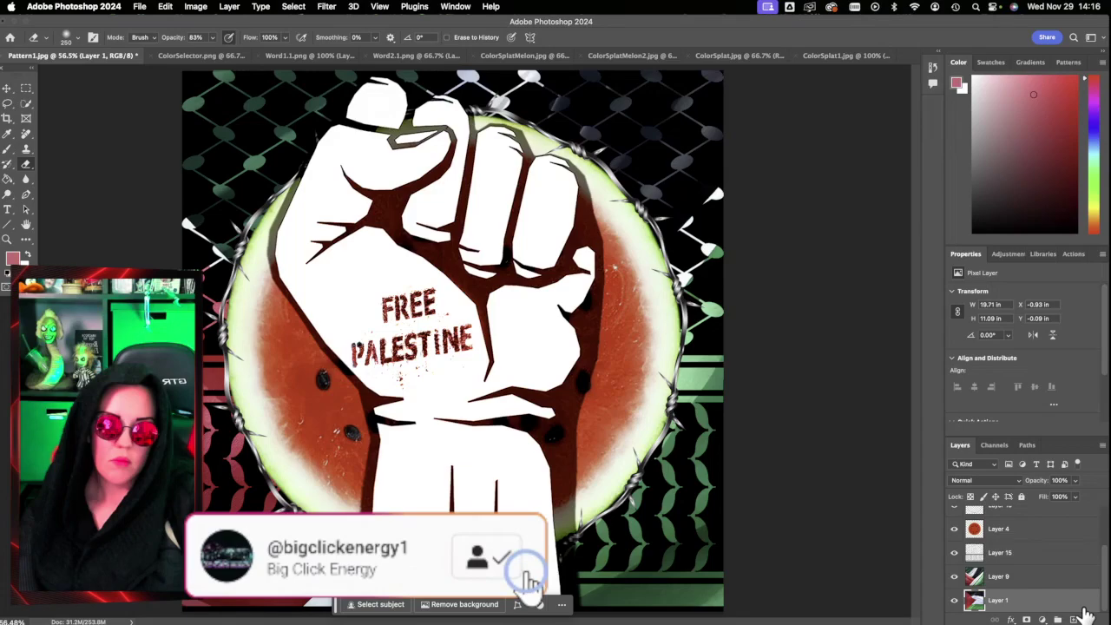
left_click(955, 576)
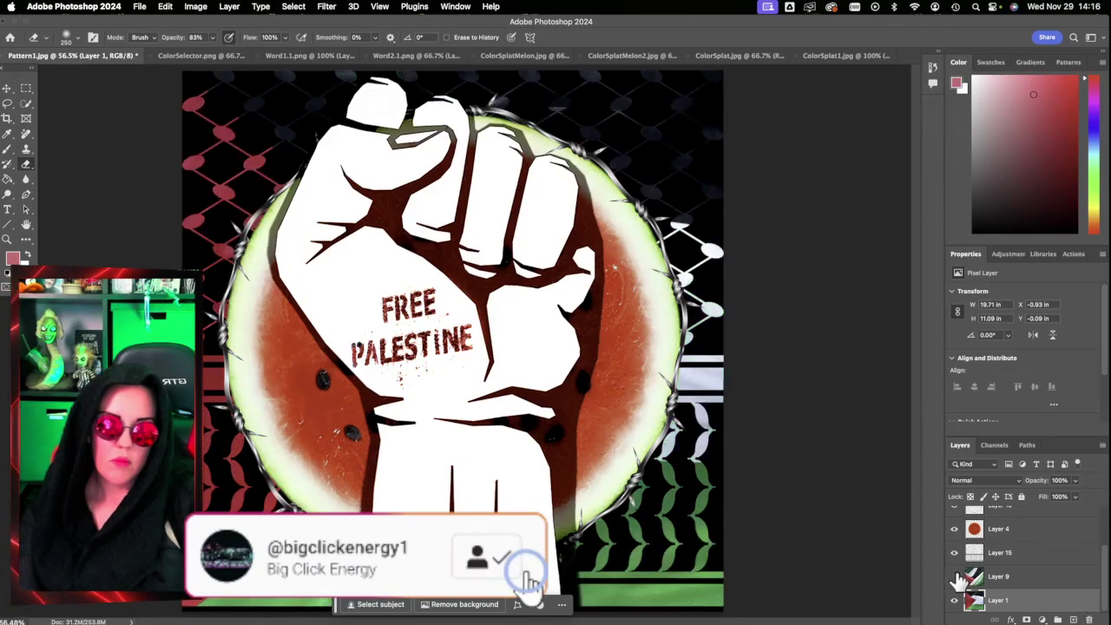
left_click(955, 577)
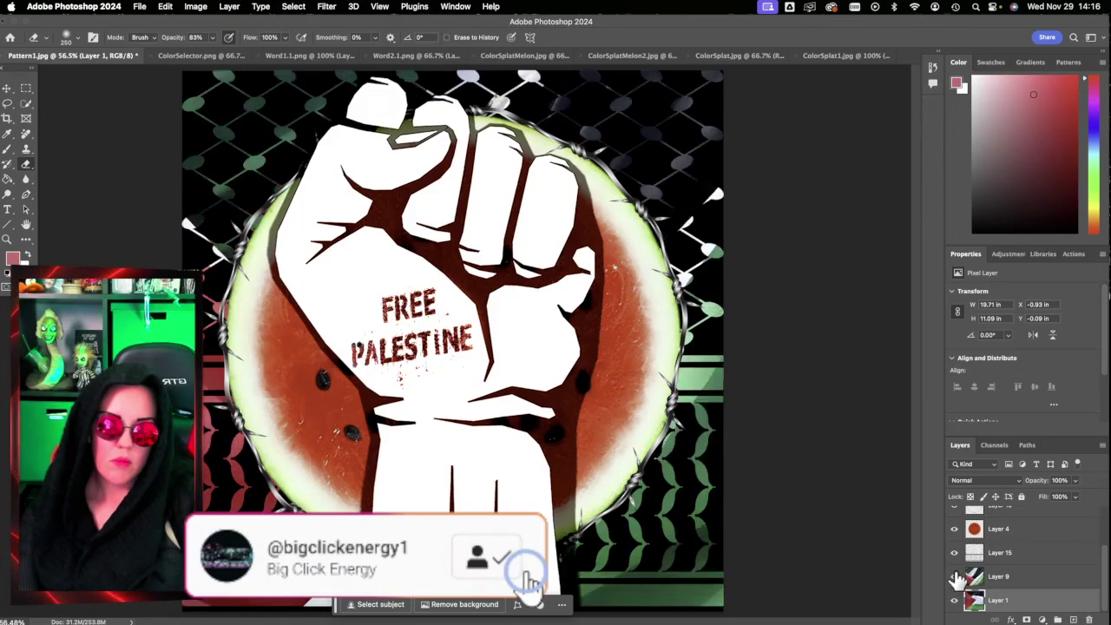
left_click(955, 577)
left_click(955, 577)
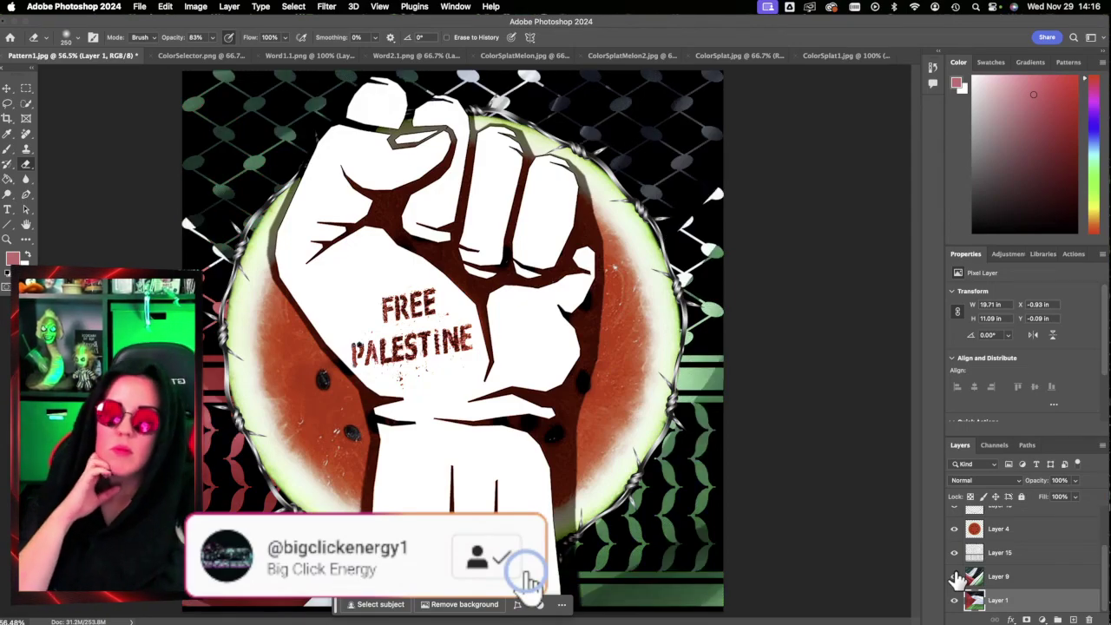
Step: Delete the flag image on Layer 1 and keep Layer 9 visible as the background coloring
left_click(955, 576)
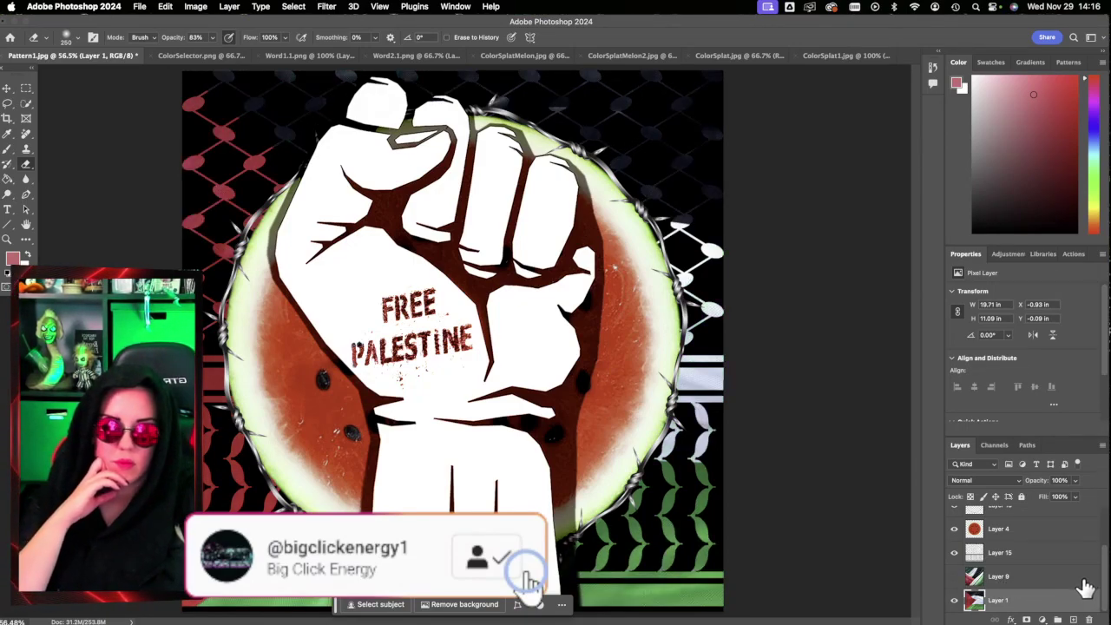
left_click_drag(1073, 599, 1090, 620)
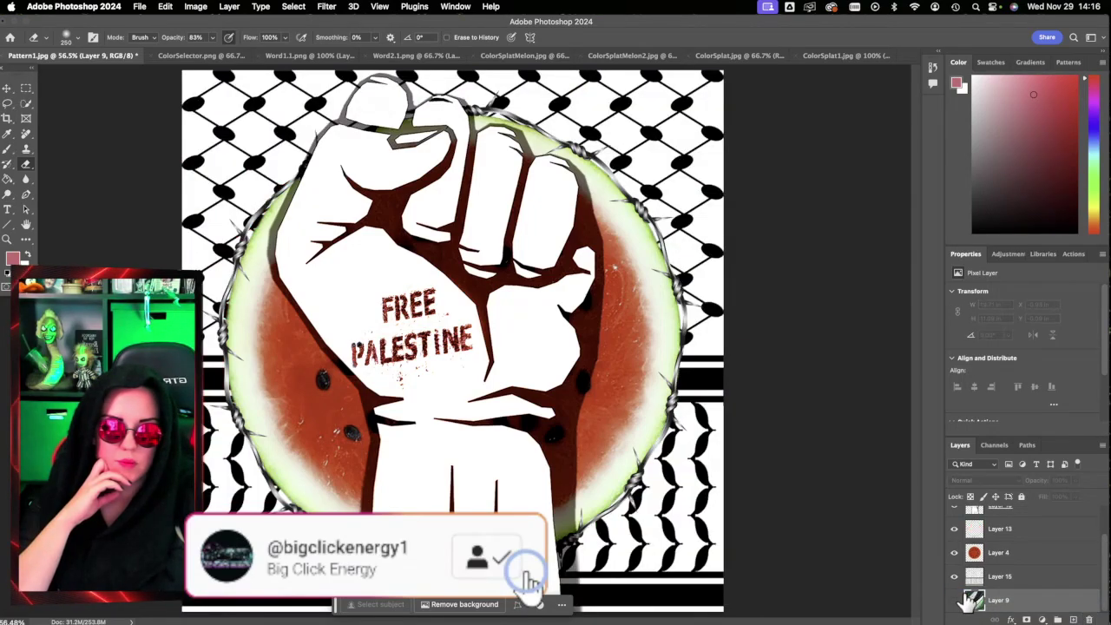
left_click(955, 600)
scroll(989, 581, "up", 2)
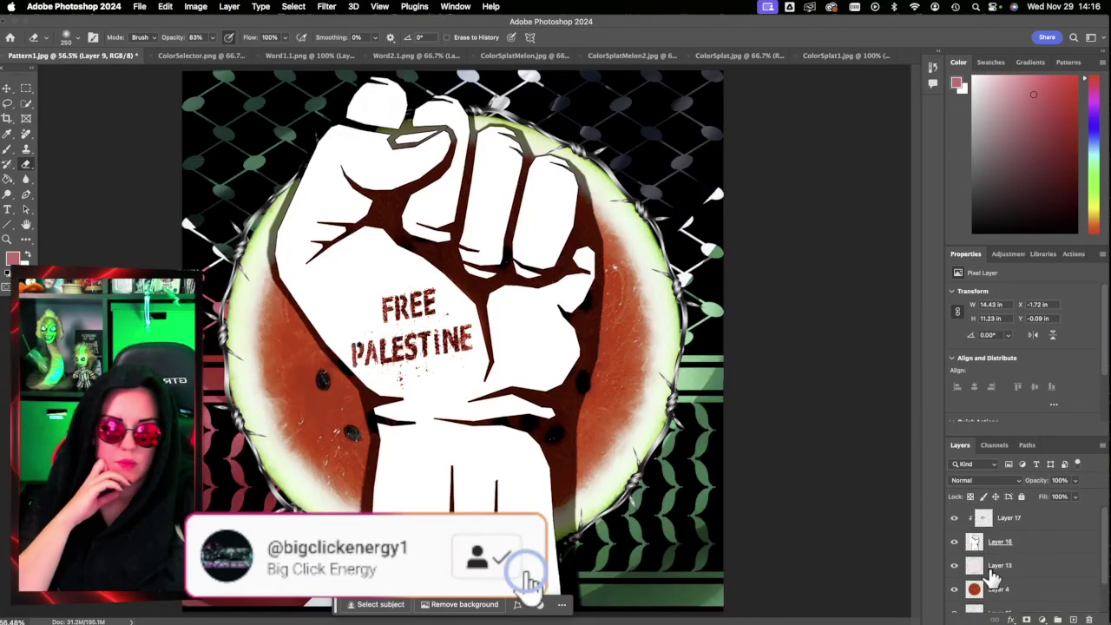
Step: Close the ColorSelector.png, Word1.1.png and Word2.1.png documents
left_click(208, 54)
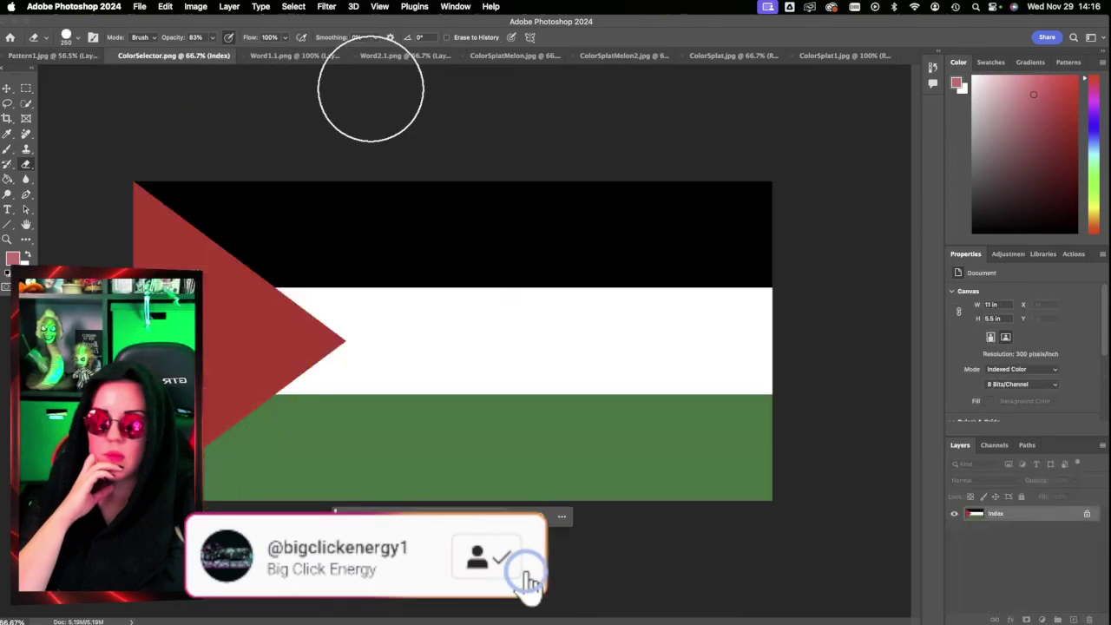
left_click(112, 58)
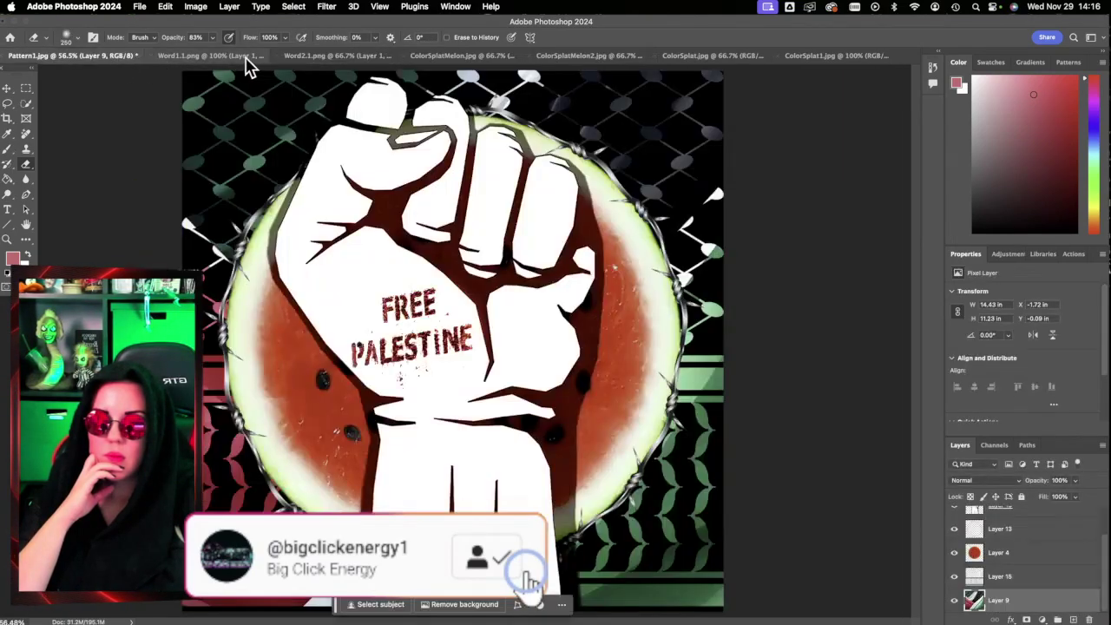
left_click(240, 61)
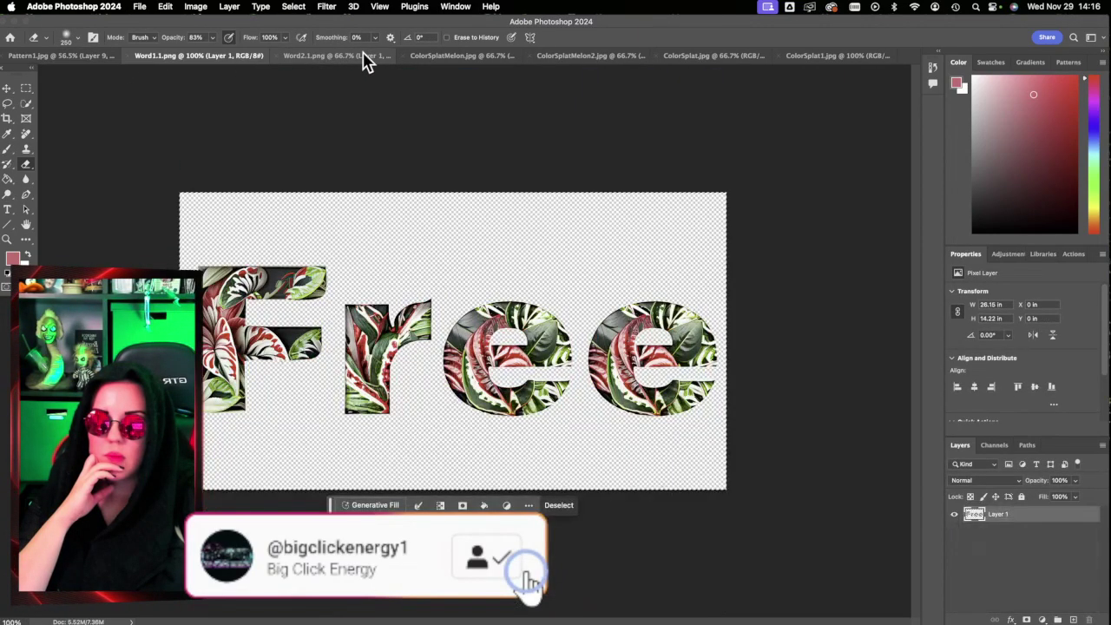
left_click(131, 57)
left_click(260, 55)
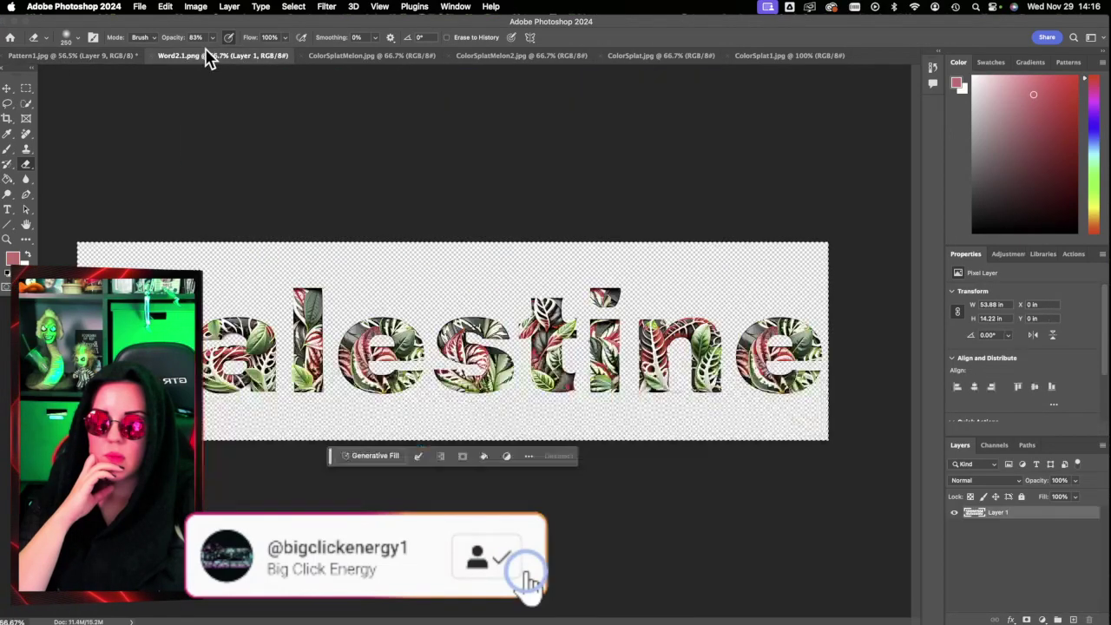
left_click(156, 57)
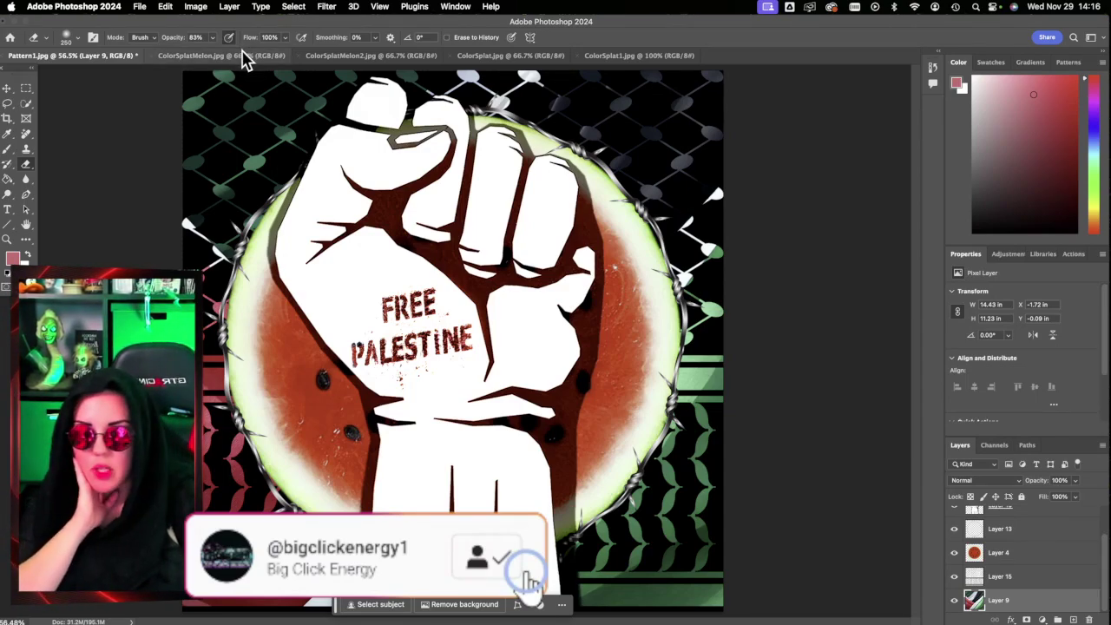
Step: Look through the open ColorSplatMelon, ColorSplatMelon2, ColorSplat and ColorSplat1 images to compare them as background colorings
left_click(217, 56)
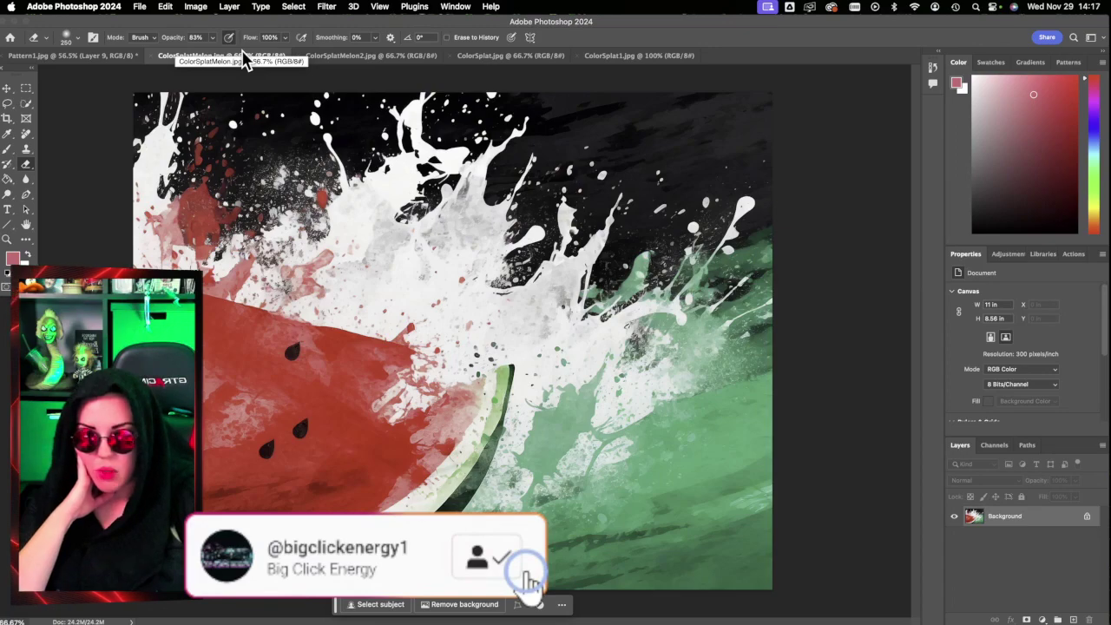
left_click(317, 56)
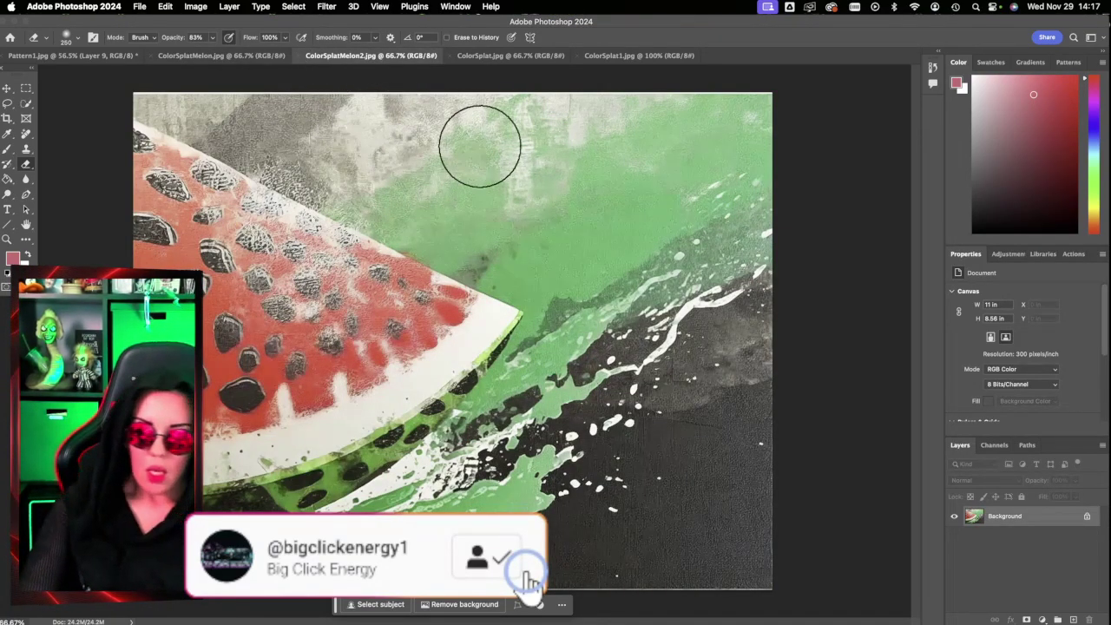
left_click(492, 61)
left_click(610, 59)
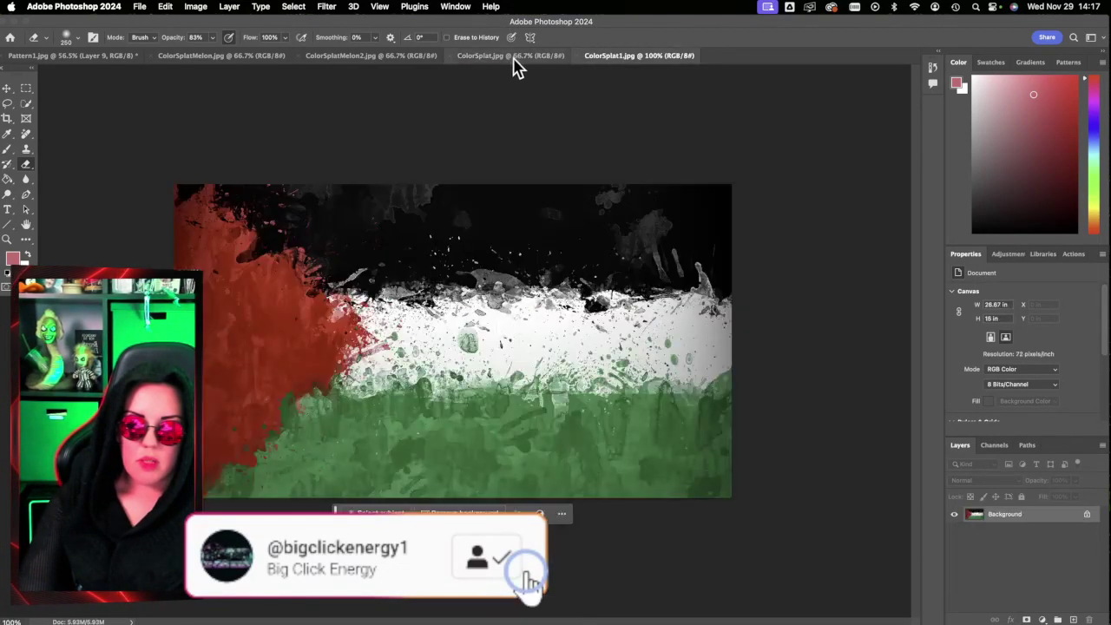
left_click(242, 60)
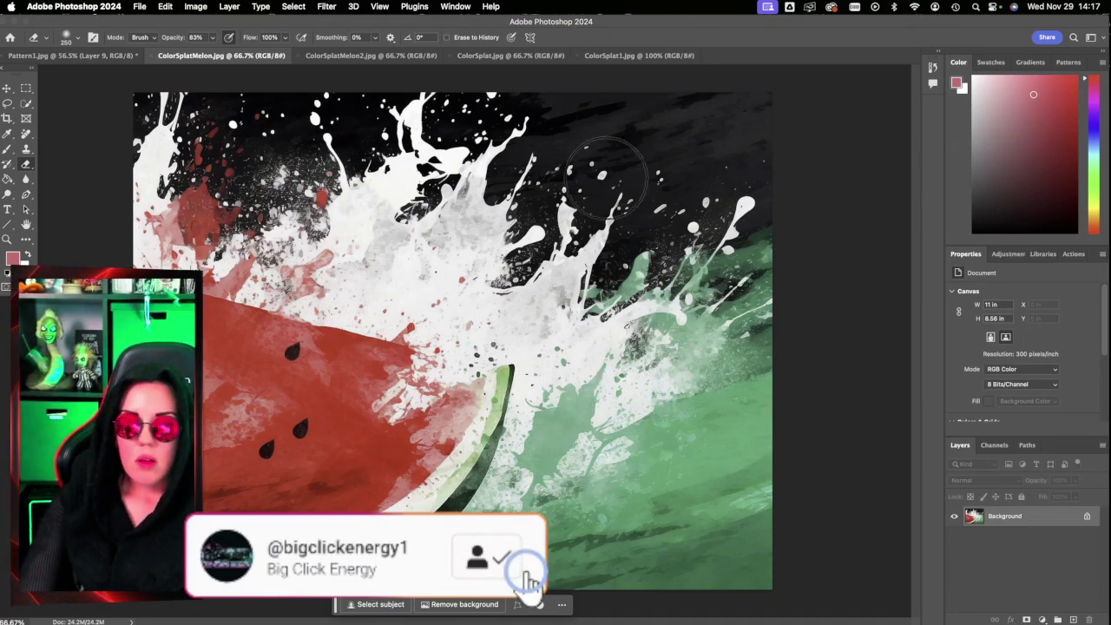
left_click(373, 56)
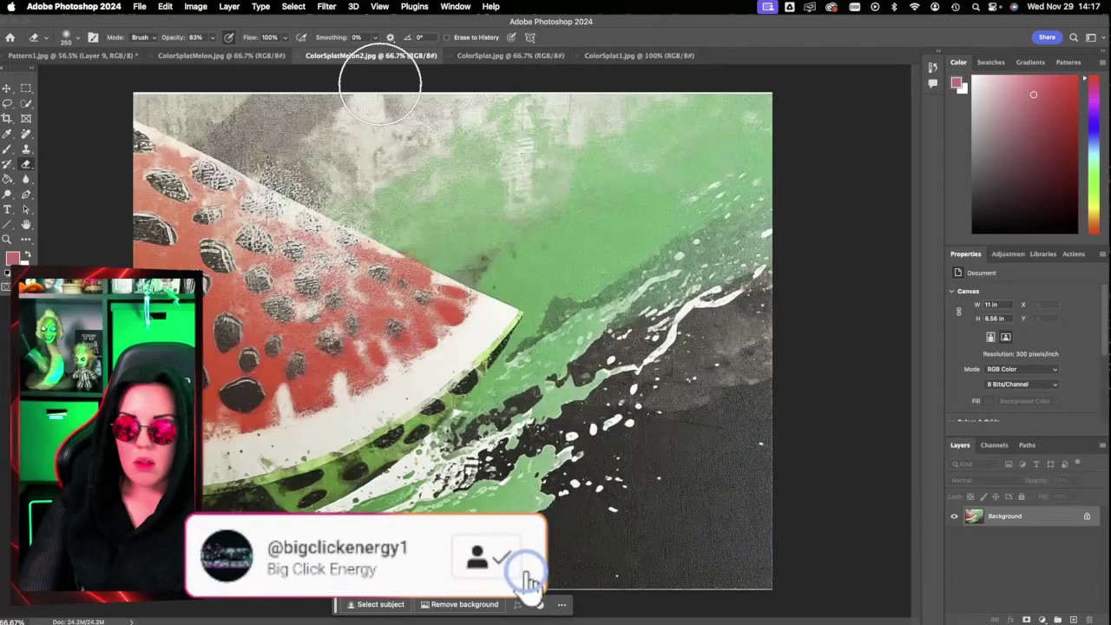
left_click(499, 59)
left_click(640, 57)
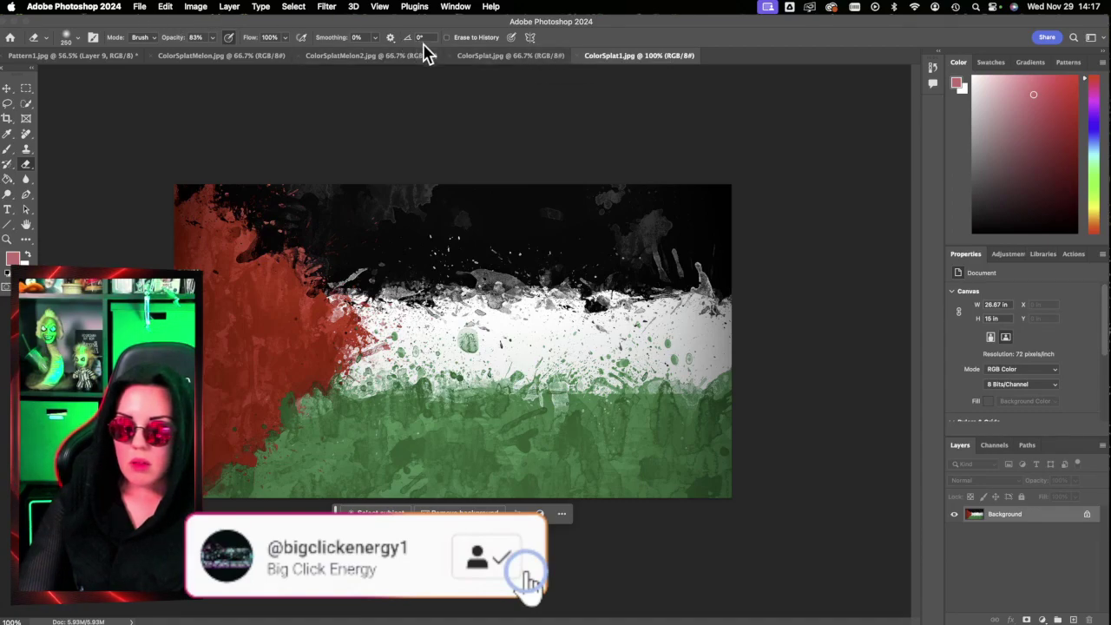
left_click(478, 59)
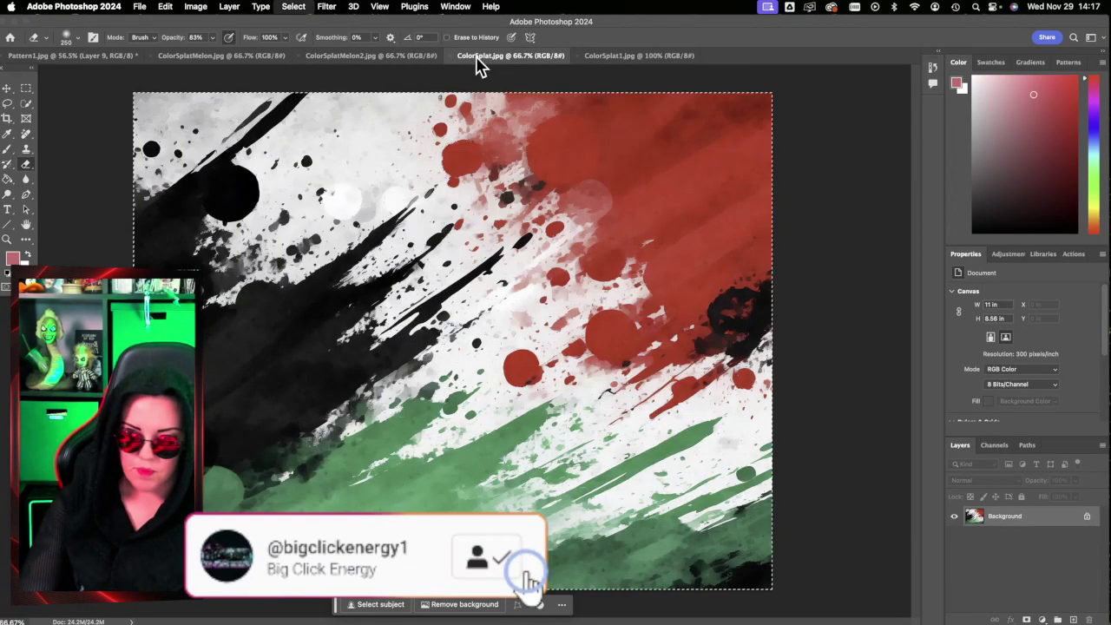
key("super+a")
left_click(196, 7)
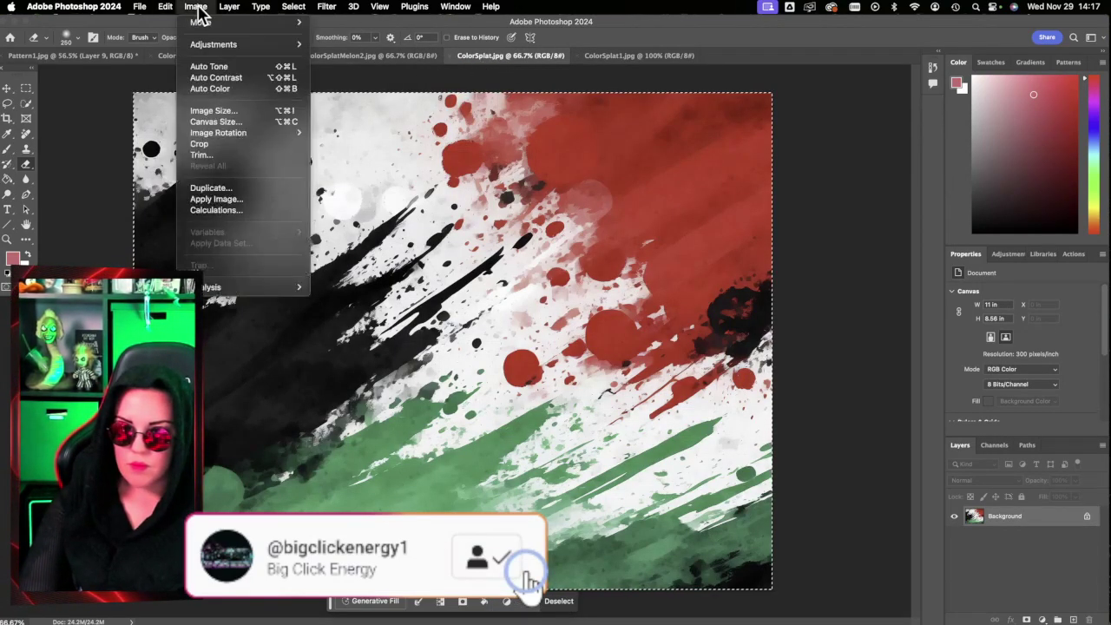
mouse_move(211, 24)
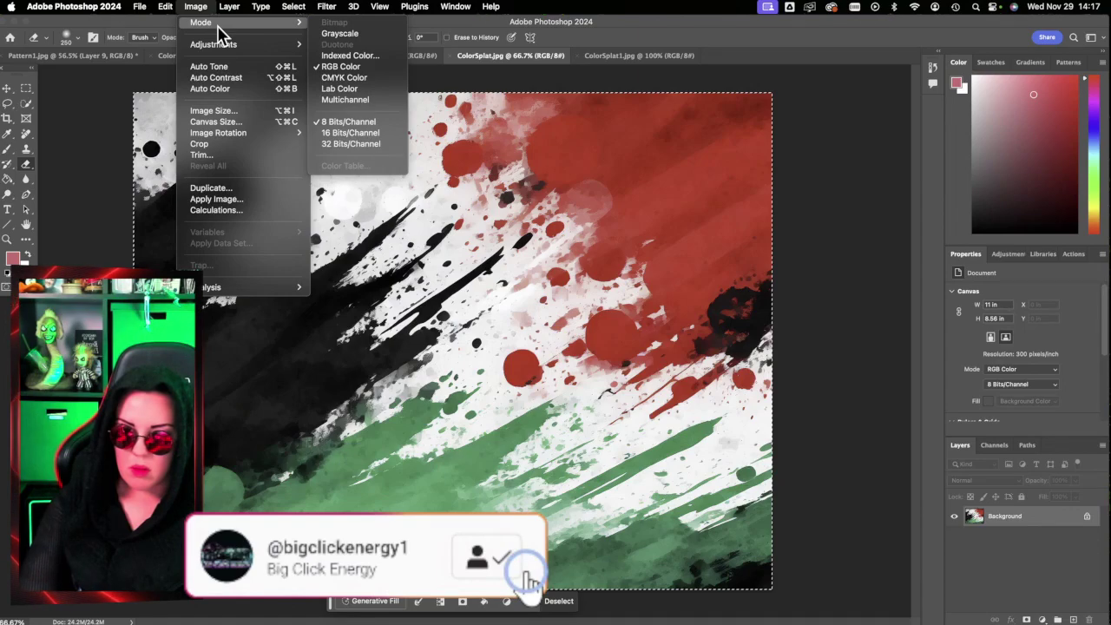
left_click(92, 117)
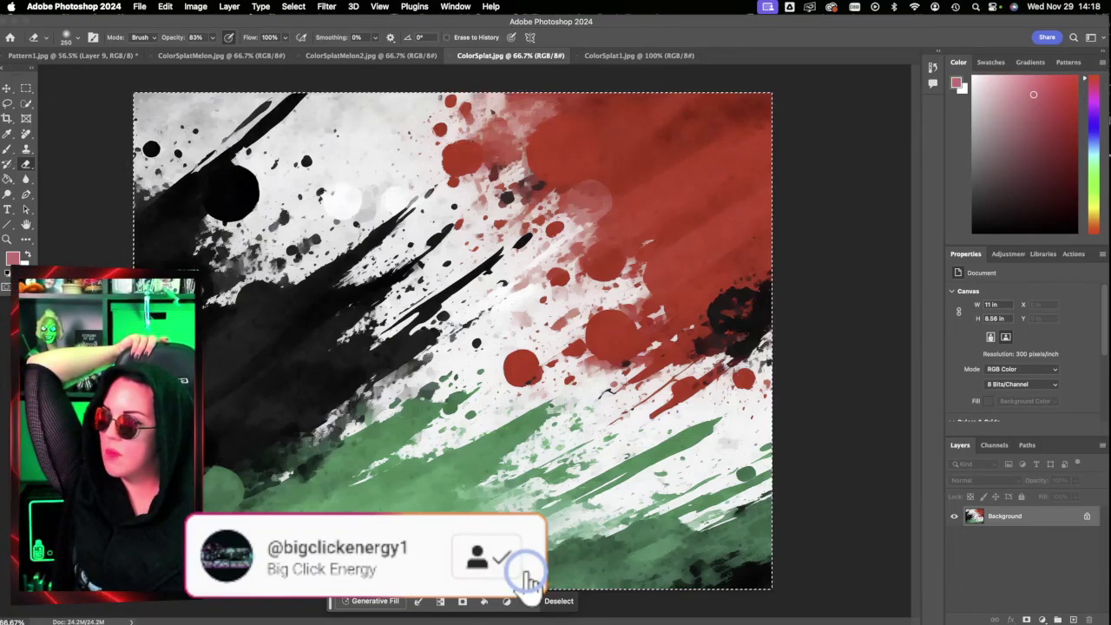
key("super+d")
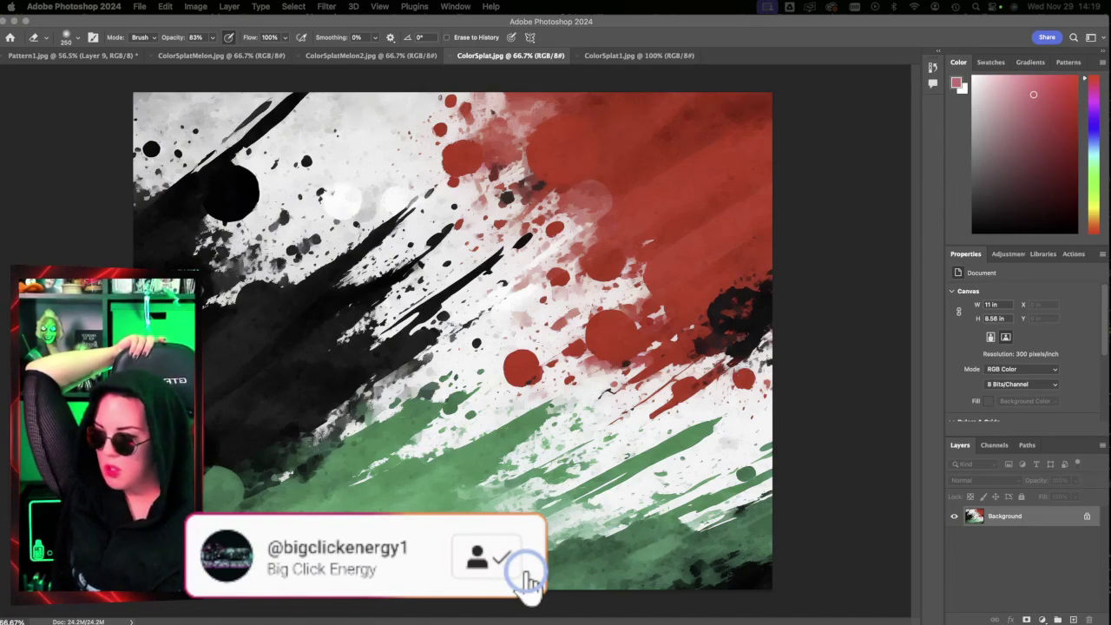
Step: Compare the ColorSplatMelon2.jpg watermelon image with the ColorSplat1.jpg flag image as background colorings
left_click(385, 57)
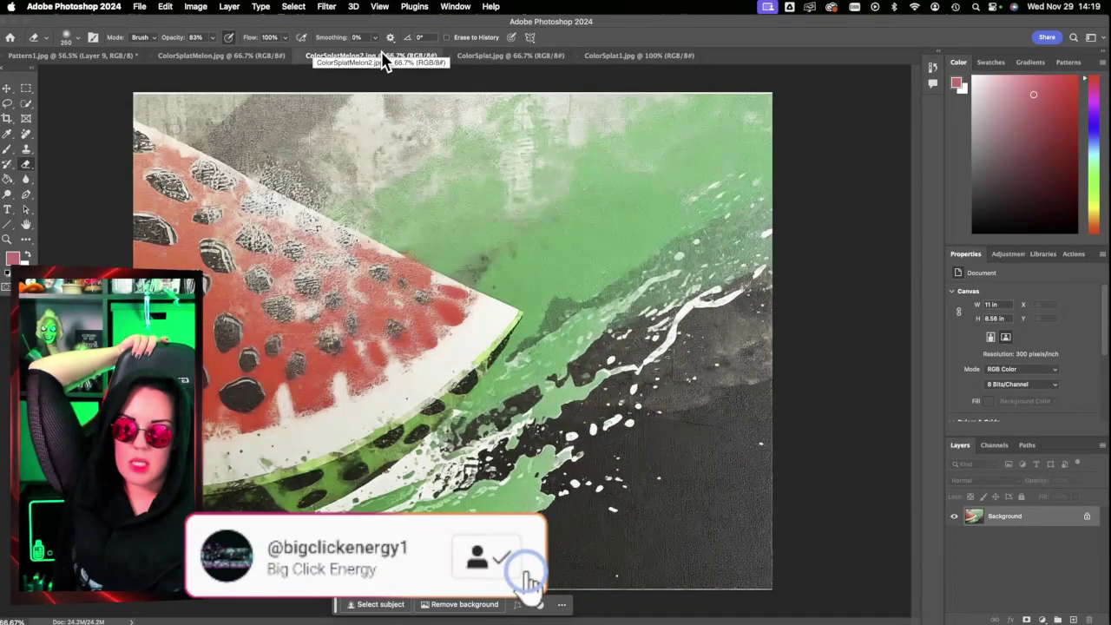
left_click(618, 59)
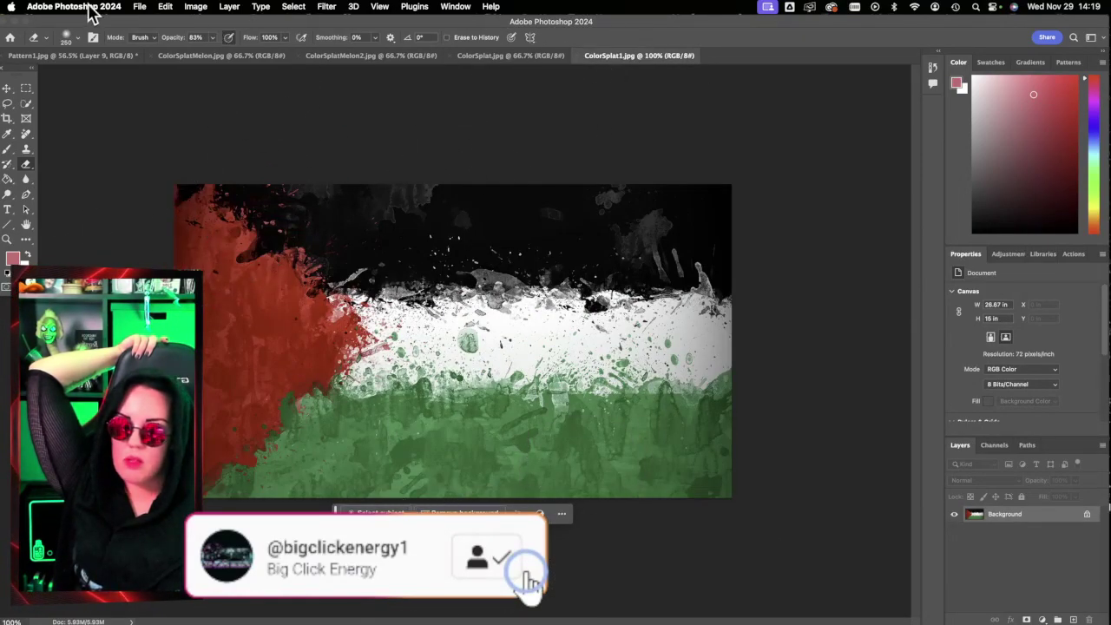
Step: Switch to Finder, close the current folder window and reopen the WatermelonPiece folder from the desktop
mouse_move(2, 1)
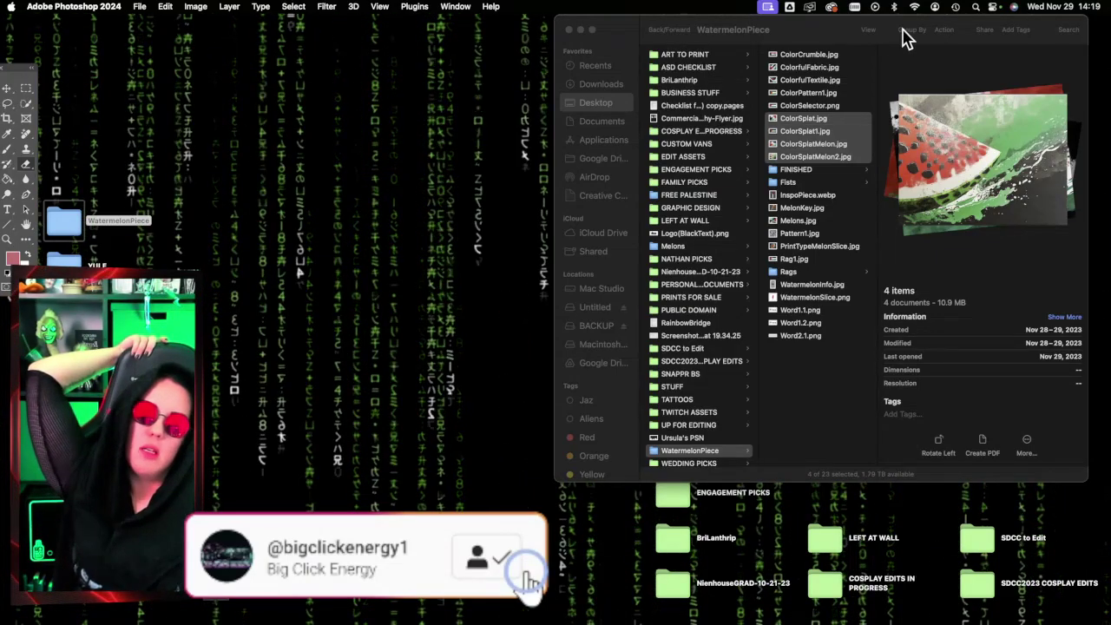
left_click_drag(836, 35, 387, 35)
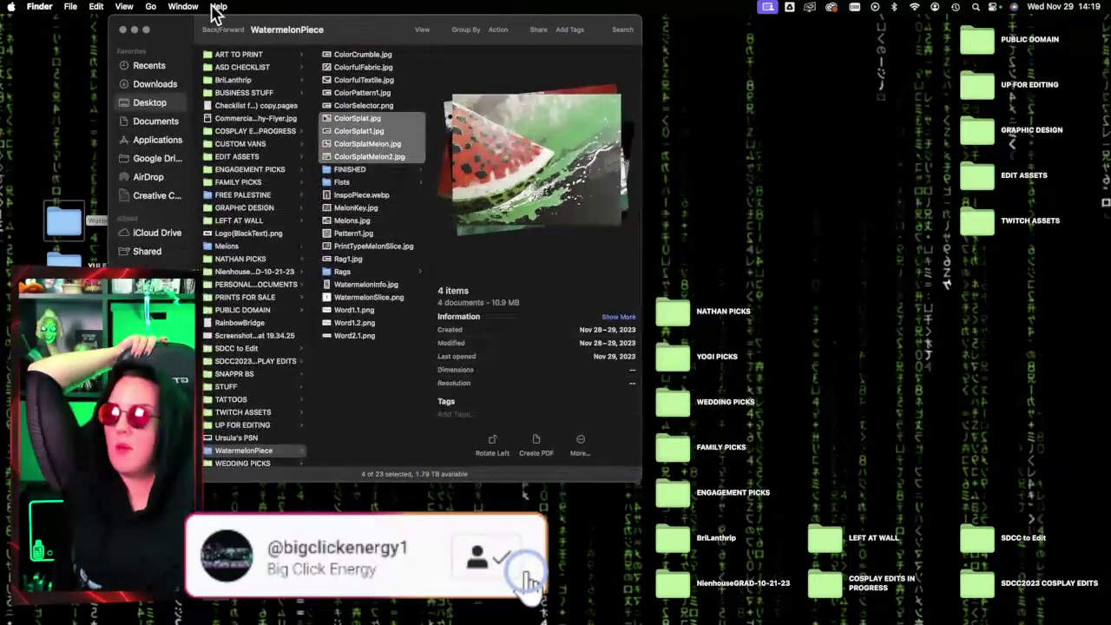
left_click(122, 30)
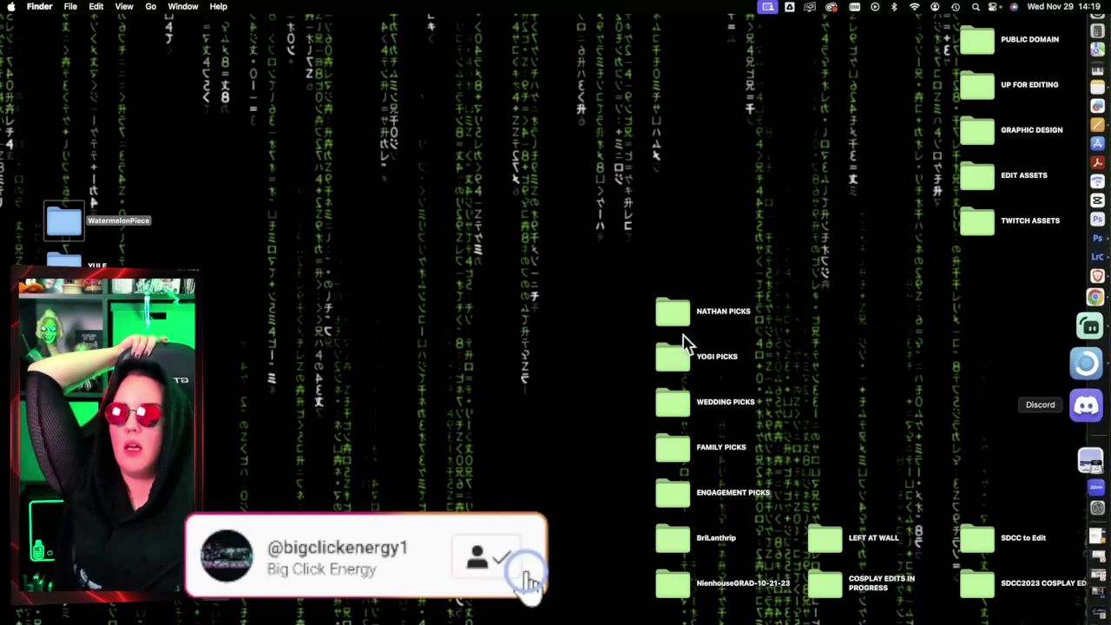
double_click(95, 227)
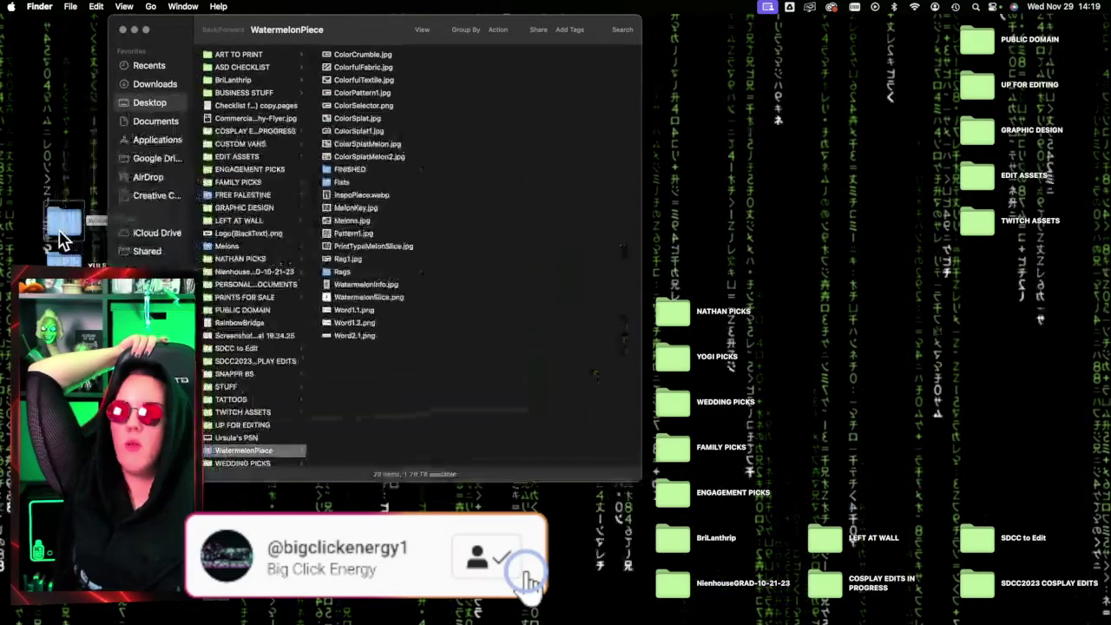
Step: Preview ColorCrumble.jpg and the lettering files Word1.1.png, Word1.2.png and Word2.1.png in the WatermelonPiece folder
left_click(398, 56)
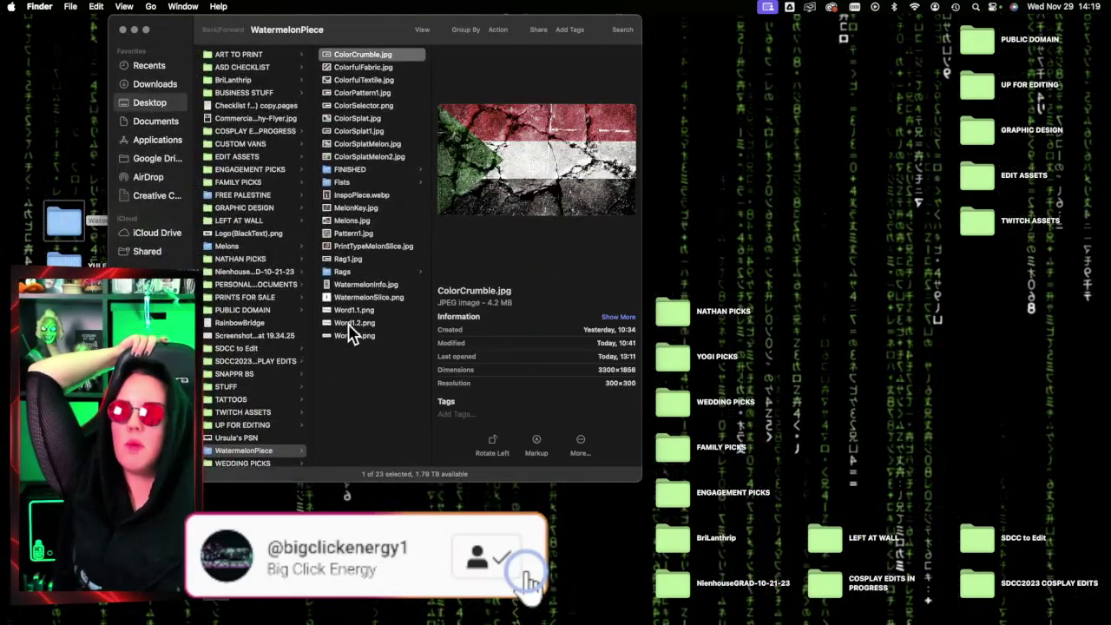
left_click(356, 323)
left_click(356, 310)
left_click(359, 323)
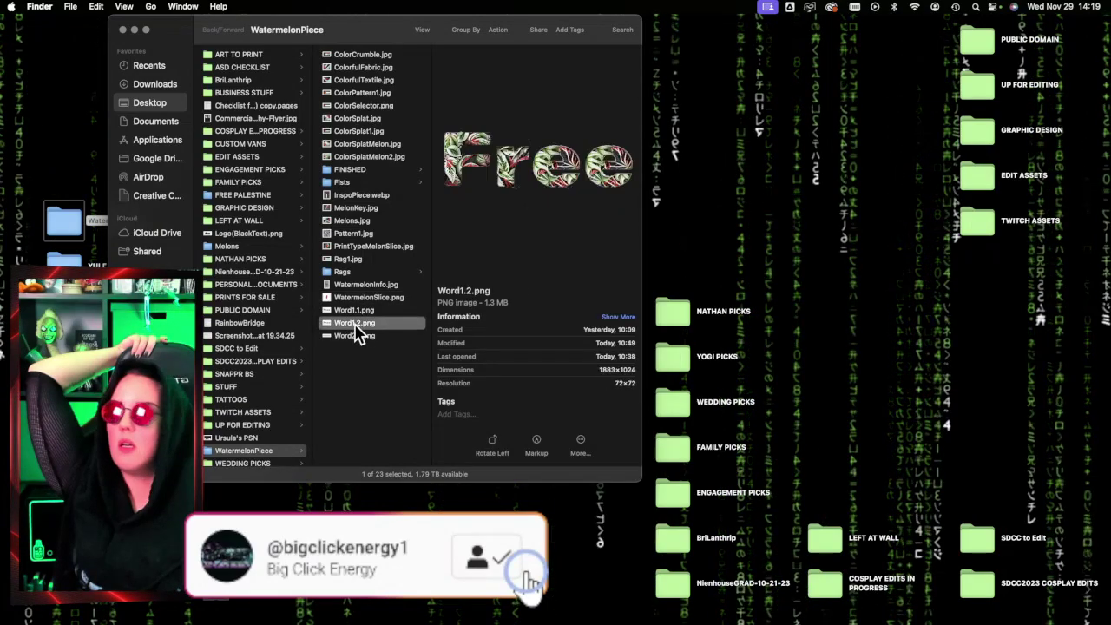
left_click(357, 337)
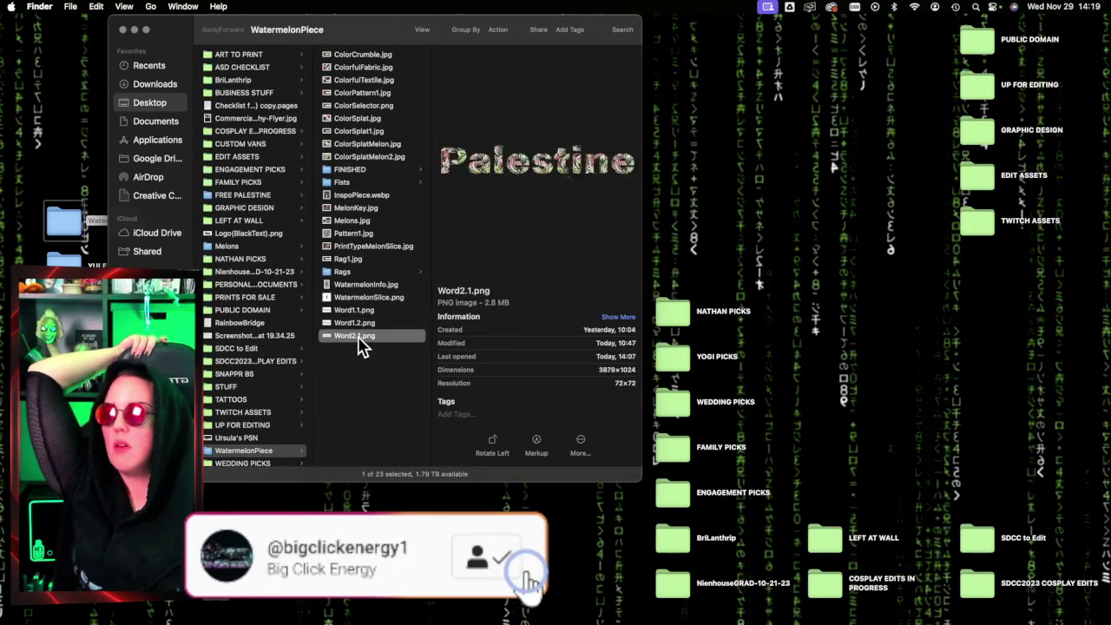
Step: Open MelonFist.jpg from the FINISHED folder in Preview and move its window clear of the file list
left_click(365, 170)
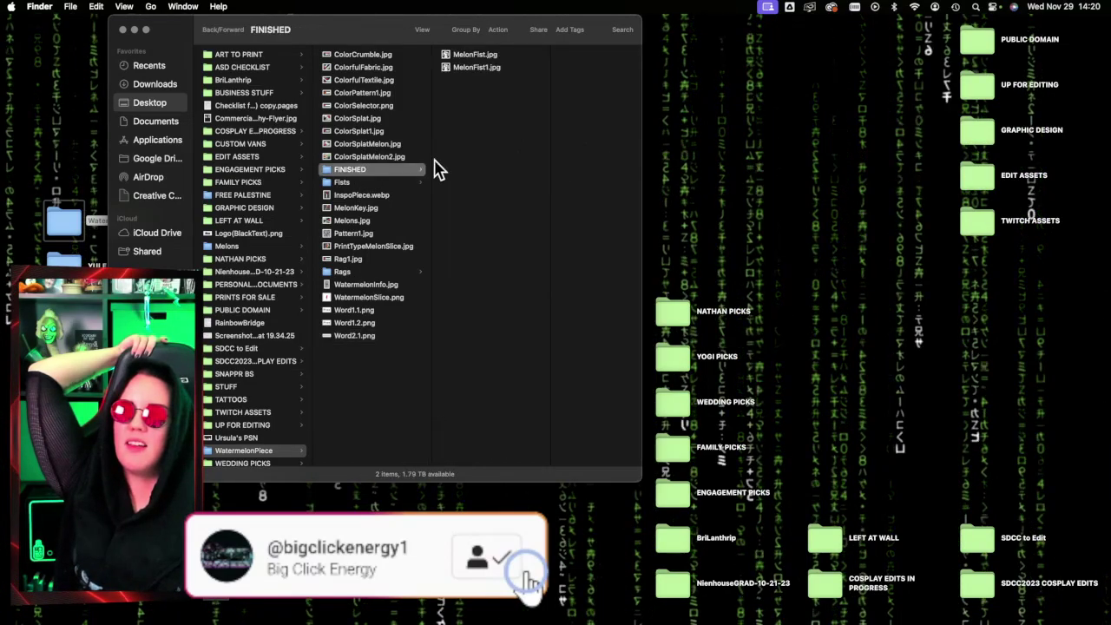
left_click(478, 54)
double_click(456, 56)
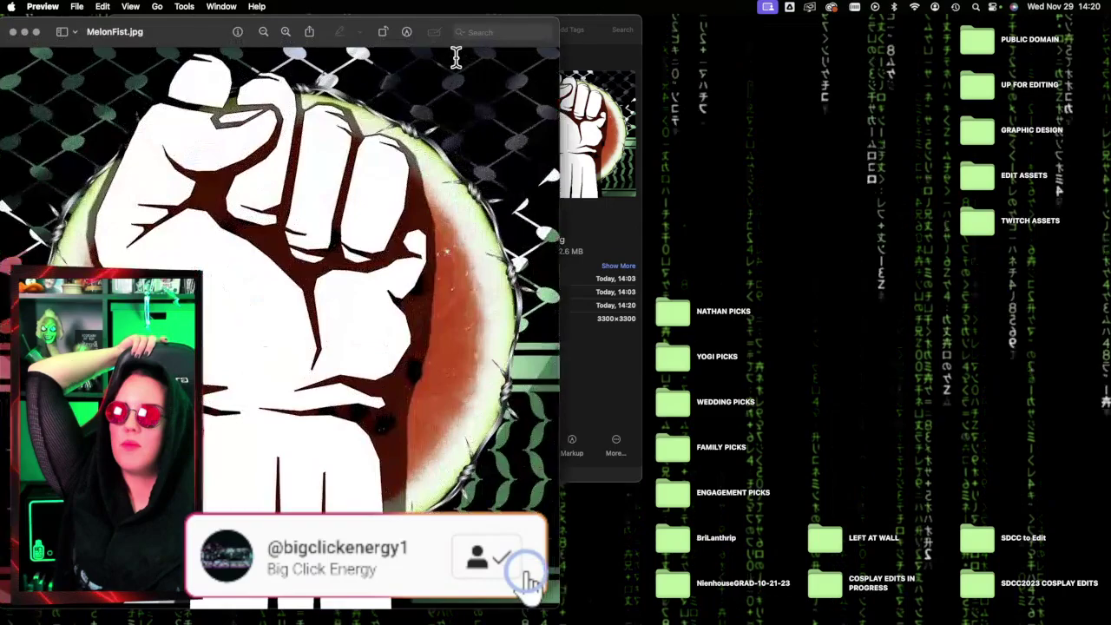
left_click_drag(154, 33, 686, 26)
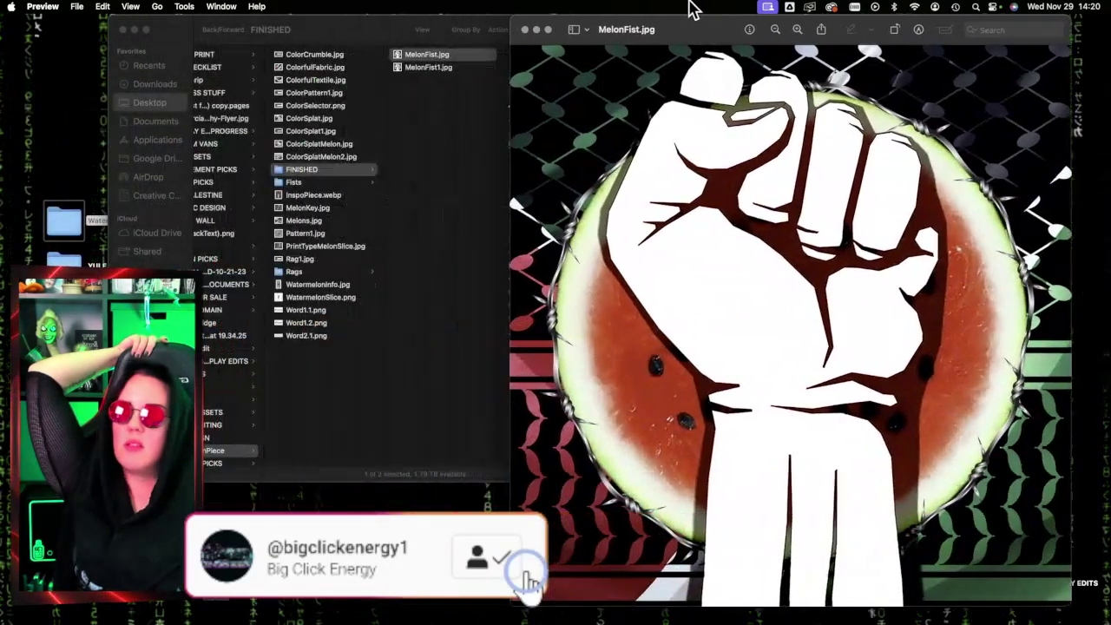
Step: Open MelonFist1.jpg from the FINISHED folder to compare it with MelonFist.jpg, and close MelonFist.jpg
left_click(452, 77)
left_click(444, 70)
double_click(445, 69)
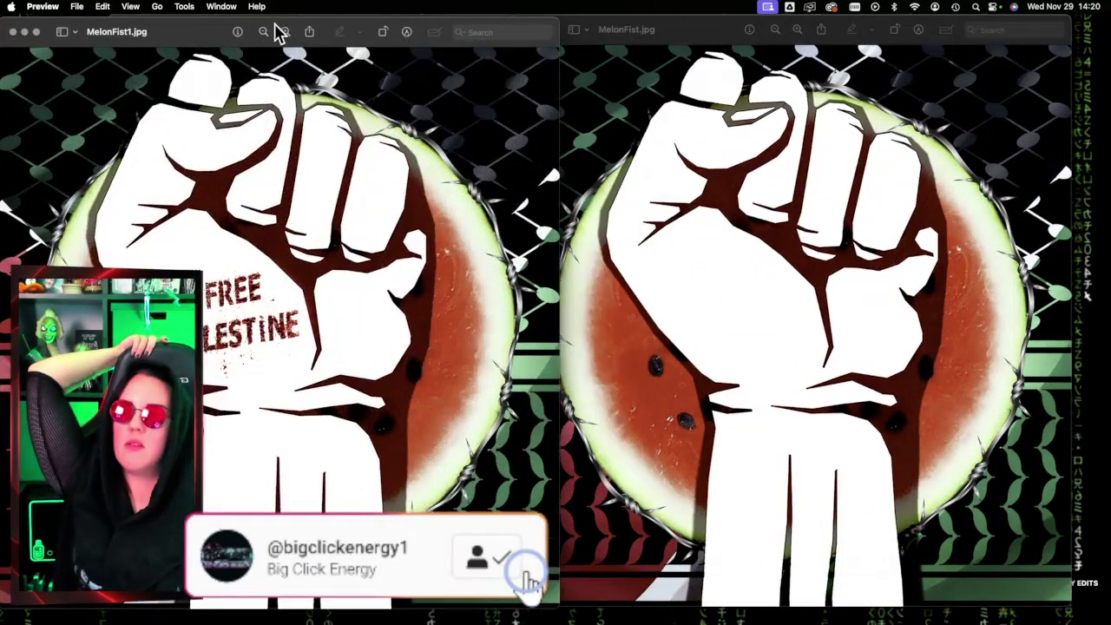
left_click_drag(194, 29, 479, 7)
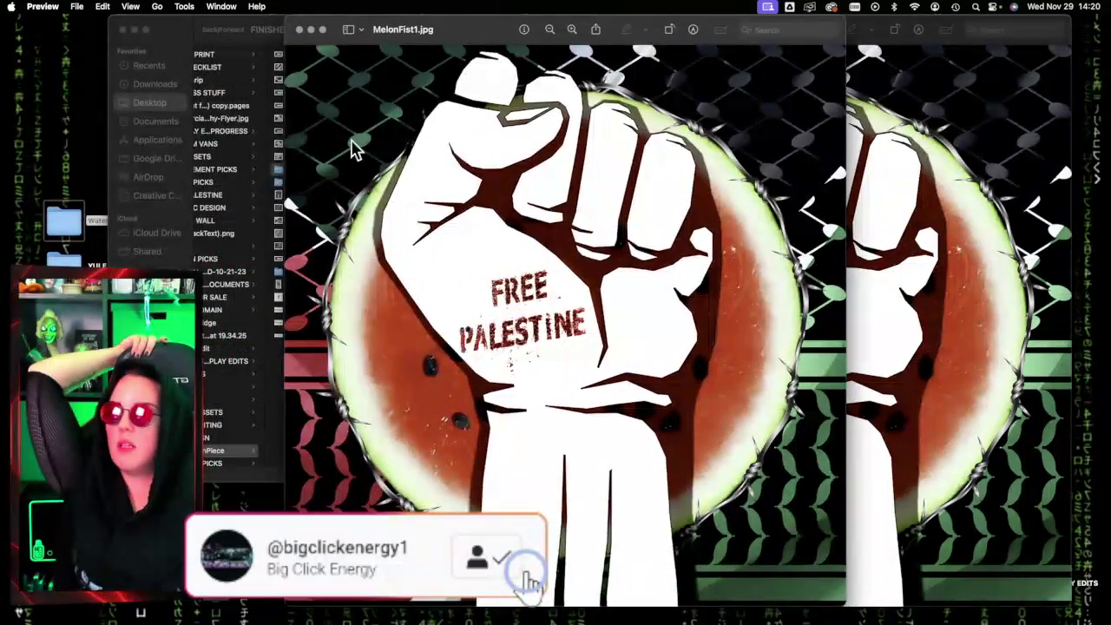
left_click(933, 260)
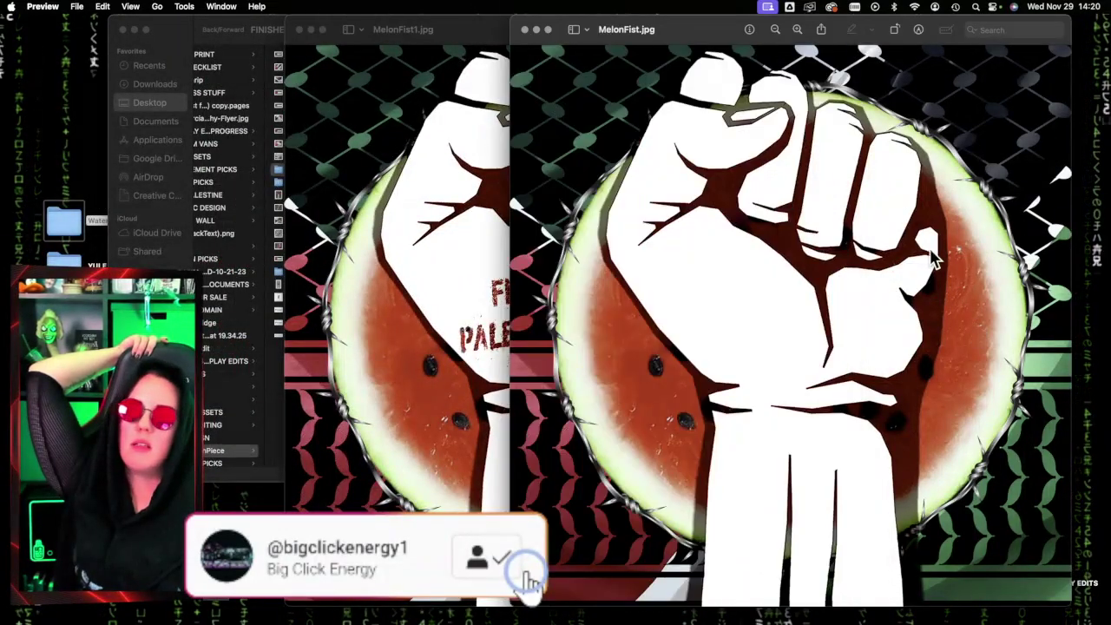
left_click(526, 30)
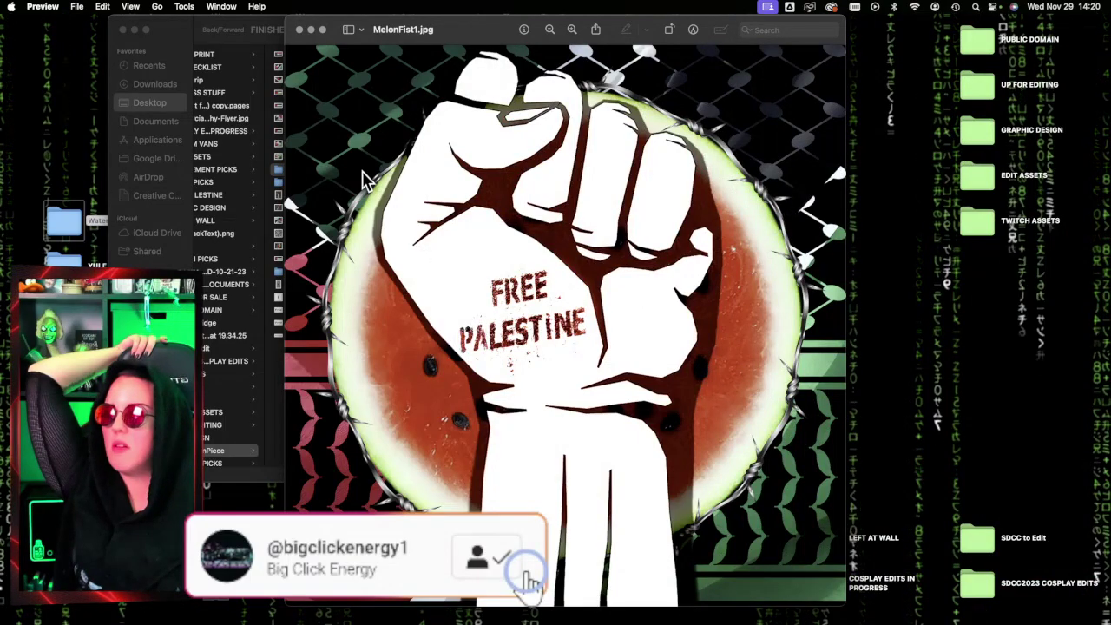